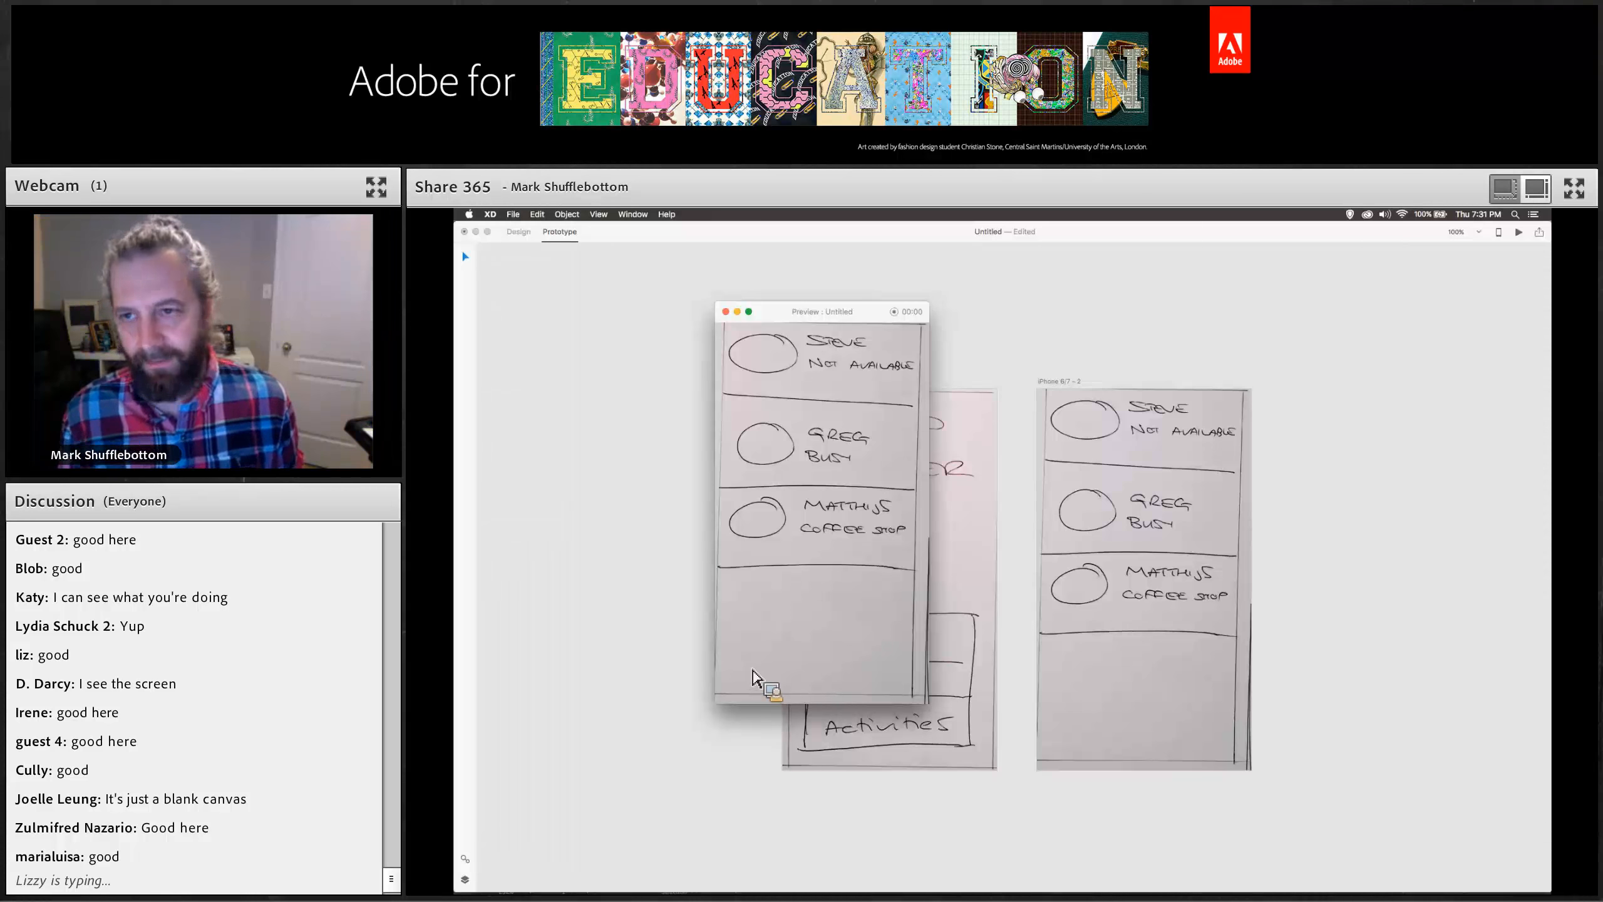
Relaunch the desktop preview of the prototype and tap People to follow the link to the friends list screen.
click(726, 312)
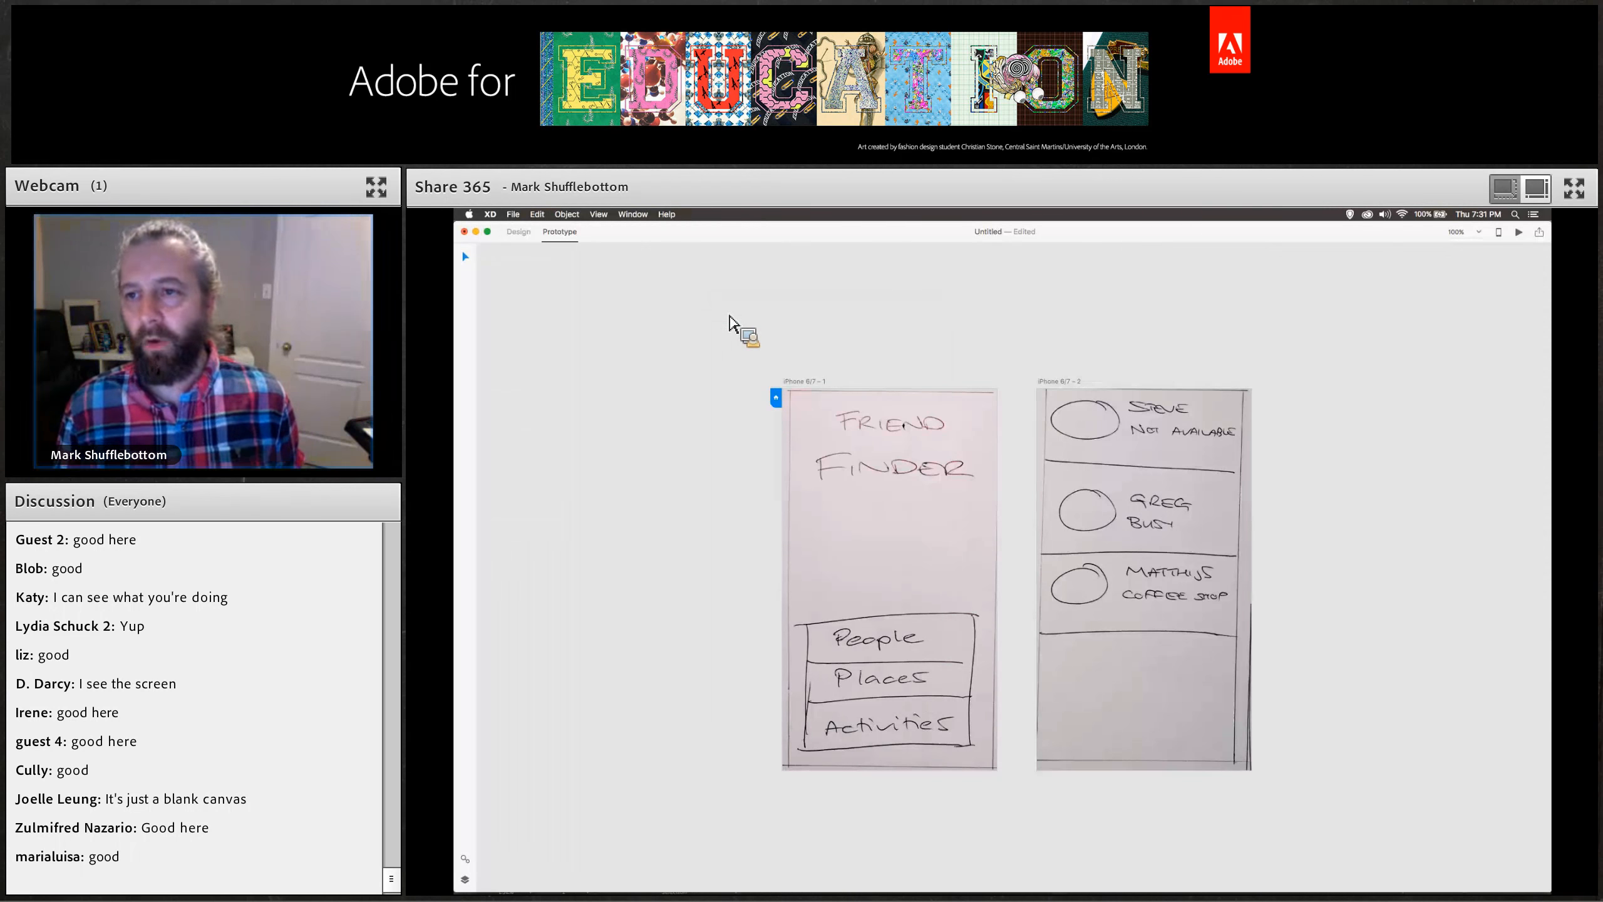
click(1519, 232)
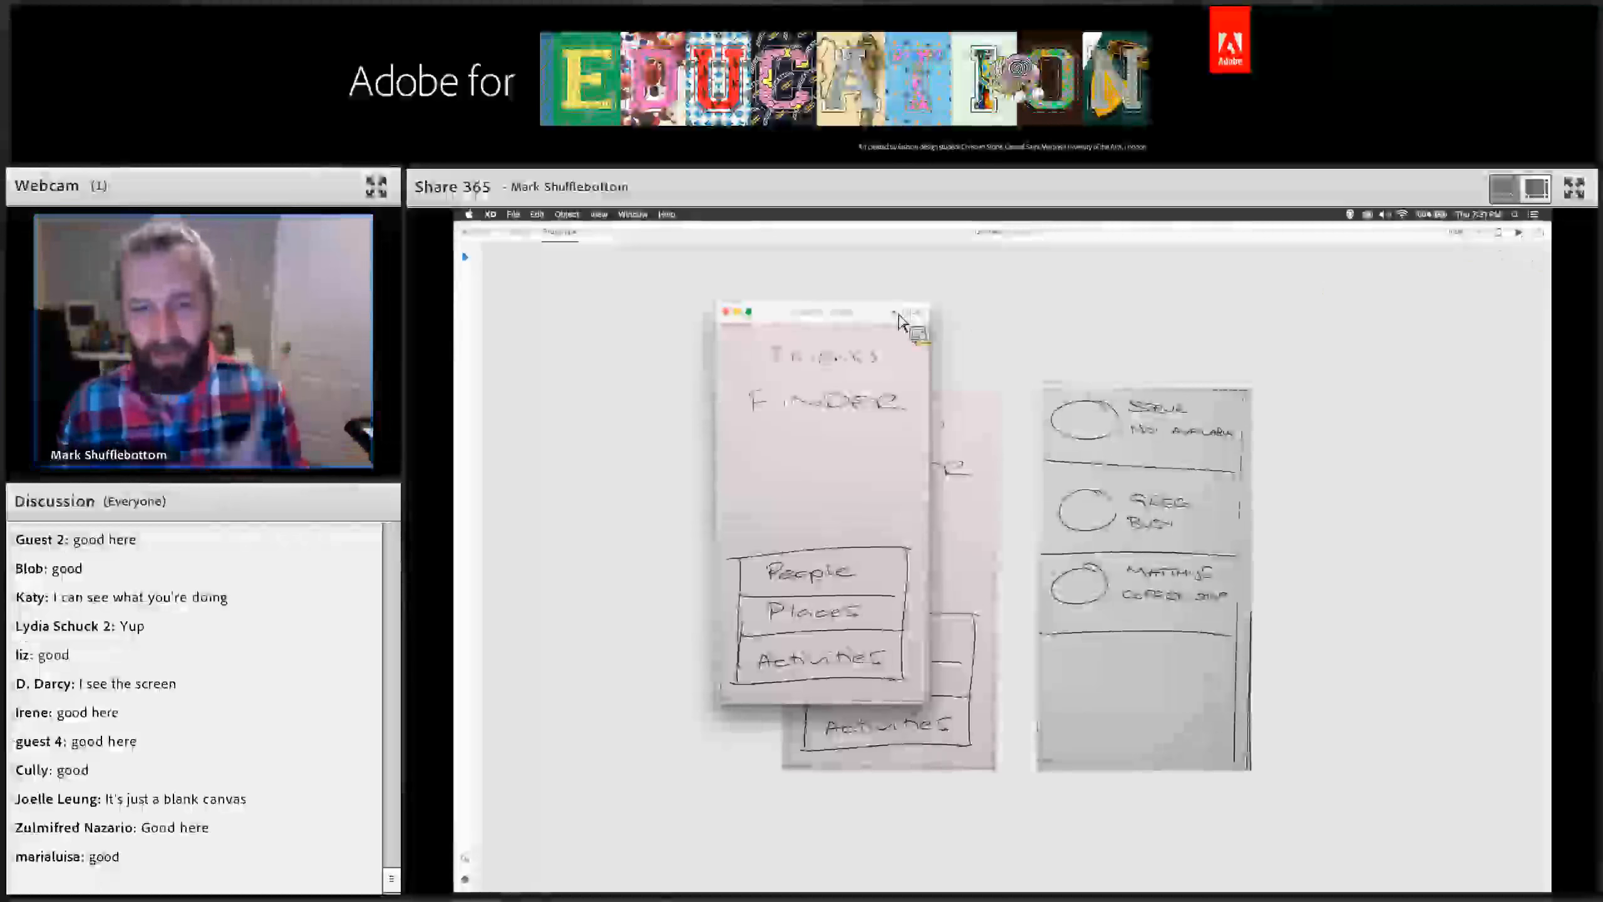
drag(899, 315, 821, 306)
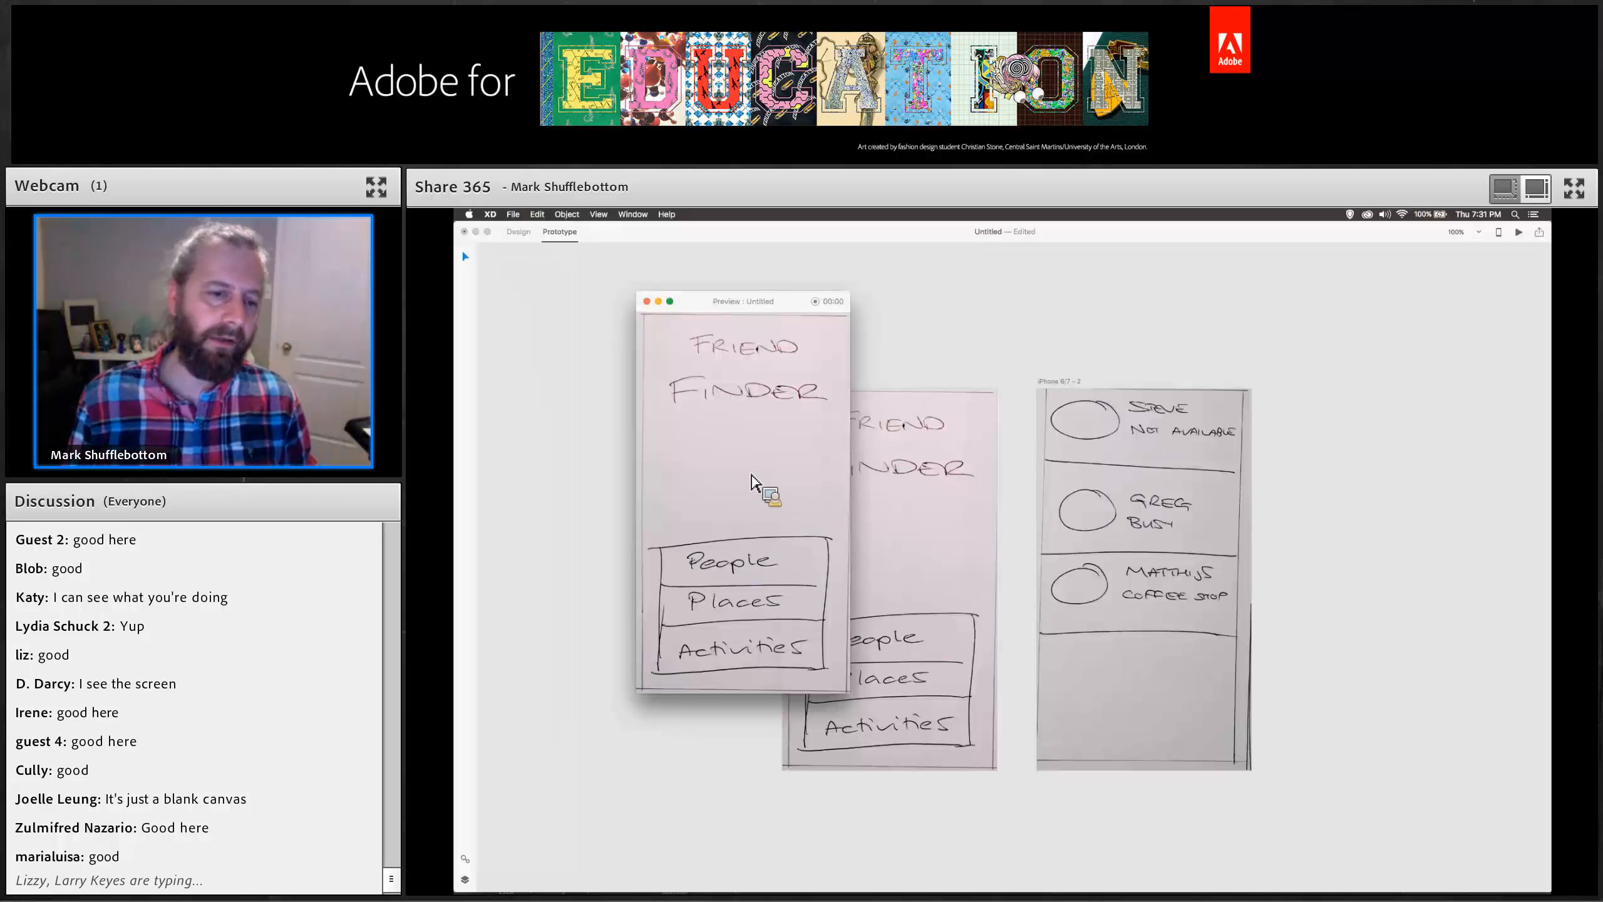
click(747, 566)
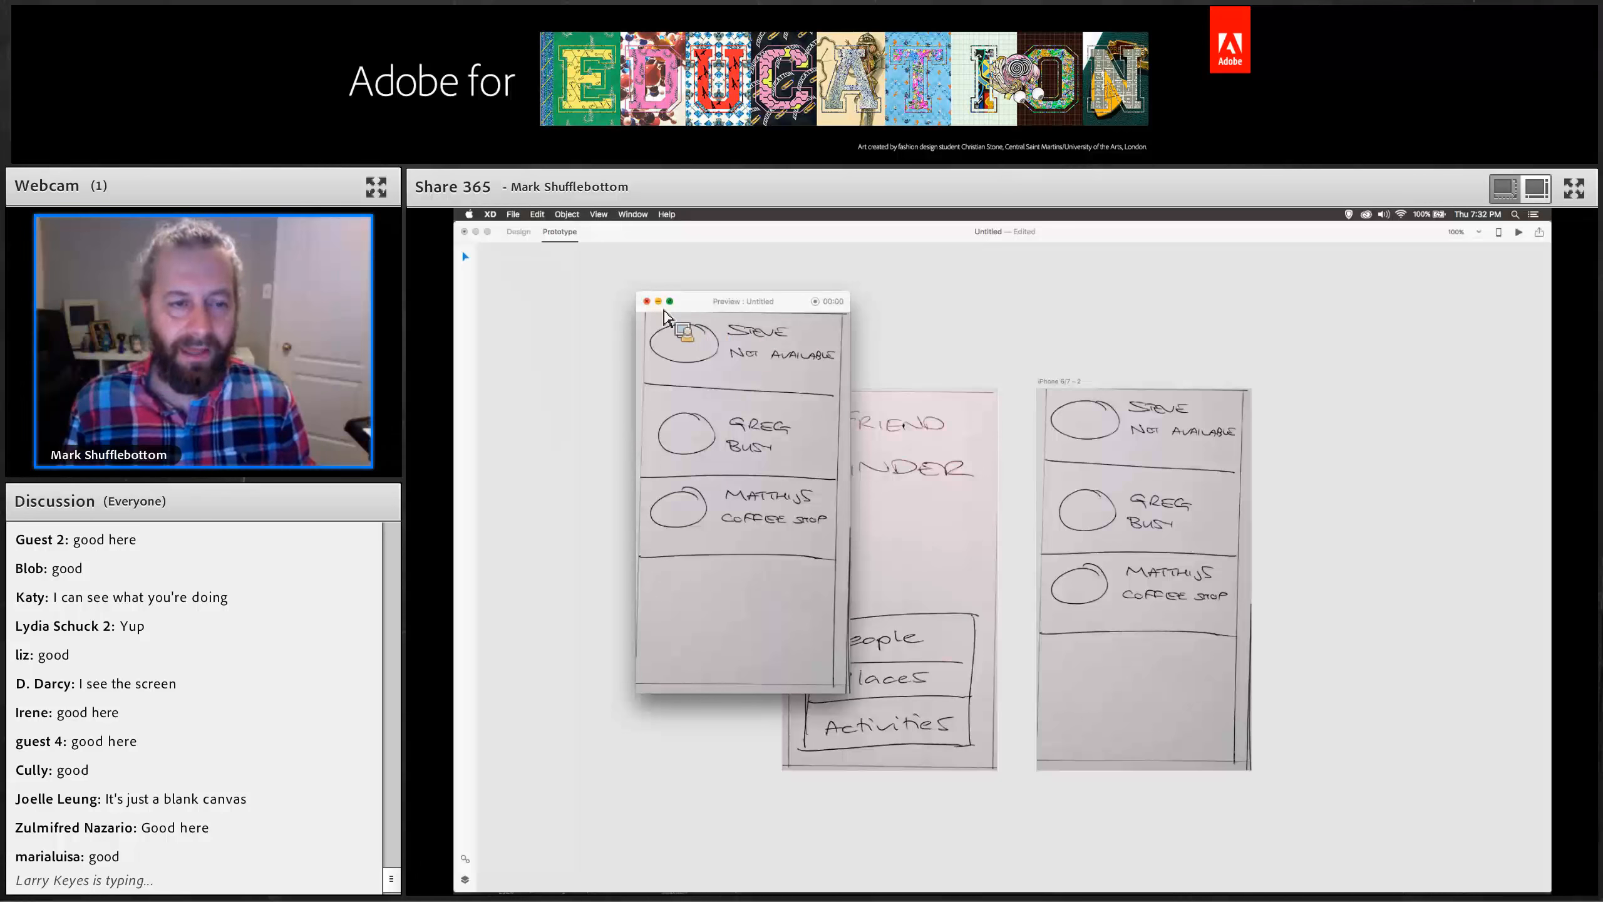
Close the preview and look through the sharing and device preview options.
drag(664, 310, 705, 310)
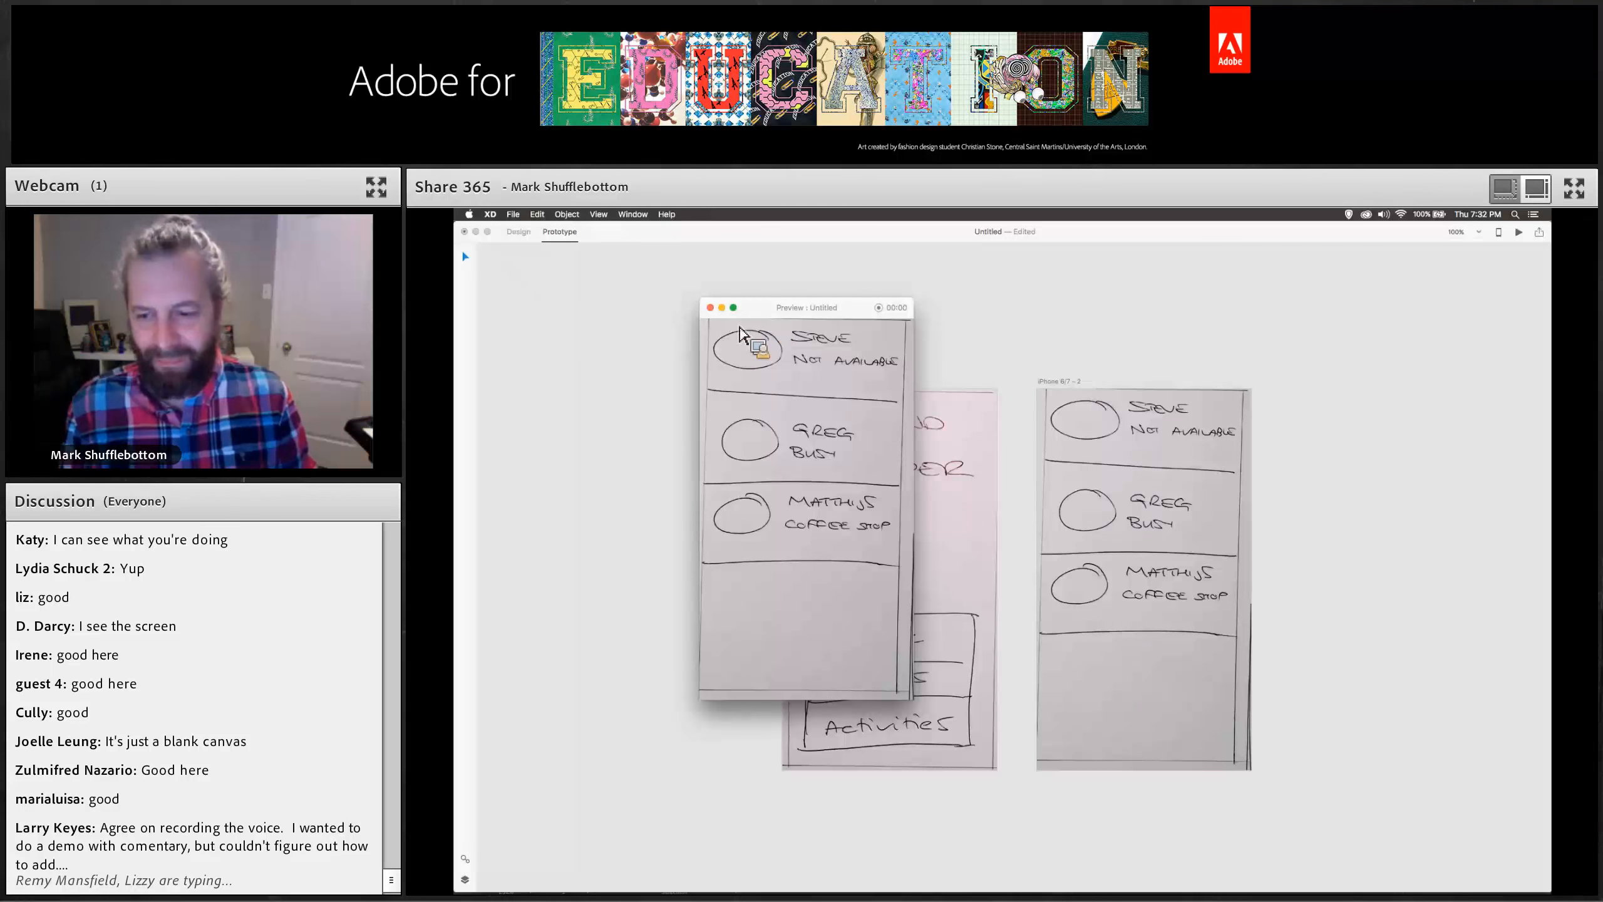
click(710, 309)
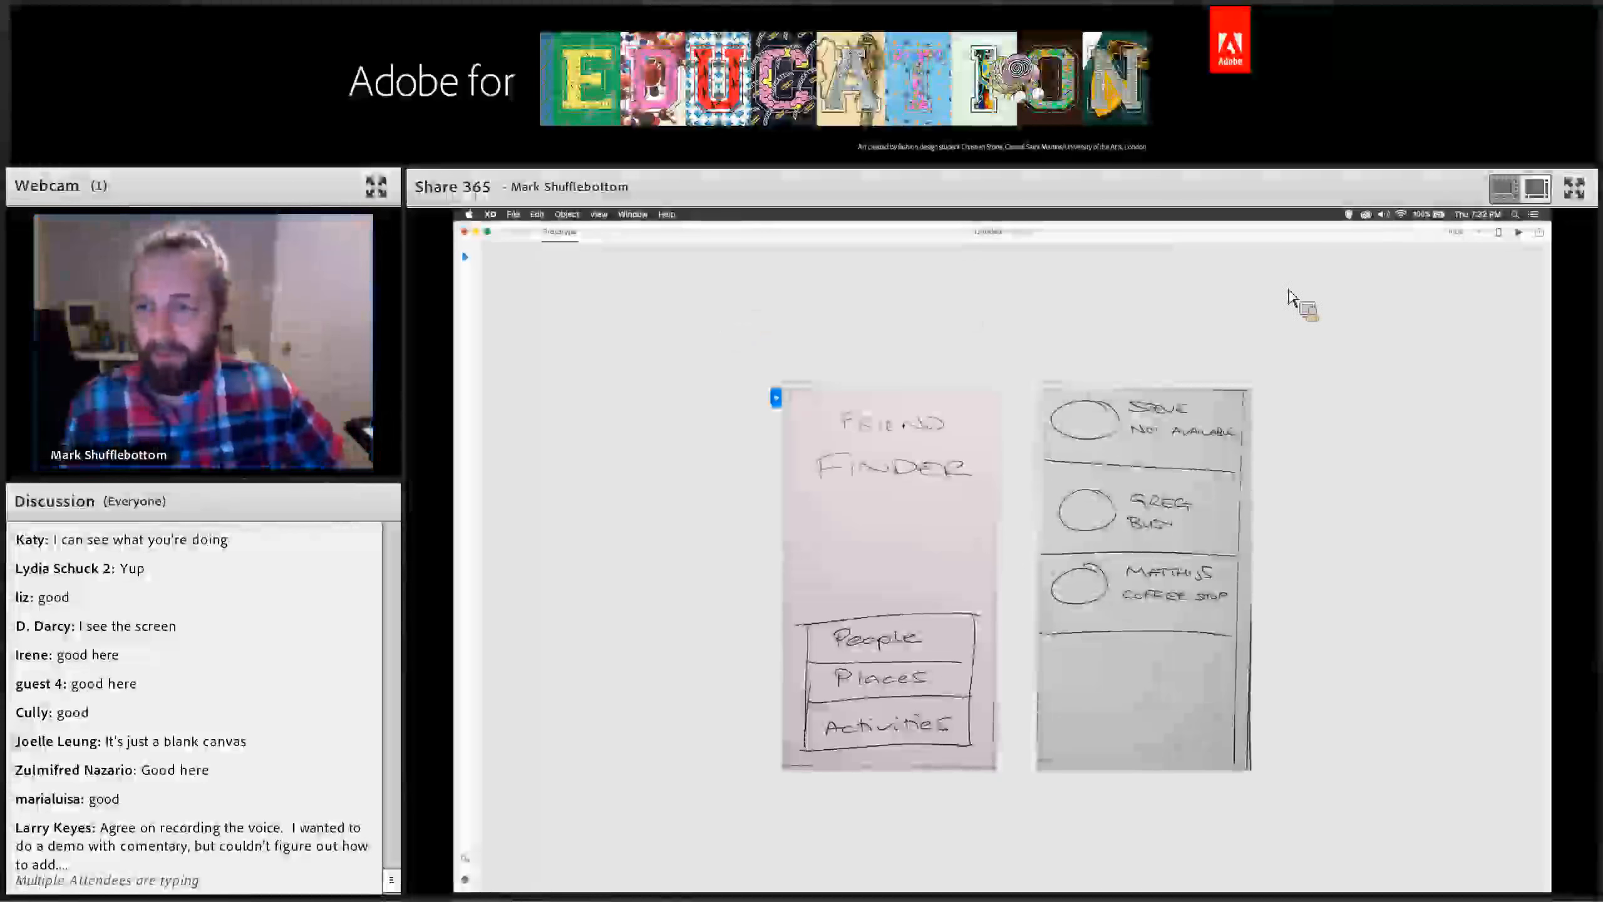
click(1544, 237)
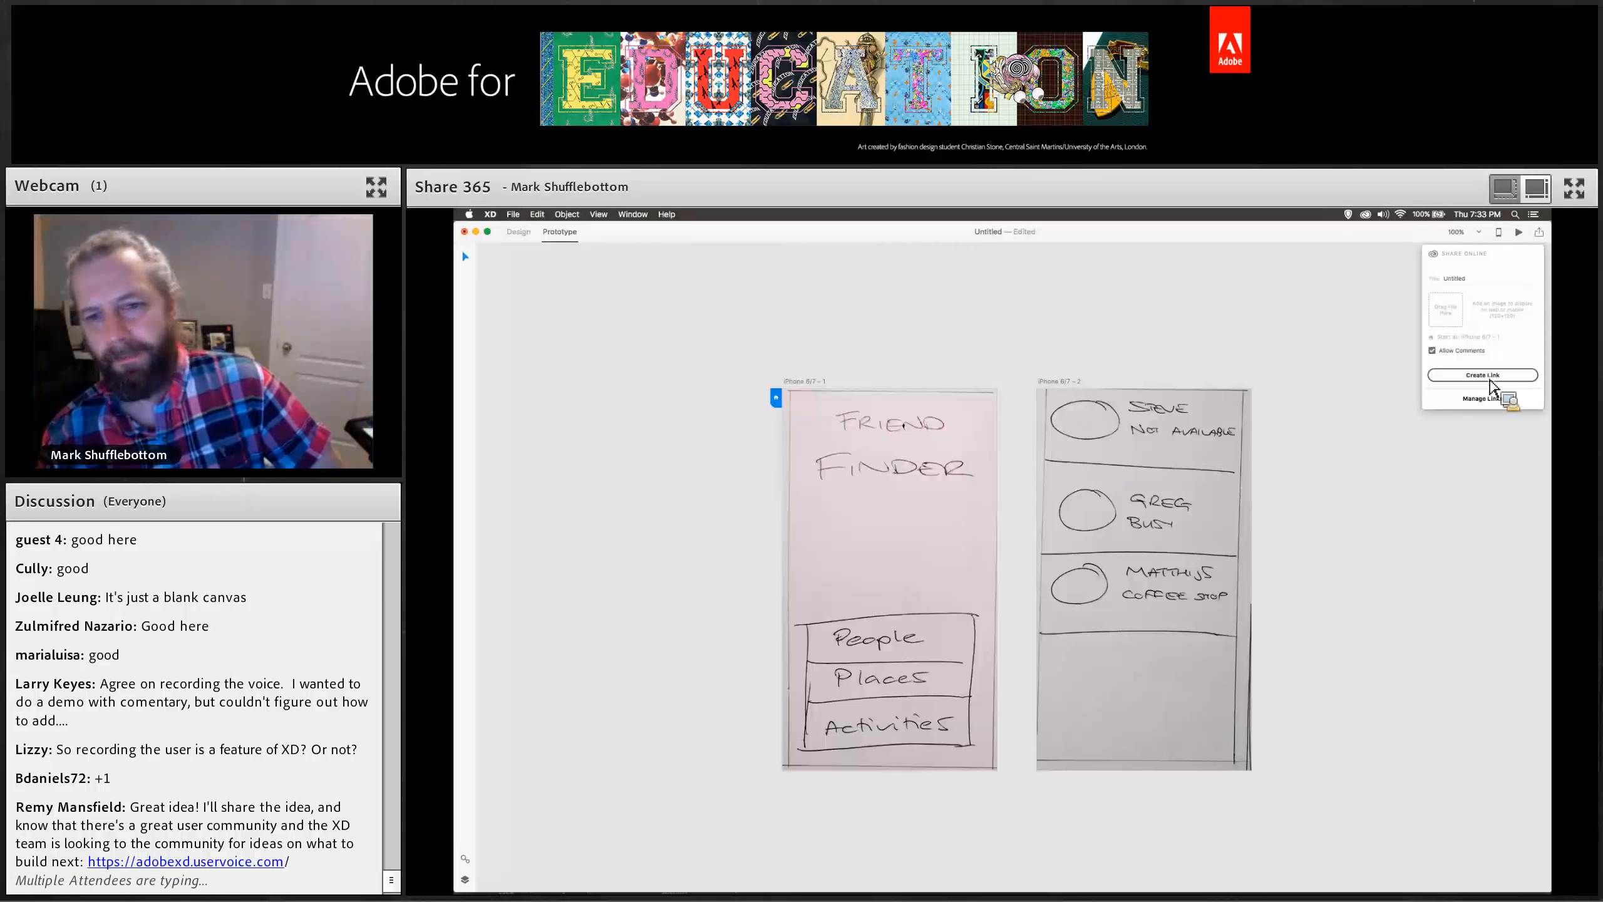
click(1499, 232)
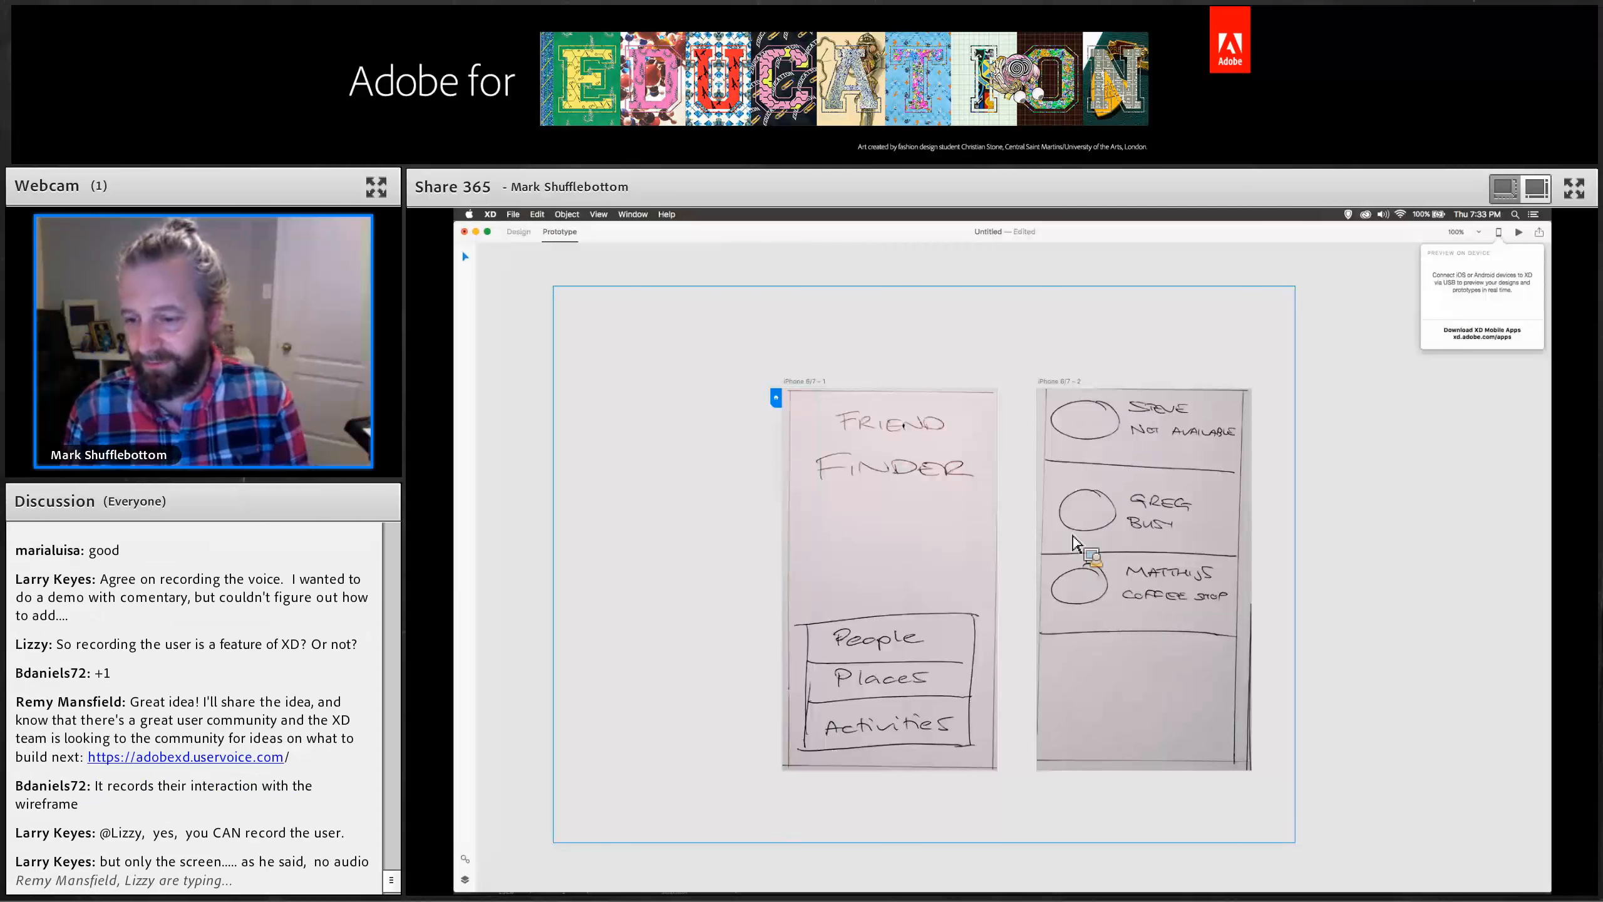
click(1306, 442)
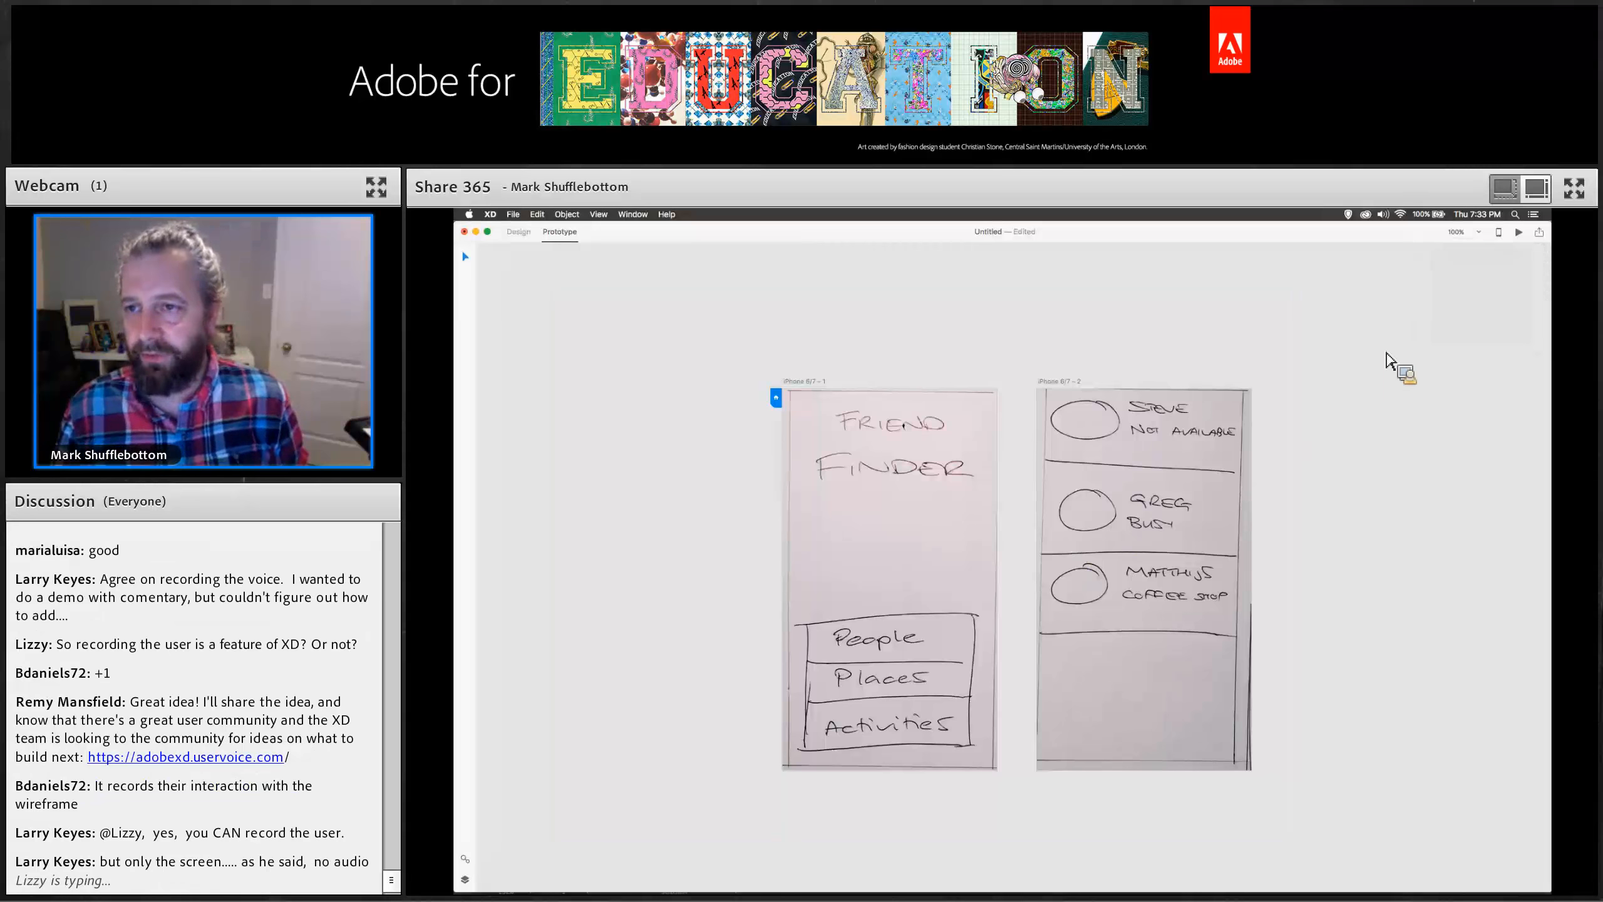
Record a preview session tapping People, then save the recording to the Desktop as user test 1.
click(1518, 231)
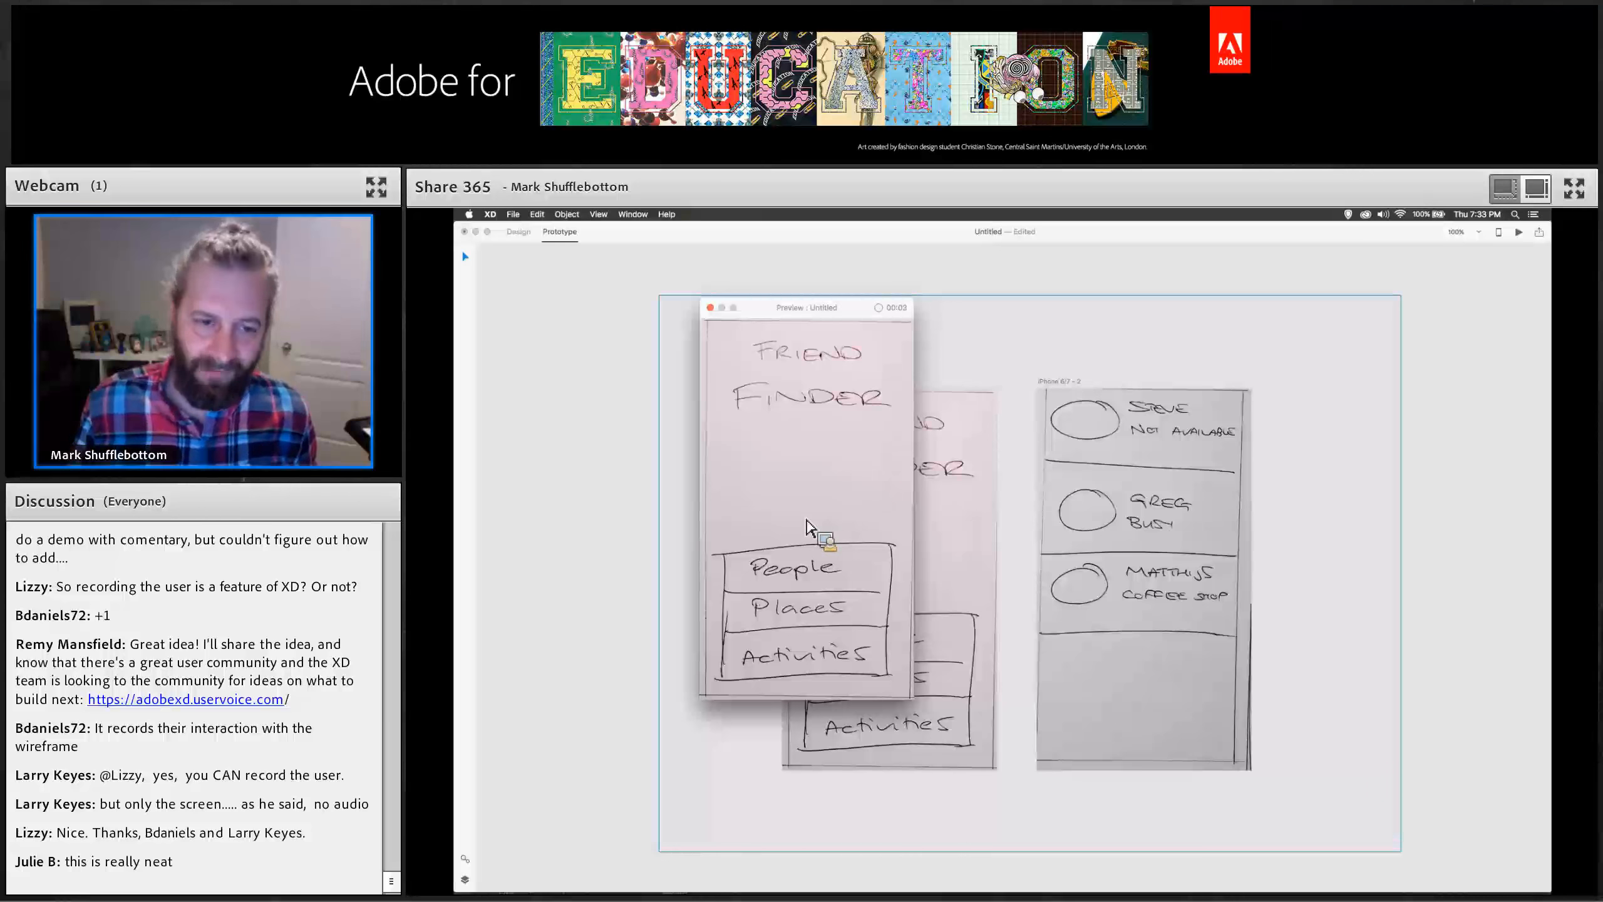
click(799, 574)
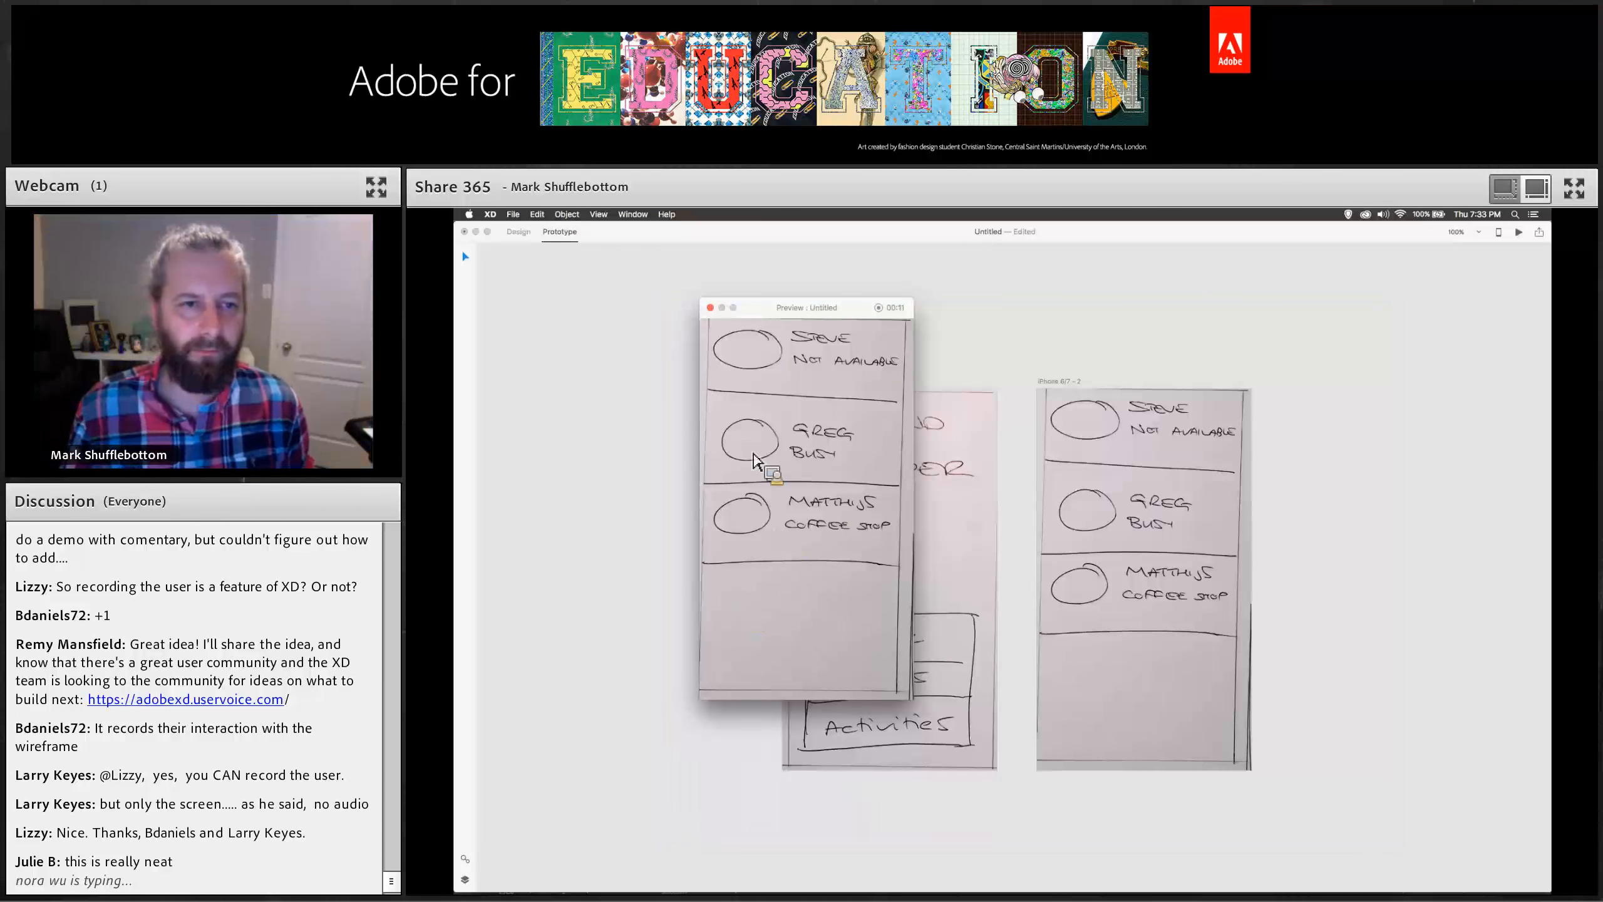
click(880, 308)
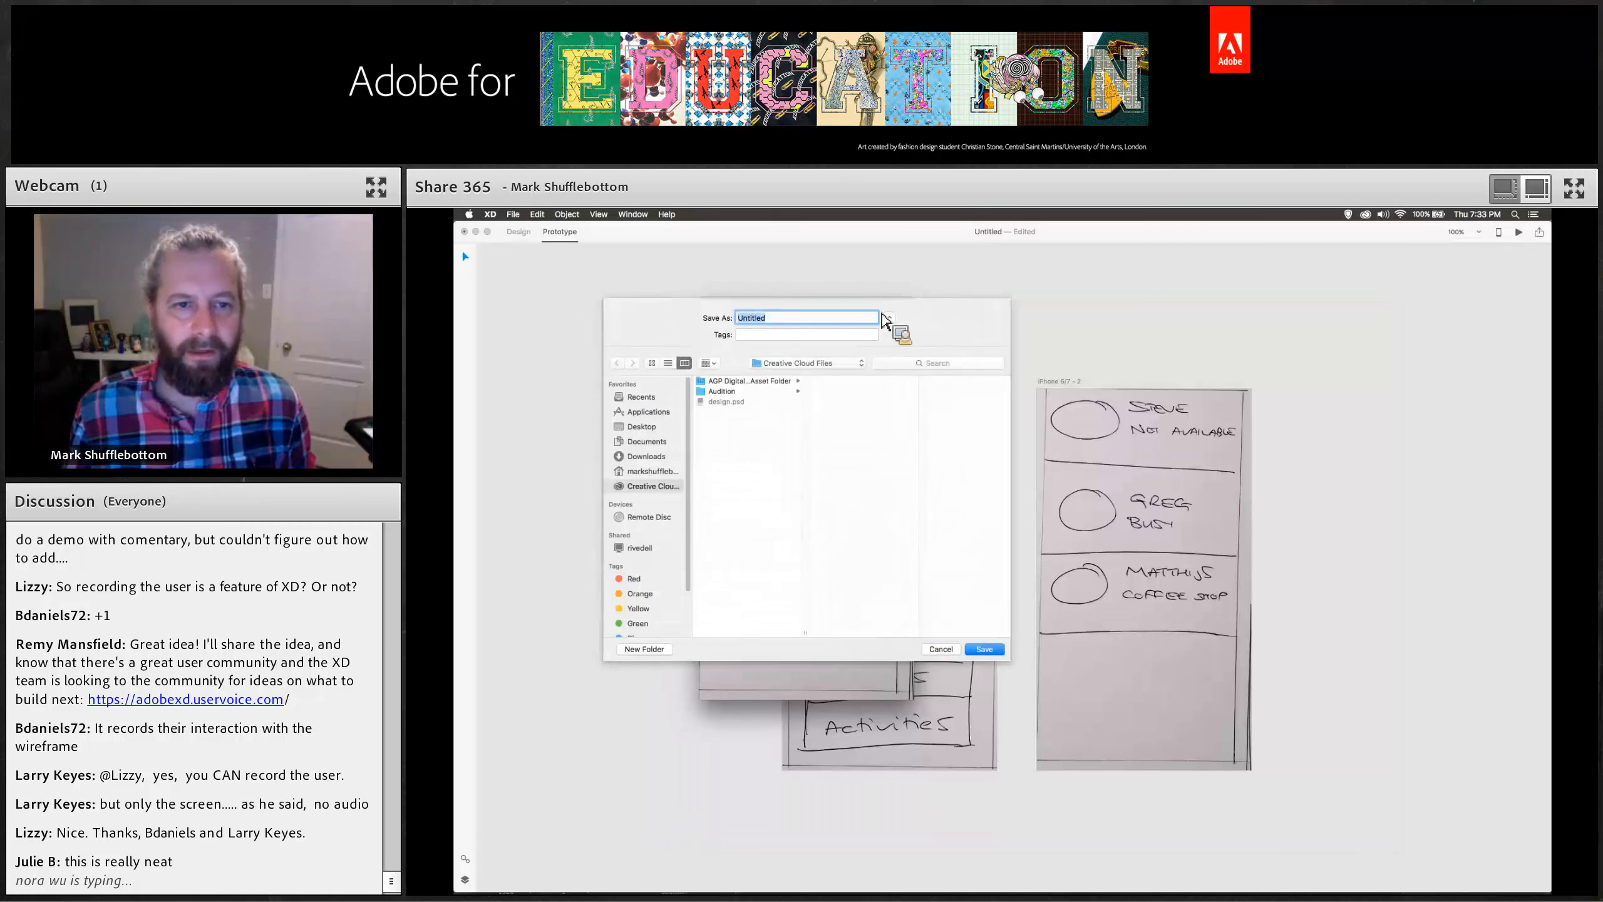
click(660, 424)
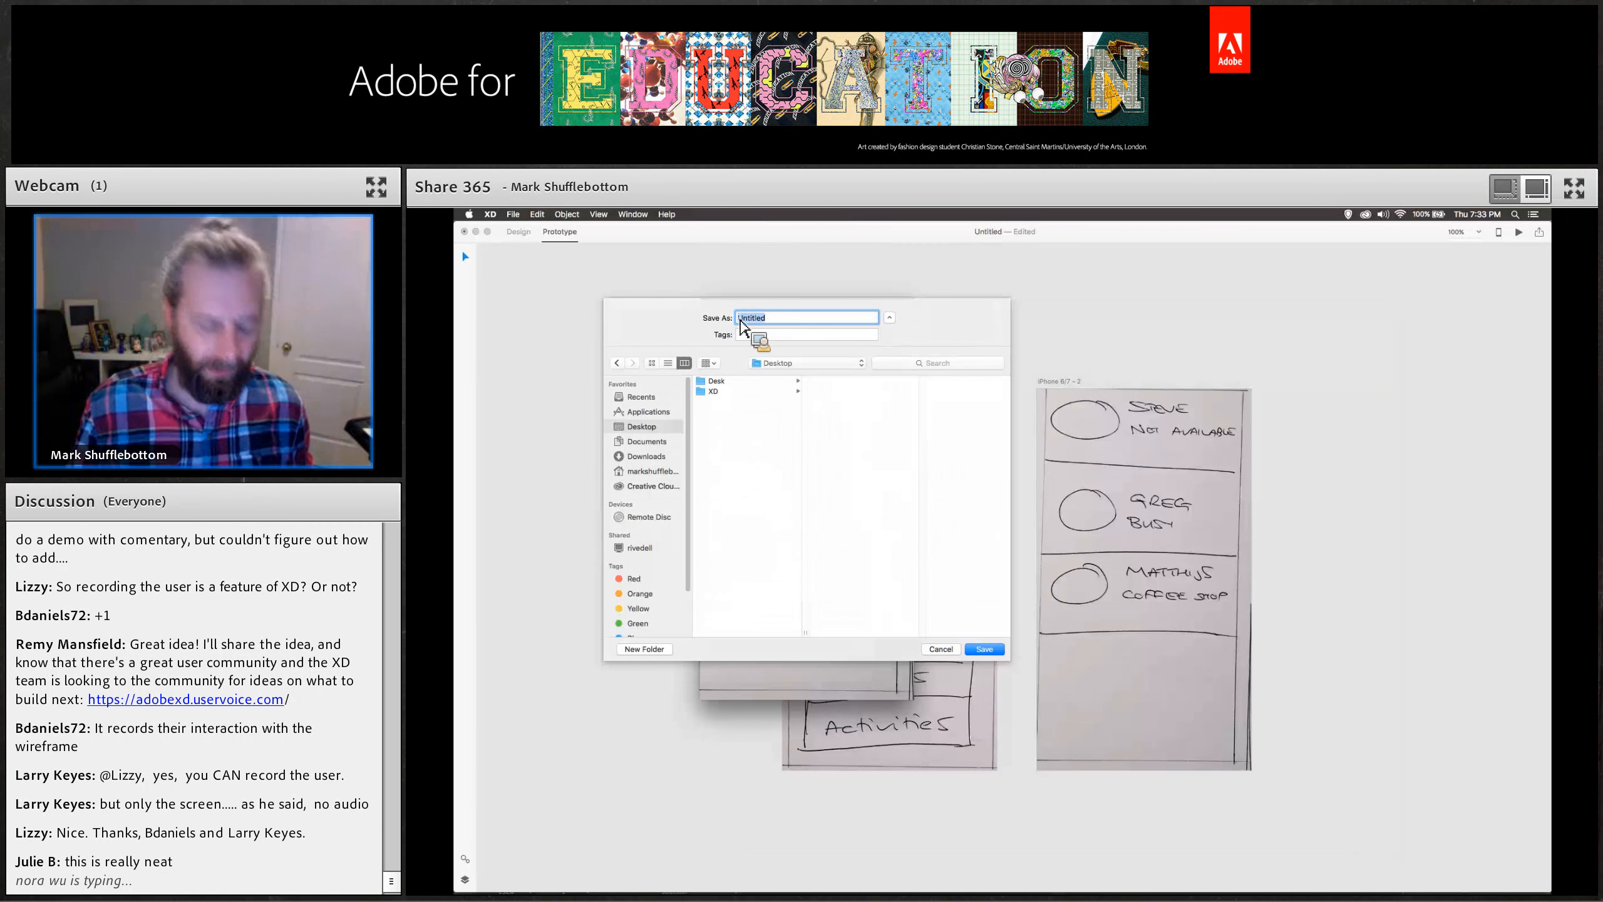
text(user test 1)
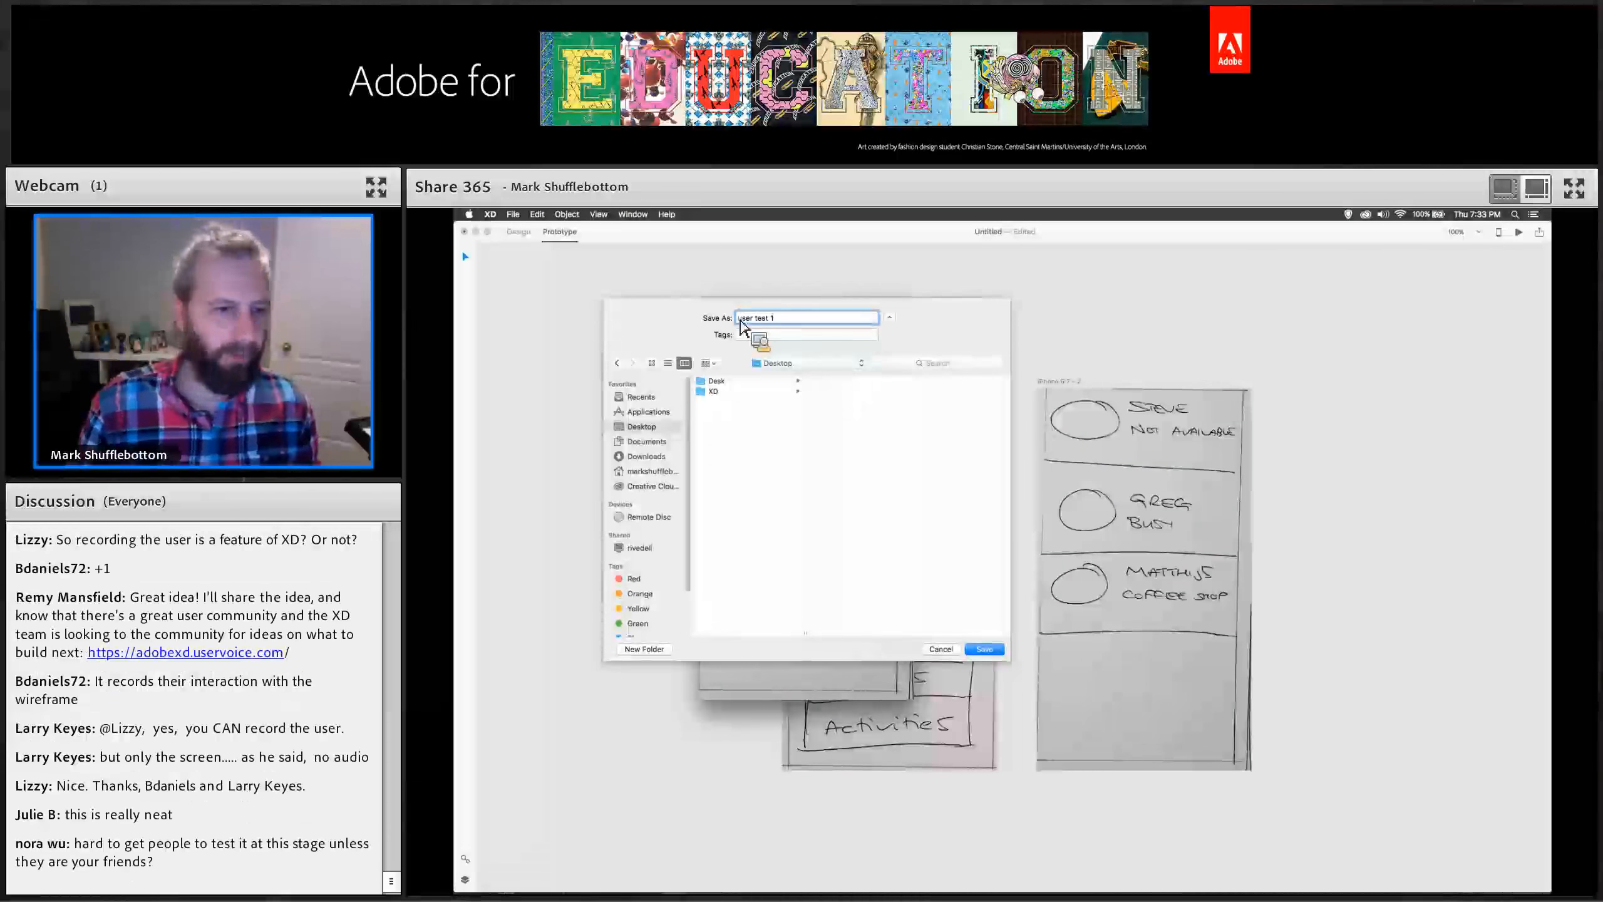
key(Return)
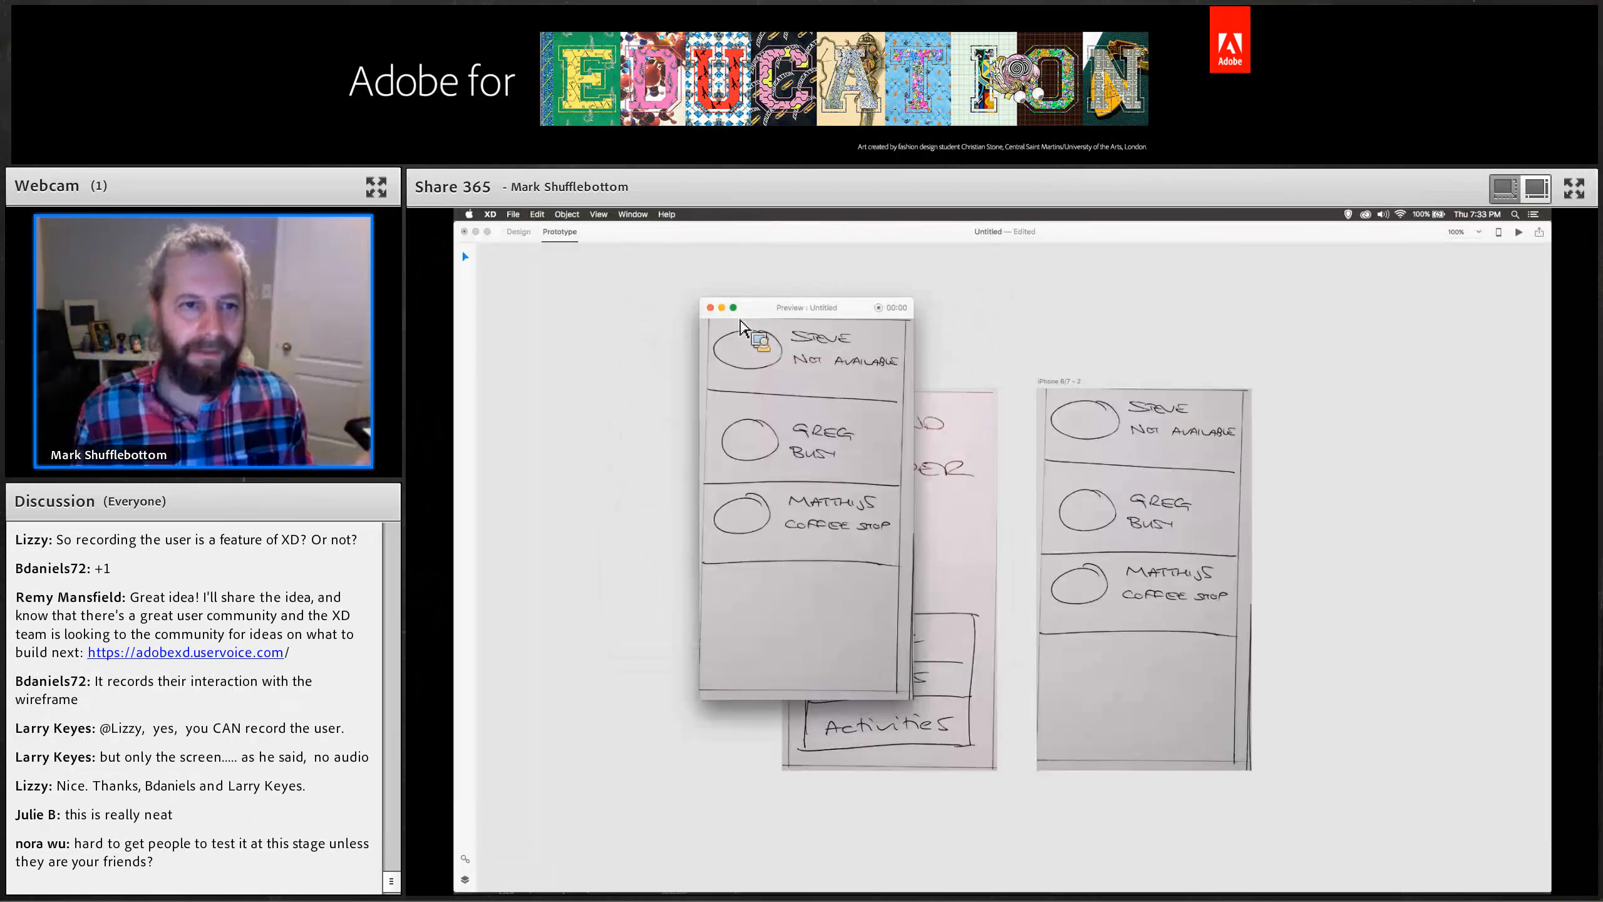
Close the preview and play back the saved user test 1 recording from the Desktop in Quick Look.
key(super+w)
key(F11)
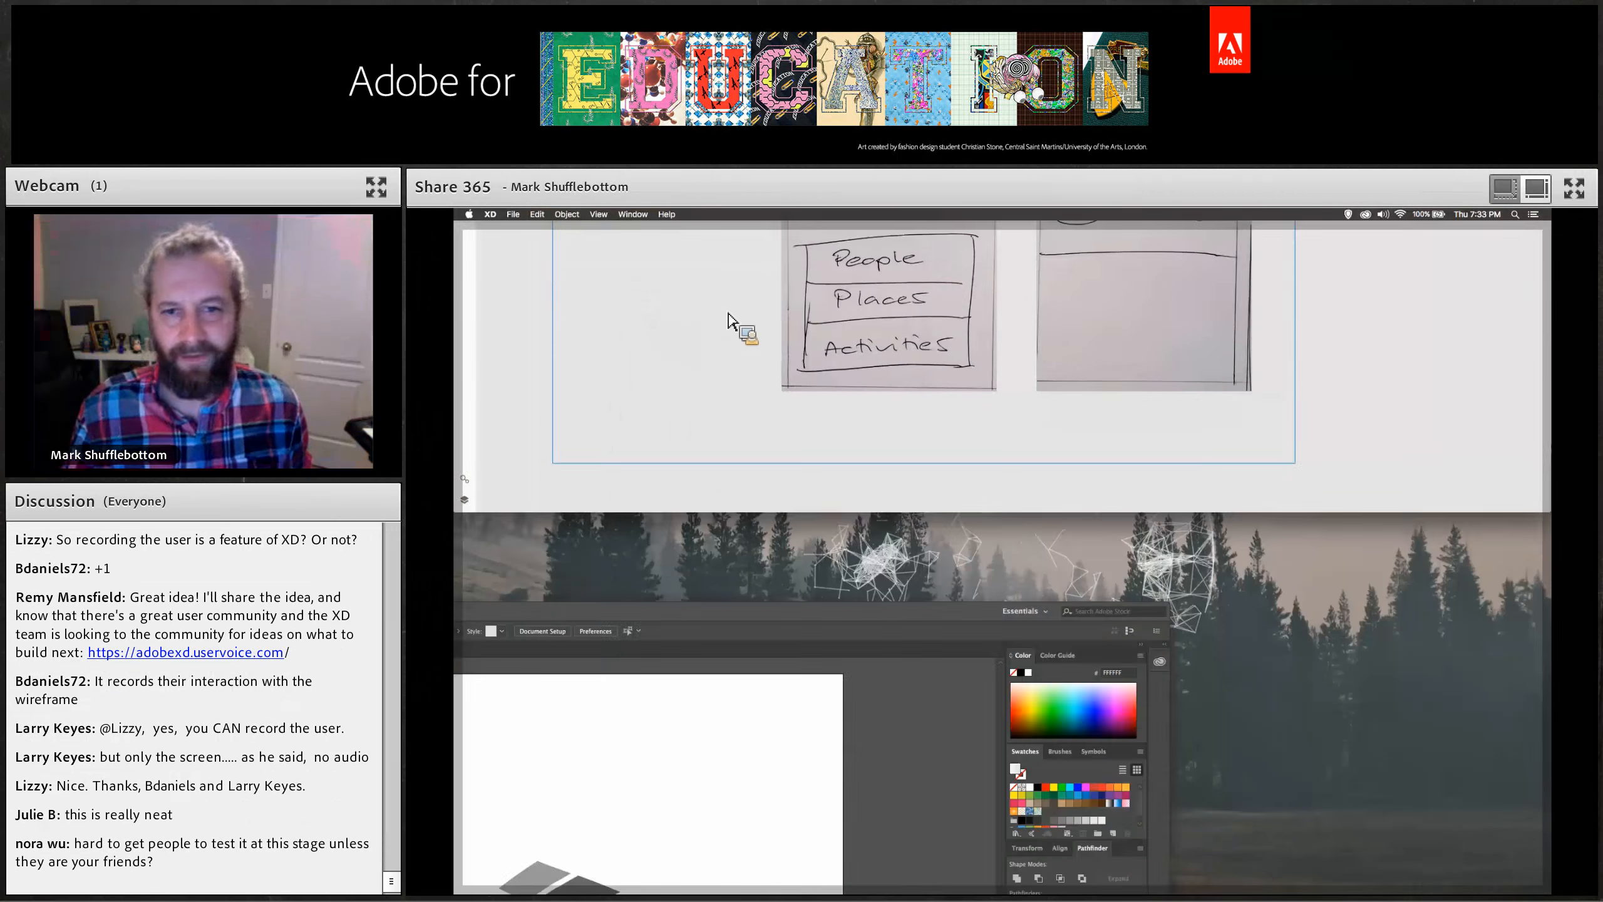
click(1479, 305)
key(space)
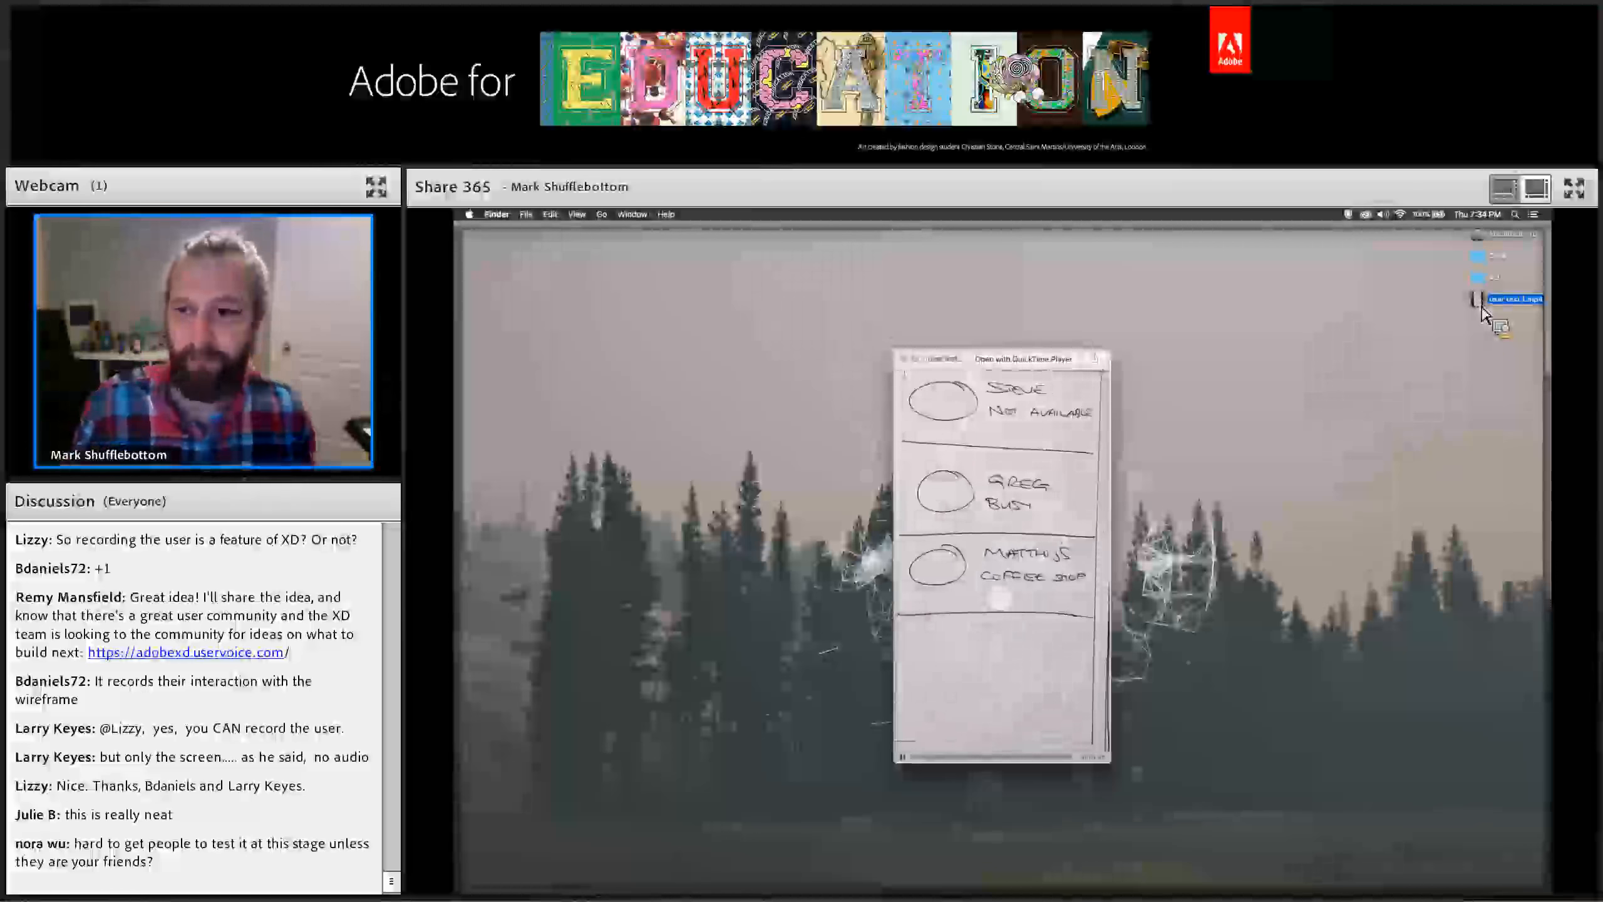
key(F11)
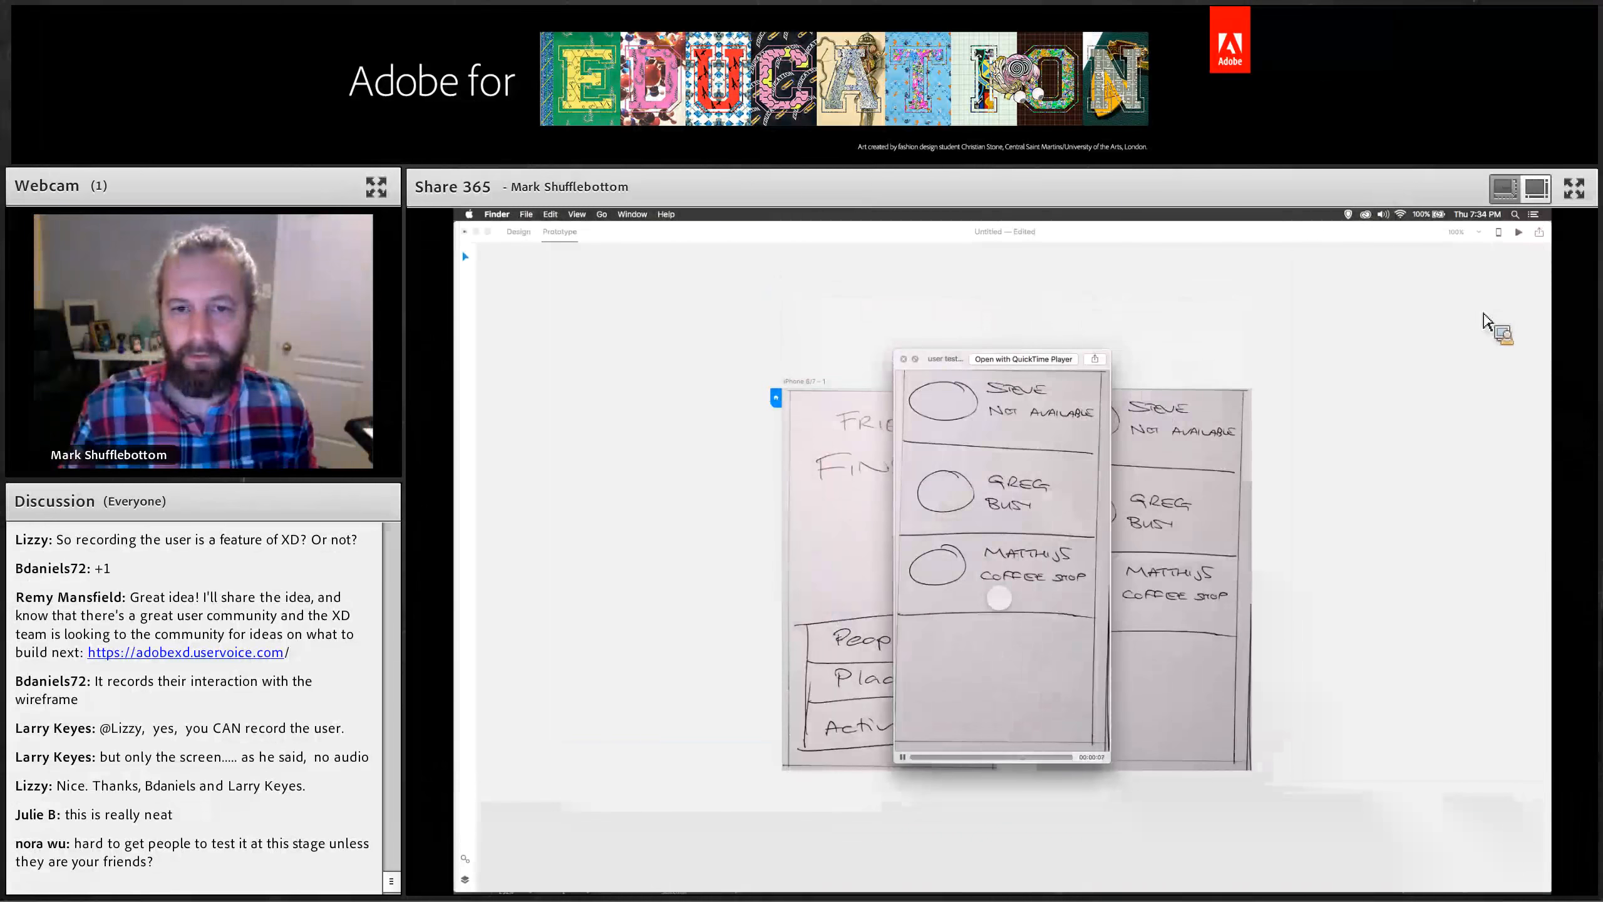
key(space)
Switch to Design mode and delete the image accidentally pasted onto the canvas.
click(911, 365)
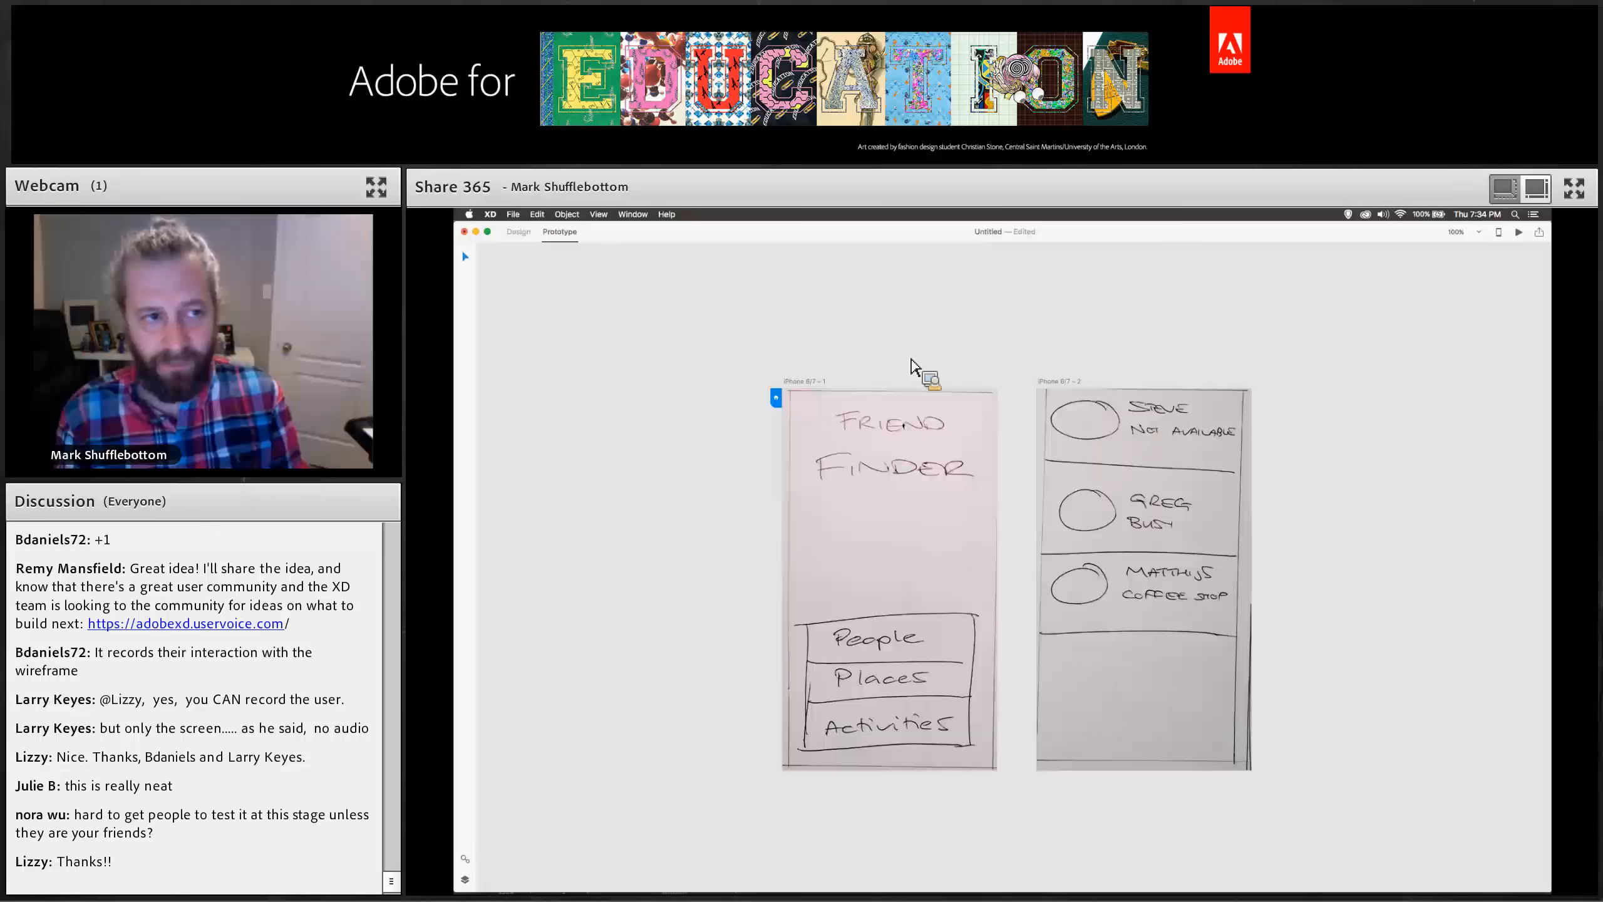
click(525, 231)
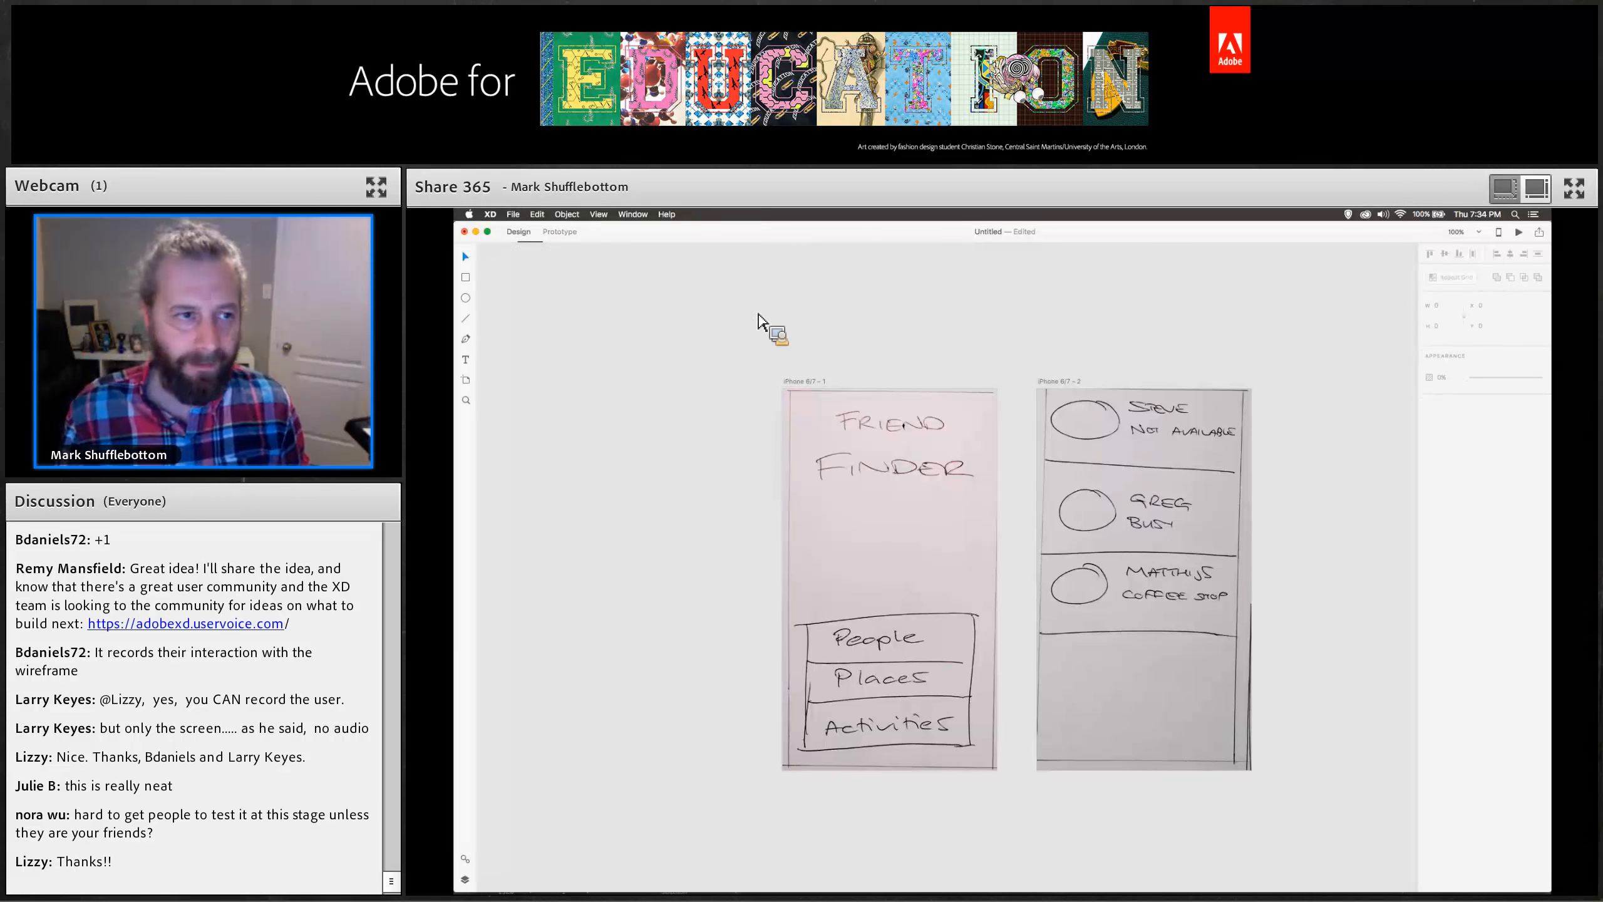
key(super+v)
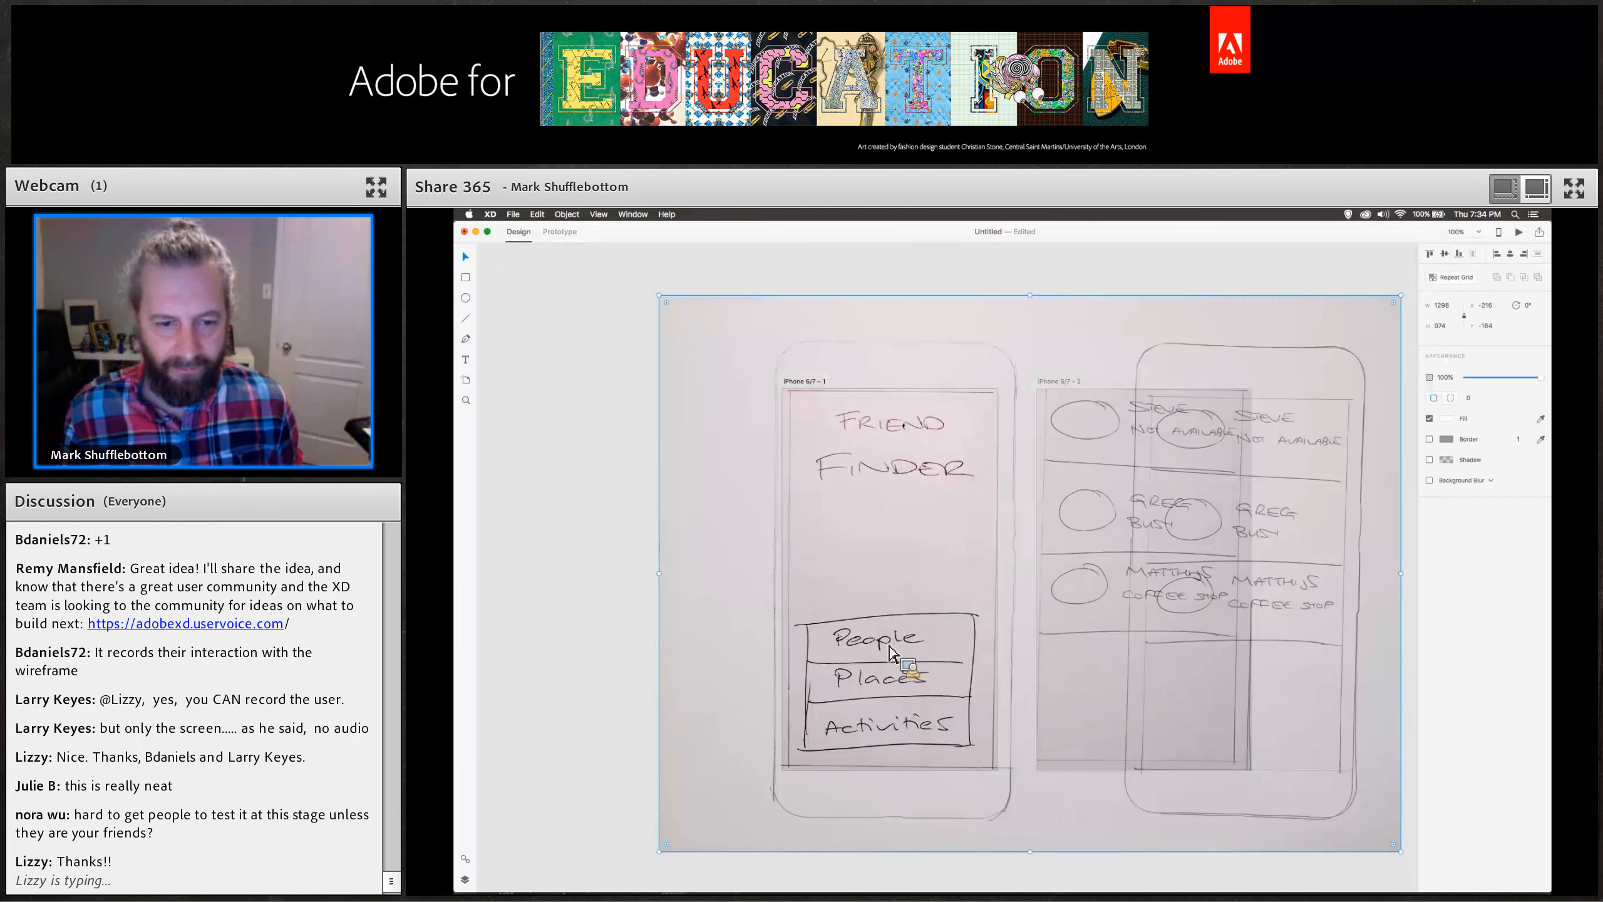
click(885, 625)
key(Delete)
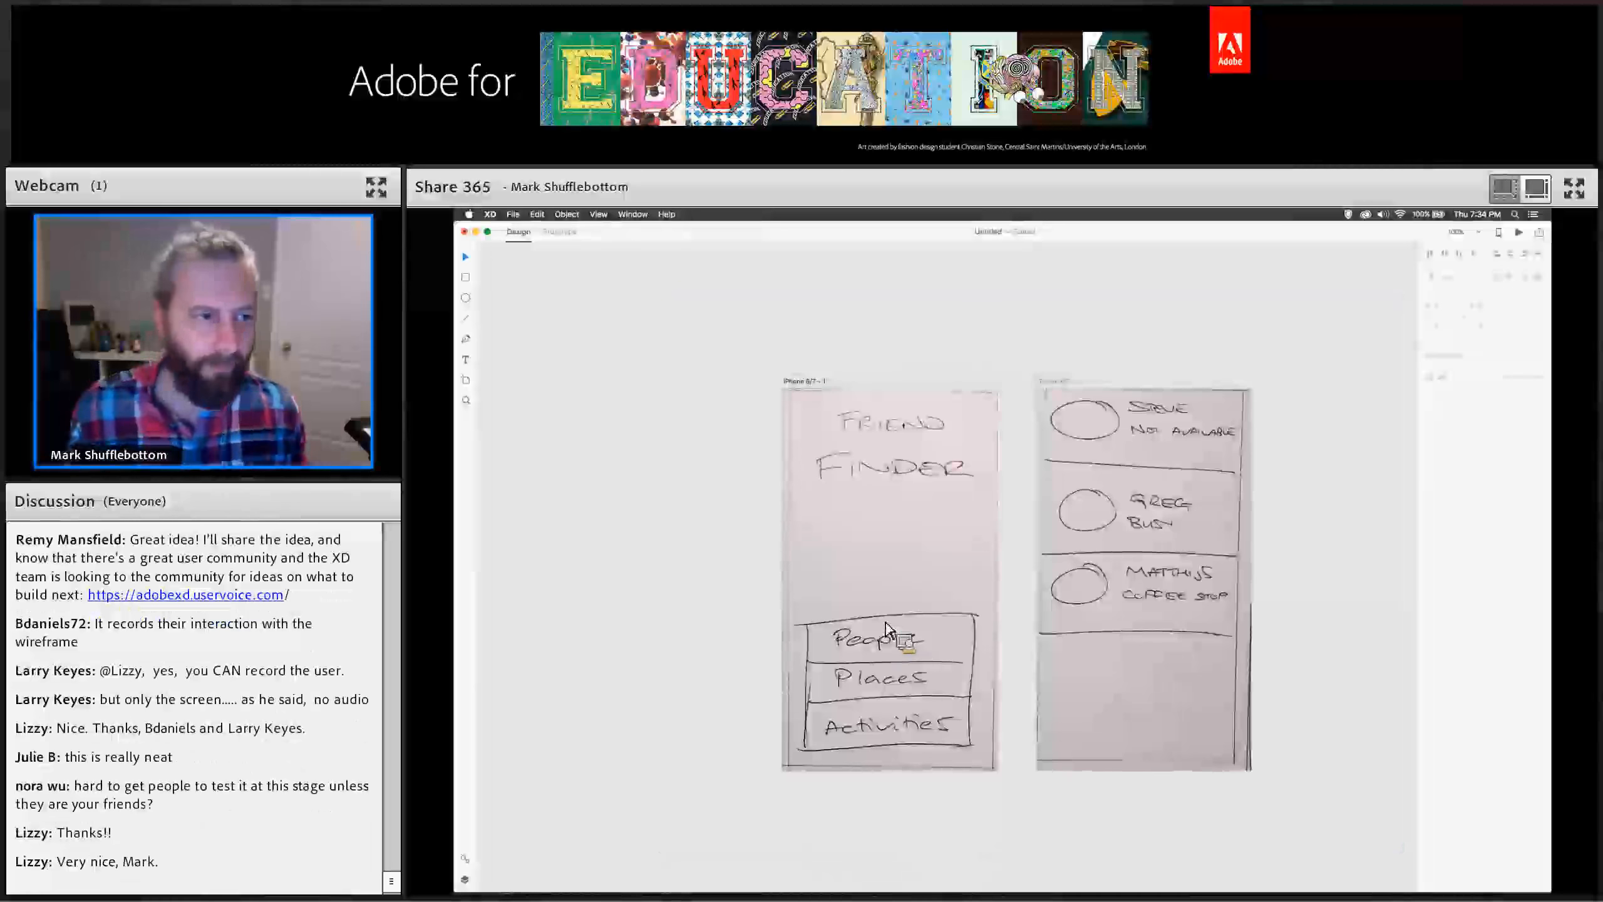
Add a text box over the first artboard's title reading Friend Finder on two lines.
click(466, 362)
drag(835, 417, 967, 503)
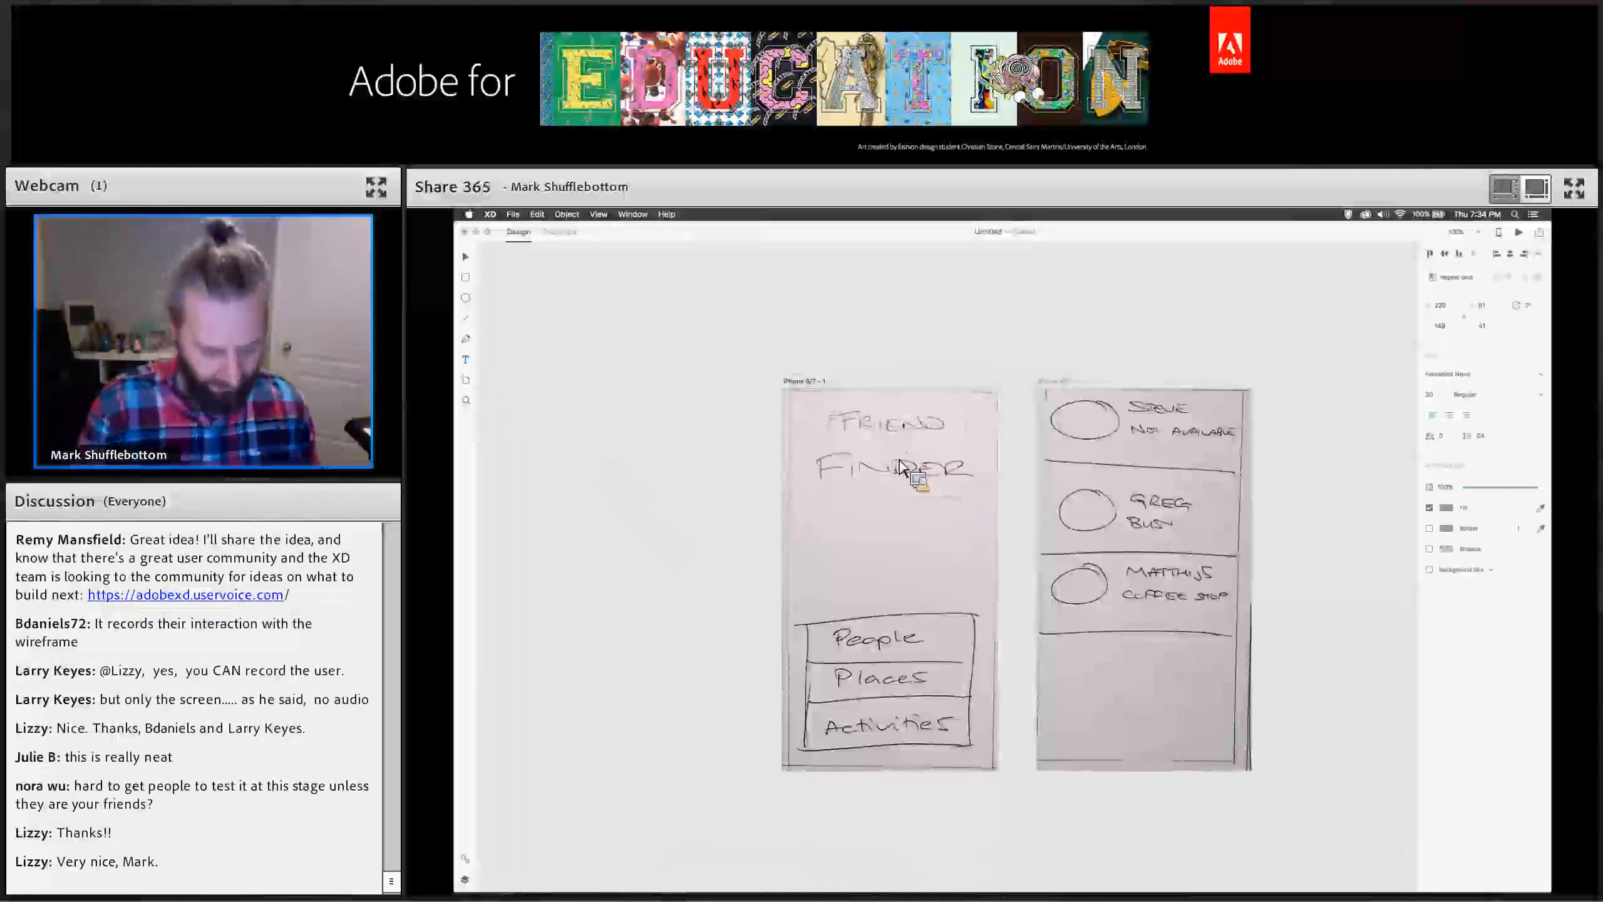
text(F)
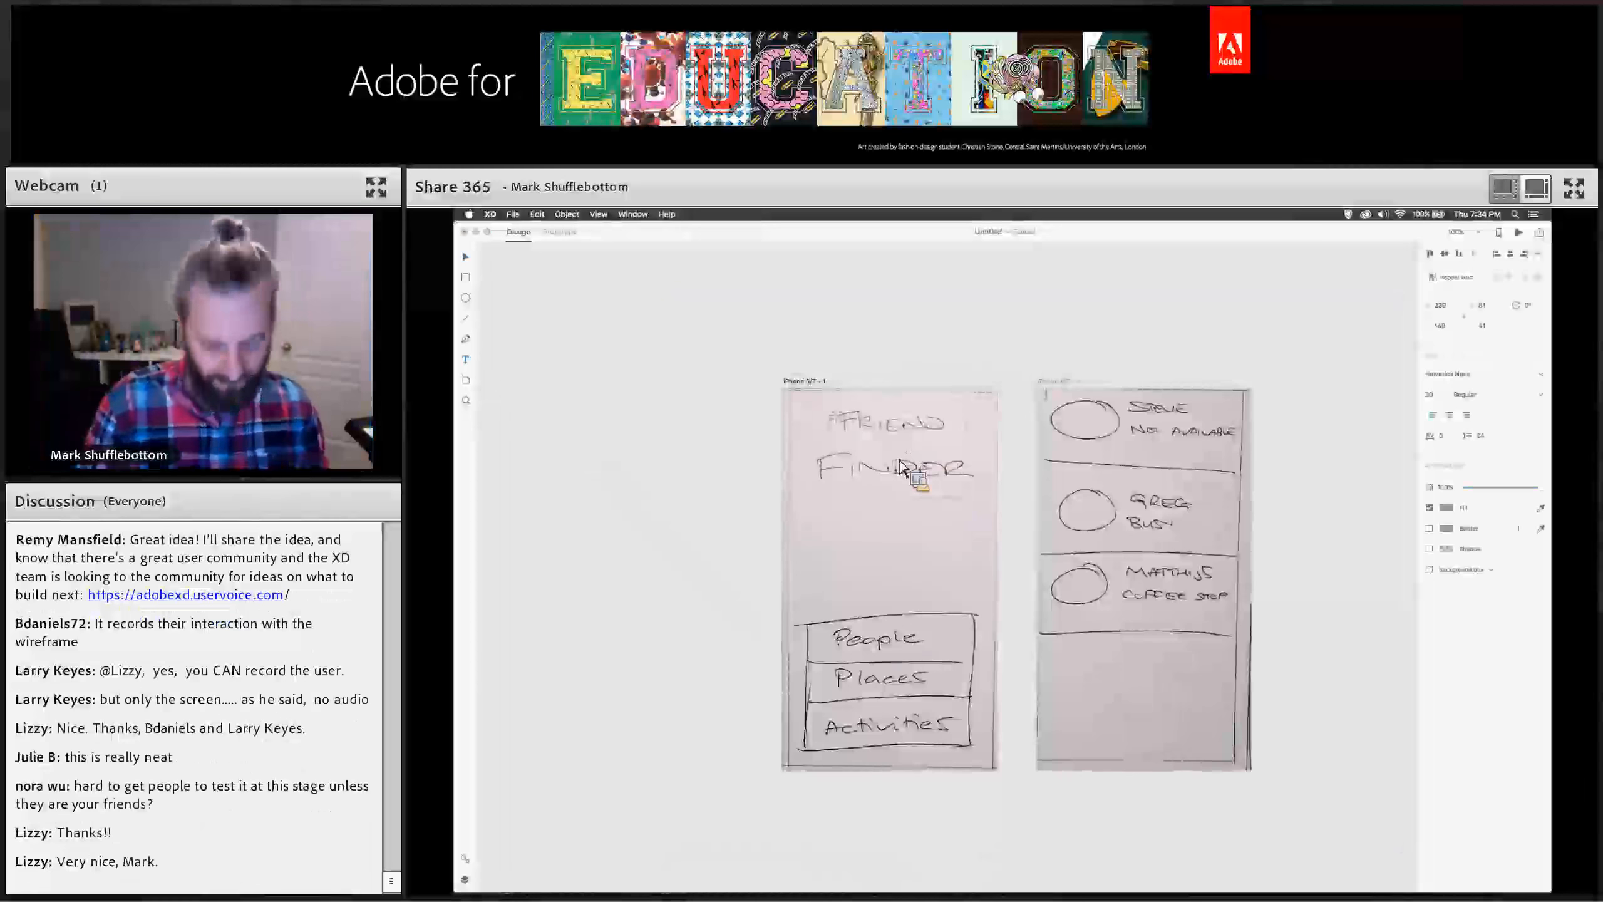
text(riend)
key(Return)
text(Finder)
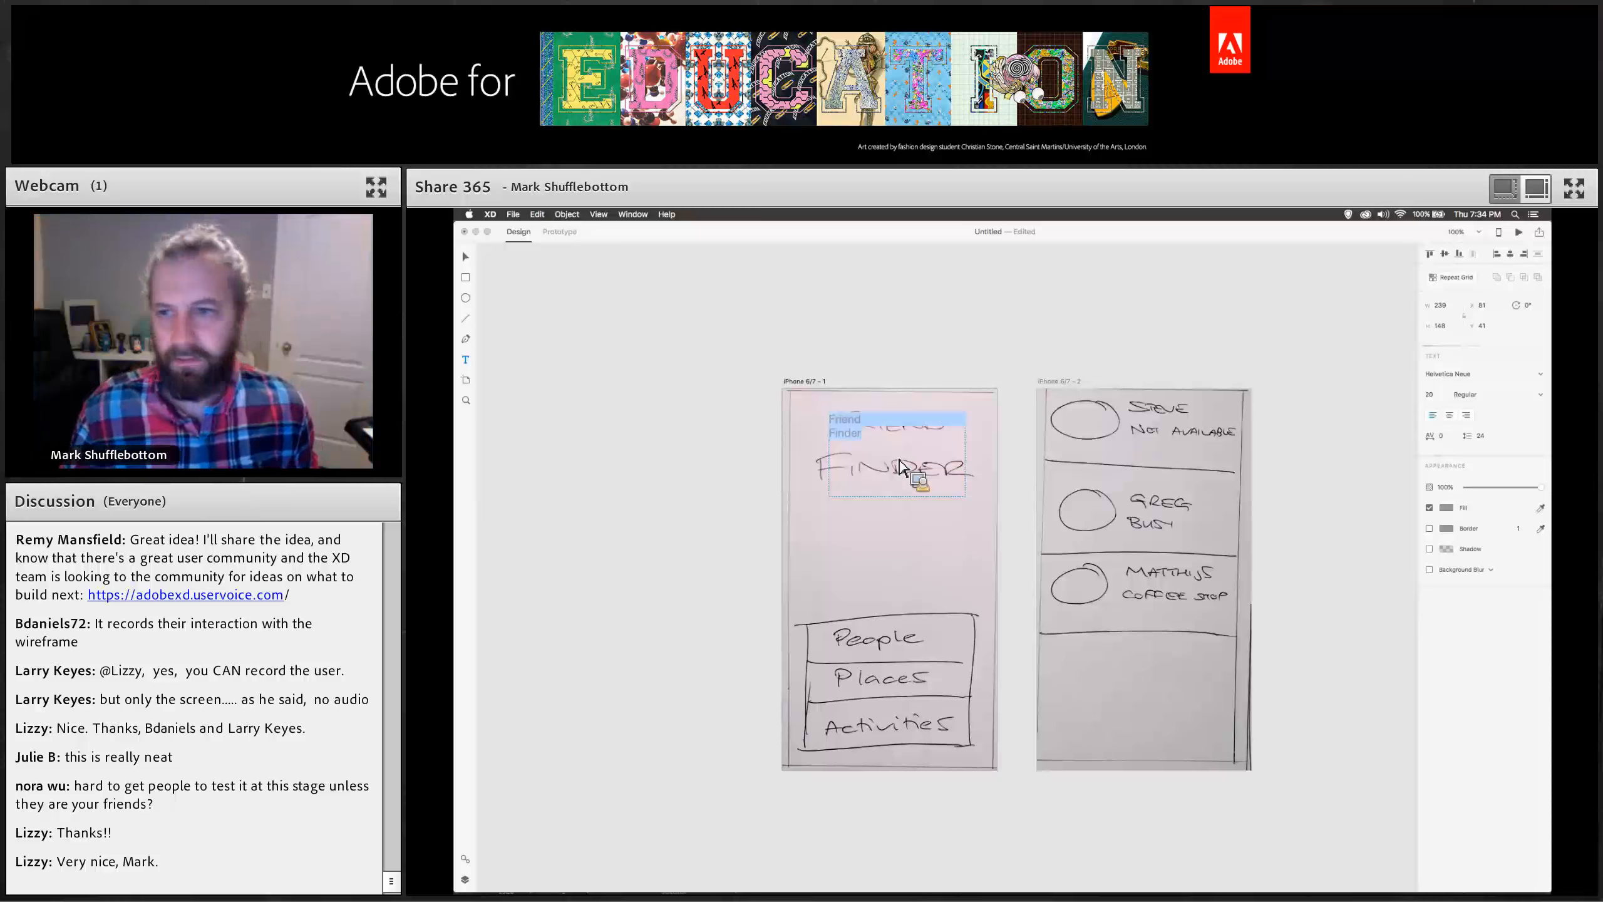
Format the title text as centered, size 60, with a black fill.
click(1449, 415)
click(1438, 396)
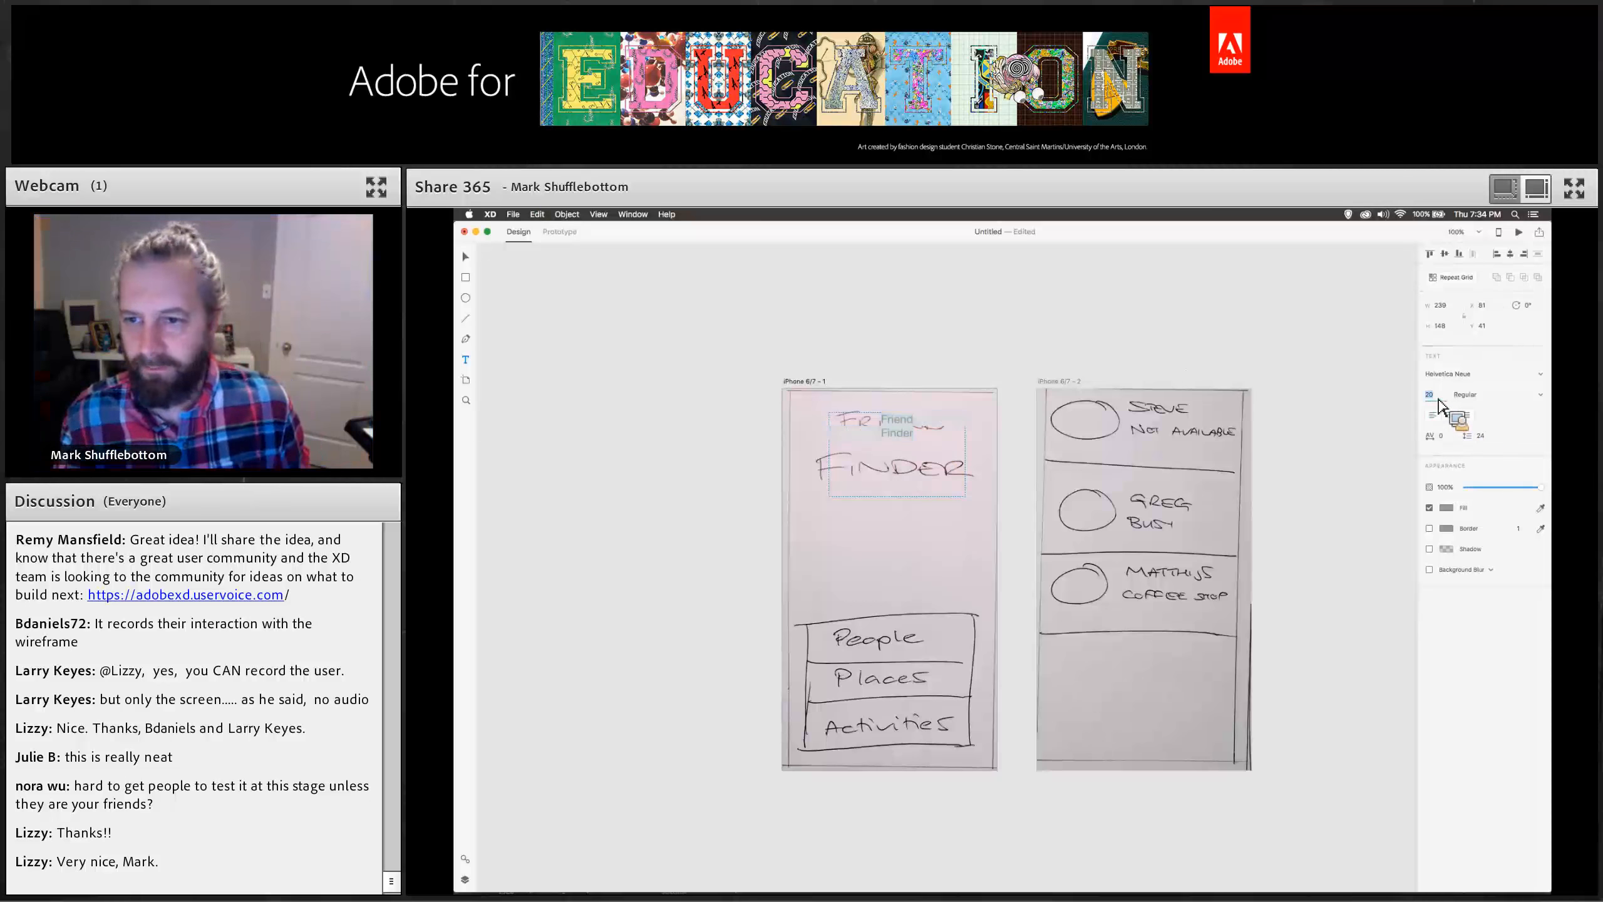
key(Return)
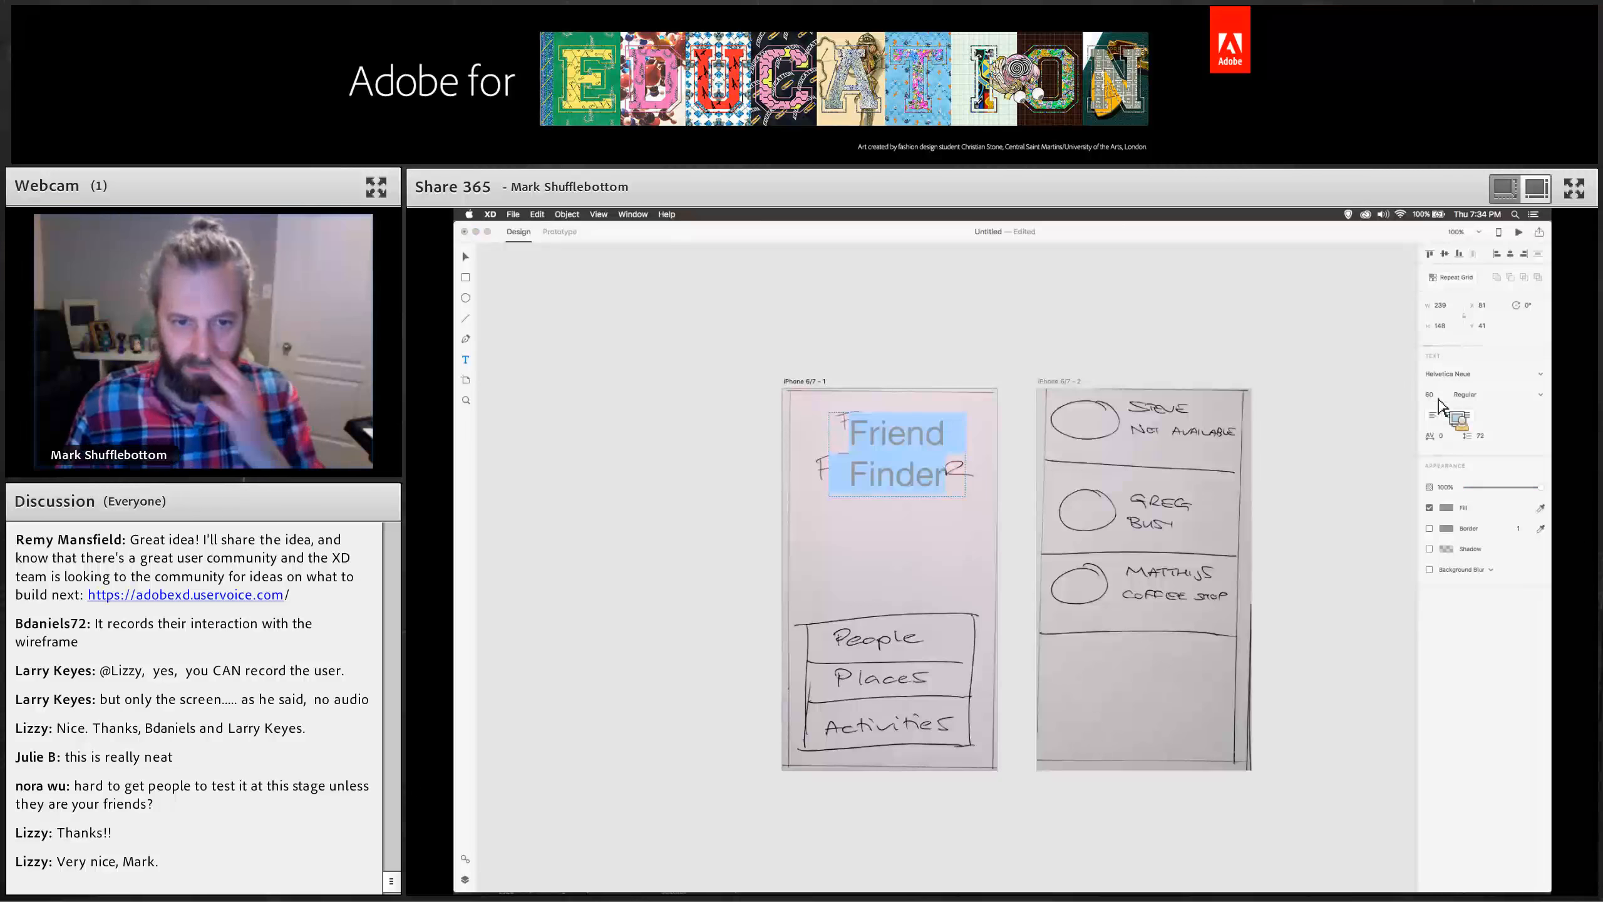
click(1446, 507)
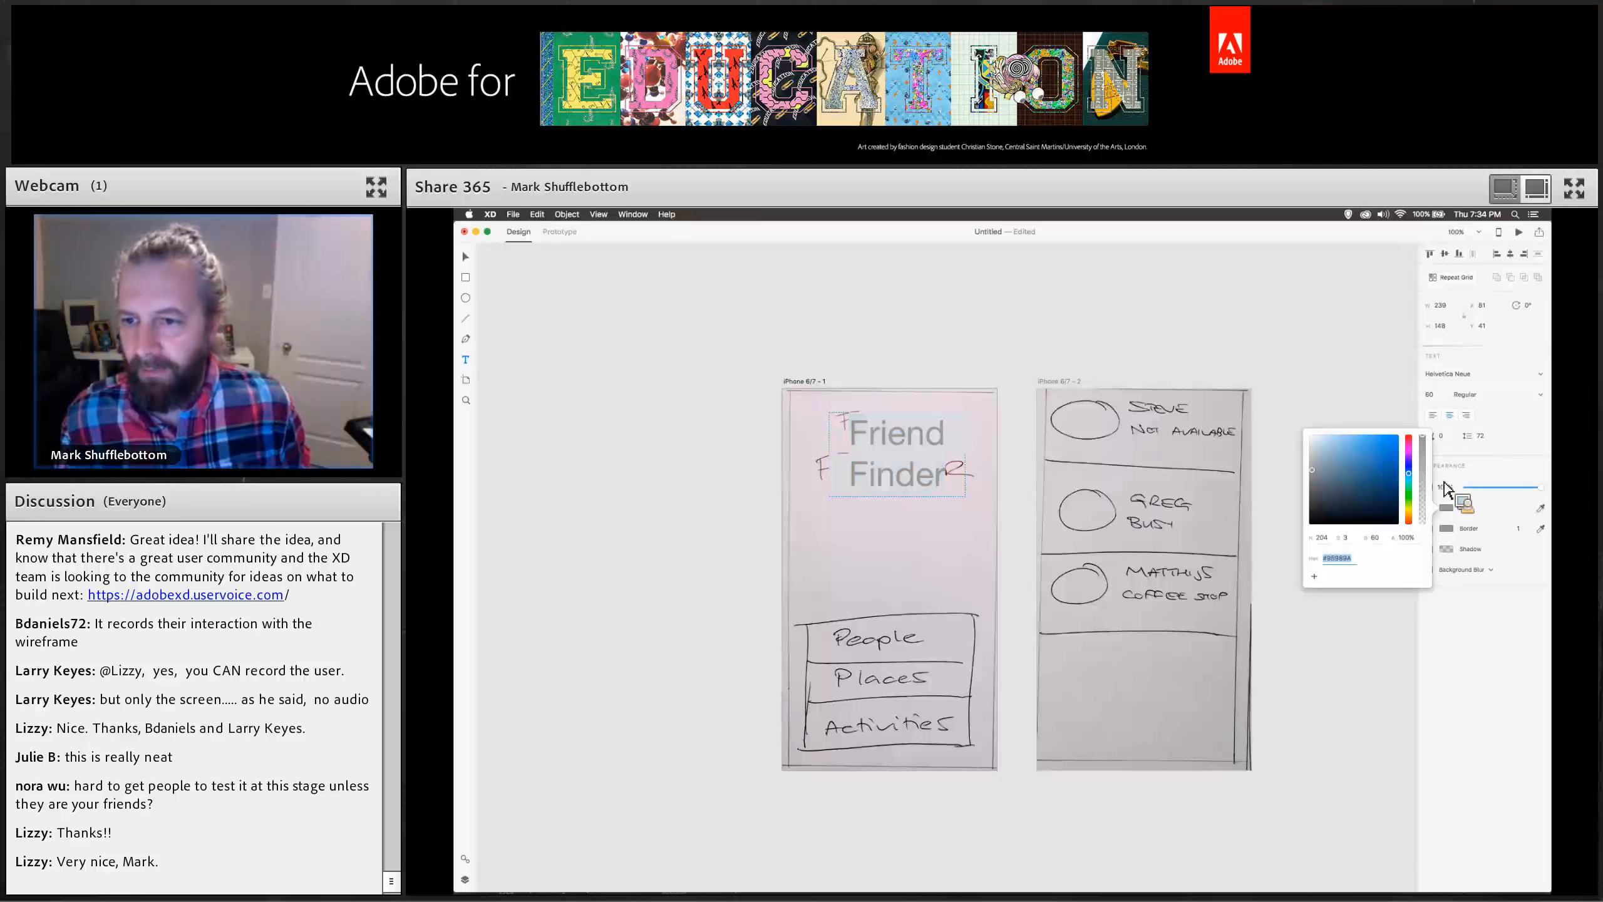
drag(1335, 486, 1314, 522)
click(1282, 381)
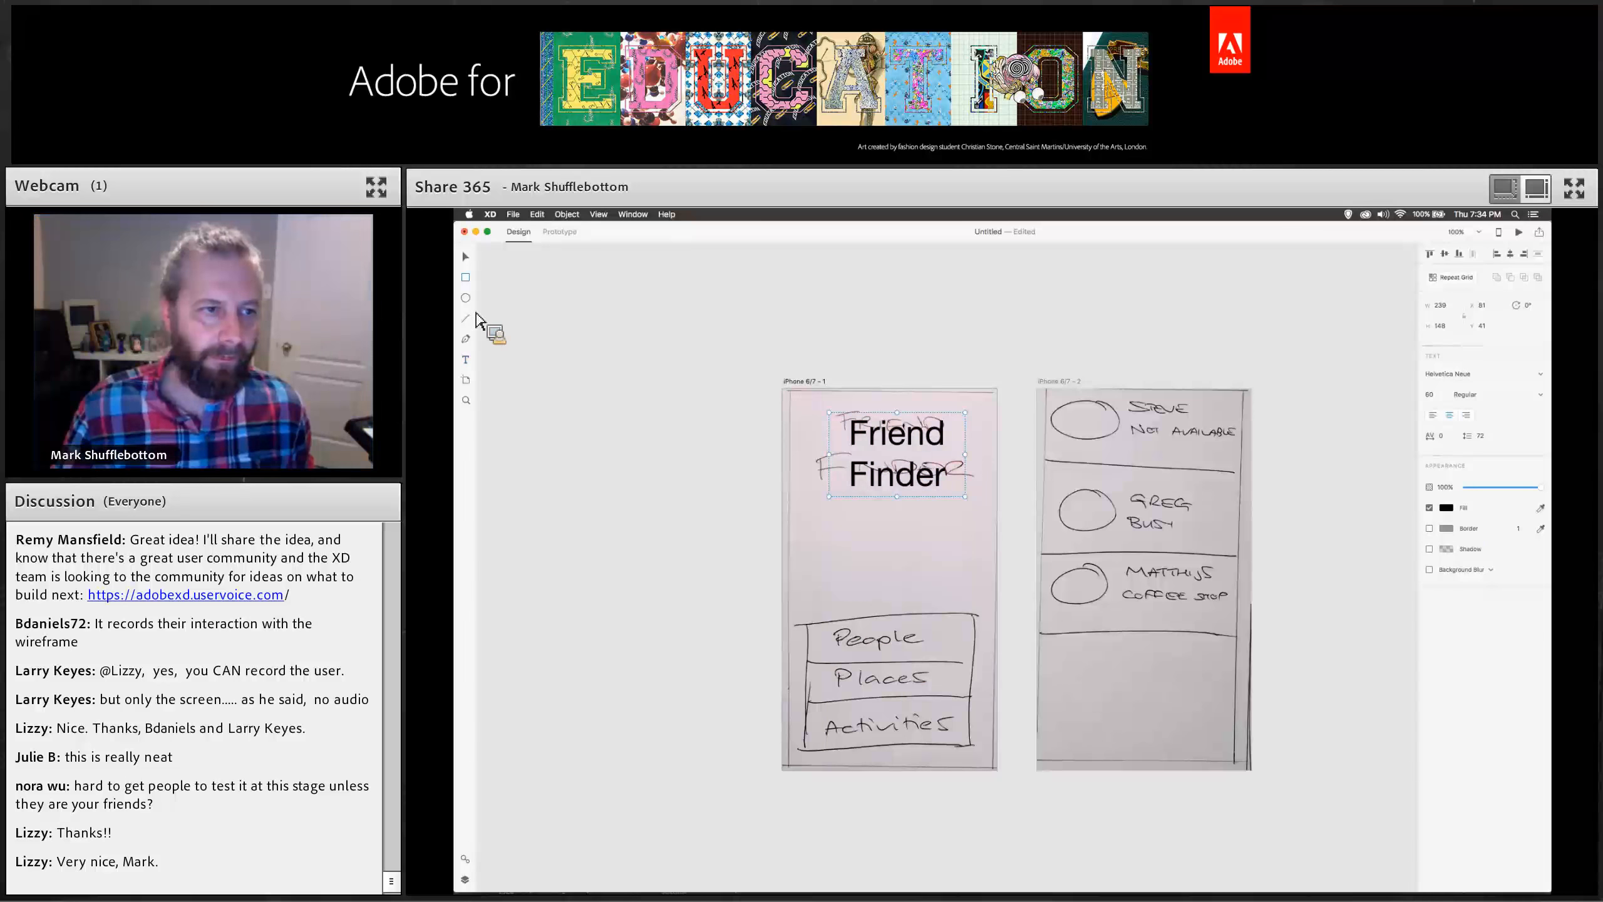
Draw a white rectangle covering the sketched People button.
click(466, 278)
drag(810, 612, 973, 655)
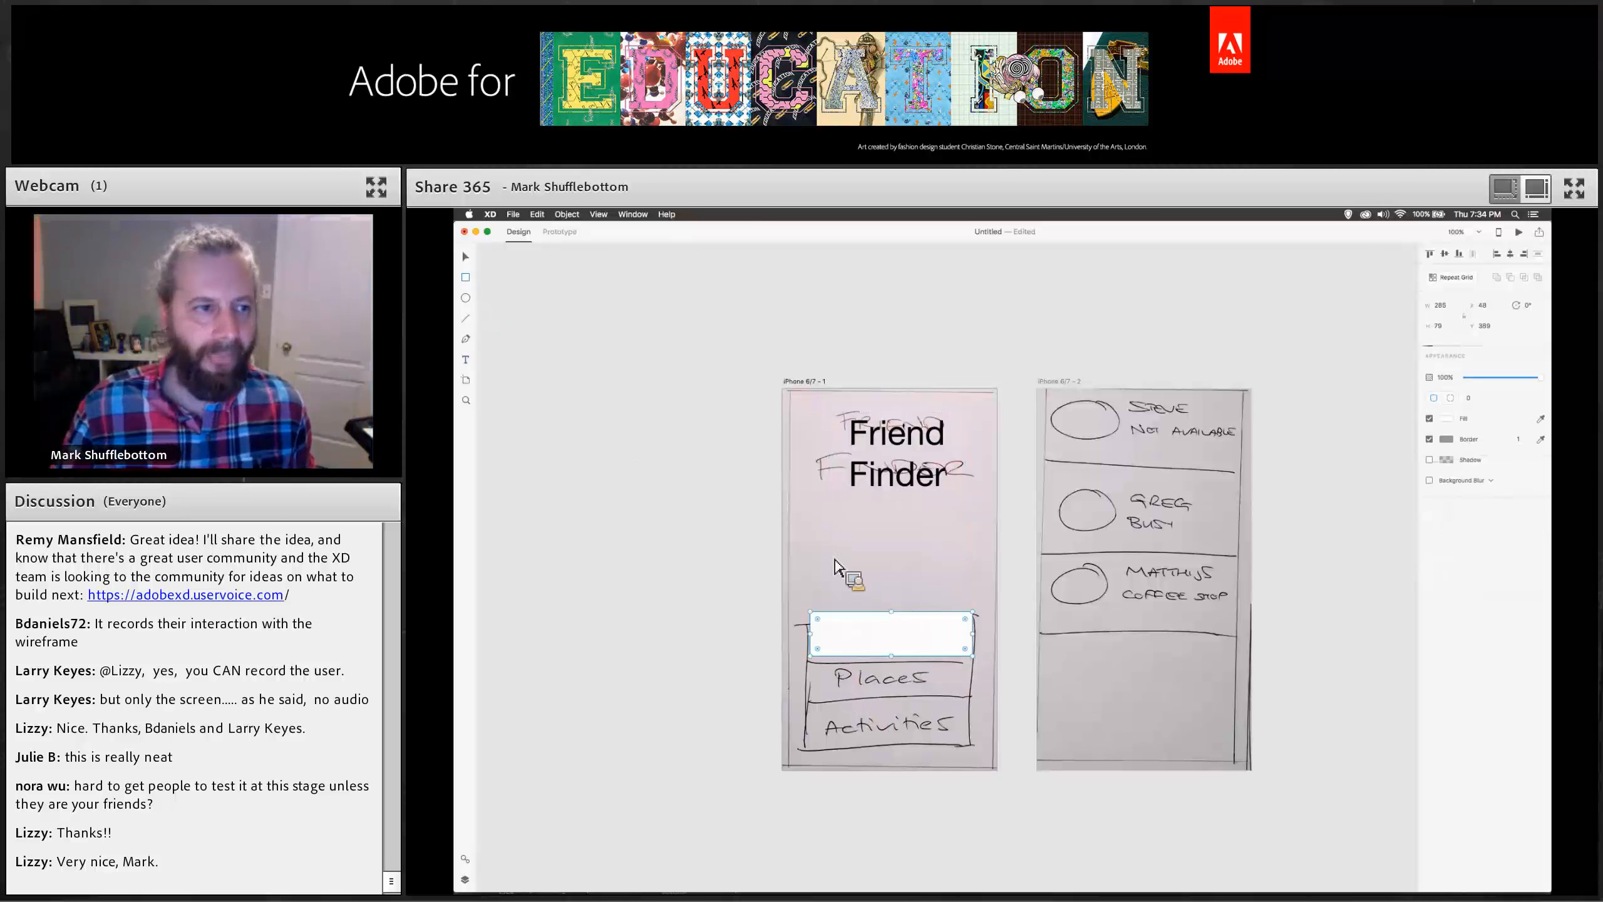
click(470, 361)
drag(836, 542, 966, 579)
key(super+z)
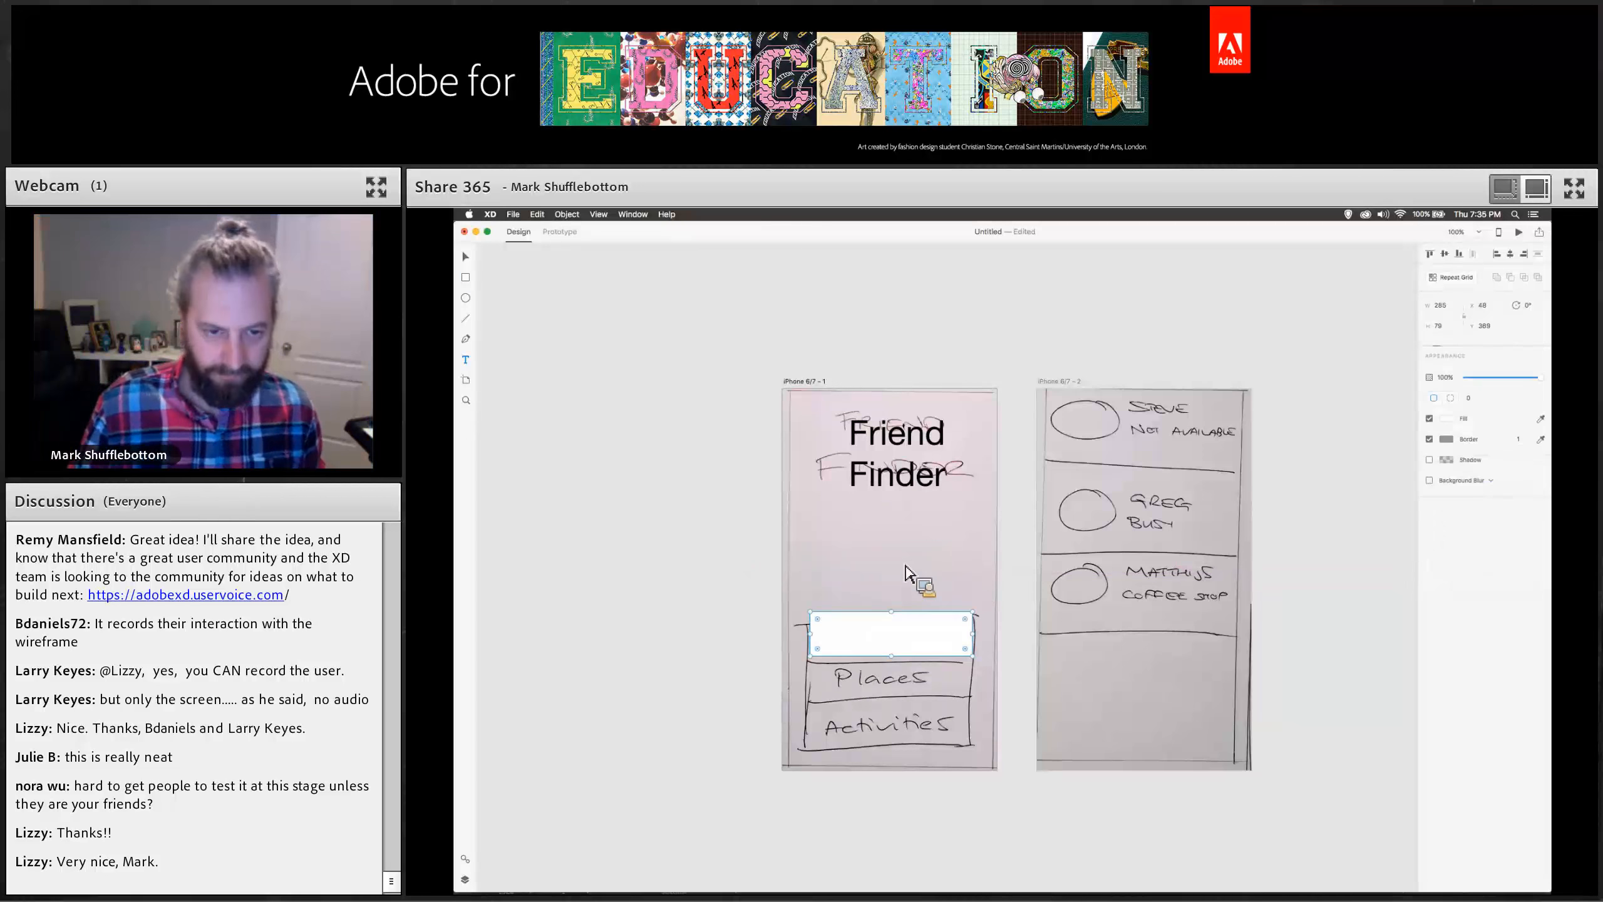
Create a text label reading People on the canvas beside the first artboard.
click(717, 548)
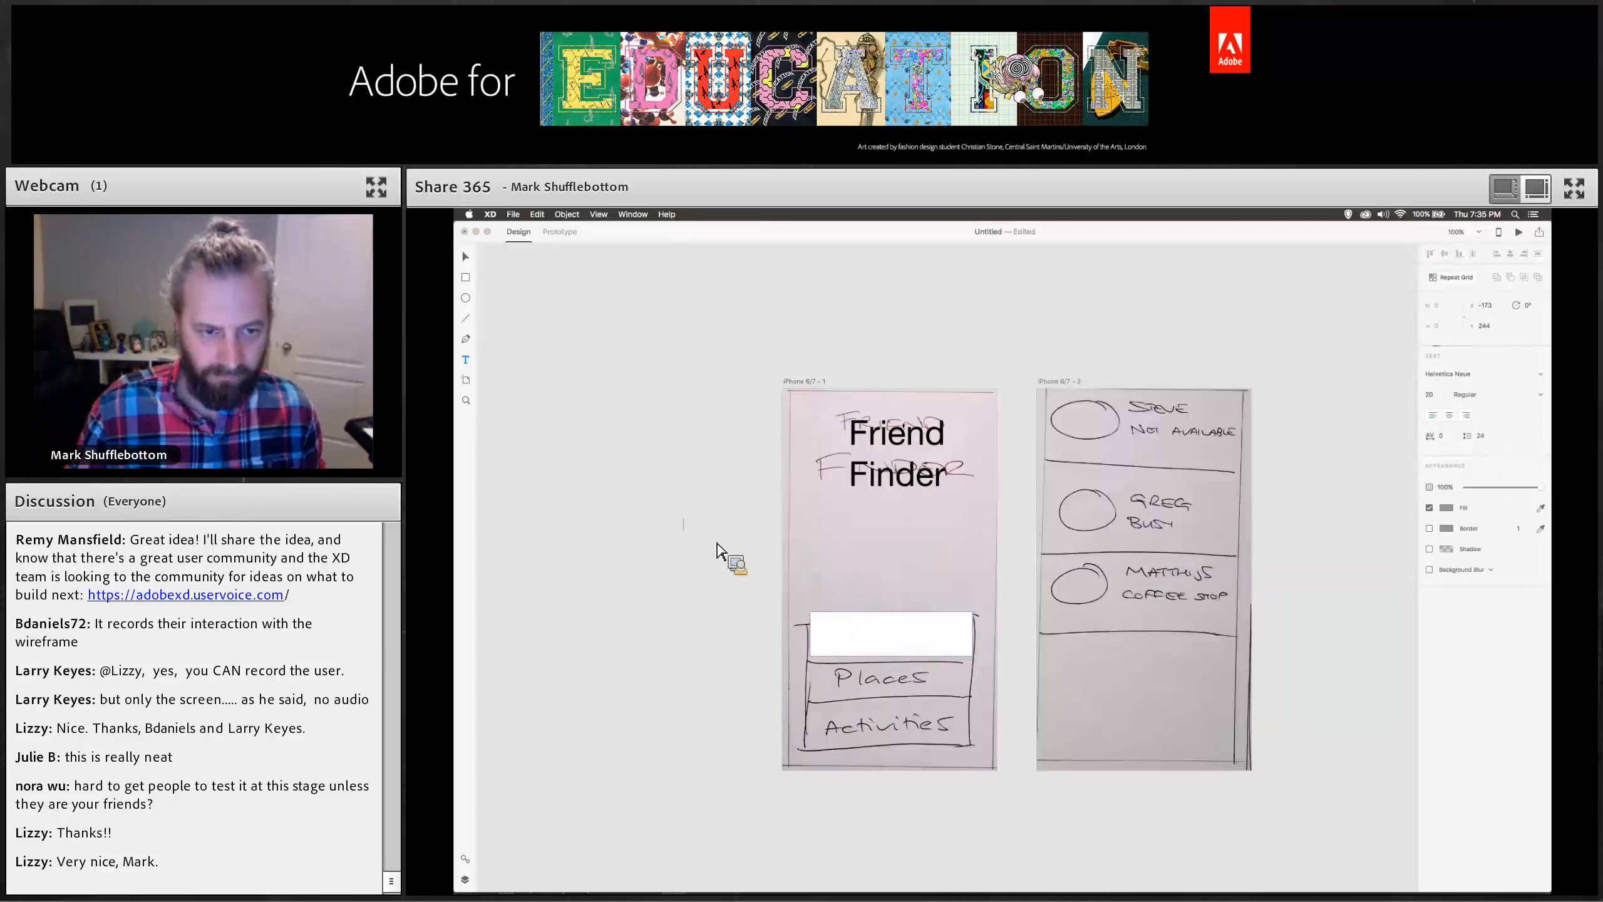
text(Pea)
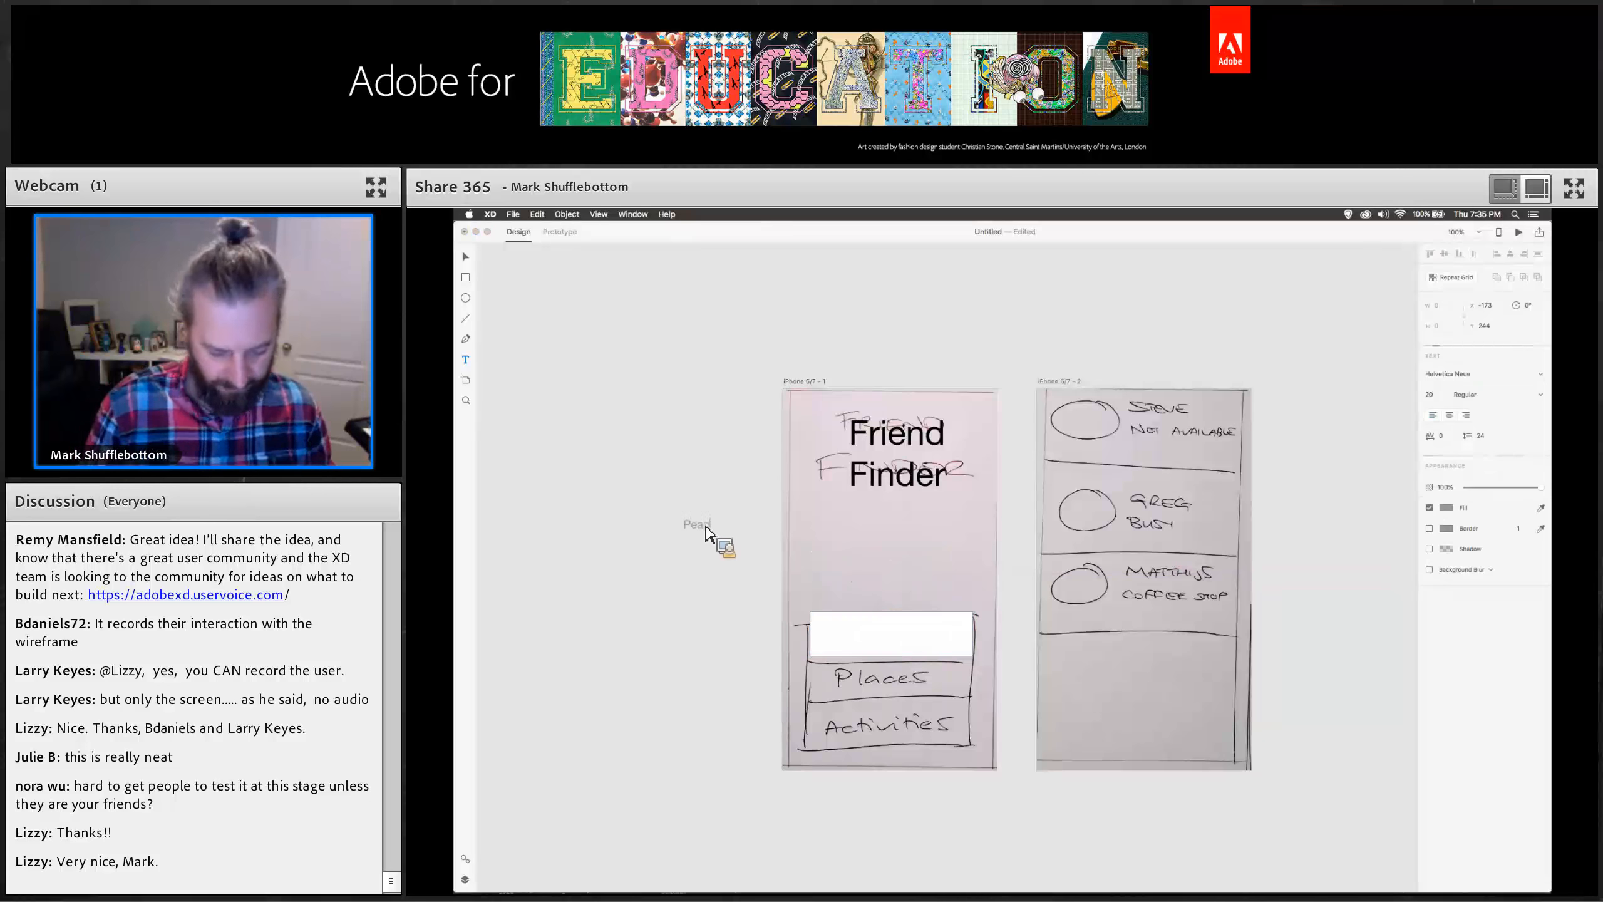
key(BackSpace)
text(ople)
Select the People text and set its font size to 40.
key(super+a)
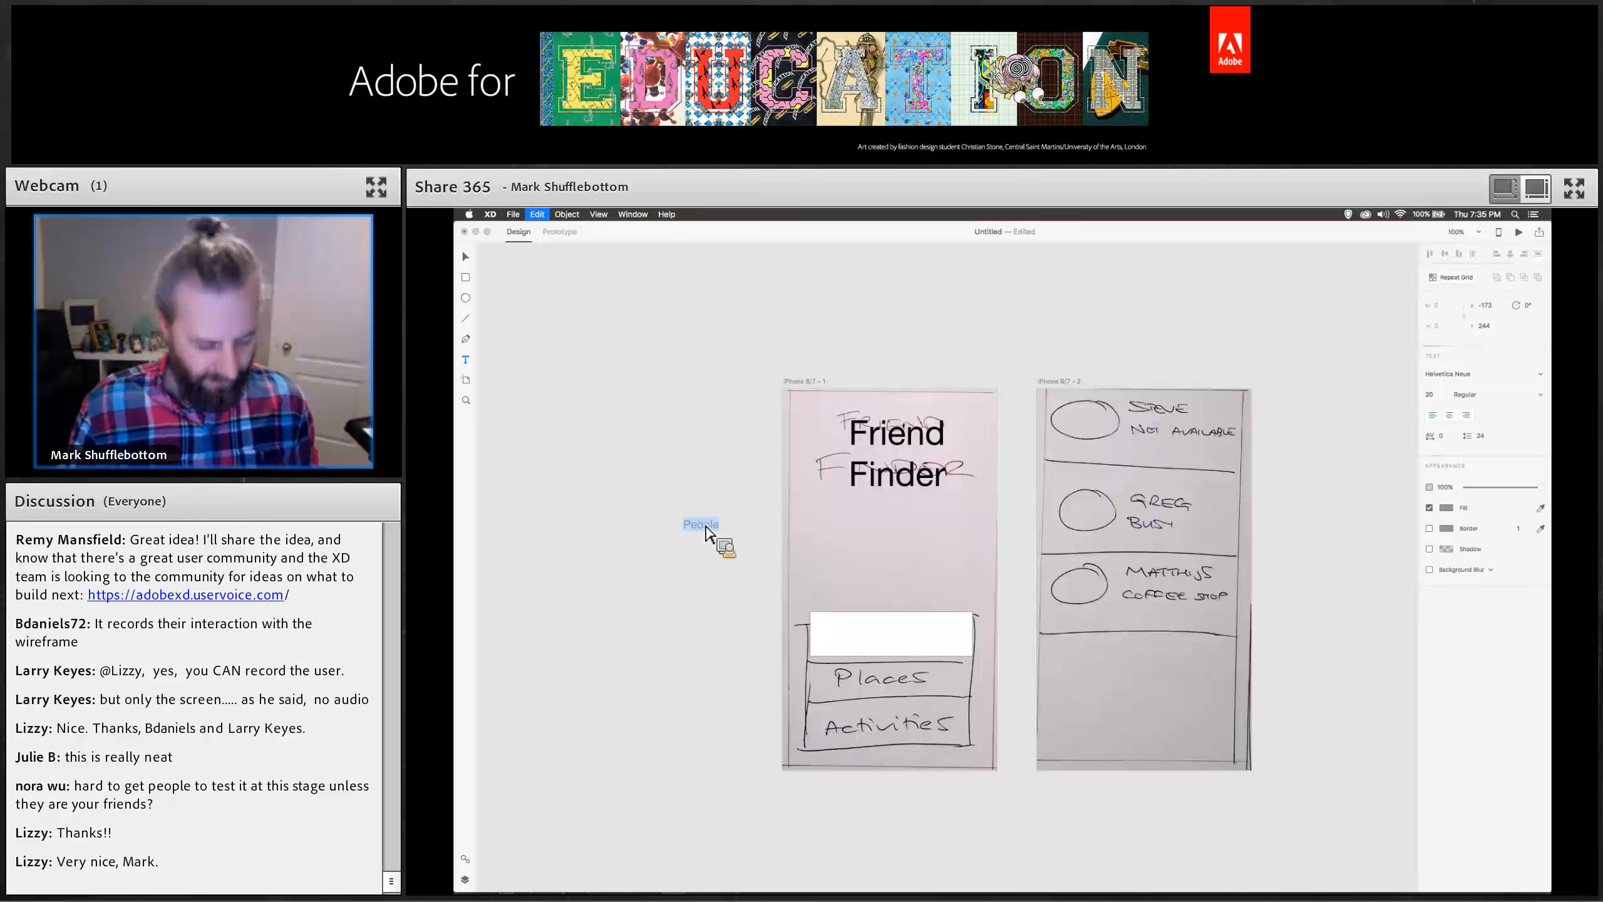
click(1438, 395)
text(40)
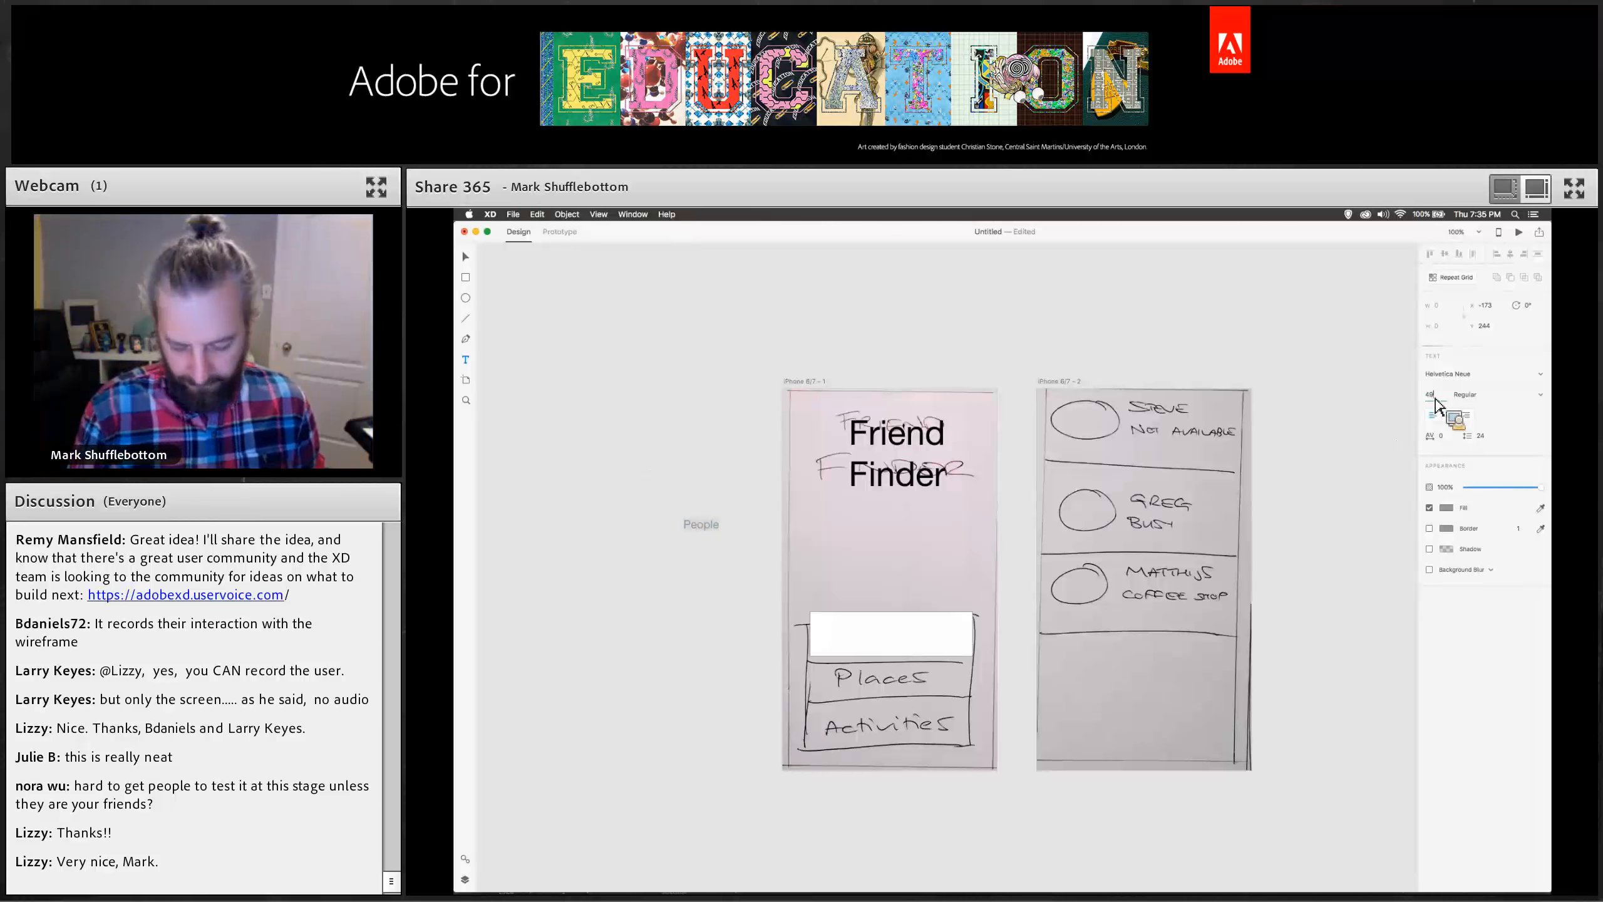
Move the People label onto the white rectangle covering the sketched People button.
key(Return)
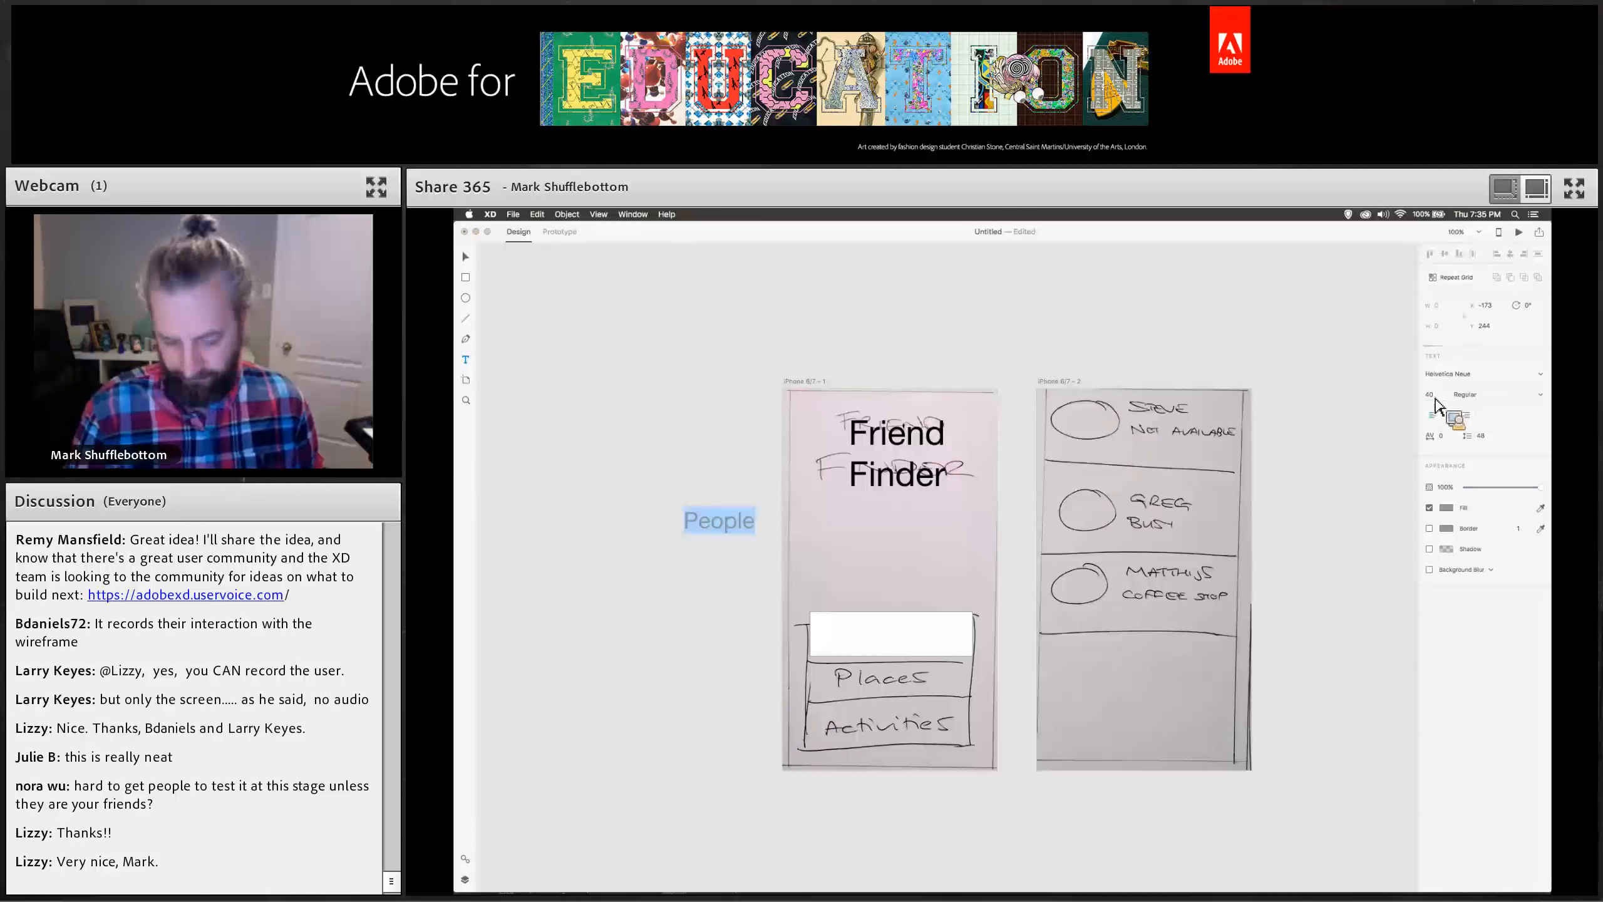
click(466, 257)
drag(710, 520, 889, 631)
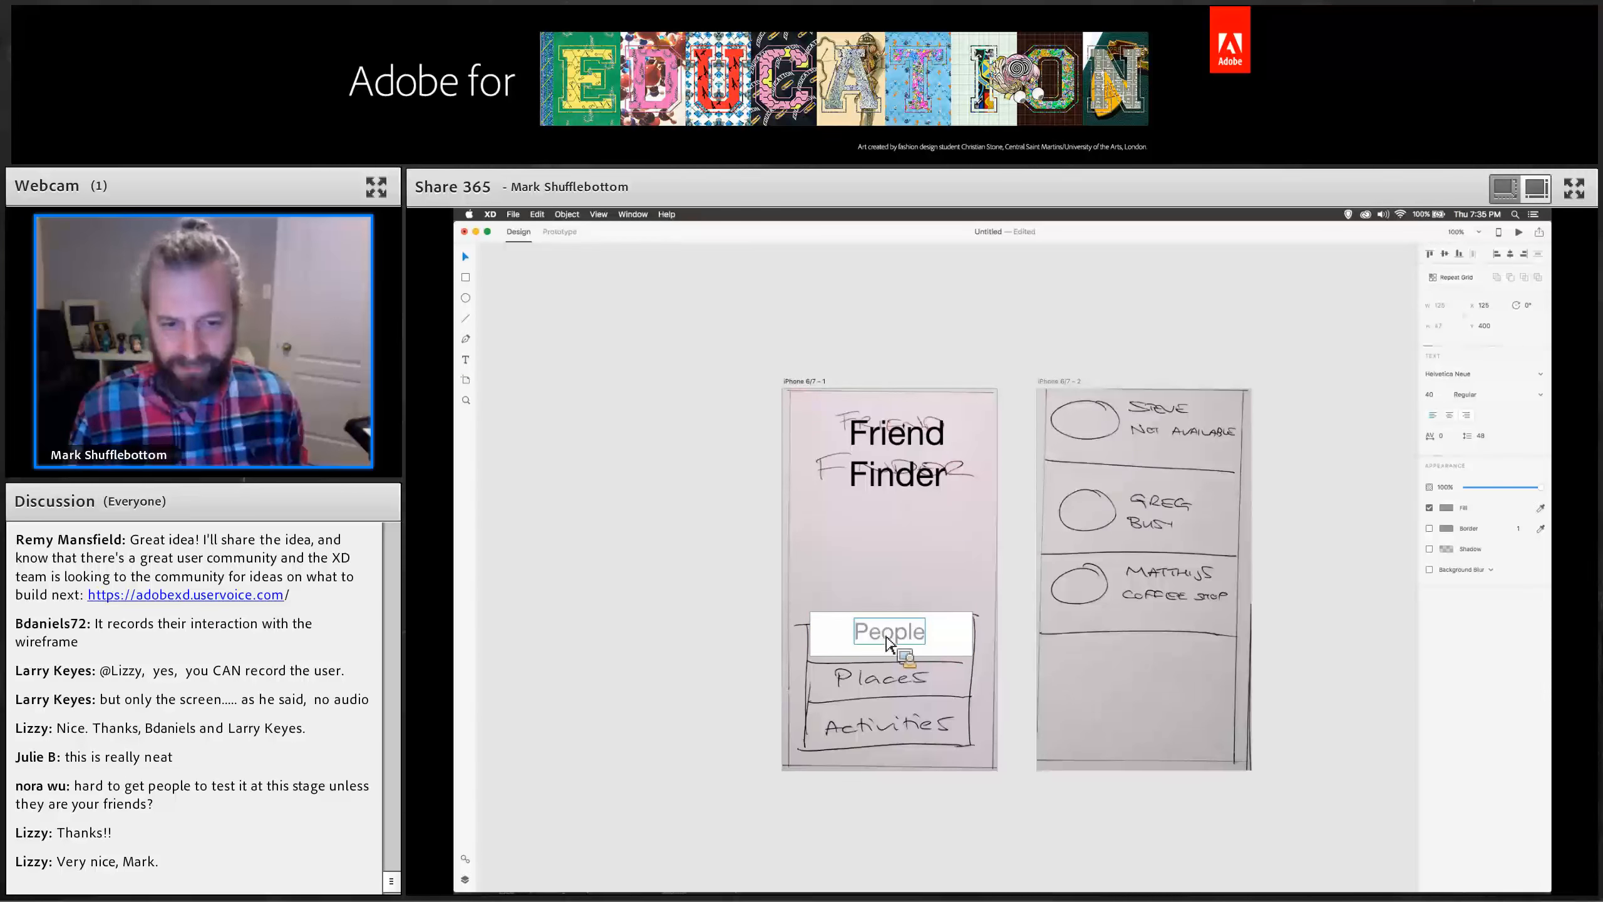
click(839, 643)
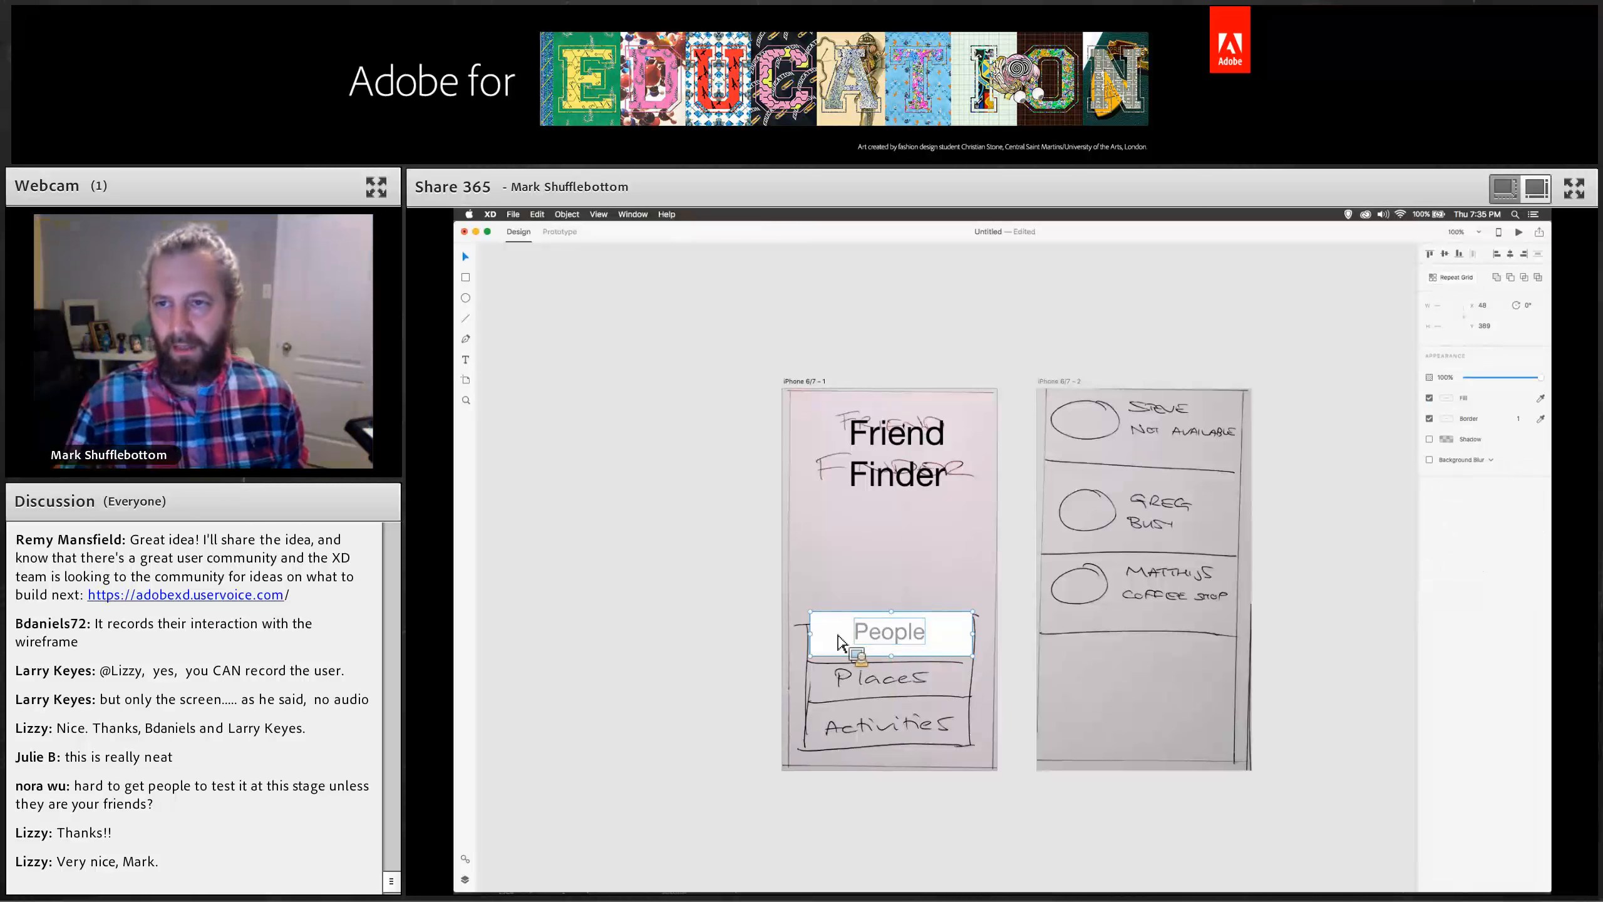
Turn the People button into a repeat grid of three stacked buttons and tighten the spacing between them.
click(1452, 281)
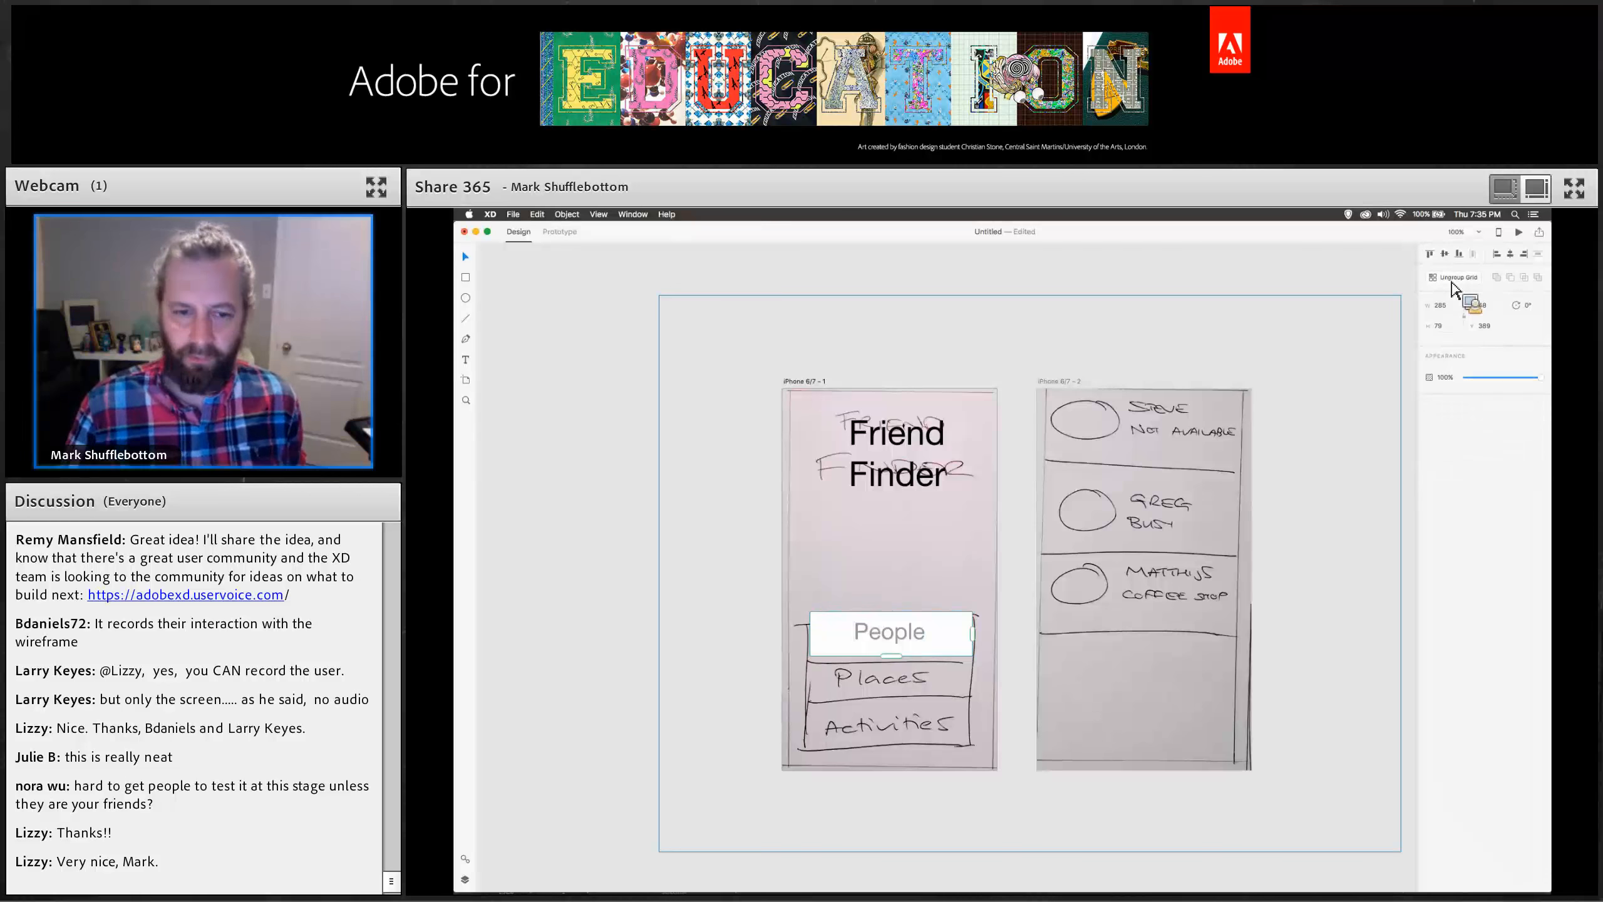
drag(899, 655, 907, 786)
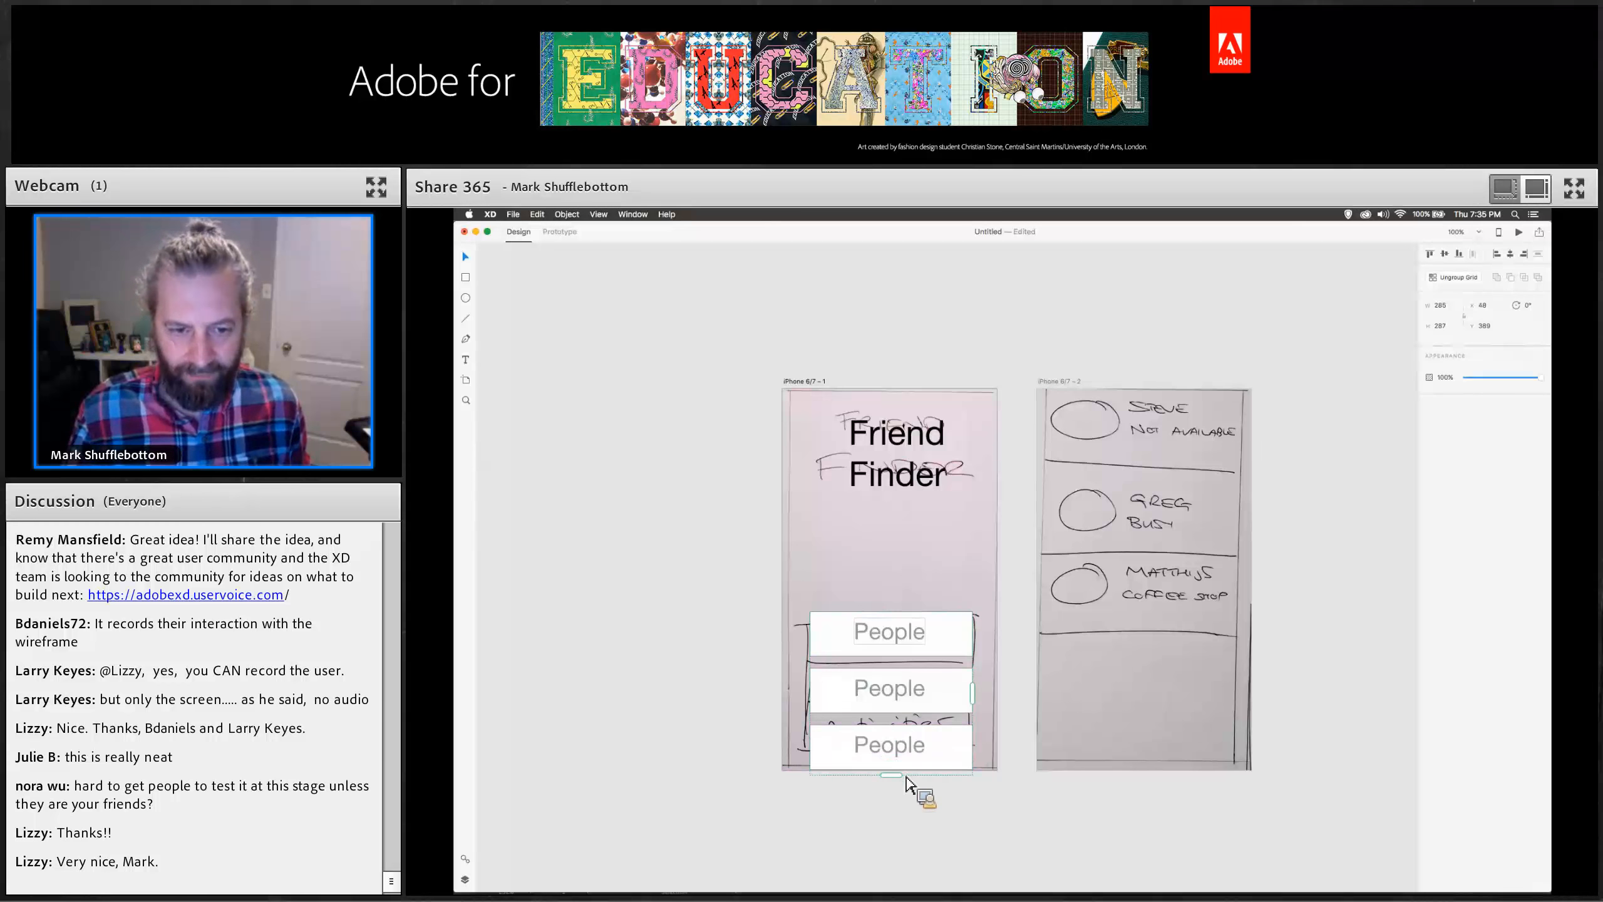
drag(906, 653, 905, 634)
Rename the second and third repeated button labels to Places and Activities.
double_click(890, 675)
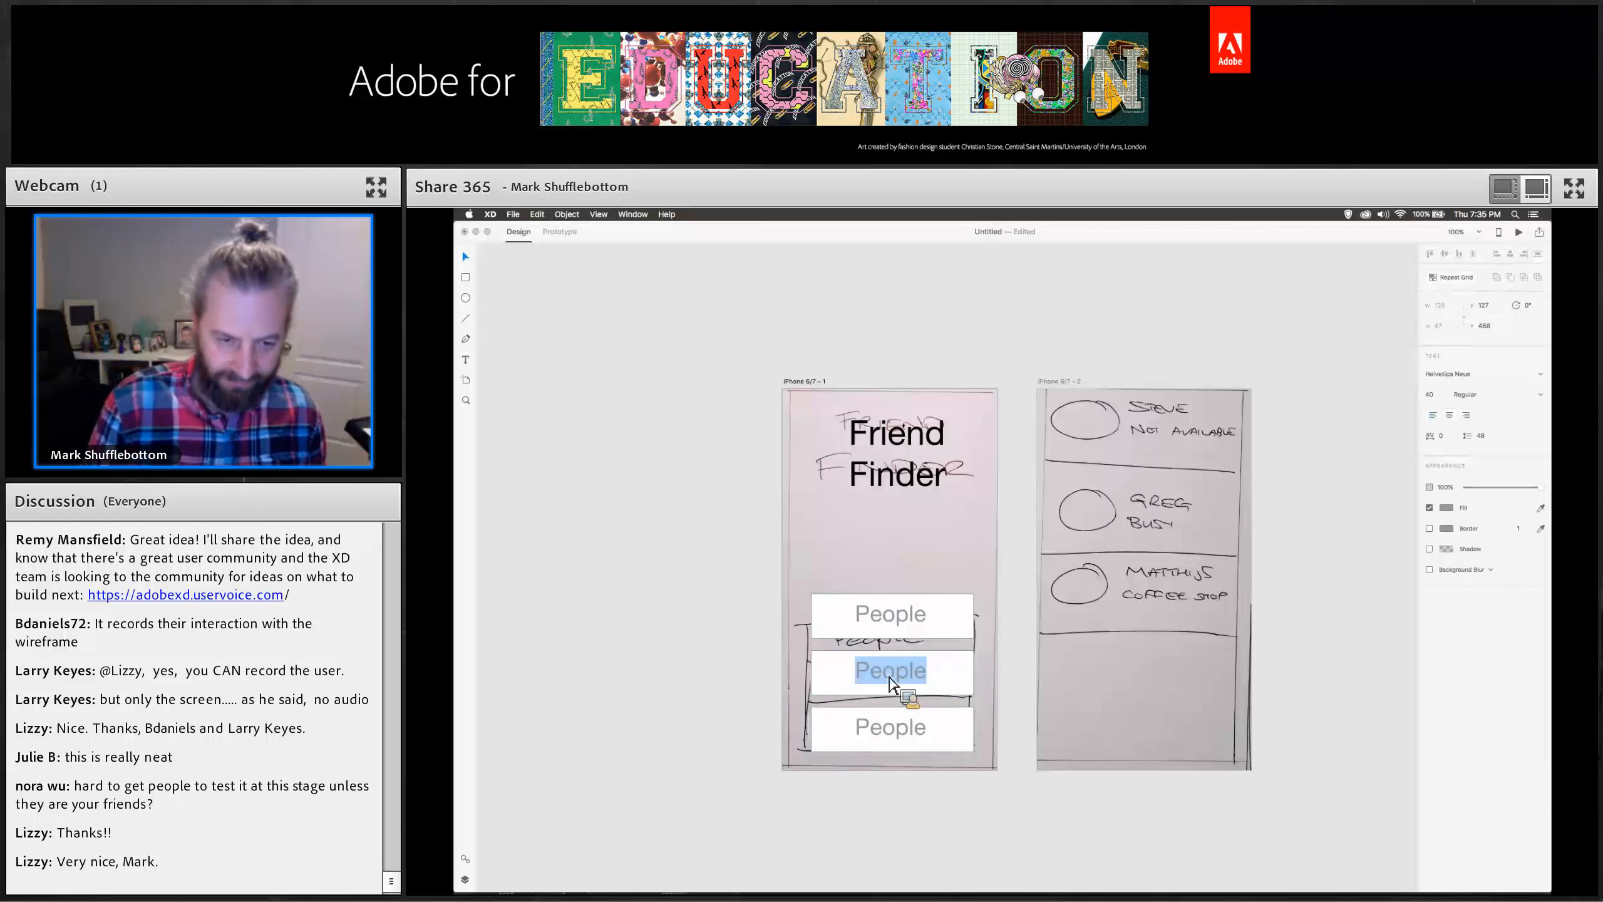
text(Places)
double_click(877, 729)
text(Activi)
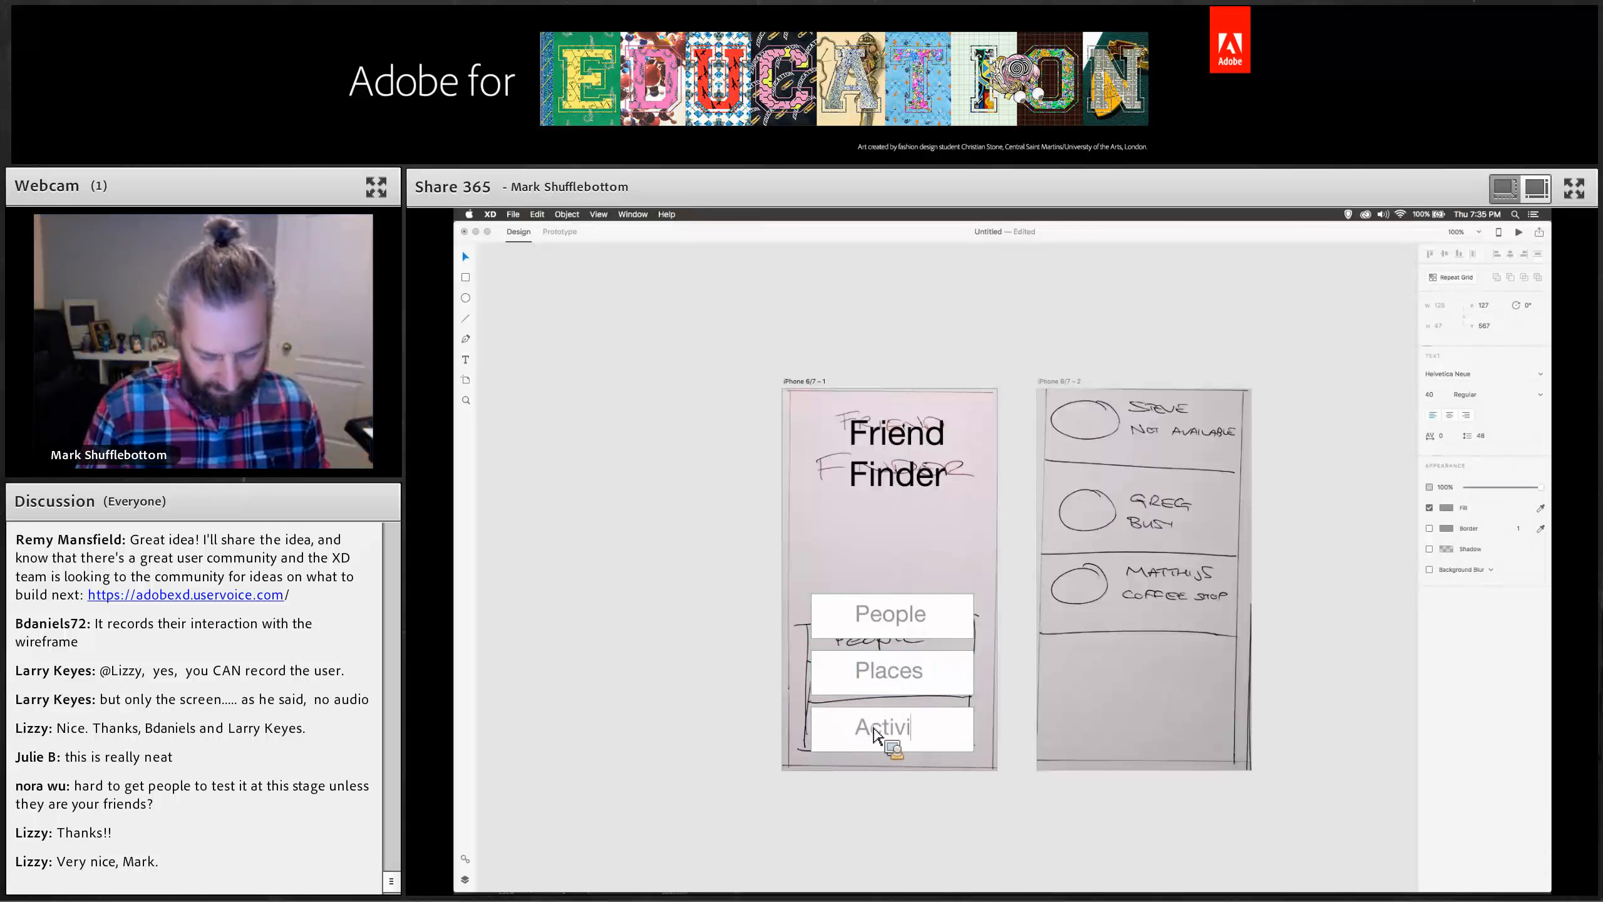
text(tie)
key(BackSpace)
text(ies)
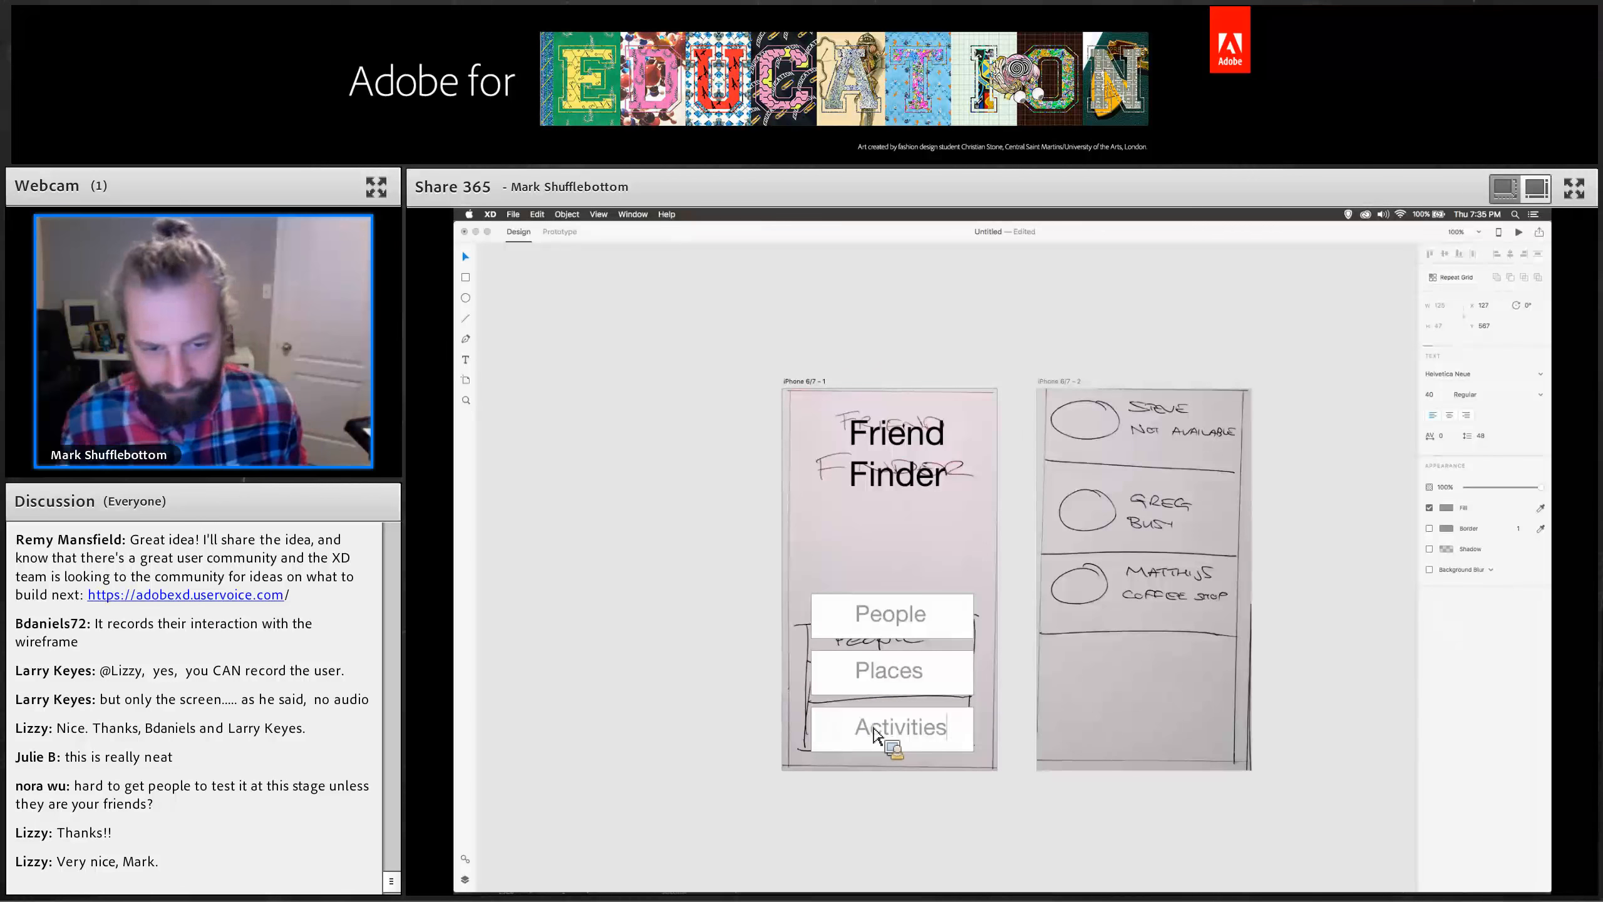
click(466, 261)
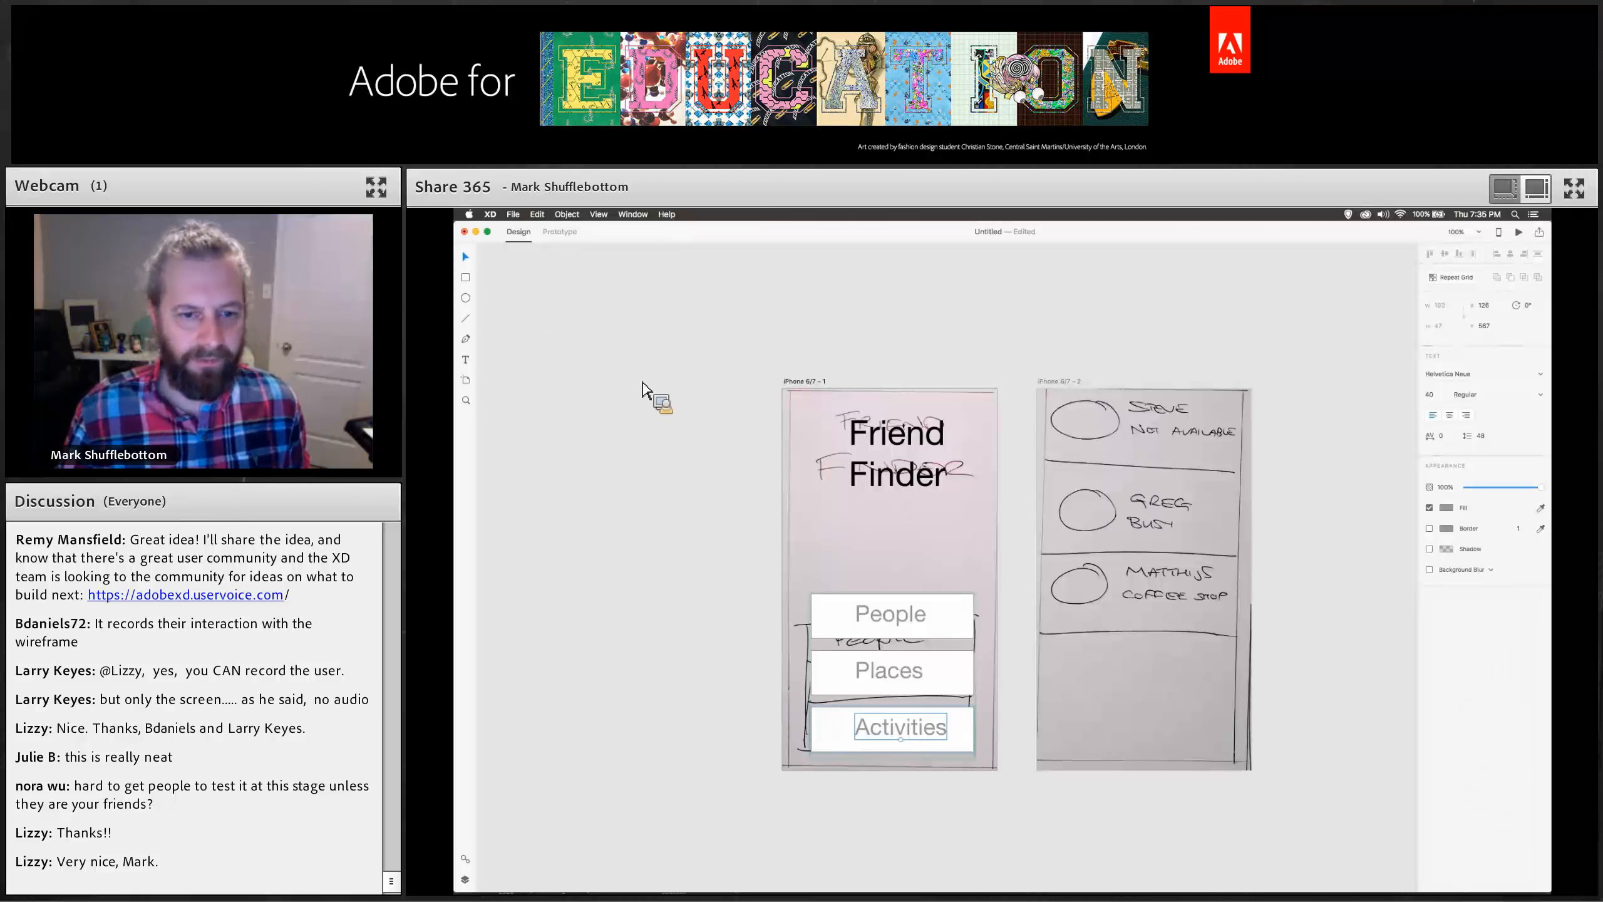
key(super+2)
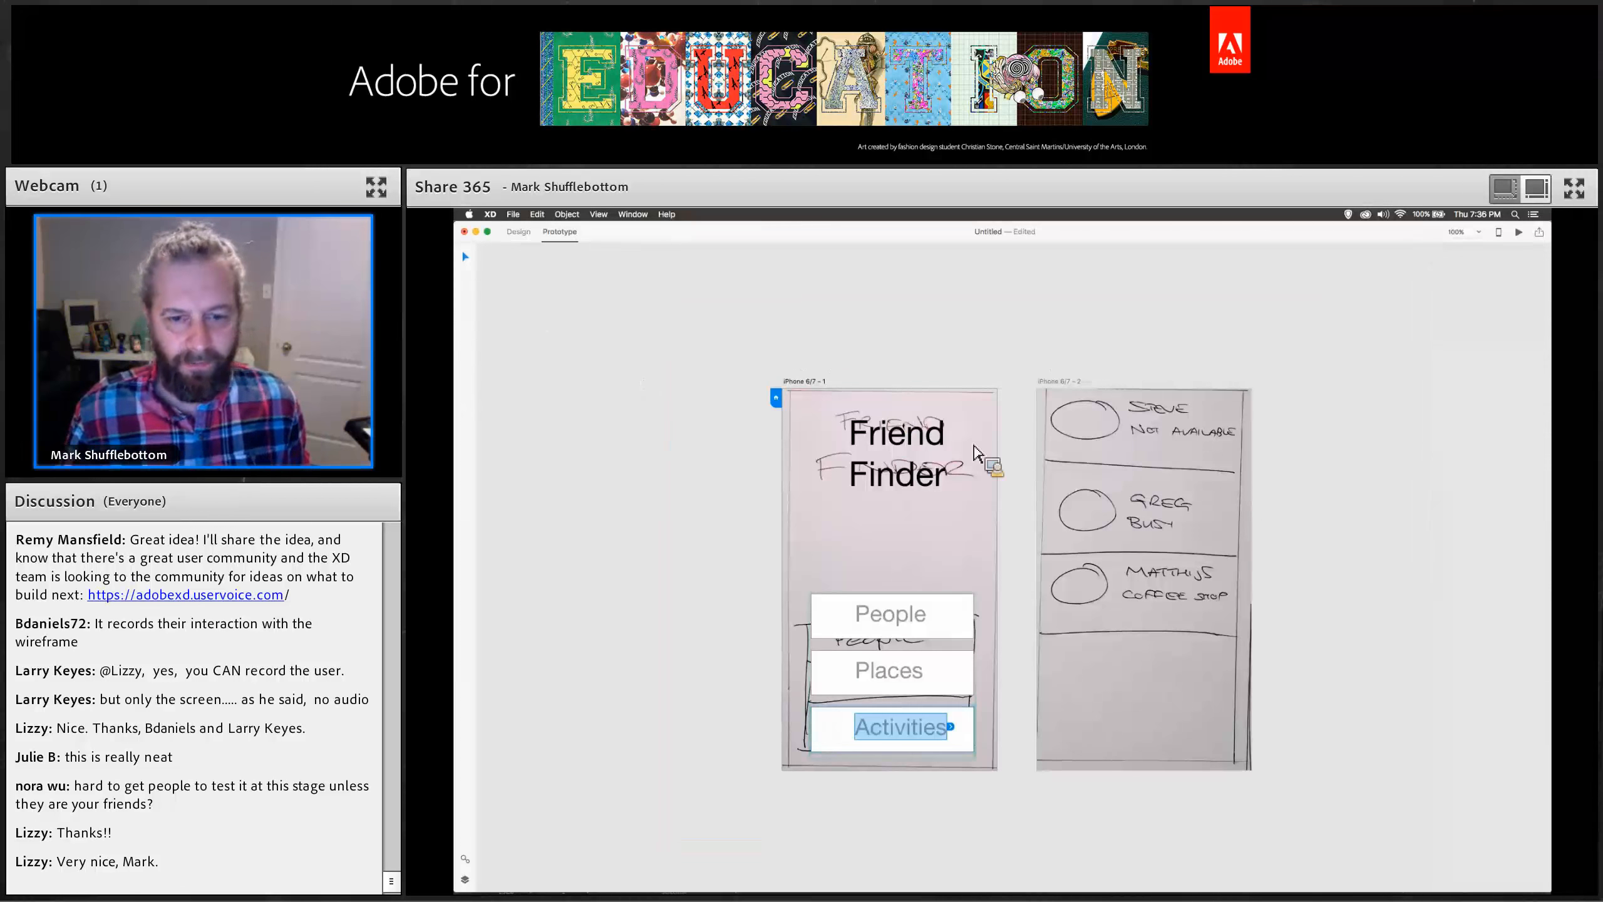
click(1001, 715)
click(988, 682)
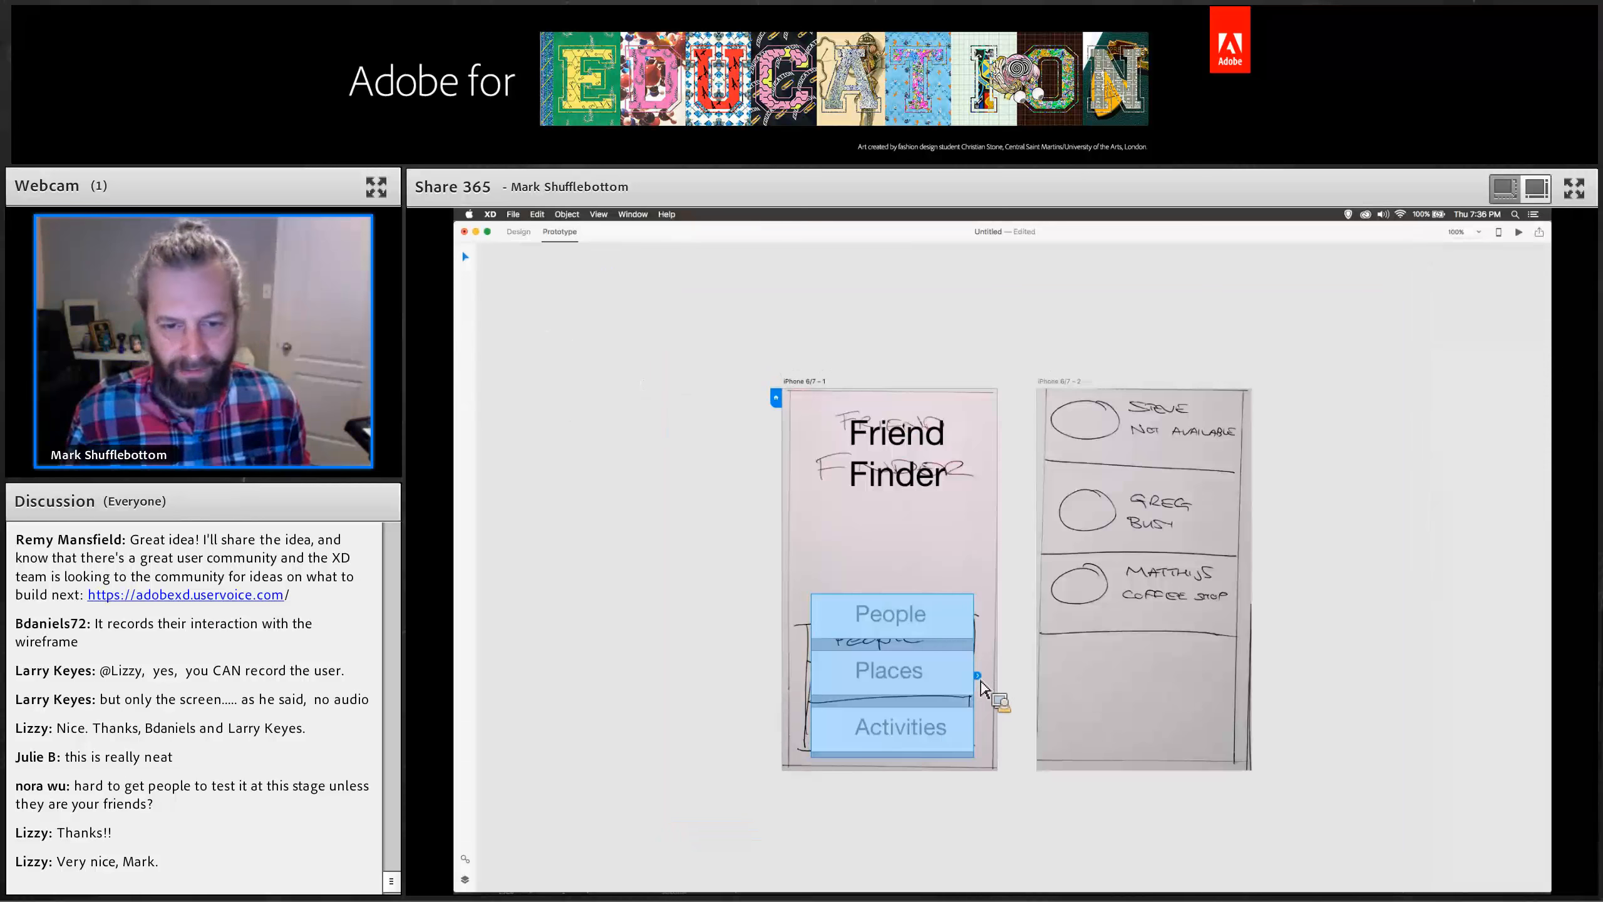
mouse_move(976, 677)
mouse_down()
mouse_move(1059, 644)
mouse_move(1077, 560)
mouse_move(998, 666)
mouse_up()
key(super+1)
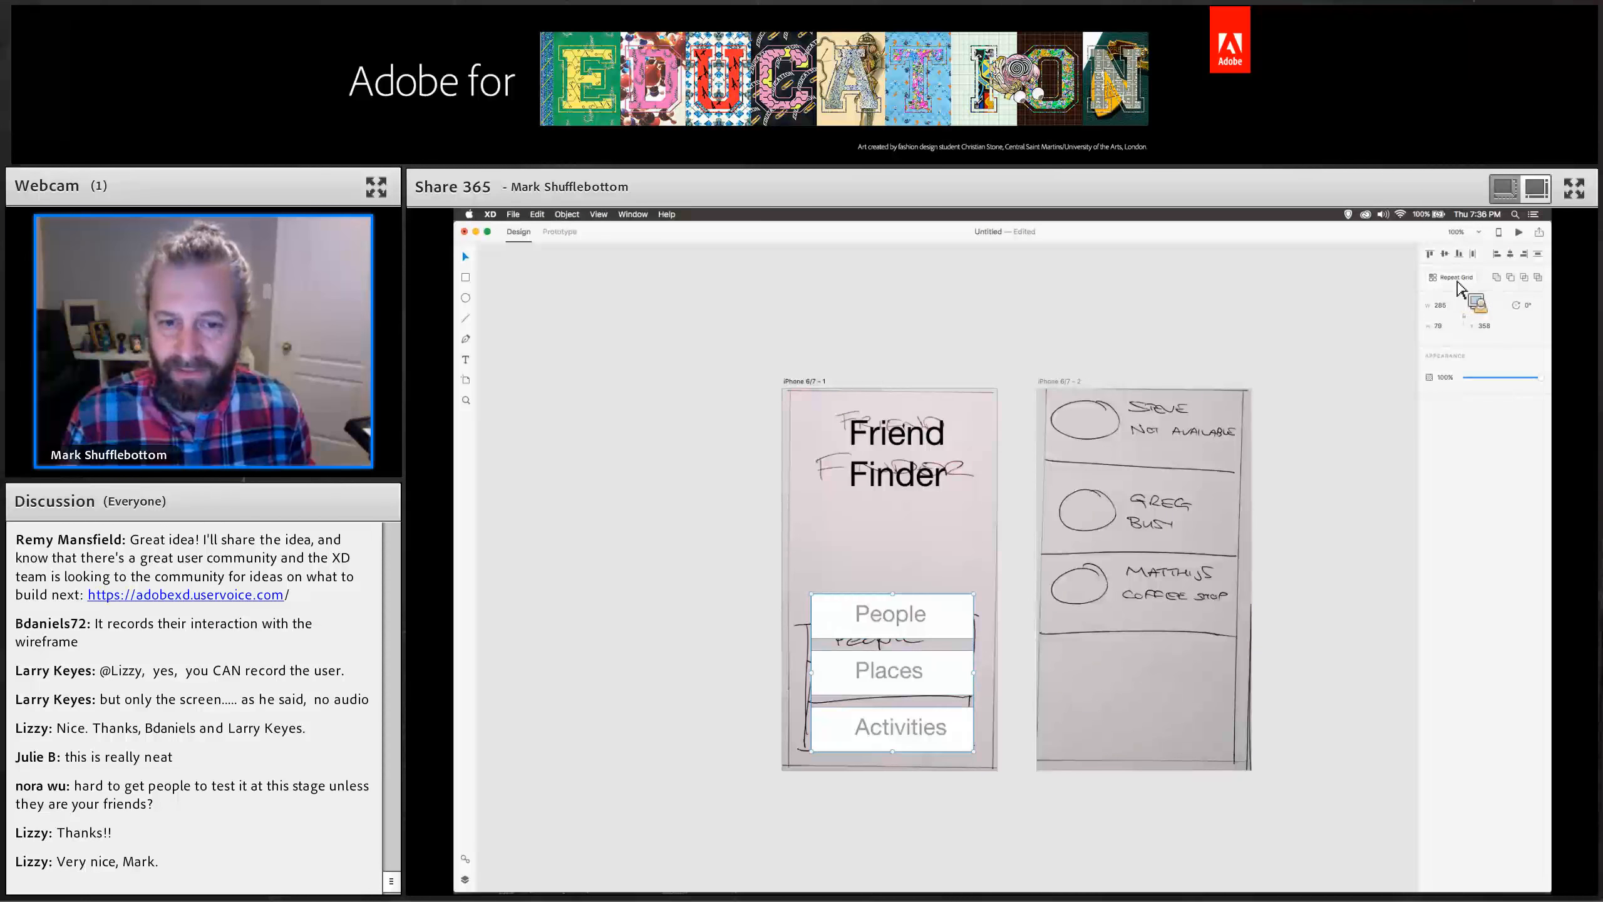
Wire the People button to the iPhone 6/7 – 2 artboard as a prototype link.
click(1169, 335)
click(906, 628)
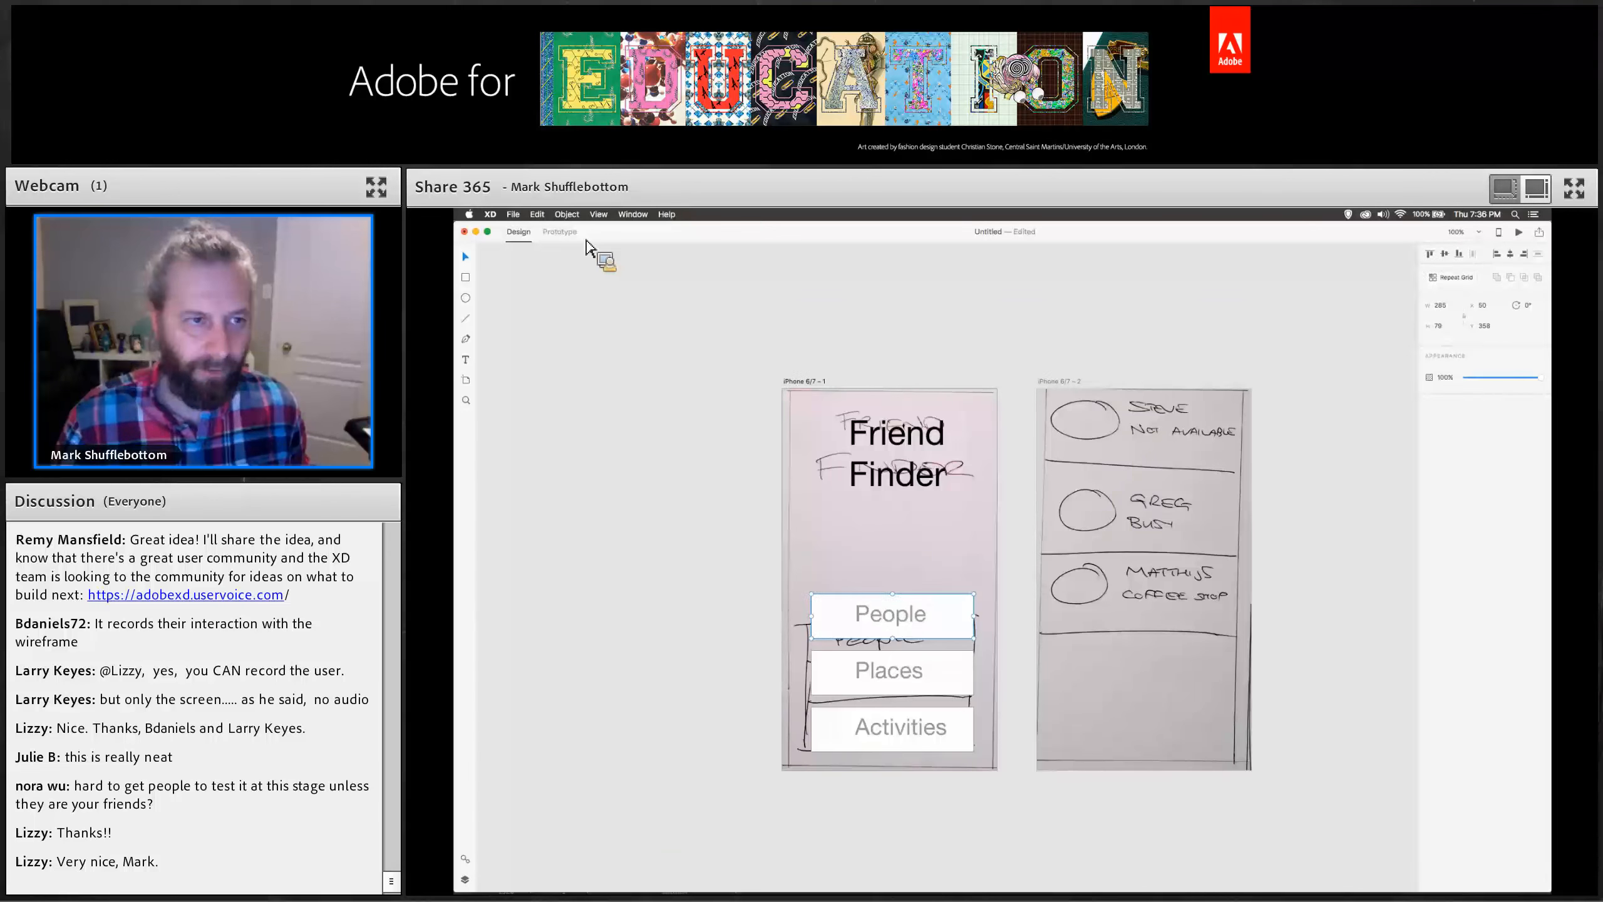
click(564, 233)
drag(976, 615, 1039, 581)
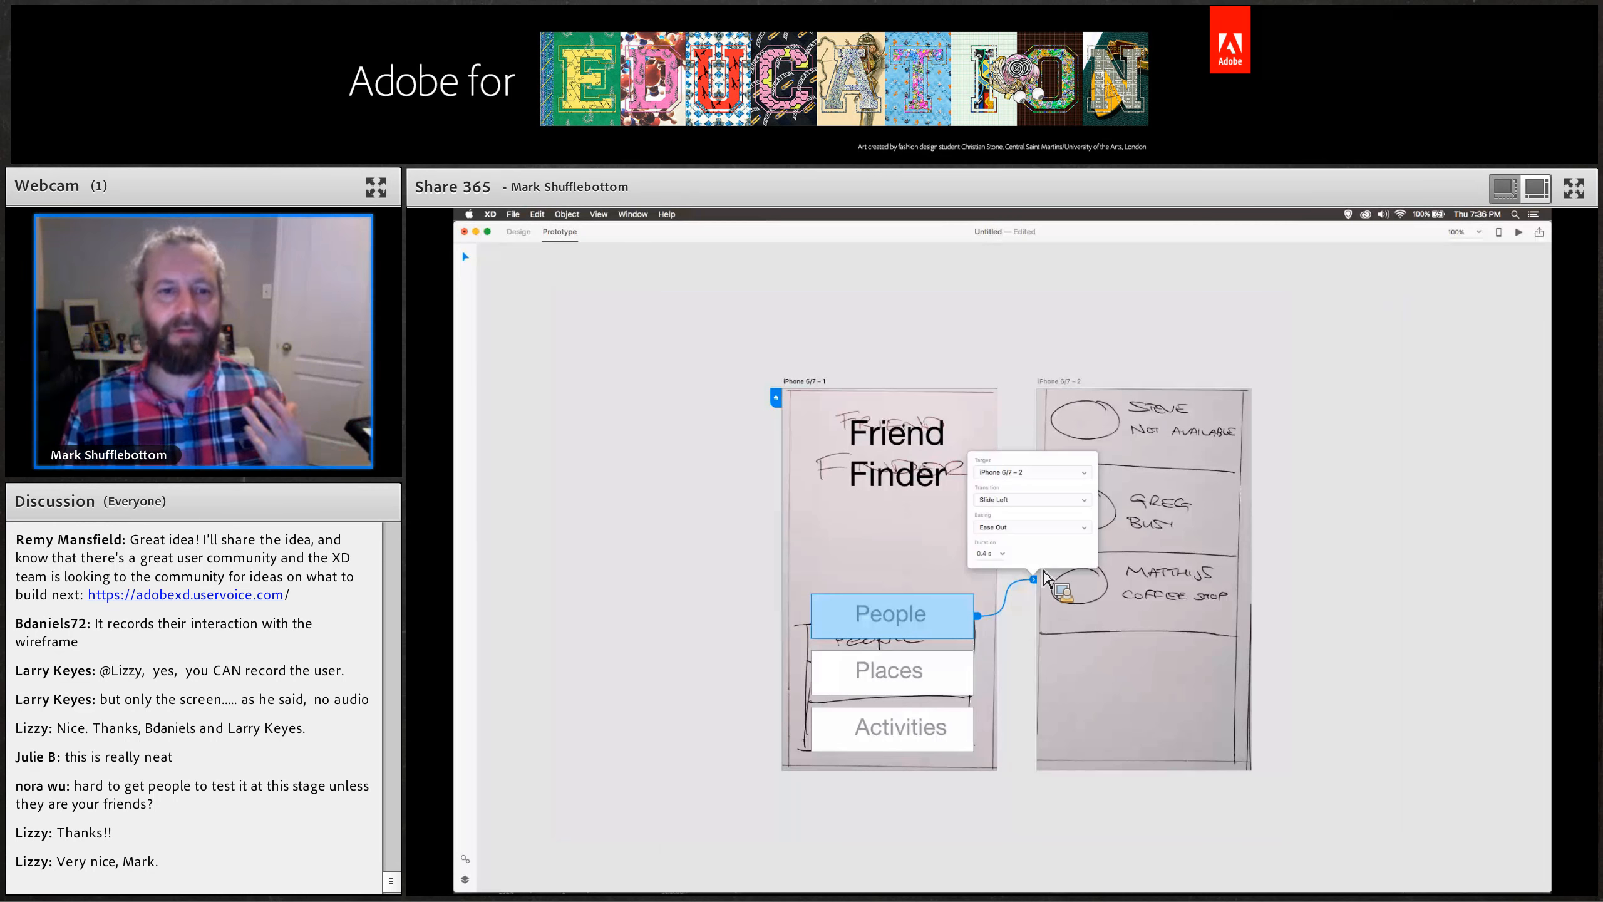
click(666, 580)
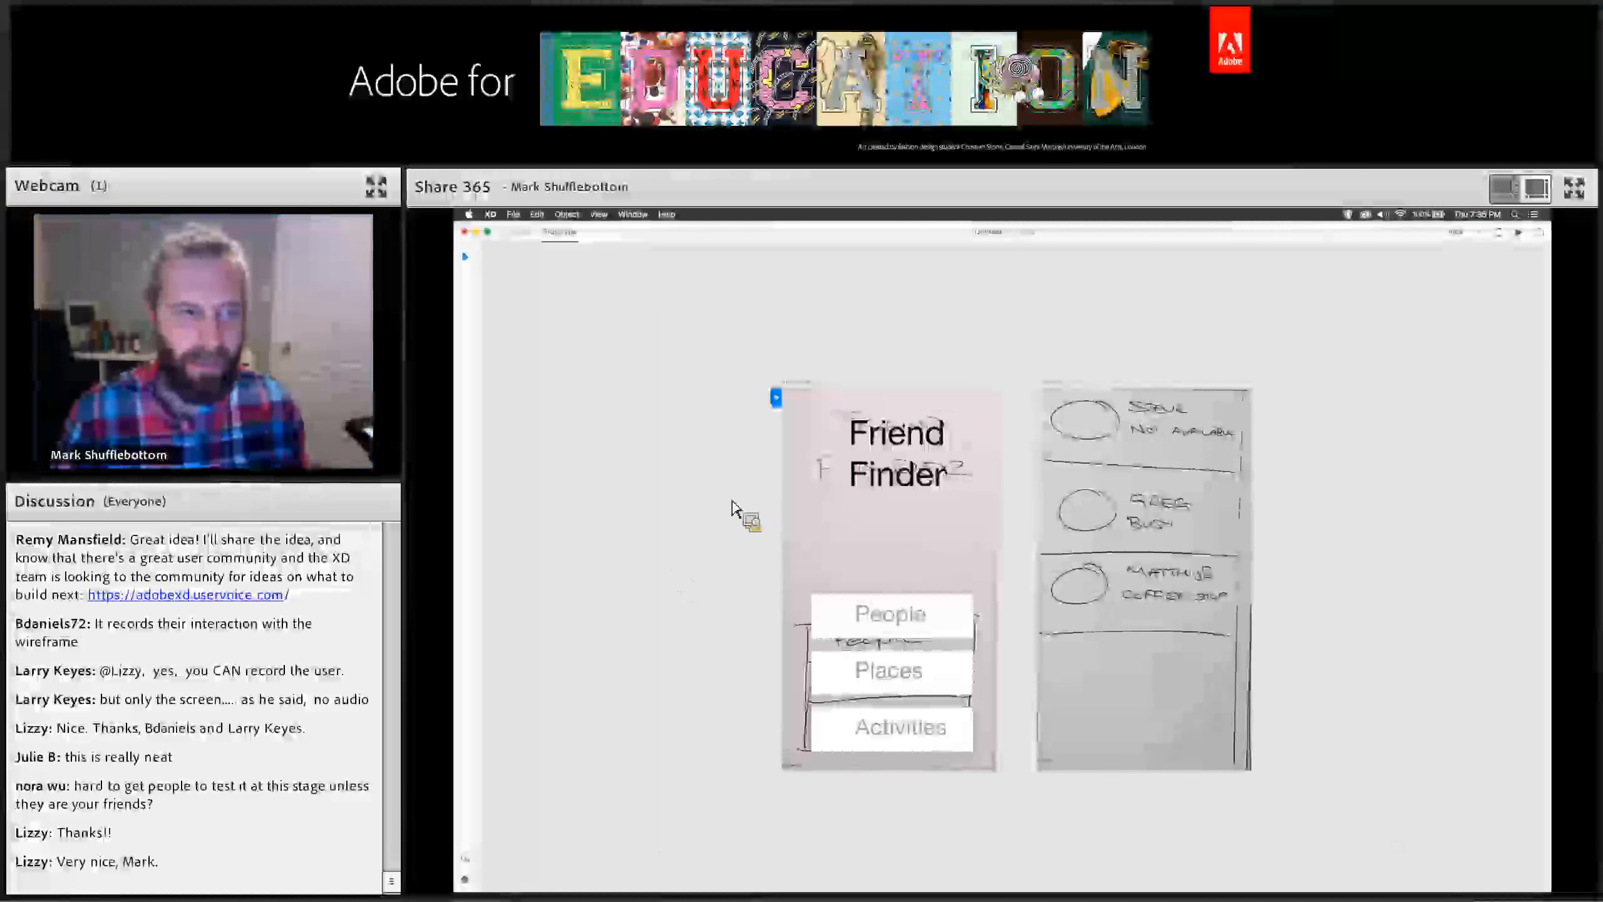
Delete the sketch image underneath the first artboard's digital elements.
key(ctrl+Tab)
click(789, 482)
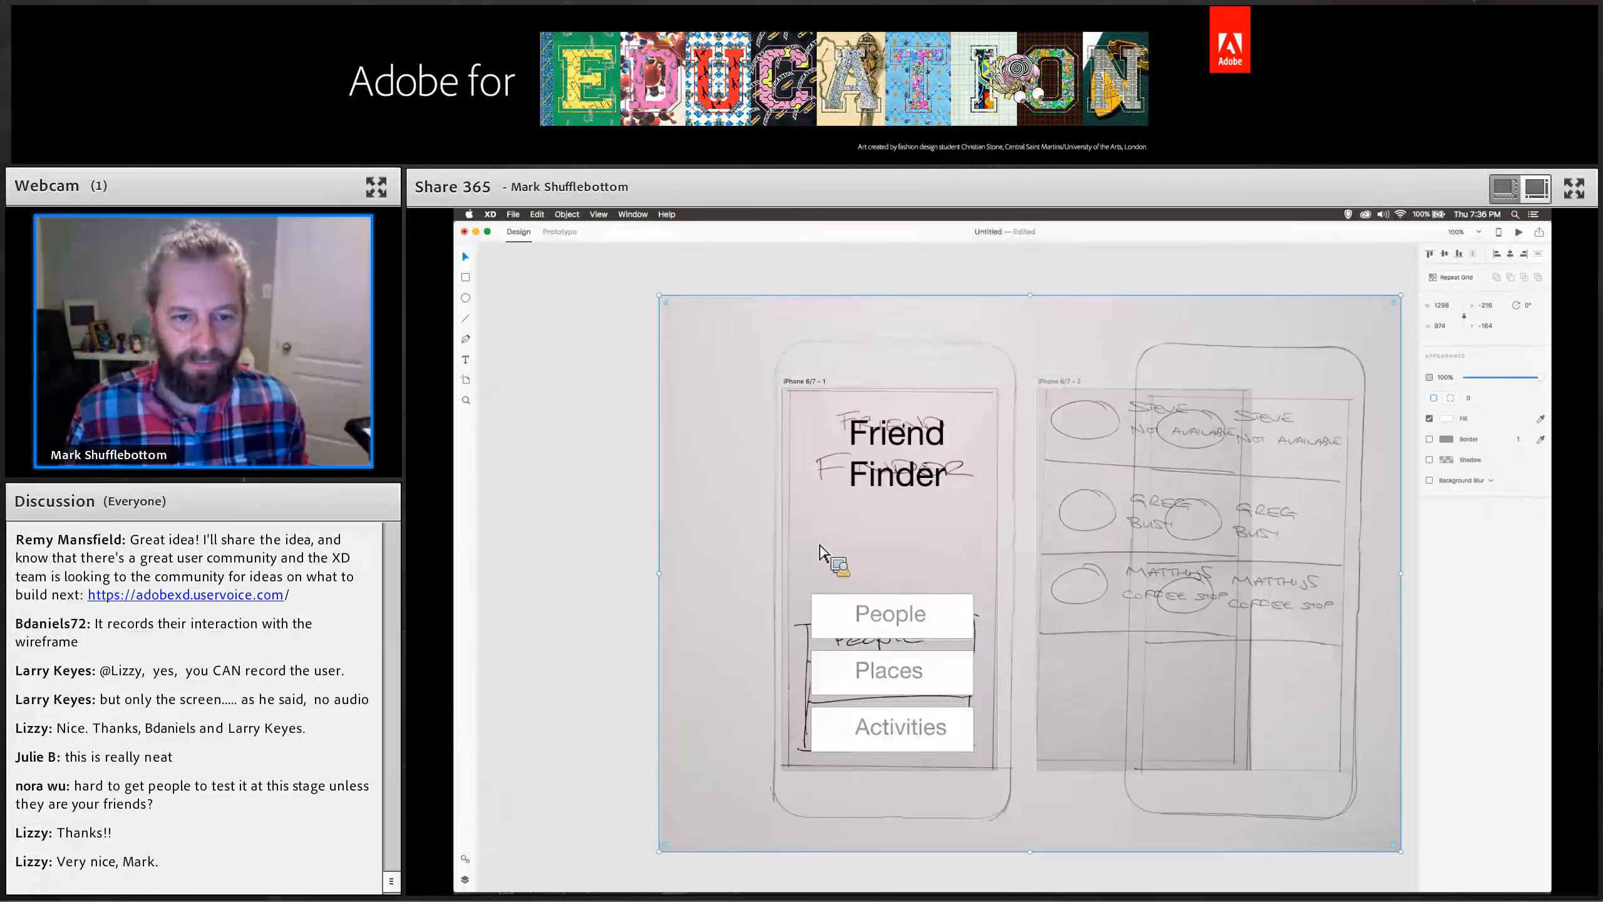
key(Delete)
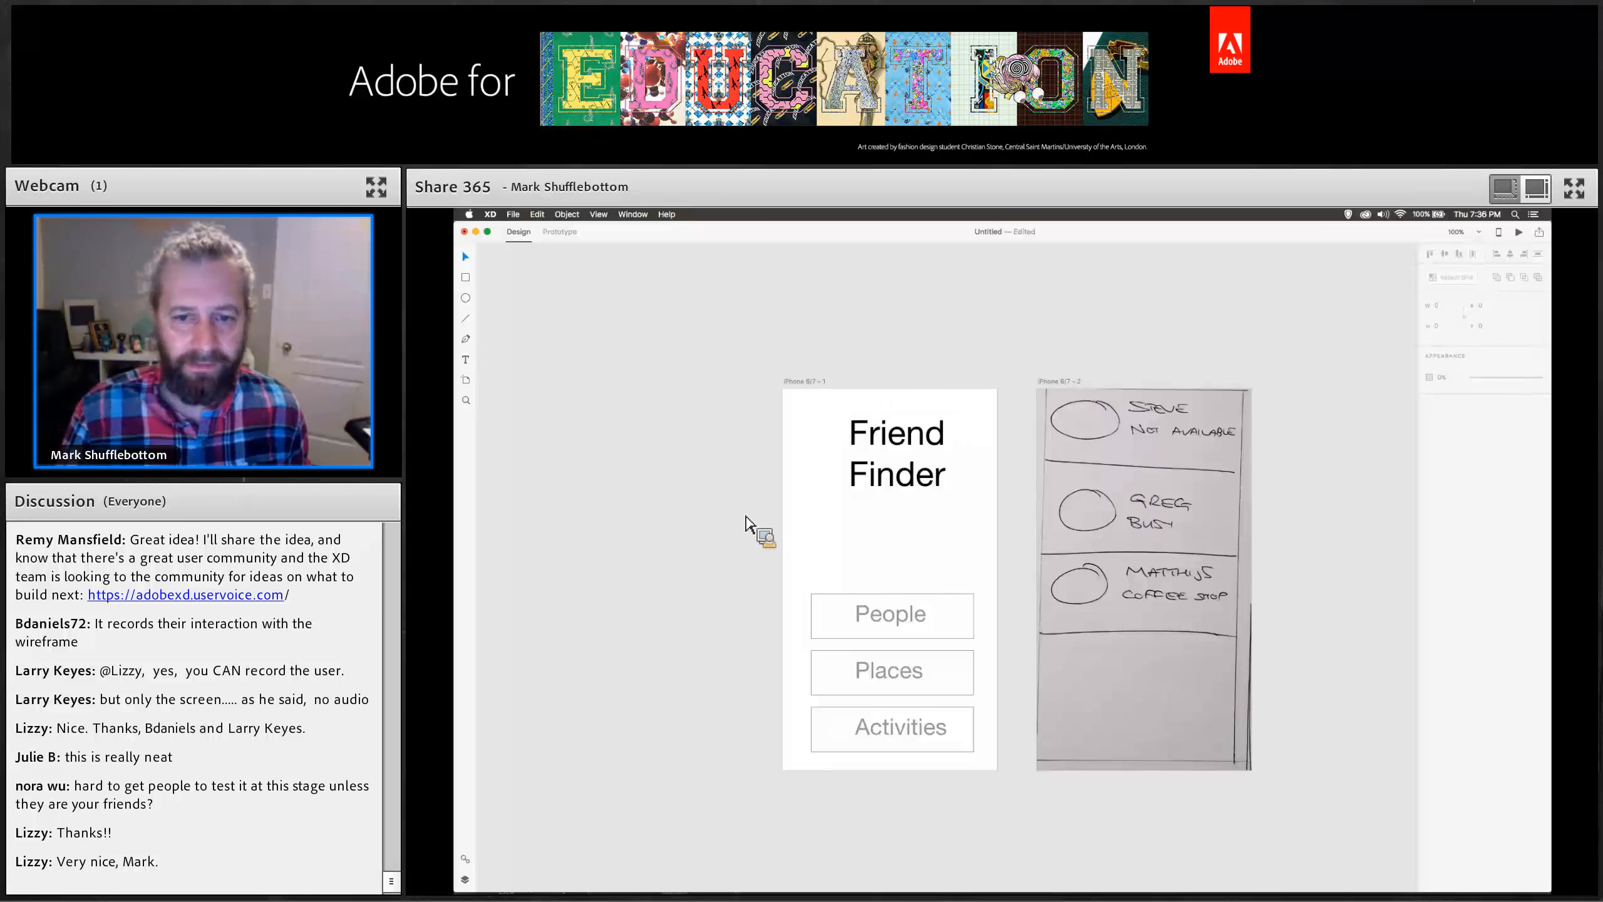
Save the People button as a reusable symbol after inspecting the first artboard's layers.
click(897, 455)
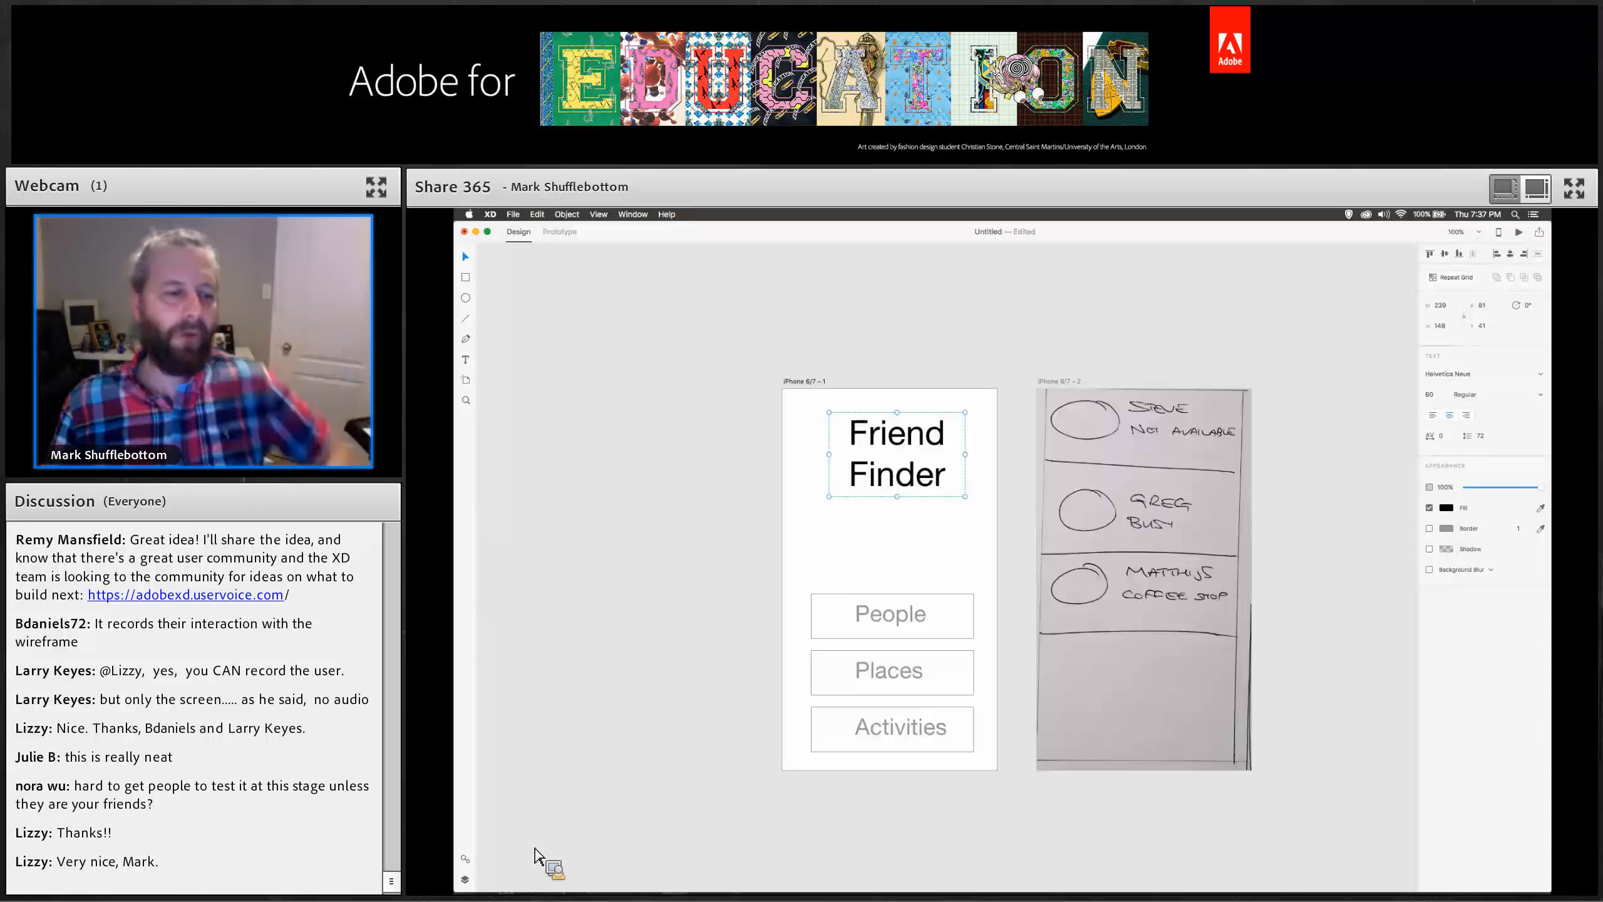
click(465, 879)
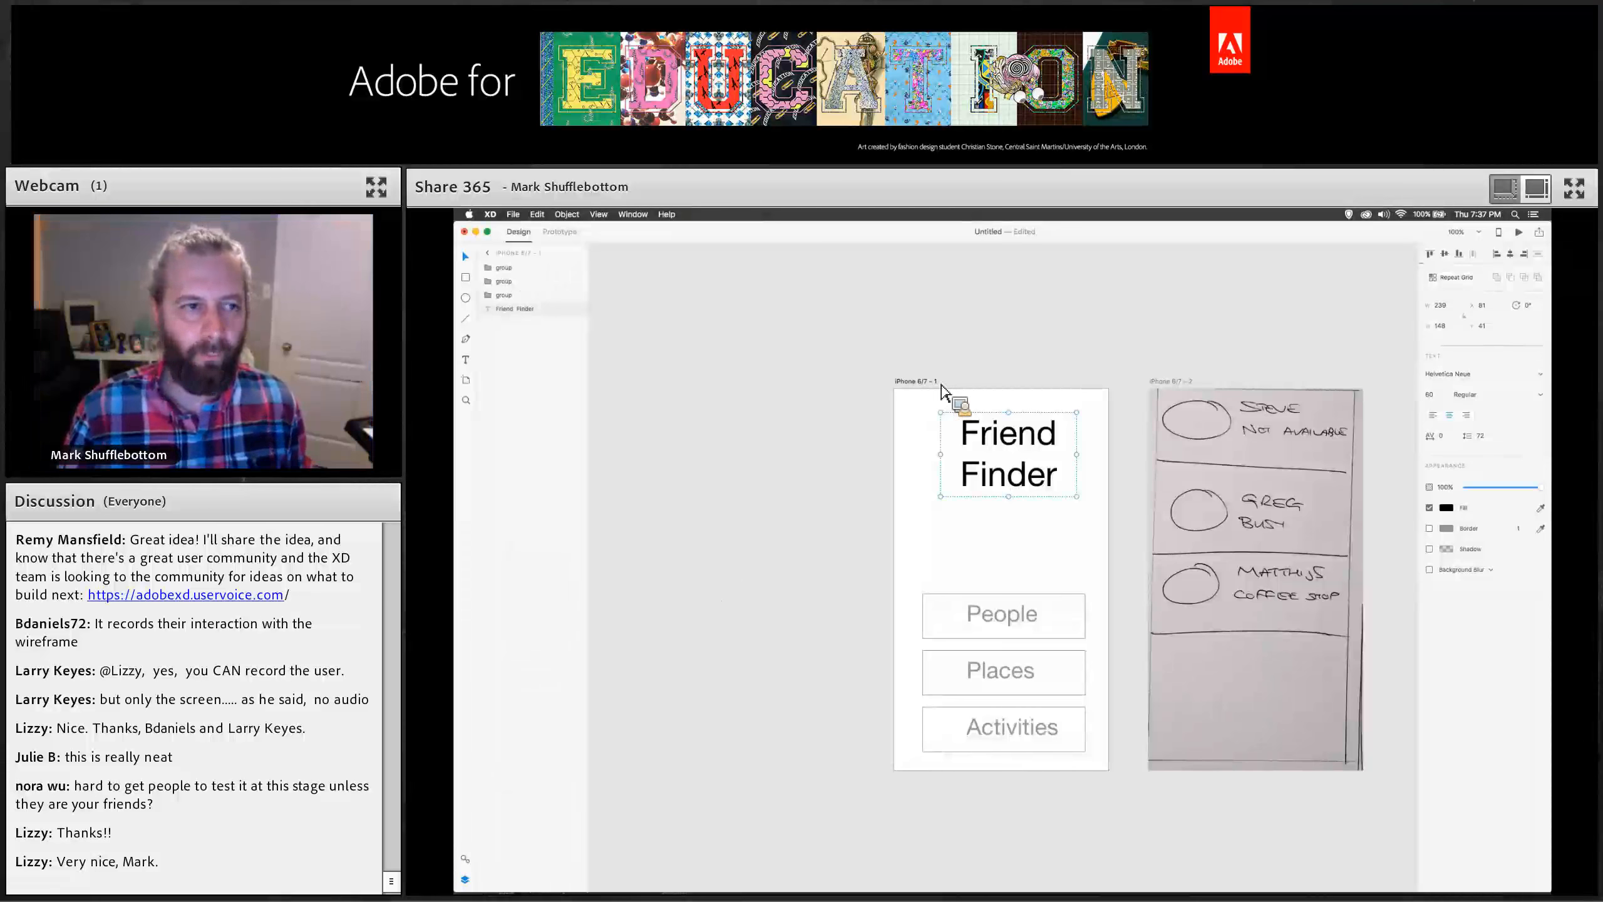
click(508, 296)
click(509, 270)
click(523, 312)
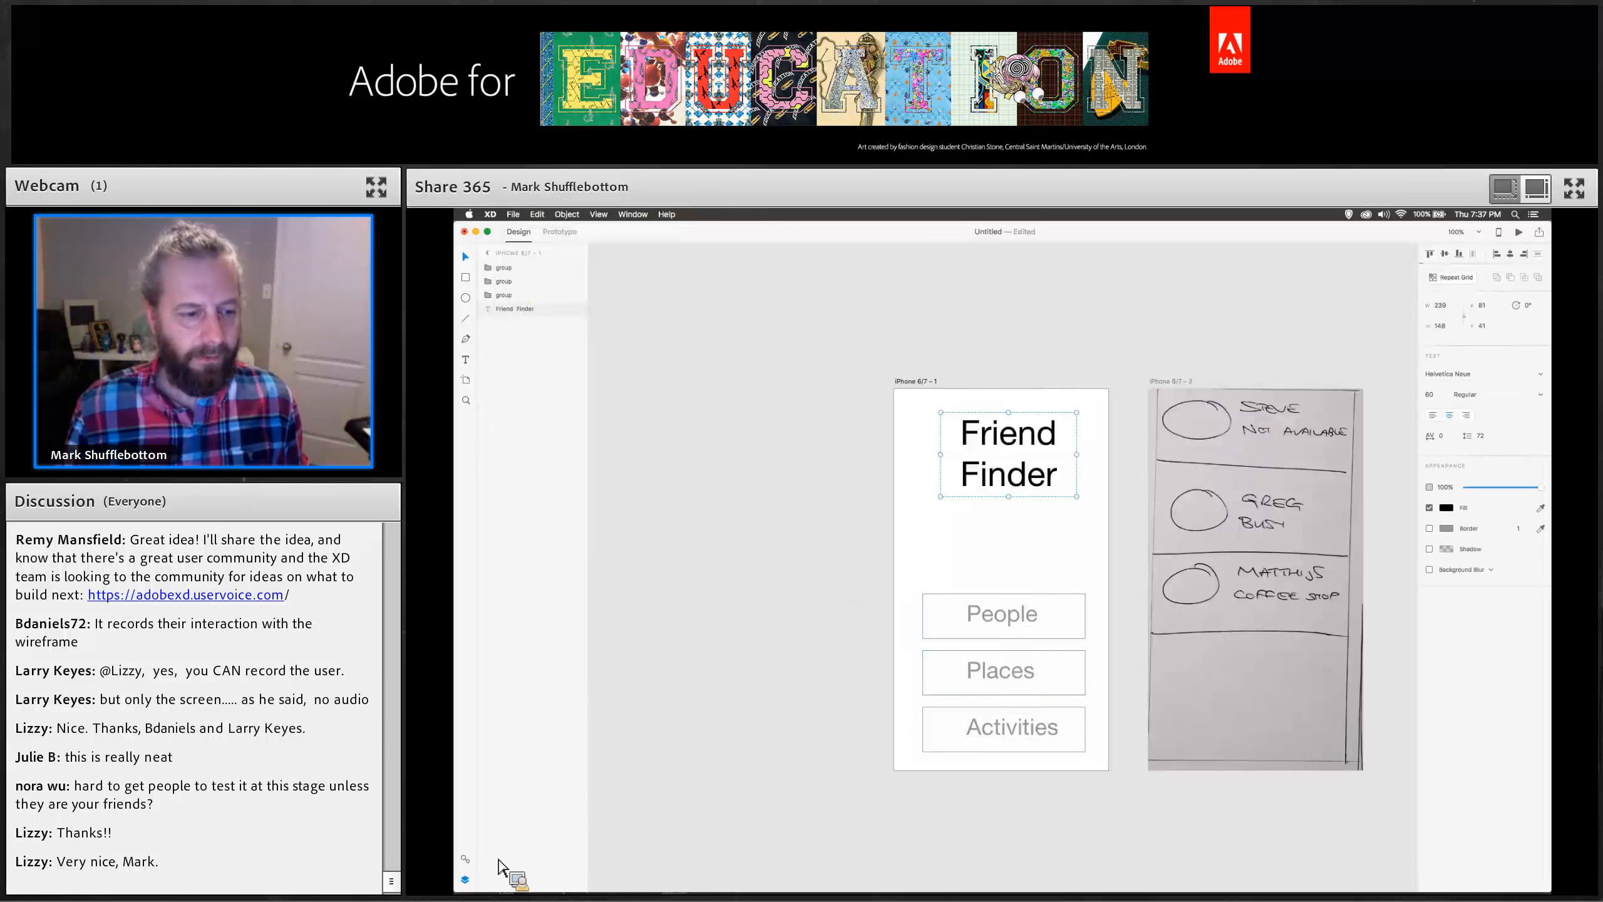
click(466, 859)
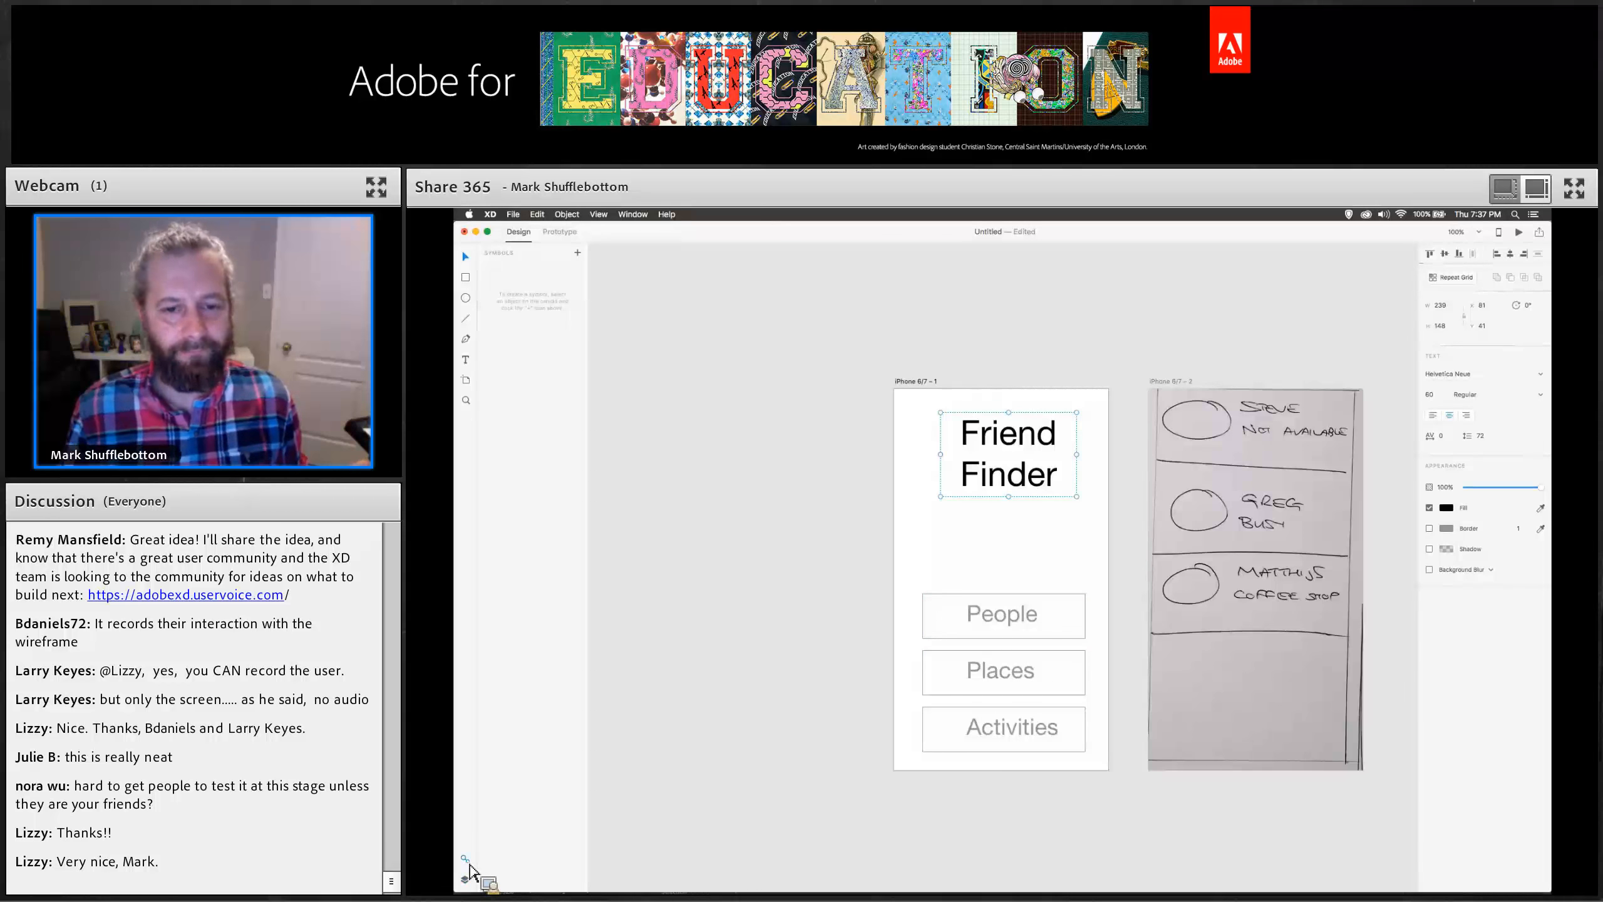
click(975, 618)
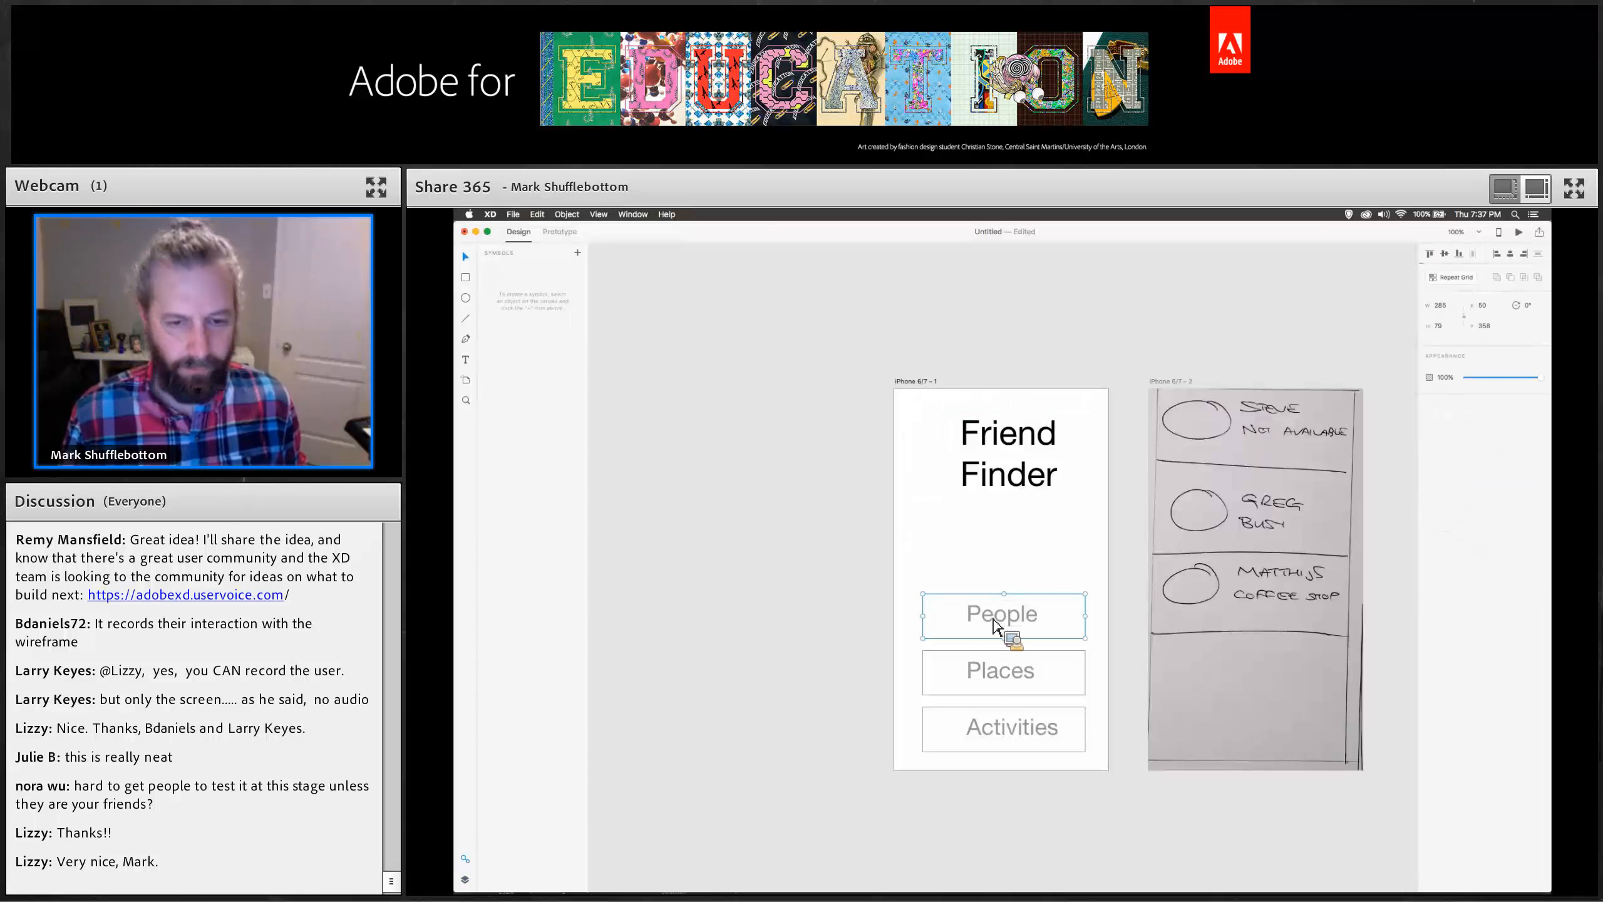
key(Escape)
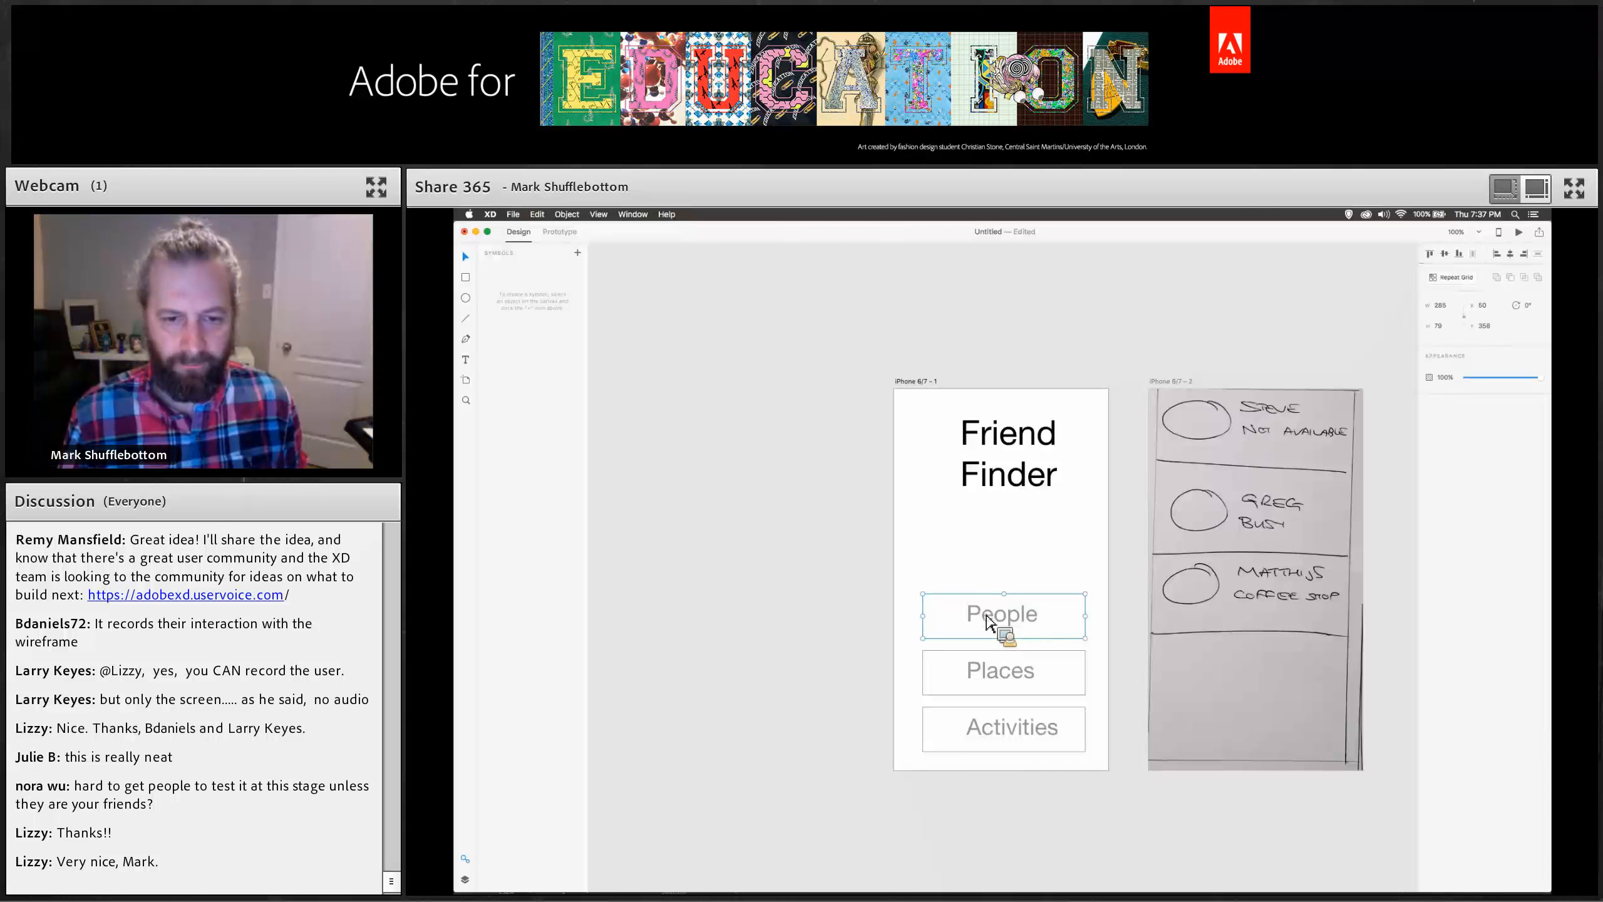
click(577, 253)
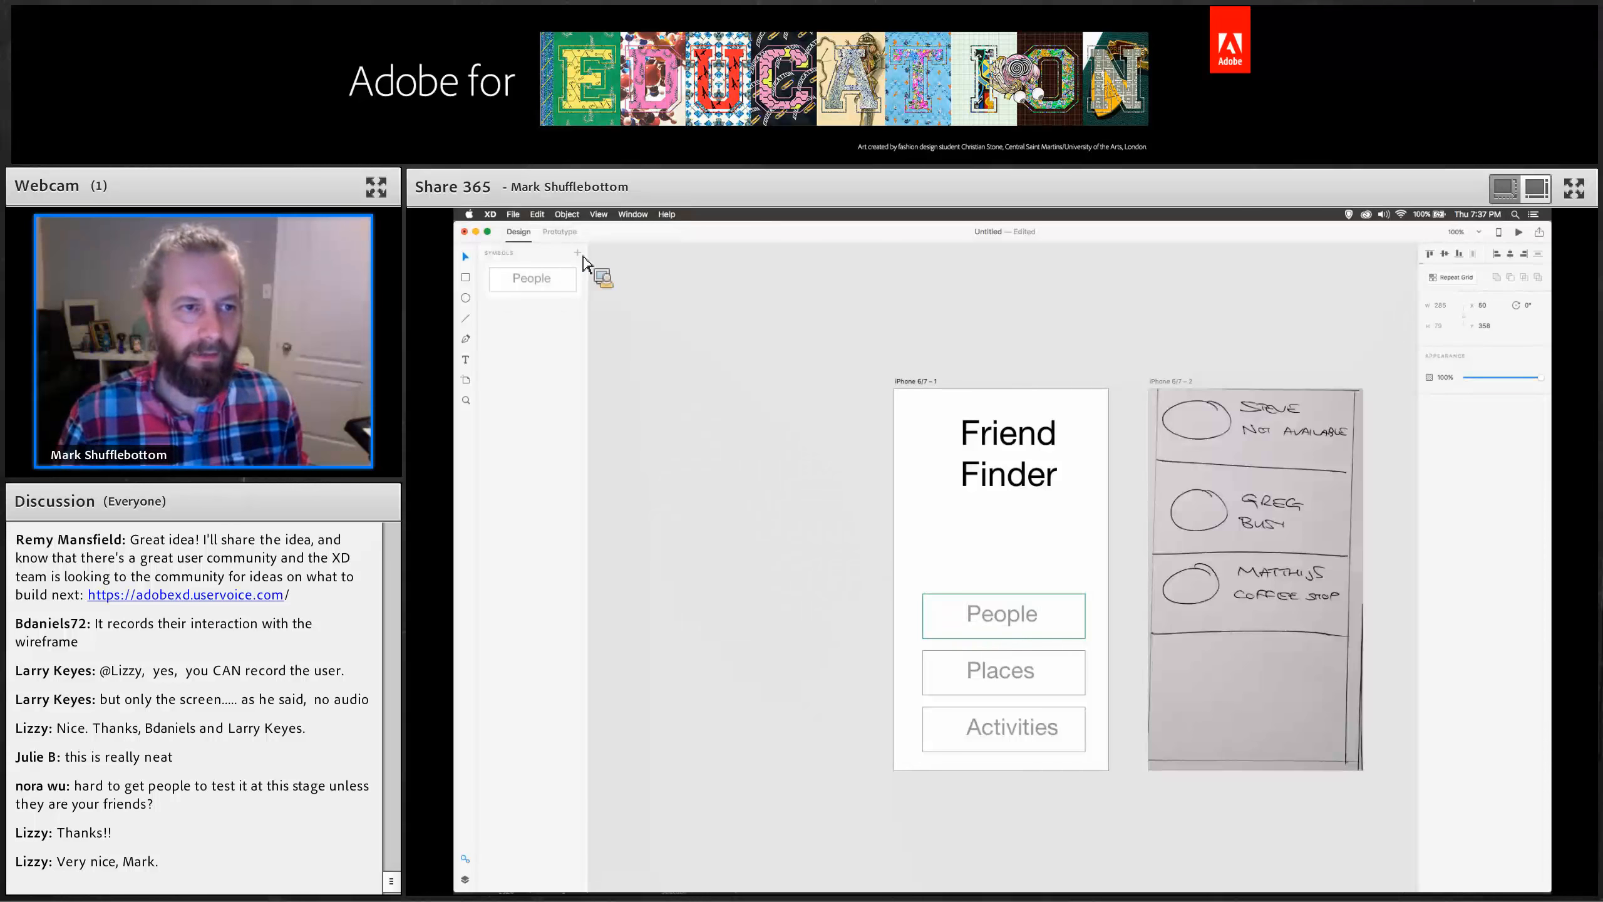
Place a People symbol instance above the buttons and edit its label text to show linked updates.
drag(533, 281, 953, 543)
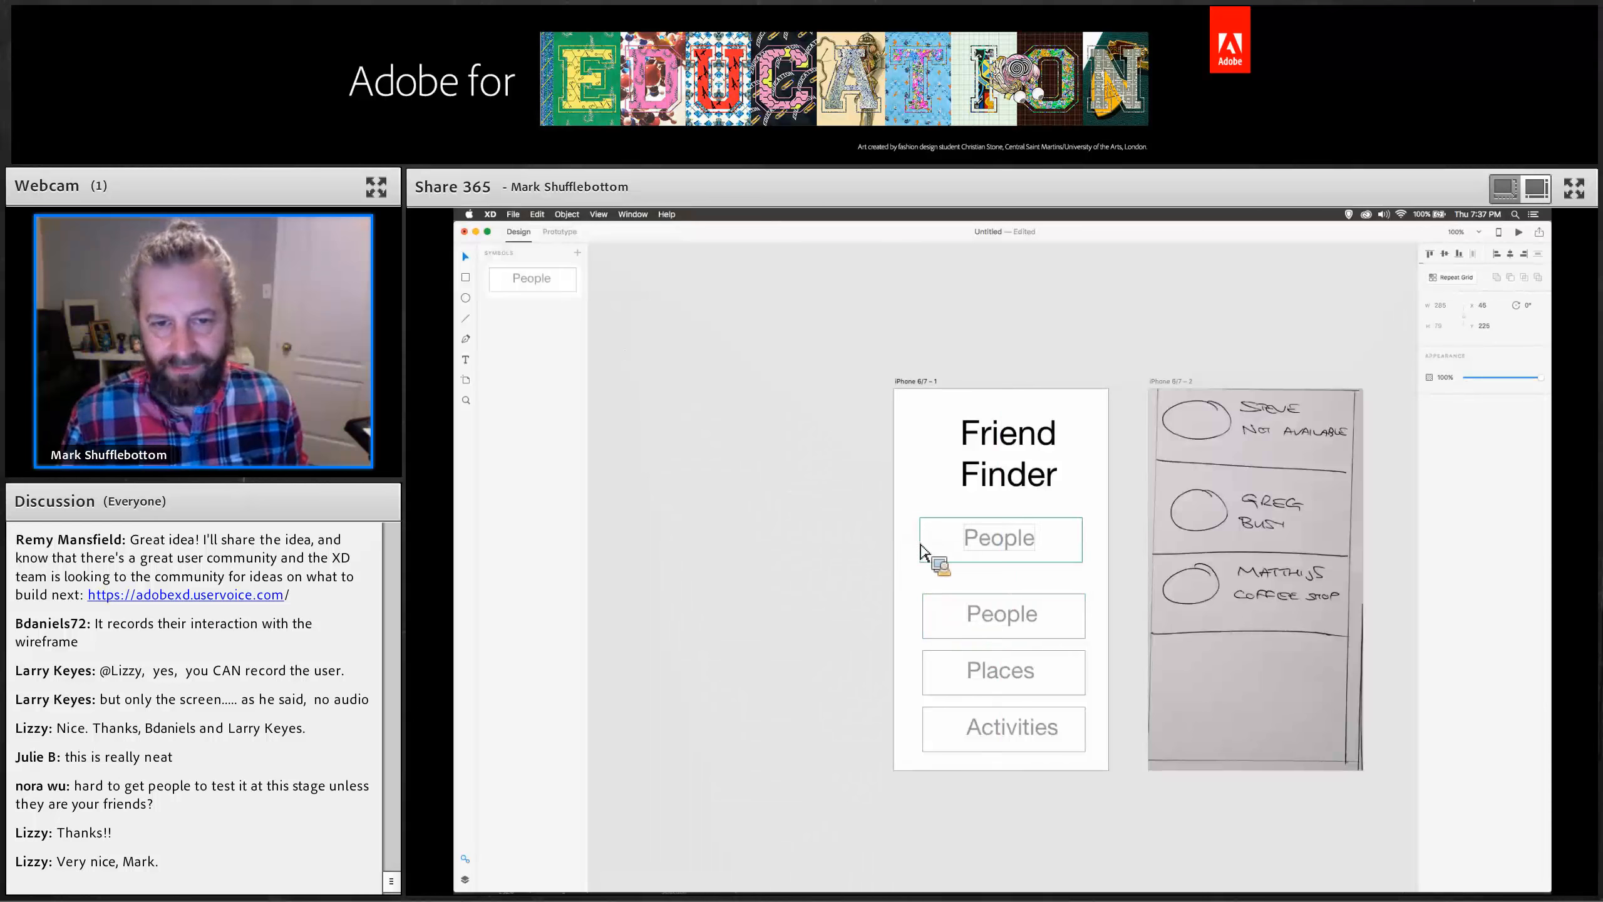
double_click(988, 544)
double_click(988, 550)
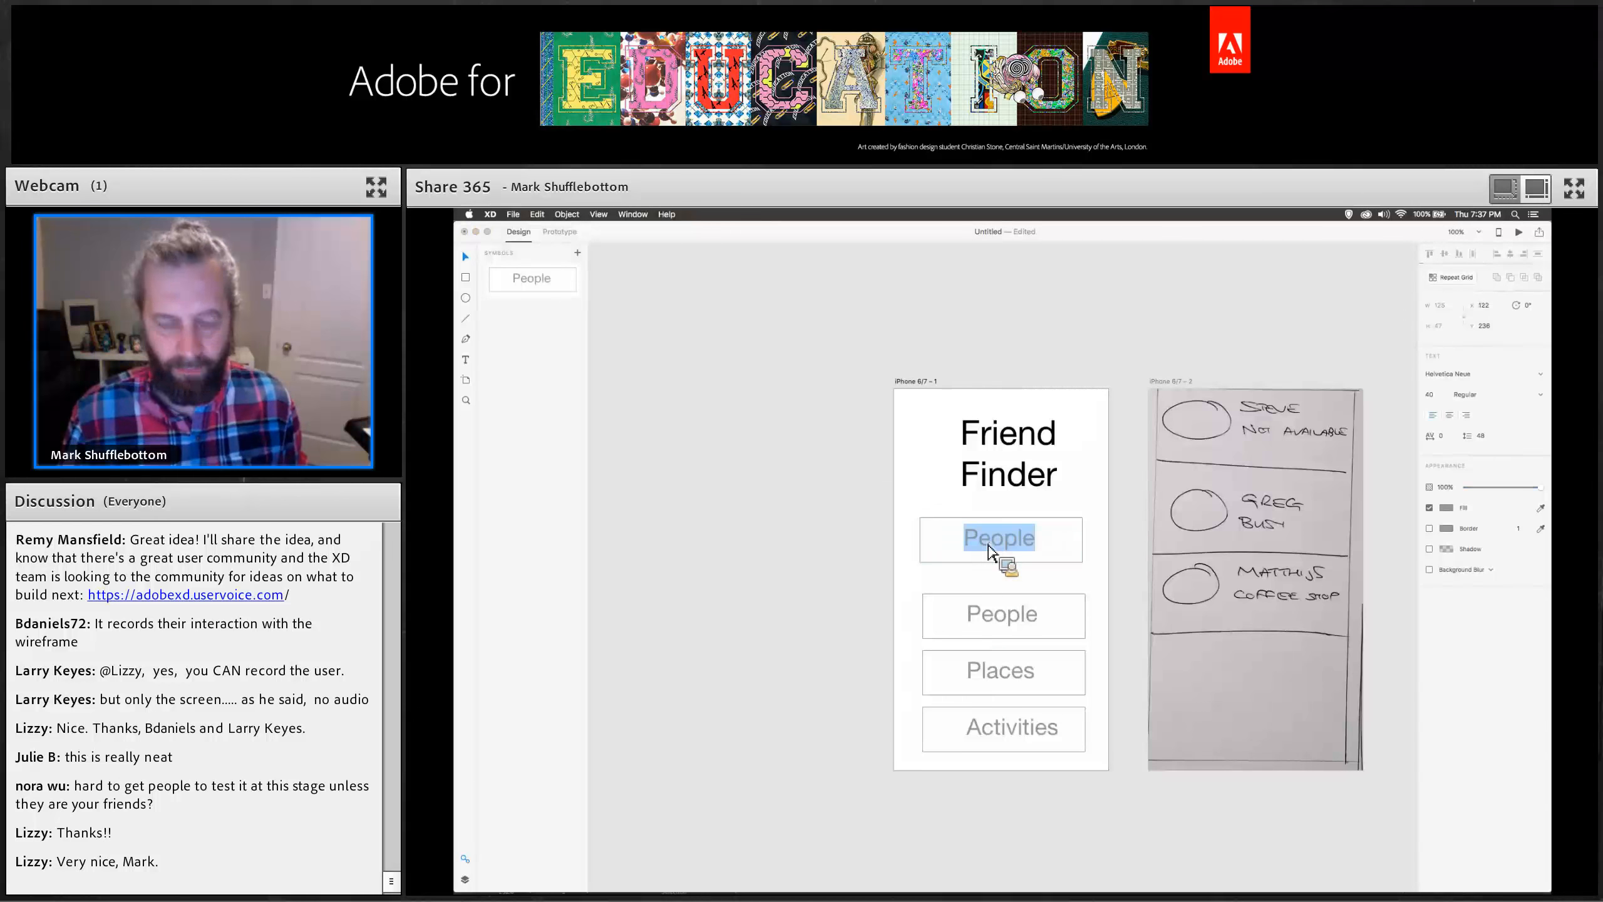
text(Place)
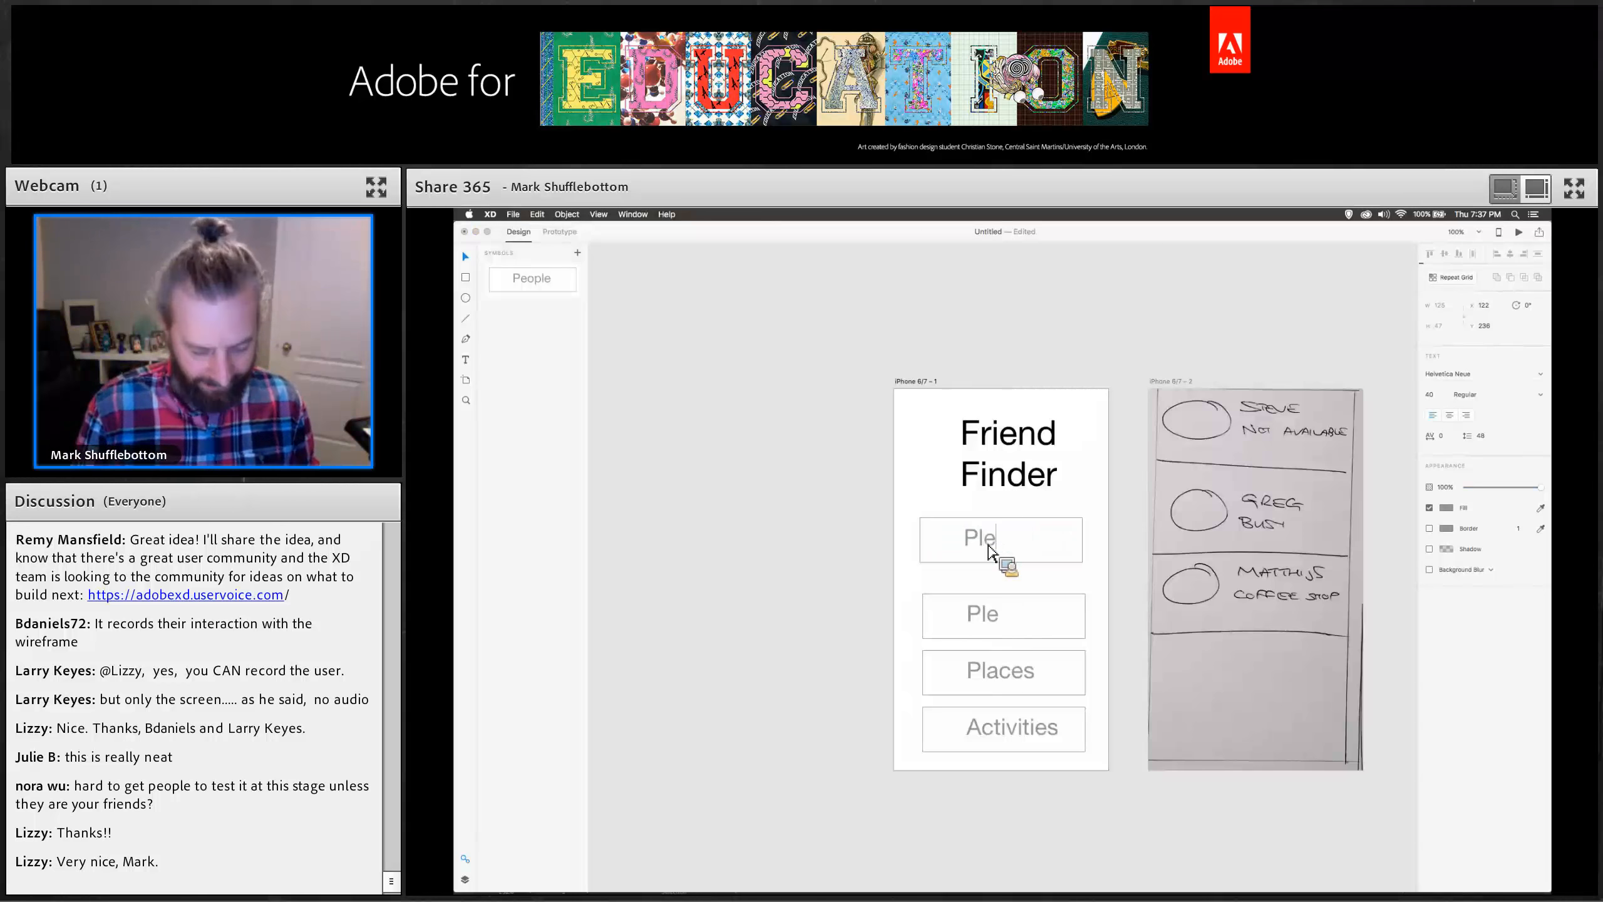
text(eople)
key(Escape)
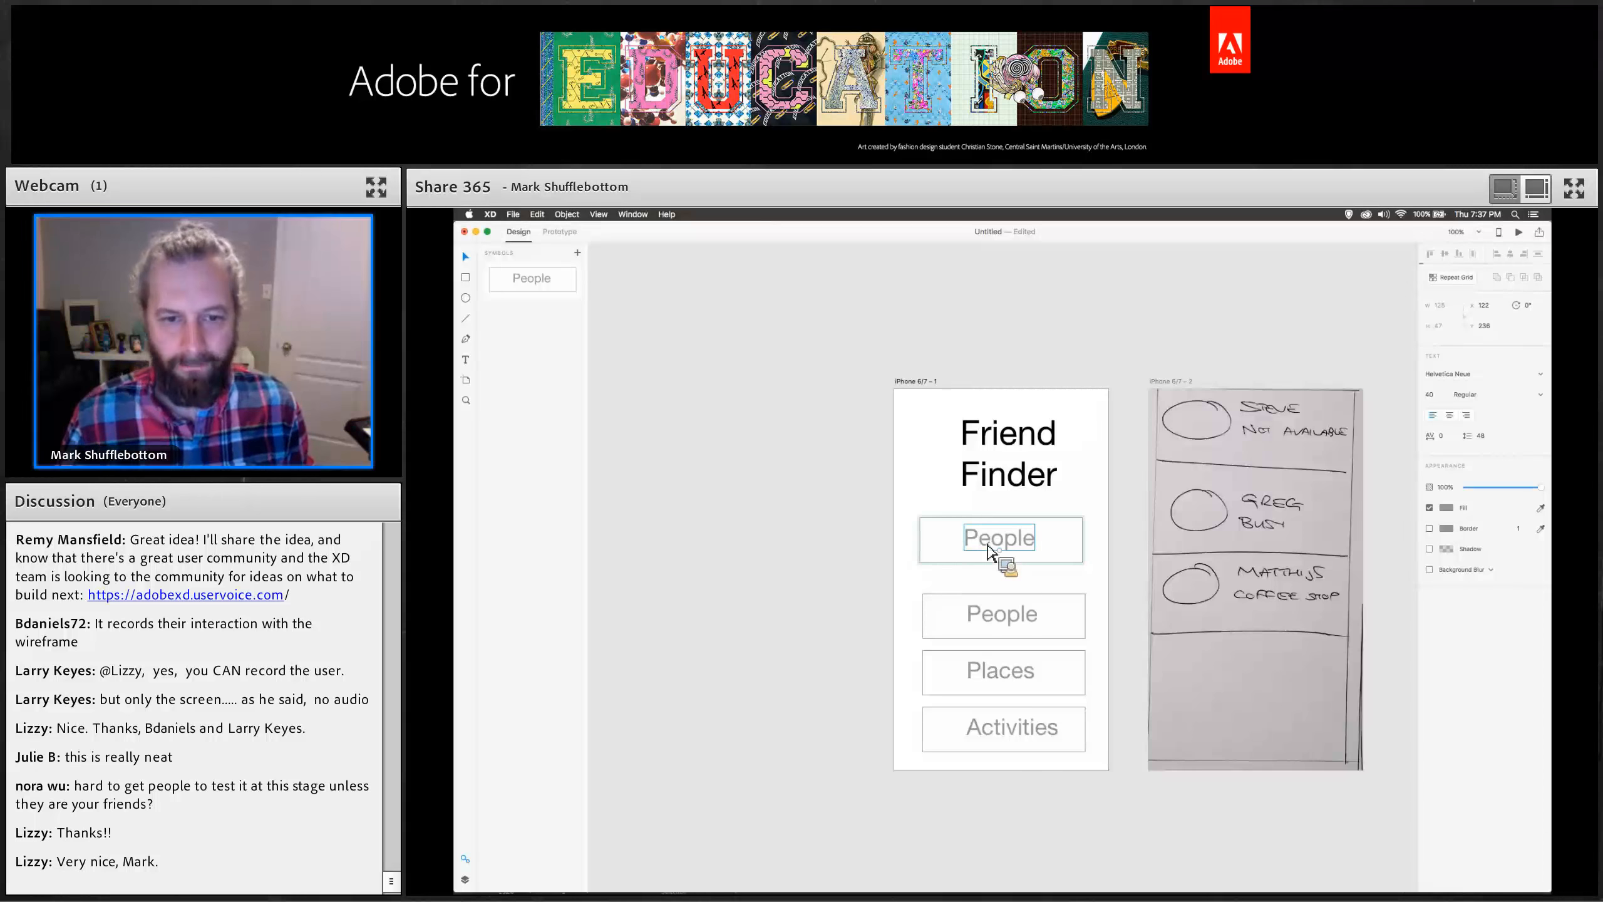
Undo the label deletion and delete the added symbol instance.
key(BackSpace)
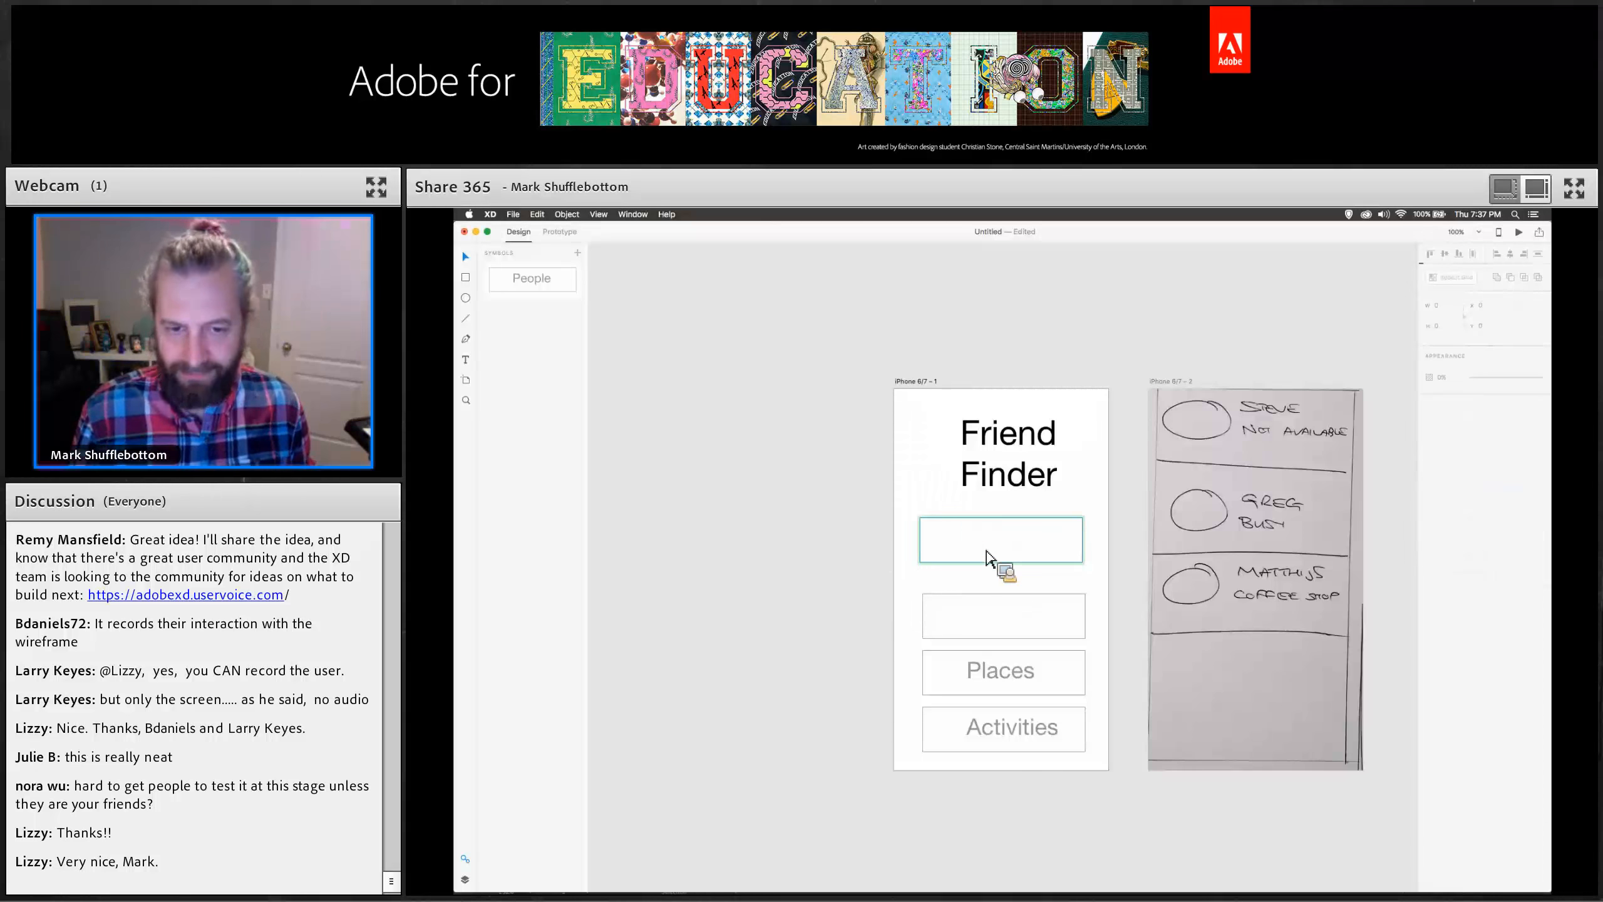
key(super+z)
key(Escape)
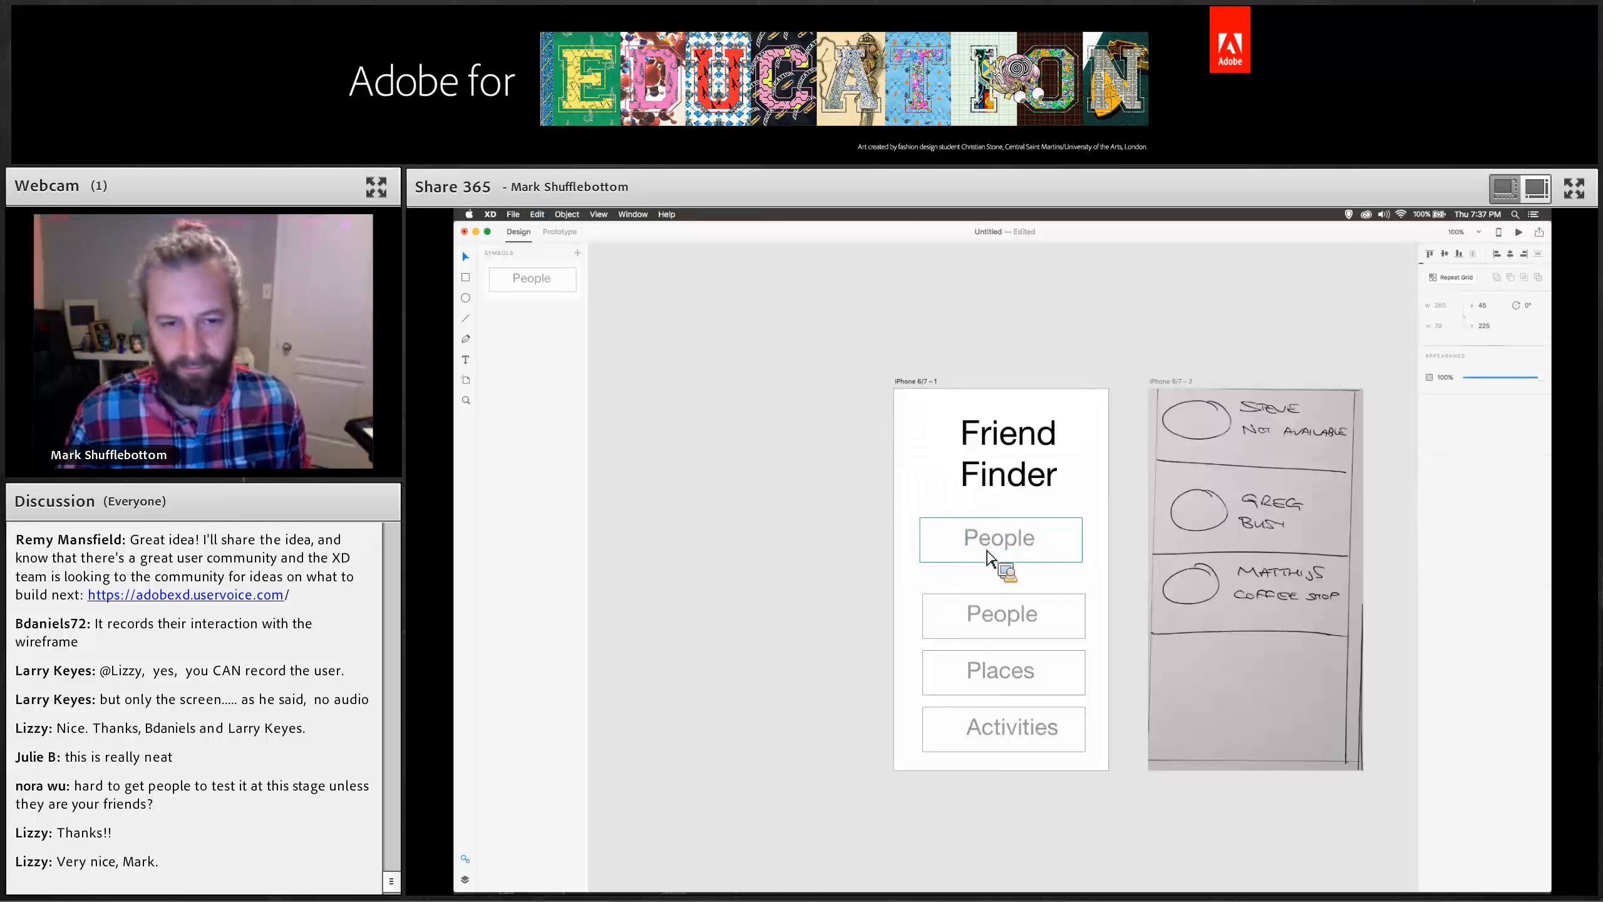
key(BackSpace)
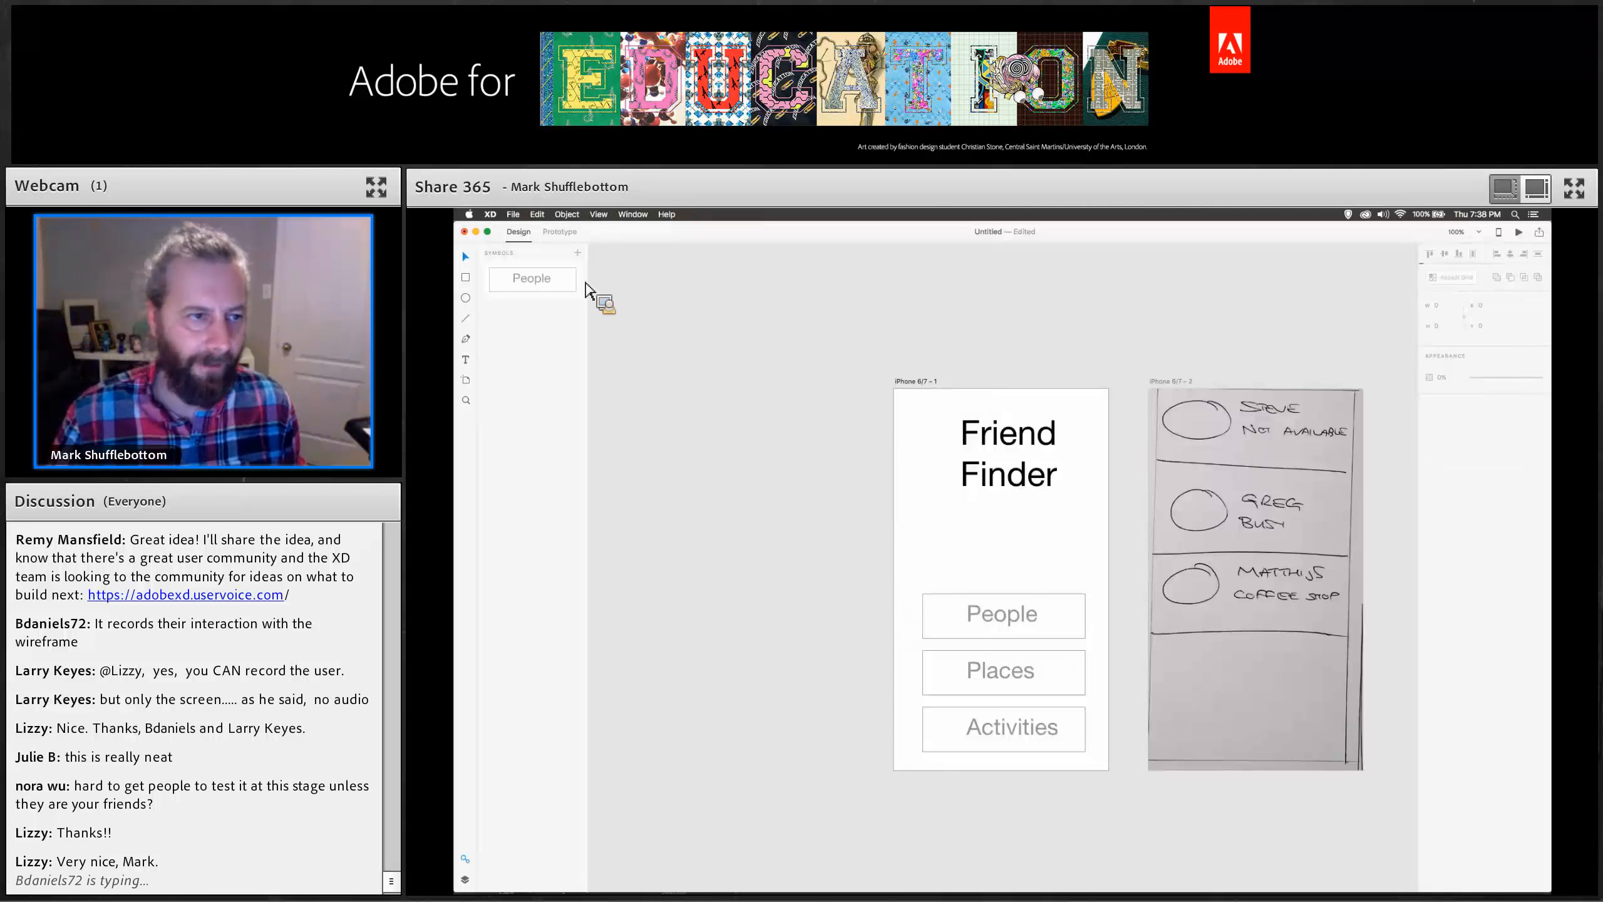
Show the layer list for the first artboard.
click(465, 858)
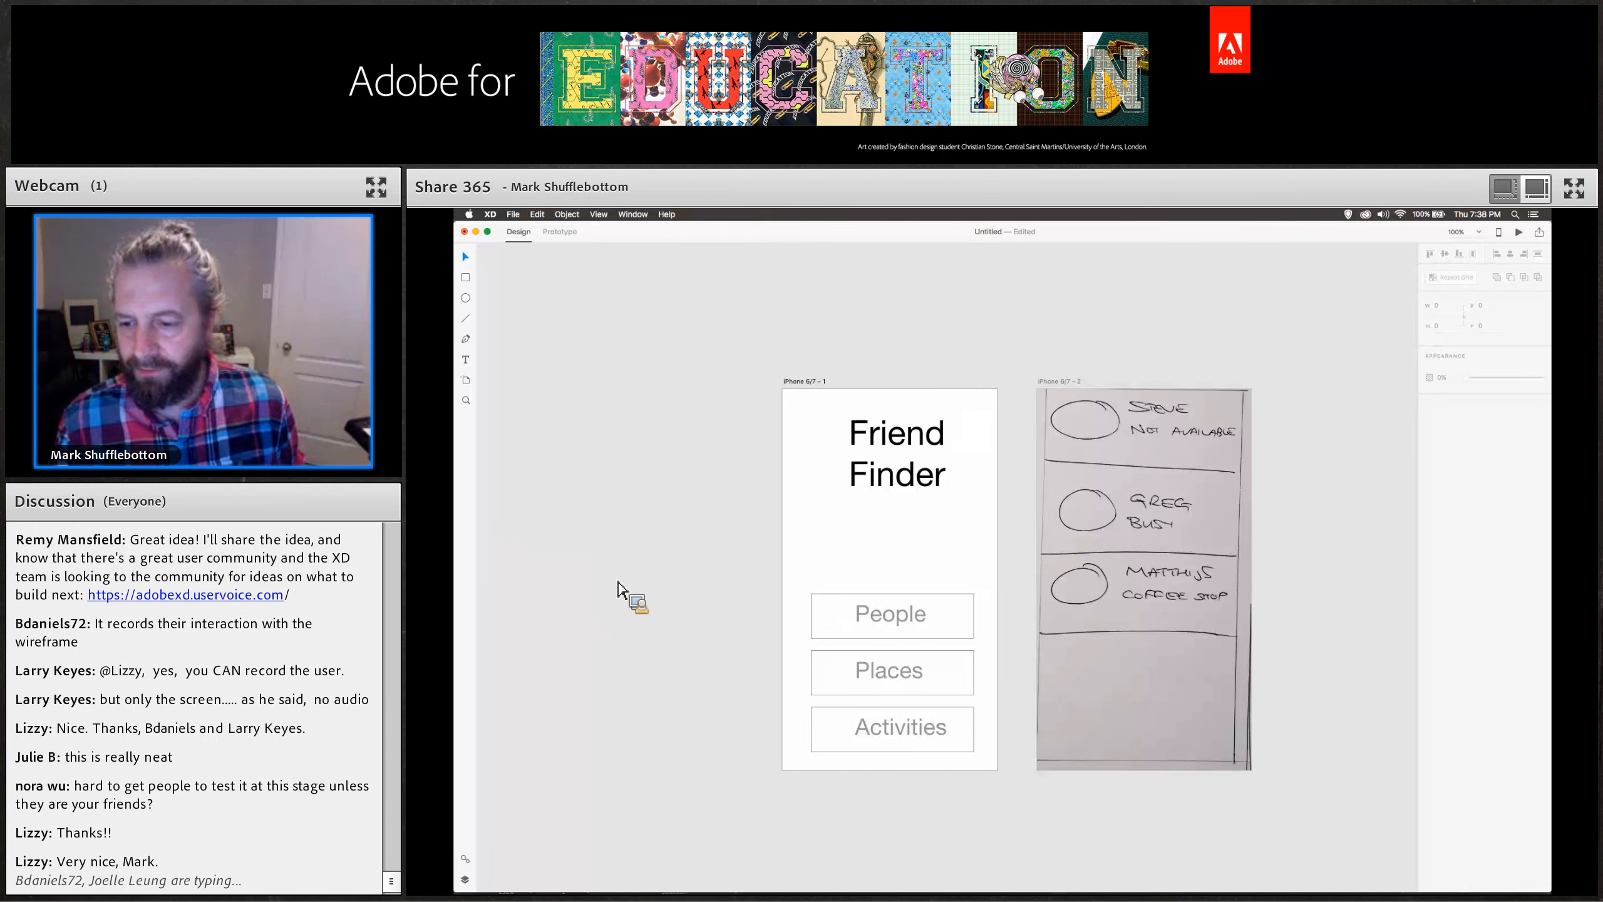
click(1460, 798)
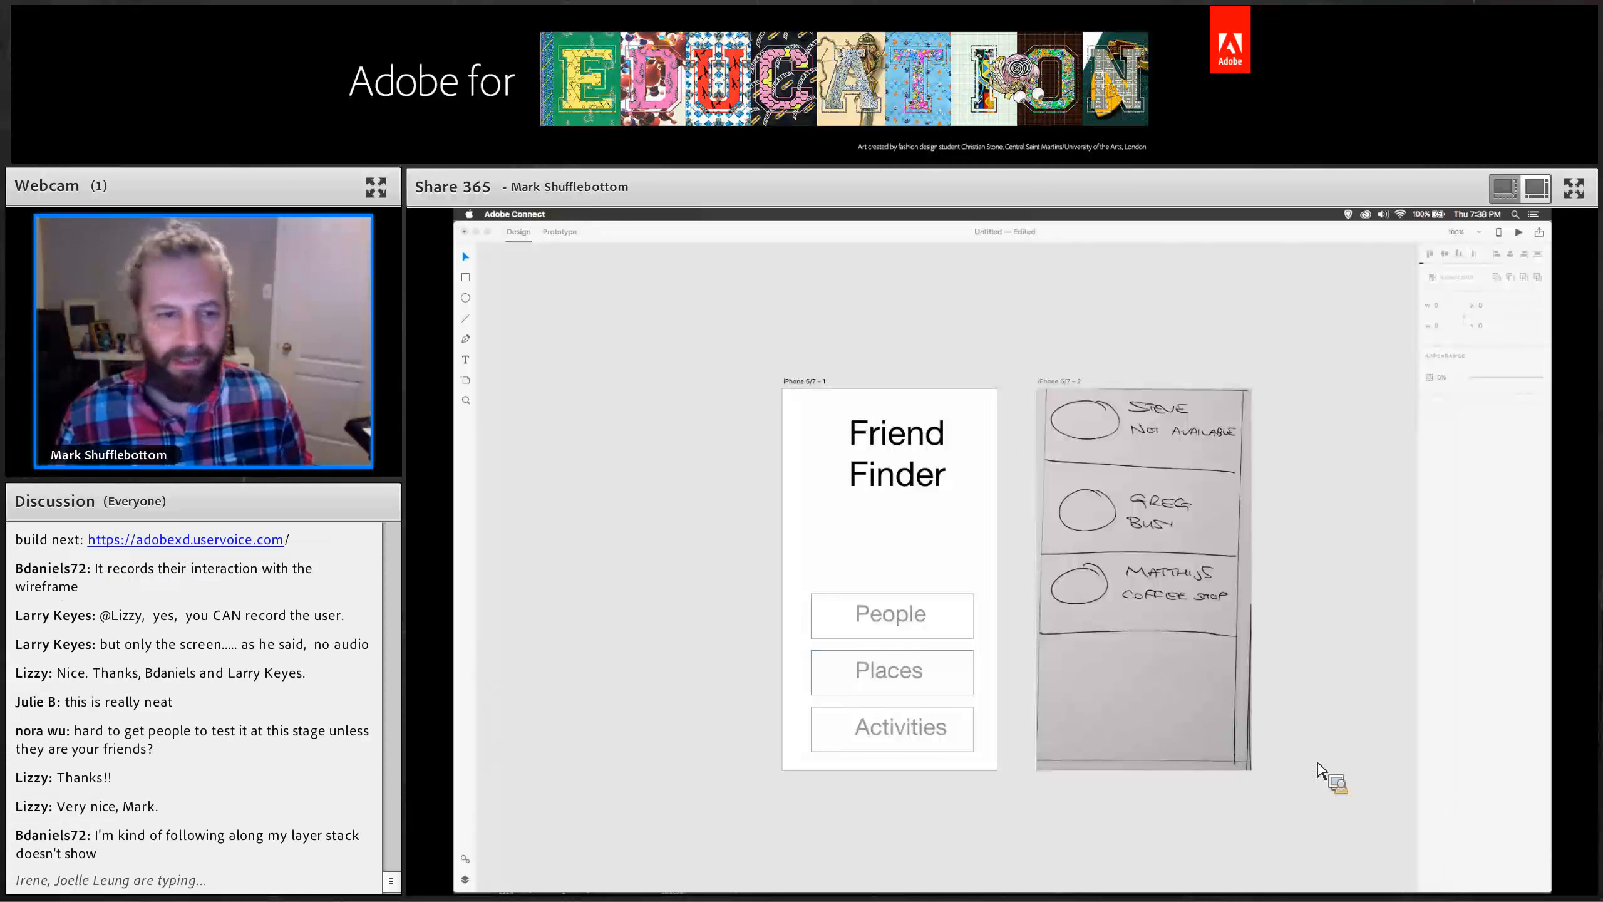
click(672, 564)
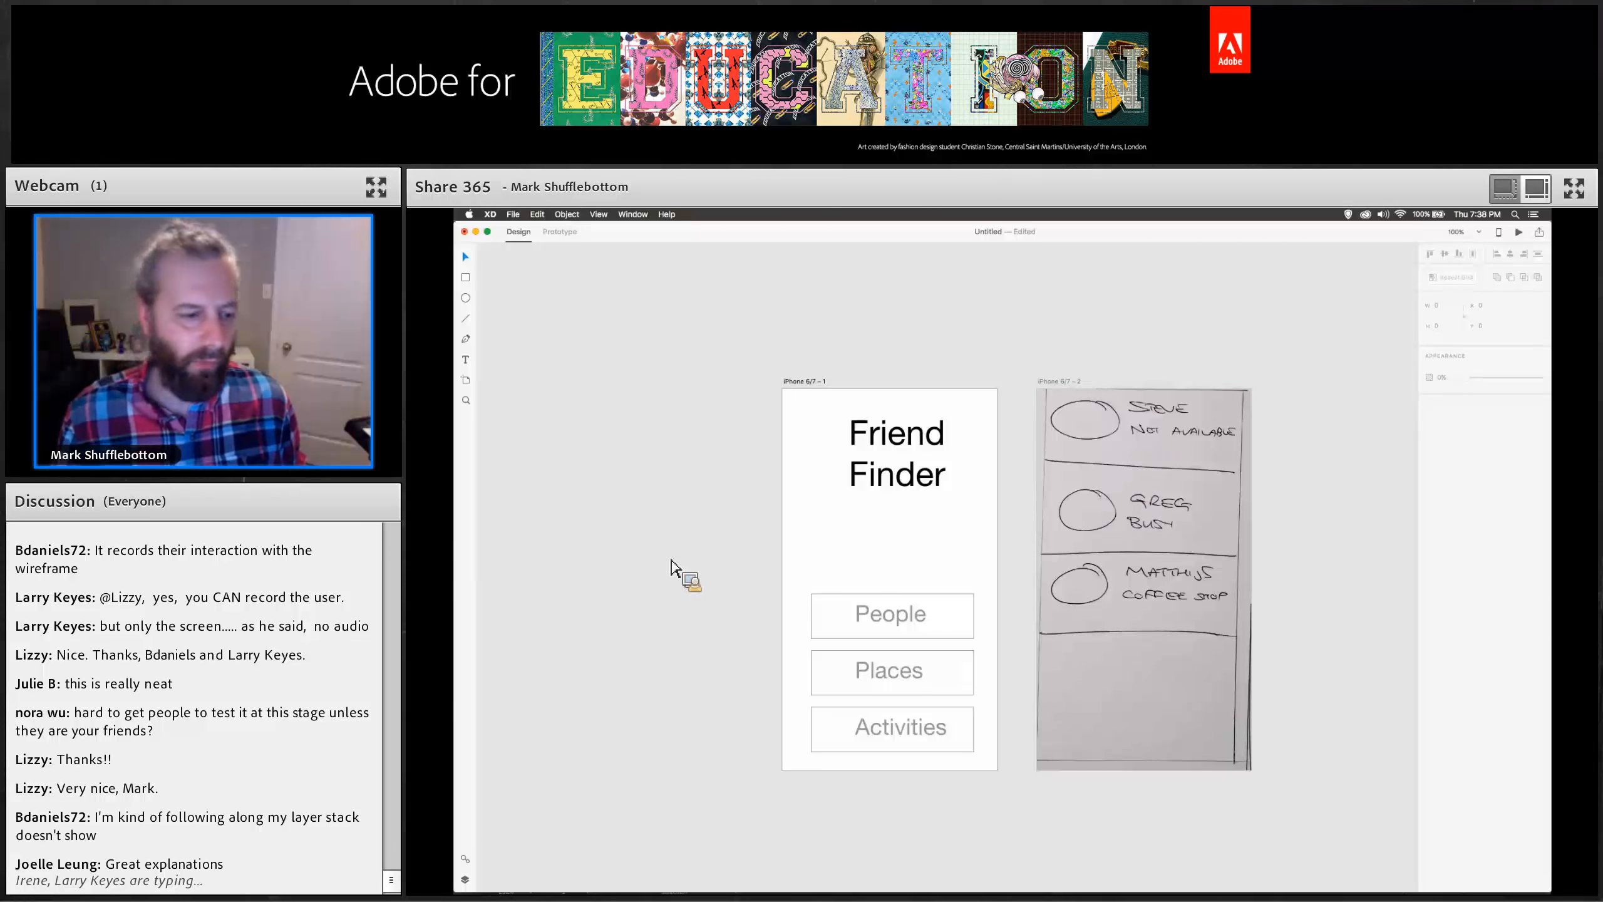
click(465, 879)
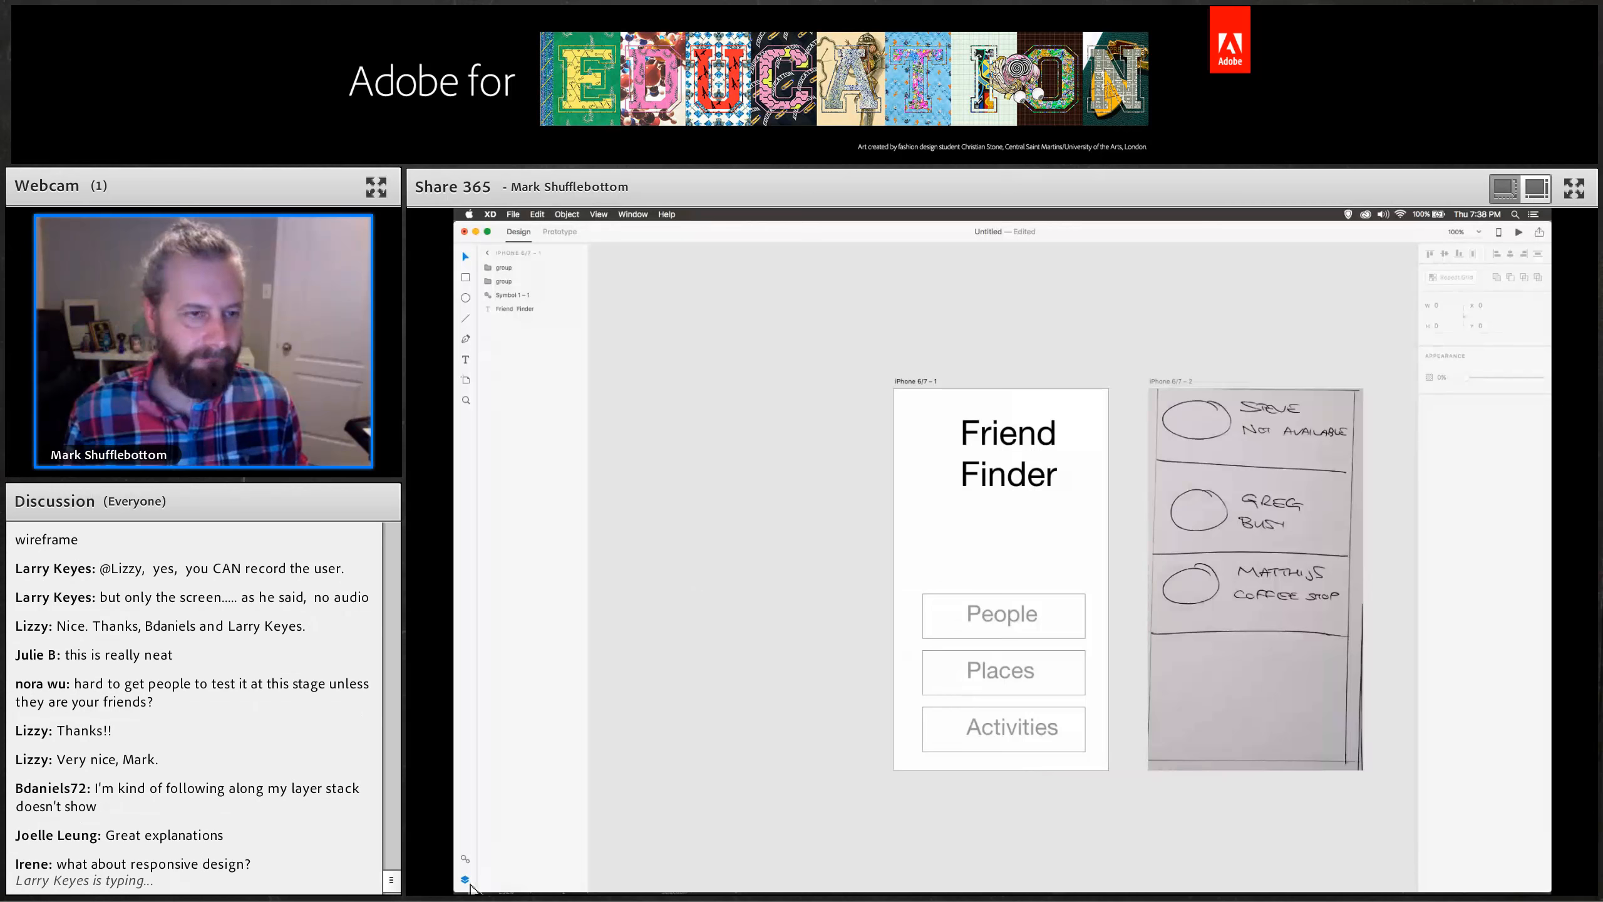
Close the layer list and add a Web 1280 artboard and an iPad artboard next to the existing screens.
click(469, 883)
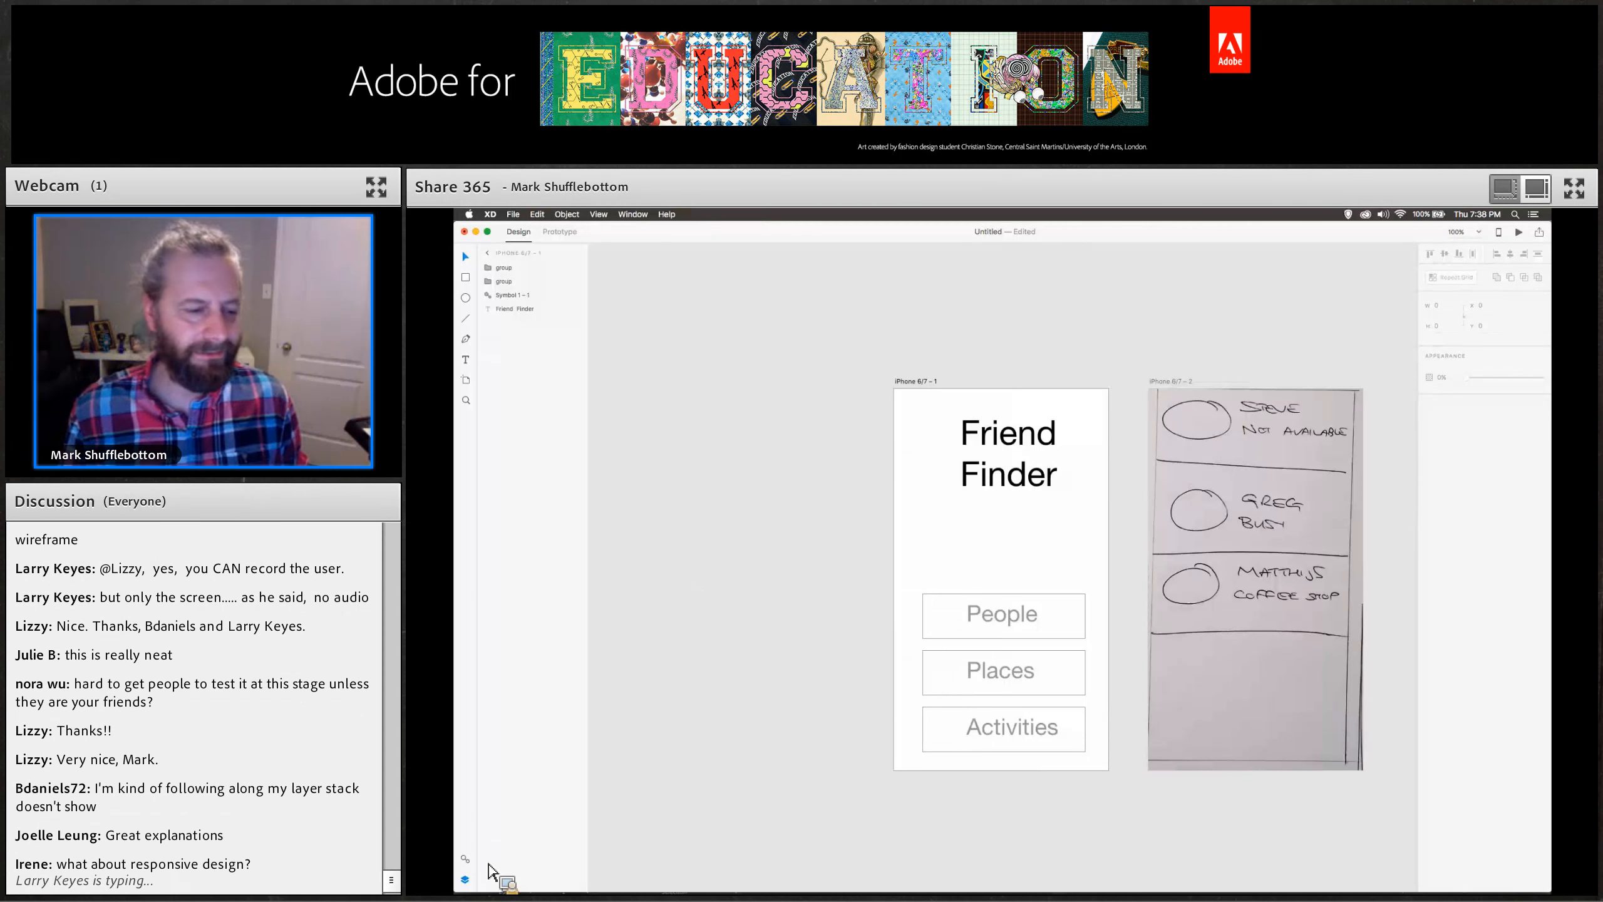
click(470, 885)
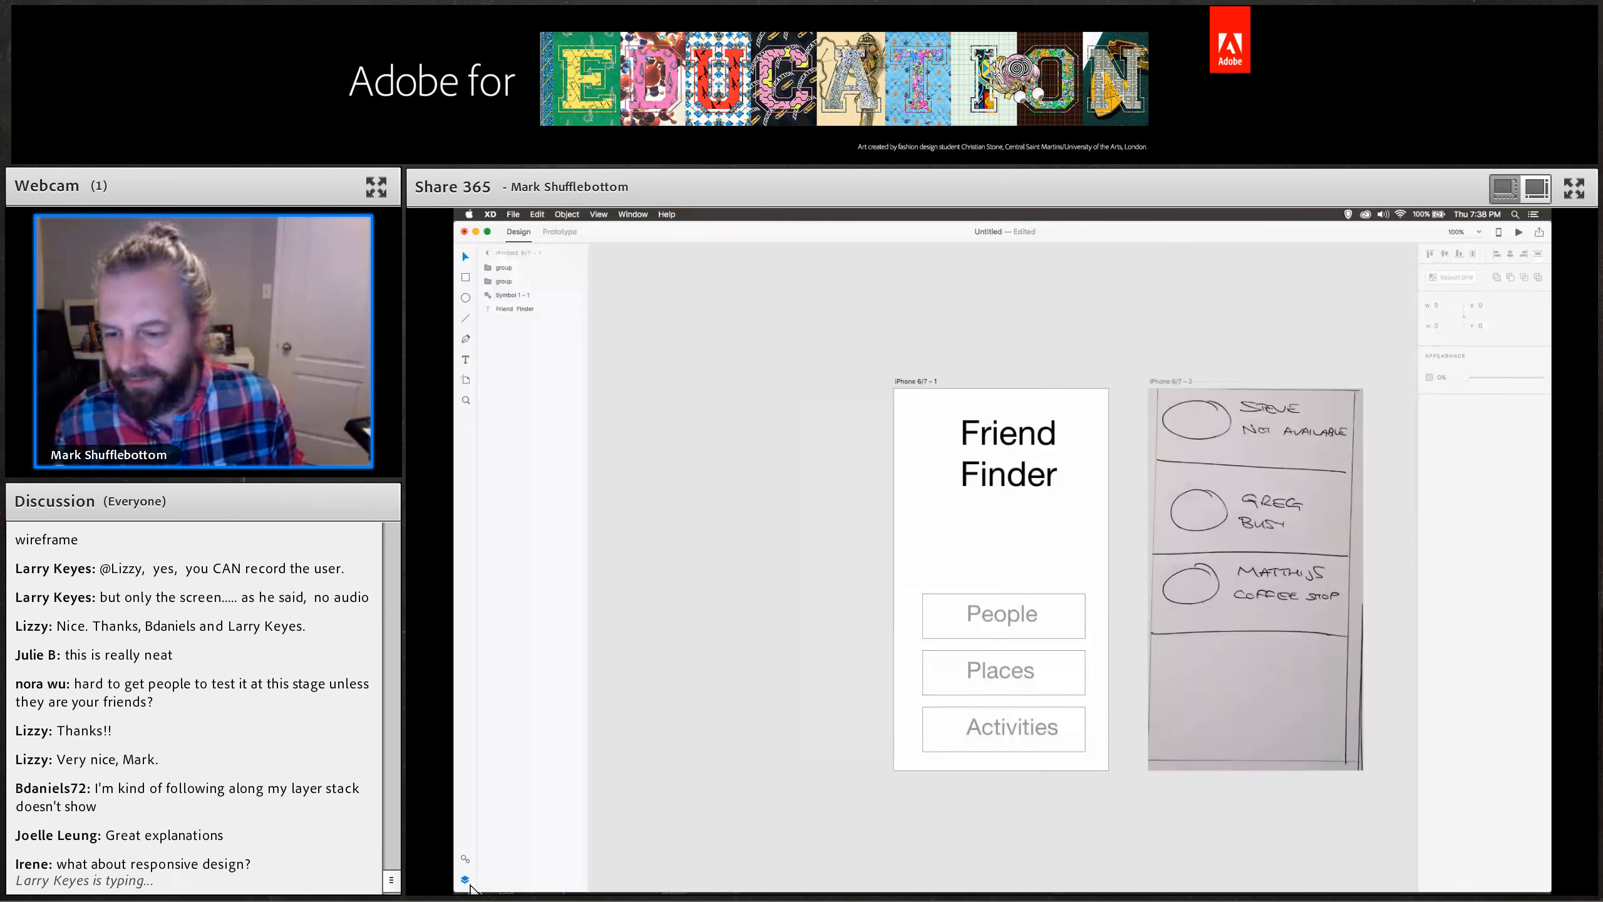
click(469, 885)
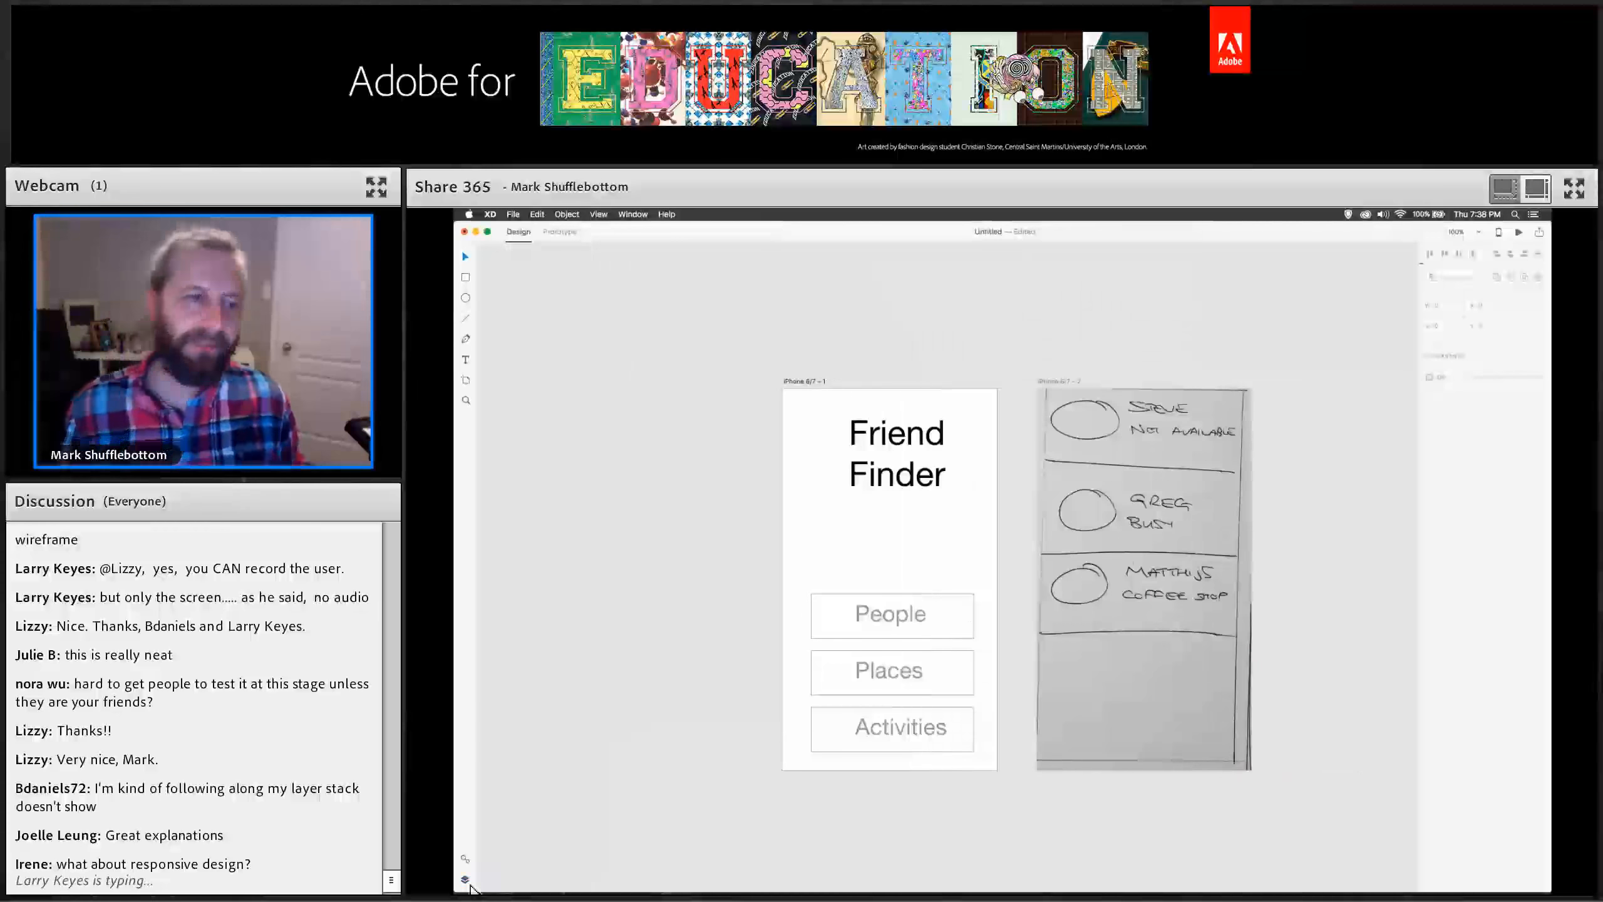
scroll(572, 512, right, 5)
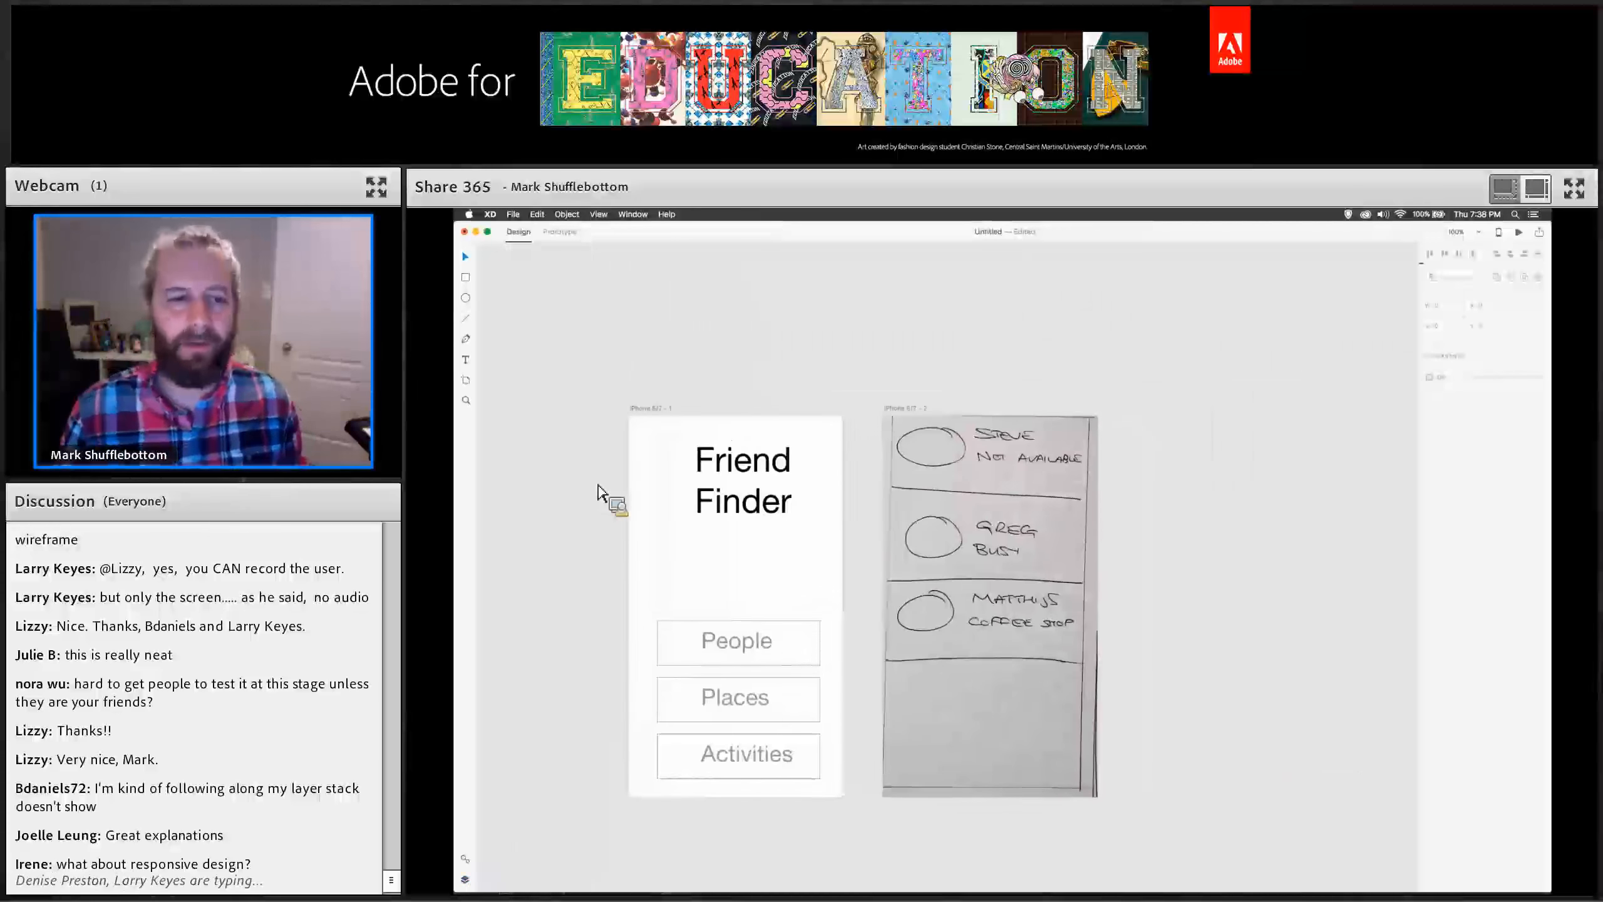
scroll(545, 475, down, 1)
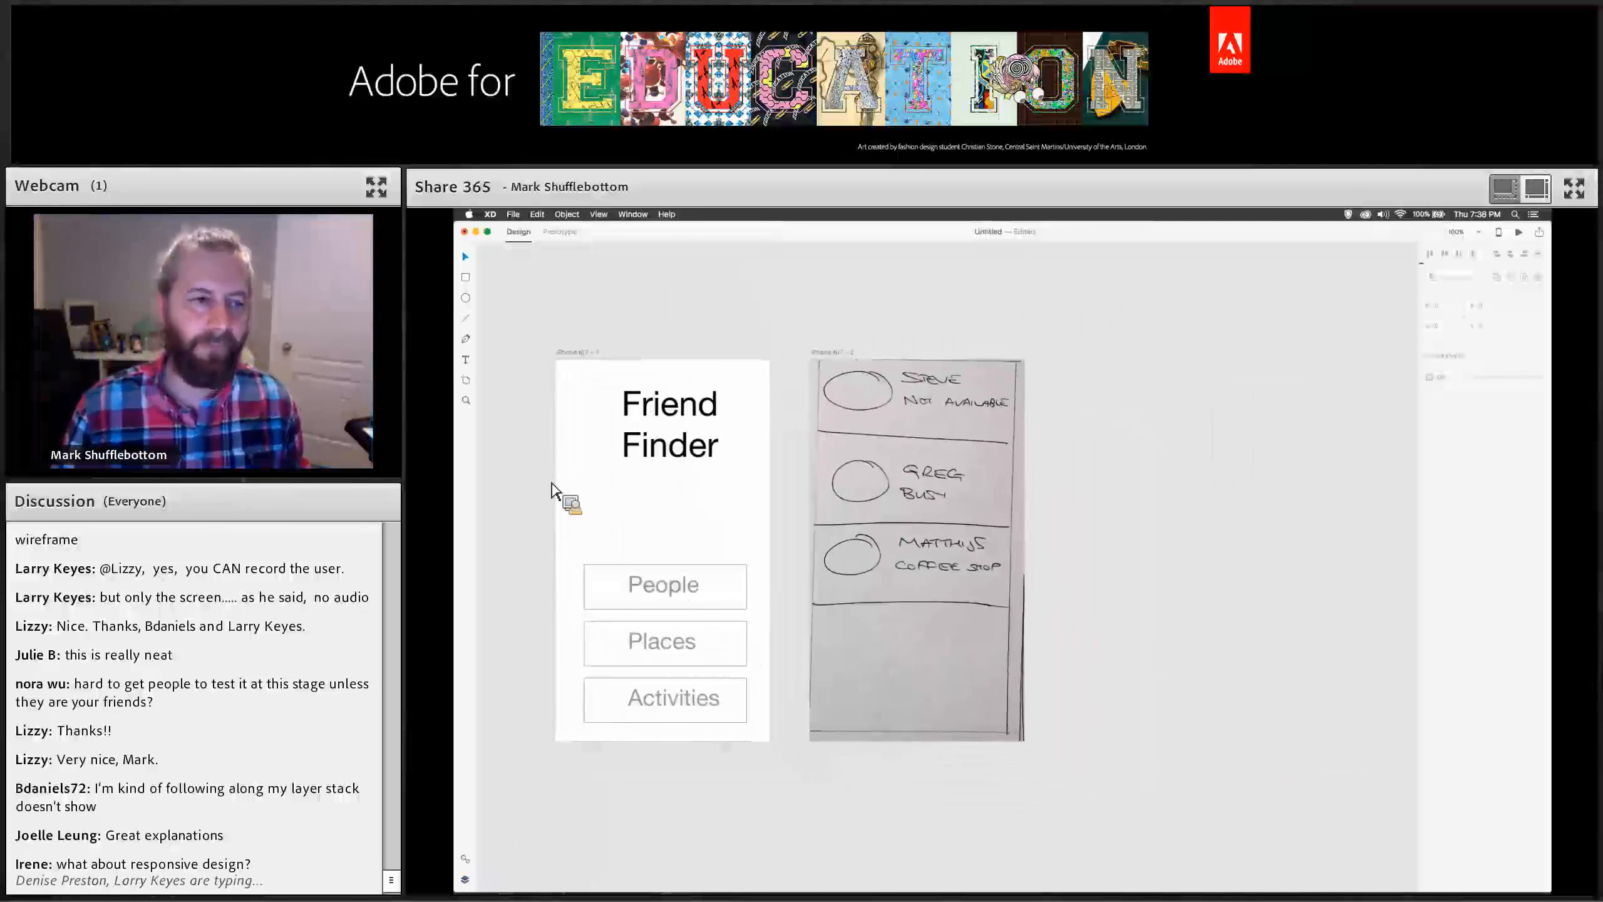
click(468, 382)
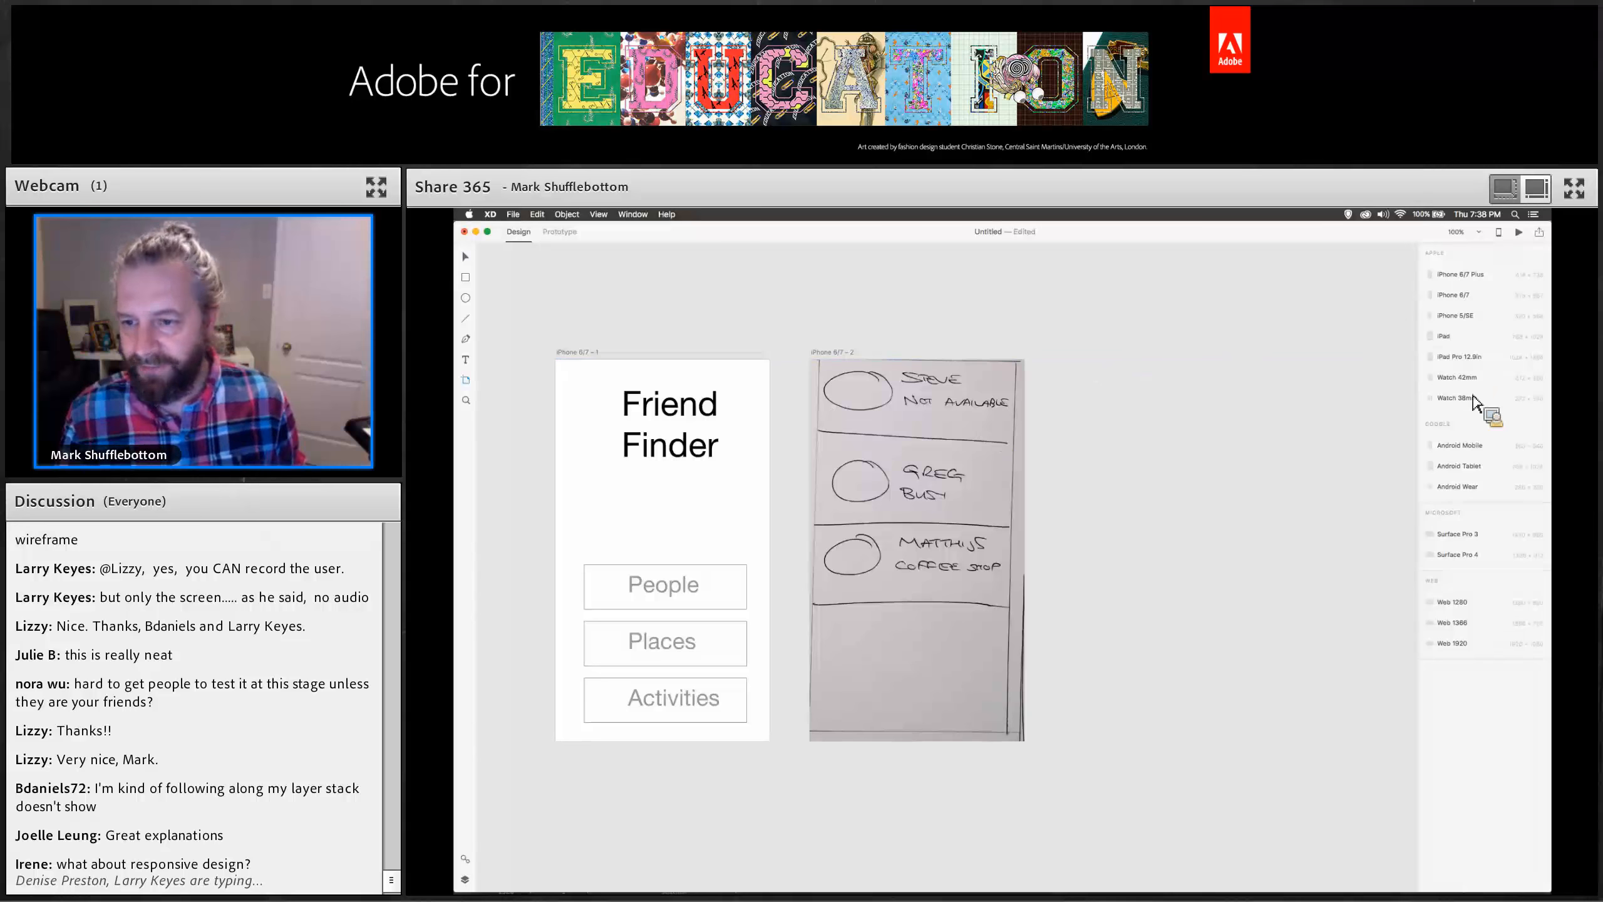
click(1452, 603)
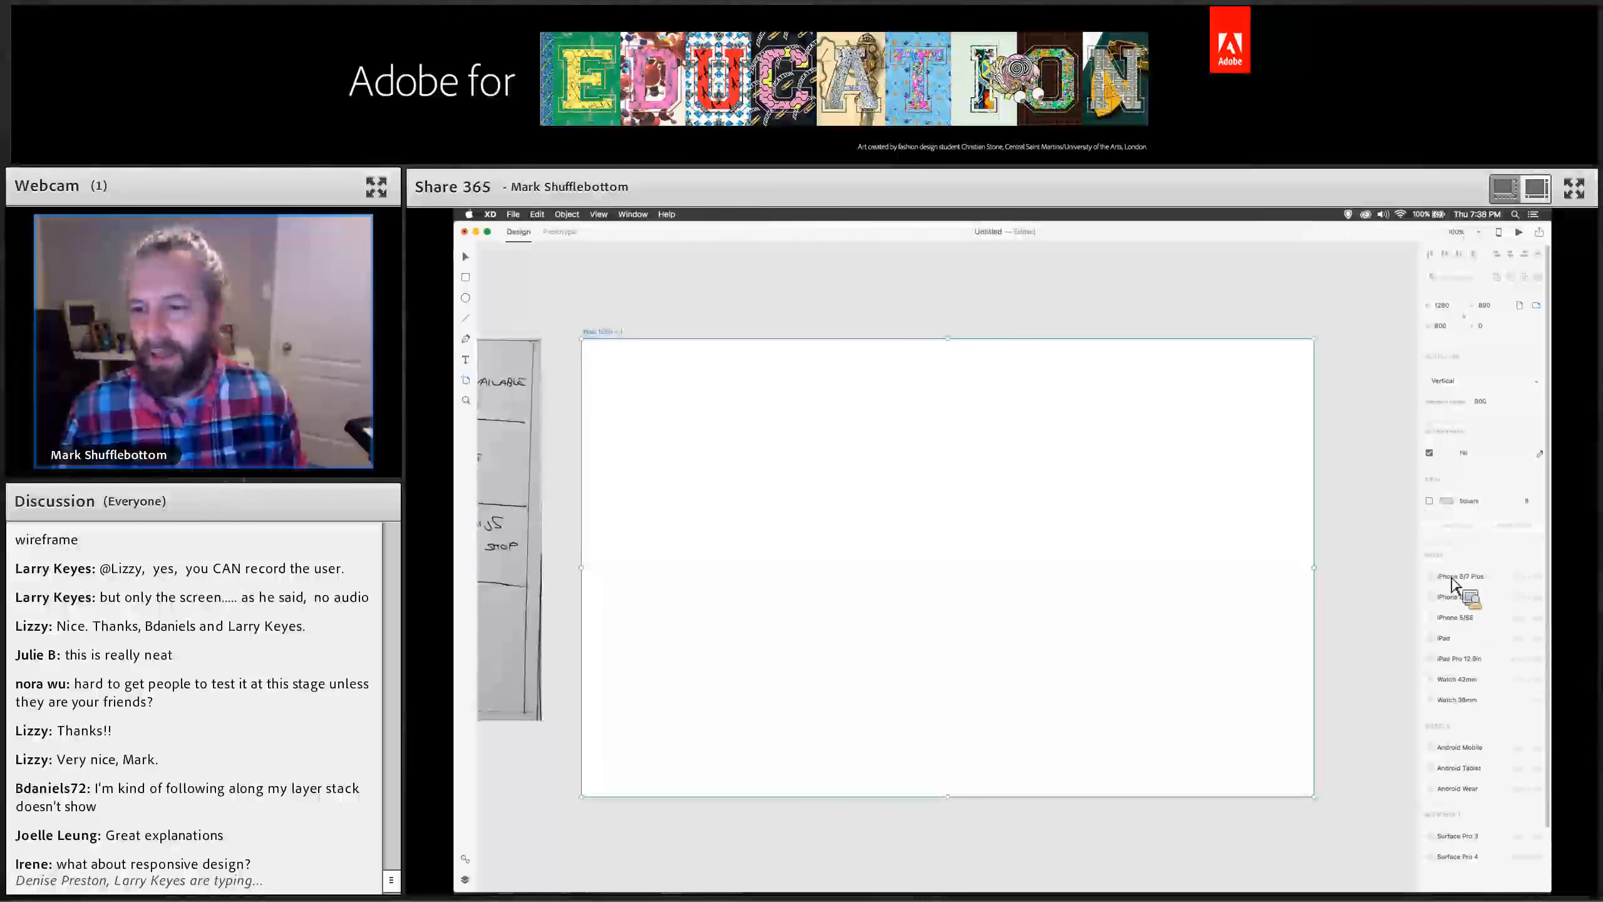
click(1443, 637)
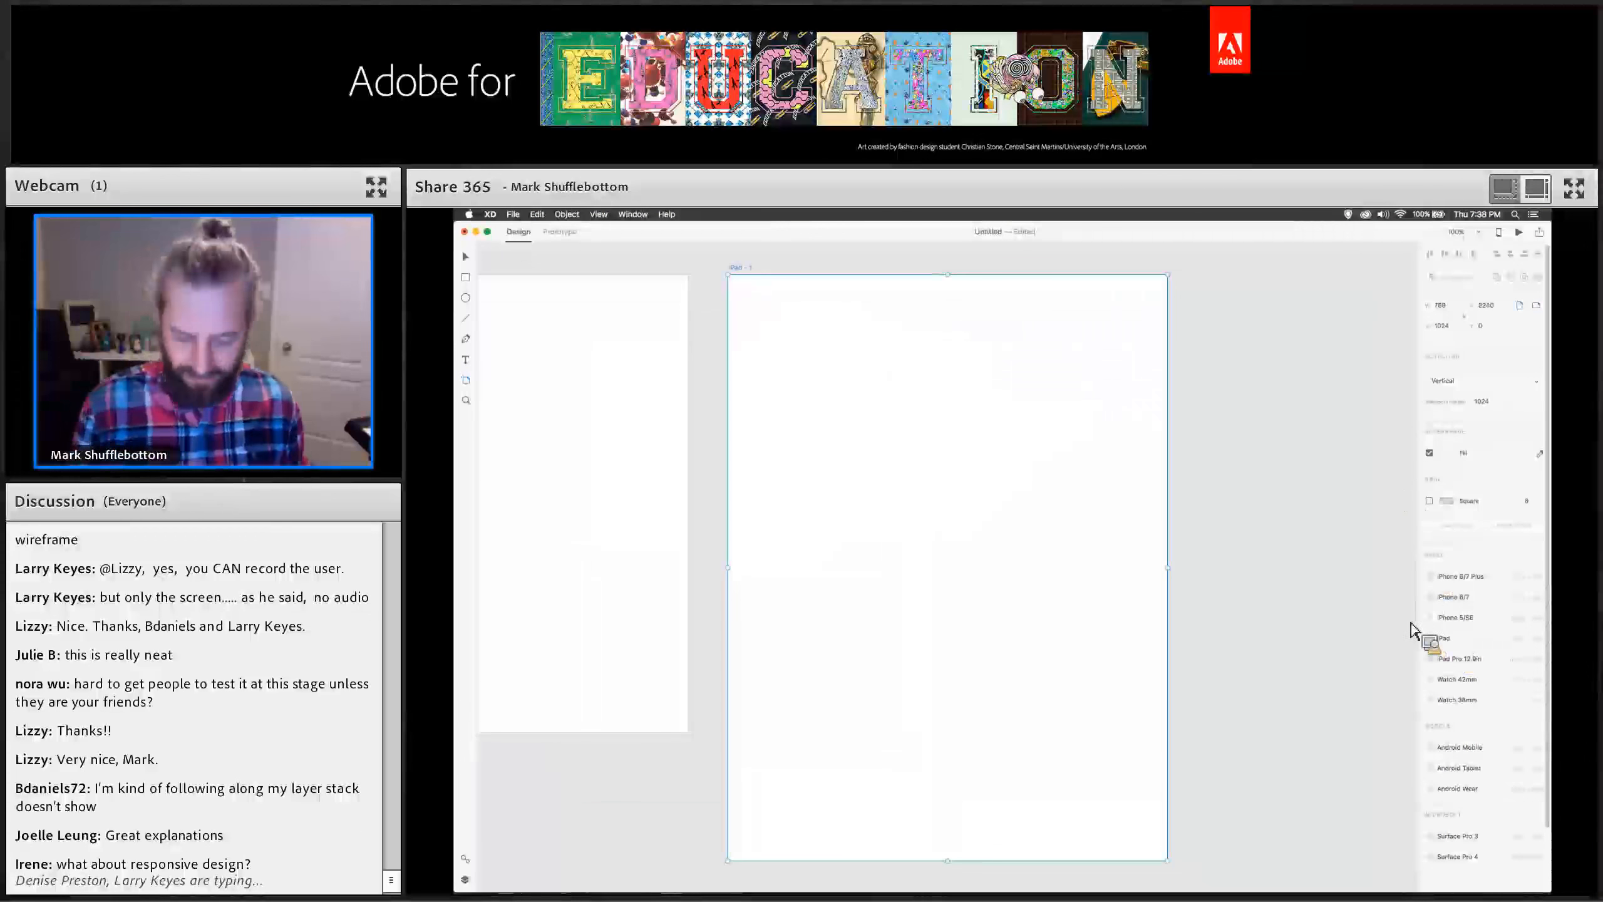
Examine all four artboards together in an overview before returning to the Friend Finder screen.
key(super+minus)
key(super+minus)
key(super+minus)
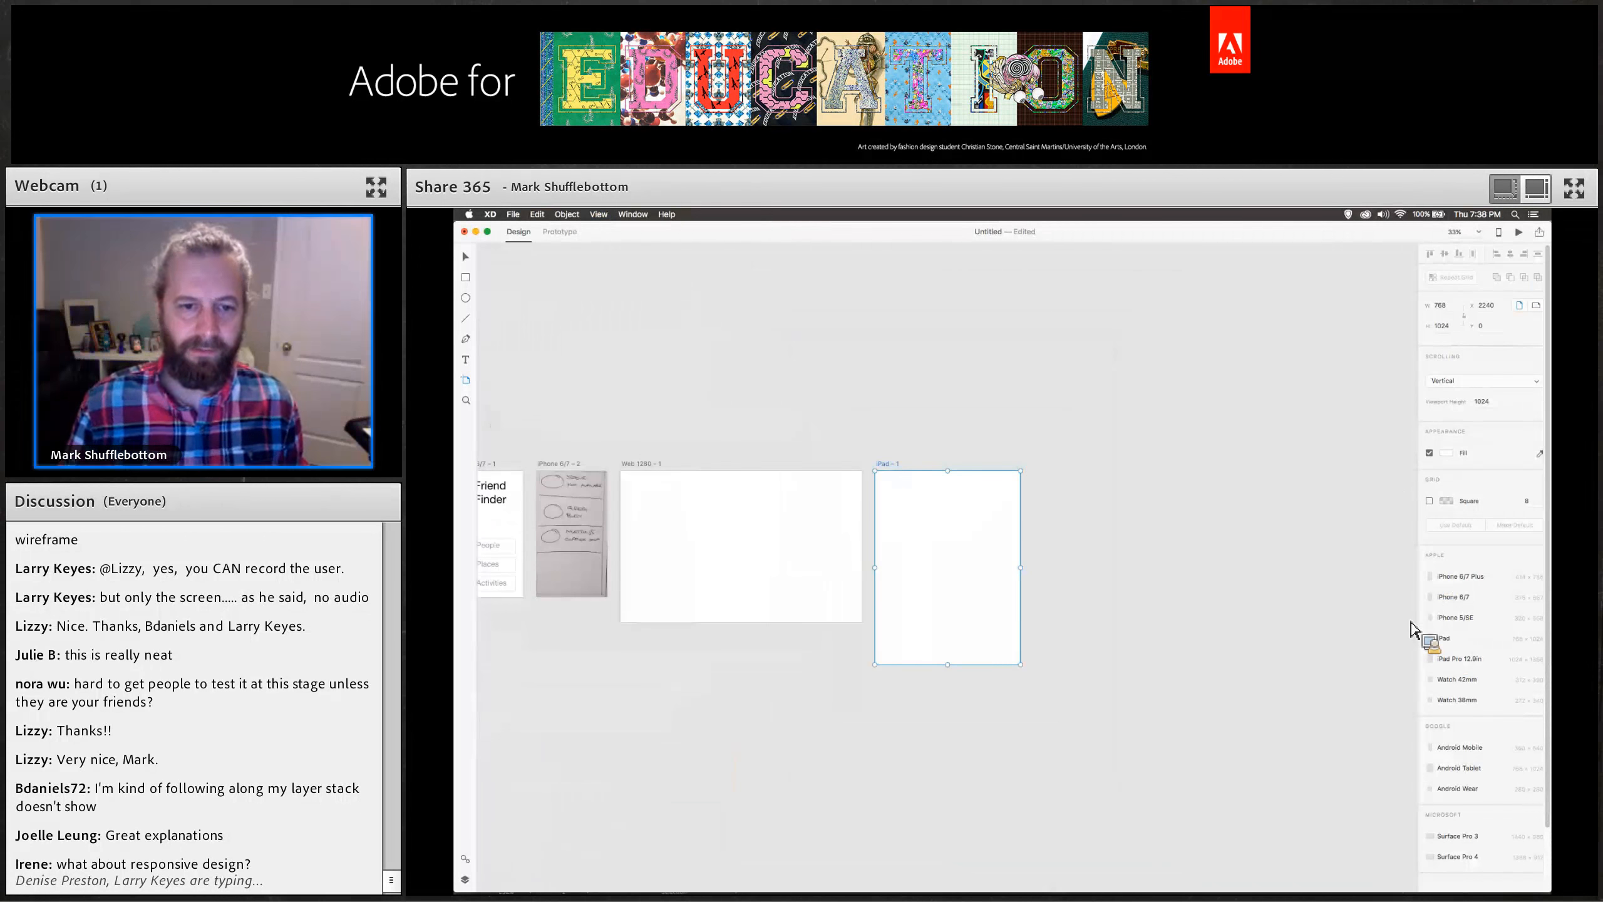
scroll(1001, 591, left, 5)
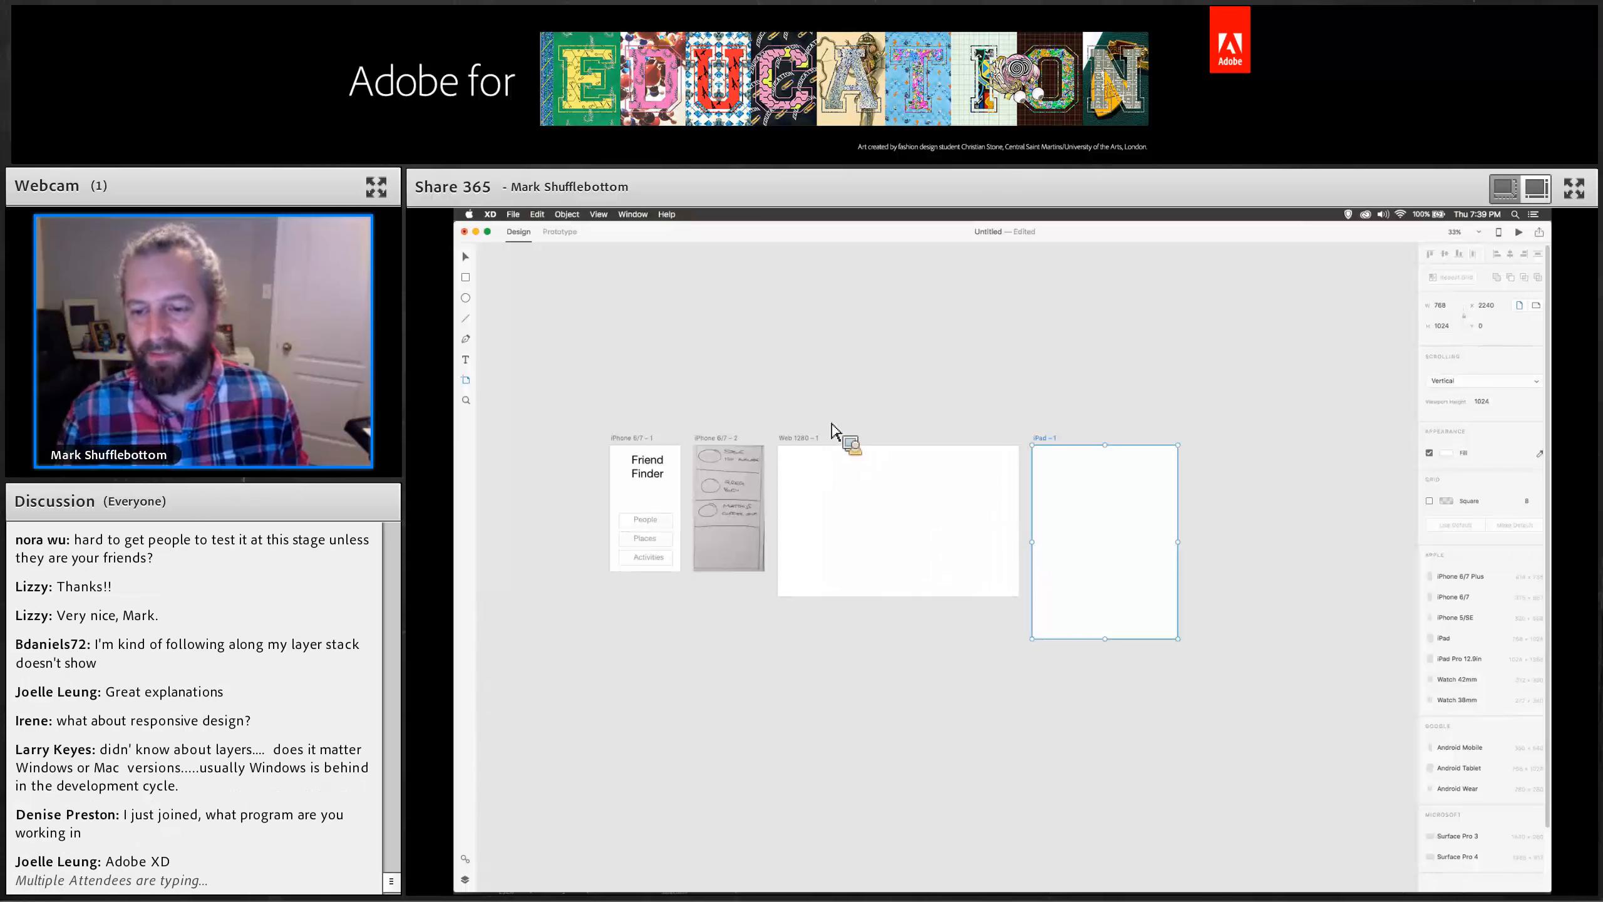
key(super+1)
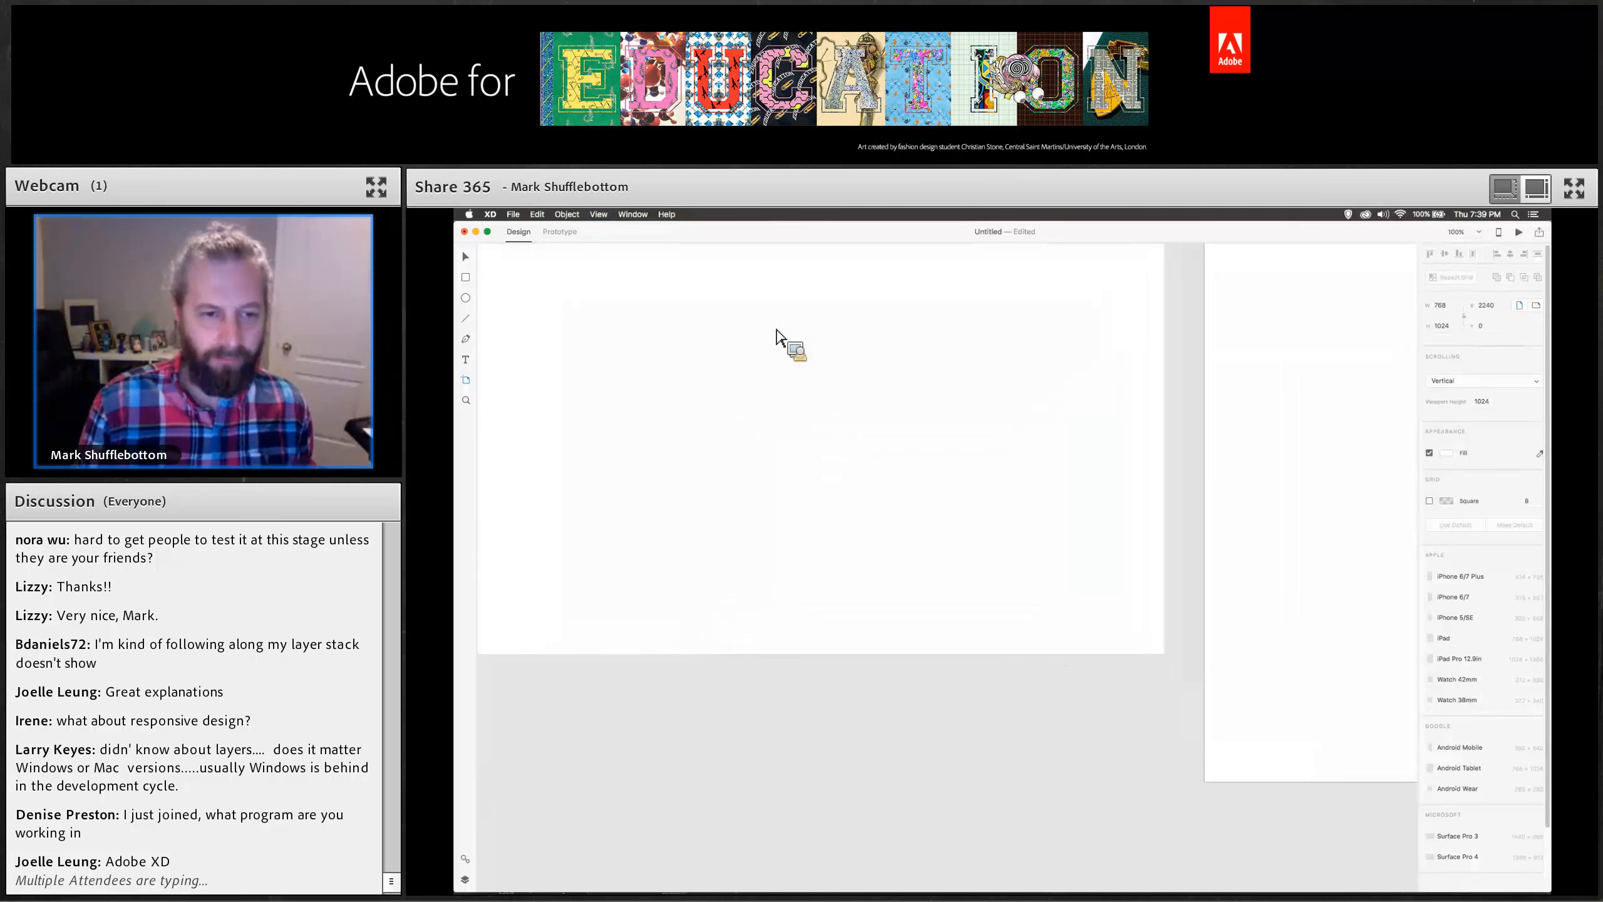
scroll(777, 329, left, 12)
scroll(776, 329, up, 2)
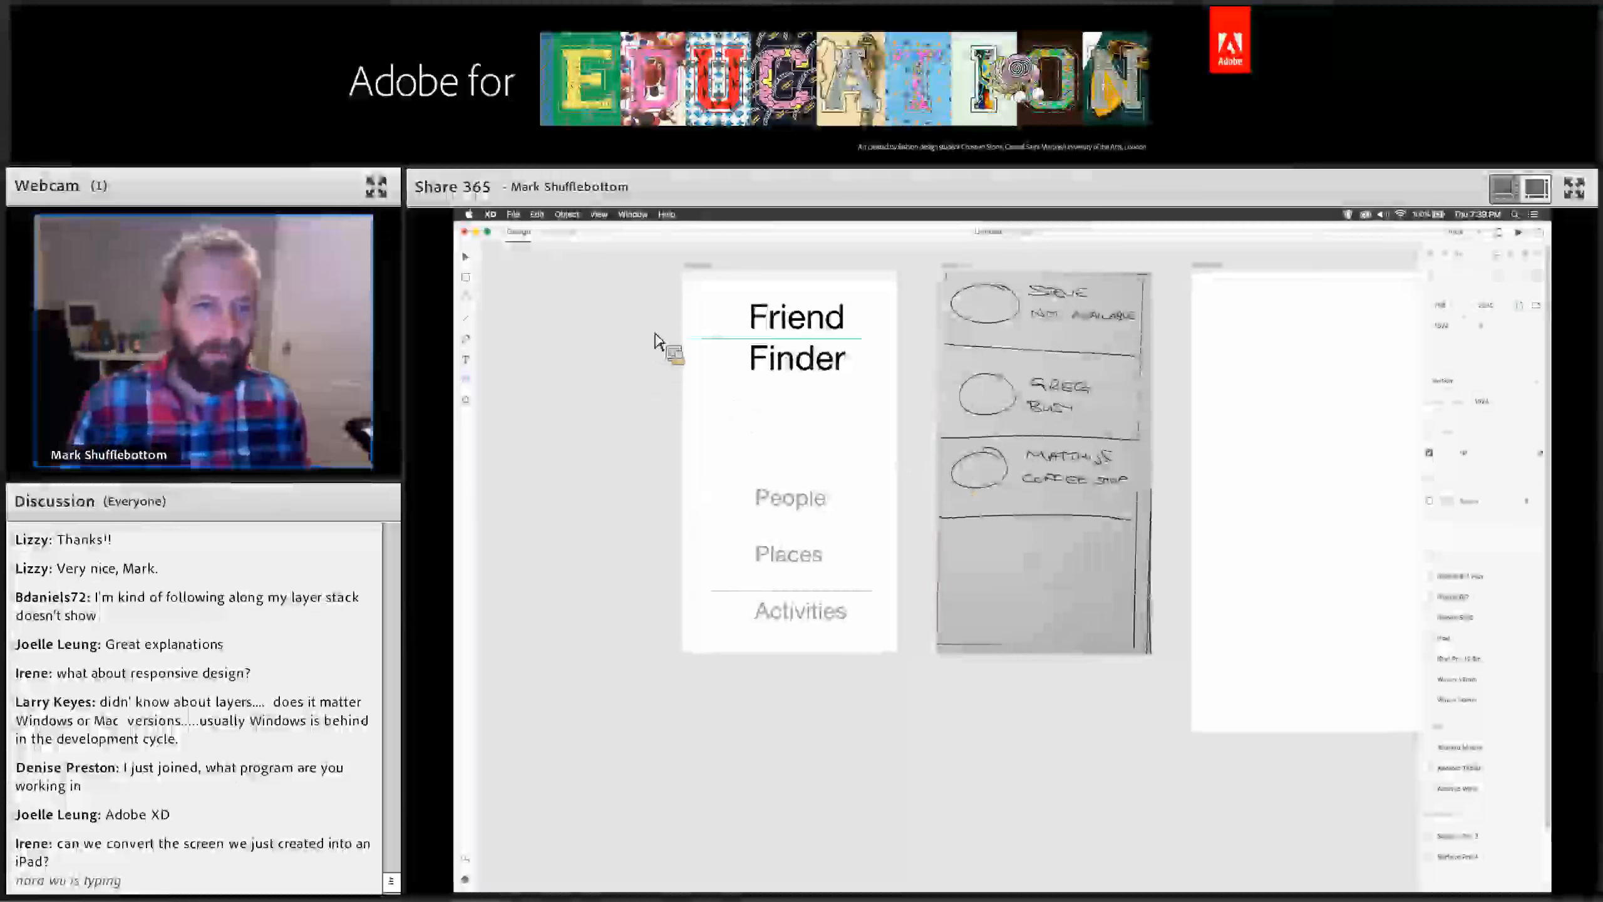
click(466, 257)
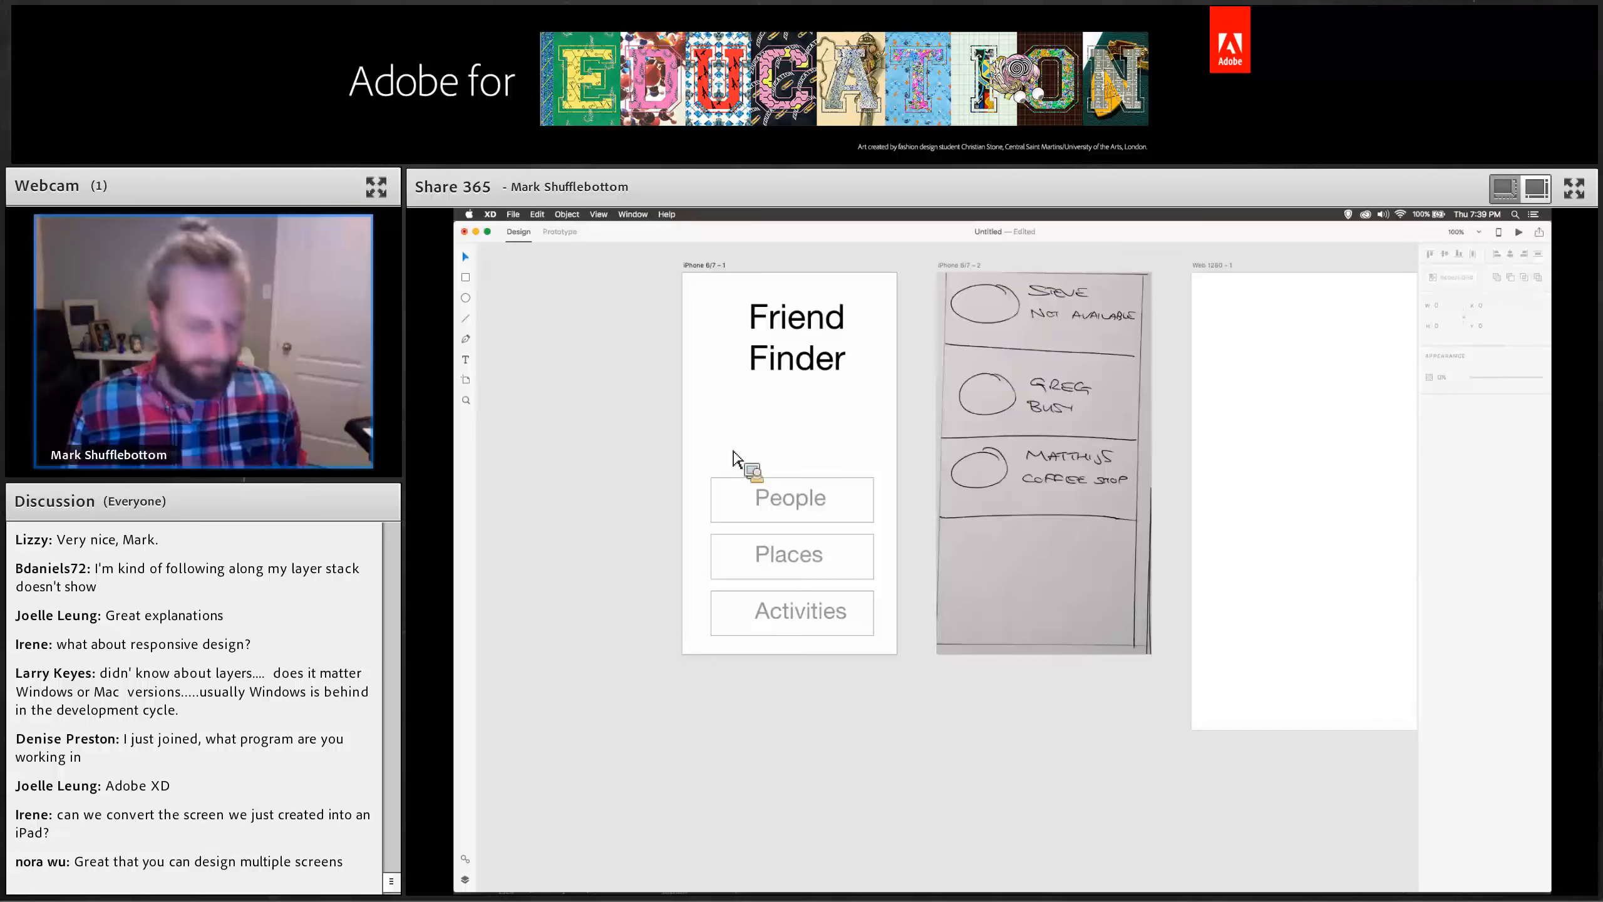
key(super+Tab)
key(super+Tab)
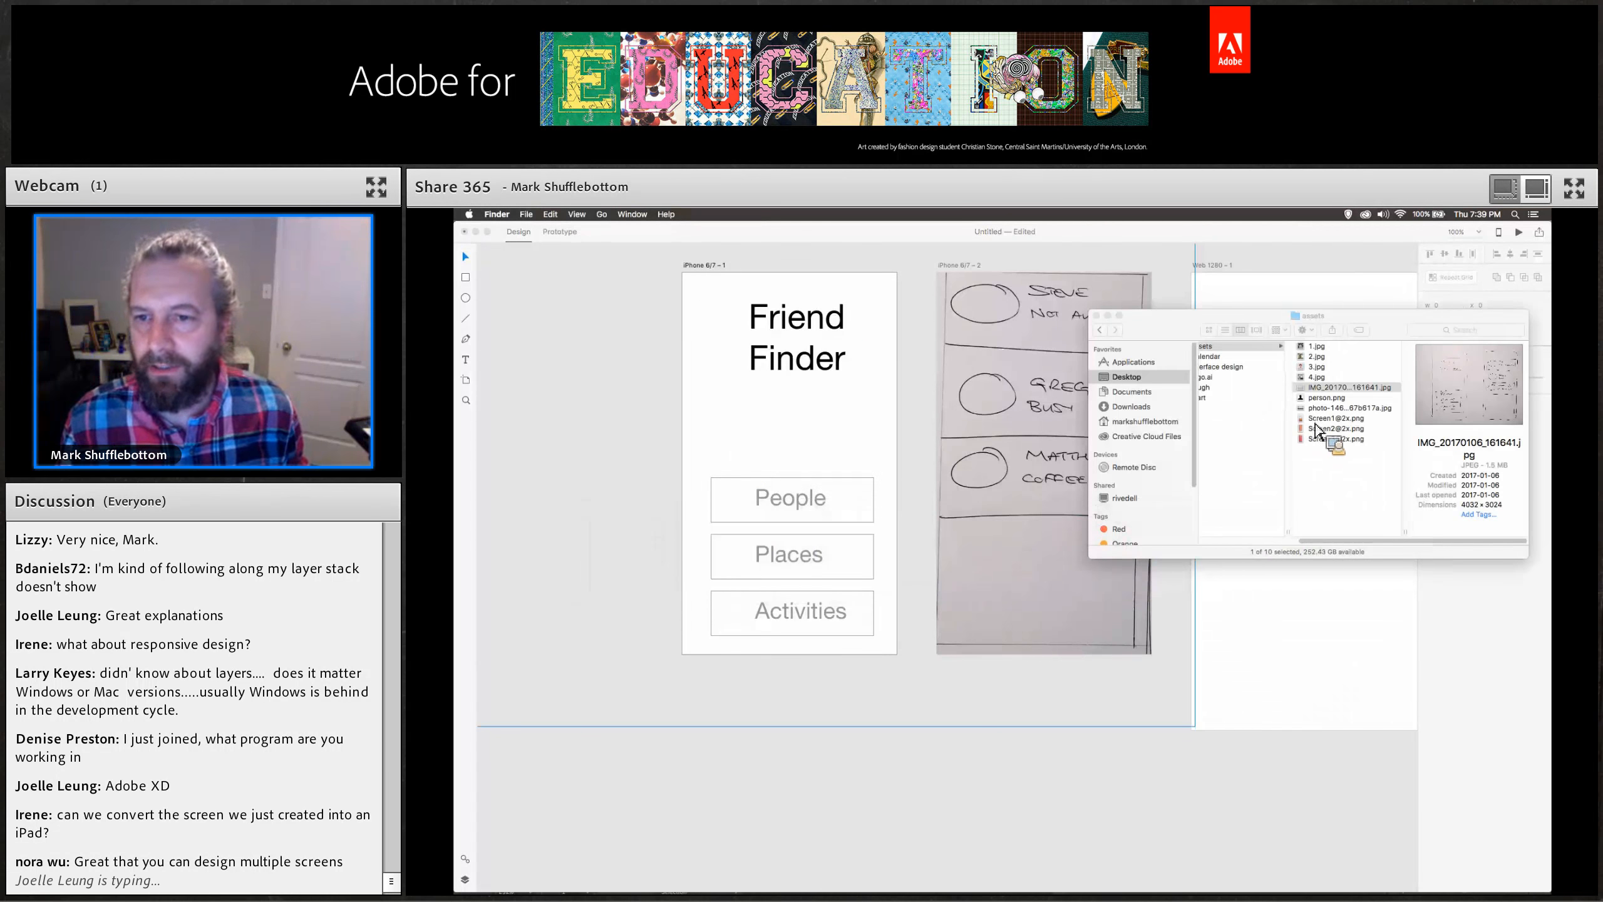
click(1324, 473)
click(1322, 409)
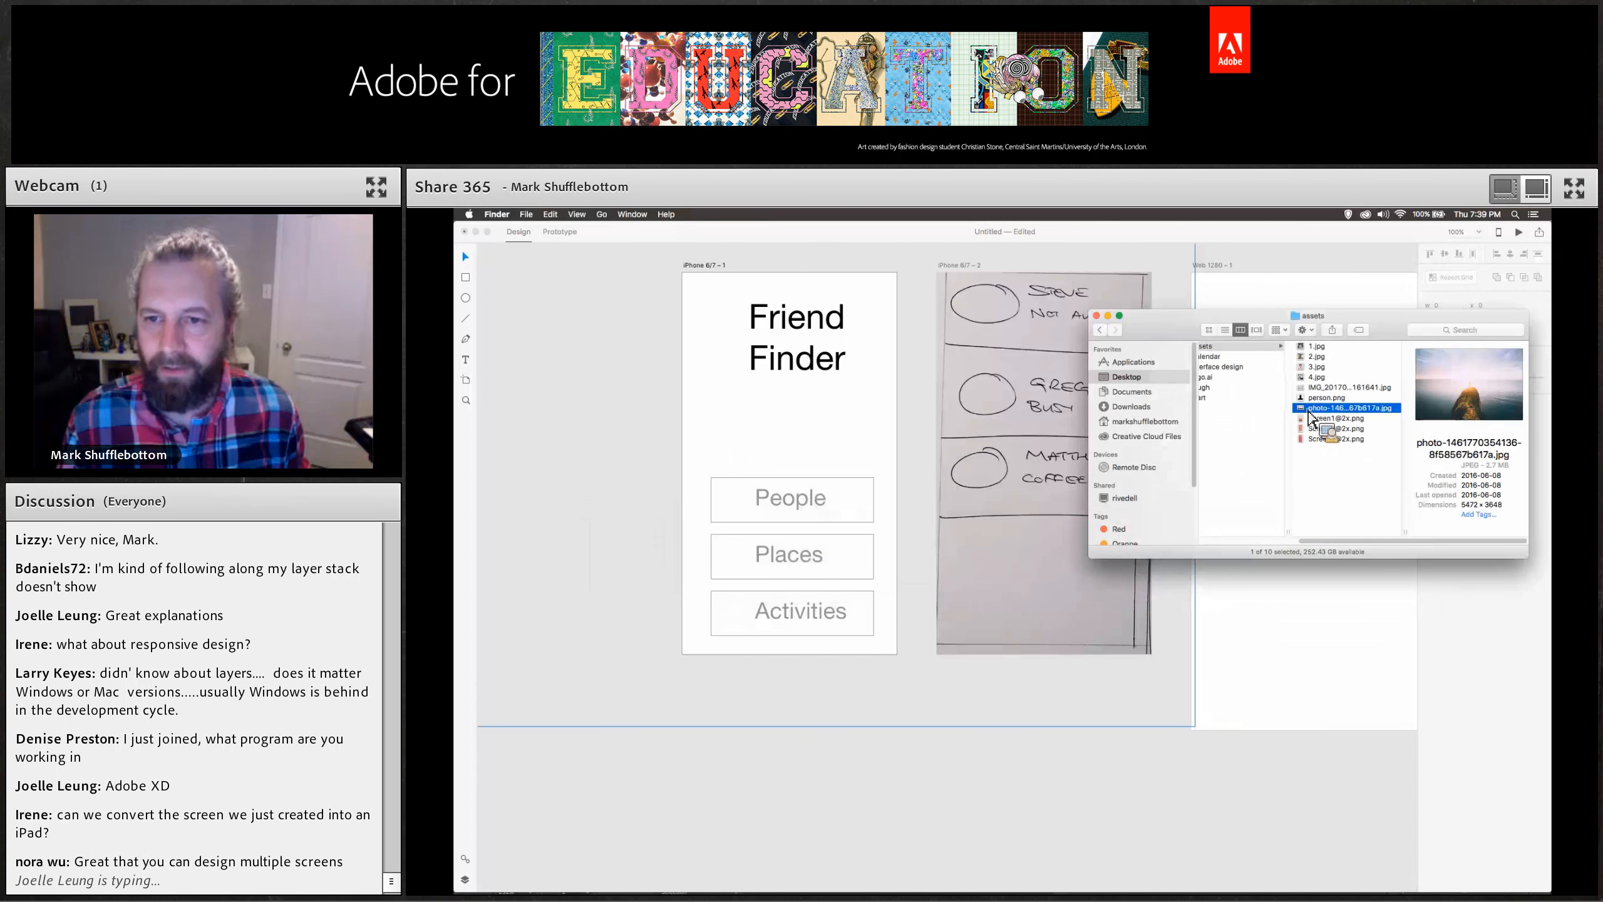
drag(1264, 427, 814, 442)
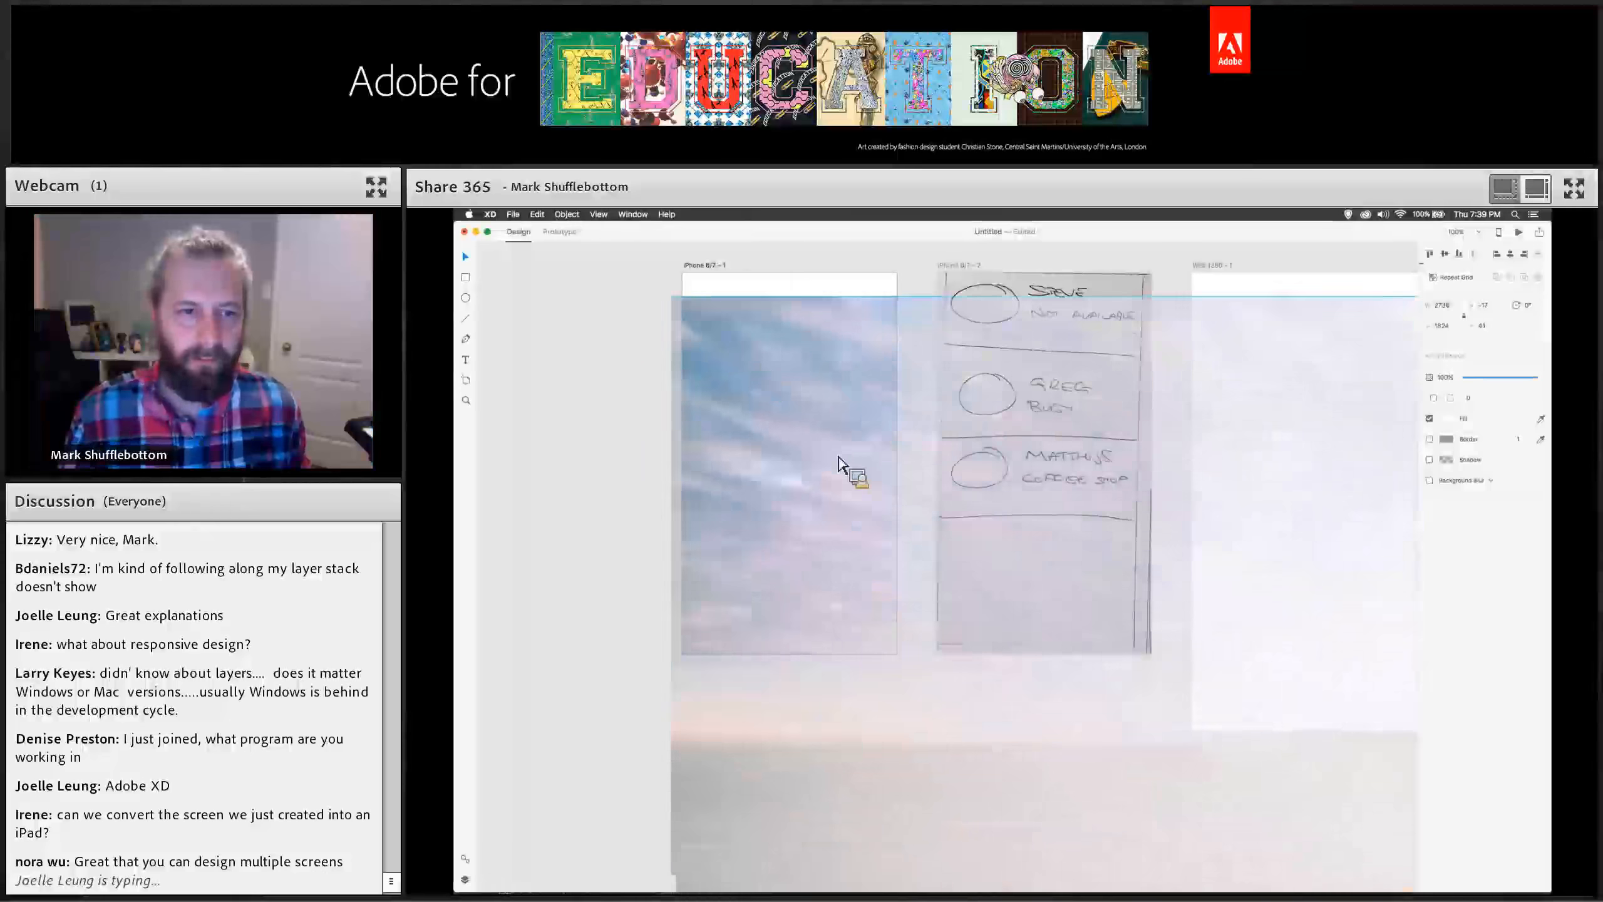
Scale the photo down to cover the Friend Finder artboard and send it behind the title and buttons.
key(super+0)
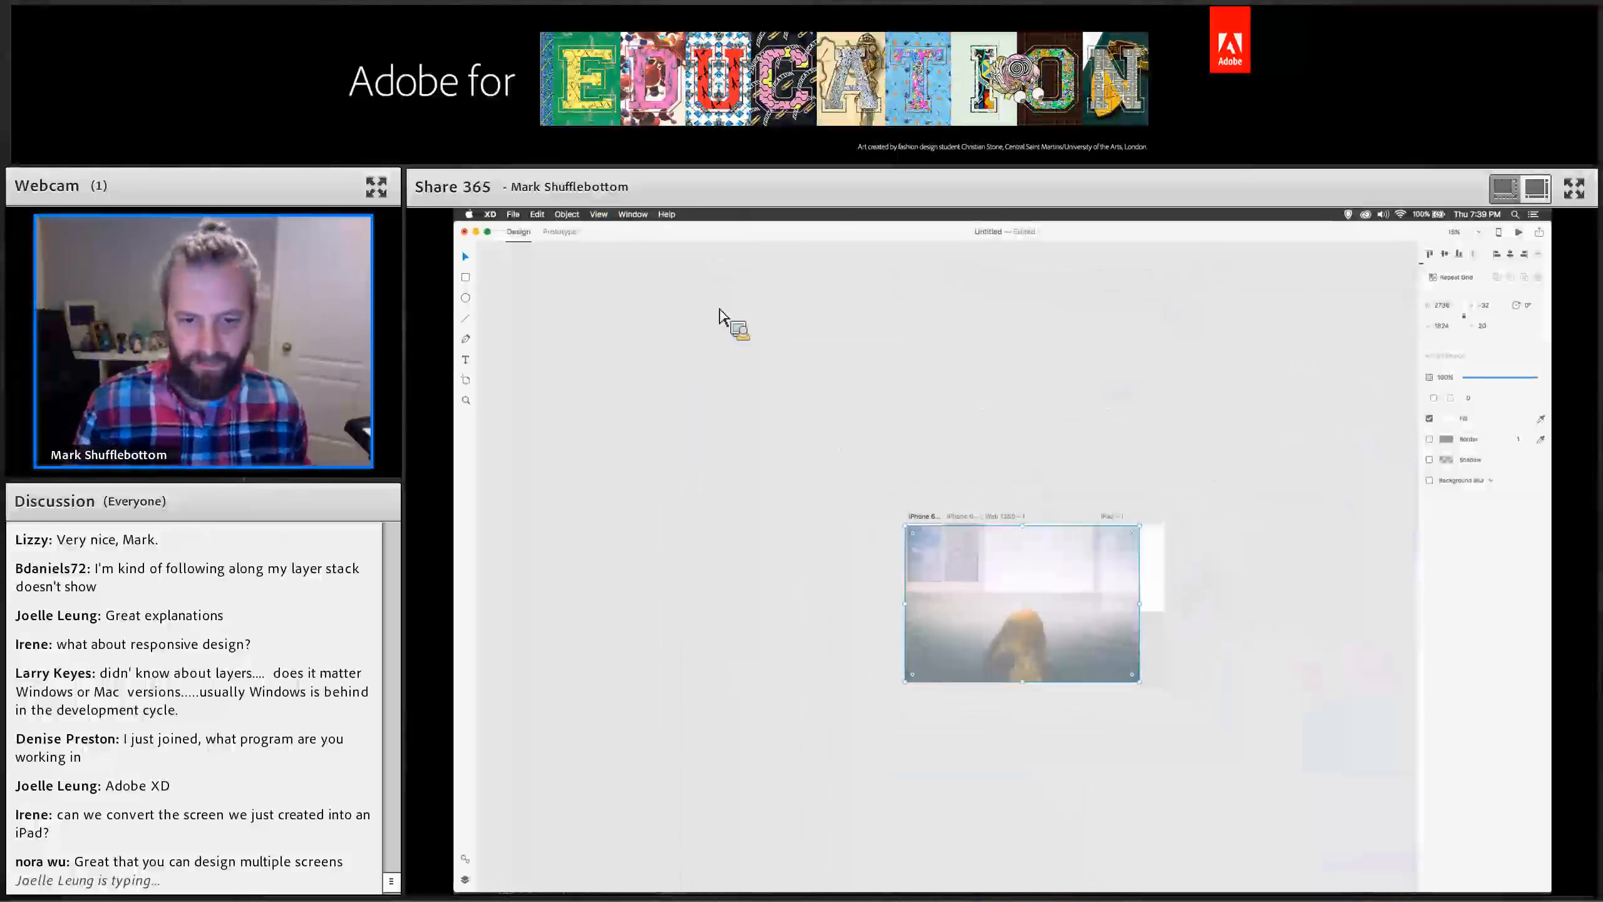
drag(1129, 677, 995, 603)
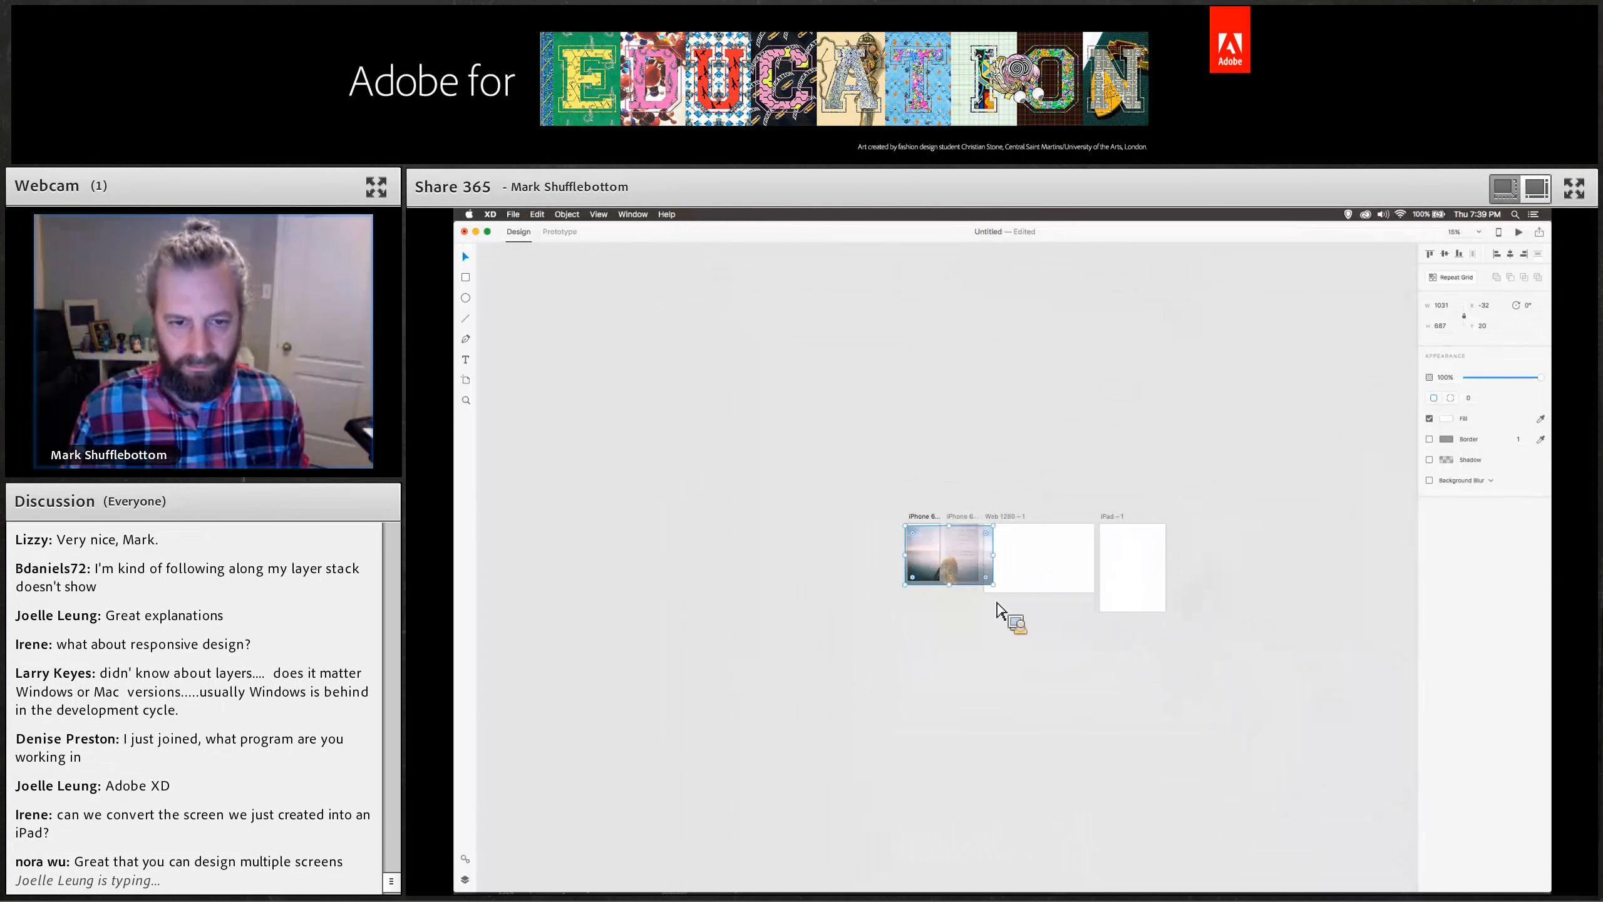
drag(932, 558, 907, 554)
key(super+plus)
key(super+plus)
key(super+plus)
drag(897, 556, 899, 557)
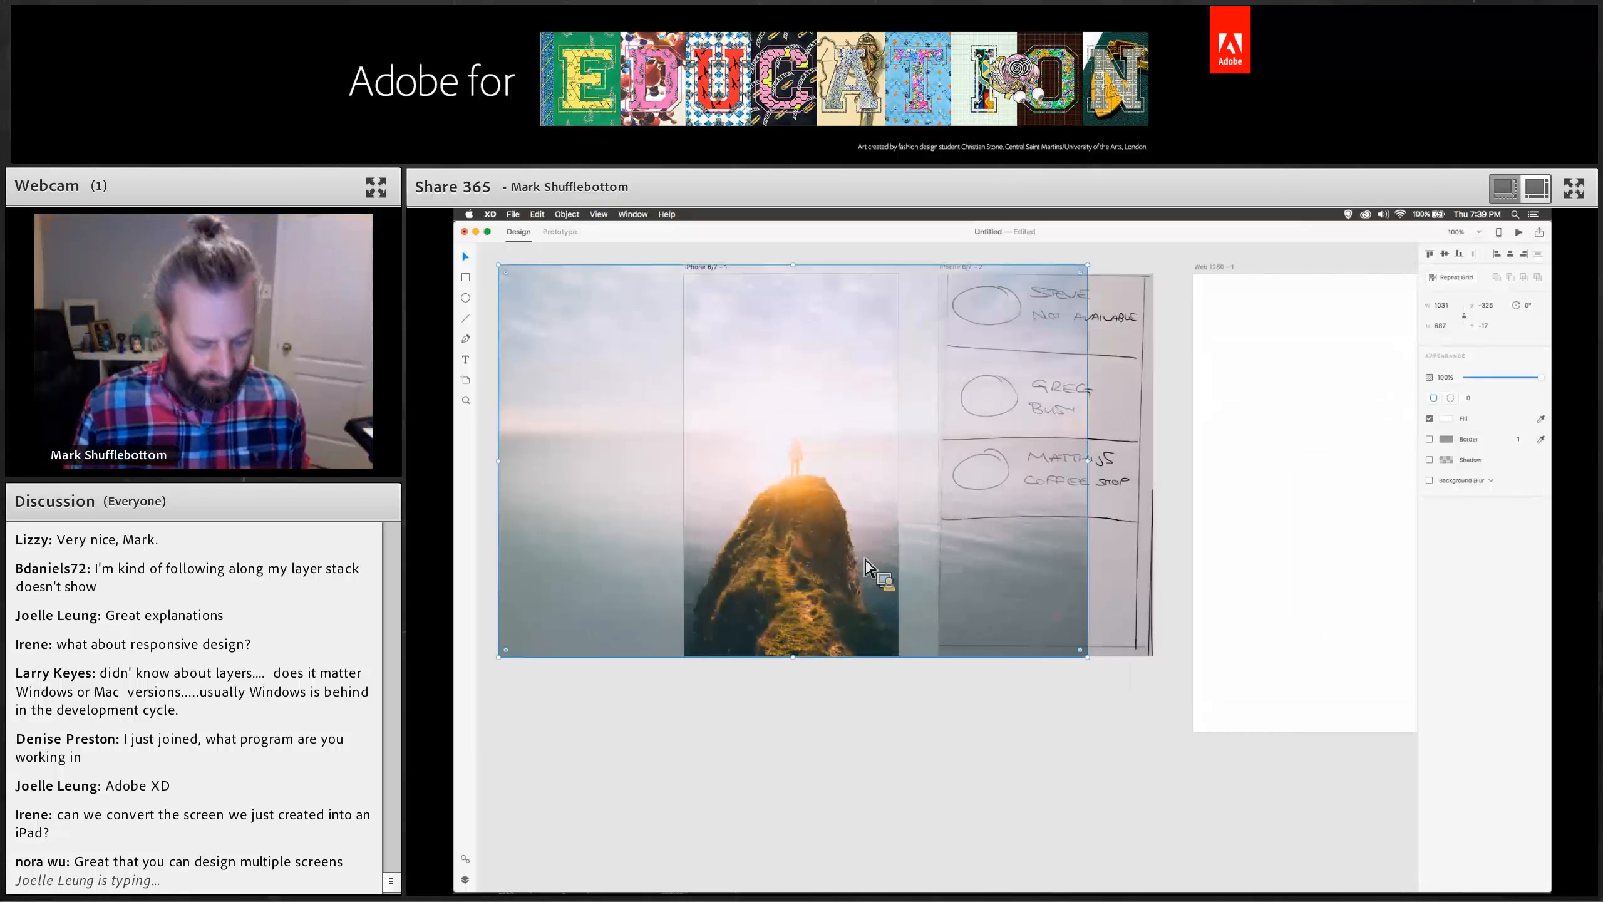
key(super+shift+bracketleft)
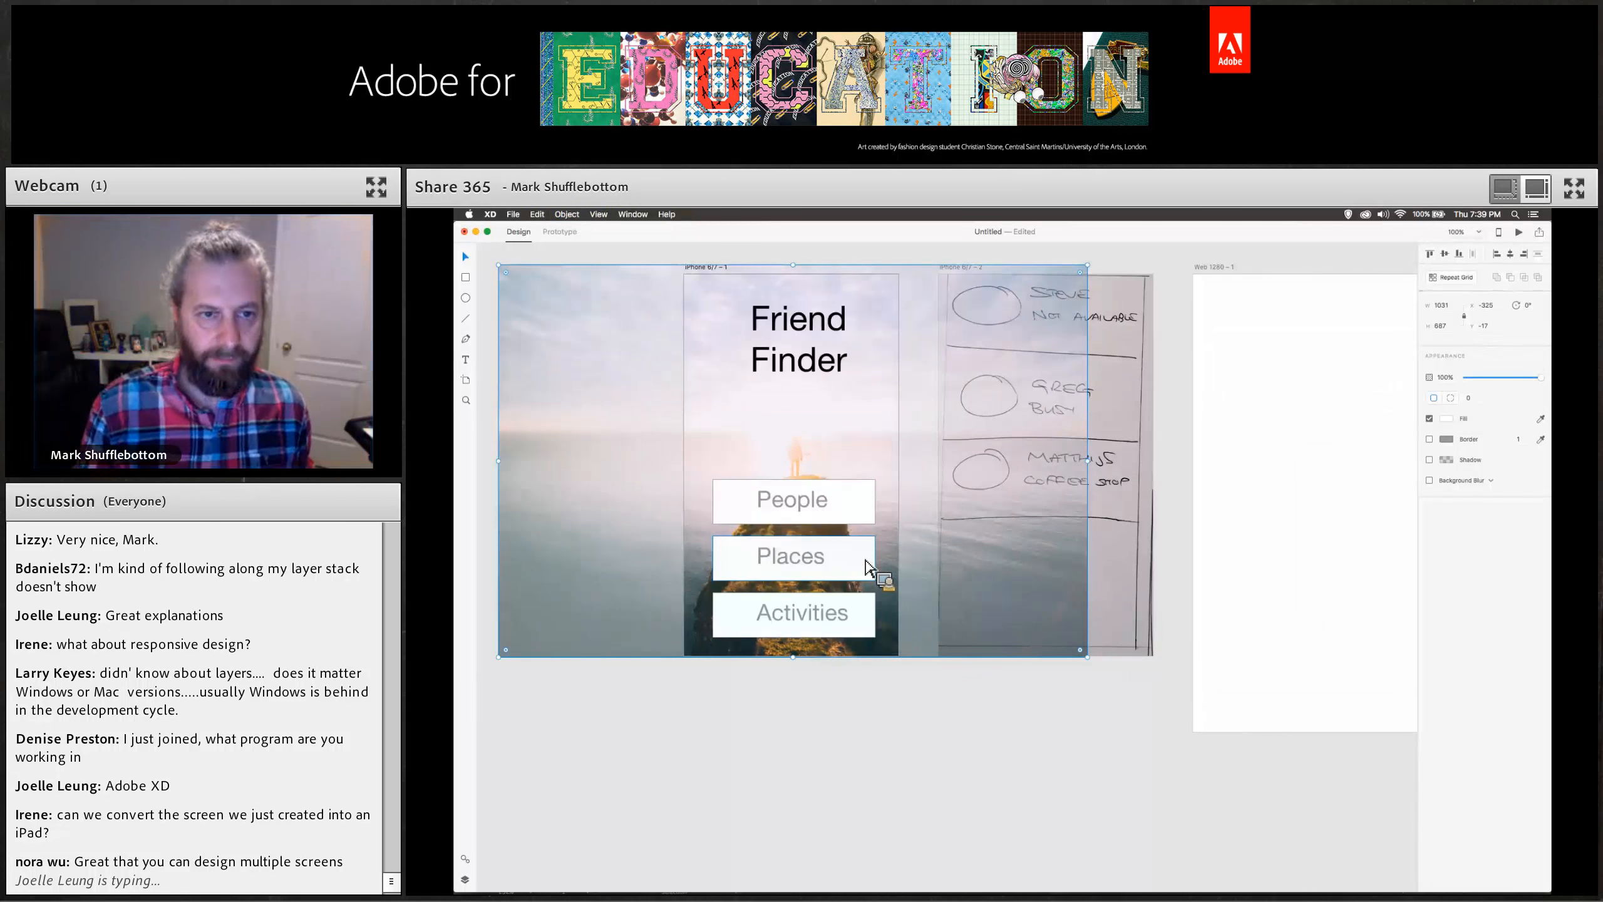
key(Escape)
Delete the word Friend and its line break from the title text, leaving only Finder.
scroll(889, 710, up, 2)
scroll(889, 710, left, 1)
scroll(918, 659, right, 1)
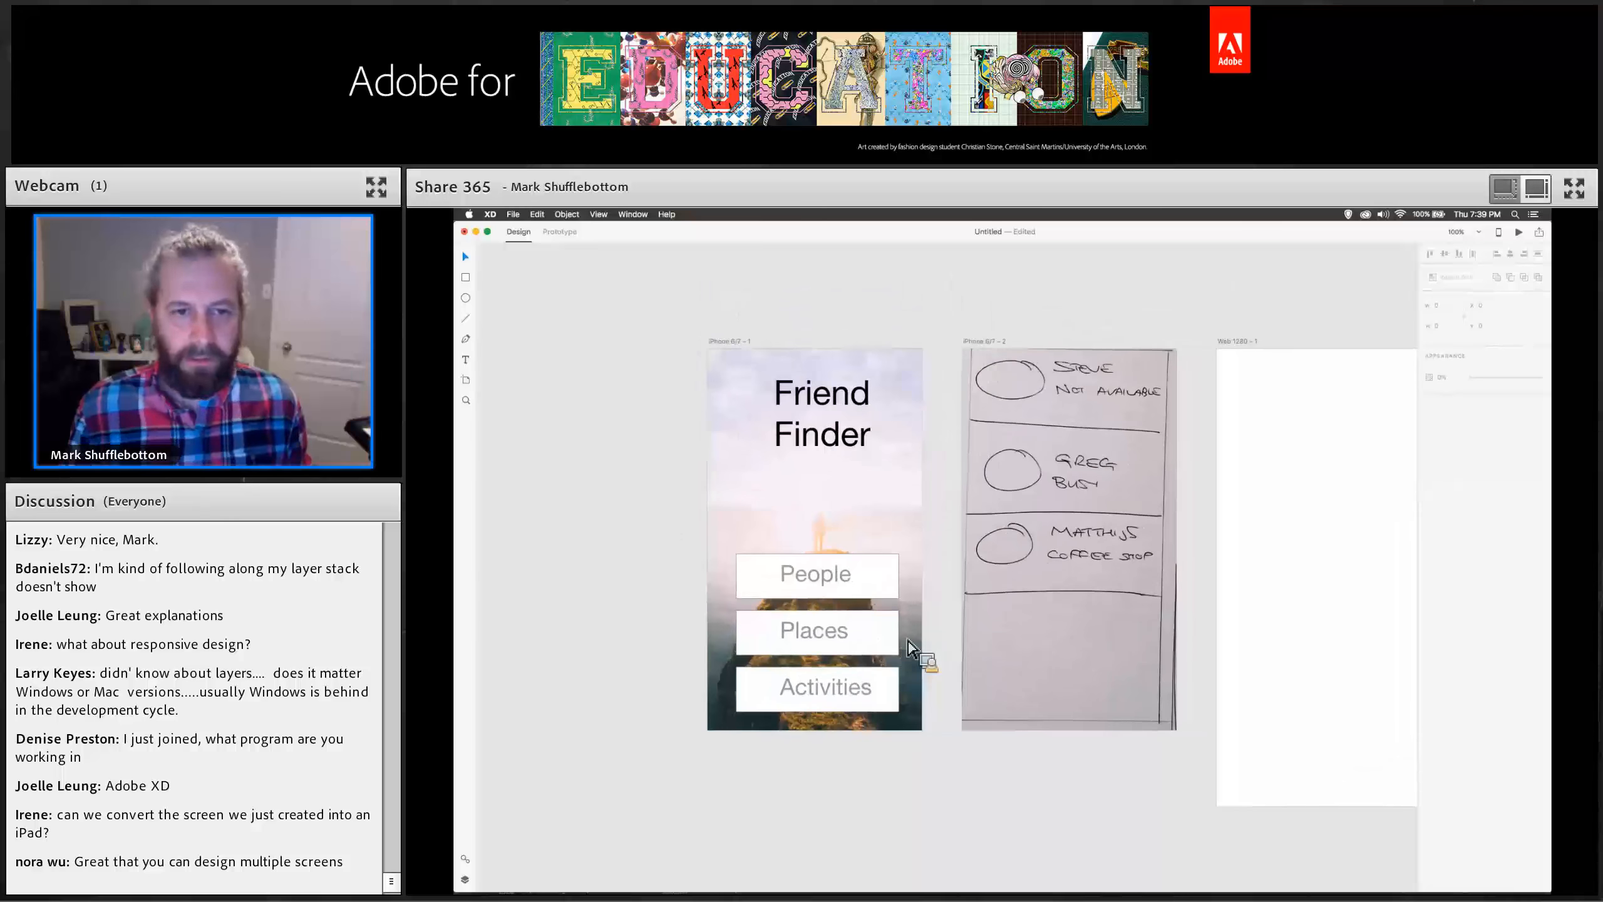
click(812, 435)
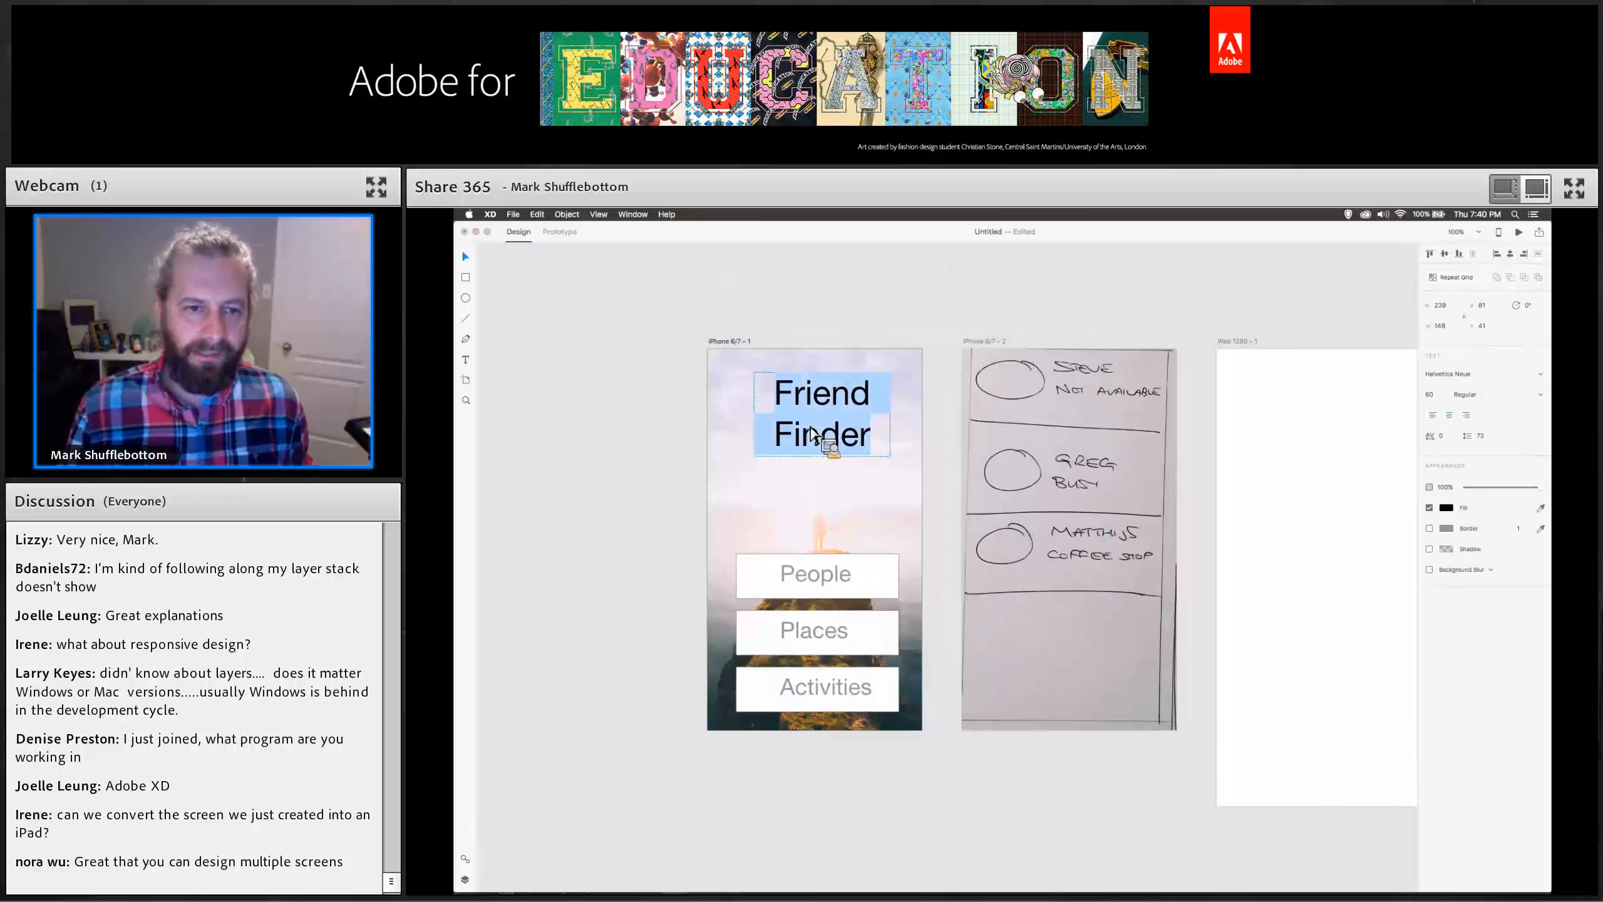
double_click(810, 403)
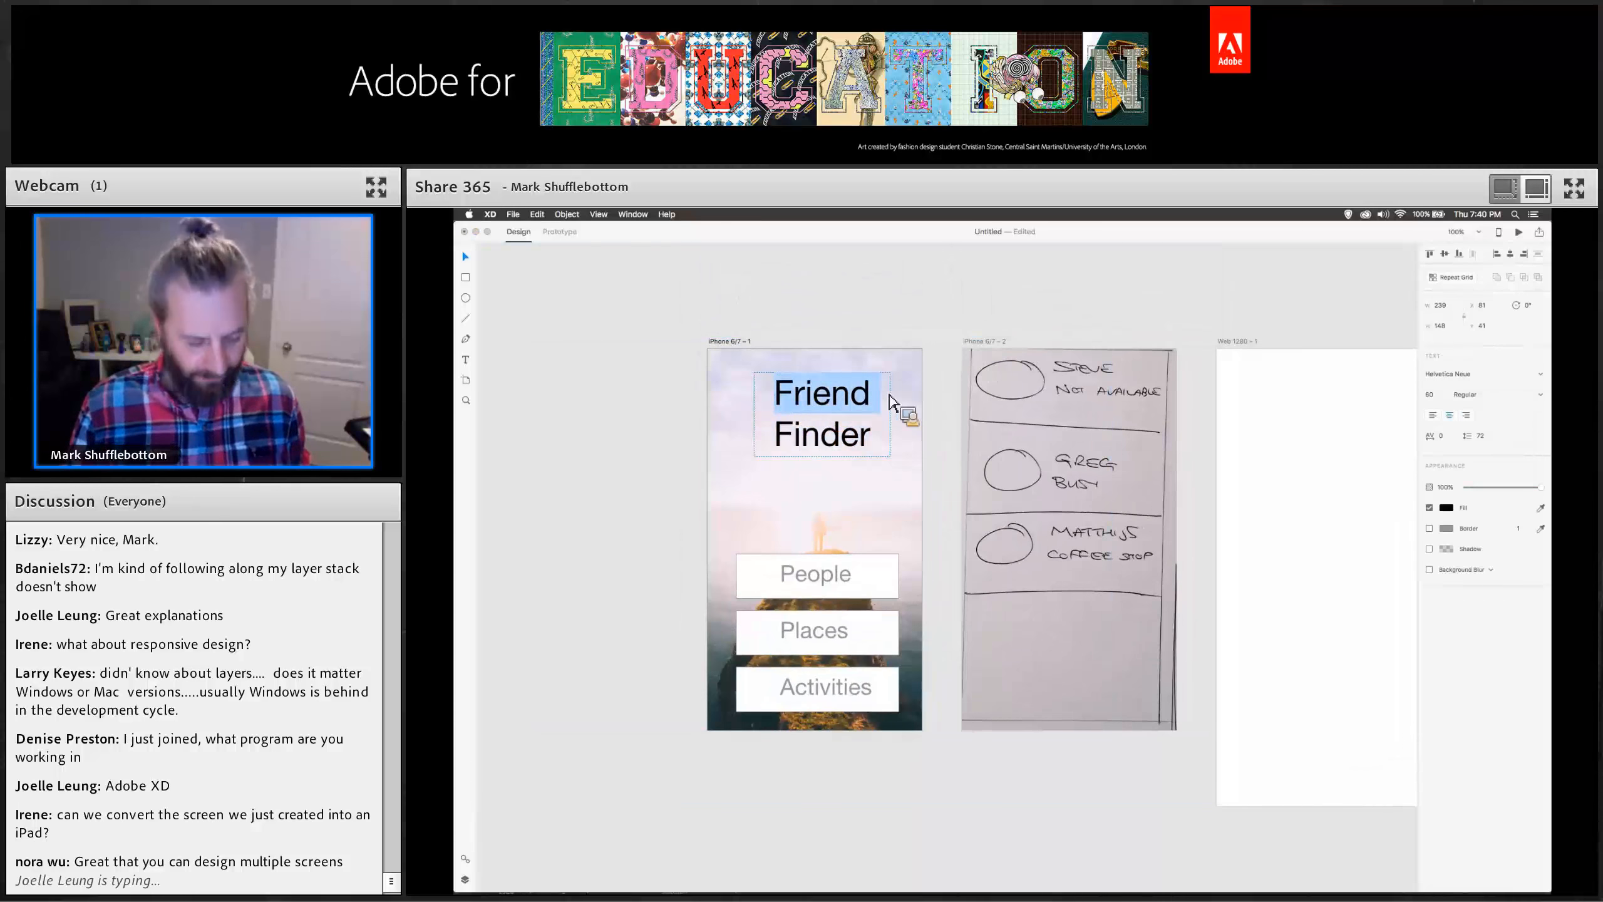
key(BackSpace)
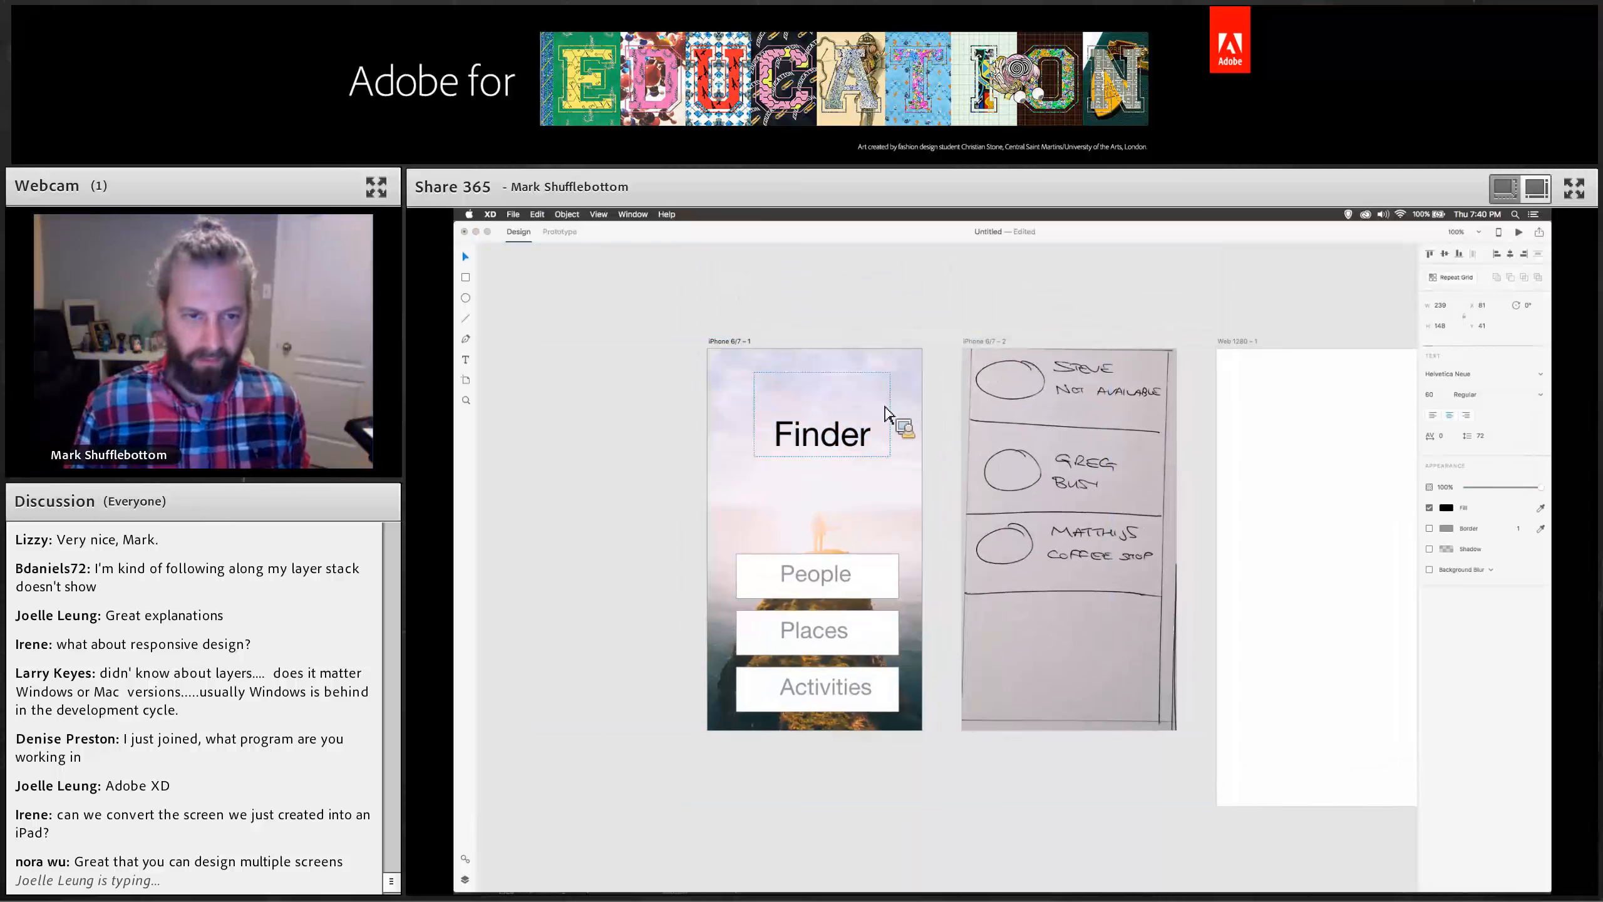
key(BackSpace)
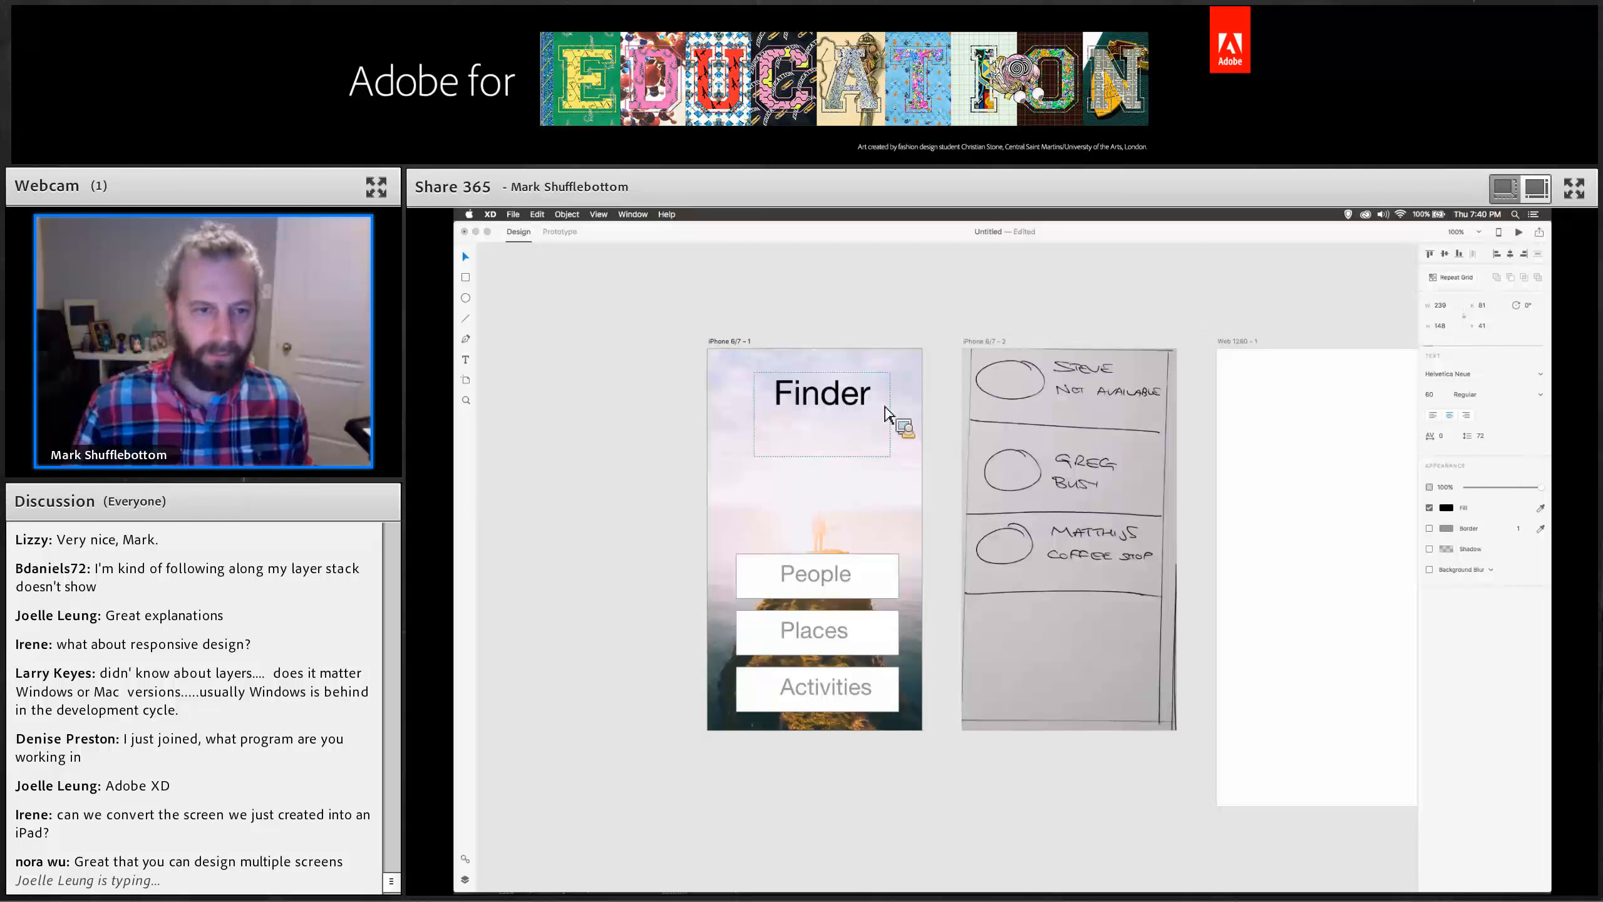
Move the Finder text lower and add a separate Friend text object positioned above it.
click(465, 257)
mouse_move(822, 456)
mouse_down()
mouse_move(820, 414)
mouse_move(822, 461)
mouse_up()
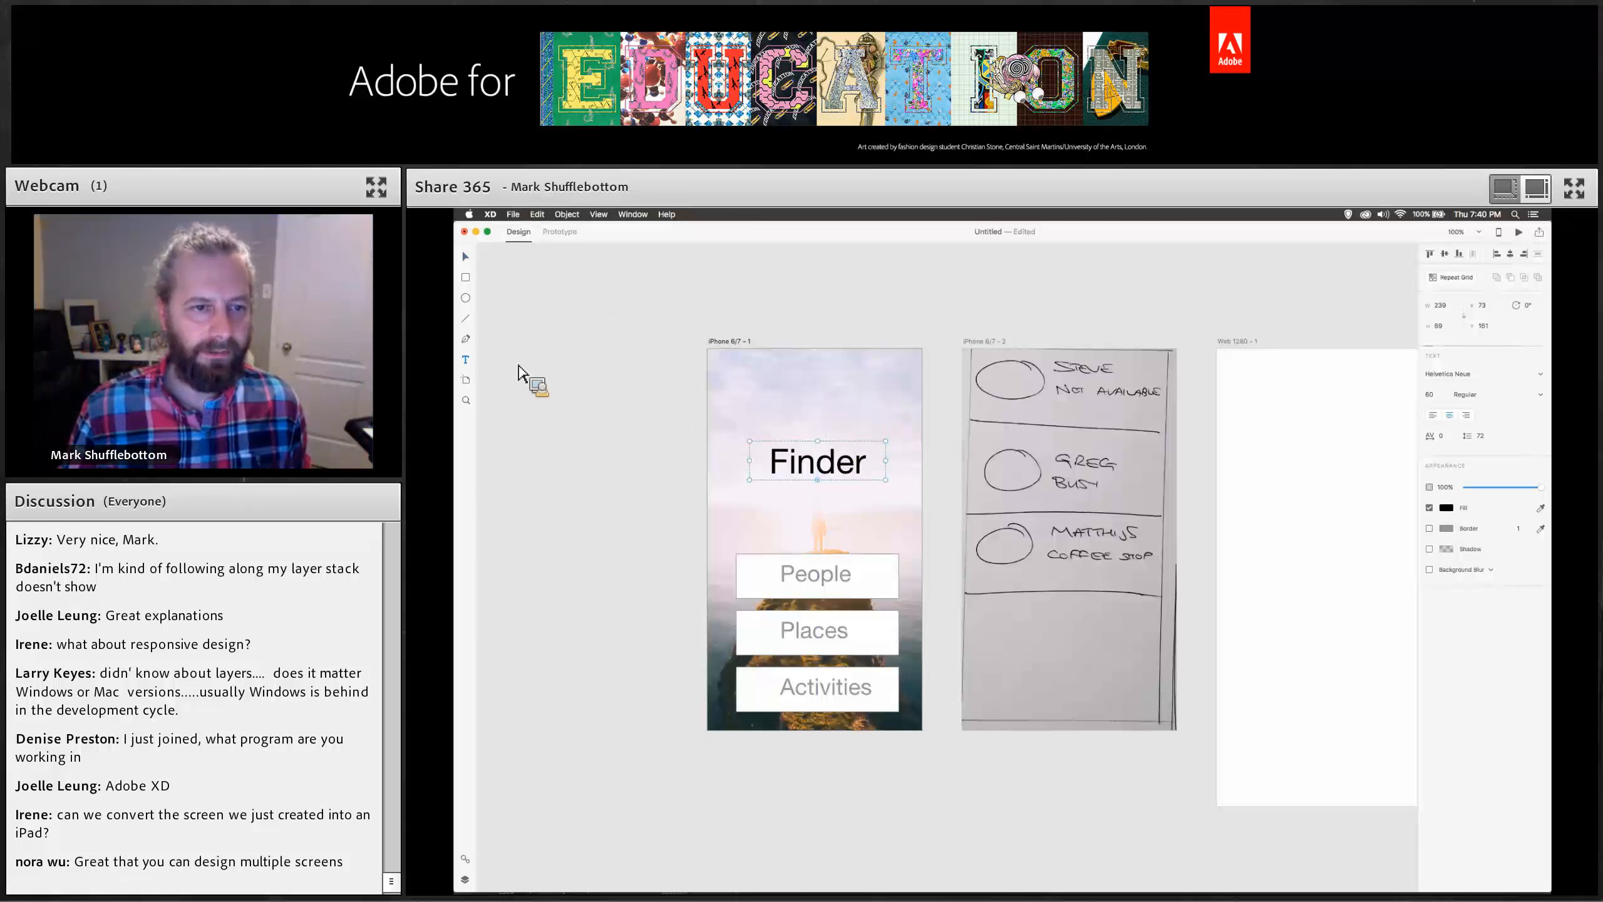
click(603, 382)
text(Friend)
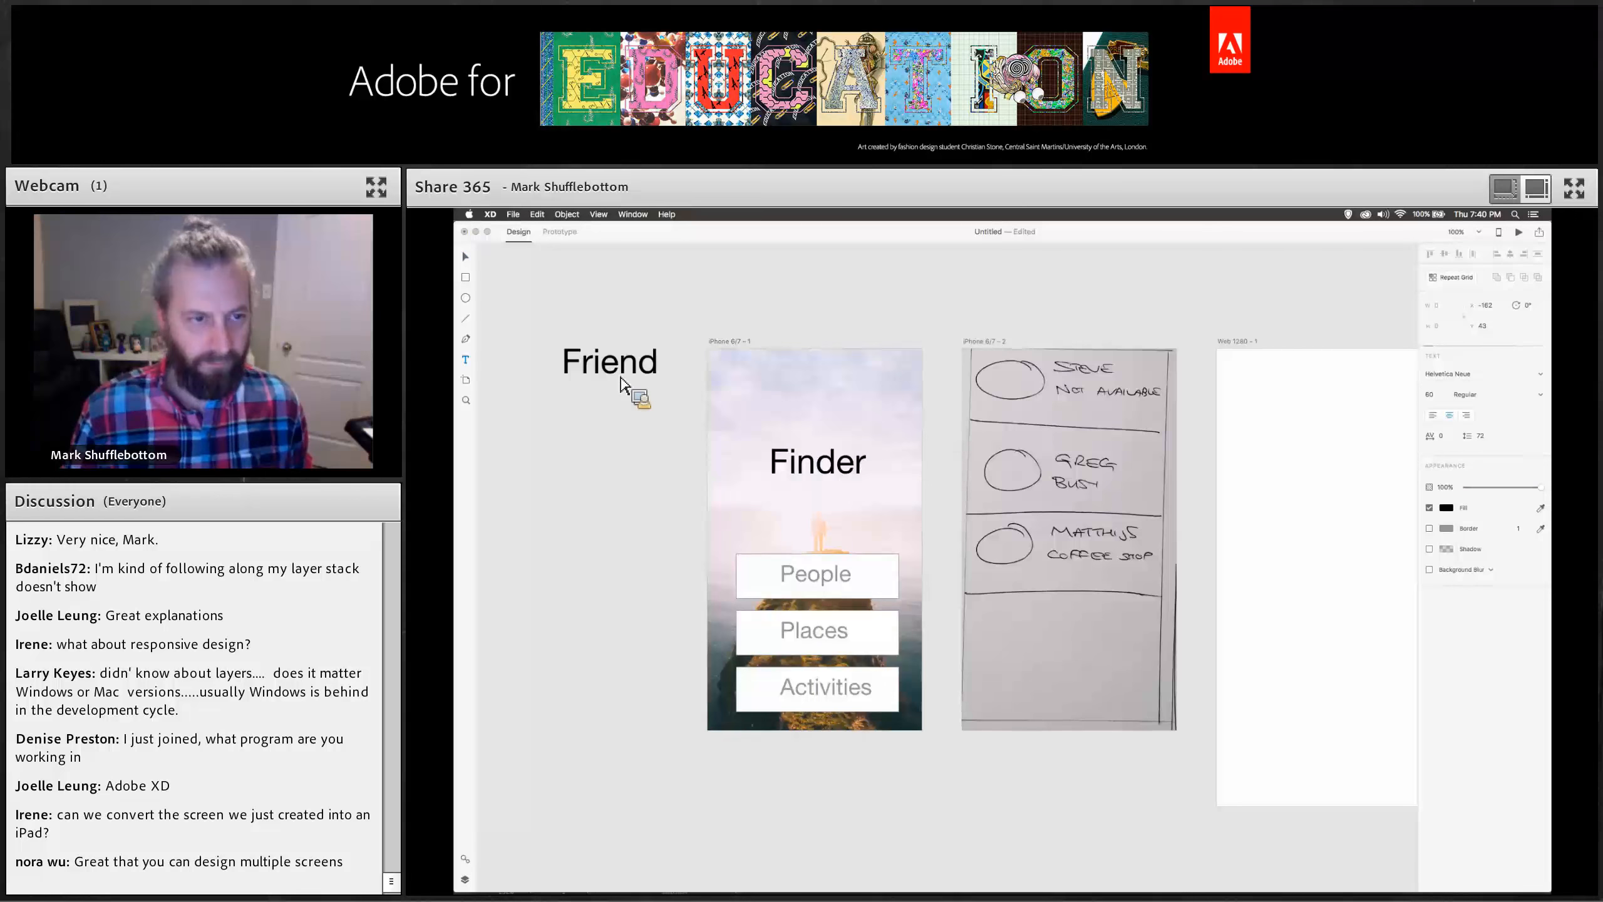
click(465, 257)
drag(578, 362, 800, 393)
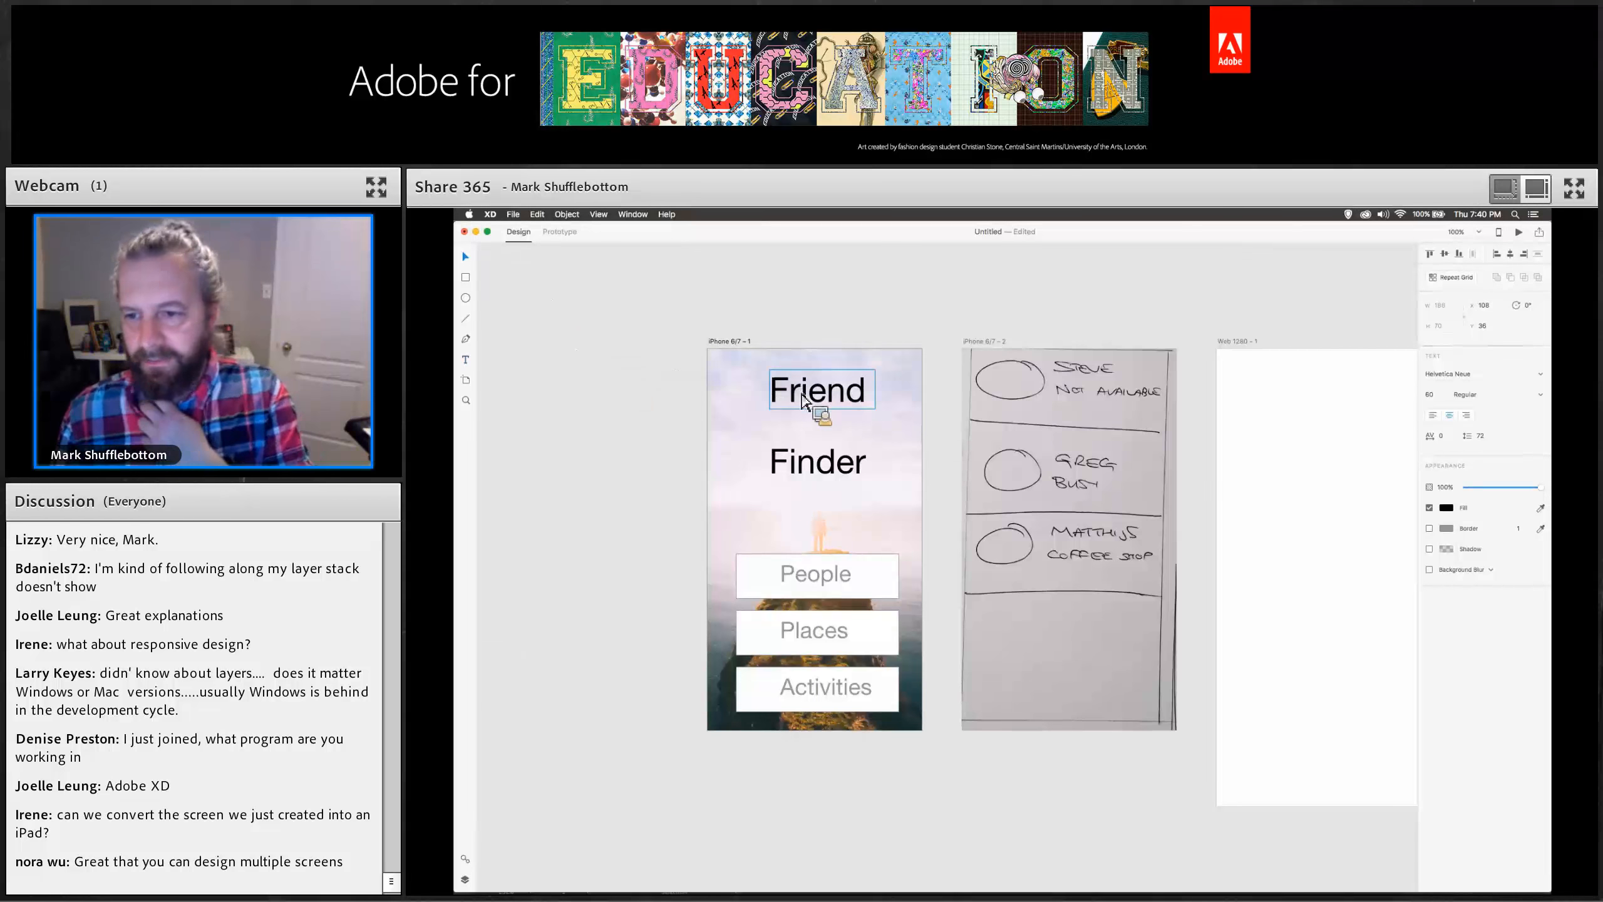
Color the Friend text pink and set its font to SignPainter, nudging it into place.
click(1448, 507)
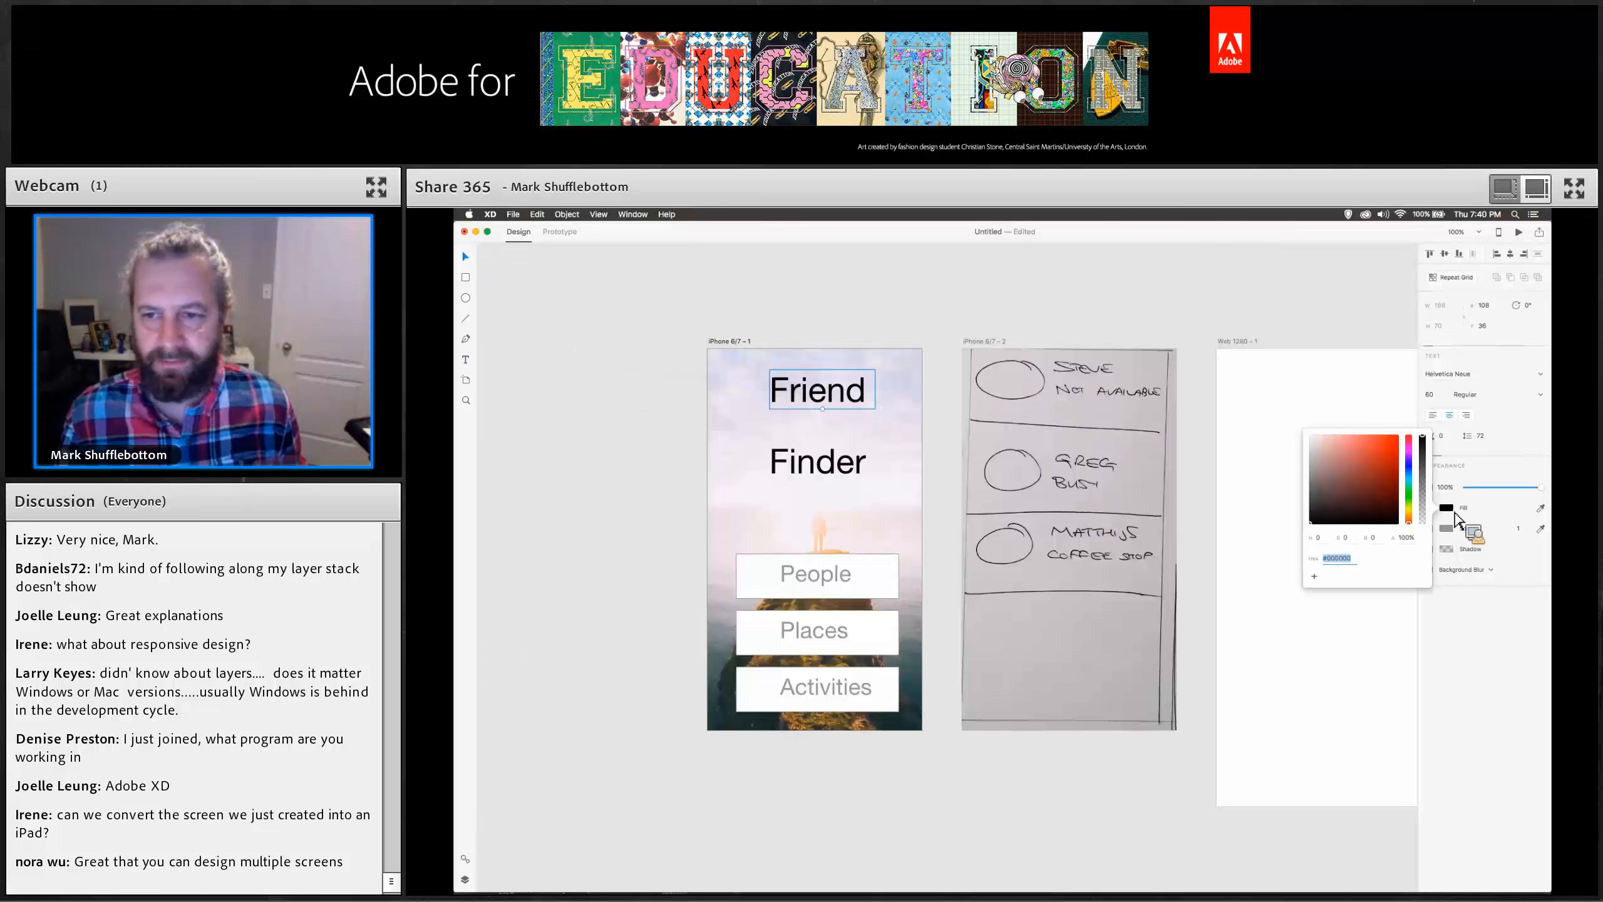
mouse_move(1409, 477)
mouse_down()
mouse_move(1417, 456)
mouse_move(1366, 445)
mouse_up()
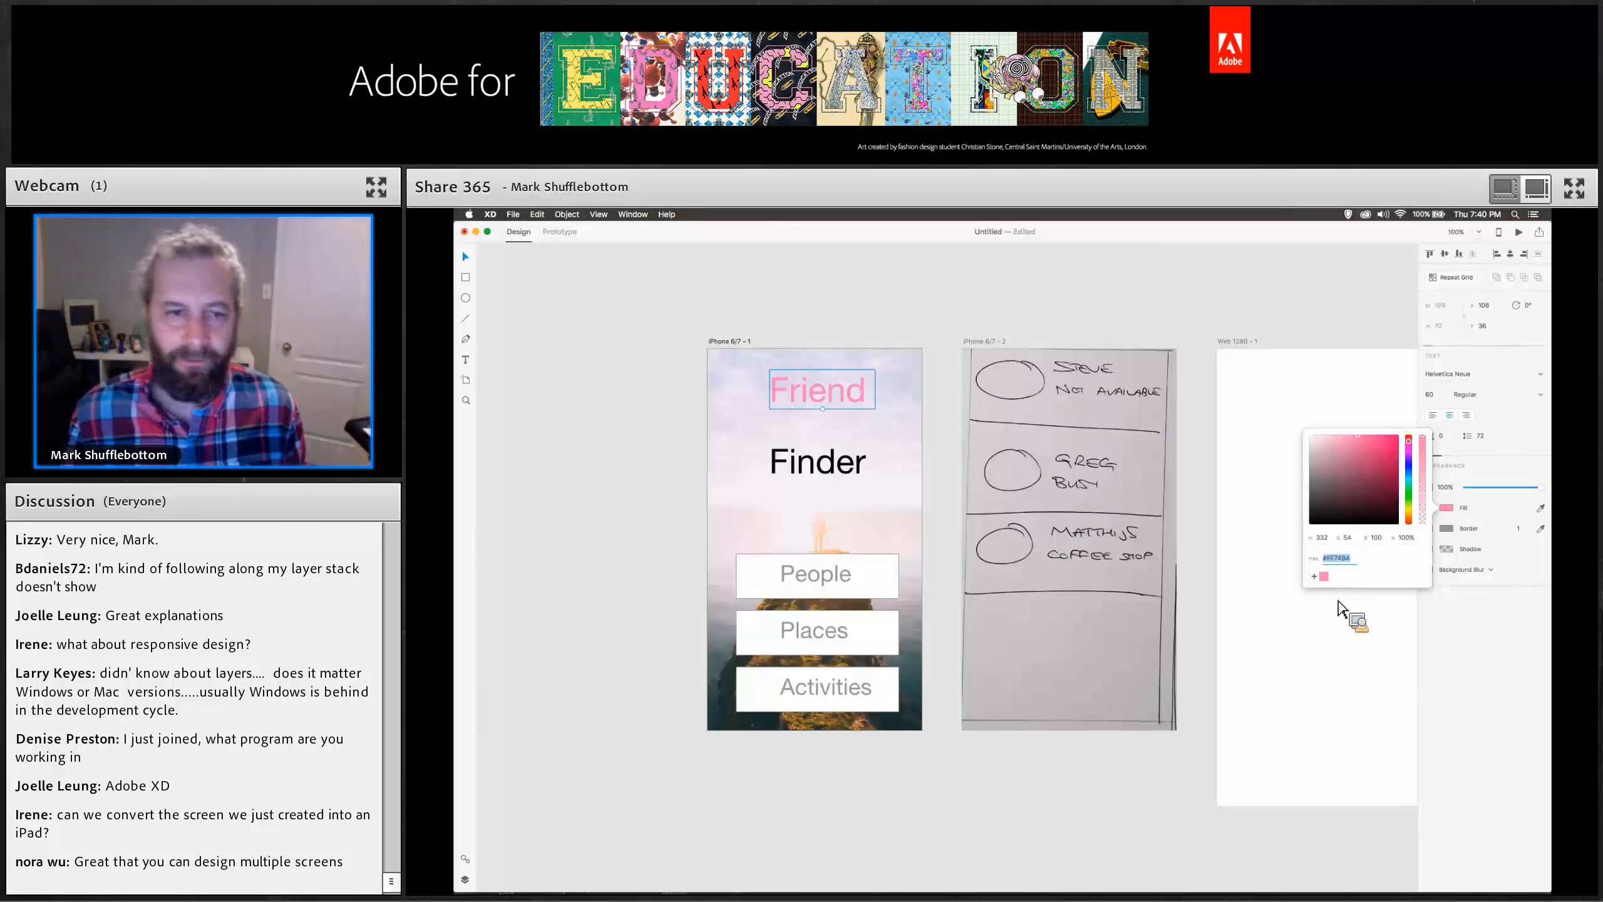
click(1016, 426)
click(1467, 377)
text(Si)
text(gnPainter)
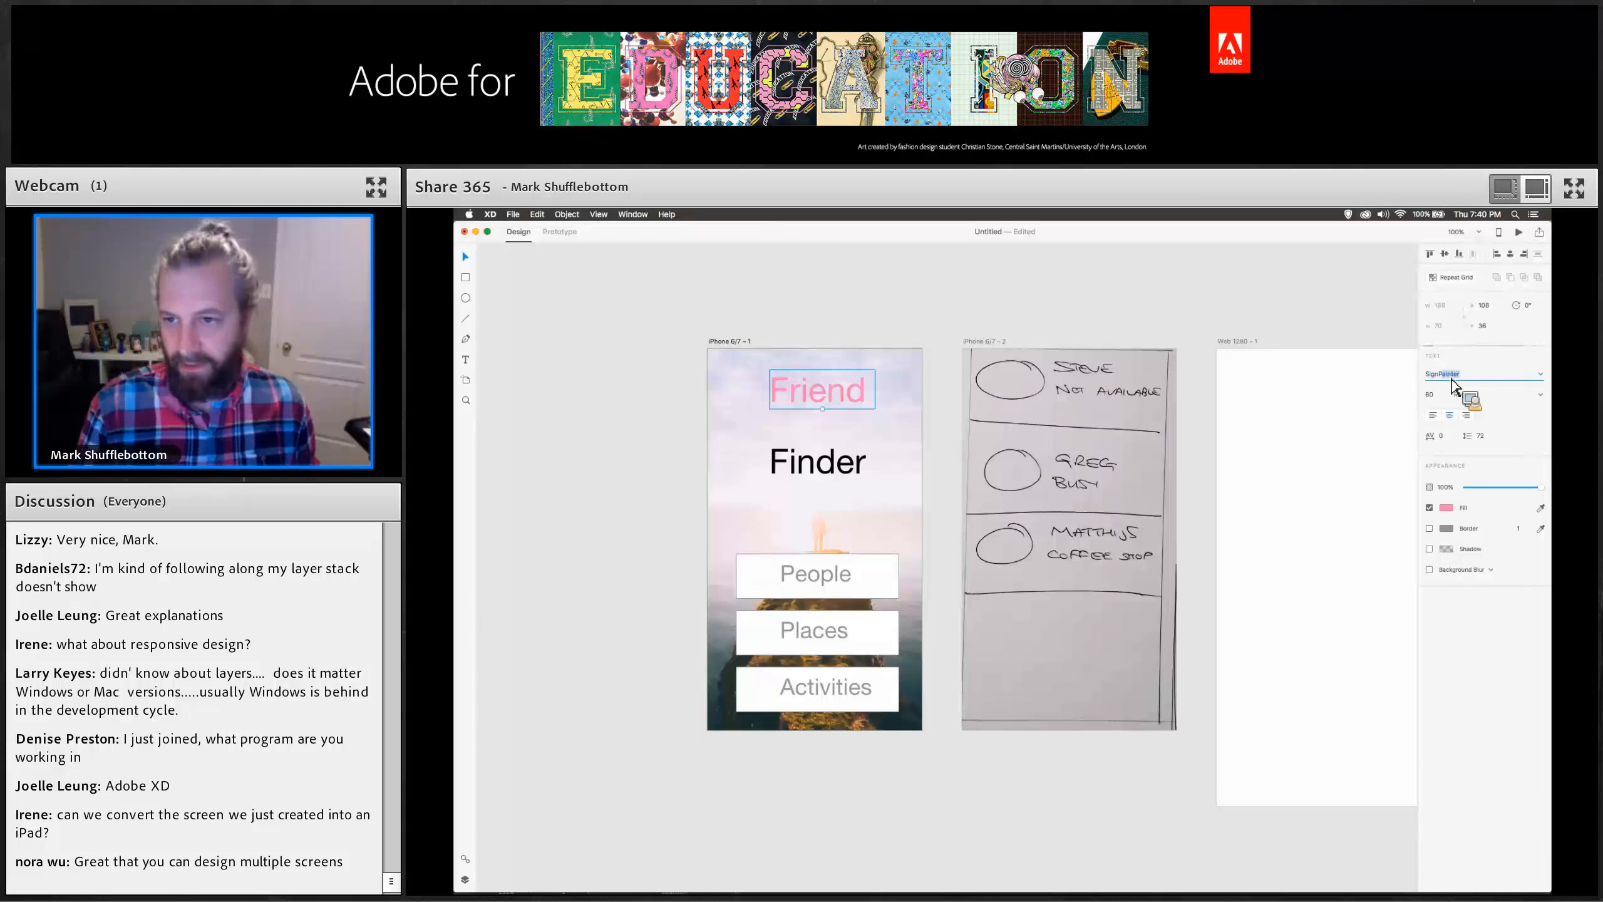
key(Return)
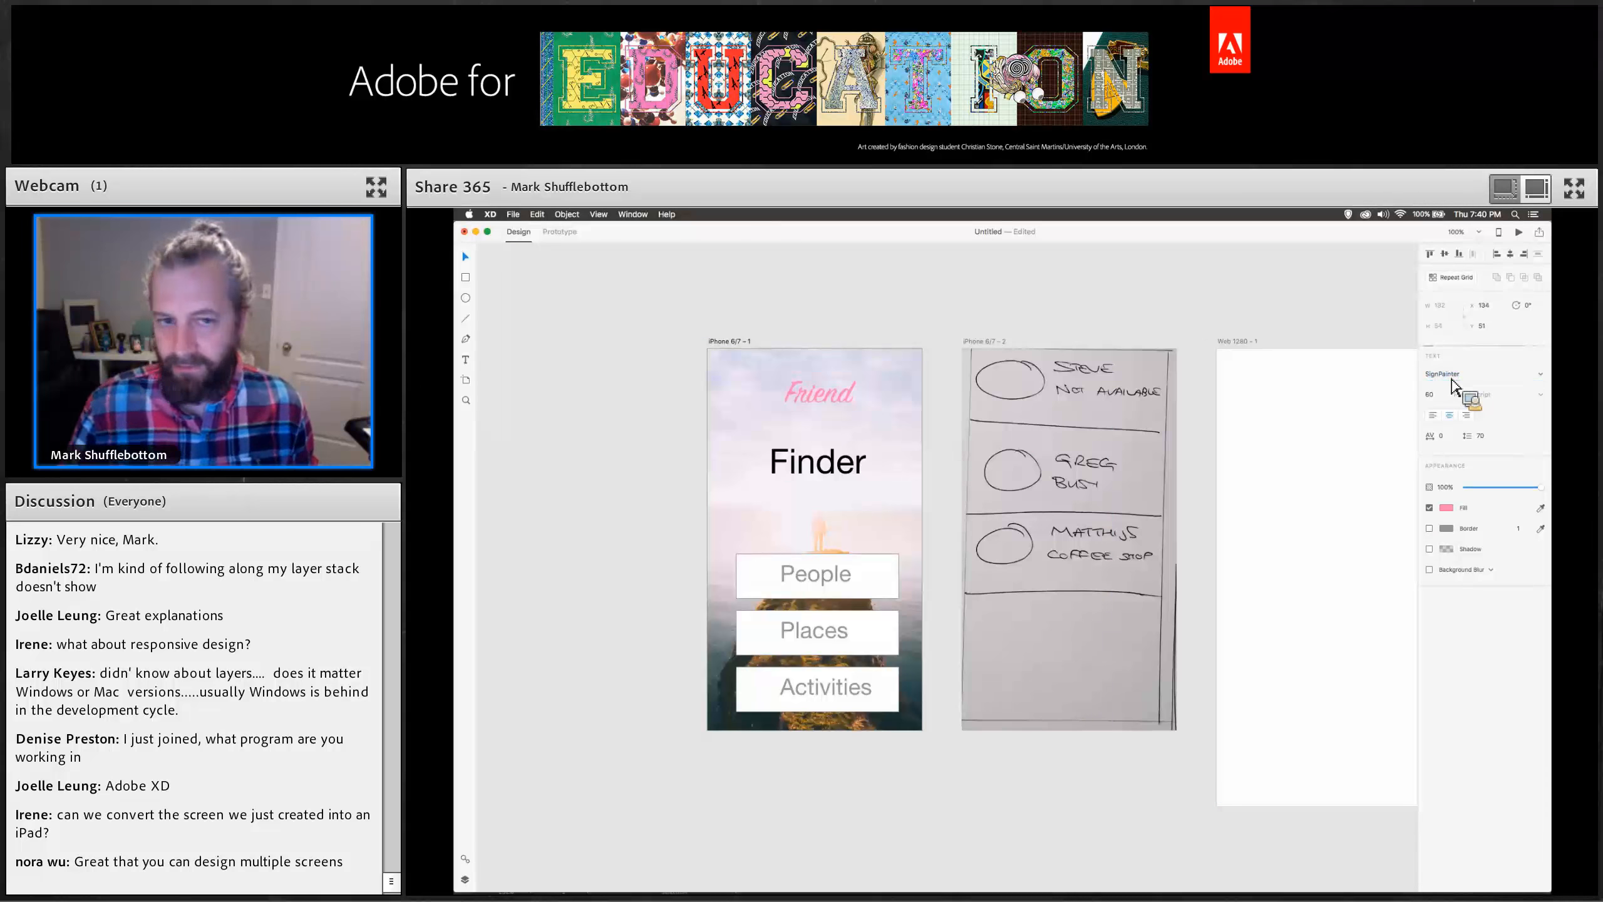
drag(828, 407, 821, 403)
Set the Finder title's font to Intro Inline at size 80.
click(855, 470)
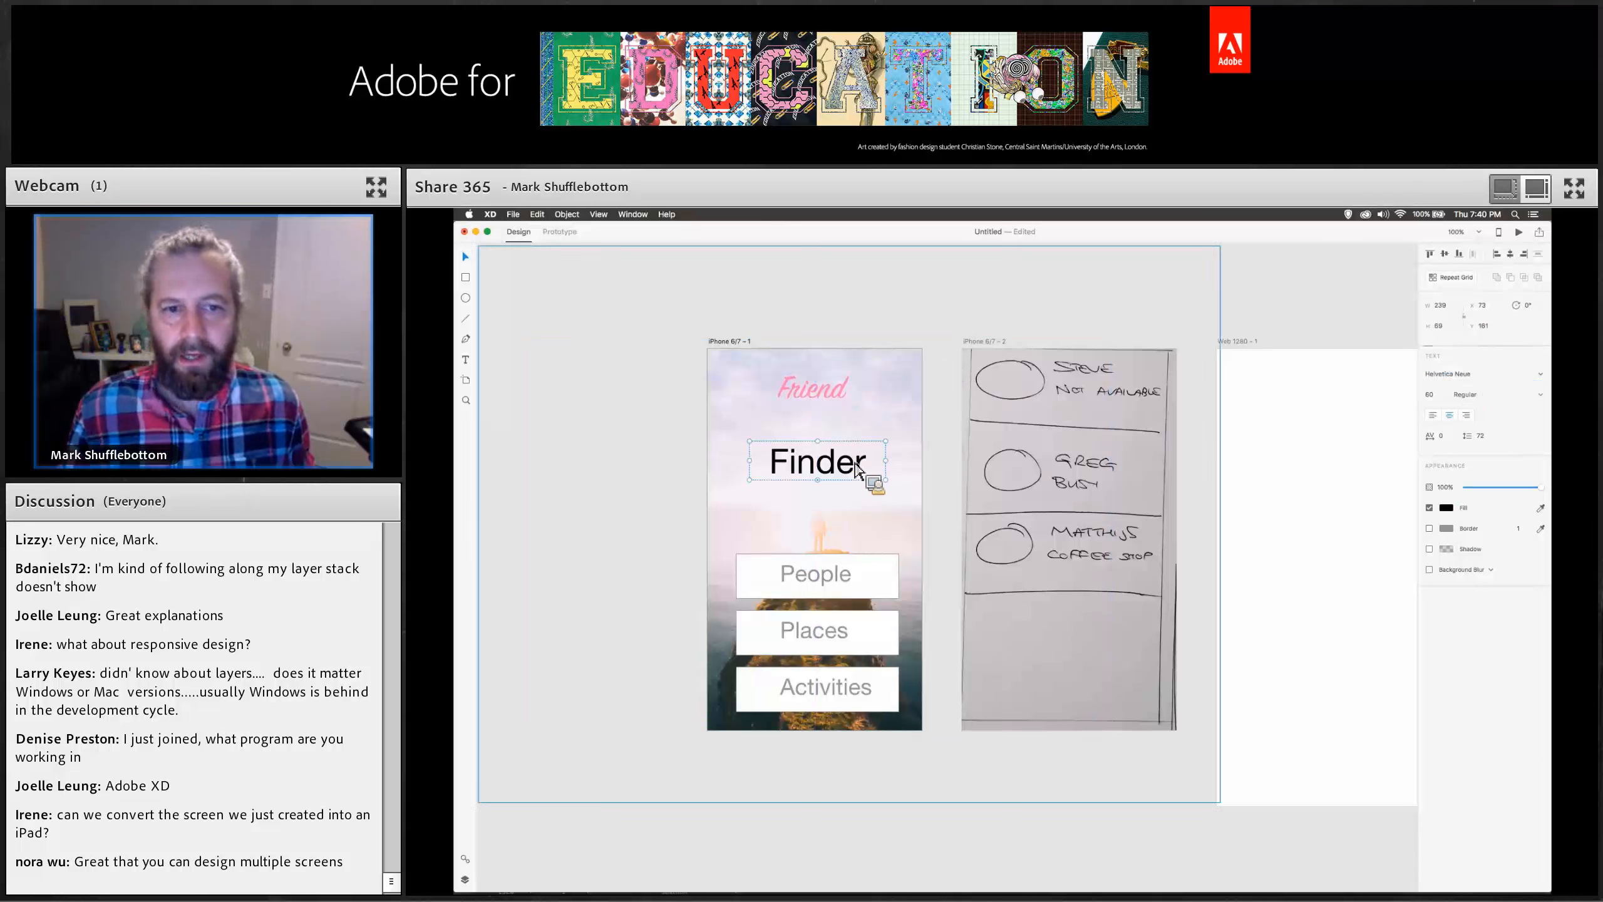
click(1445, 378)
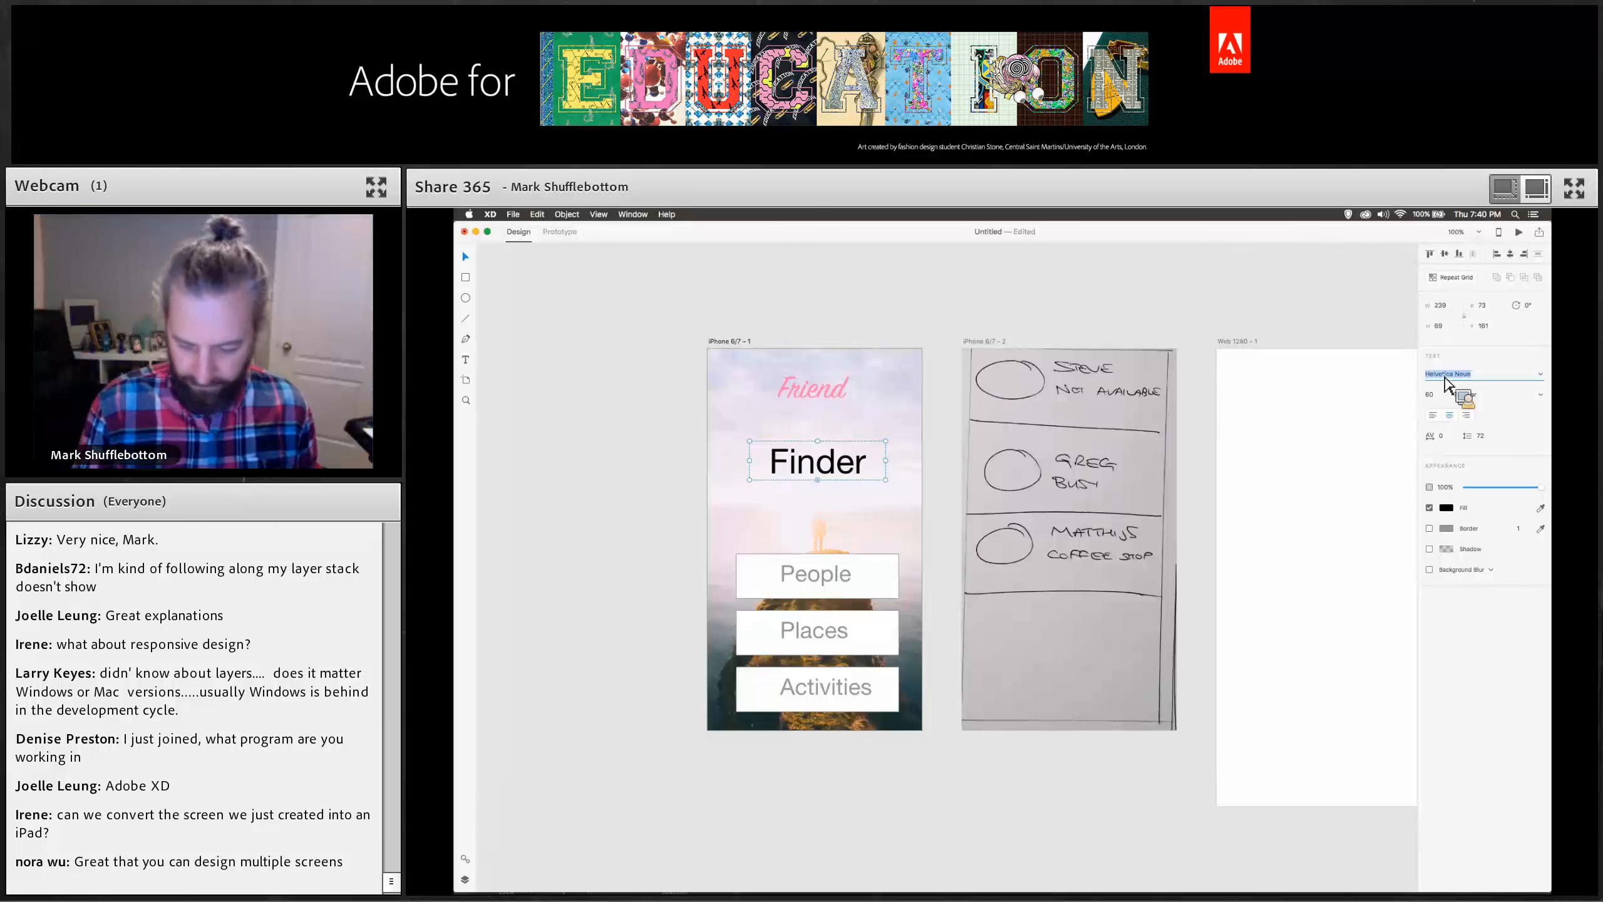
text(Intro Inline)
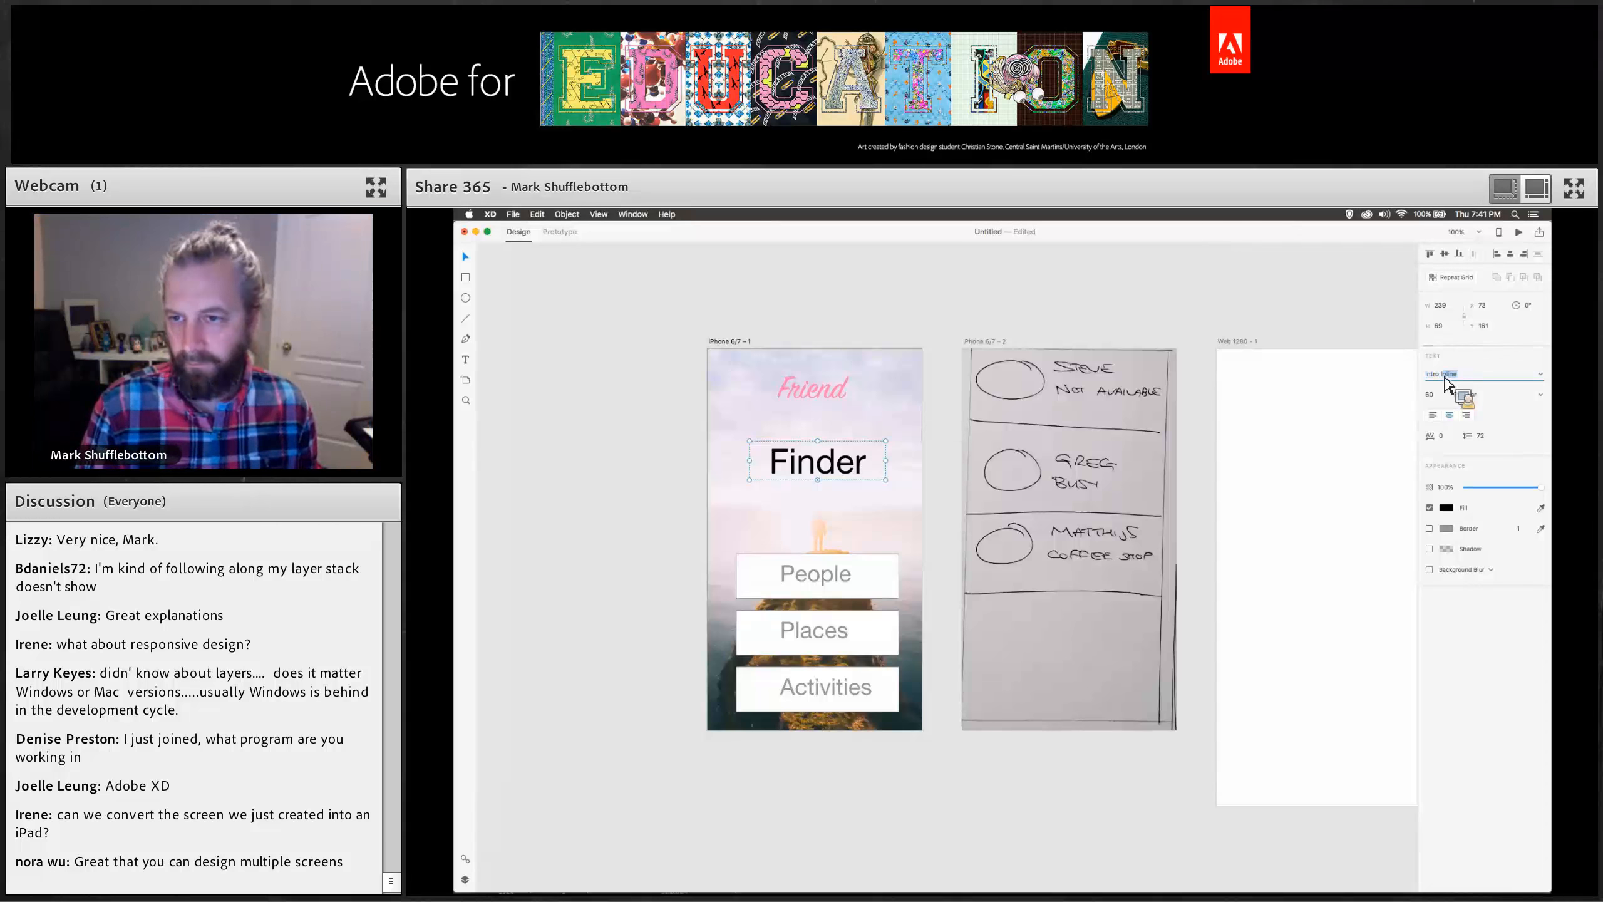
key(Return)
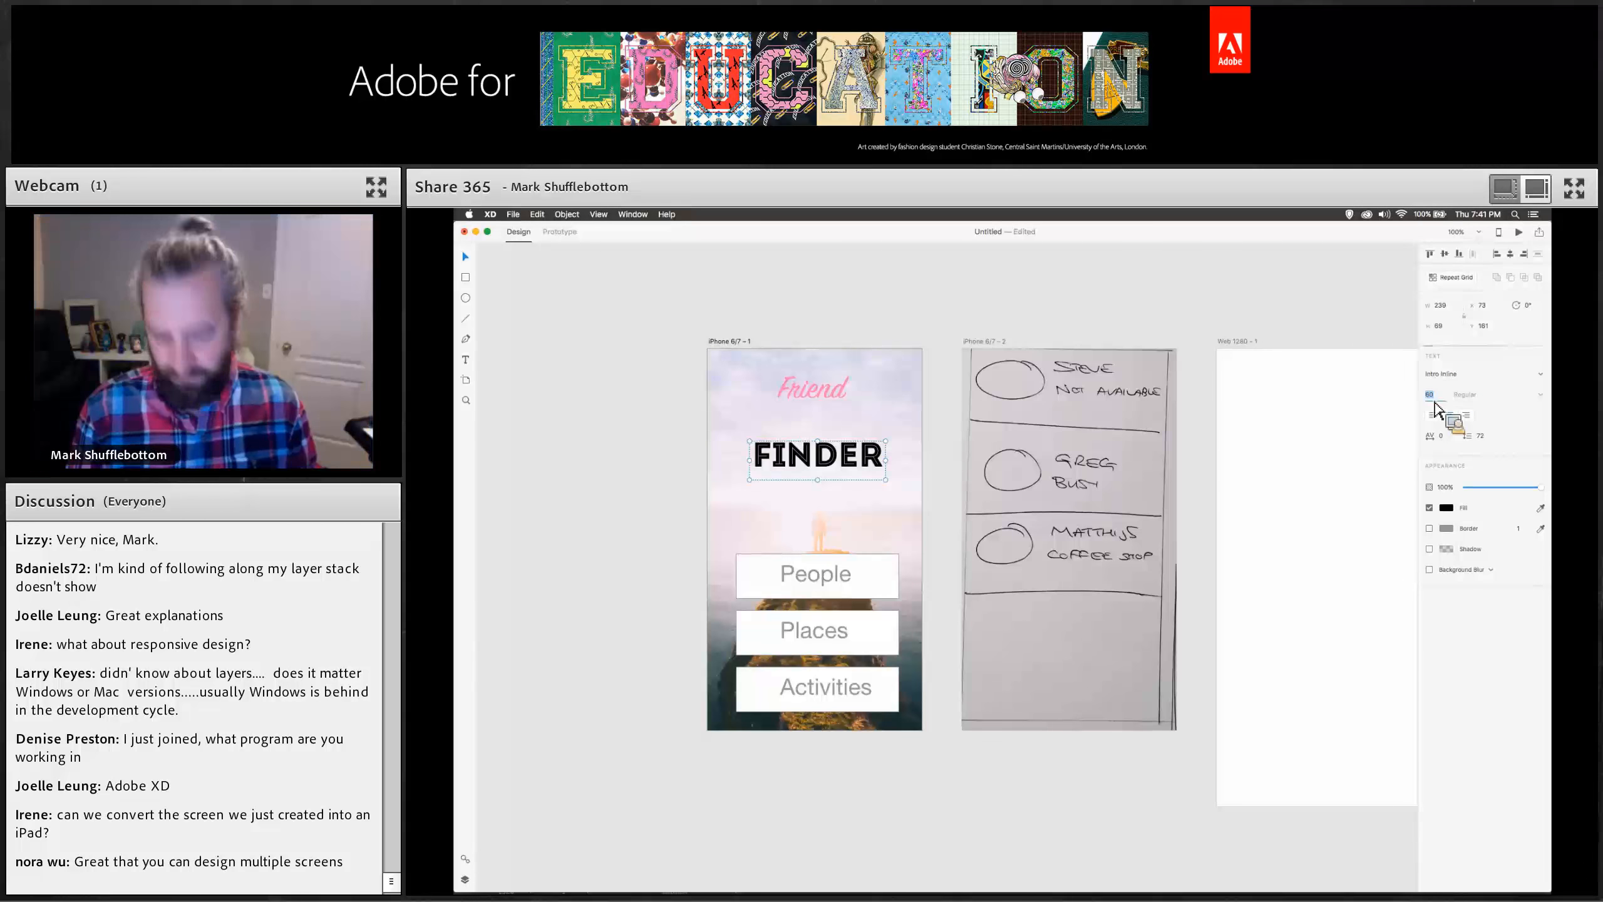
text(80)
key(Return)
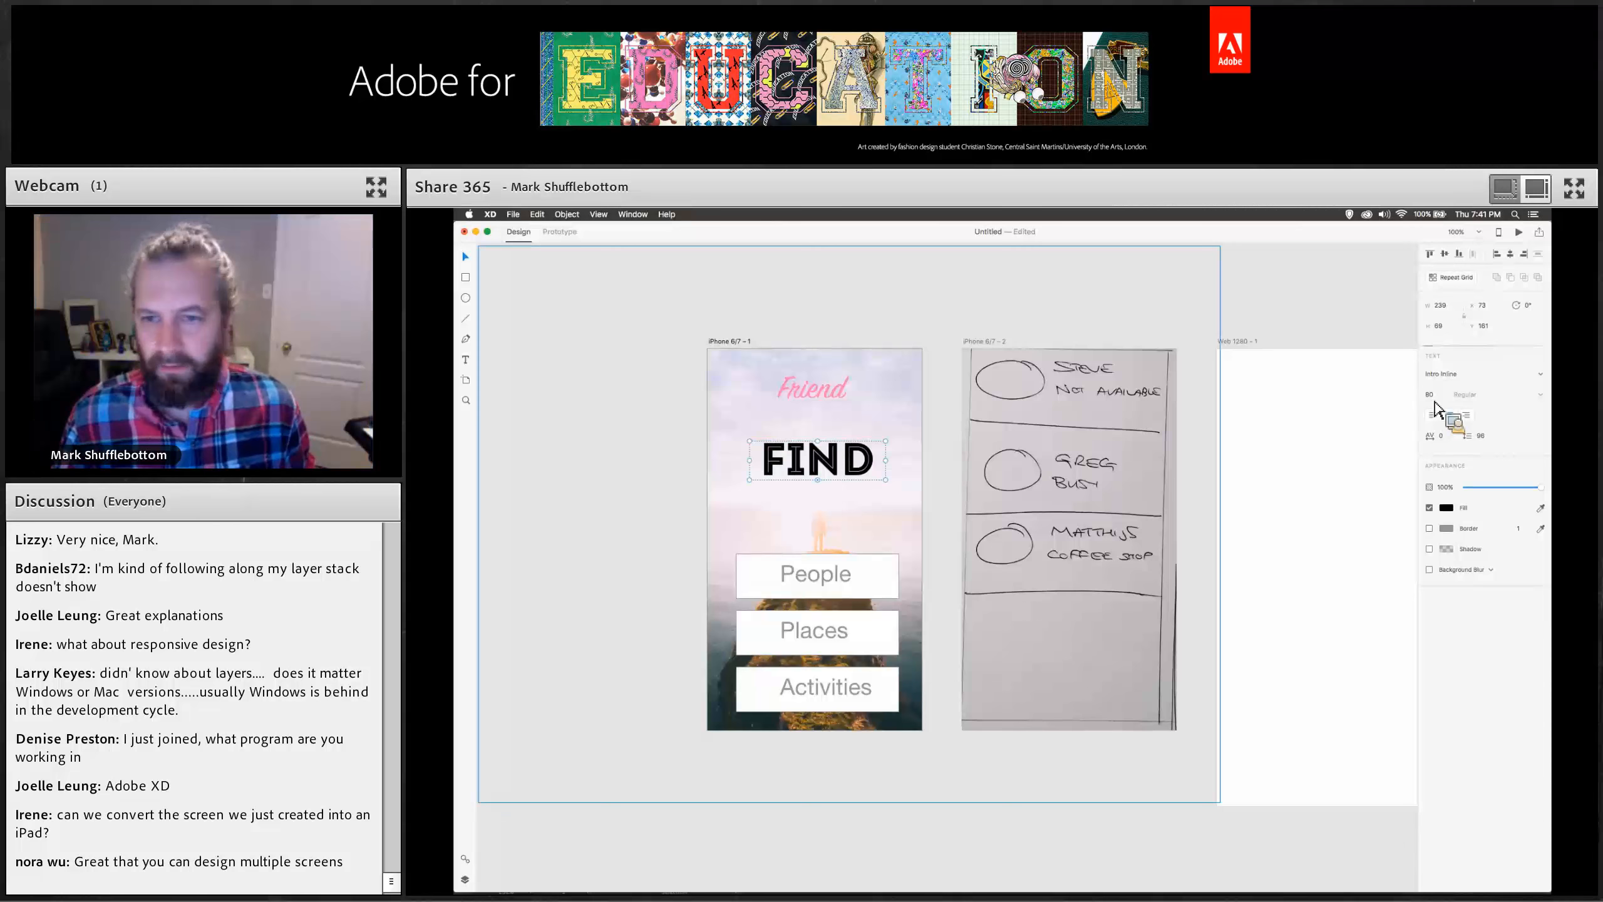
Widen the FINDER text box, color it orange, save that orange as a swatch, and nudge the title up.
drag(749, 460, 786, 463)
click(1446, 507)
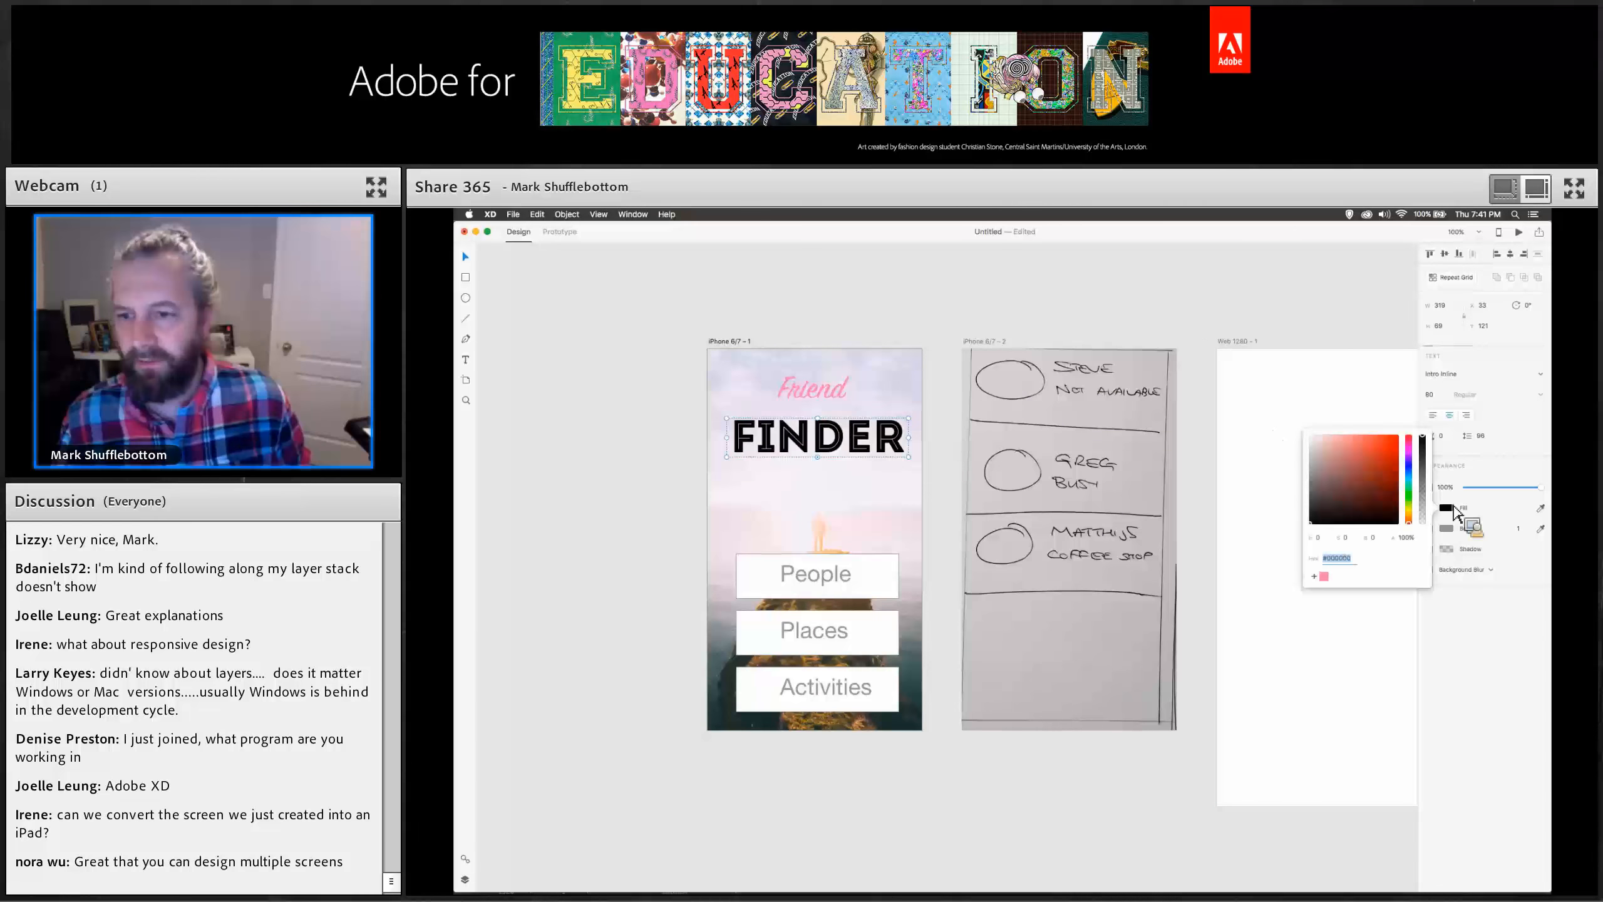
click(1408, 512)
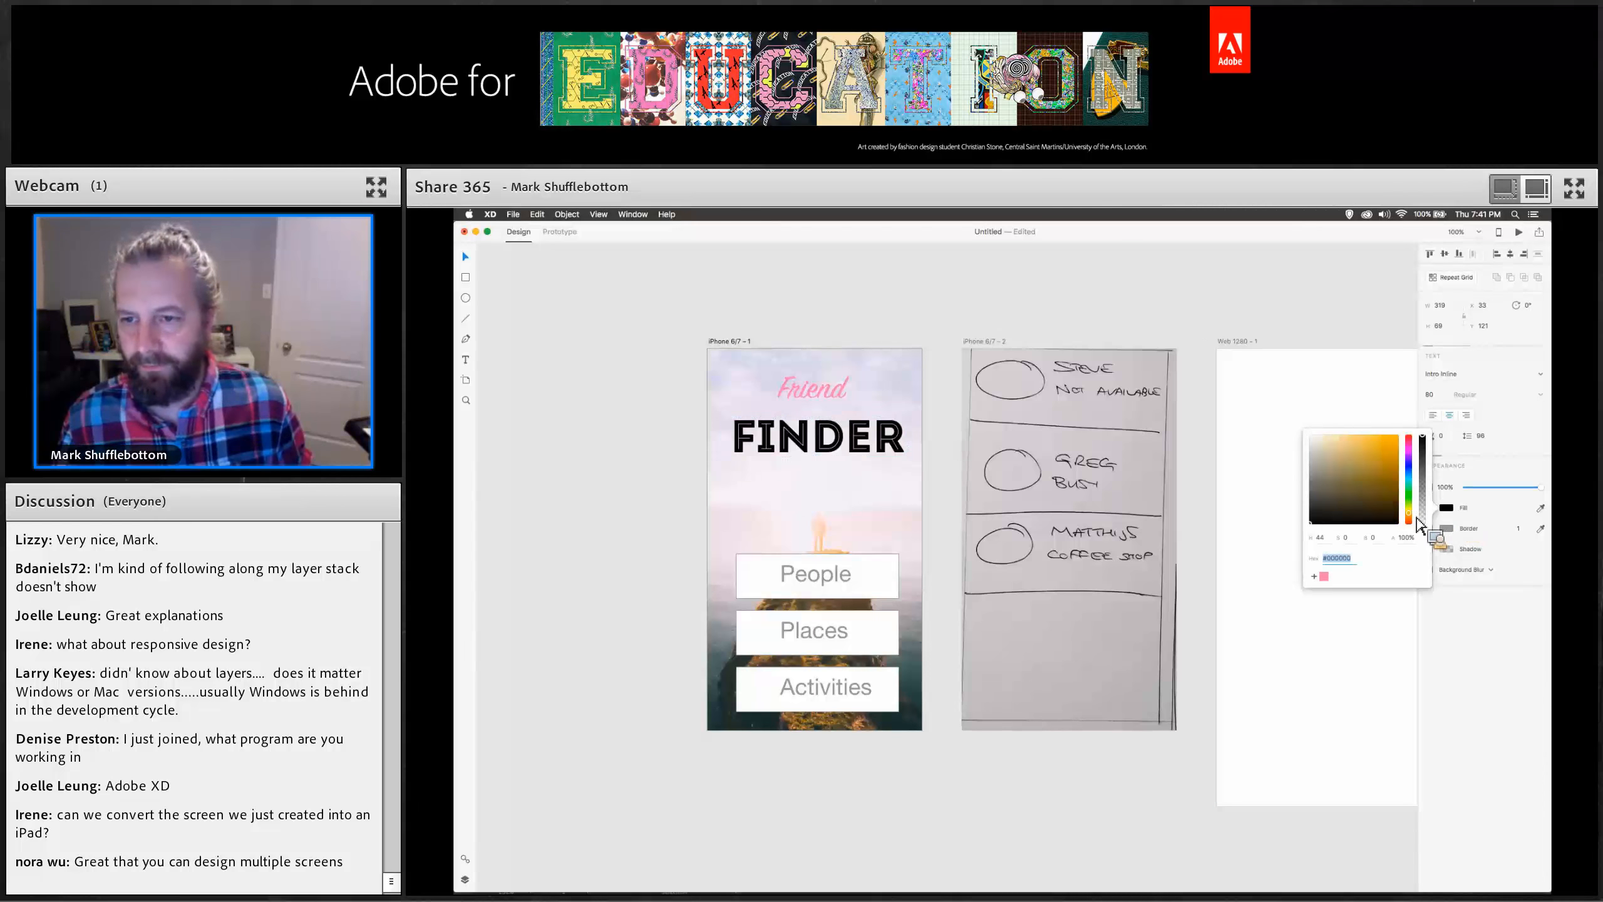
click(1391, 436)
drag(1399, 497, 1414, 524)
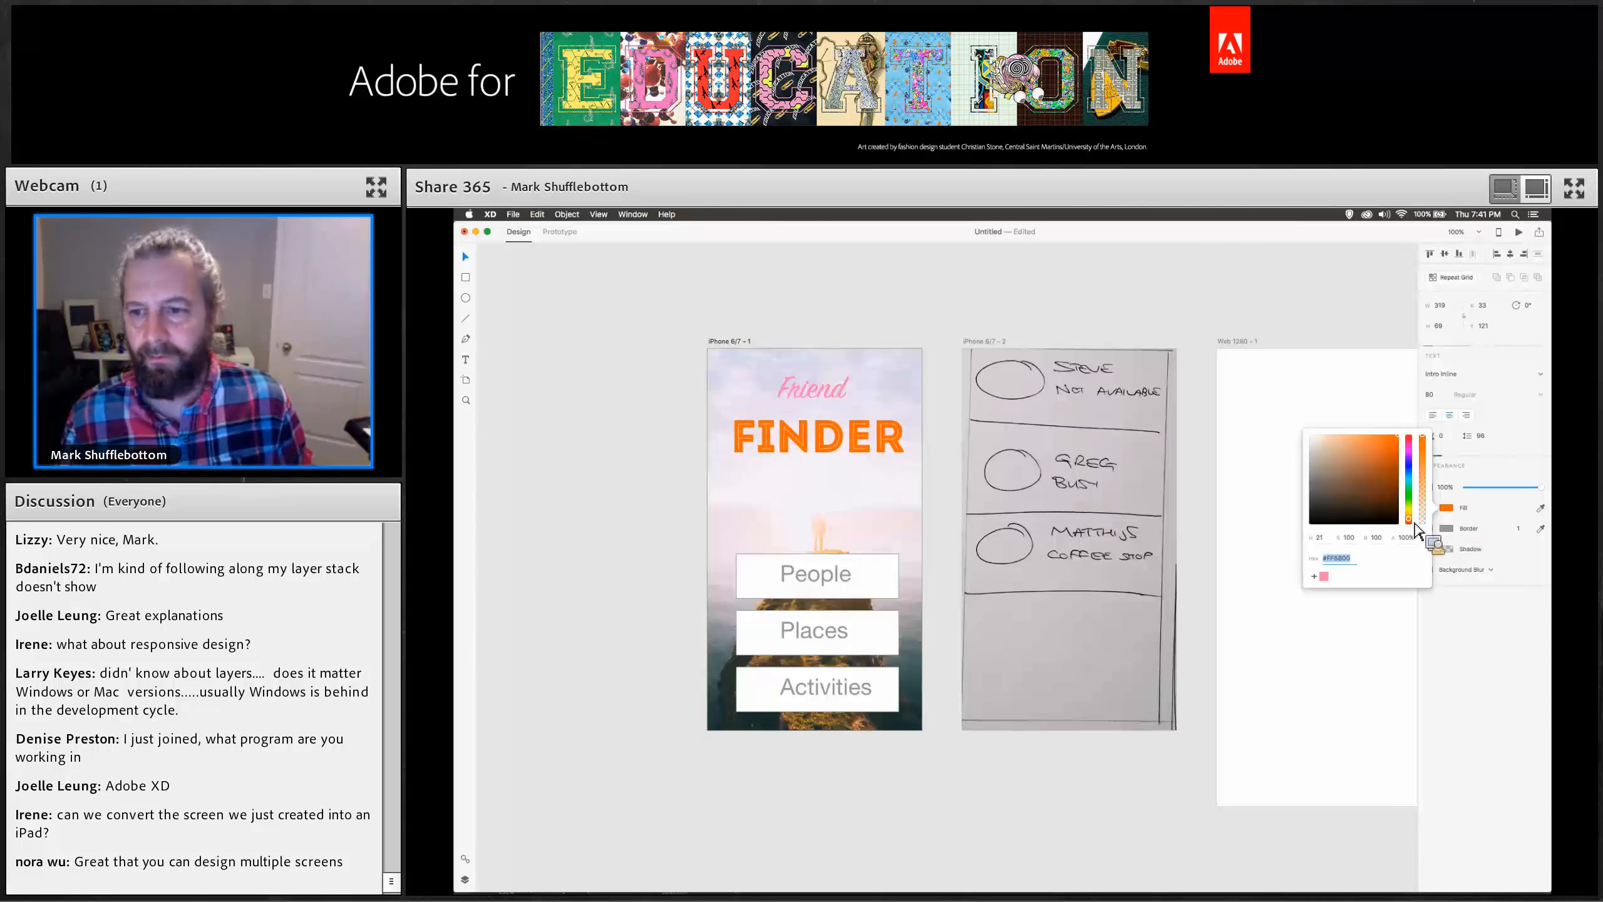
click(1314, 576)
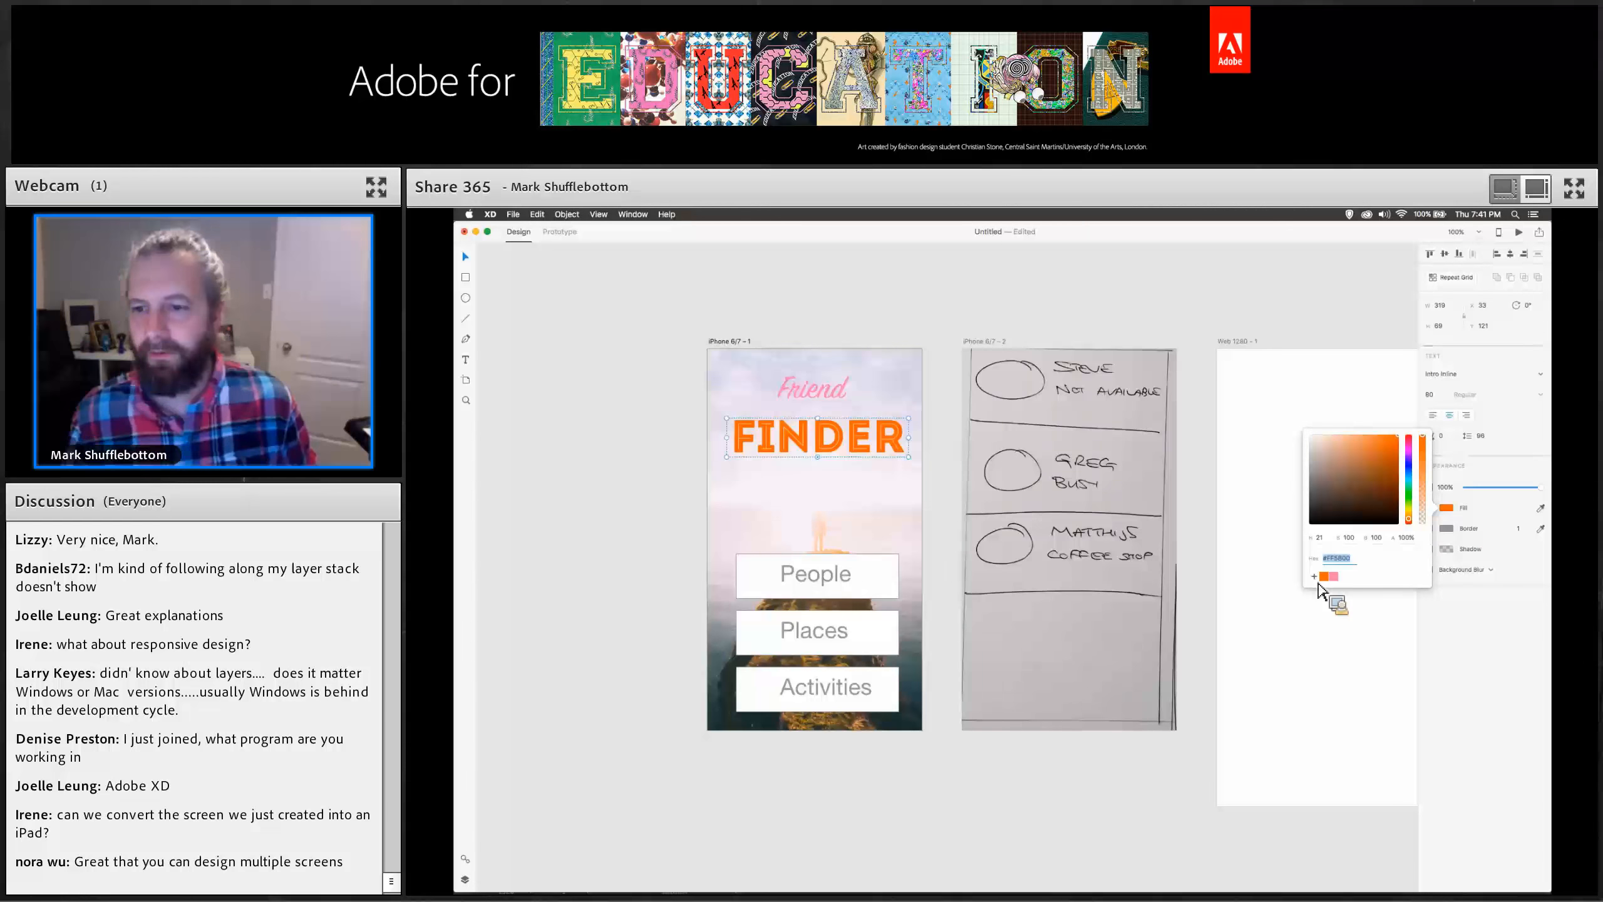
drag(794, 435, 794, 428)
Draw a short line left of the Friend text and give it a pink border 2 thick.
click(721, 414)
mouse_move(467, 304)
mouse_down()
mouse_move(472, 325)
mouse_move(729, 394)
mouse_move(775, 386)
mouse_up()
click(1446, 398)
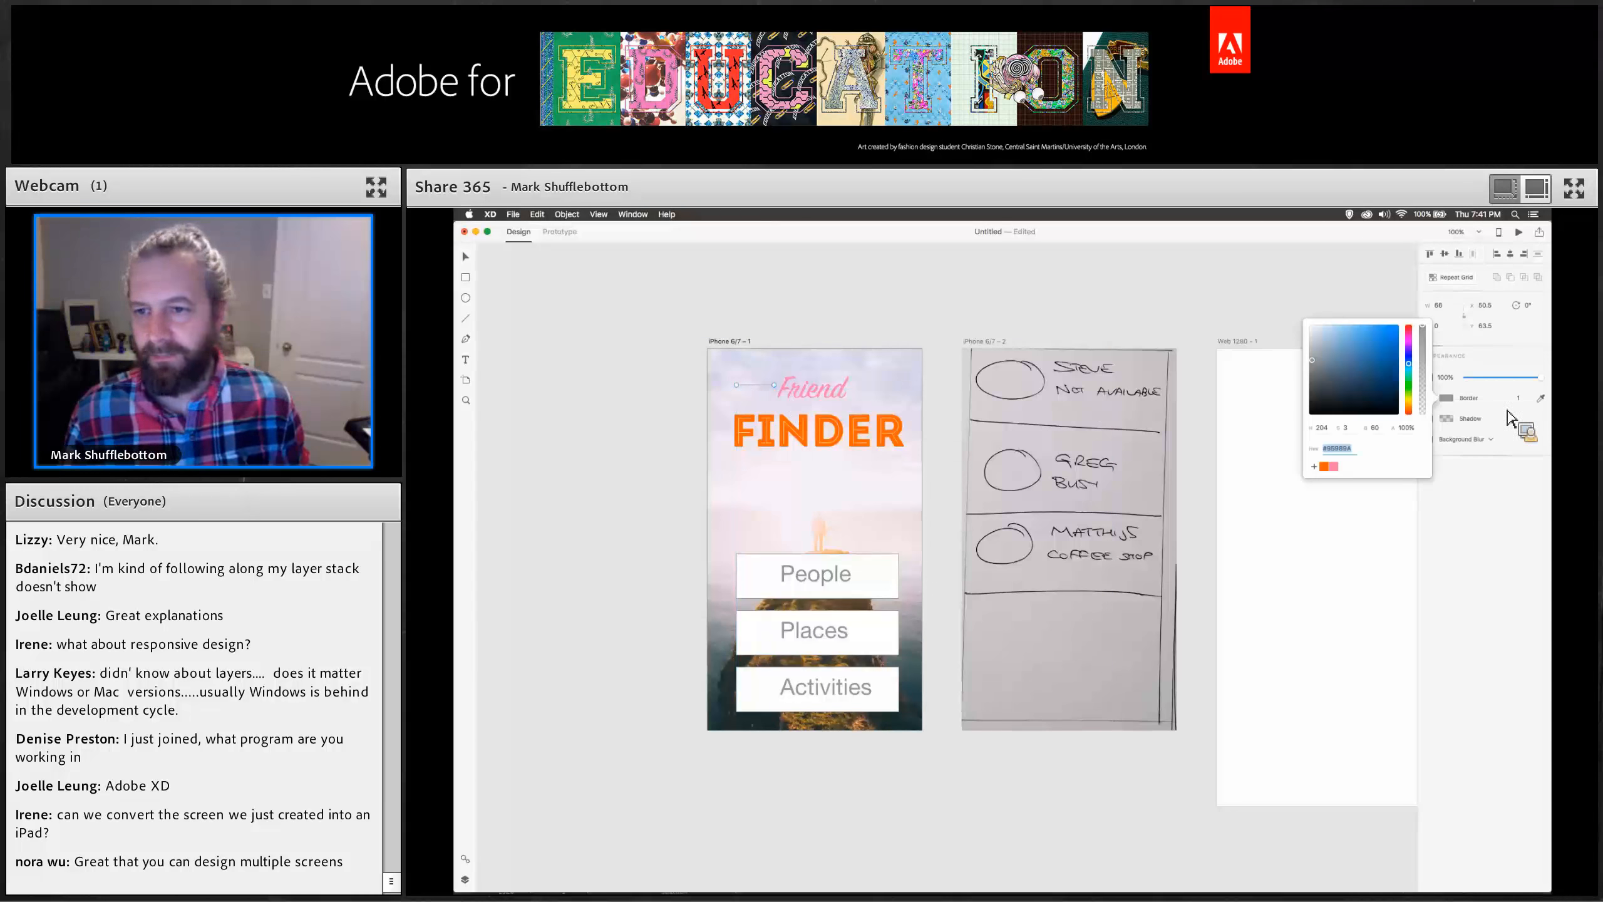
click(1335, 467)
click(1433, 472)
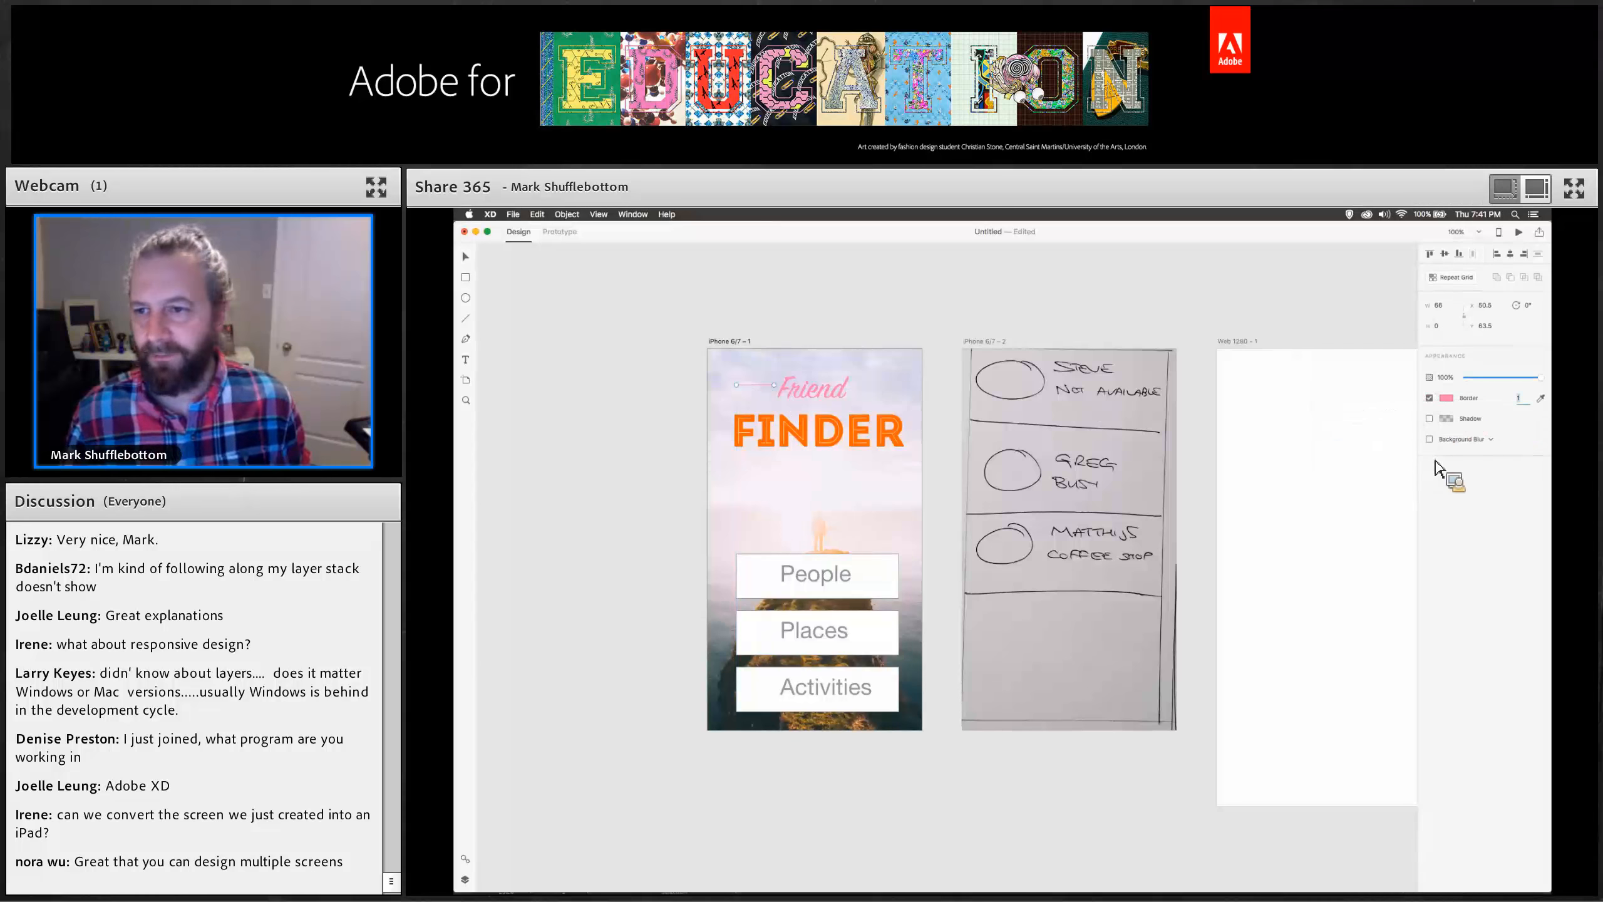
text(2)
key(Return)
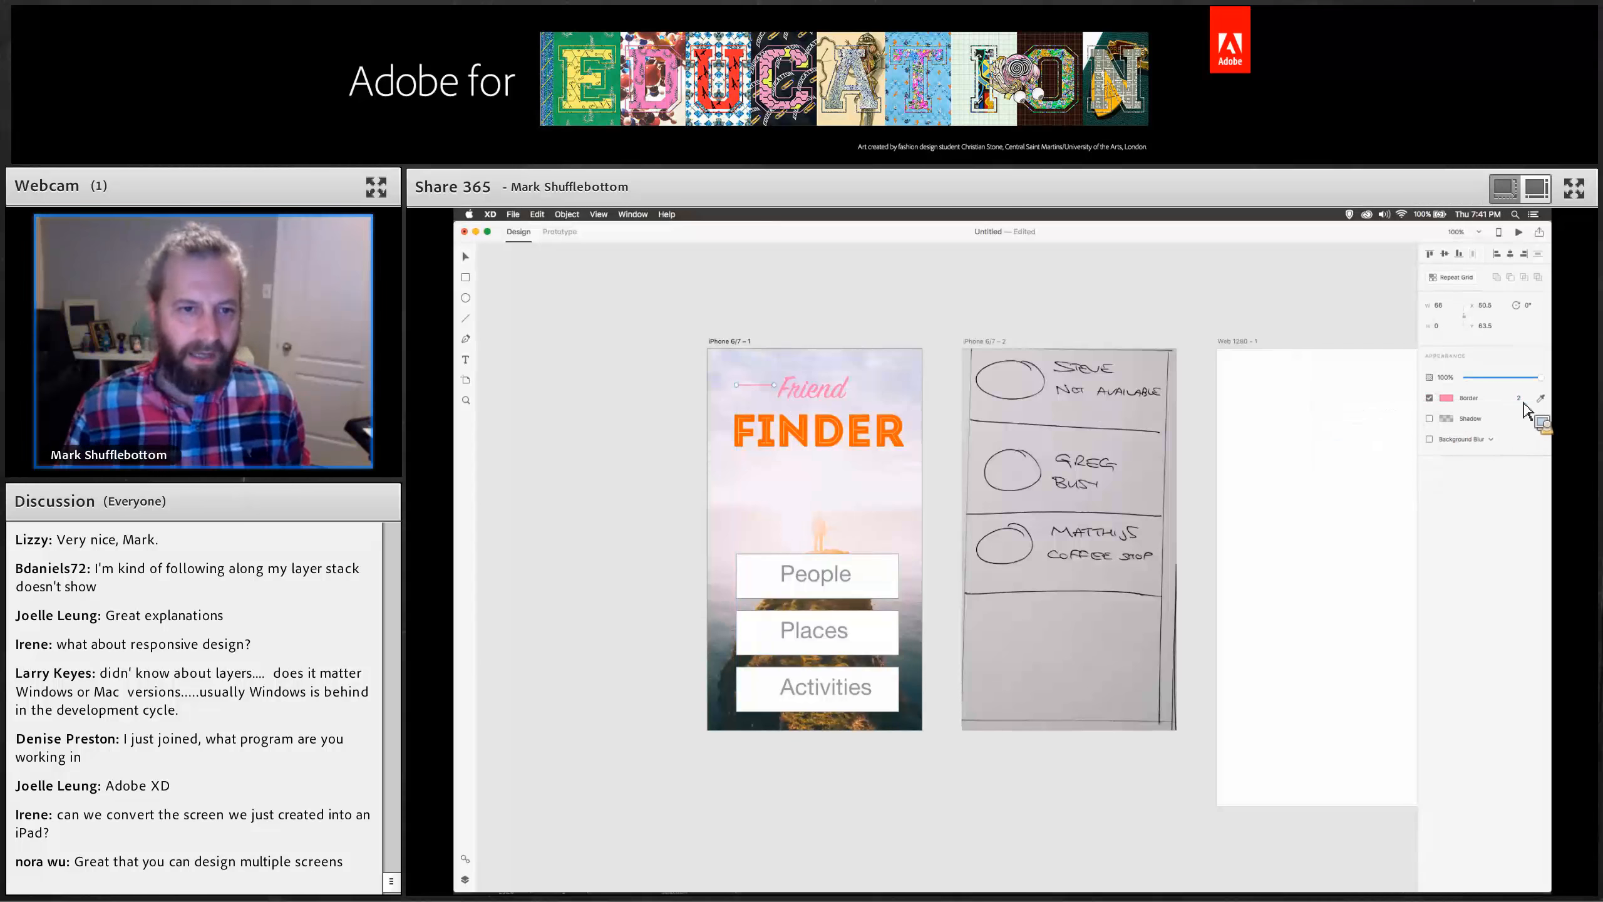
Copy the pink line to the right of Friend and as a full-width underline beneath FINDER.
click(465, 256)
drag(734, 383, 766, 472)
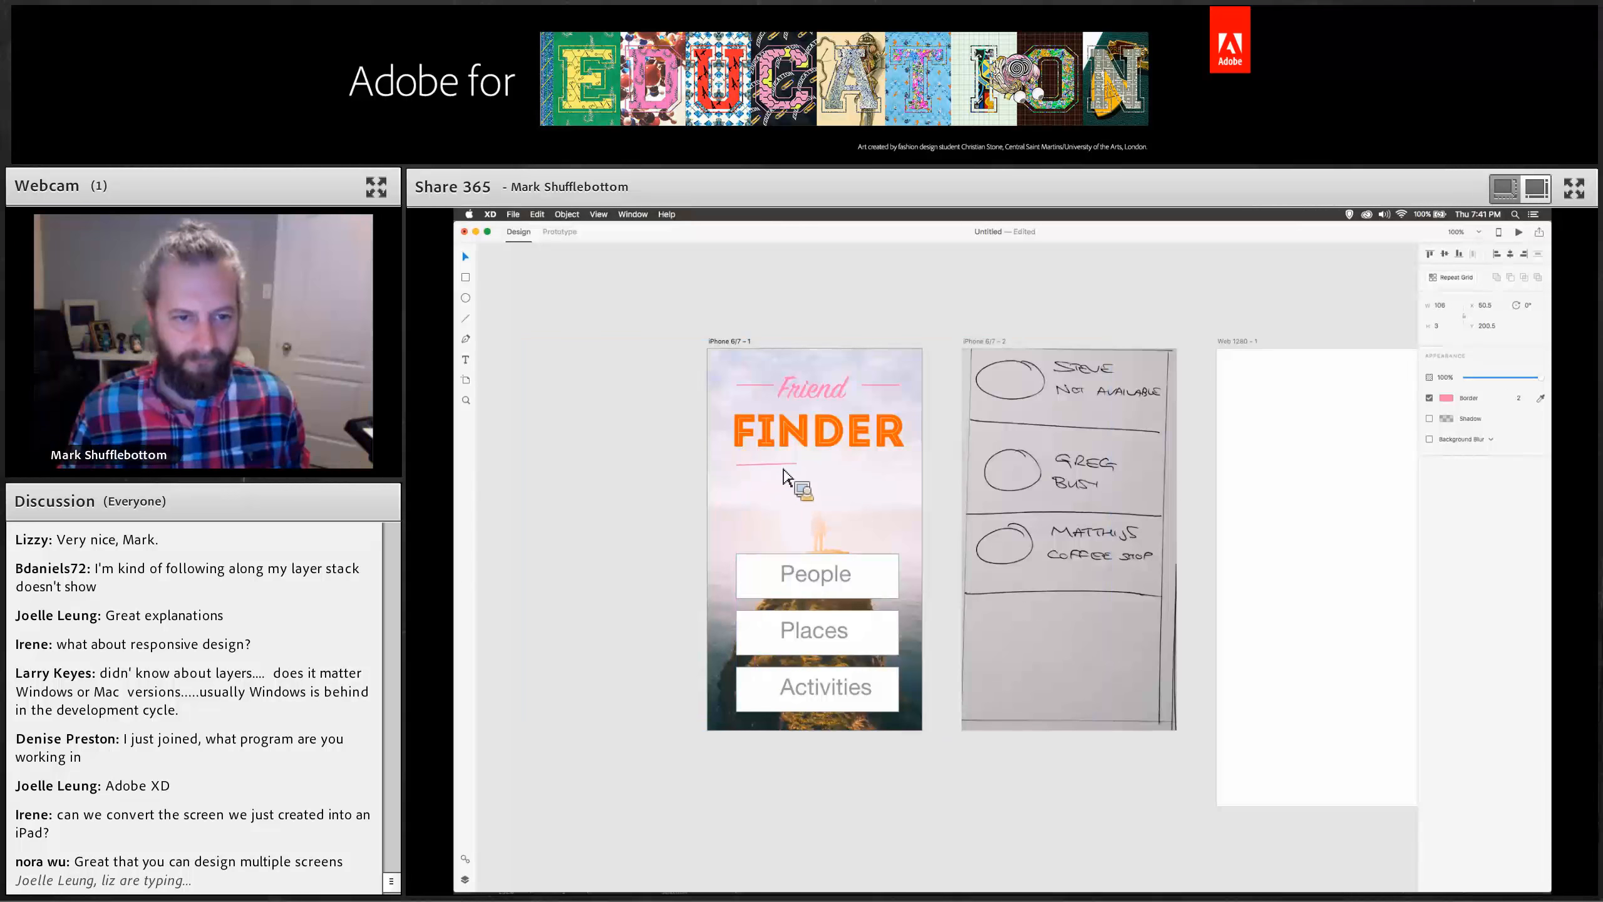
drag(888, 465, 895, 469)
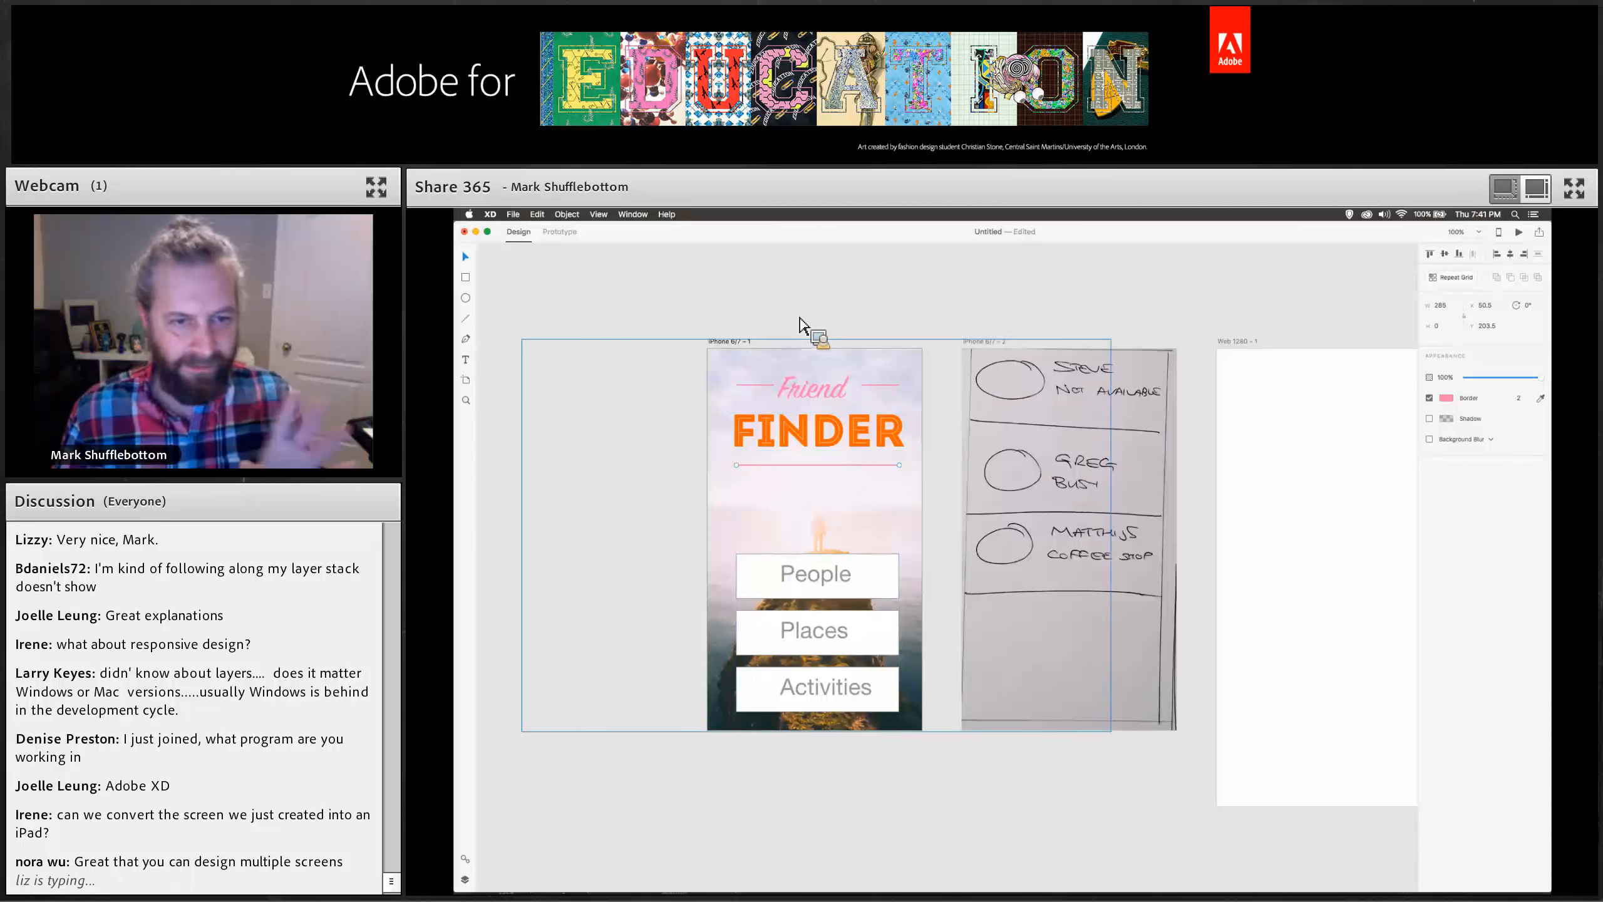
Delete the People, Places and Activities buttons from the Friend Finder artboard.
click(766, 588)
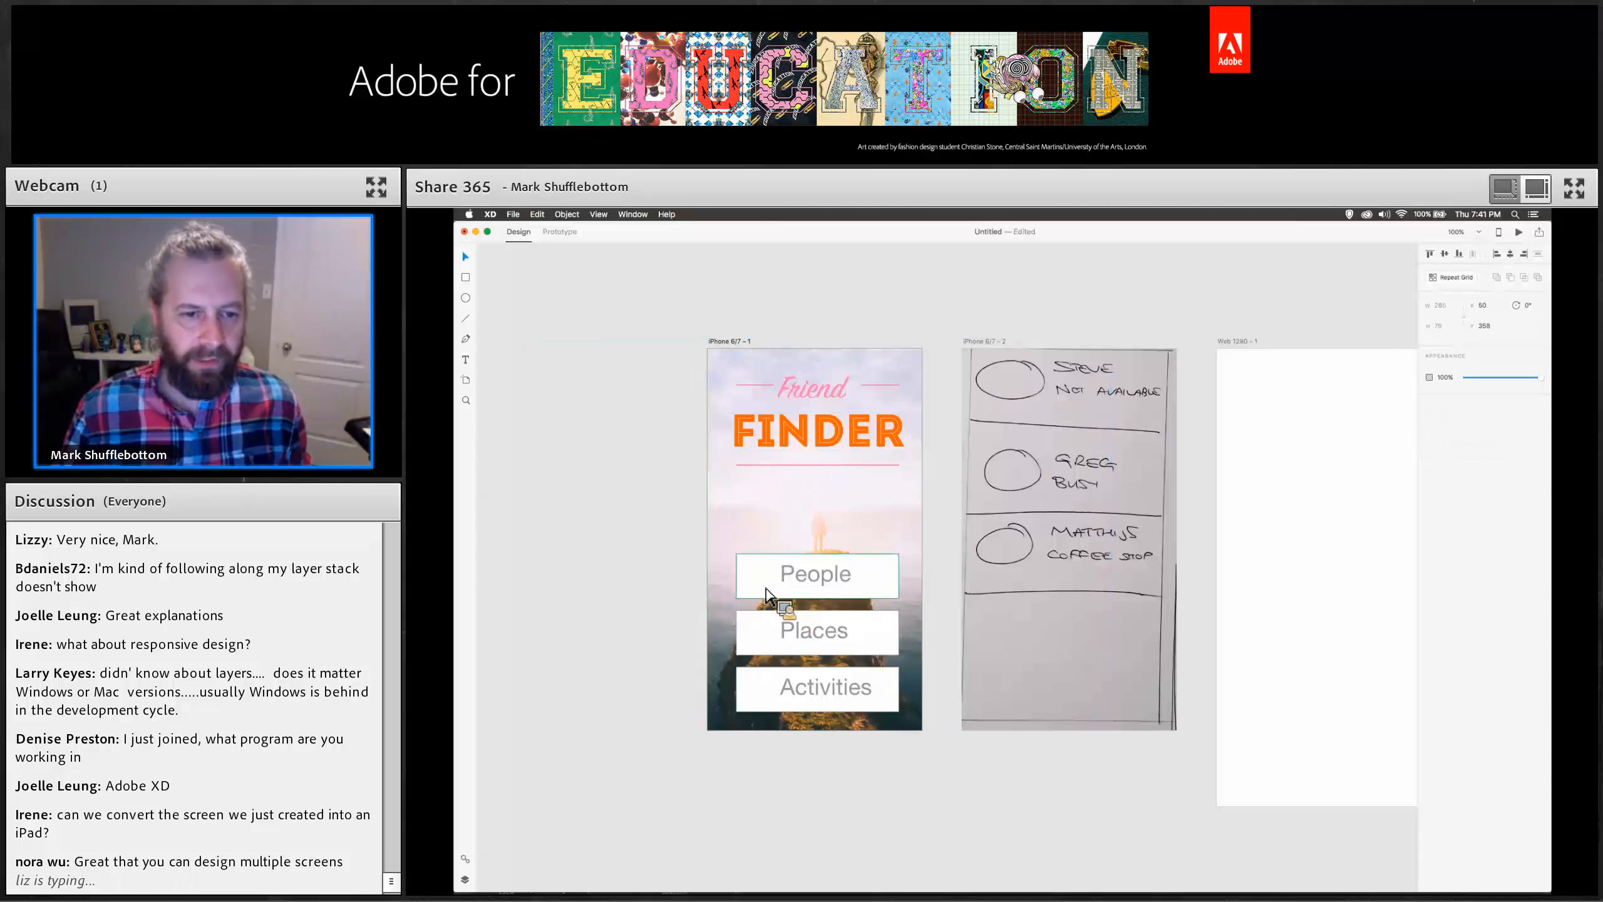
drag(765, 594, 797, 591)
key(Delete)
click(825, 619)
key(Delete)
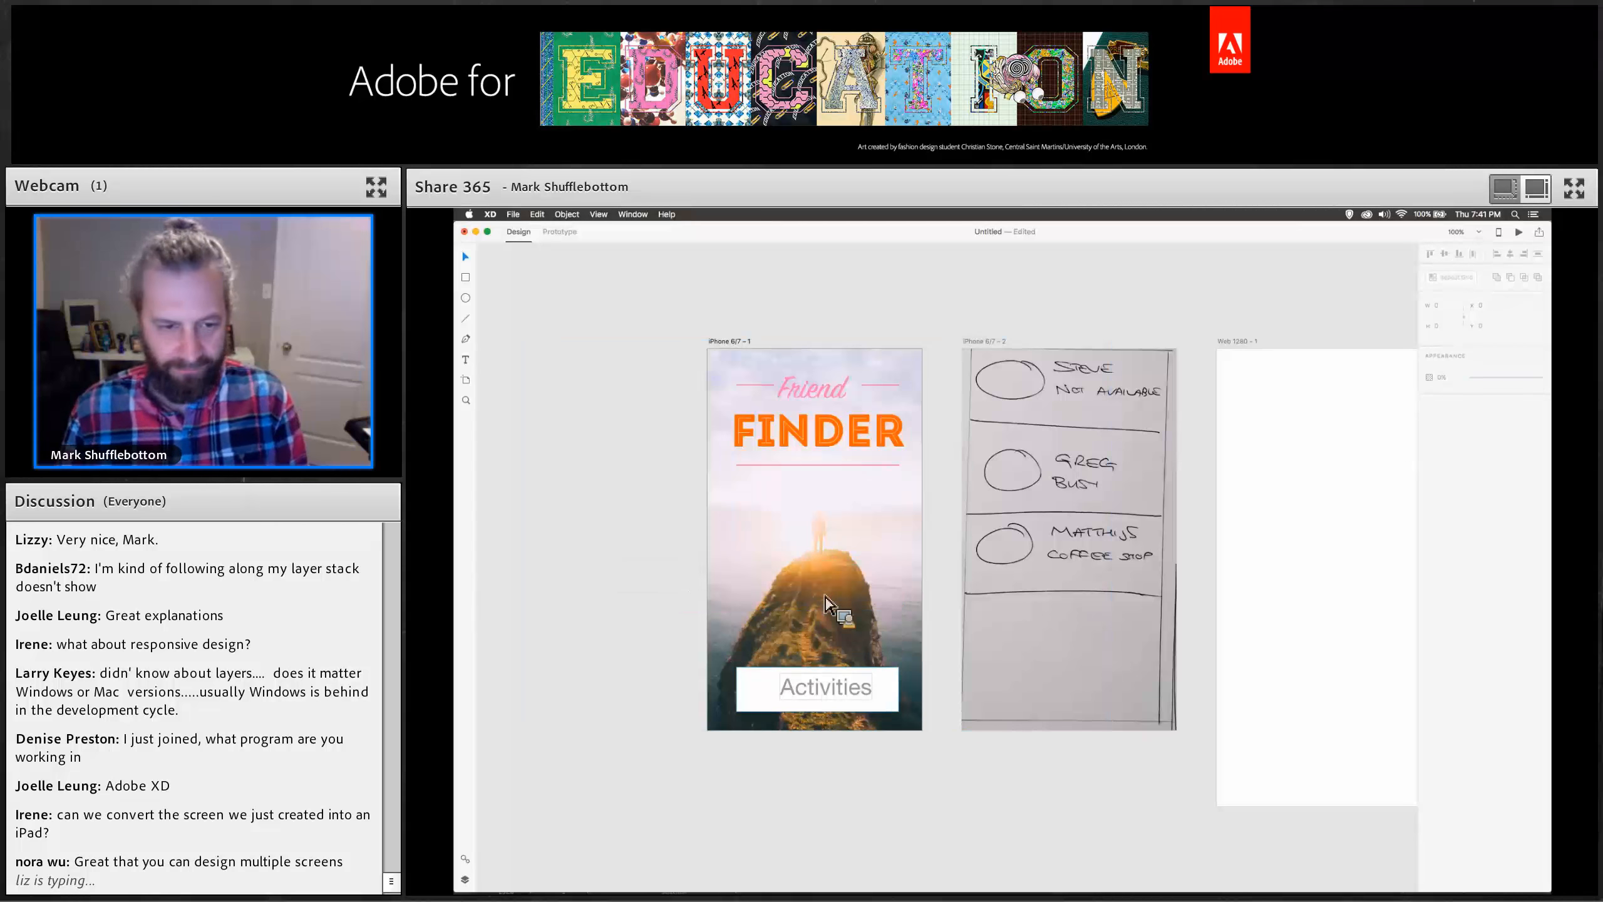
click(826, 676)
key(Delete)
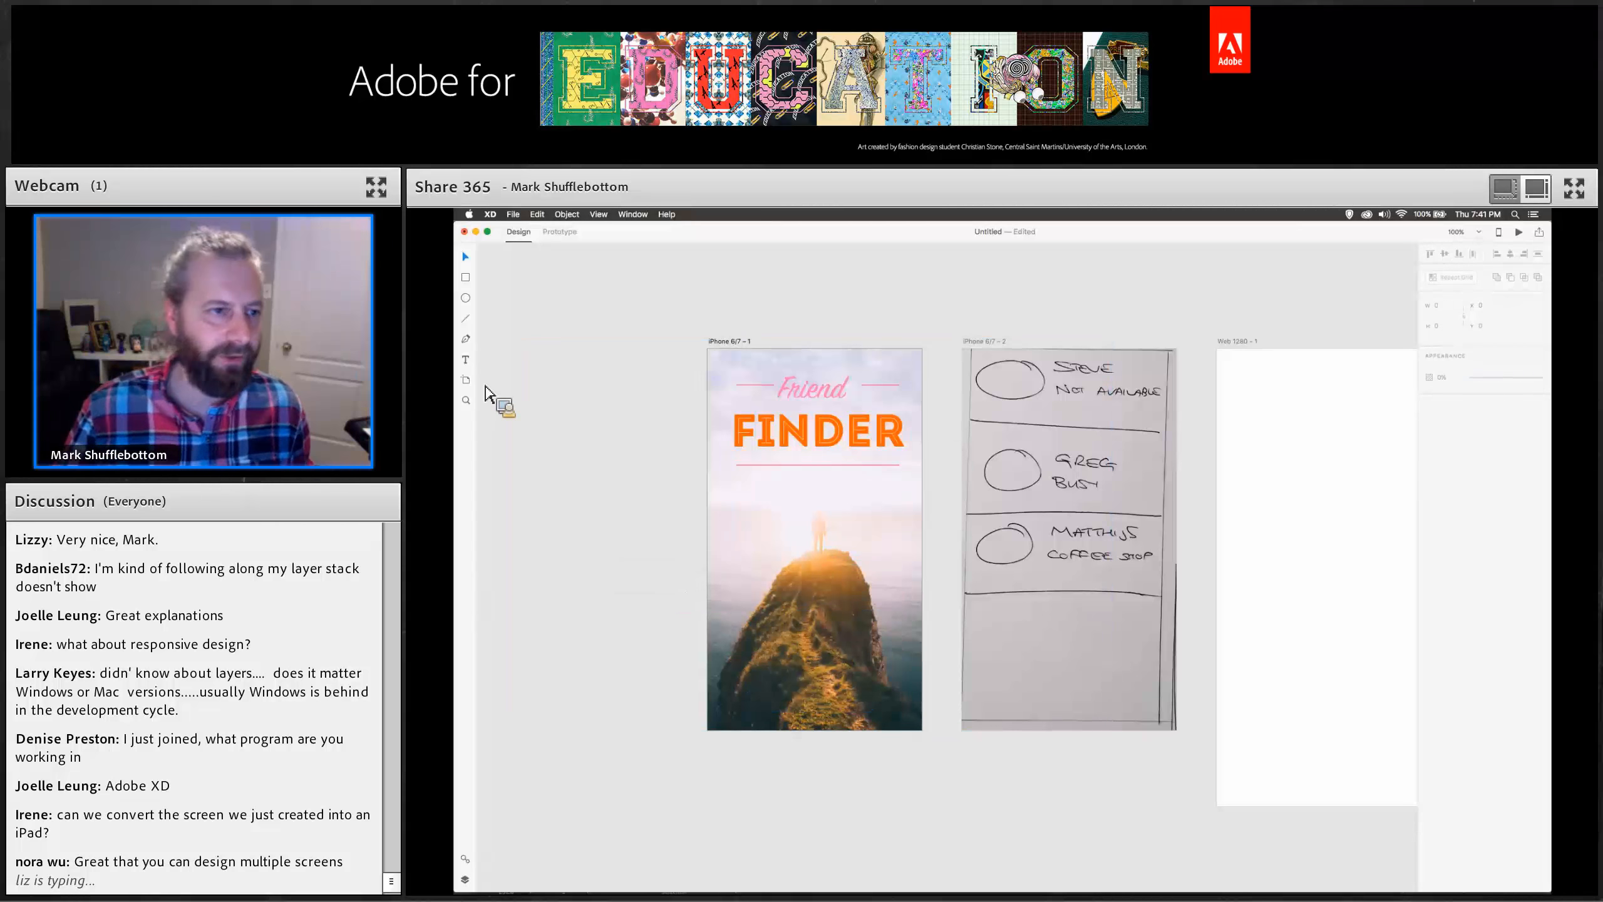
Draw a rectangle in the artboard's lower half and set its corner radius to 10.
click(466, 277)
drag(740, 573, 901, 683)
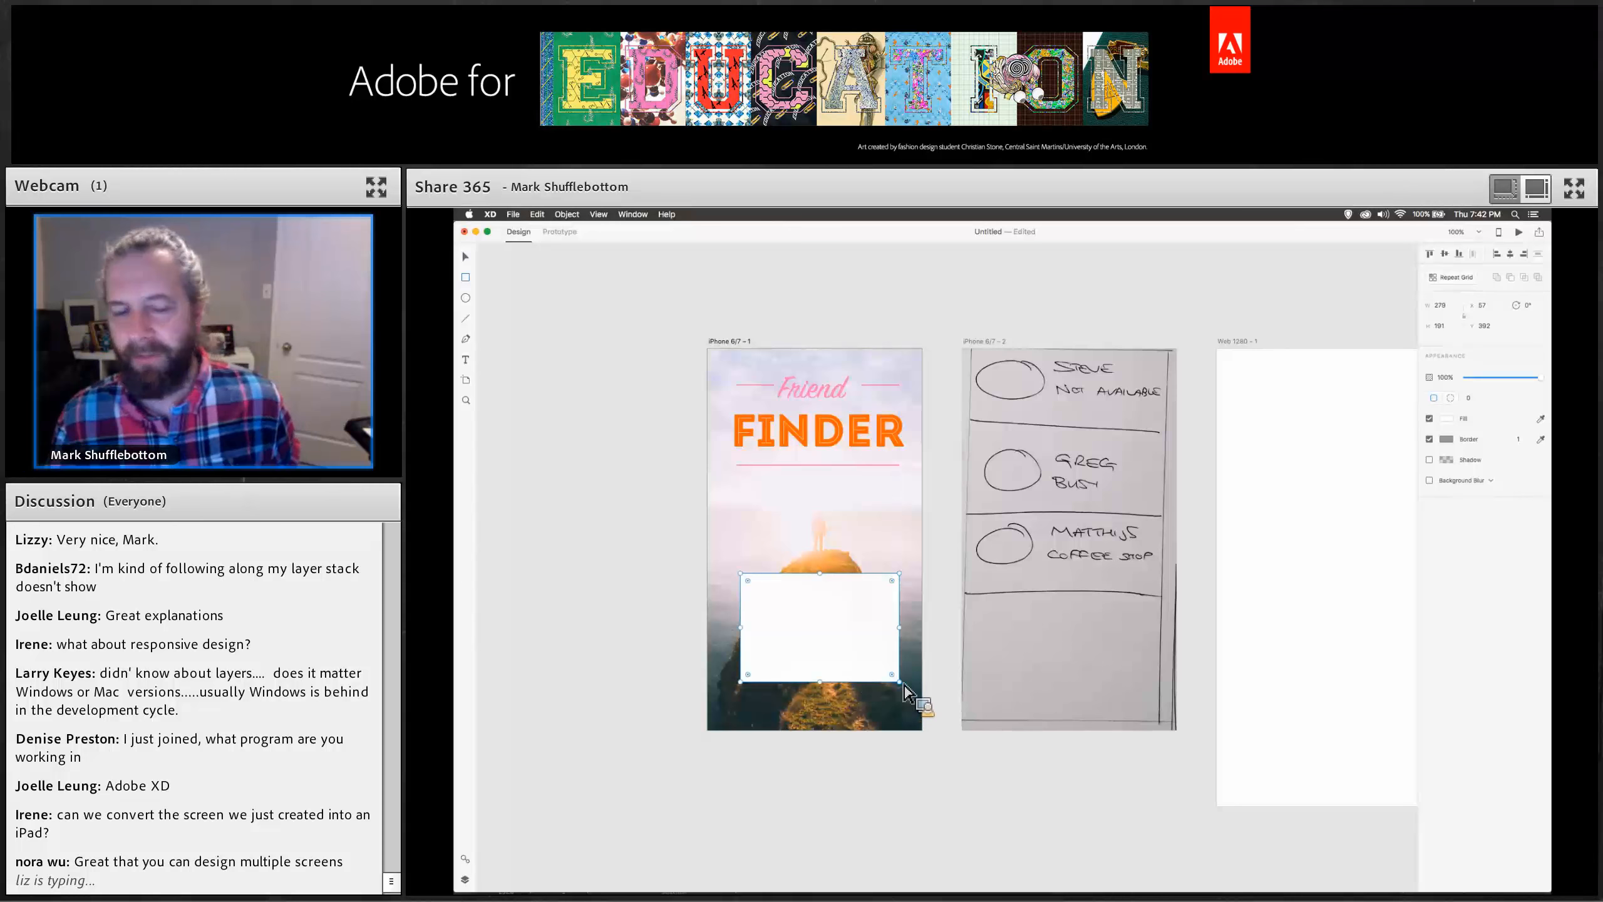
click(1467, 398)
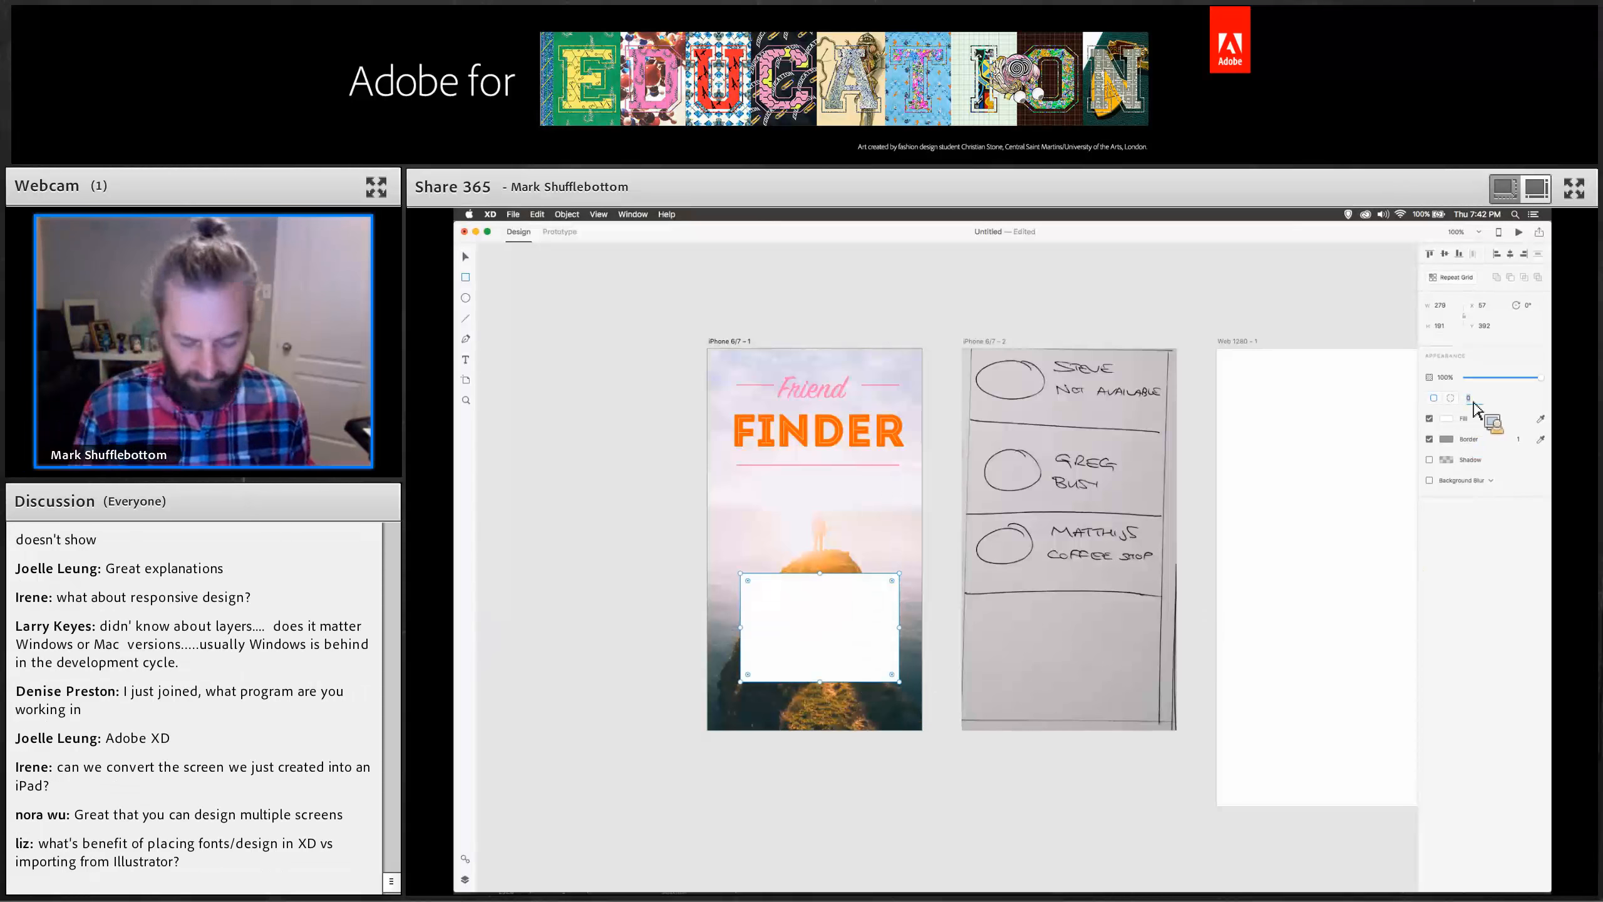
text(10)
key(Return)
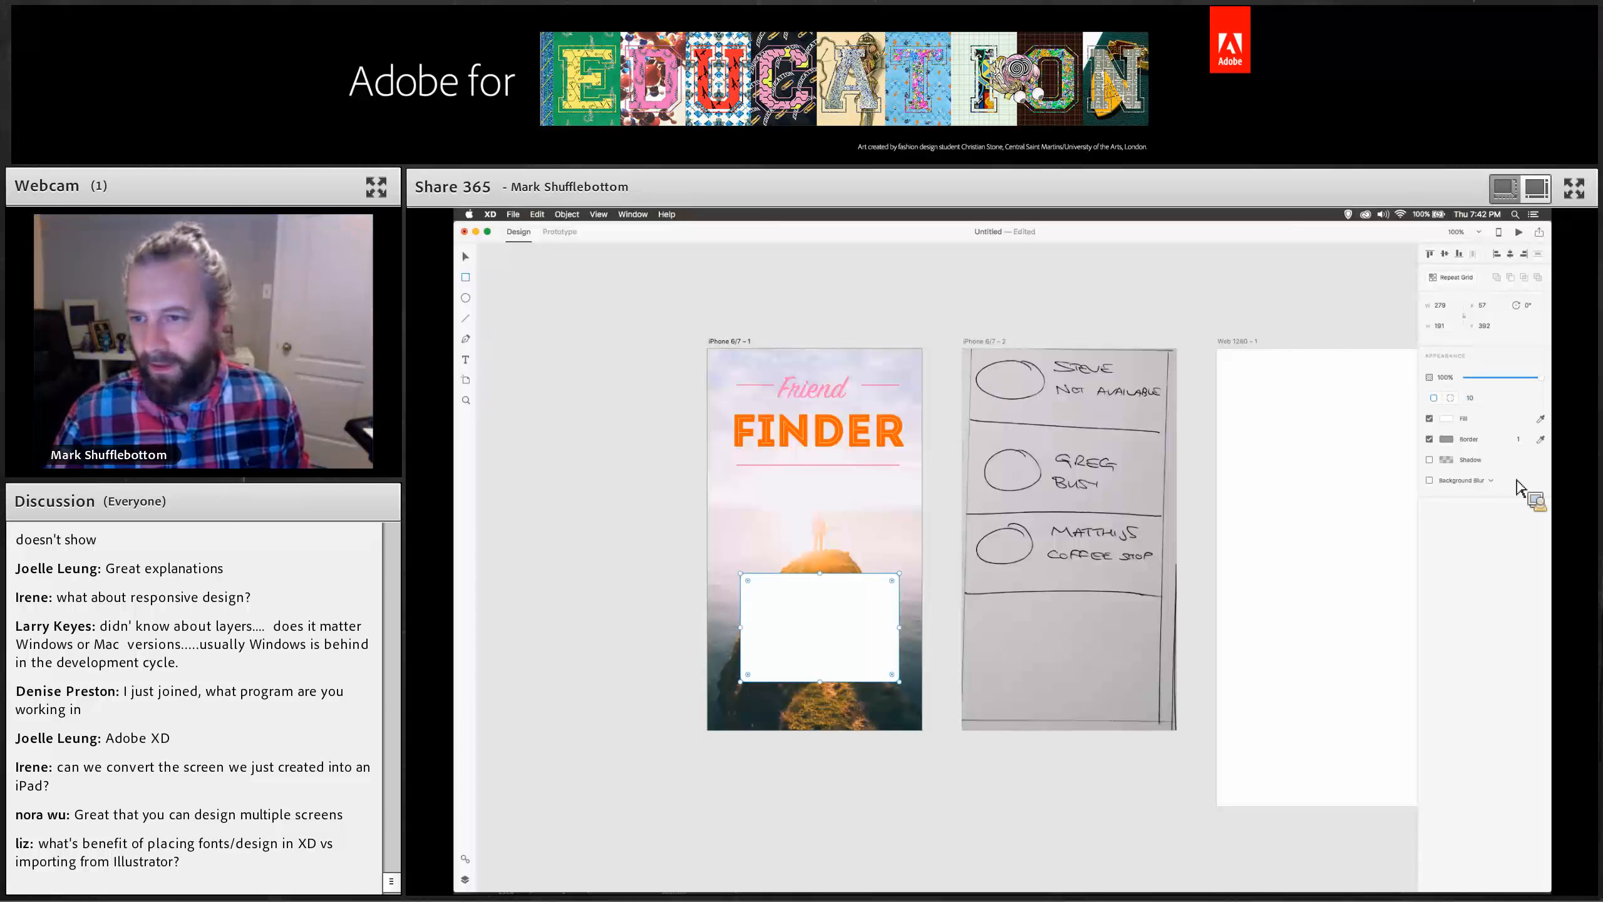
Give the rectangle a pink border 2 thick.
click(1447, 439)
click(1334, 508)
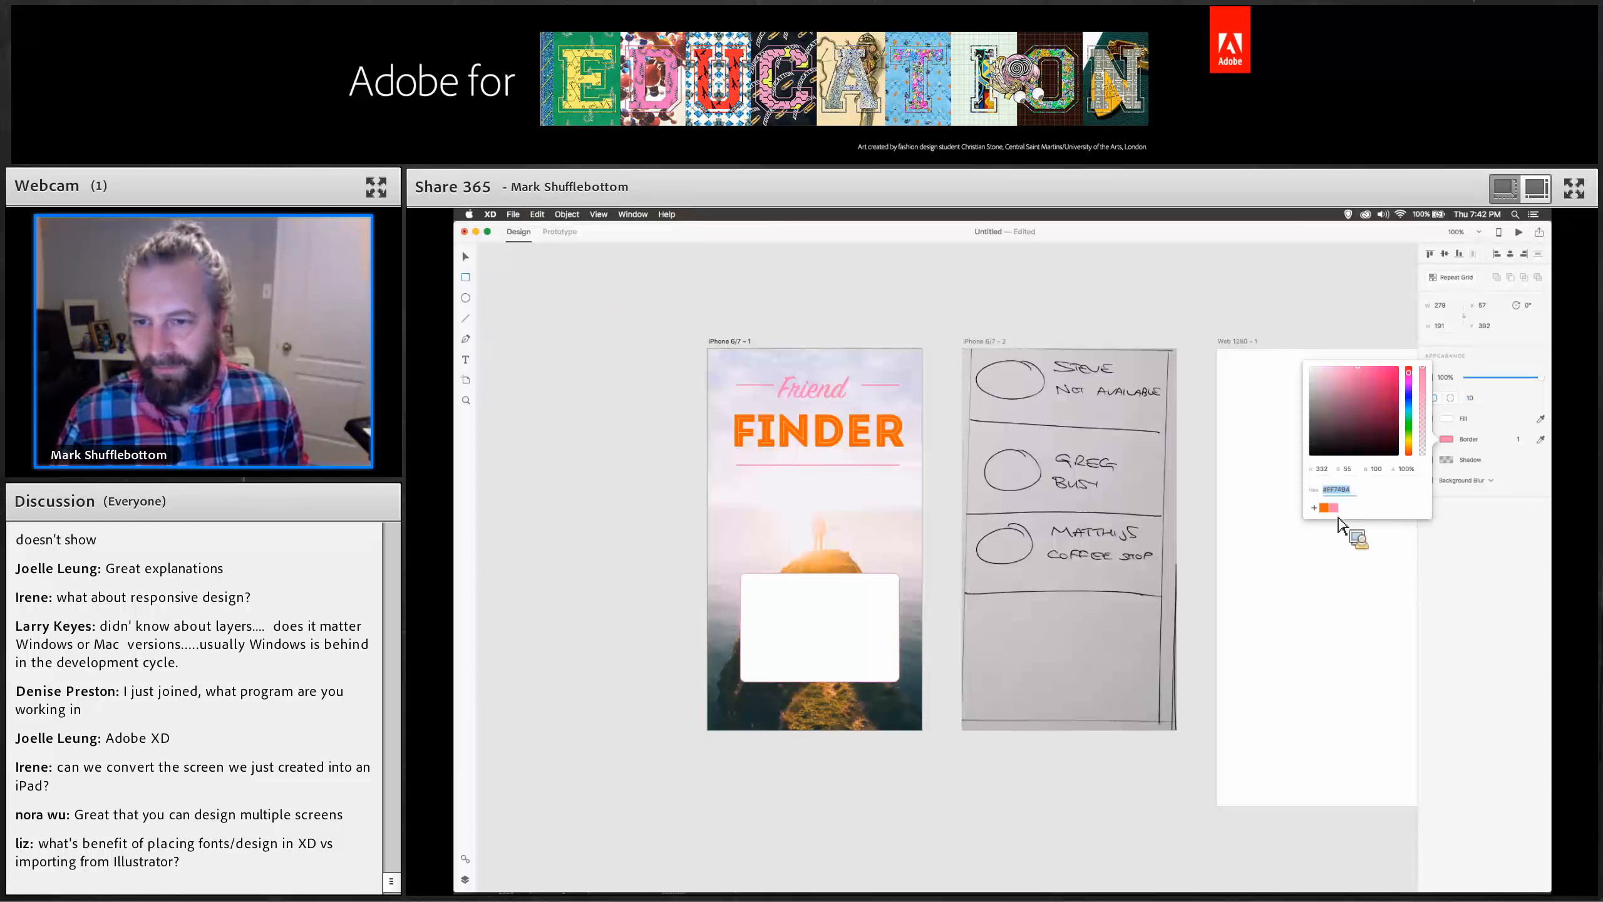
click(1520, 441)
text(2)
key(Return)
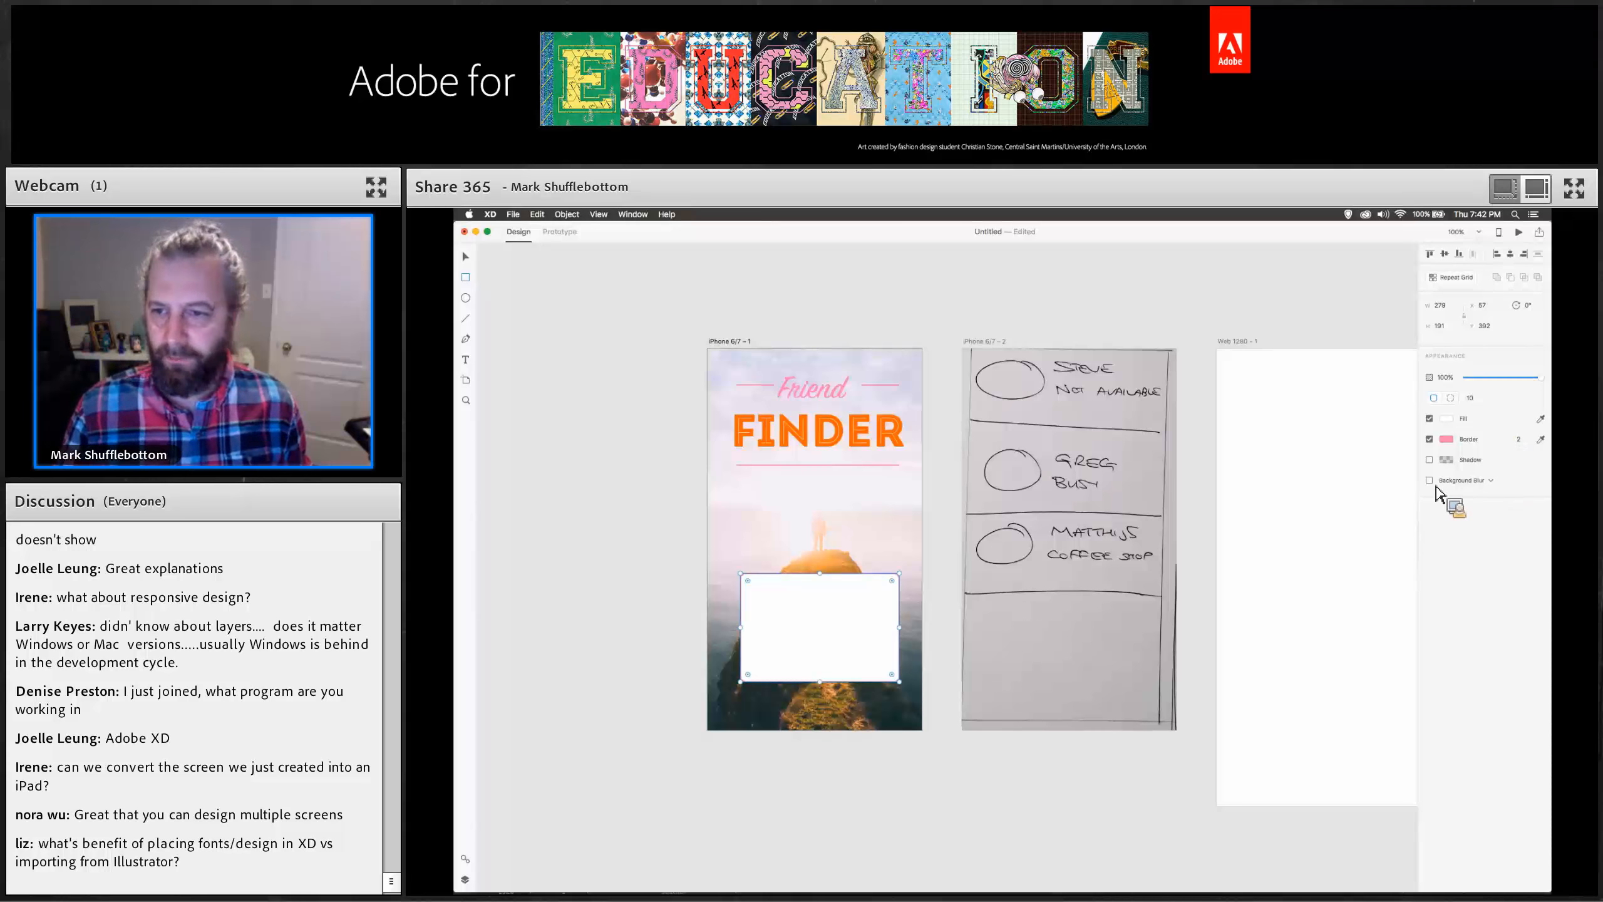
Enable background blur on the rectangle and nudge it slightly lower.
click(1431, 481)
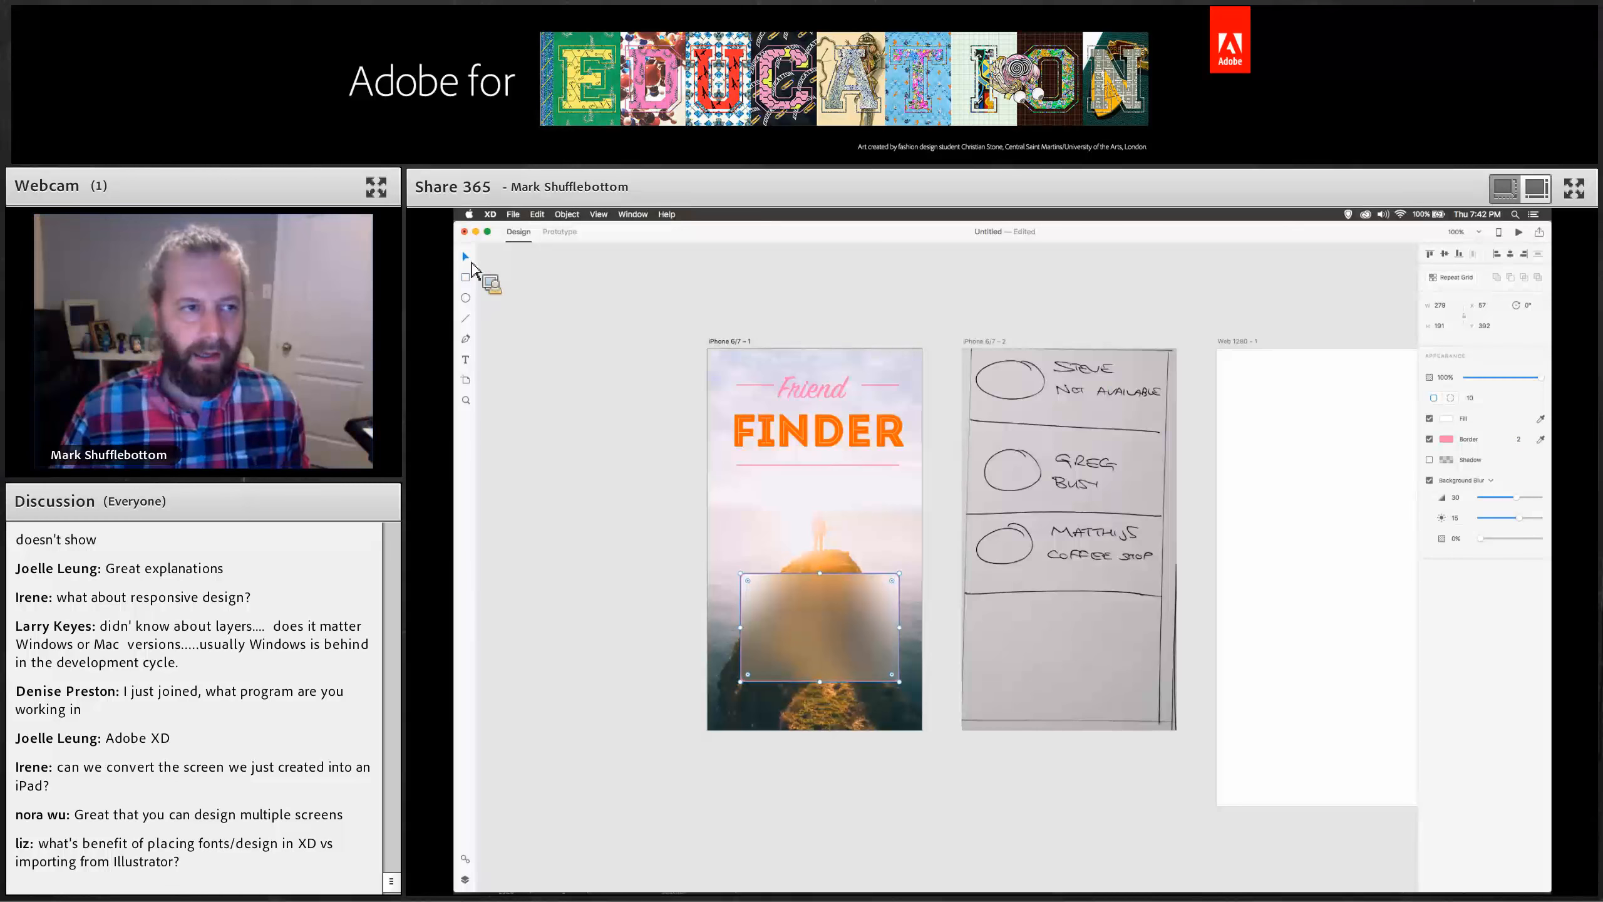
drag(830, 625, 832, 646)
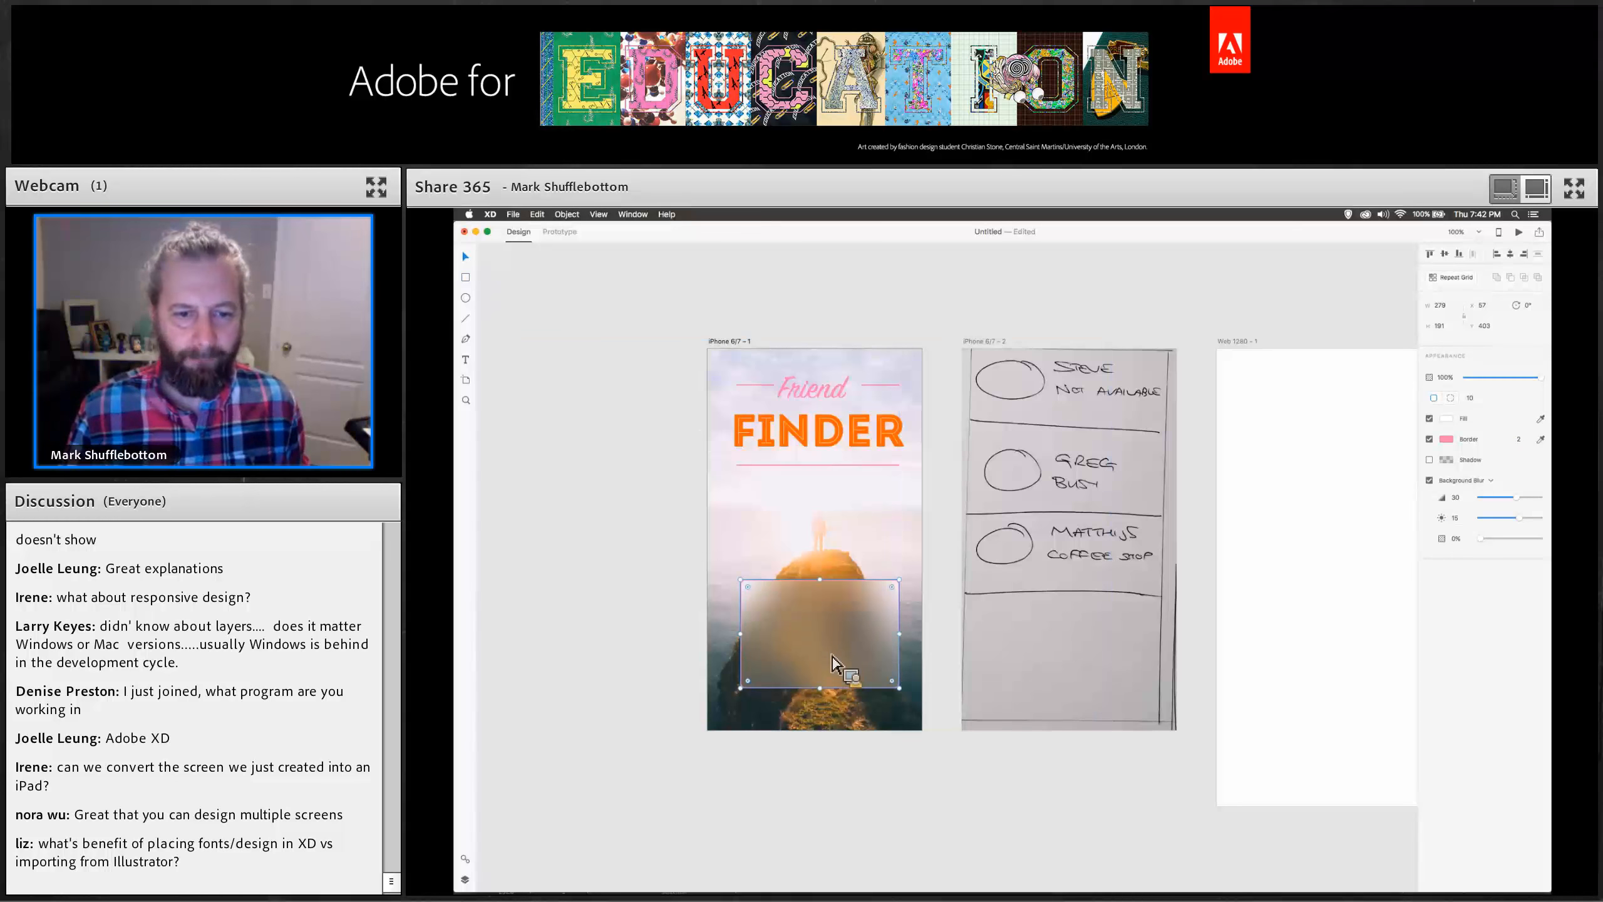
Fill the rectangle with the pink swatch and set the blur's opacity to about 18%.
click(1448, 419)
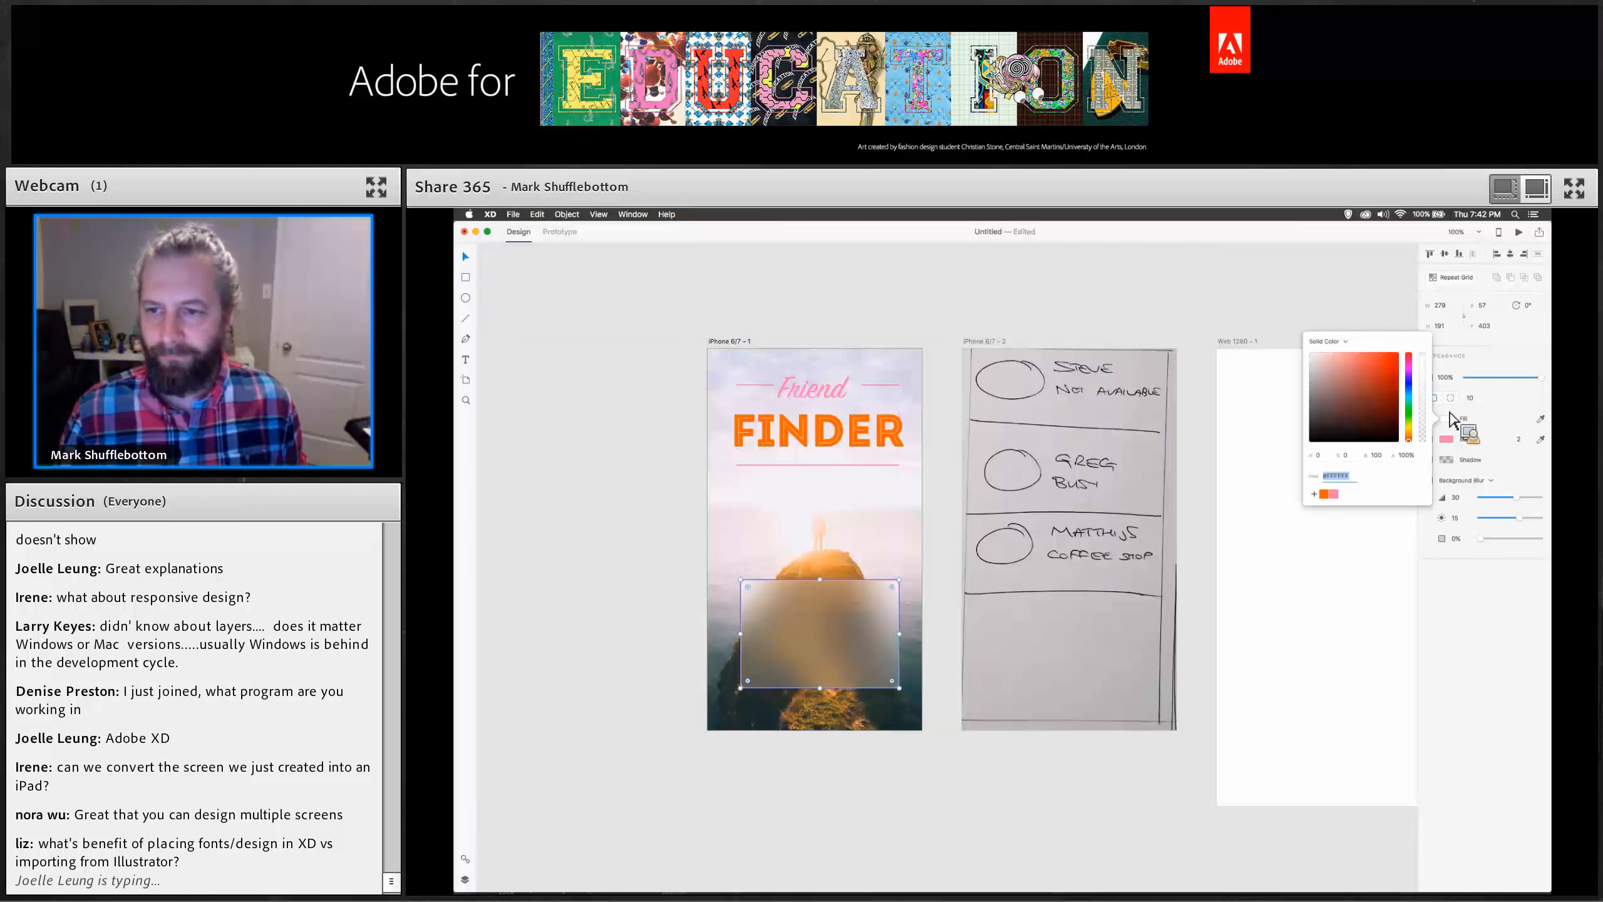
click(1335, 495)
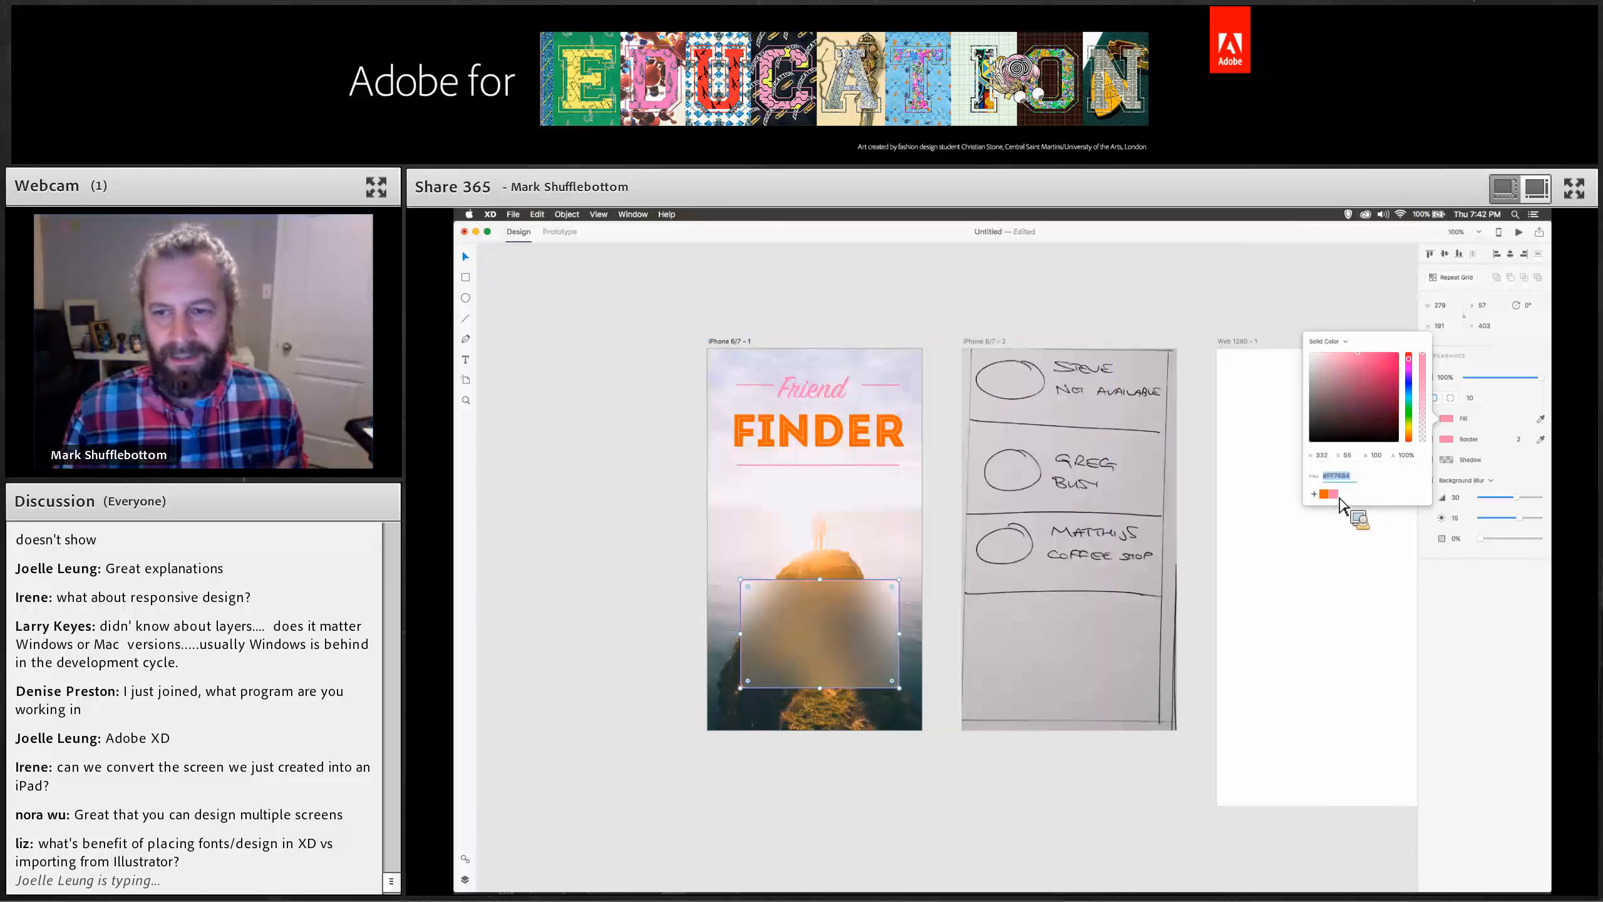
click(1443, 577)
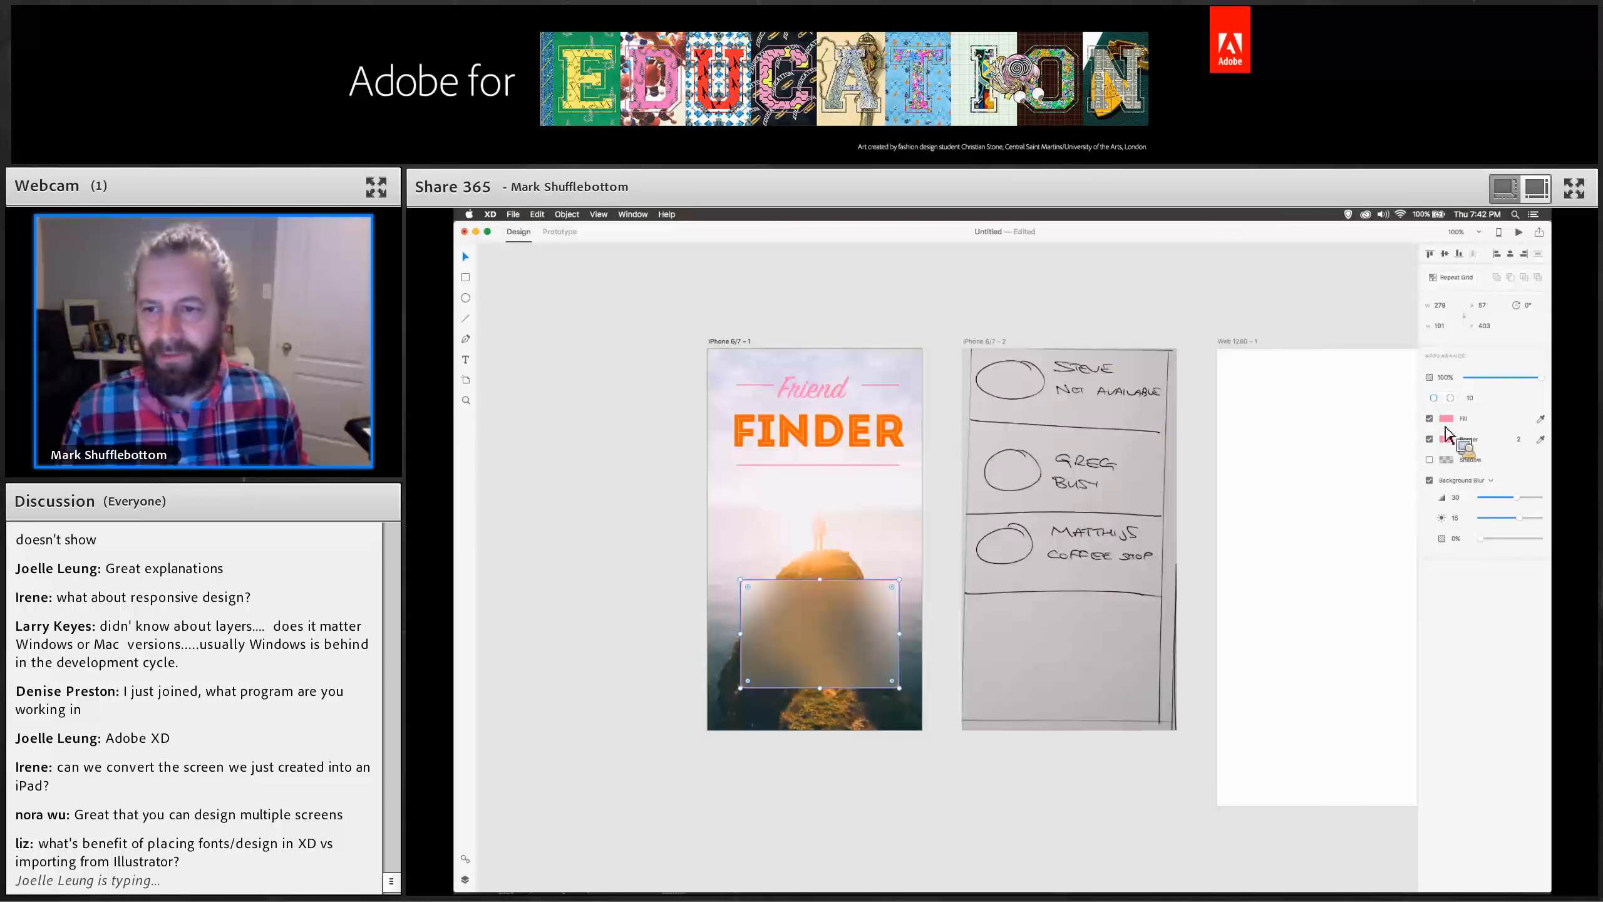
mouse_move(1479, 538)
mouse_down()
mouse_move(1529, 543)
mouse_move(1488, 540)
mouse_up()
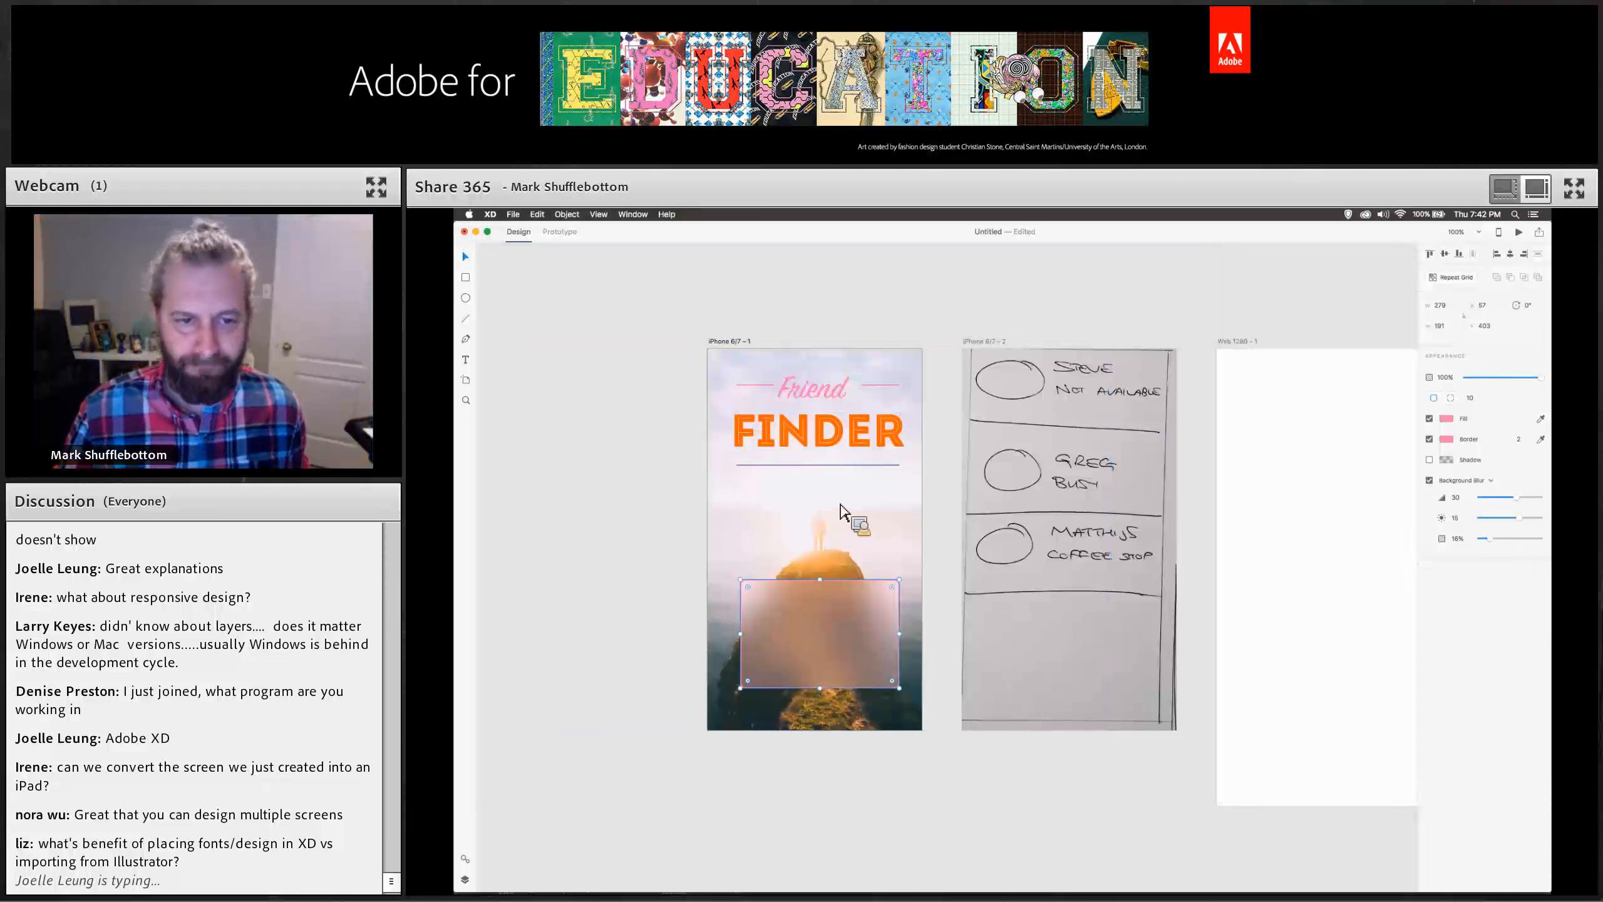
Copy the pink underline into the rectangle's middle as a divider, stretching it to the edge.
drag(832, 465, 837, 641)
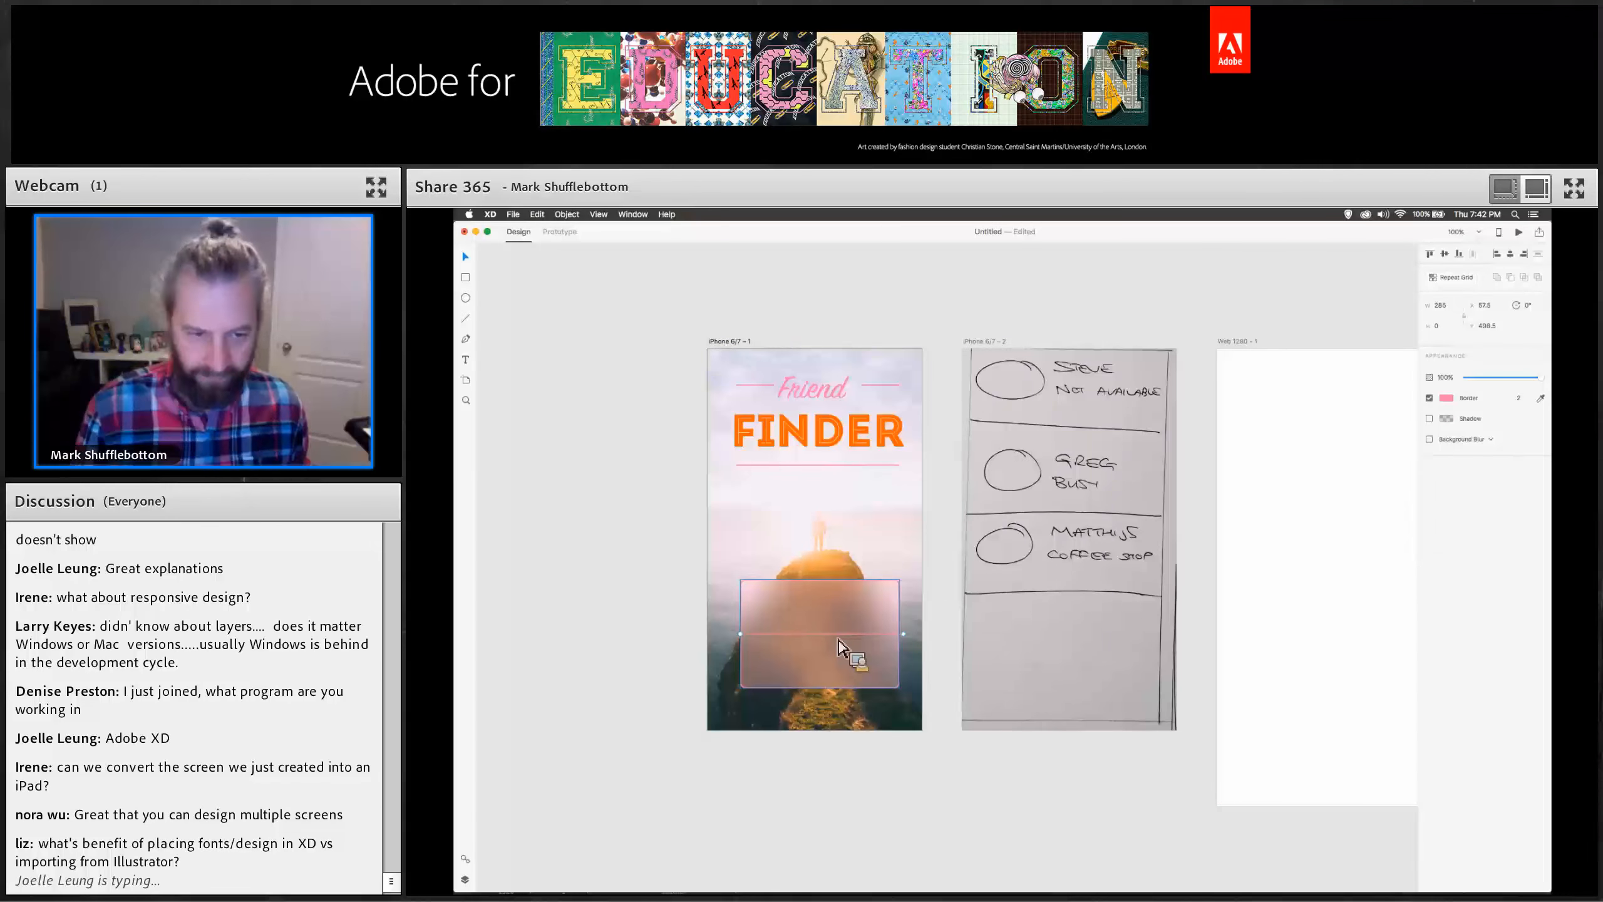
drag(902, 633, 907, 637)
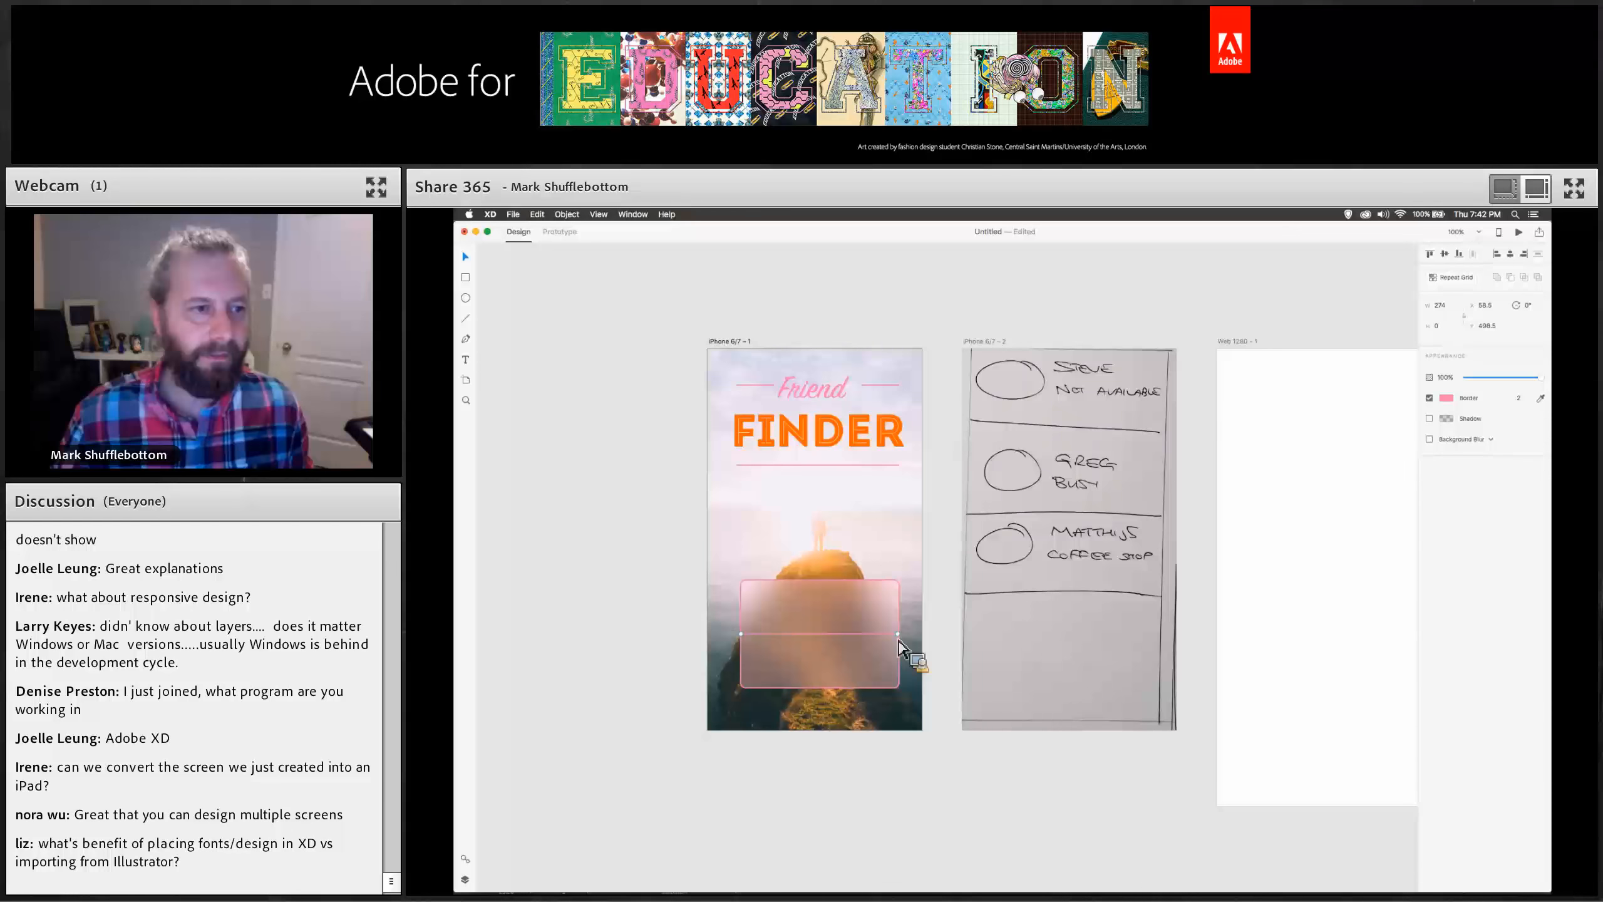
Add a "People" text label on the first artboard and set its font size to 40.
click(466, 358)
click(761, 530)
drag(771, 529, 854, 551)
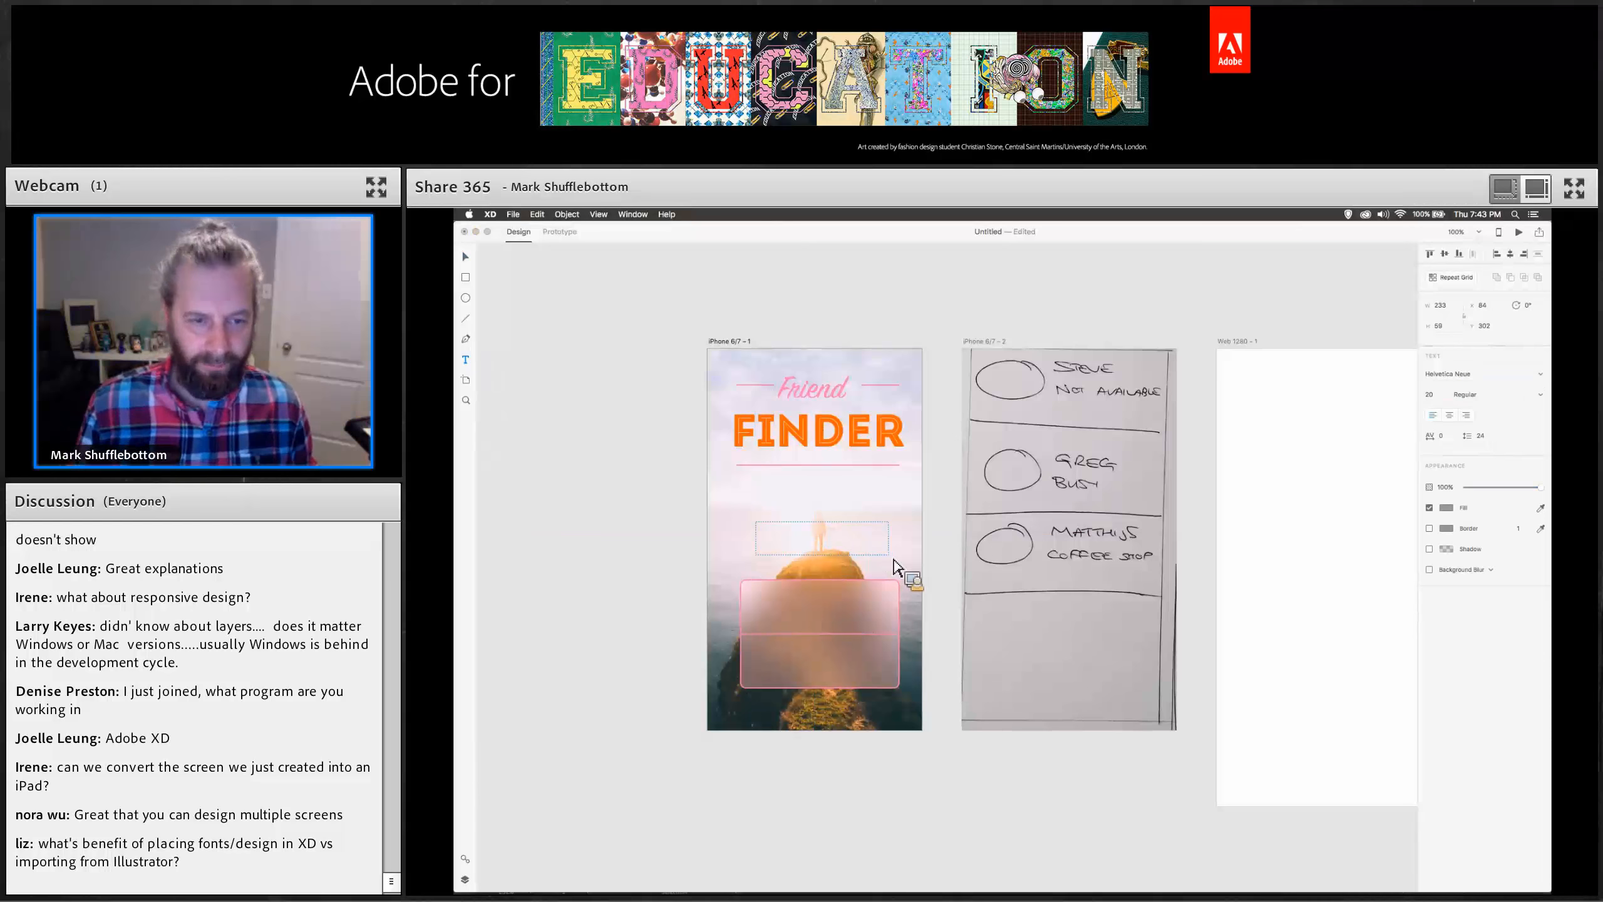
text(People)
key(super+a)
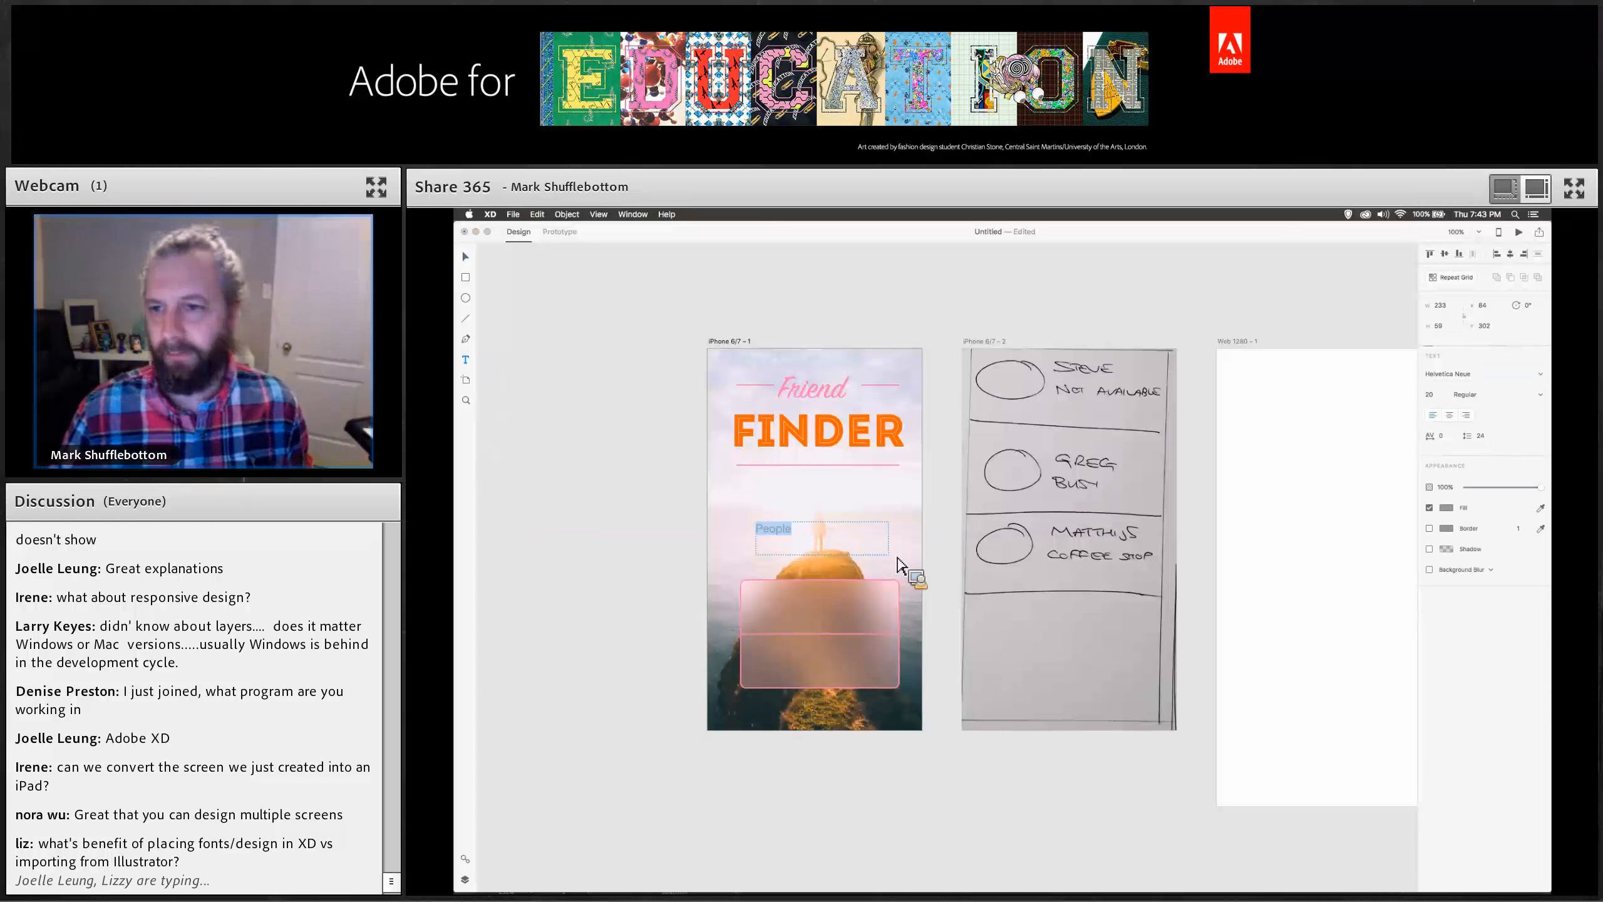
click(1432, 397)
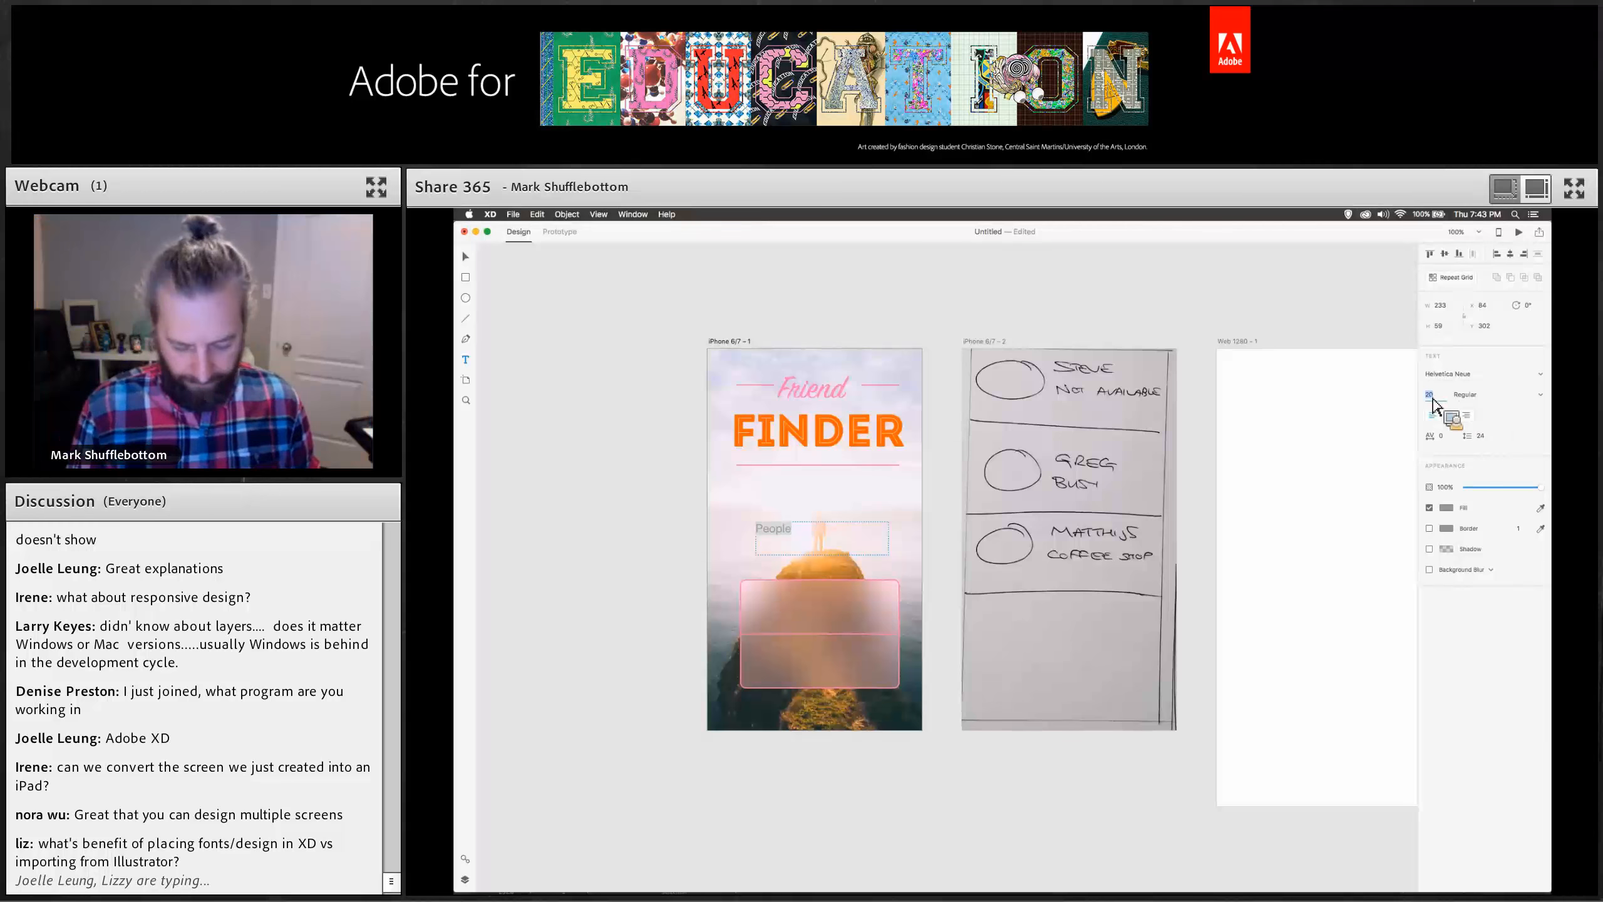
text(40)
key(Return)
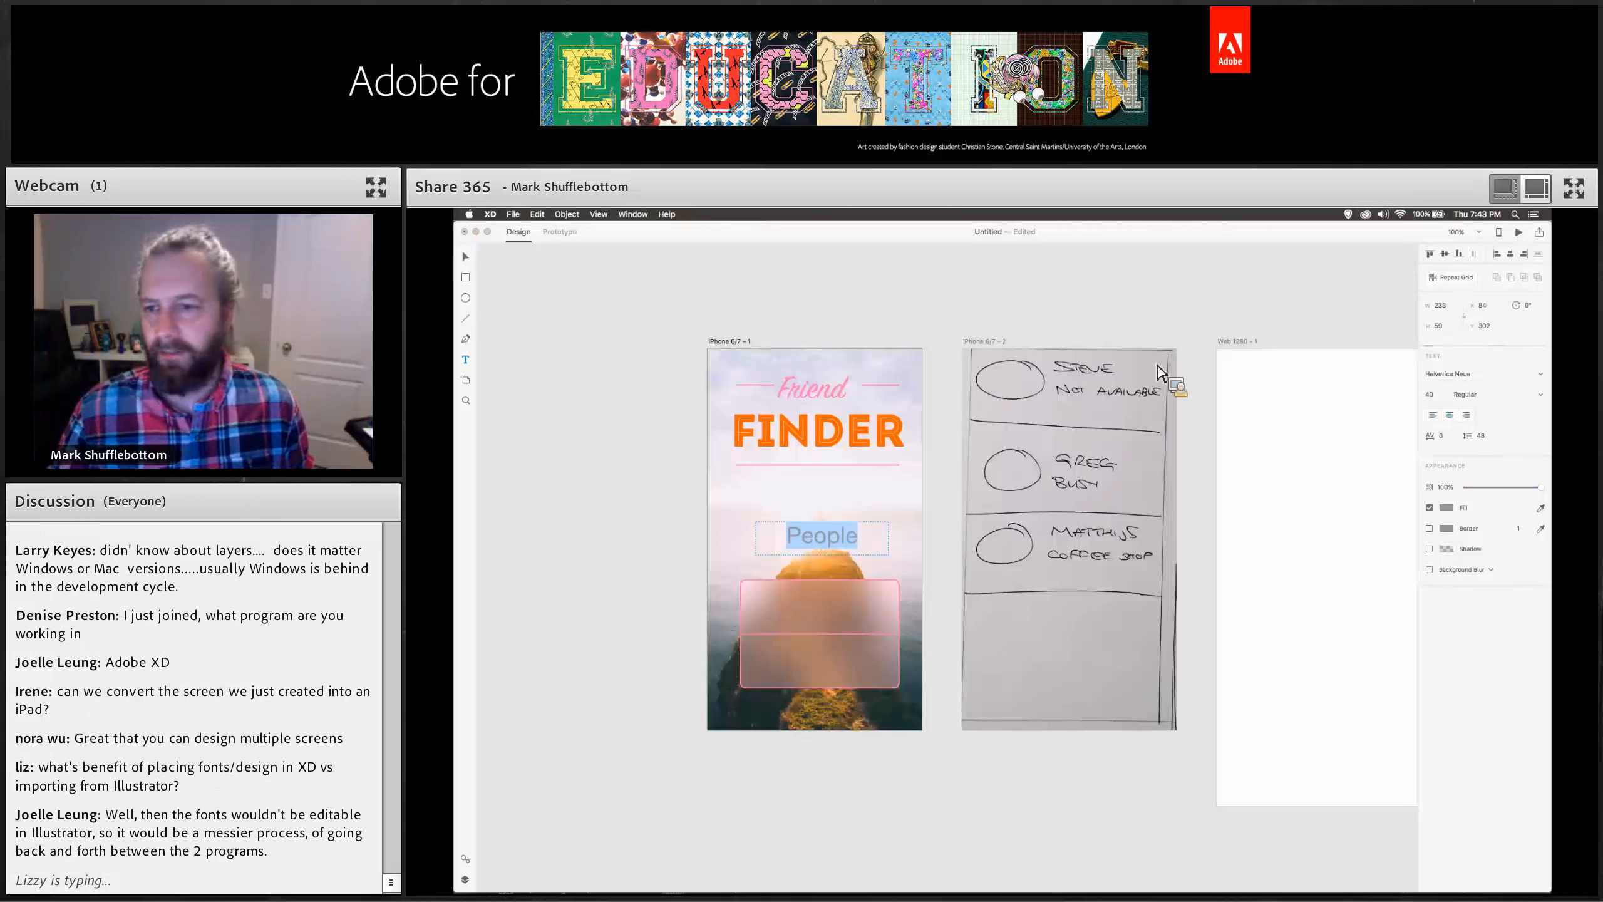
Center-align the People text and color it white.
click(1449, 415)
click(1446, 508)
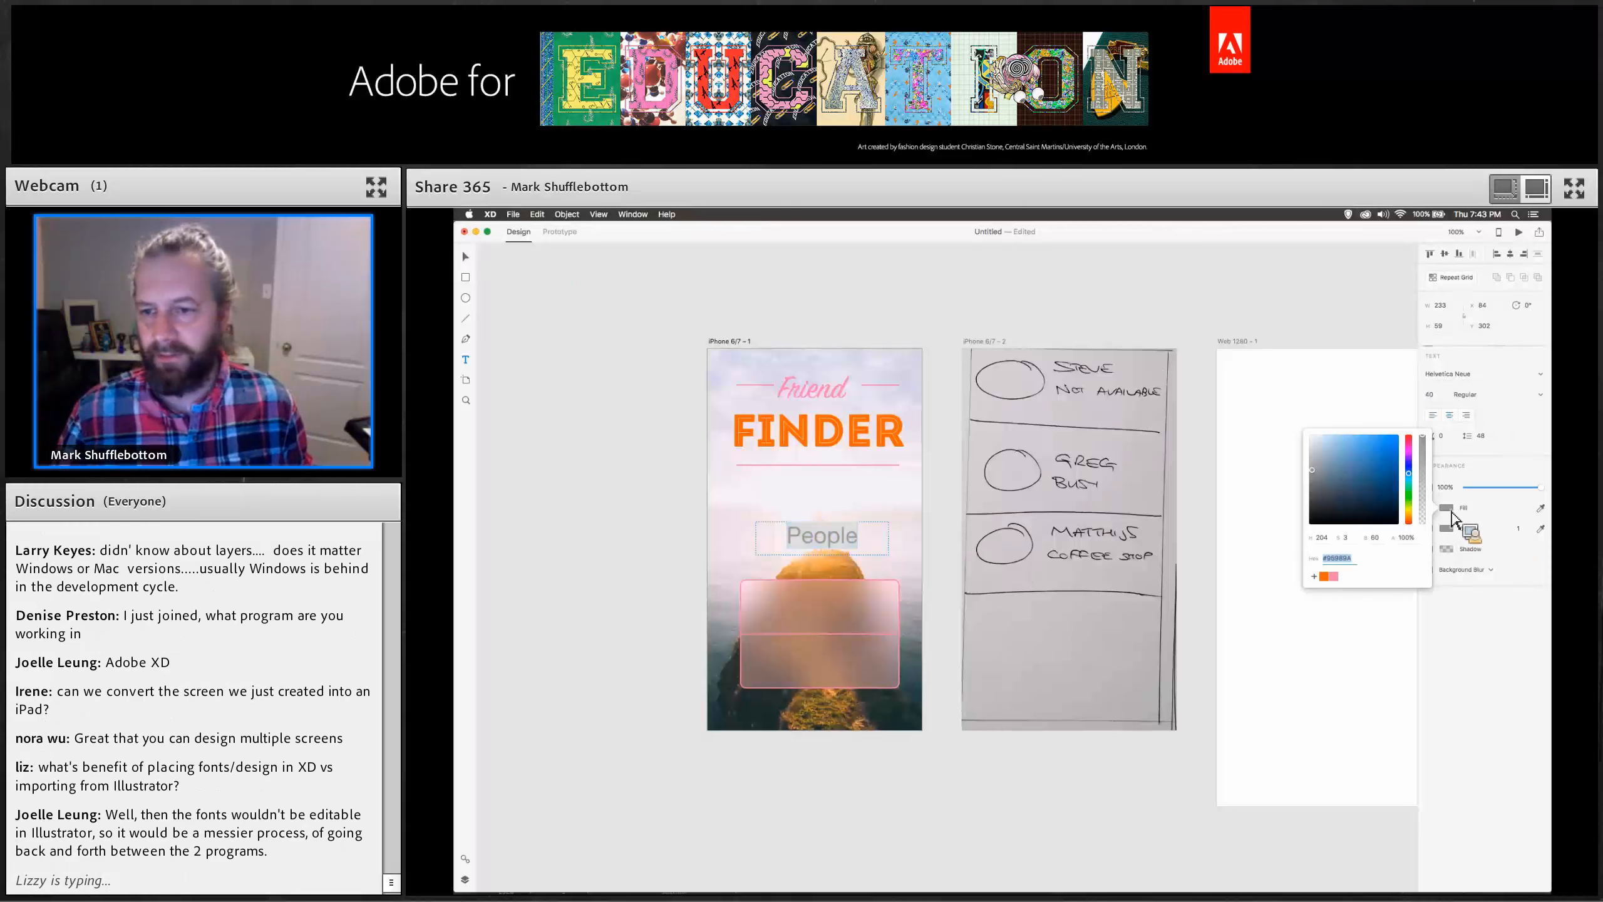
click(1310, 435)
click(465, 257)
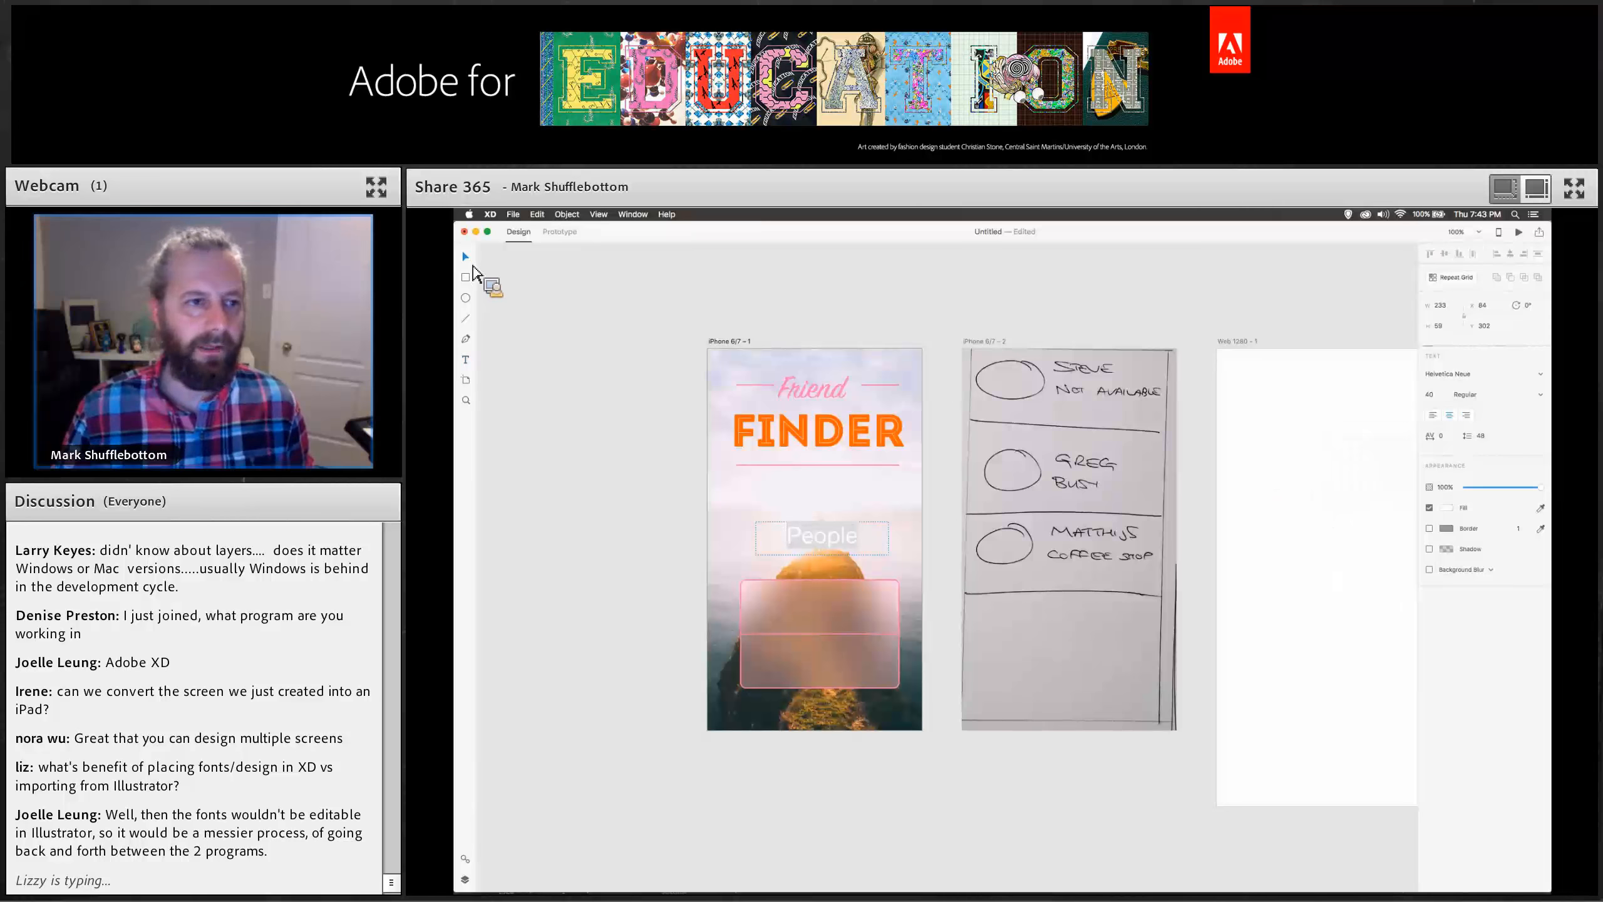
Place the label in the panel's top half and a copy in the lower half, renamed "Places".
drag(824, 547, 820, 674)
double_click(820, 673)
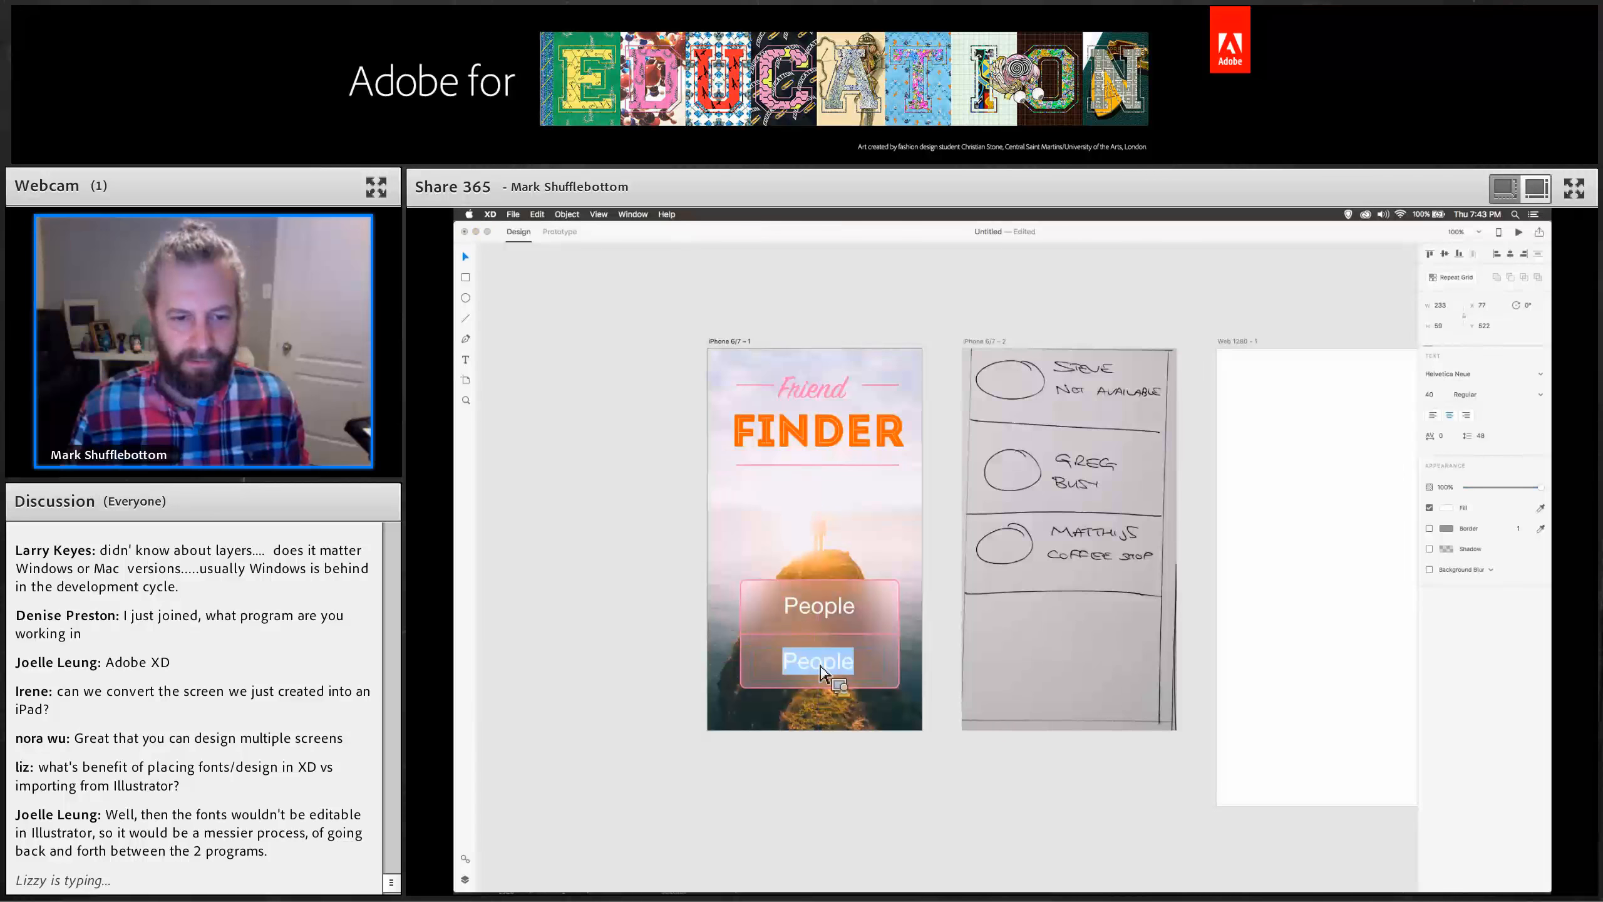
text(Places)
click(568, 283)
In prototype mode, link the People label to the second iPhone 6/7 artboard with Slide Left, Ease Out transition.
click(559, 233)
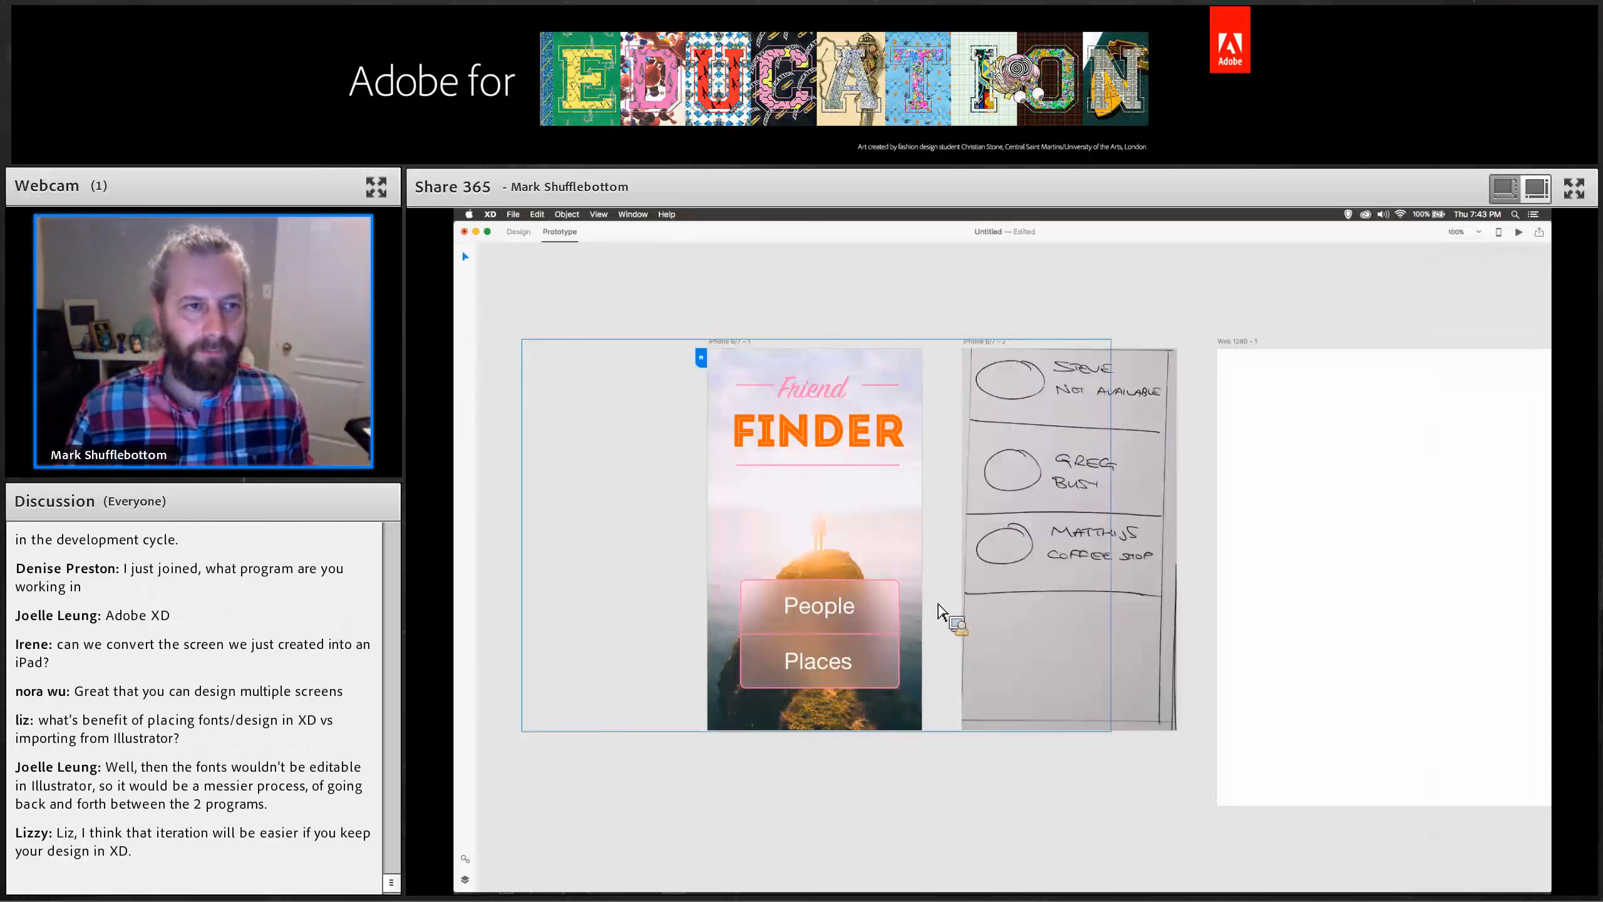
click(852, 620)
drag(891, 609, 1004, 526)
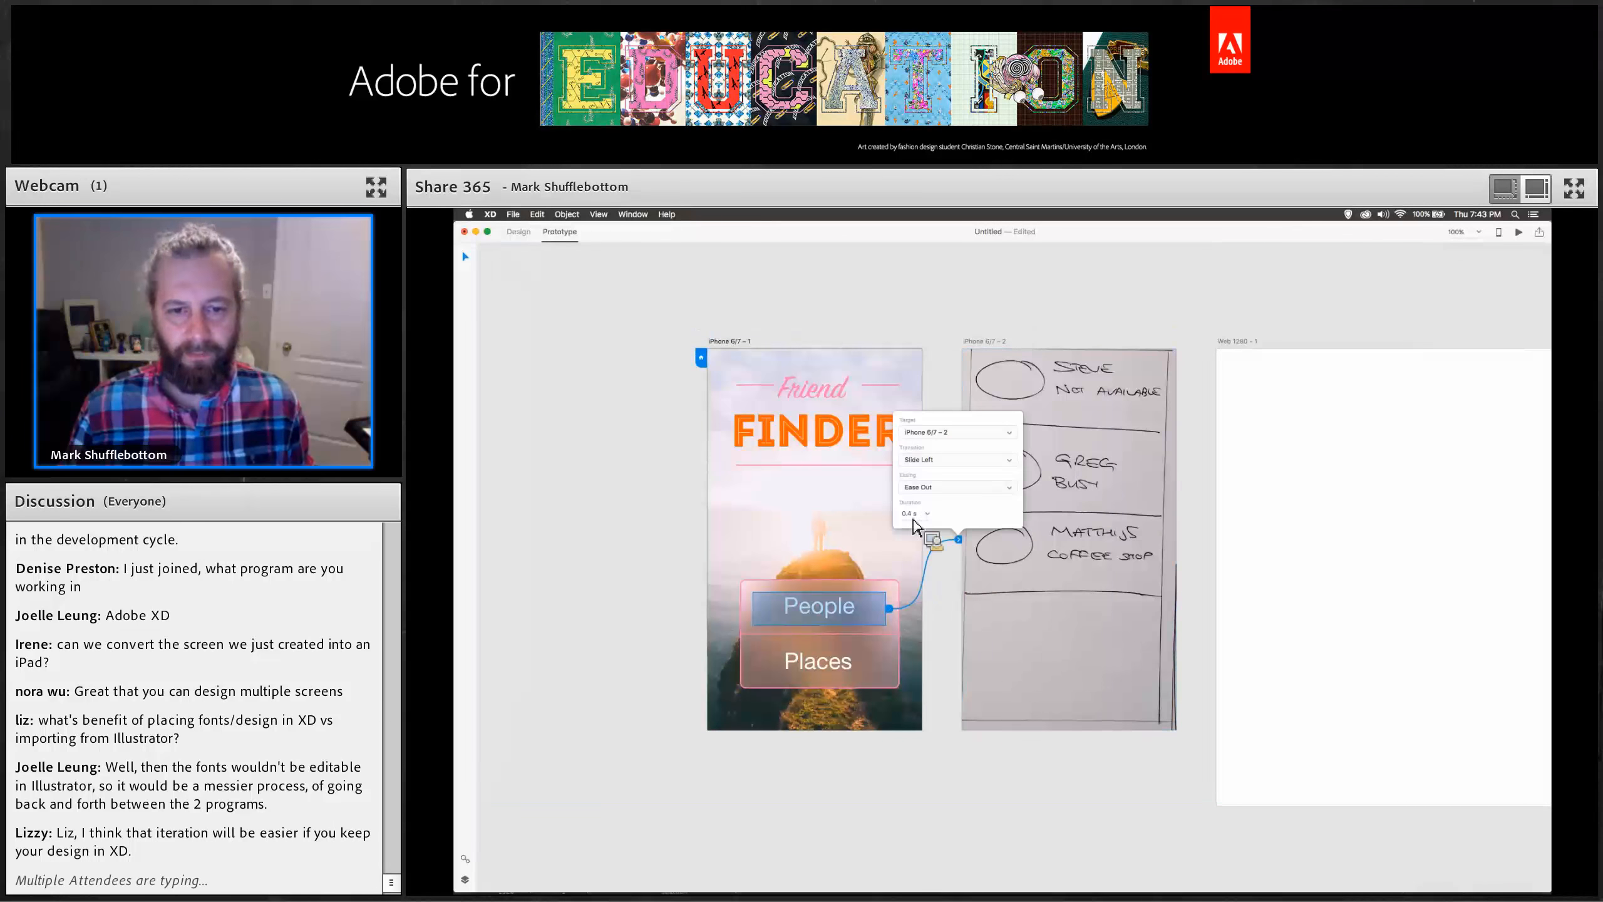
click(628, 346)
scroll(698, 547, down, 5)
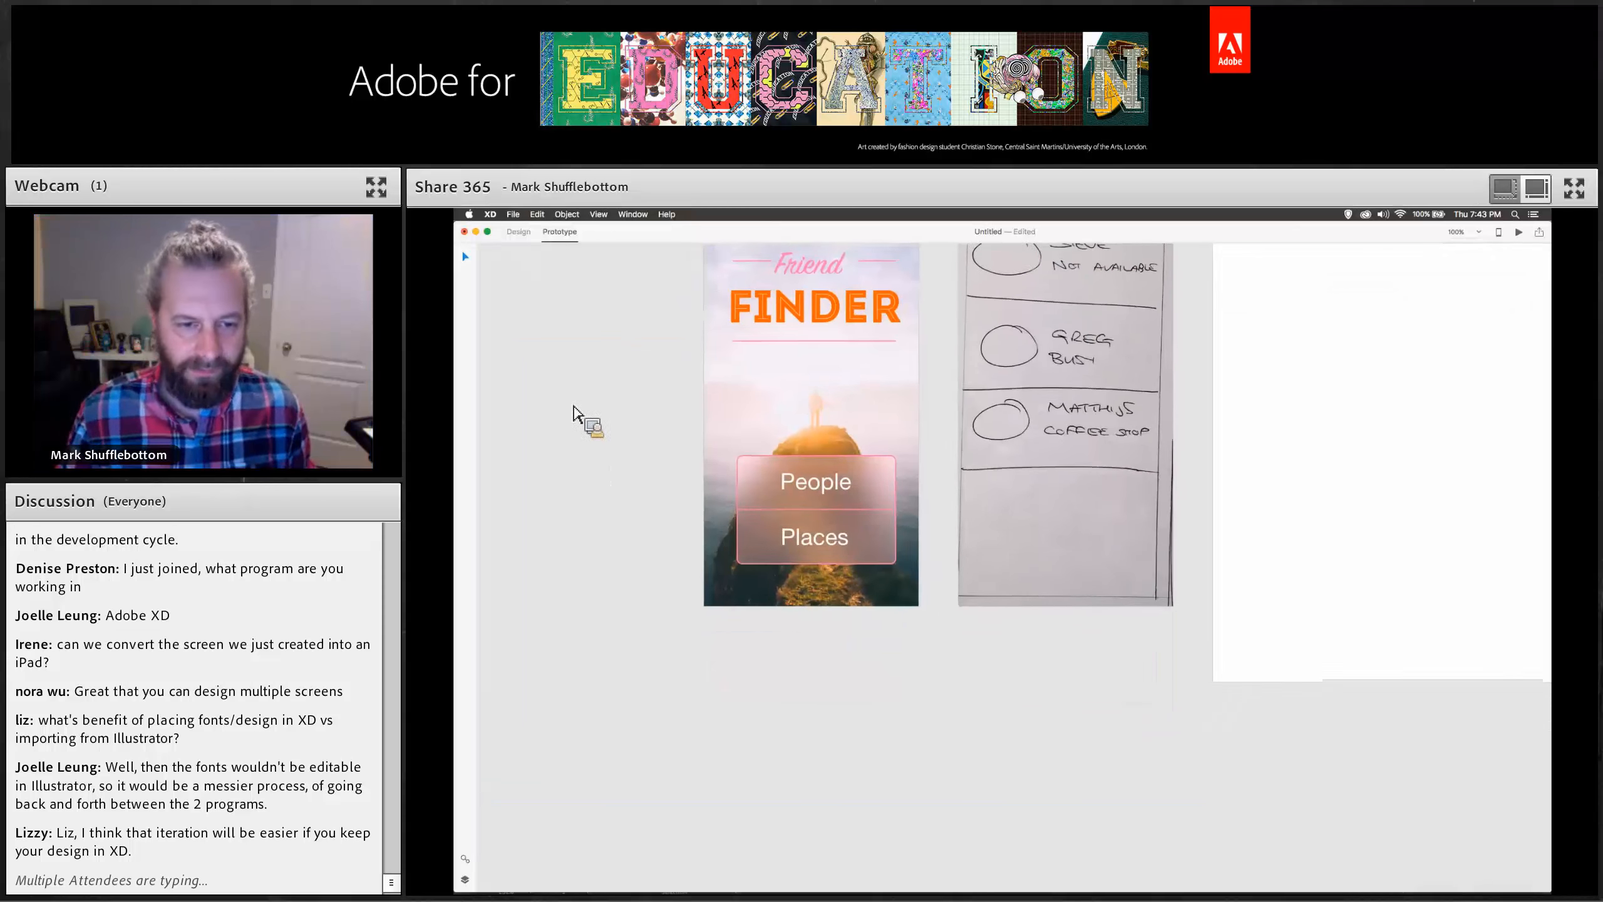
click(517, 232)
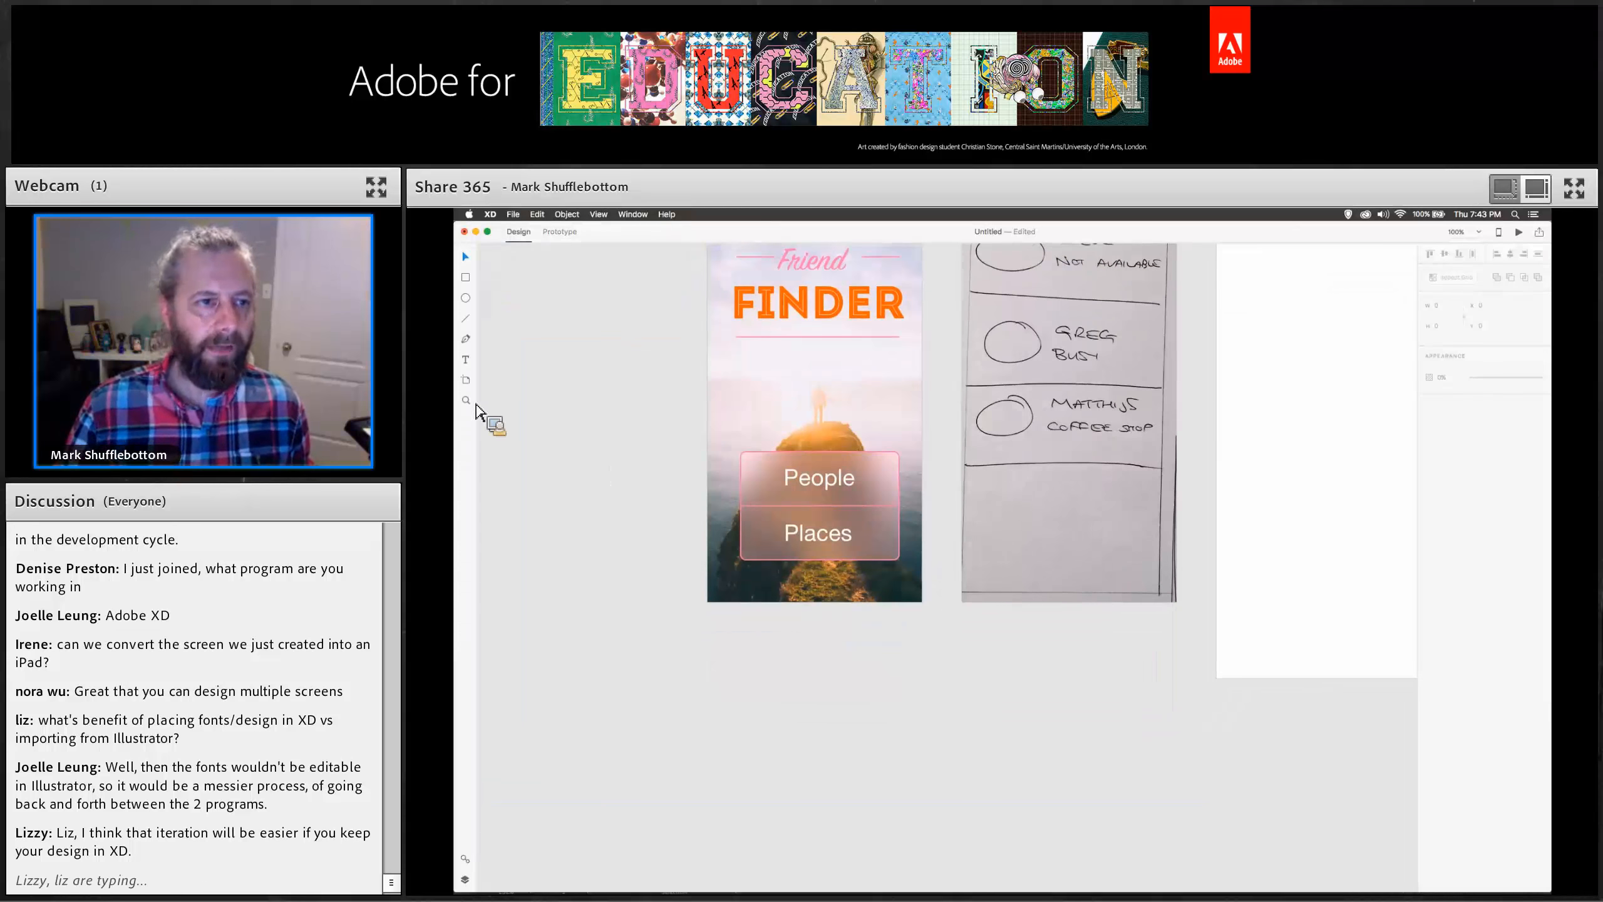
click(468, 382)
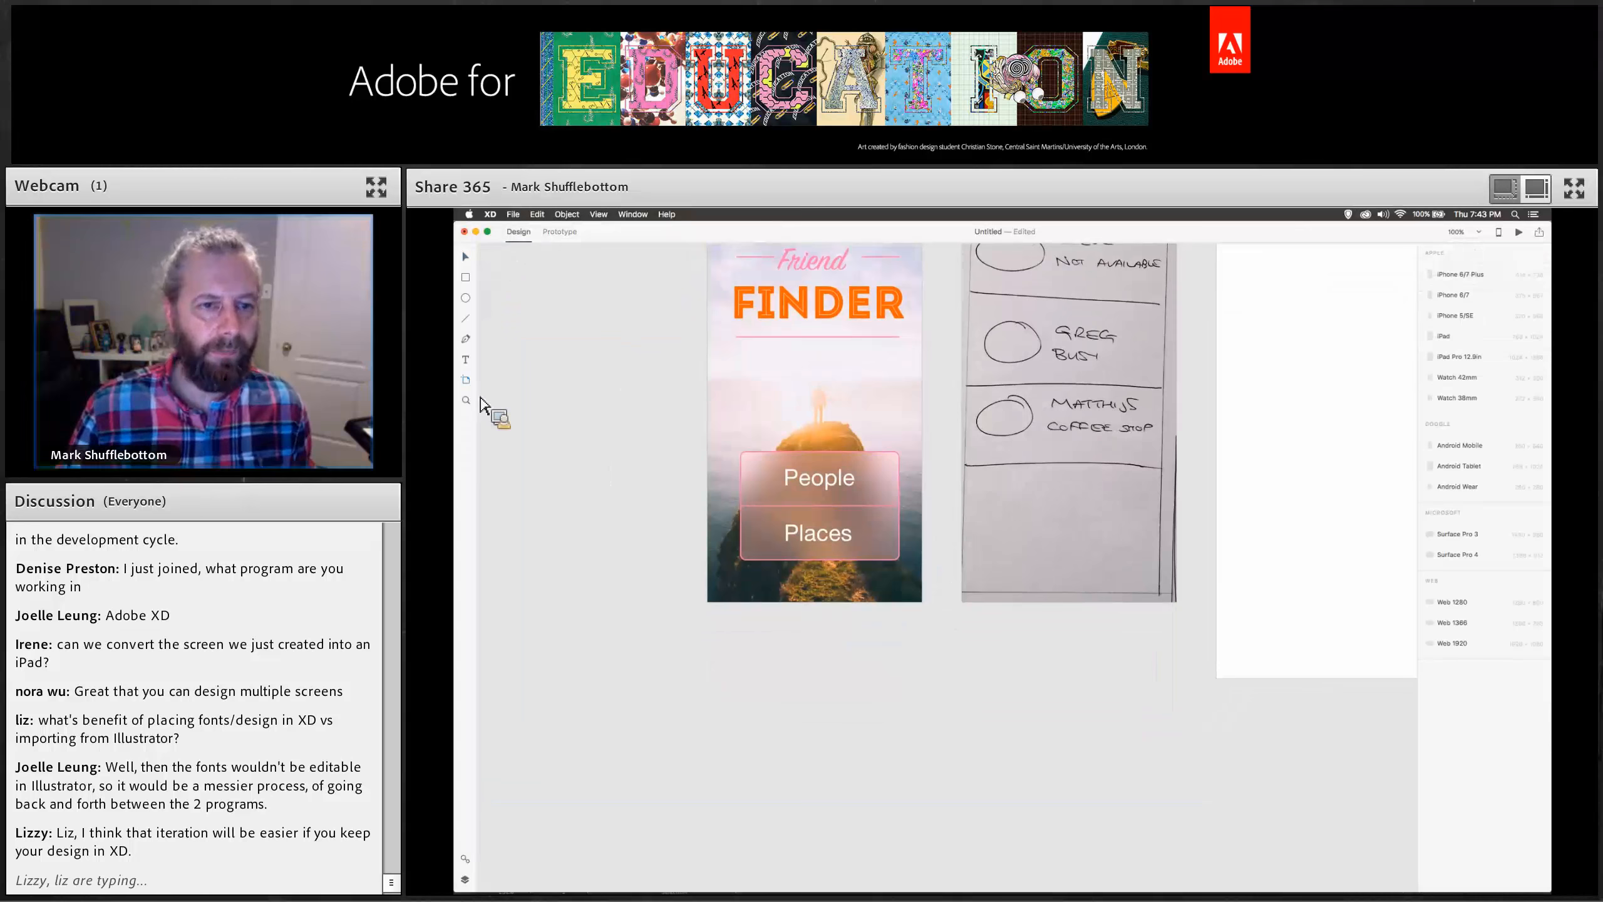
click(712, 635)
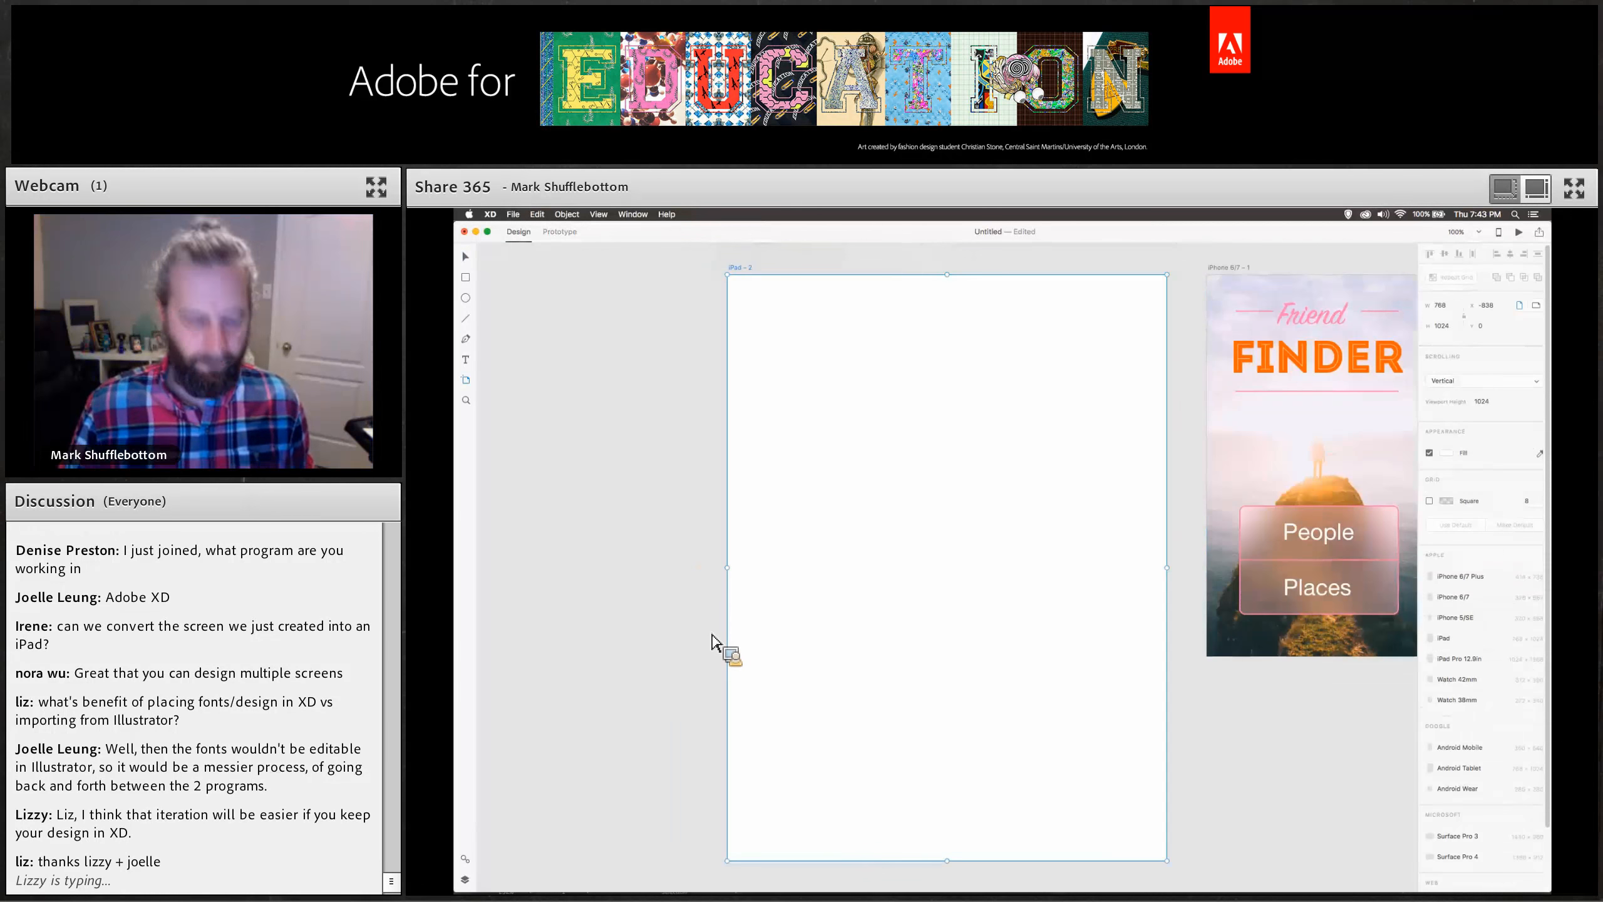
key(Delete)
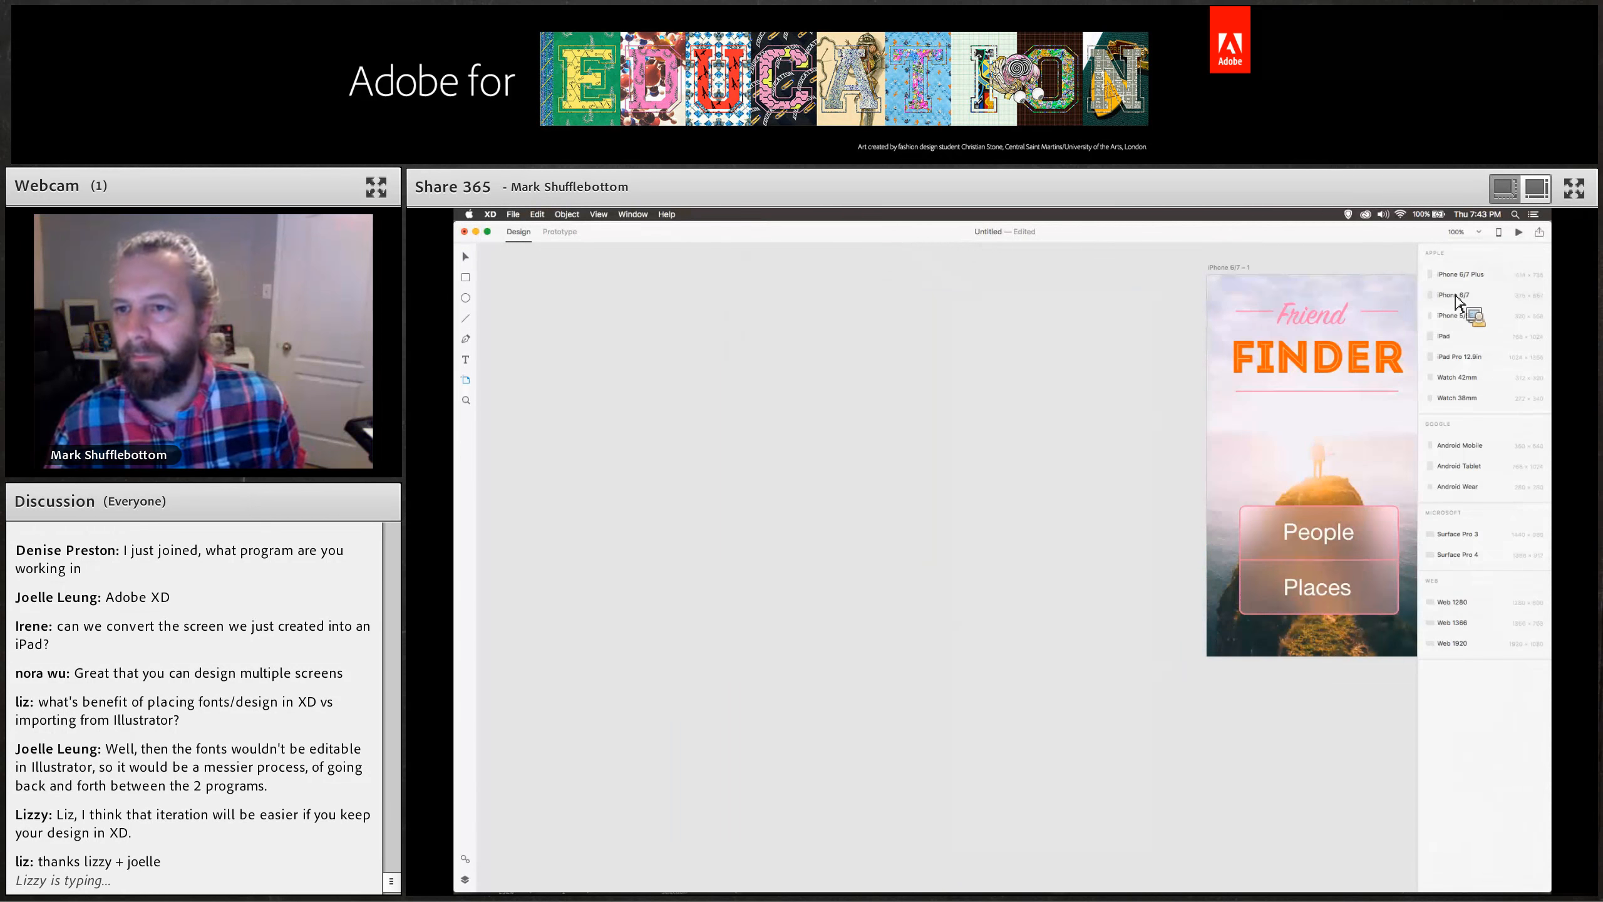
click(1459, 274)
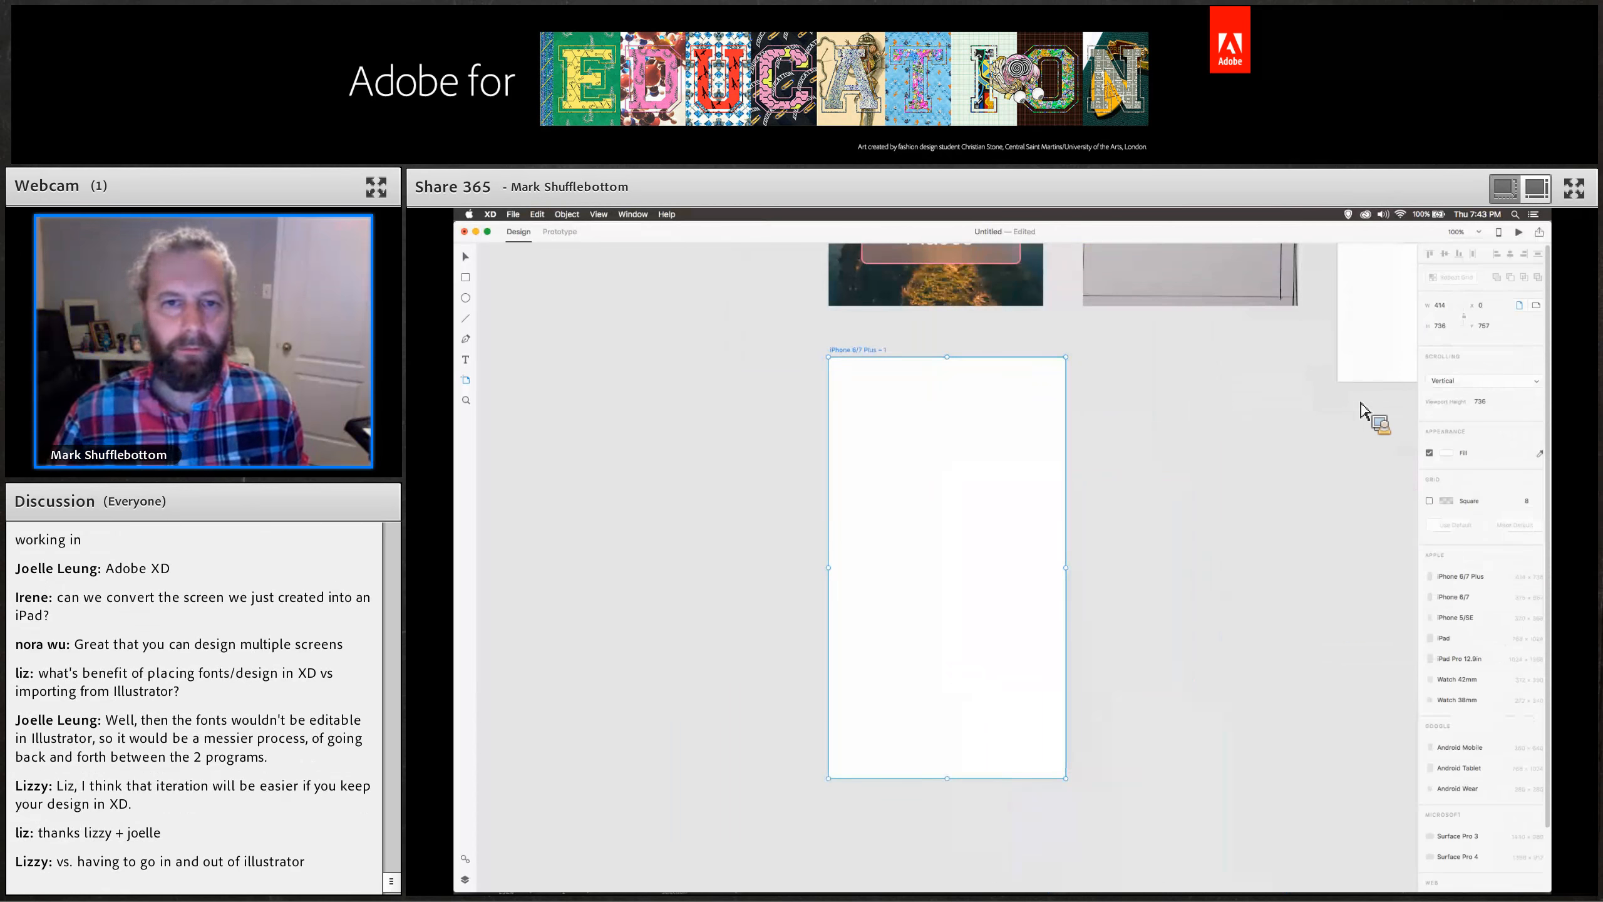
key(Delete)
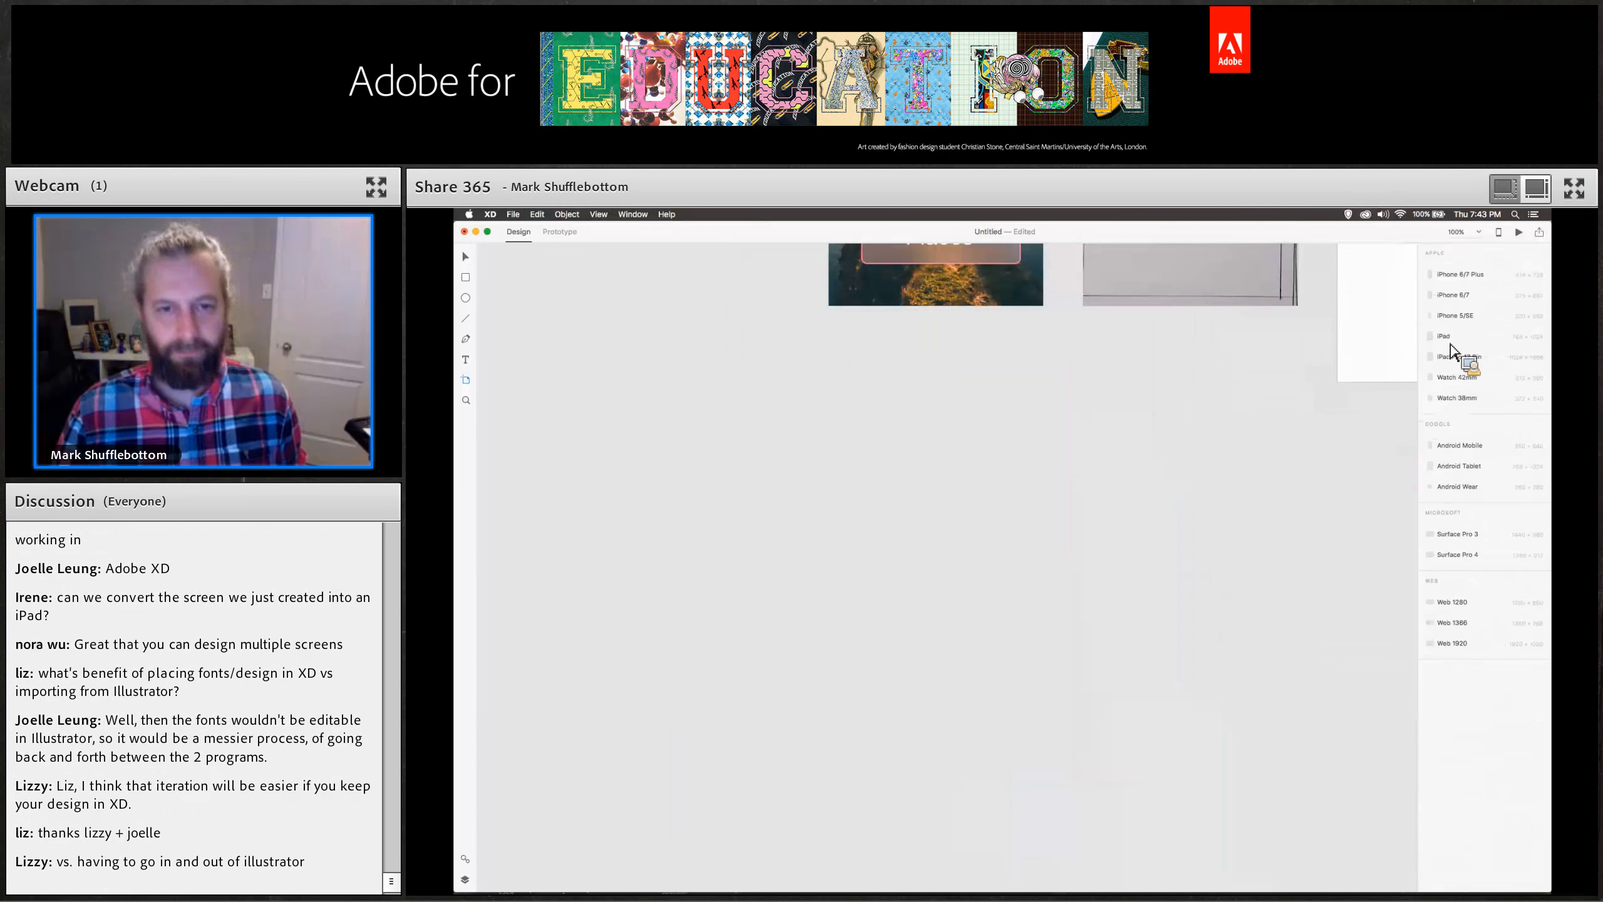
Add a new iPhone 6/7 artboard below the first screen.
click(1452, 295)
click(465, 256)
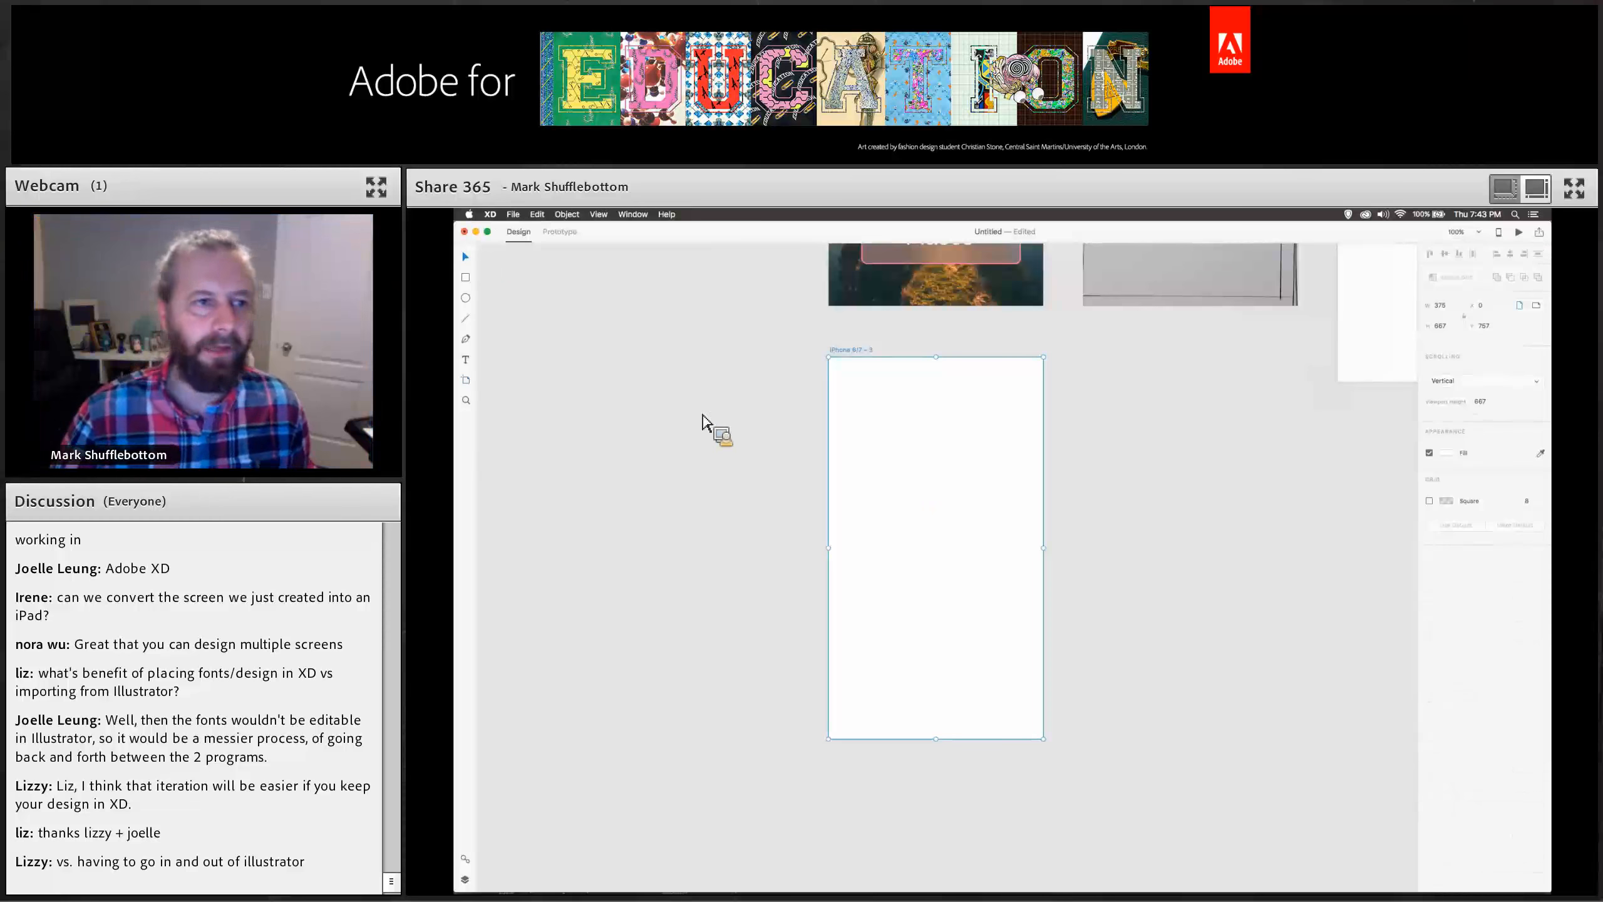
scroll(708, 426, up, 3)
scroll(680, 619, right, 2)
scroll(679, 519, down, 2)
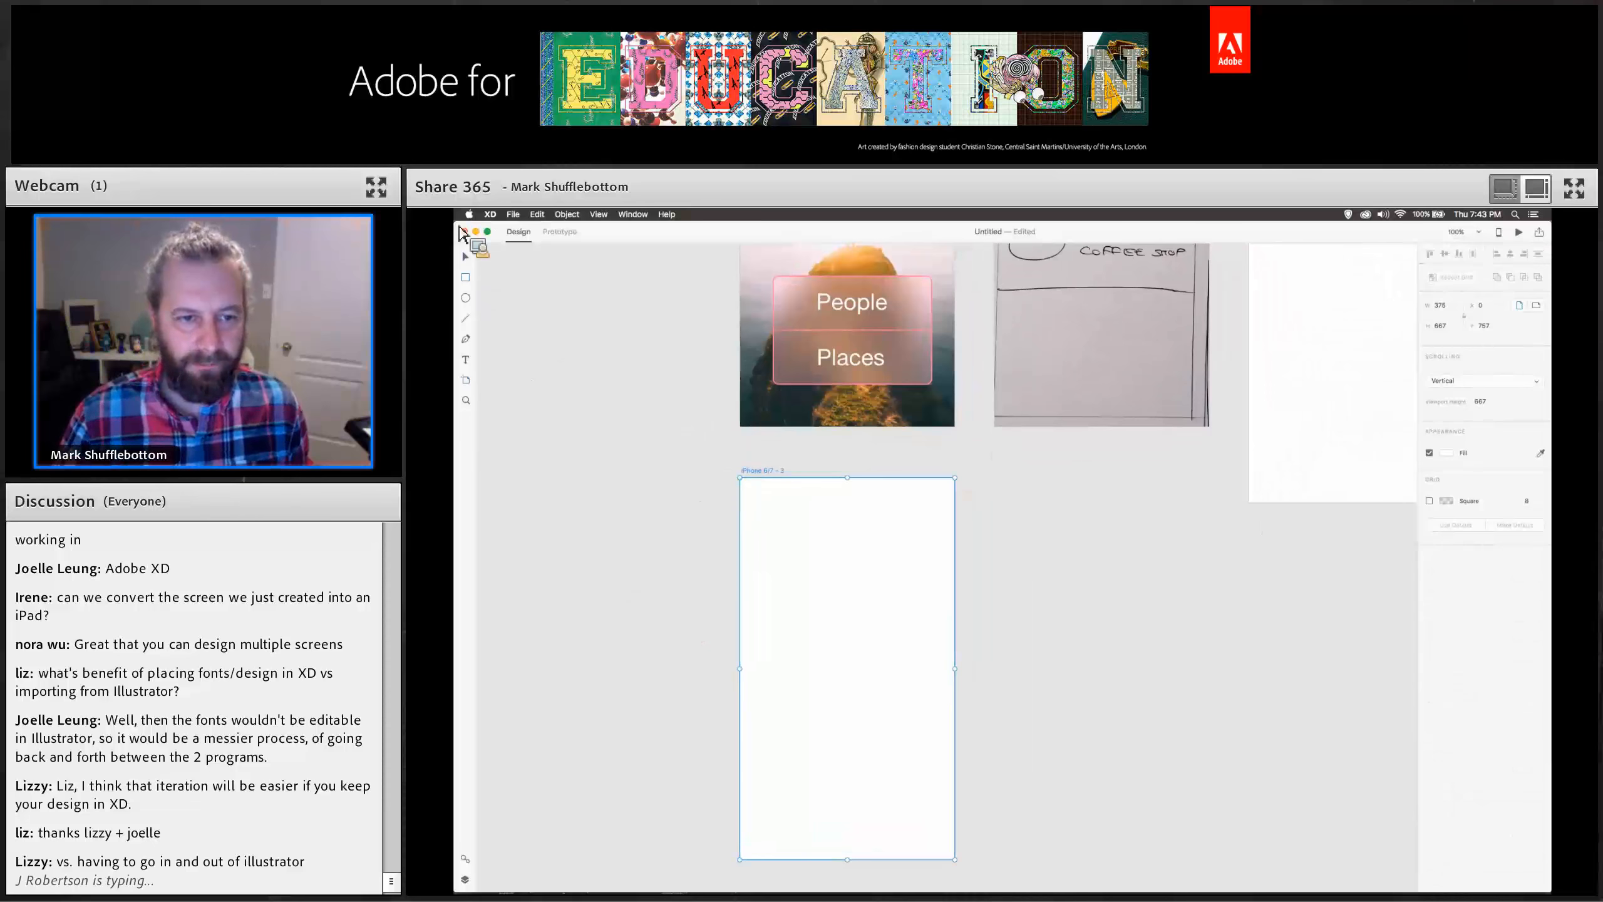
Draw a full-width header rectangle about 59 tall across the top of the new artboard.
click(492, 298)
click(467, 278)
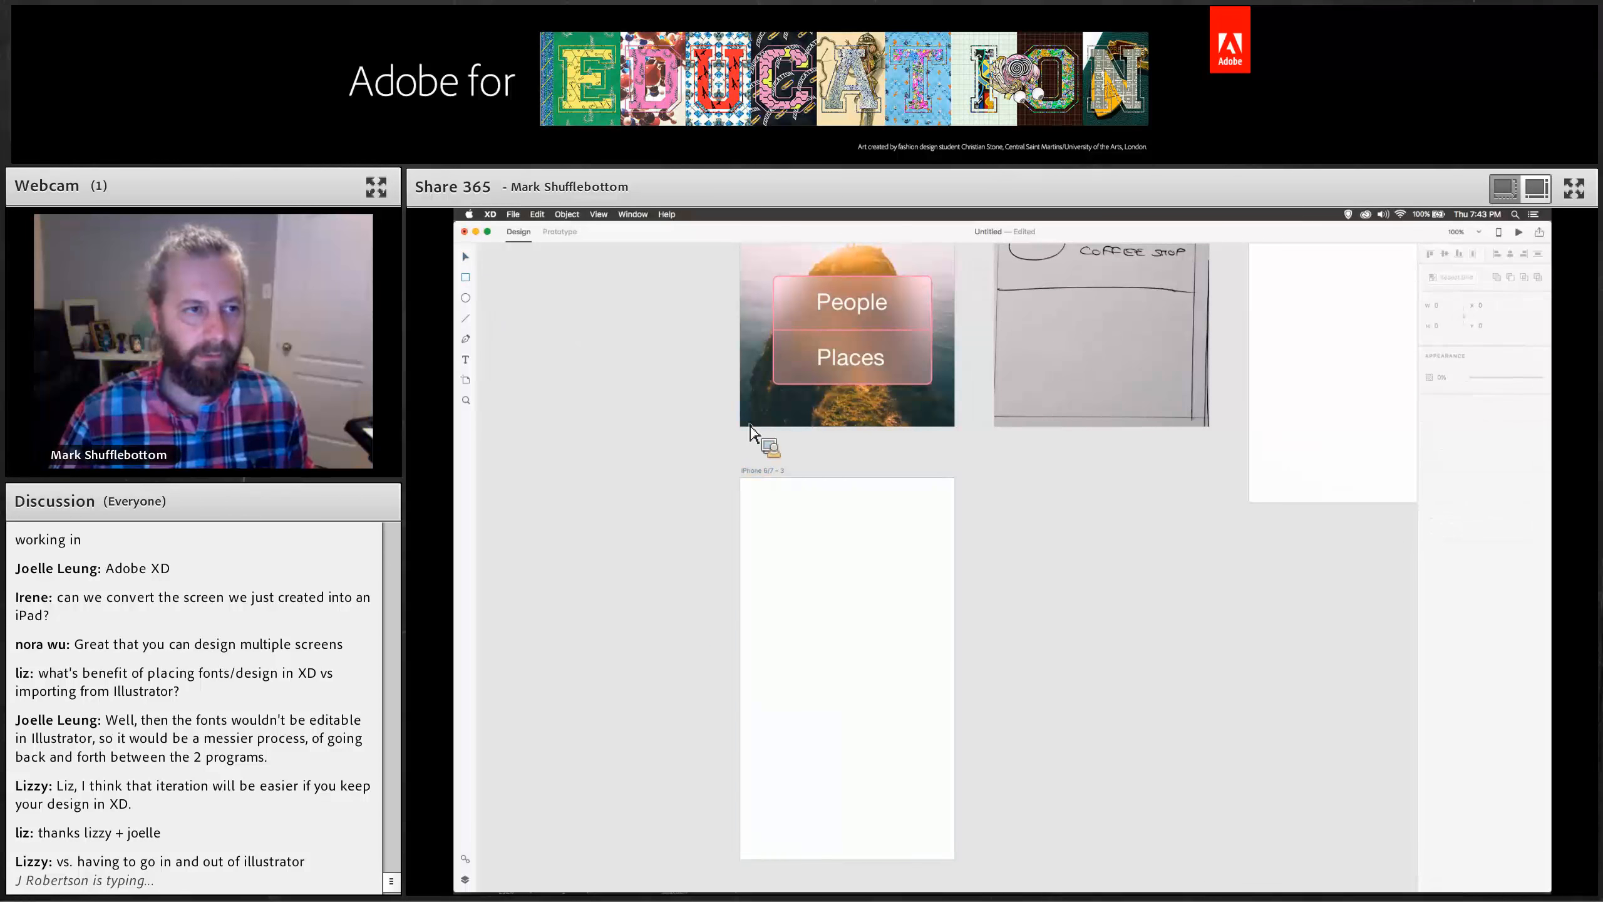
mouse_move(741, 478)
mouse_down()
mouse_move(827, 516)
mouse_move(959, 519)
mouse_up()
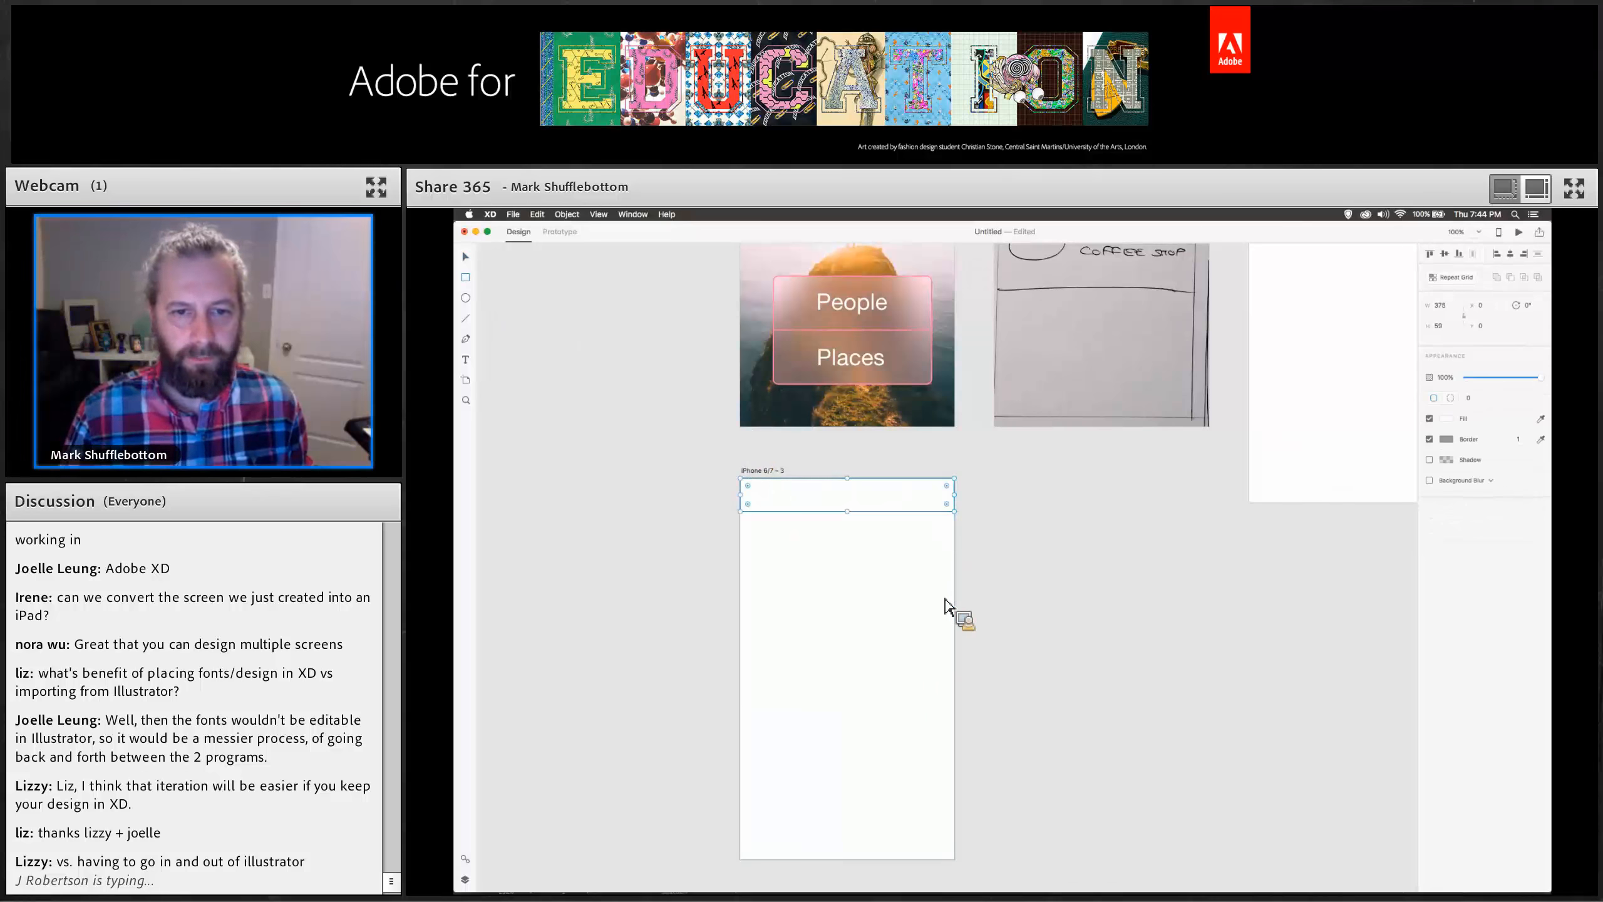
Fill the header rectangle with the orange swatch and turn off its border.
click(1447, 418)
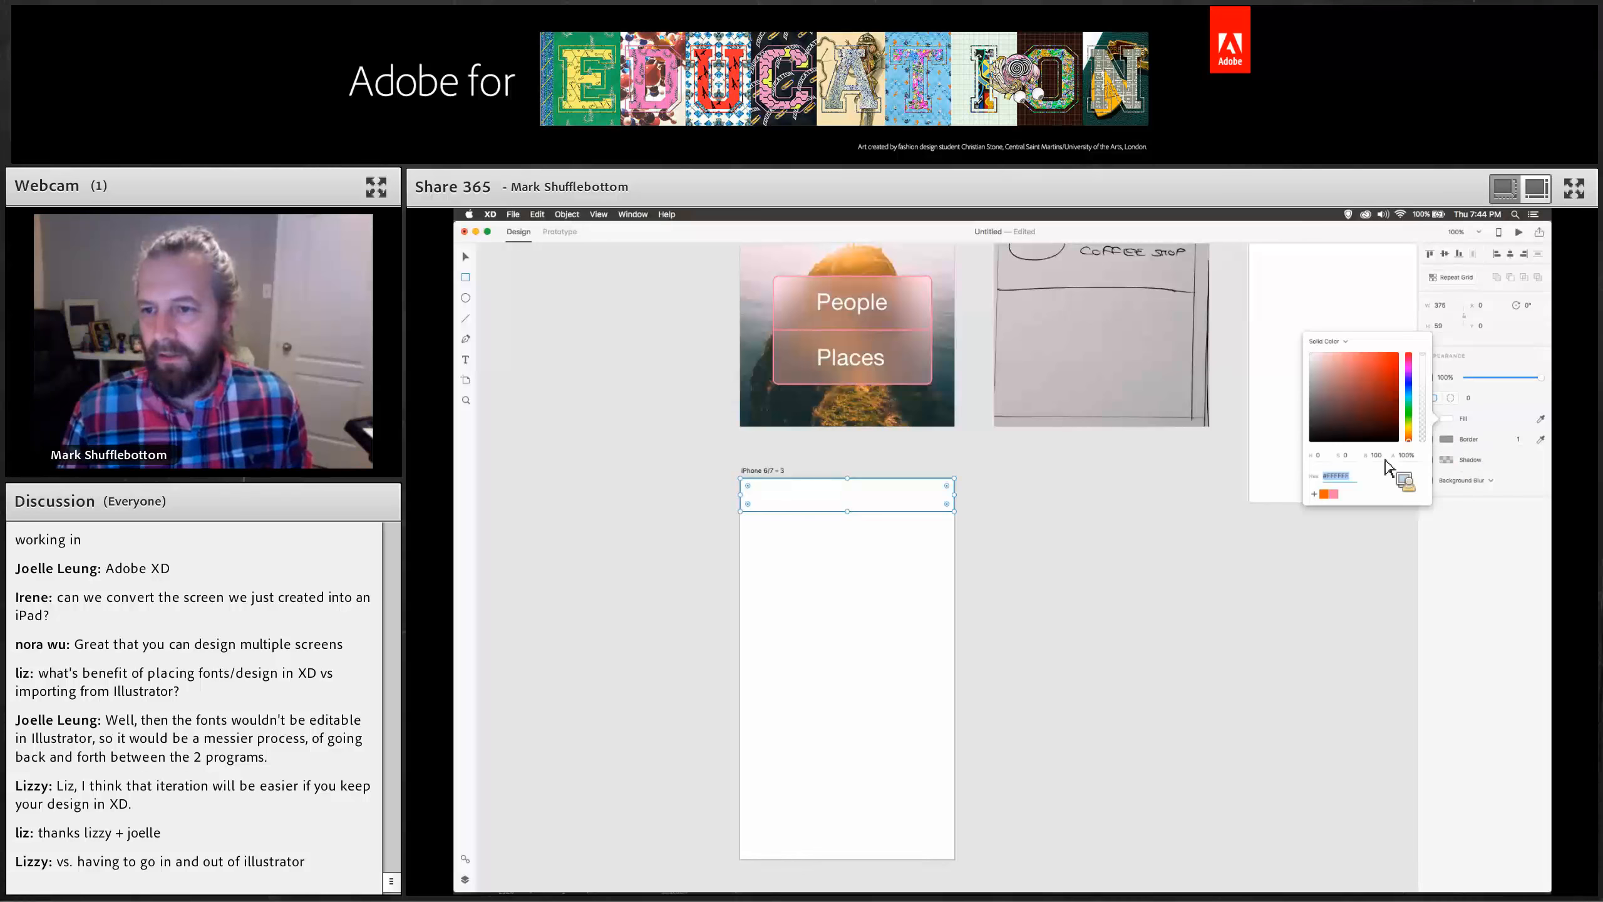
click(1324, 495)
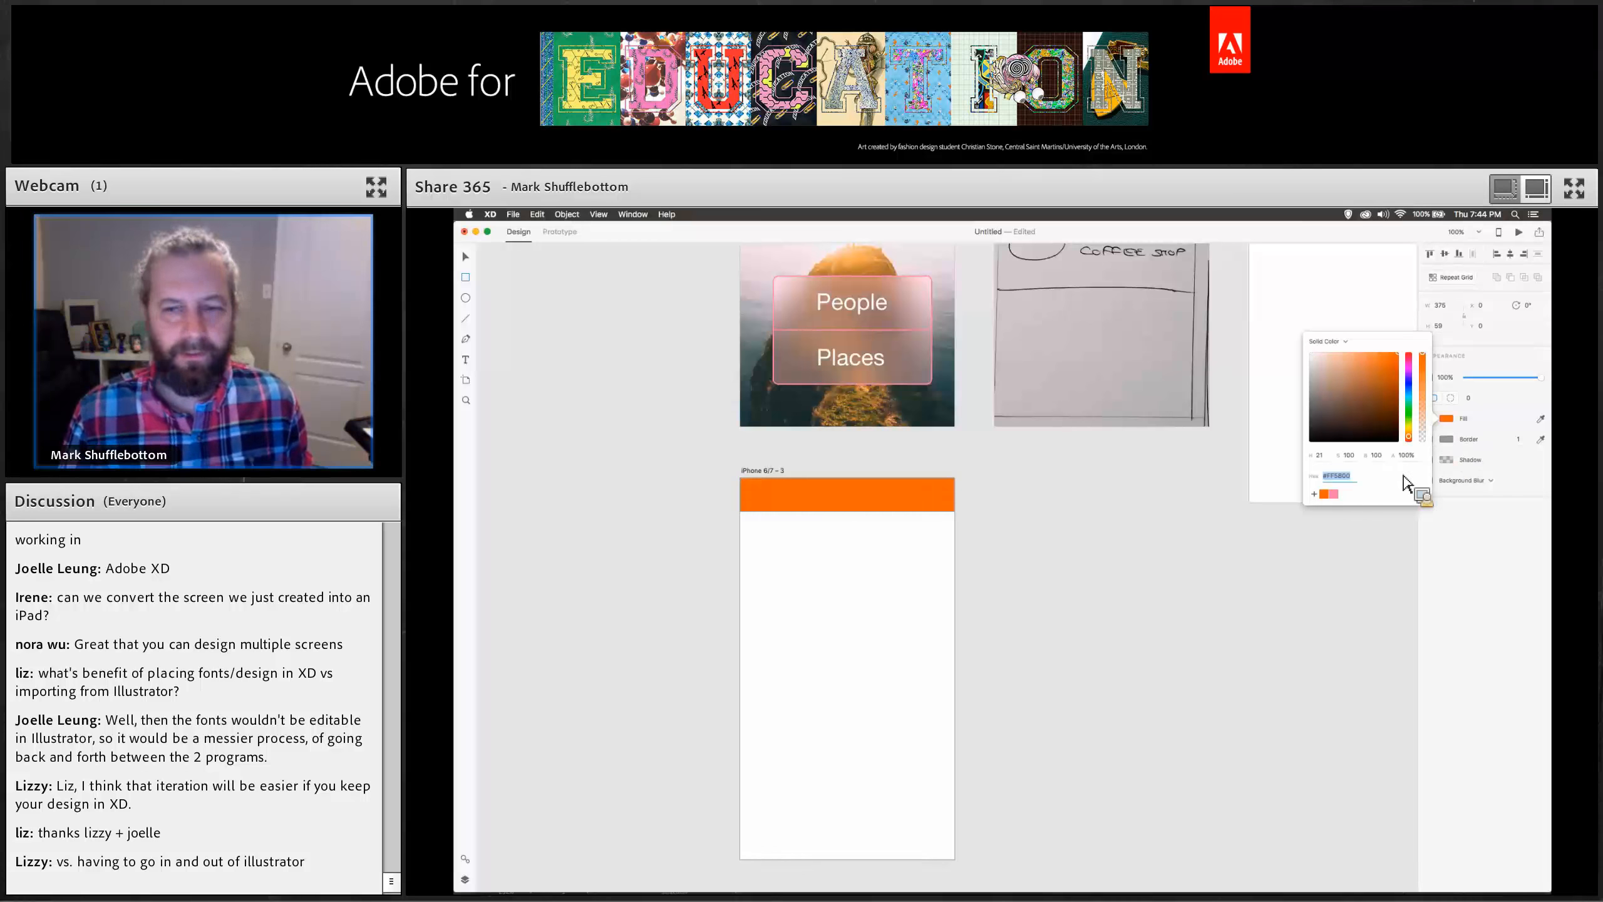
click(1450, 442)
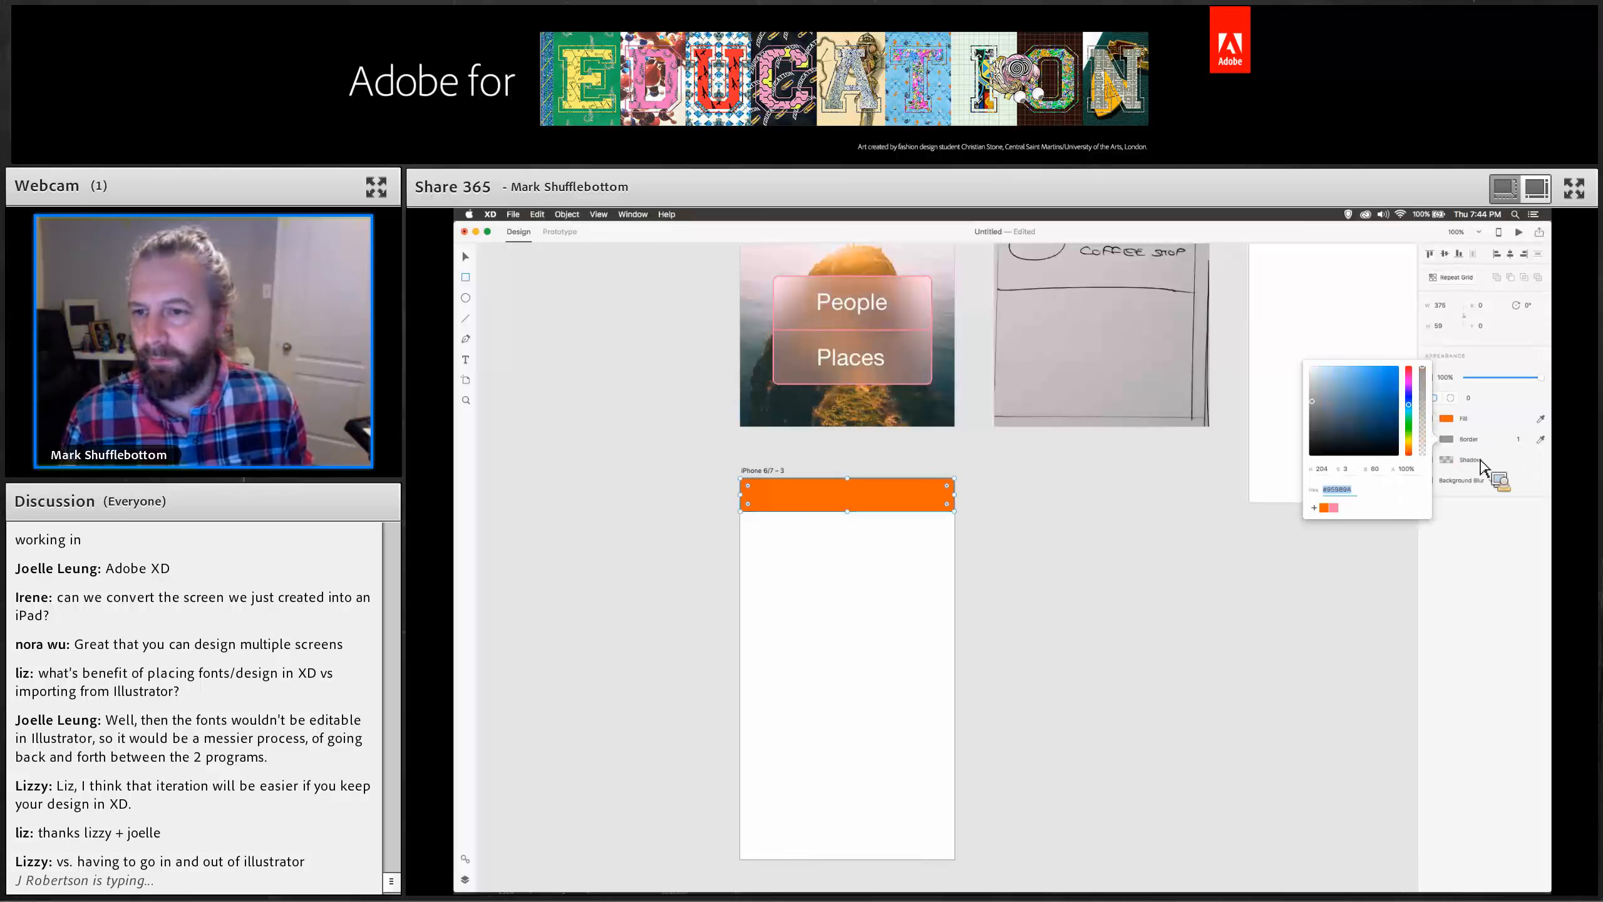
click(1507, 473)
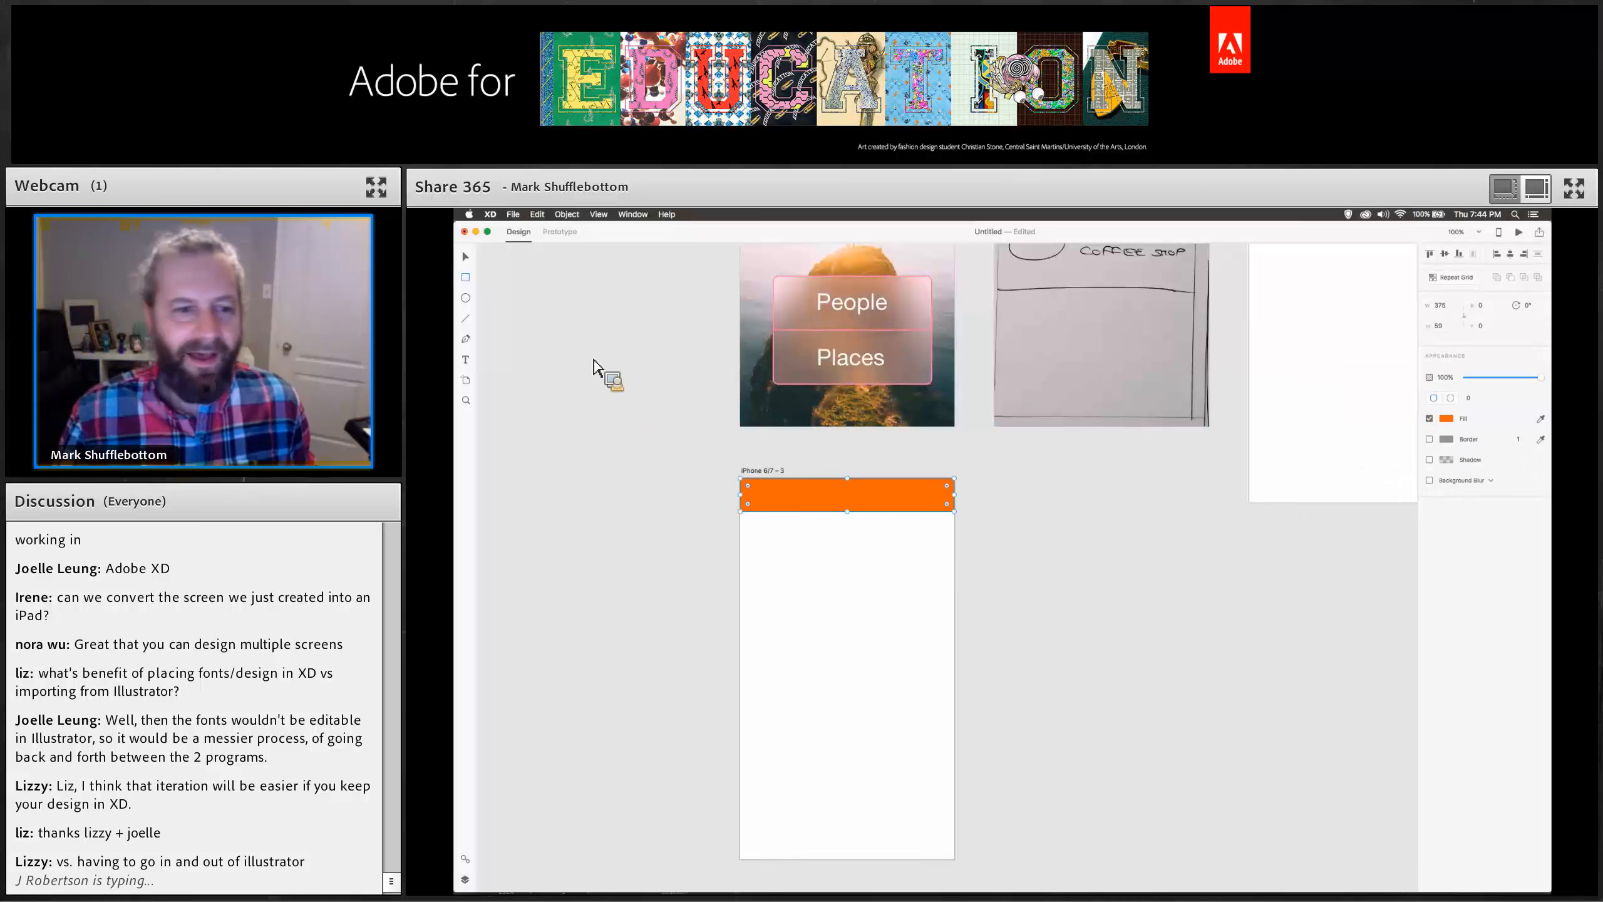
click(466, 256)
click(629, 410)
scroll(701, 476, up, 4)
scroll(701, 476, left, 3)
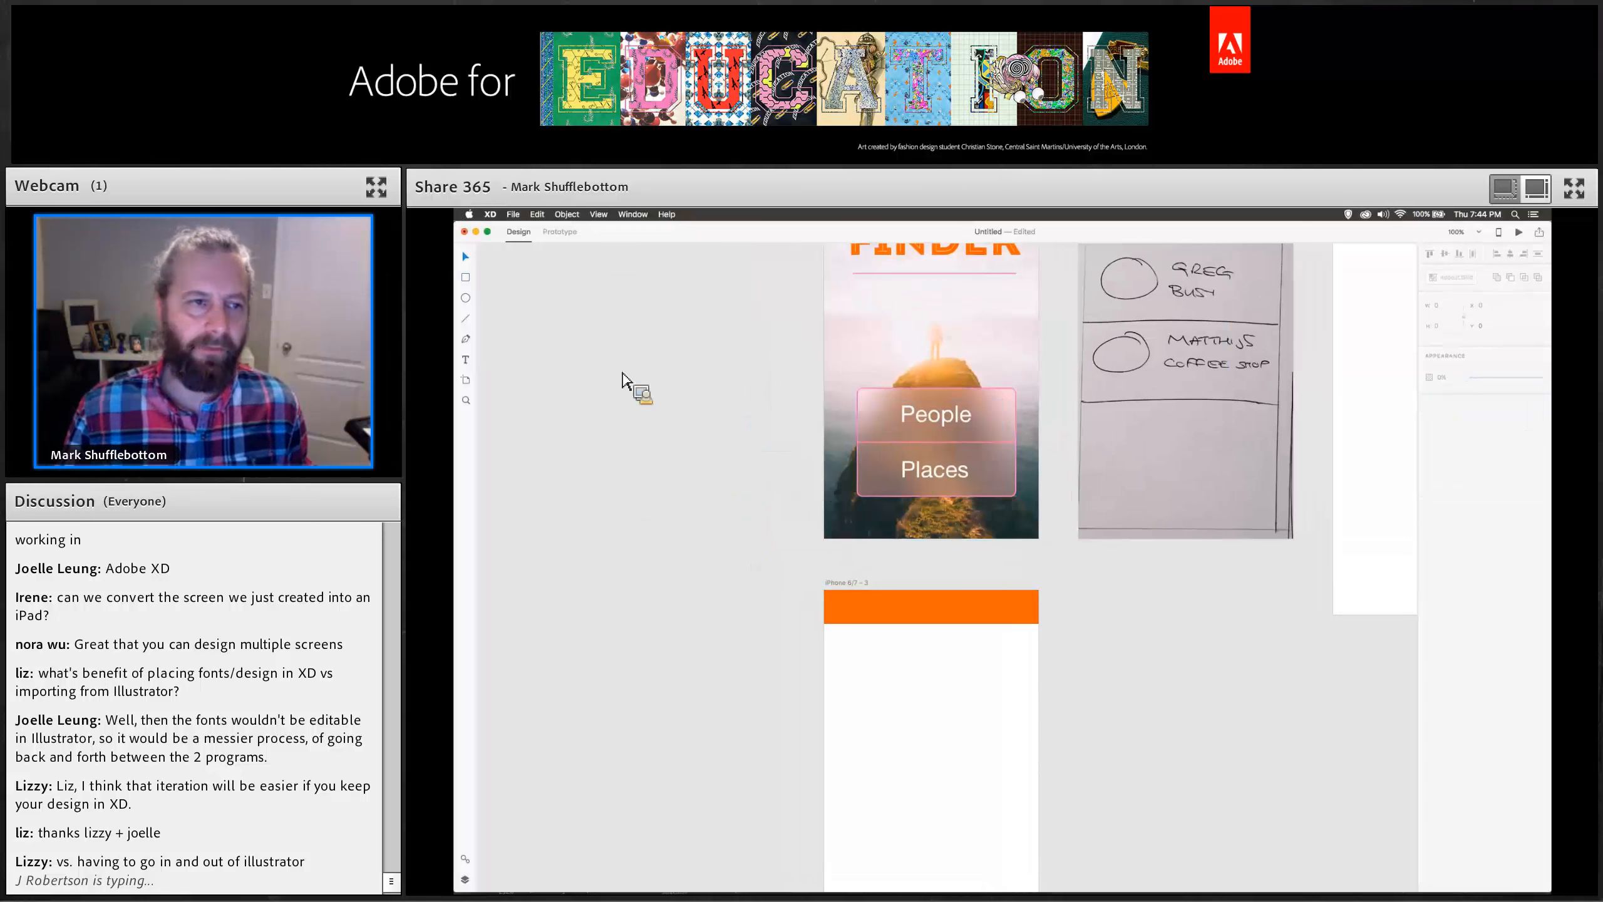
Open the Google Material UI kit.
click(516, 216)
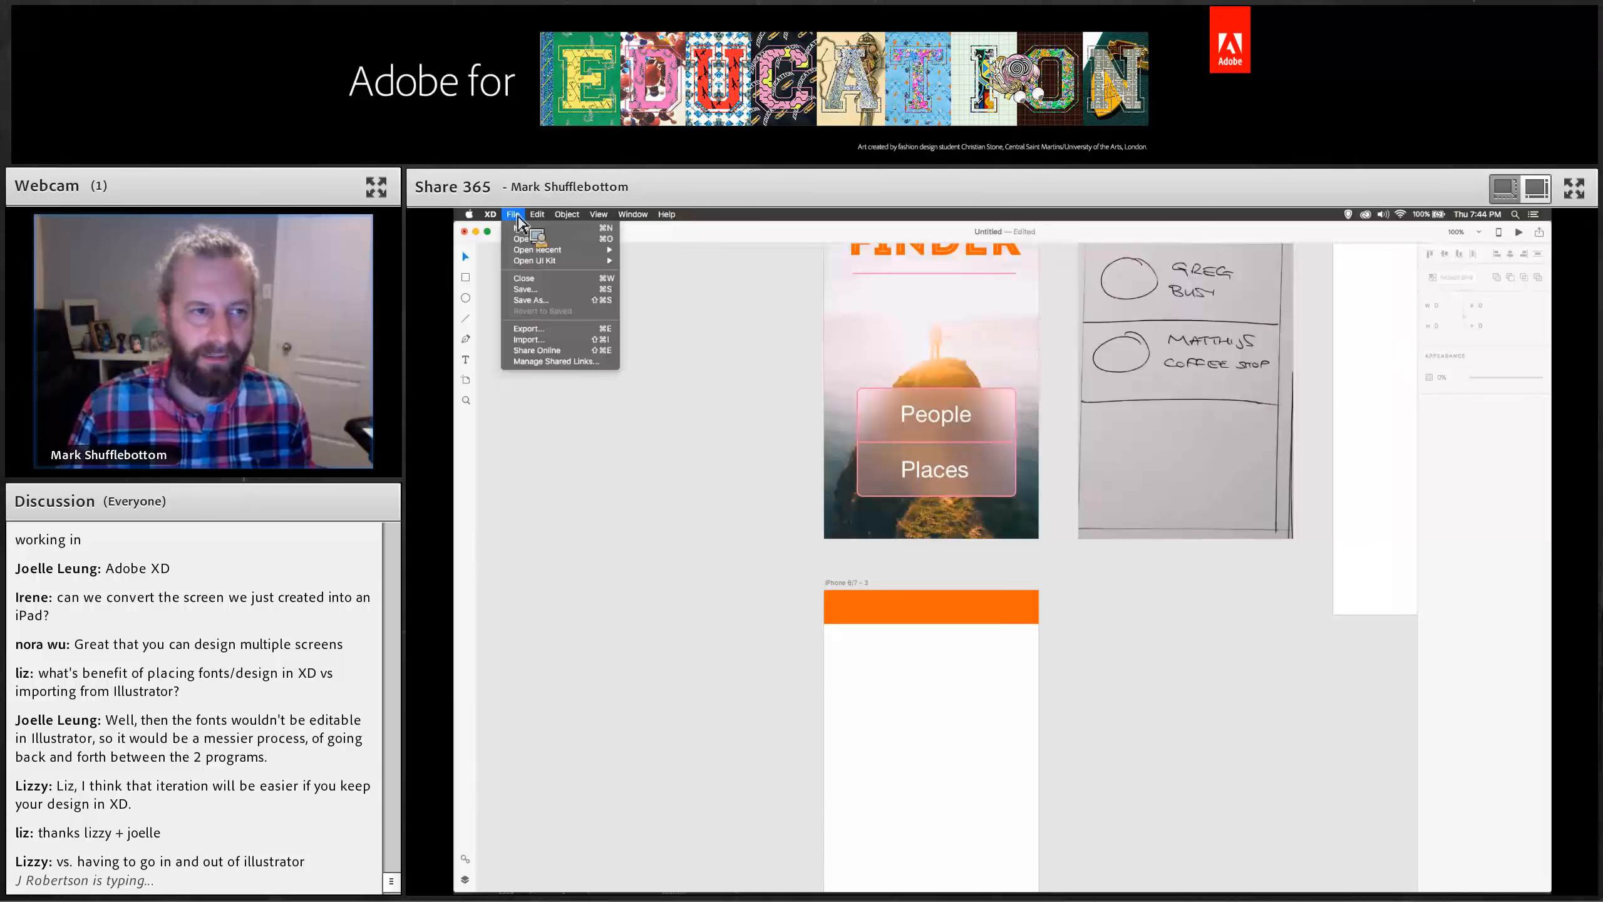
mouse_move(522, 264)
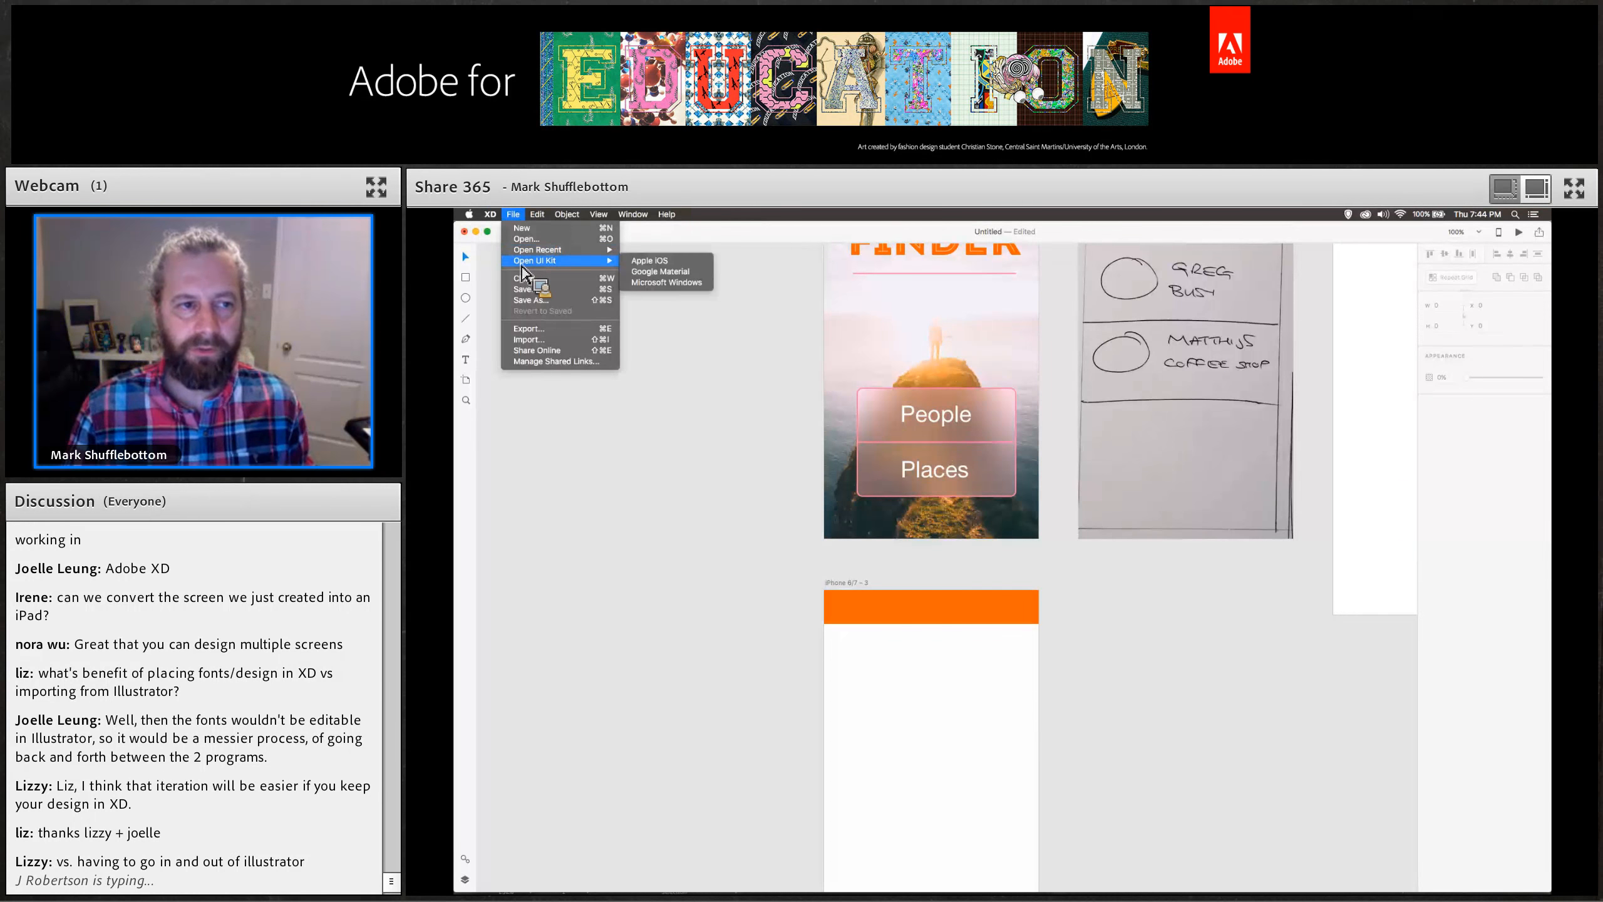
click(666, 285)
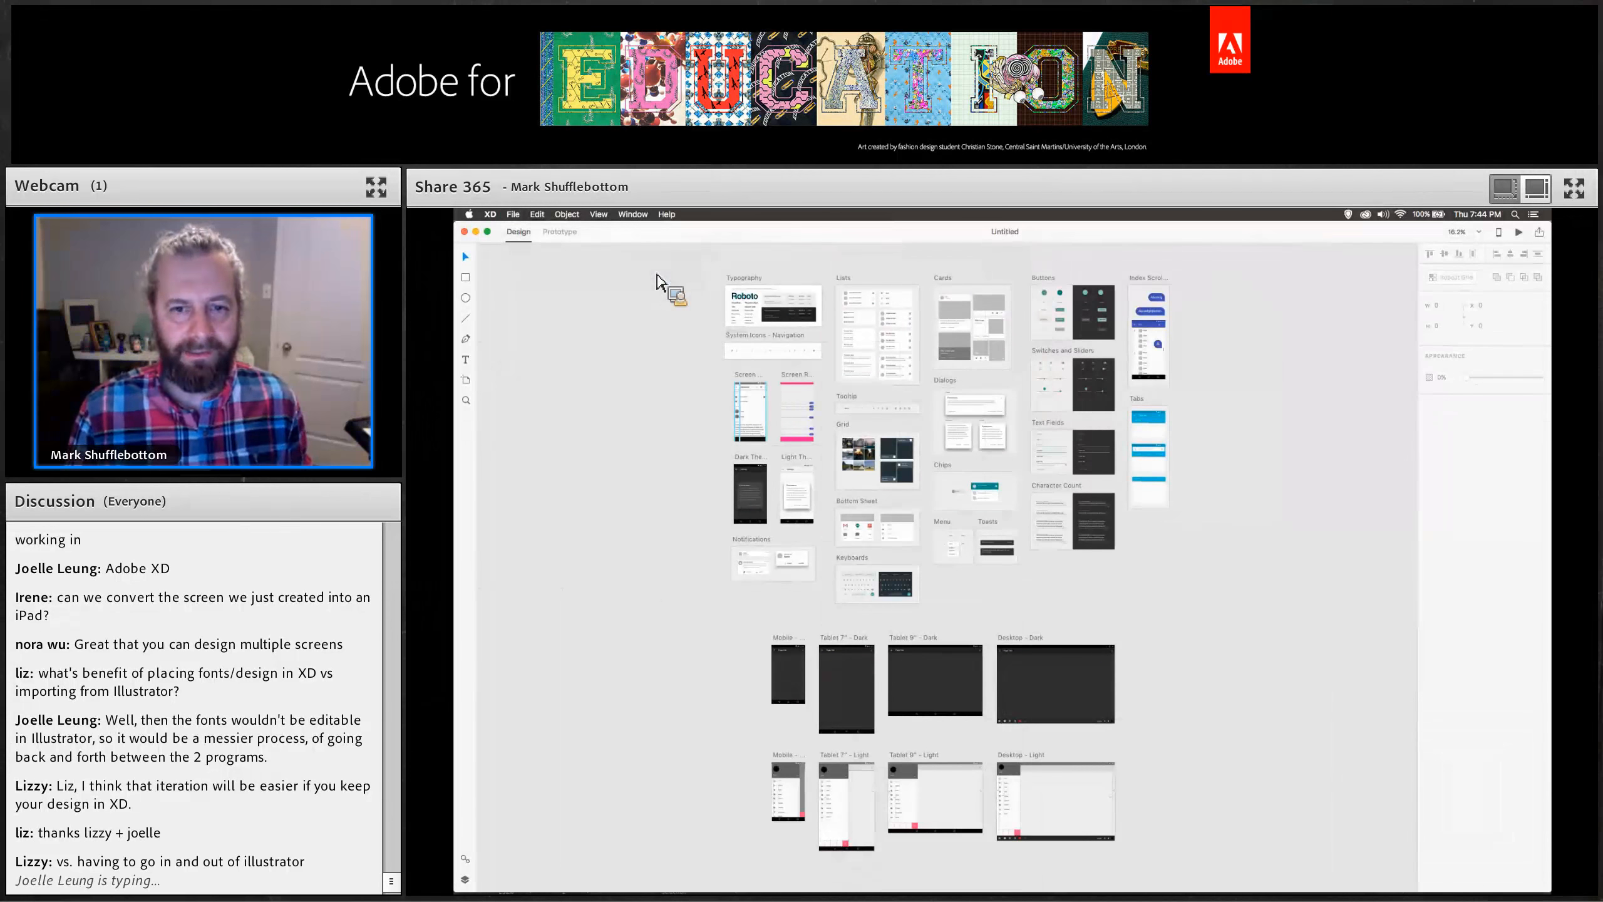
Copy the menu icon from the kit's navigation icons and paste it into the Friend Finder document.
key(super+plus)
key(super+plus)
key(super+plus)
key(super+plus)
key(super+plus)
key(super+plus)
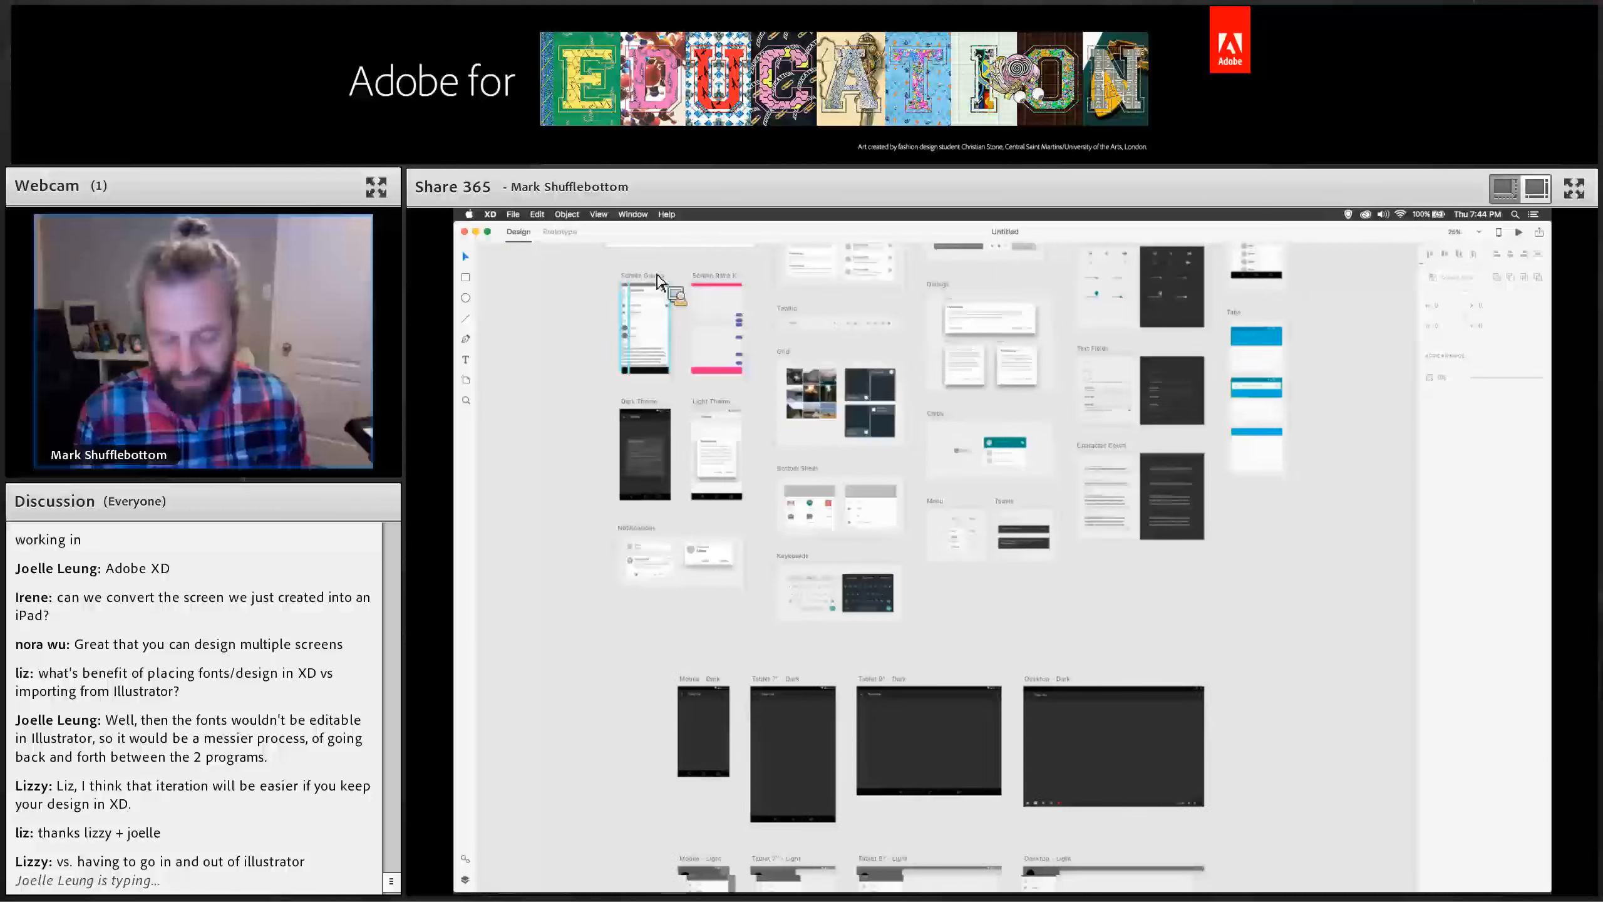
drag(658, 275, 973, 782)
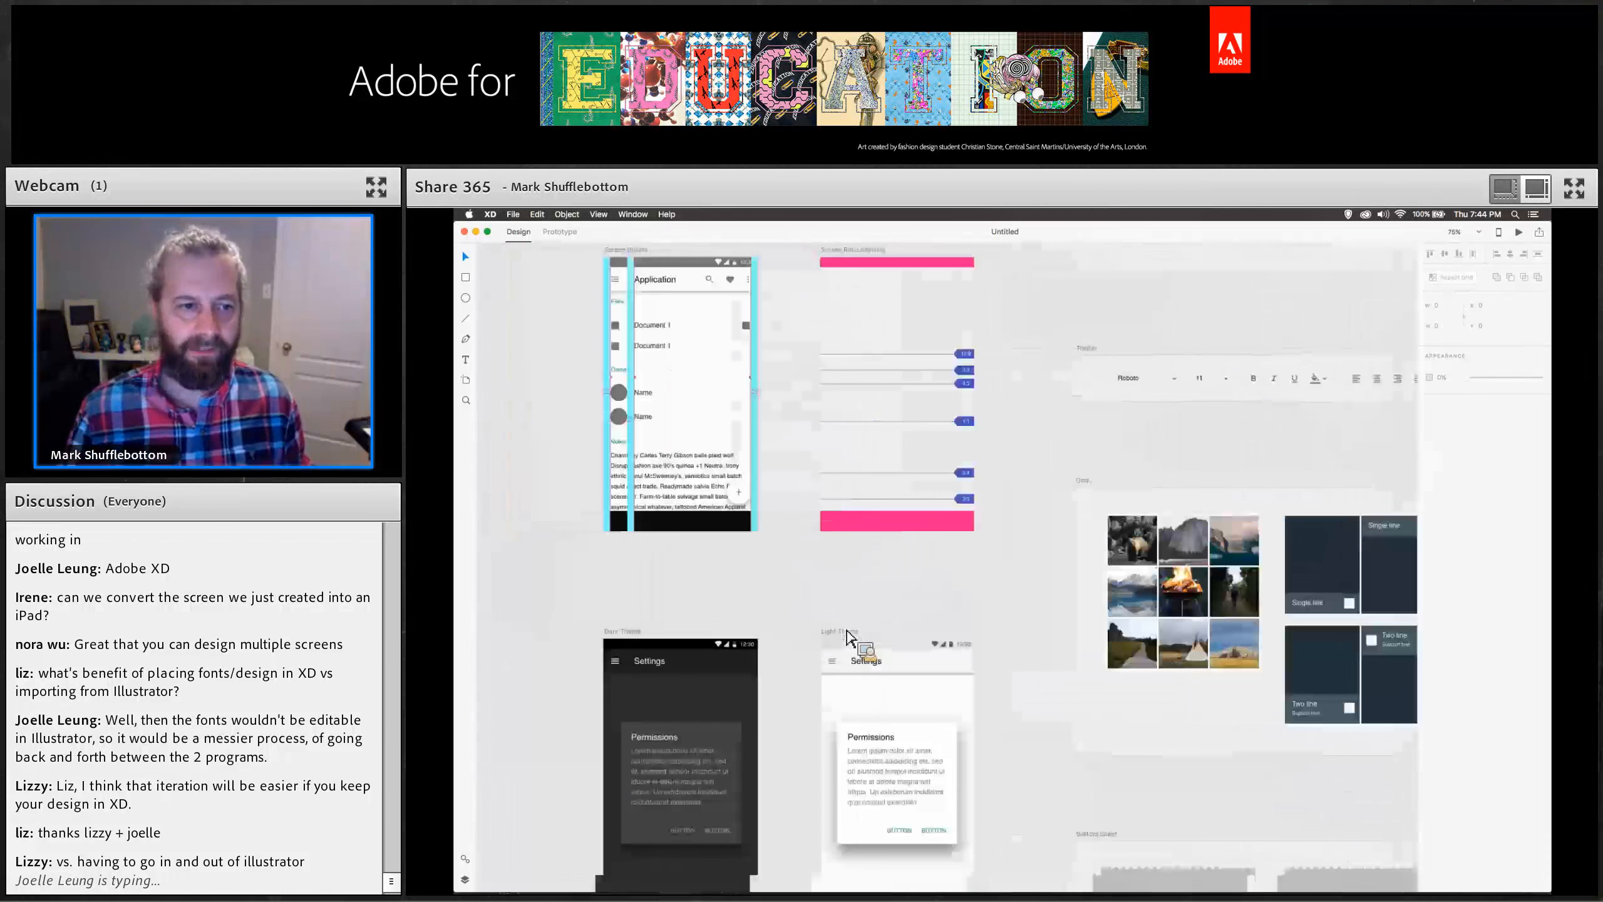
scroll(958, 670, up, 10)
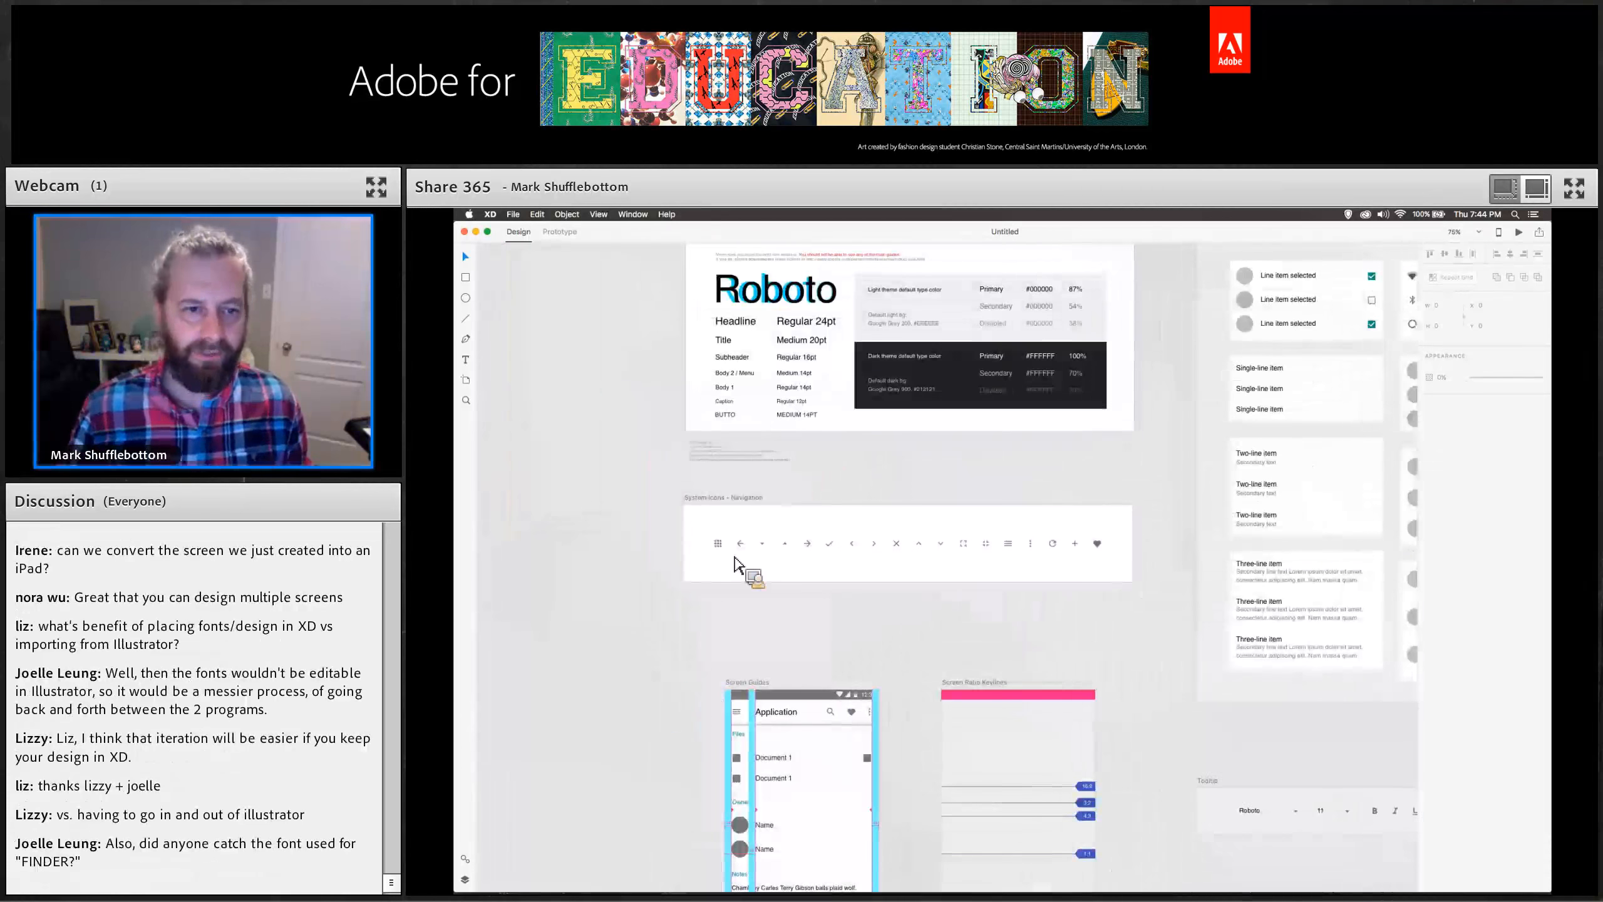
click(743, 546)
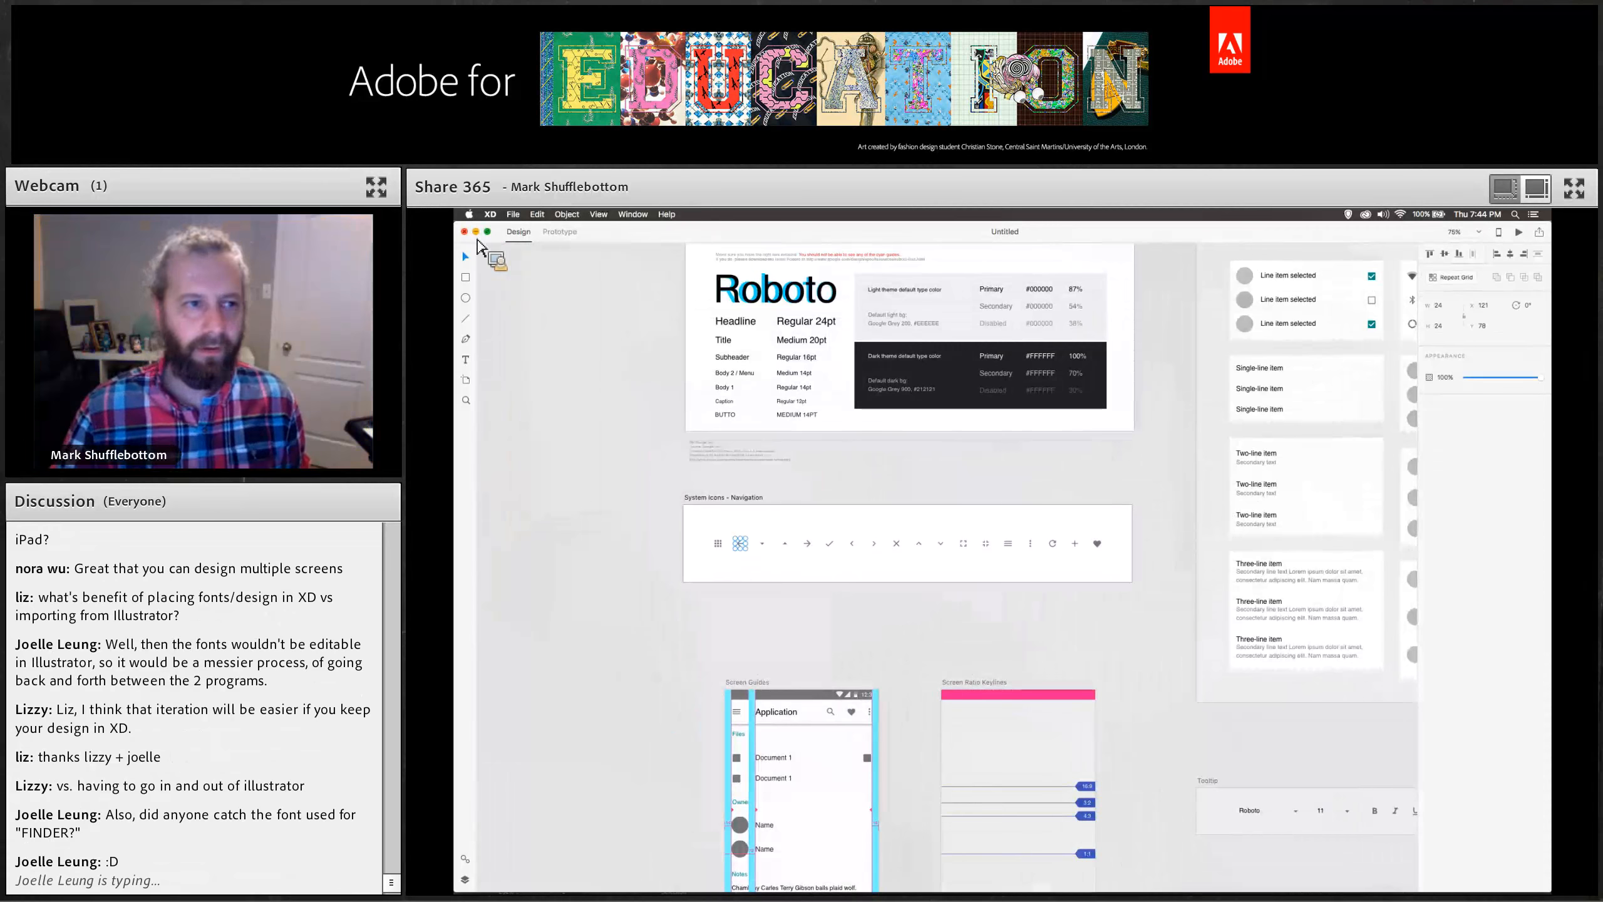
click(465, 232)
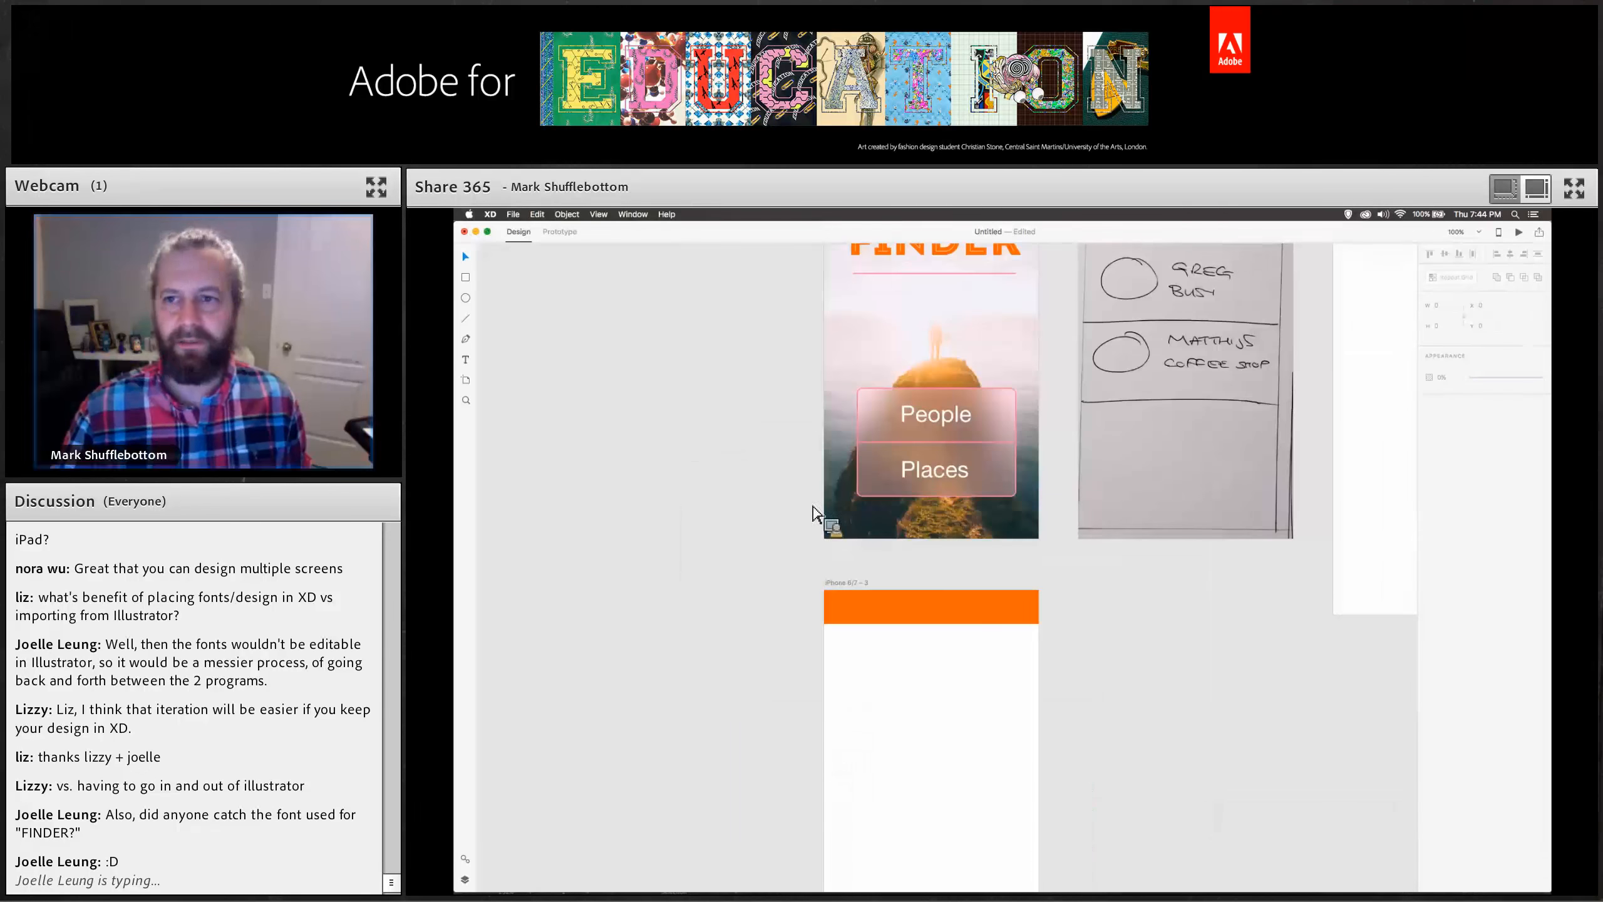
key(super+v)
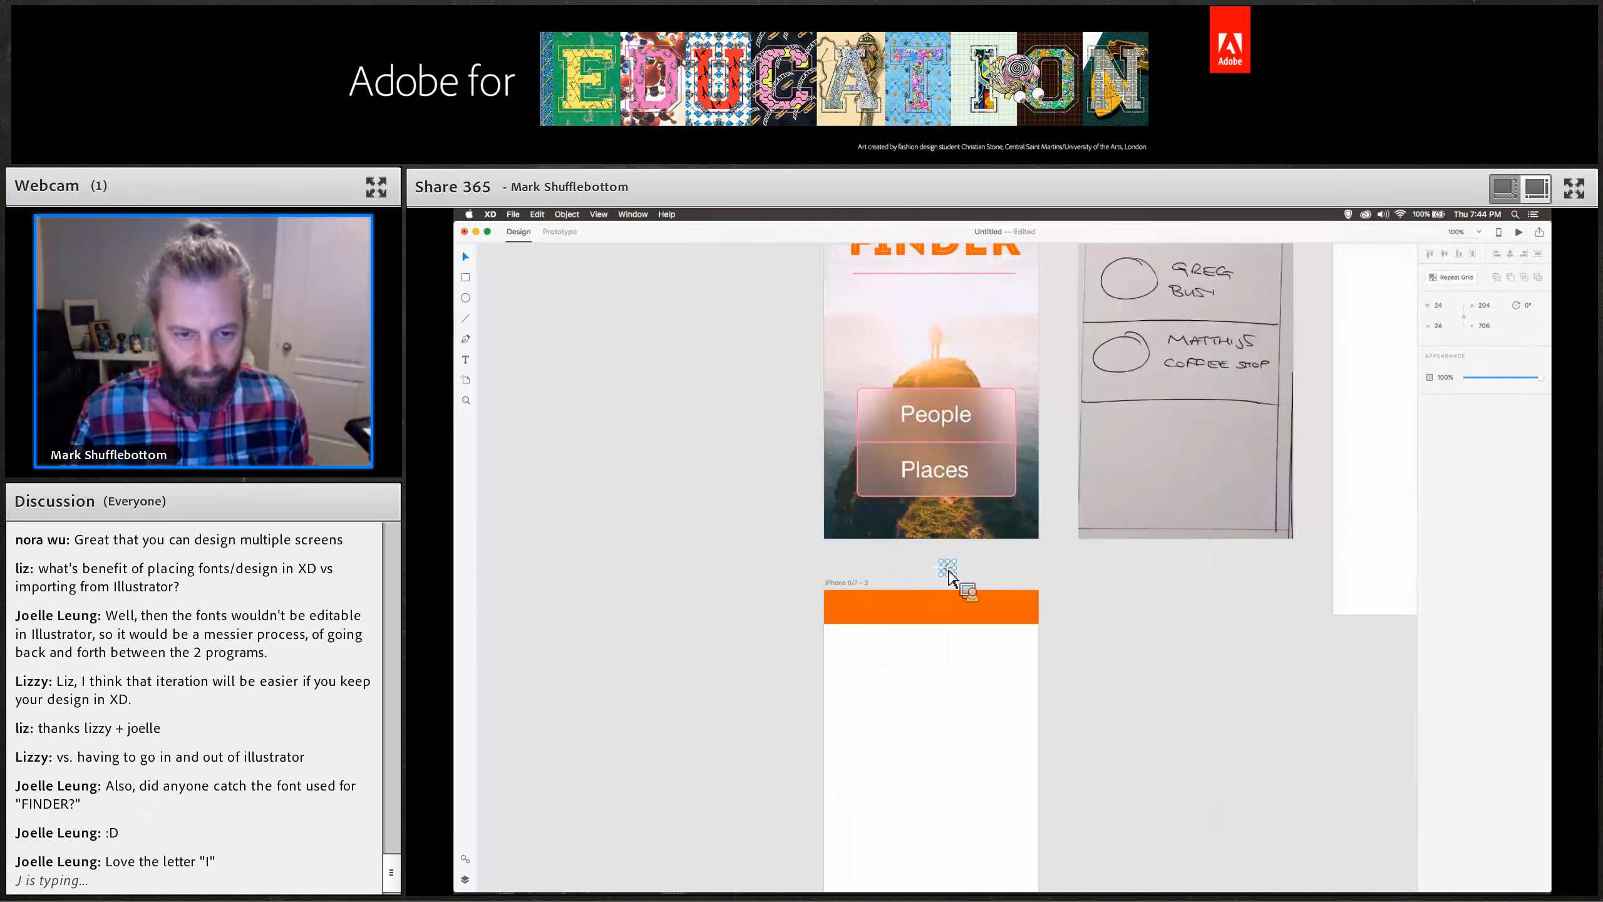
click(466, 297)
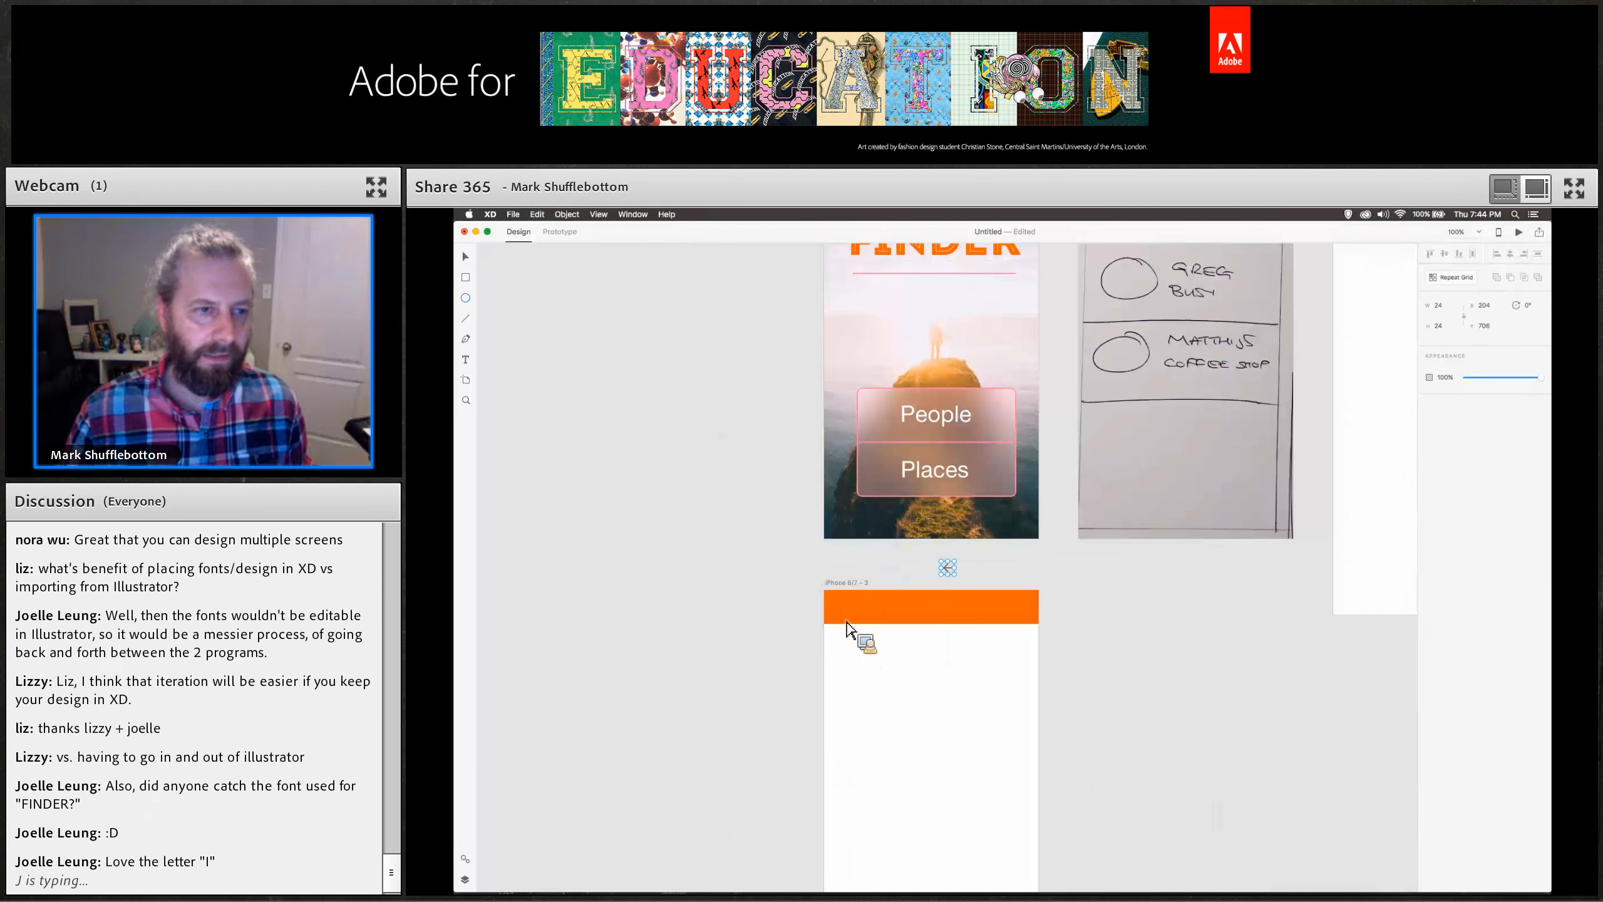
Move the pasted menu icon into the left end of the orange header.
drag(834, 599, 856, 620)
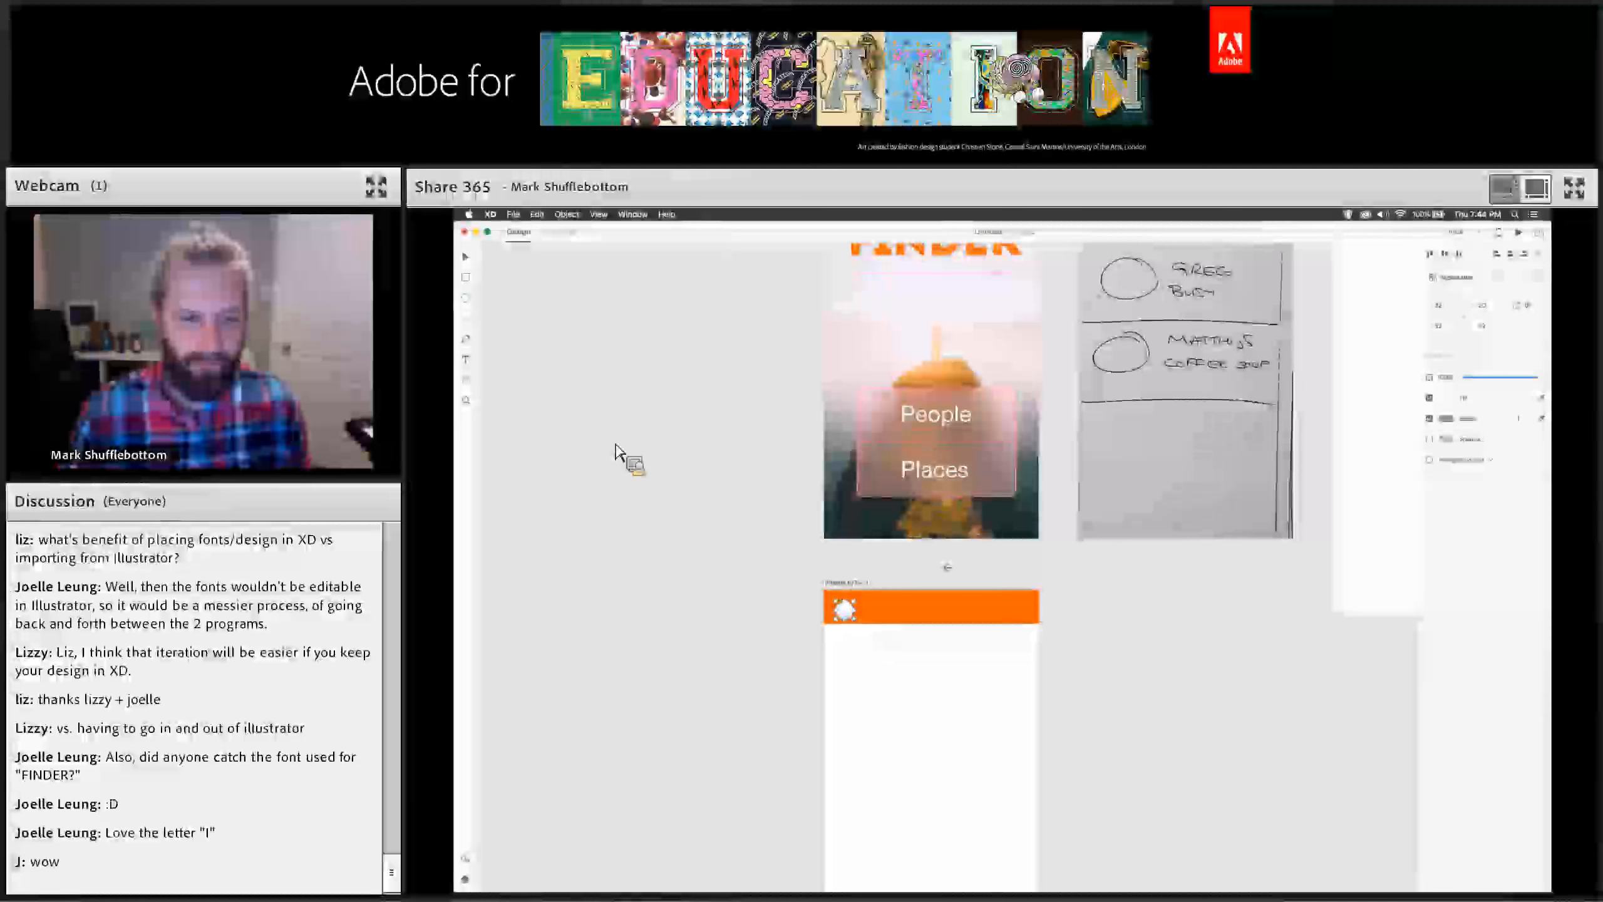
click(466, 256)
drag(849, 612, 852, 607)
drag(950, 580, 845, 612)
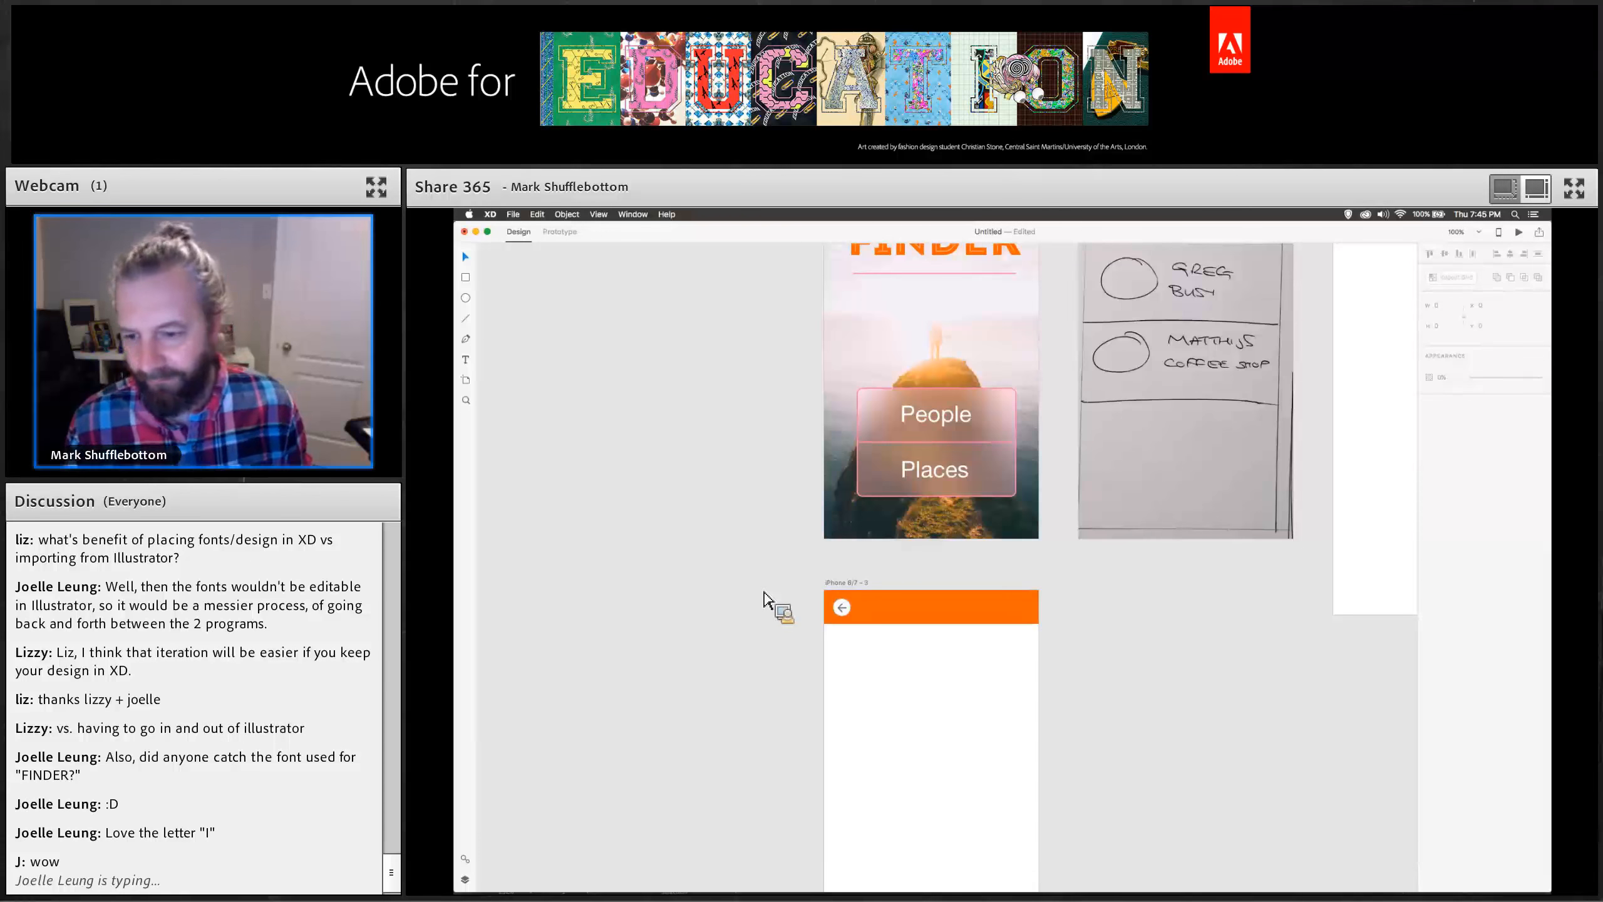
Draw a full-width rectangle about 125 tall below the header and fill it with the pink swatch.
scroll(966, 698, down, 3)
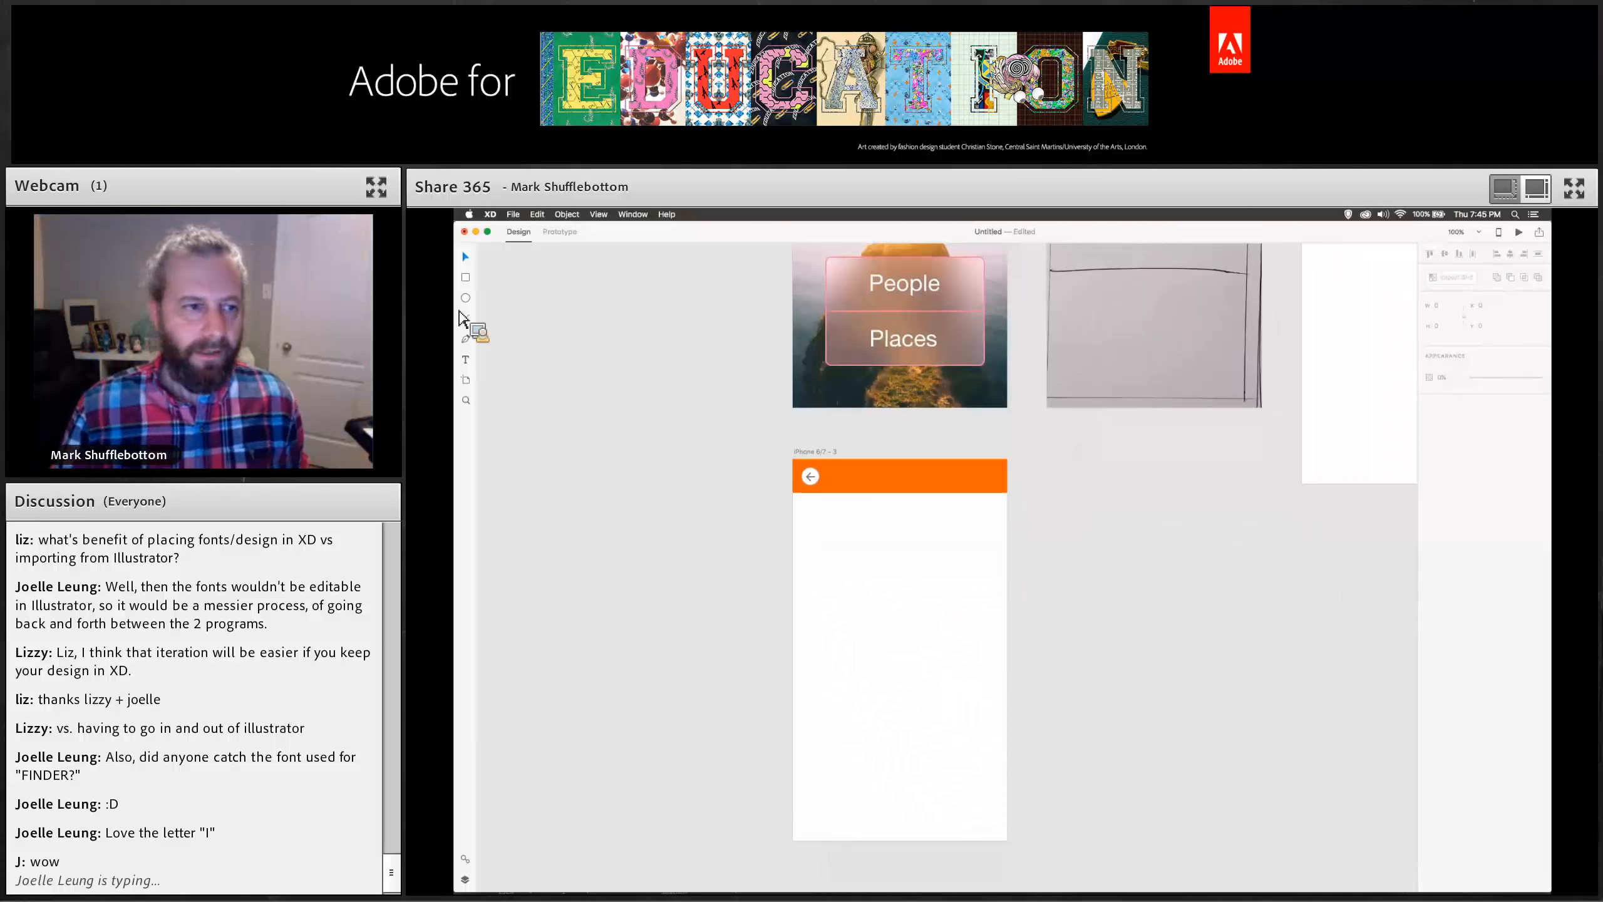
click(466, 278)
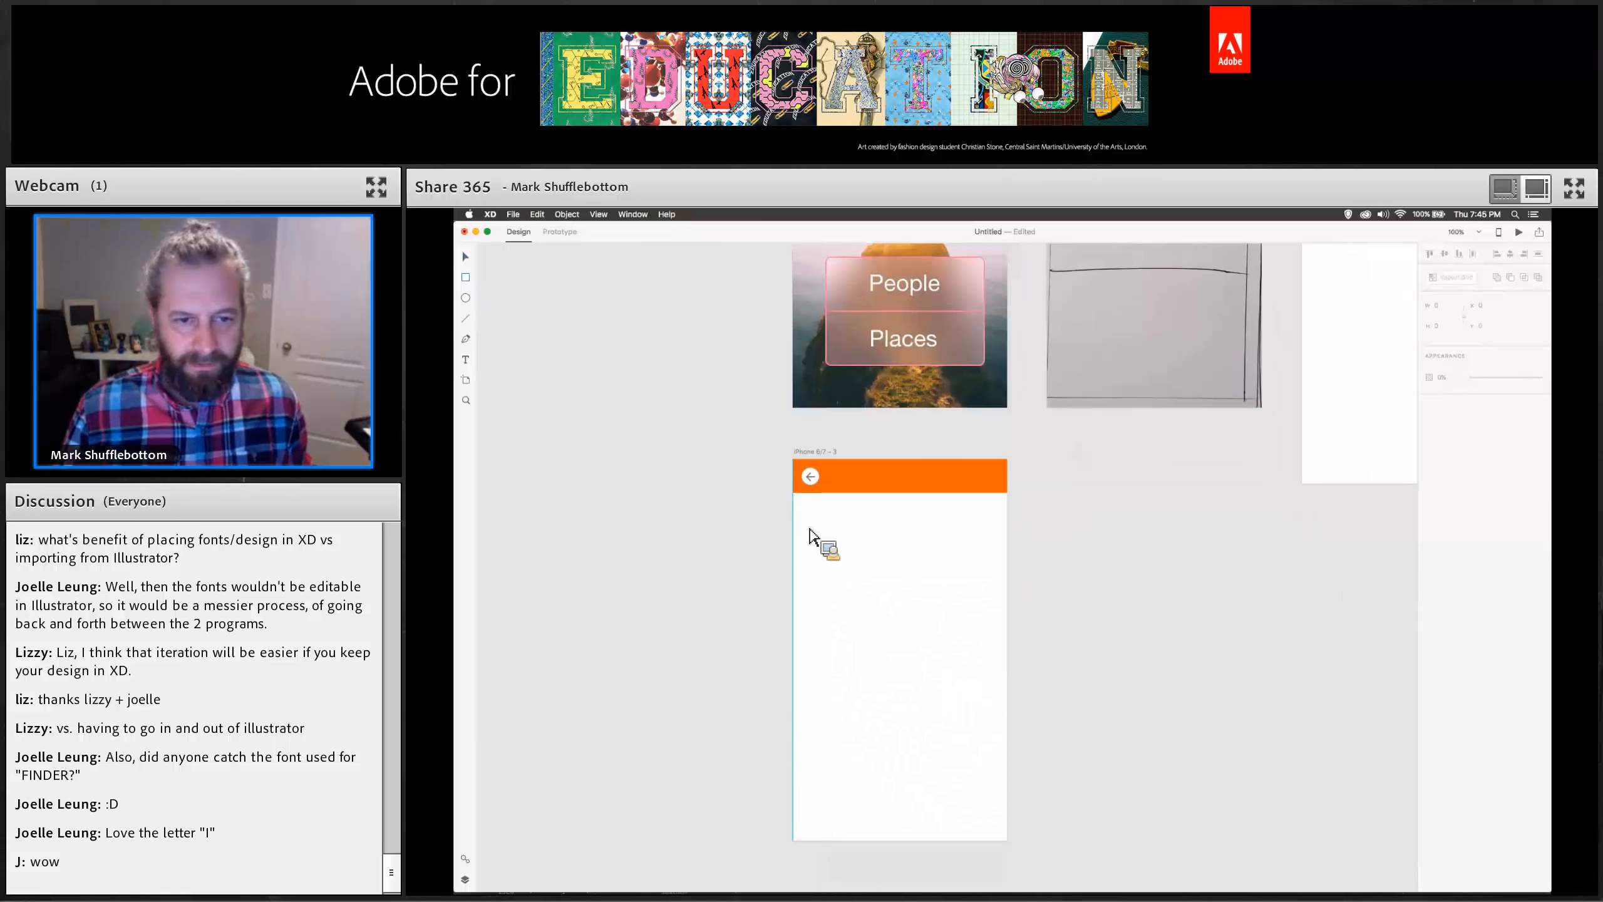
drag(794, 510, 1008, 581)
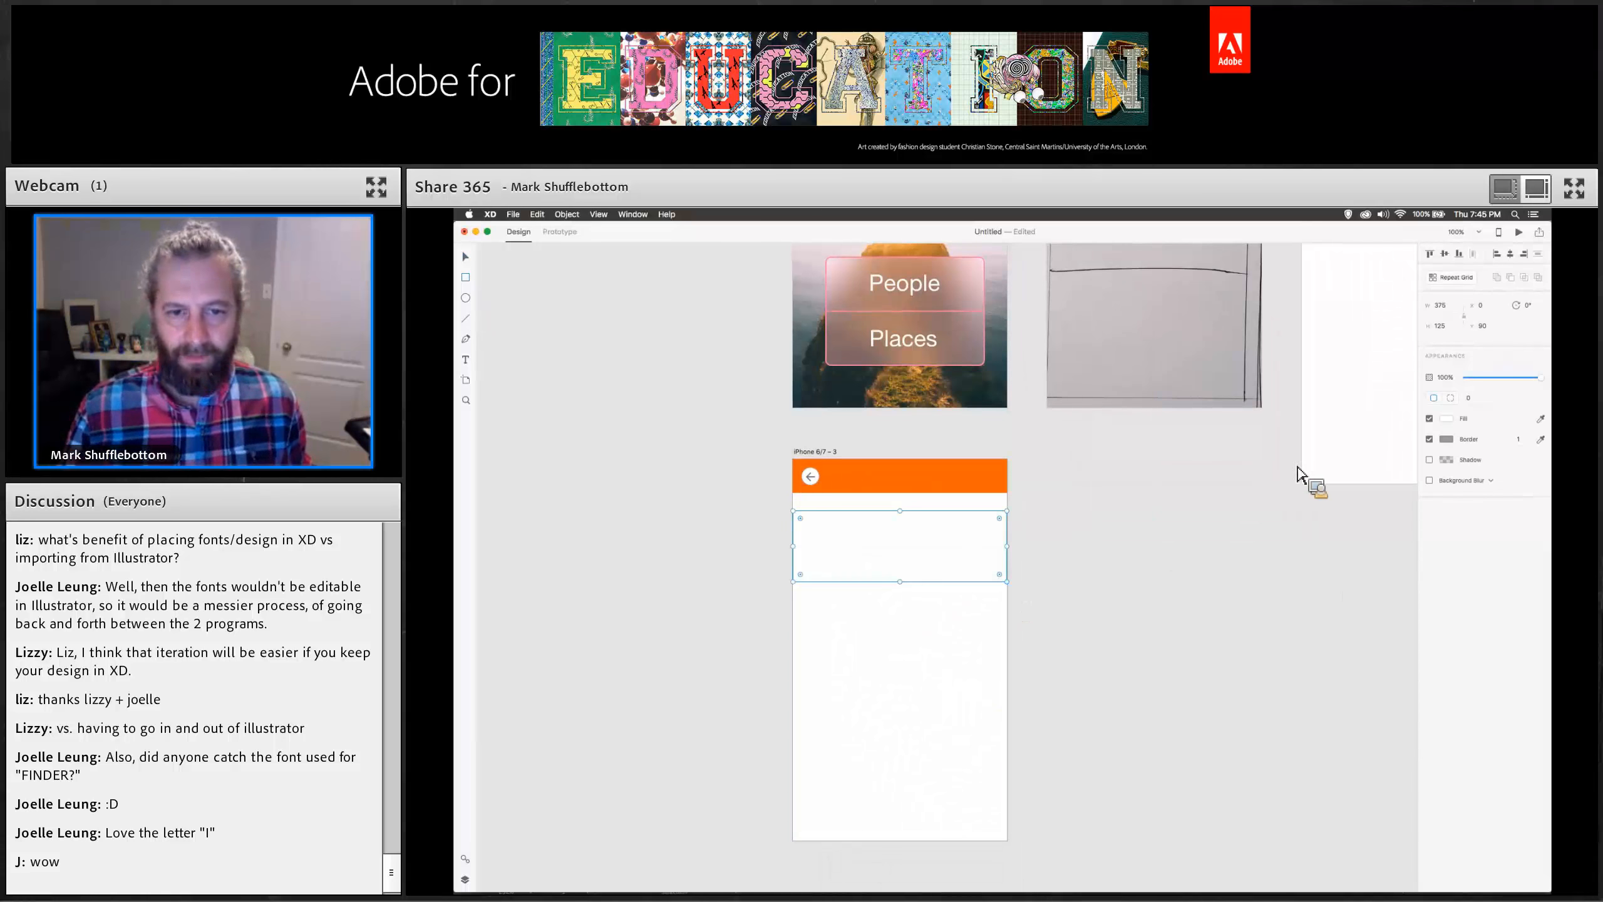
click(1446, 418)
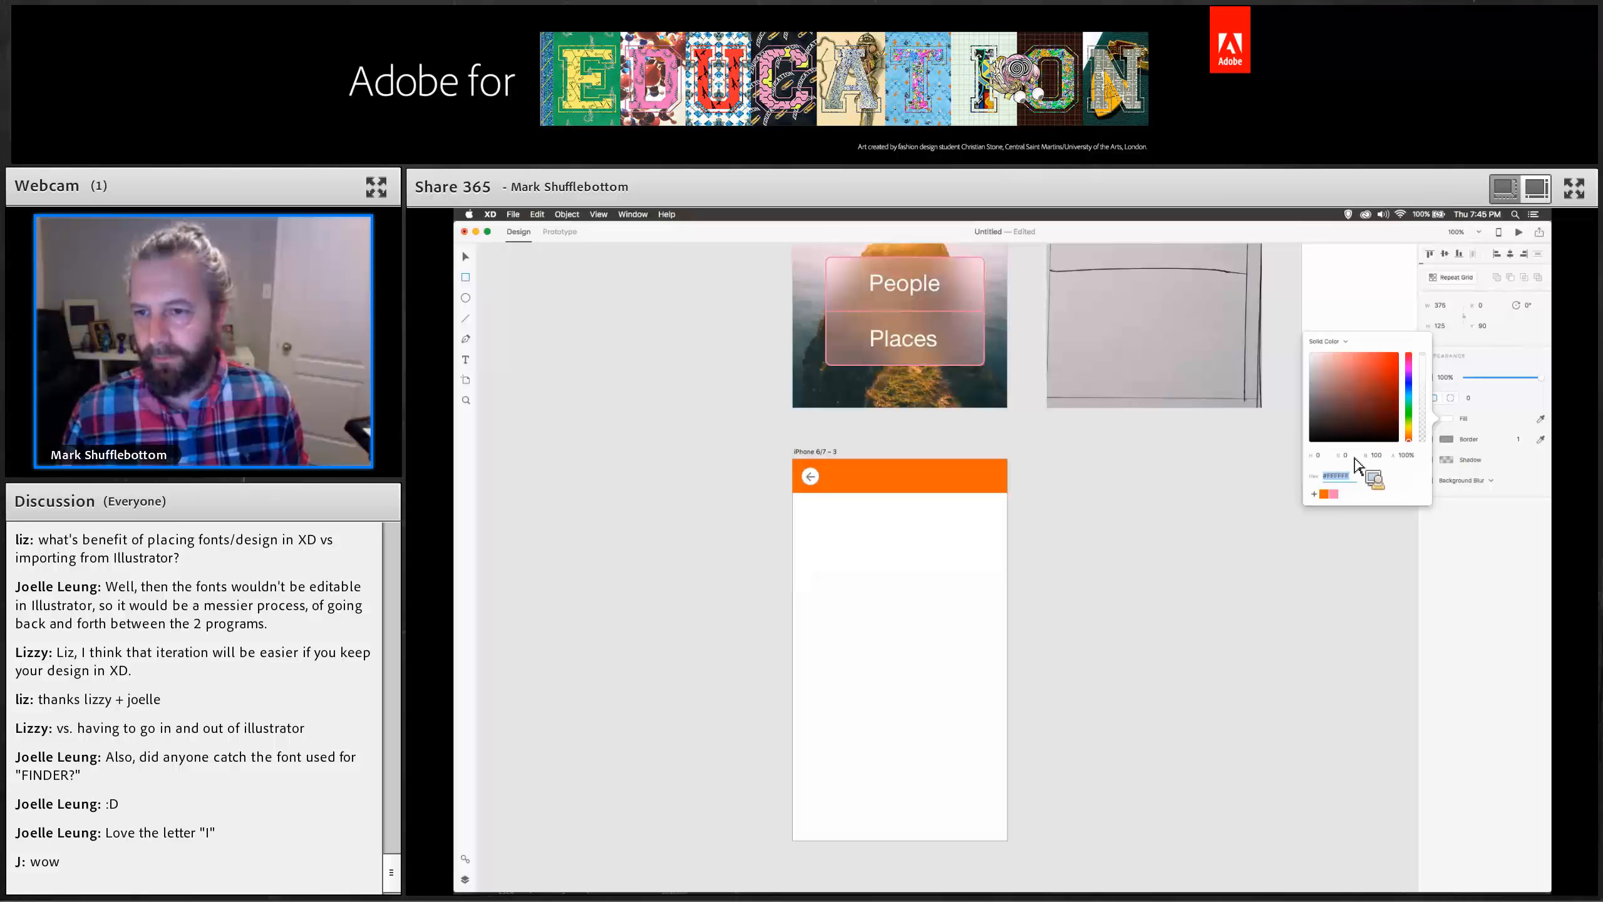
click(1335, 495)
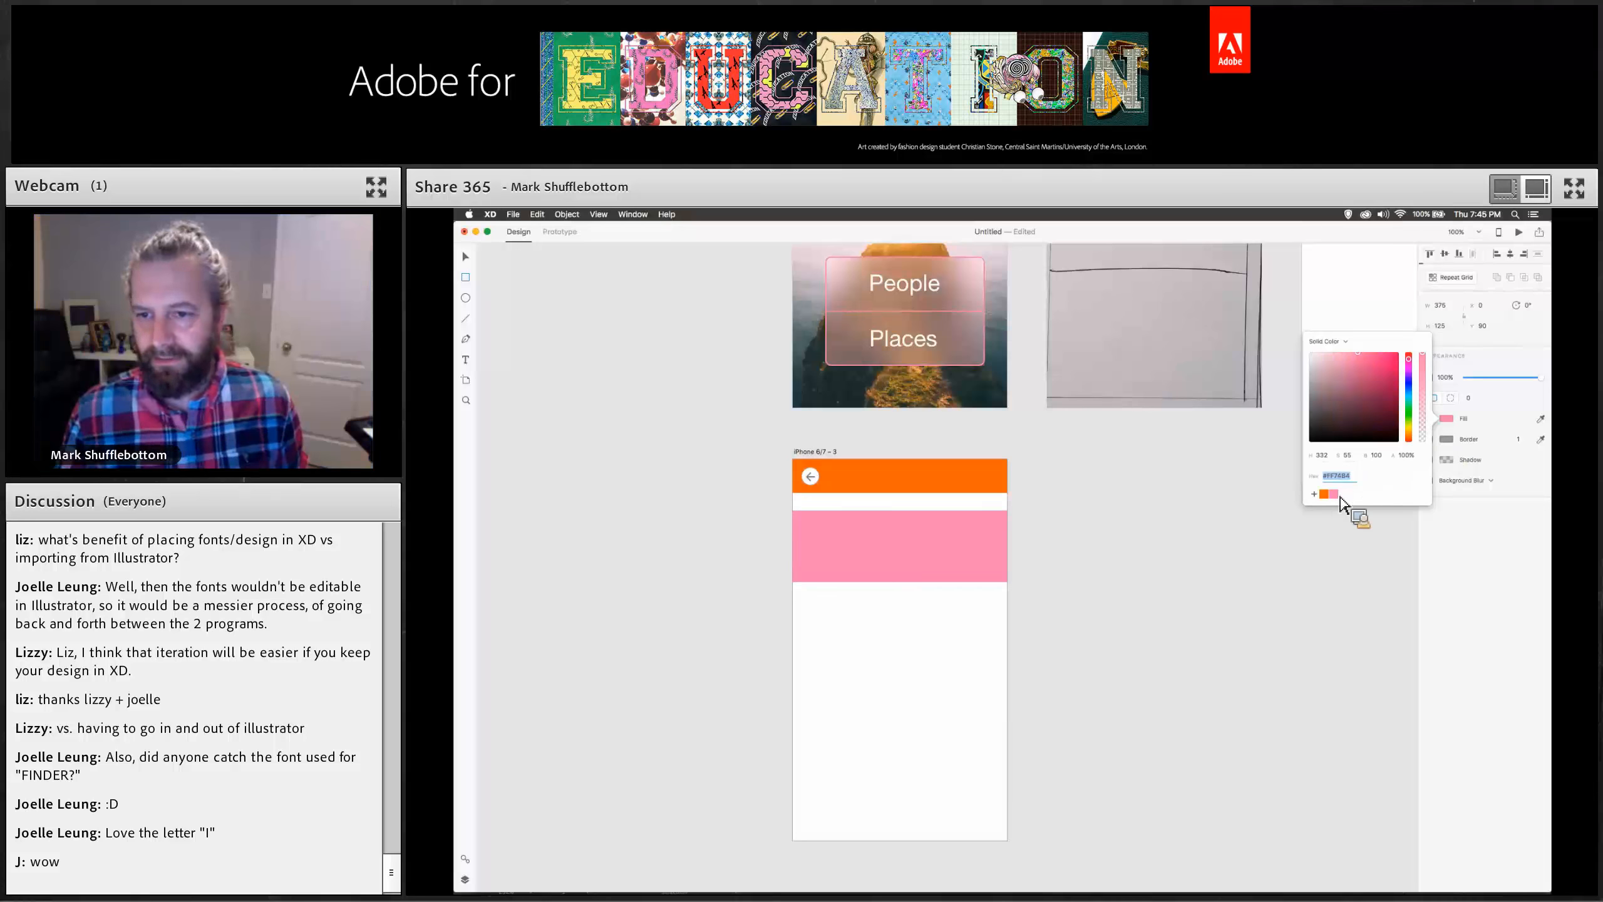
Draw a circle at the pink rectangle's left end and set its border width to 2.
click(466, 297)
drag(811, 526, 904, 582)
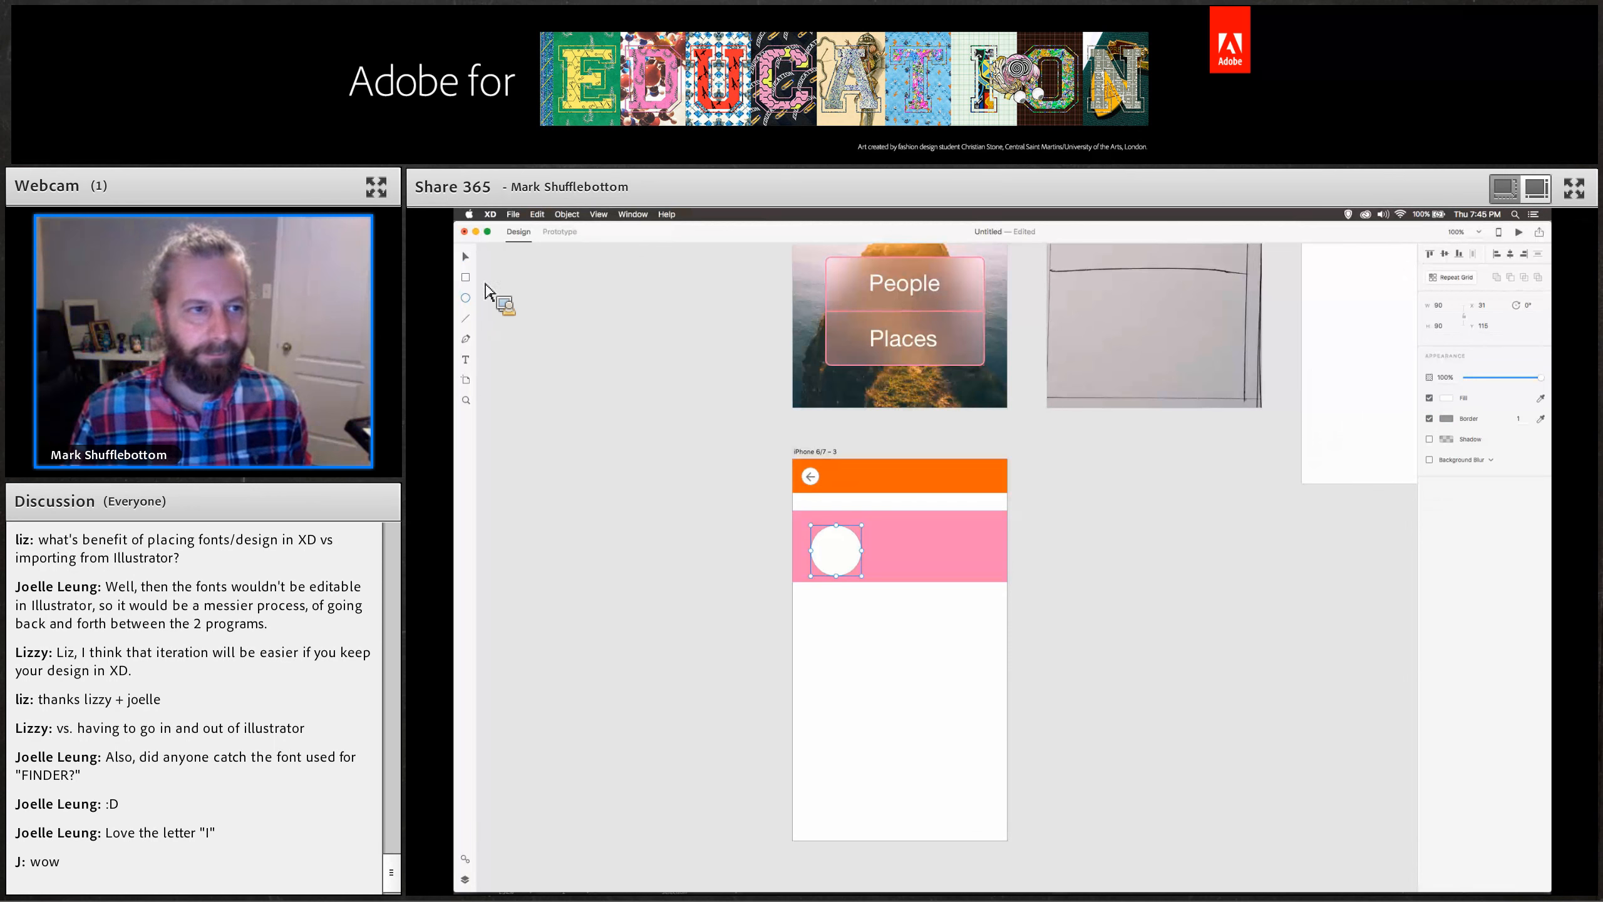
drag(836, 556, 828, 549)
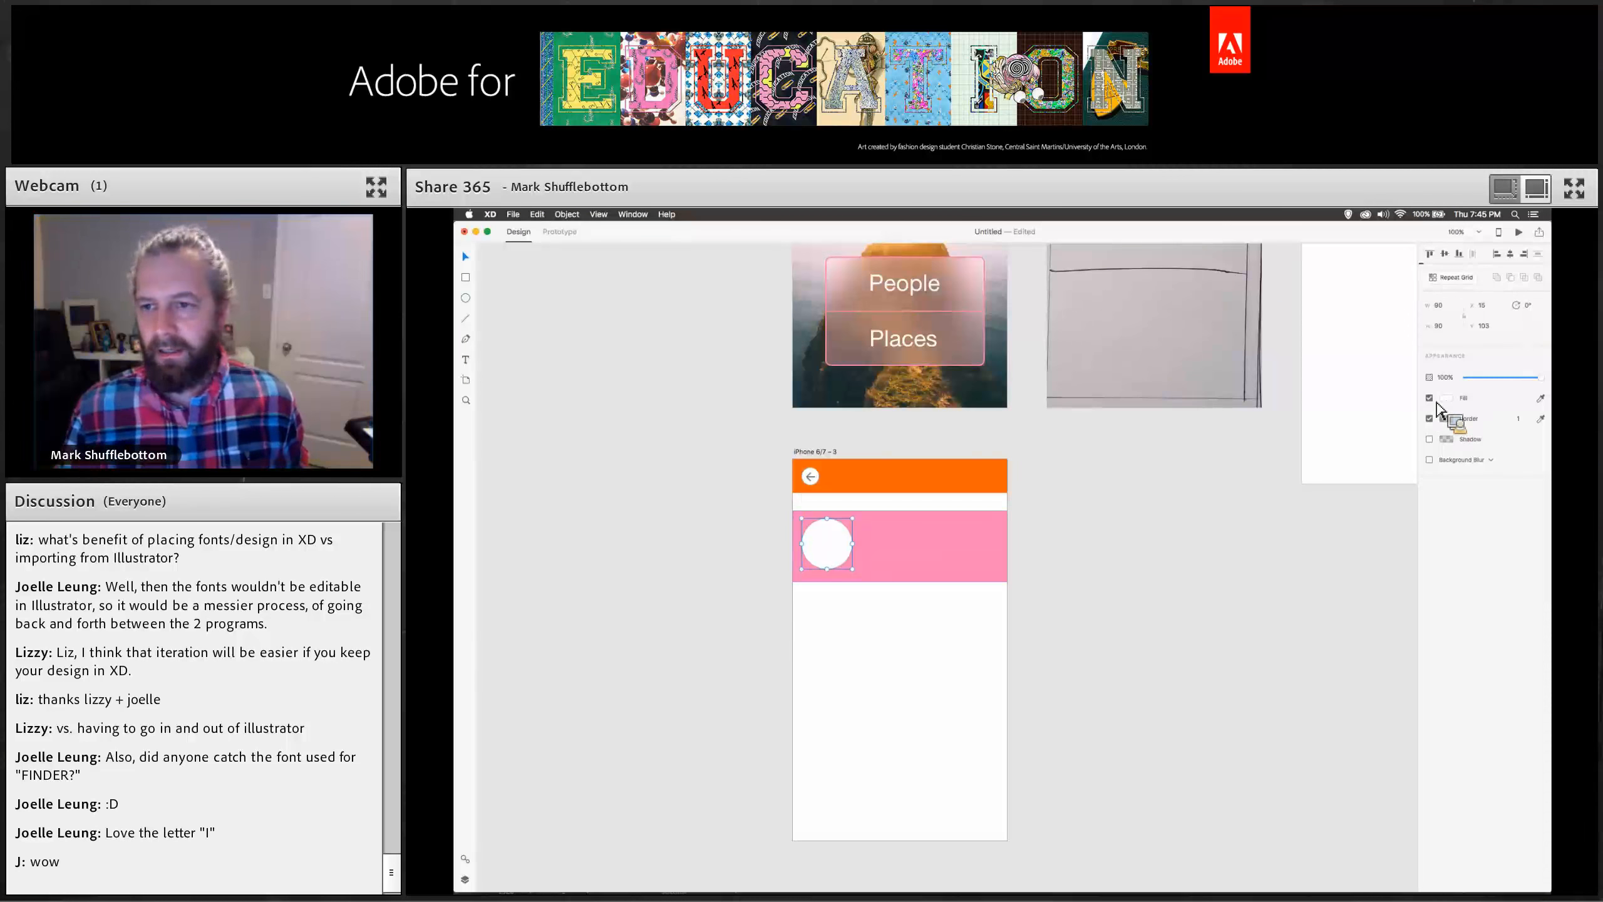
click(1445, 418)
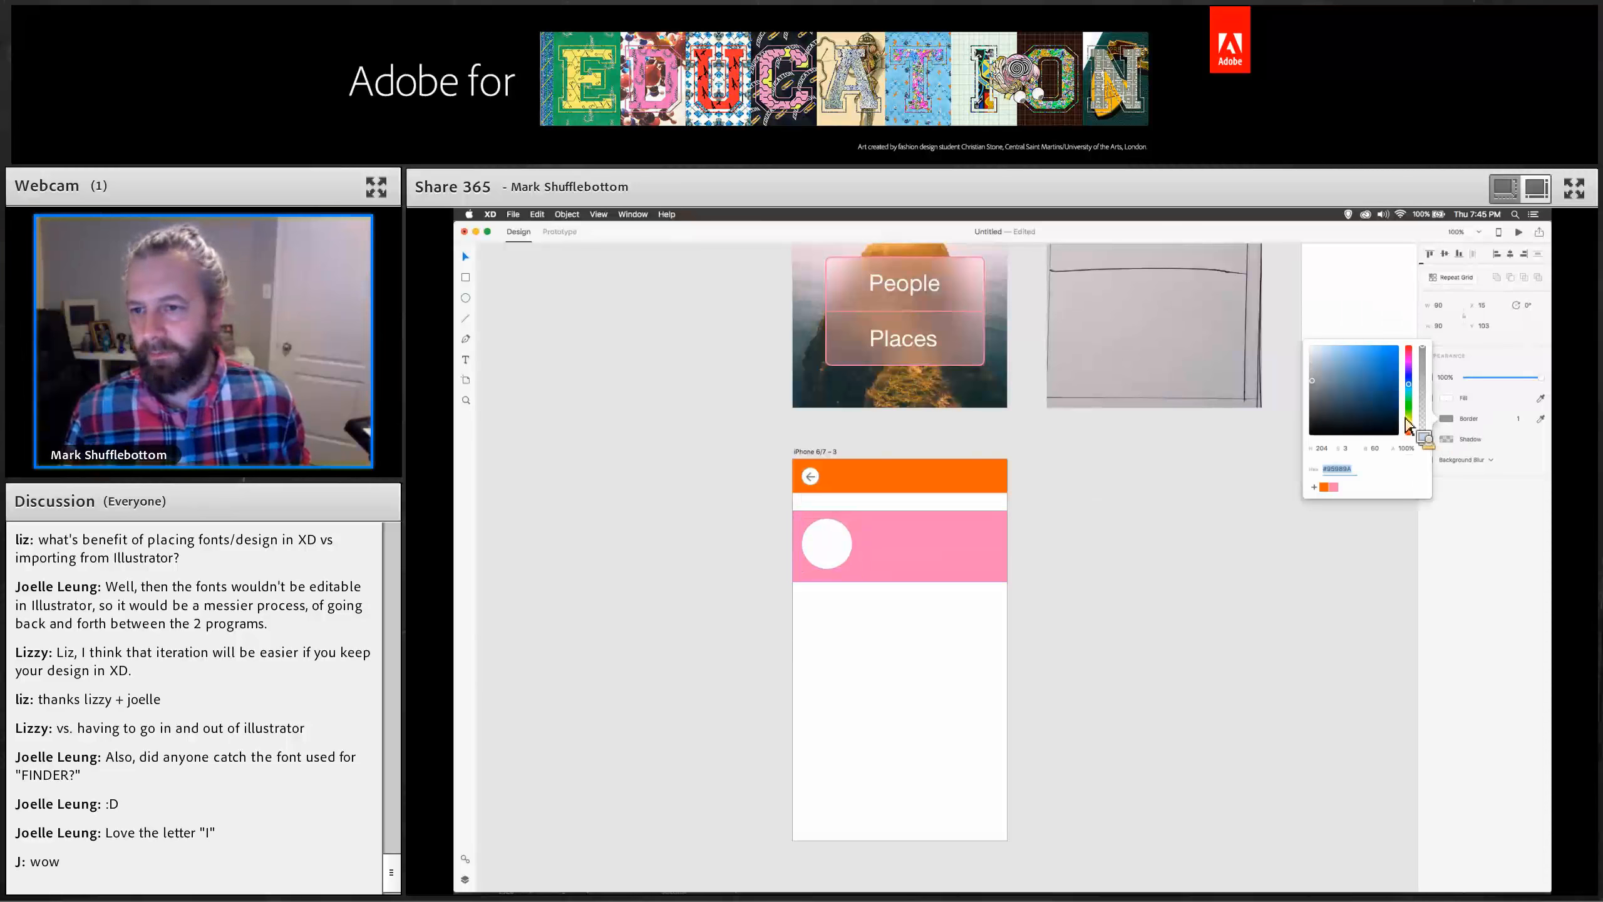
click(1521, 427)
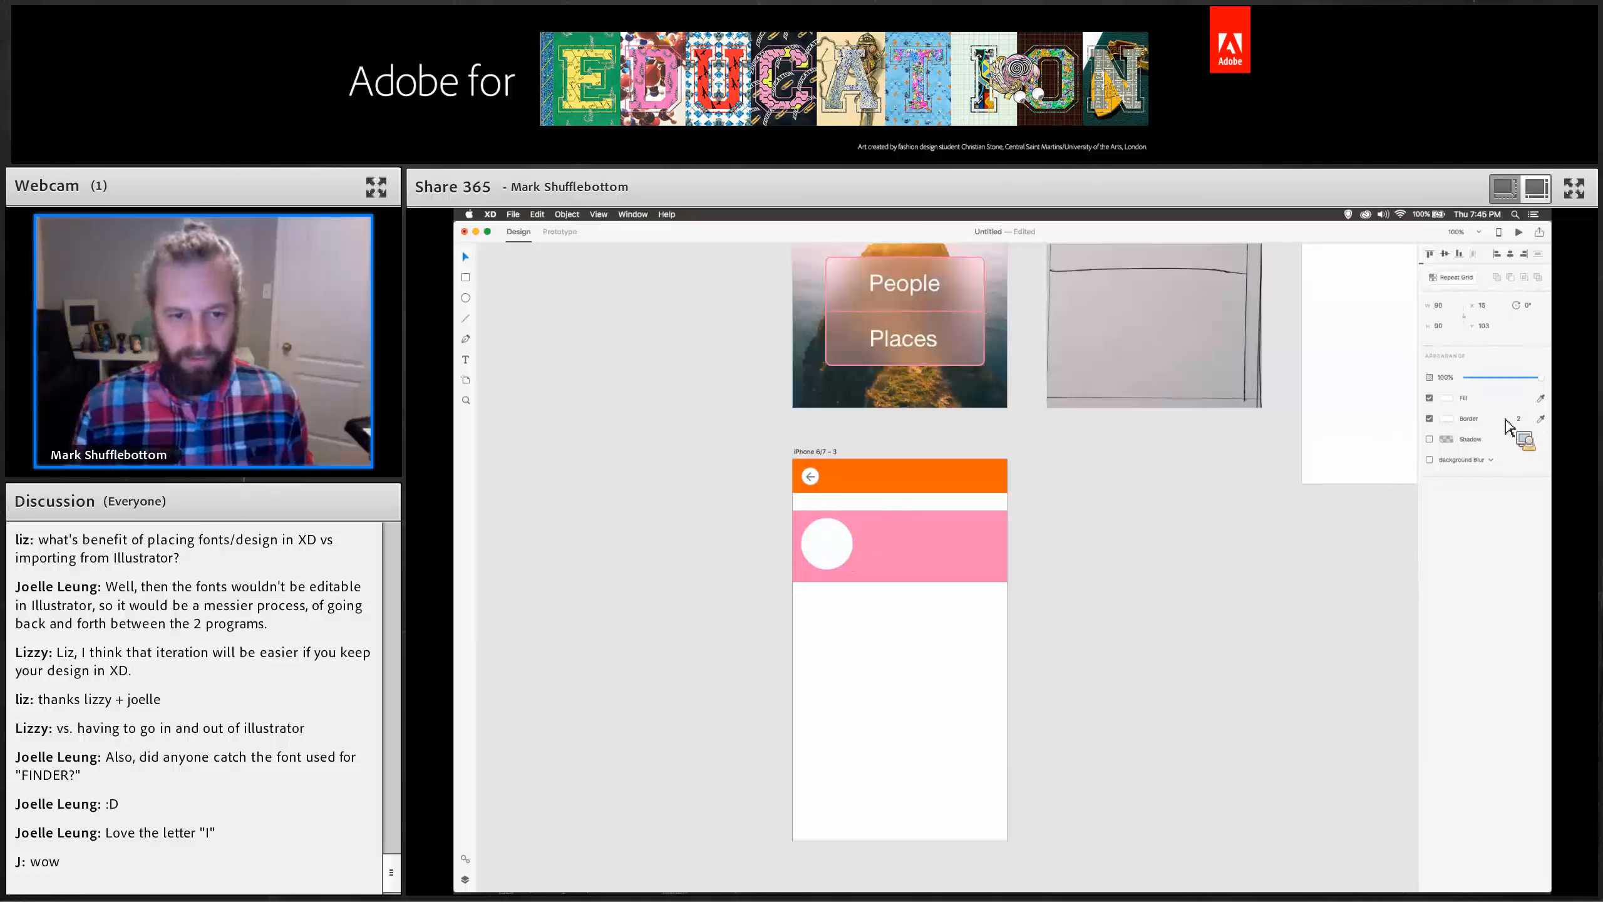
Add a "Persons Name" text label beside the circle and colour the text white.
drag(934, 527, 876, 530)
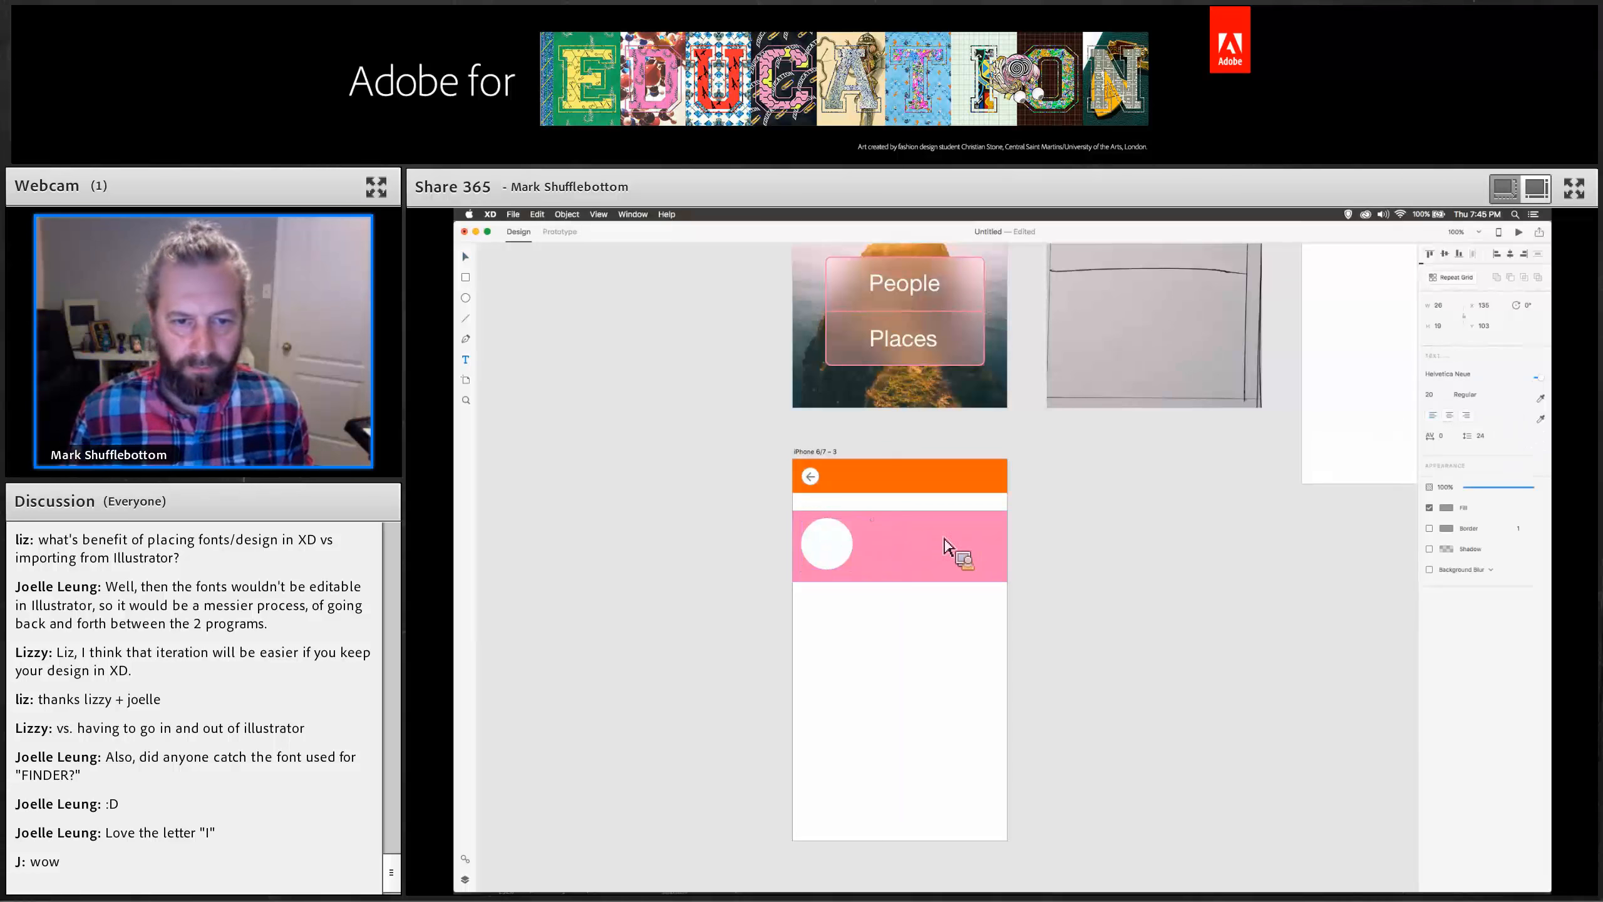
key(super+z)
drag(881, 527, 991, 552)
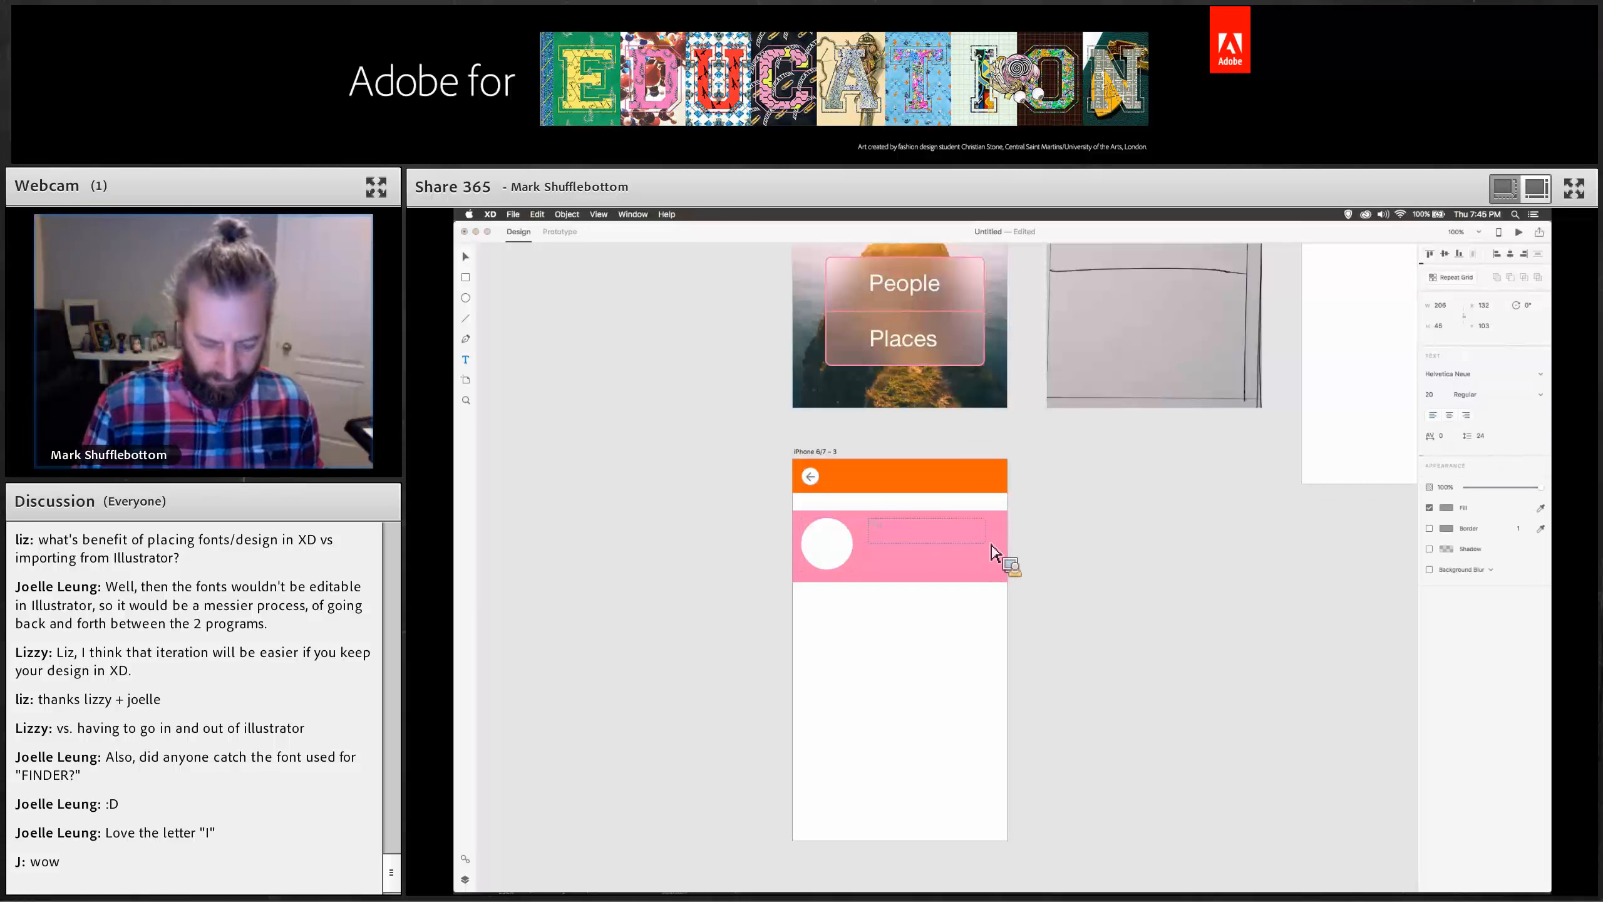
text(Persons Name)
key(super+a)
click(1445, 508)
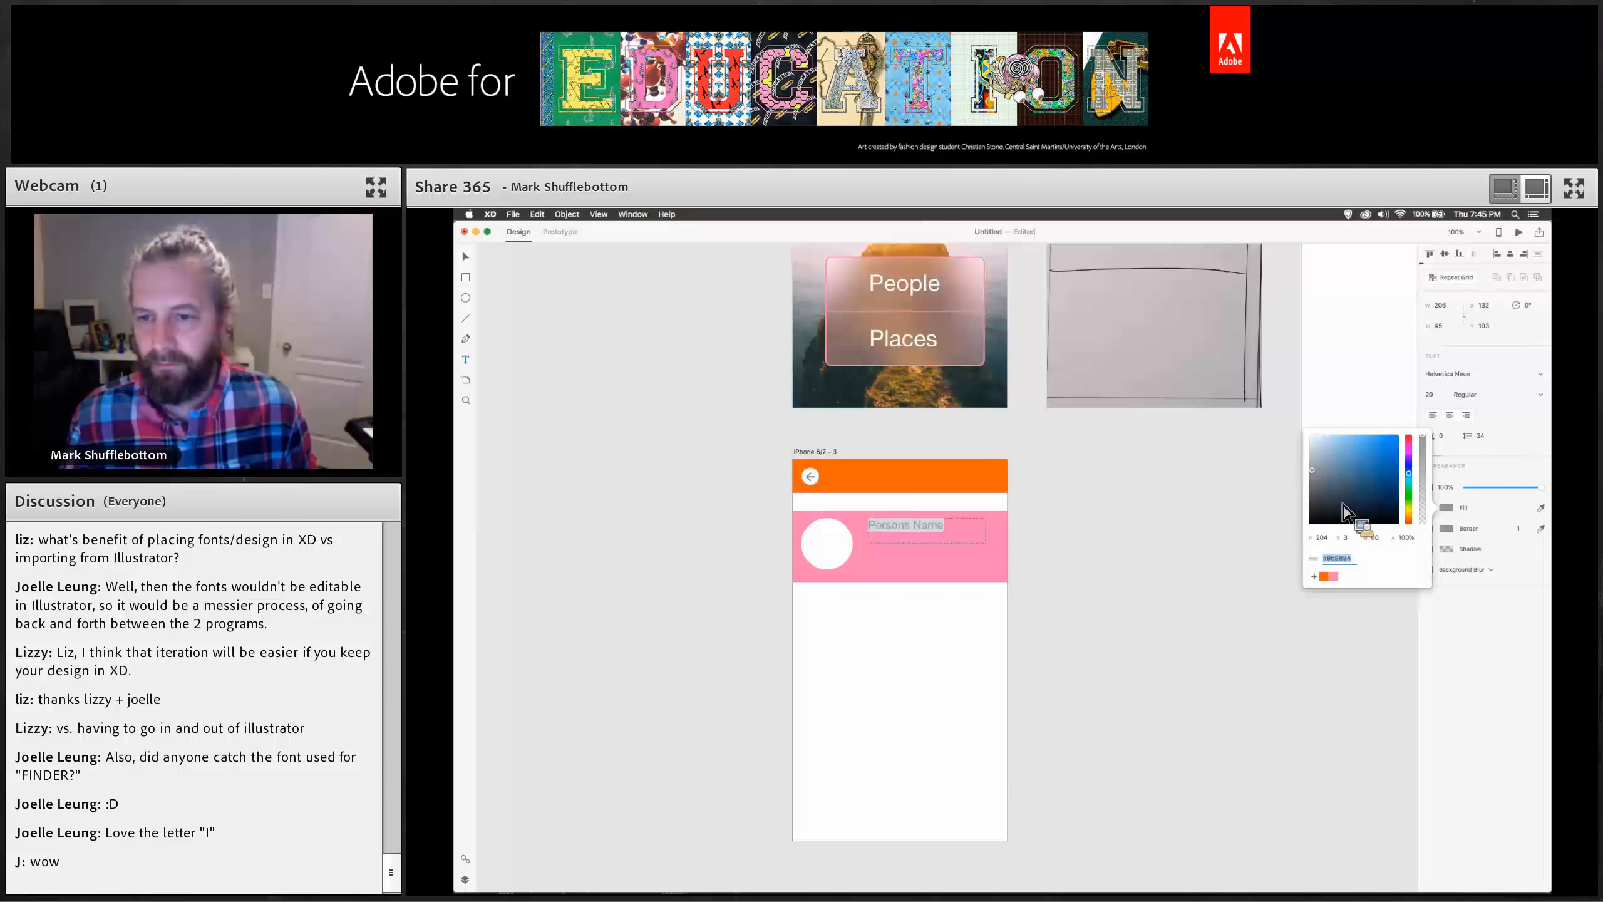
drag(1345, 506, 1307, 436)
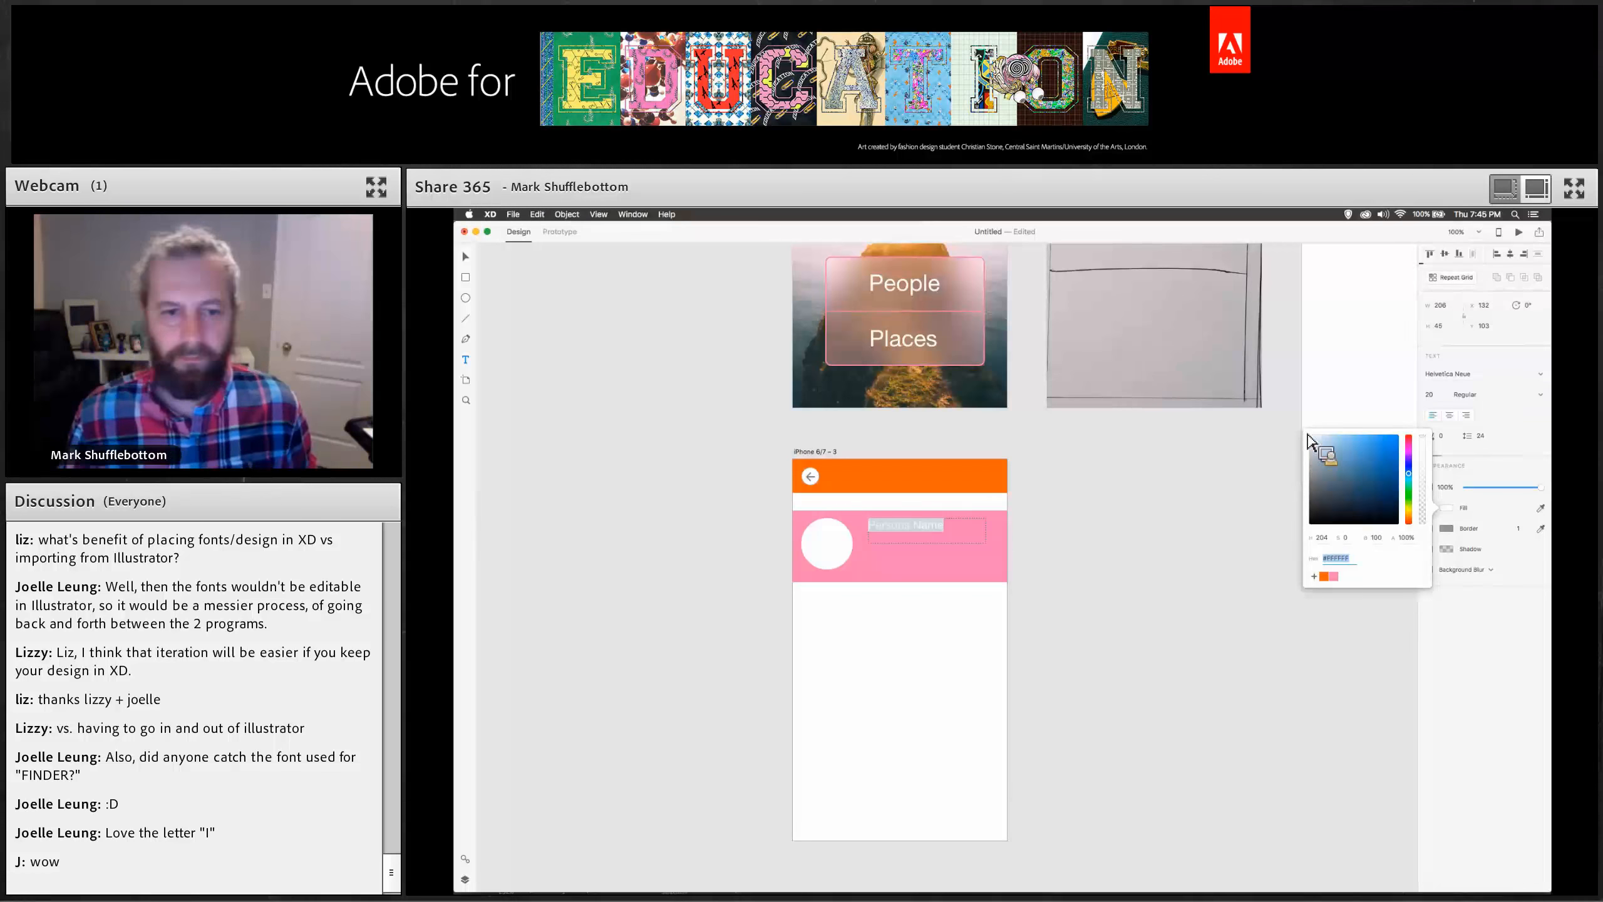
click(609, 377)
Select the rectangle, circle and label together and make a repeat grid extended down to four rows.
drag(752, 509, 1038, 584)
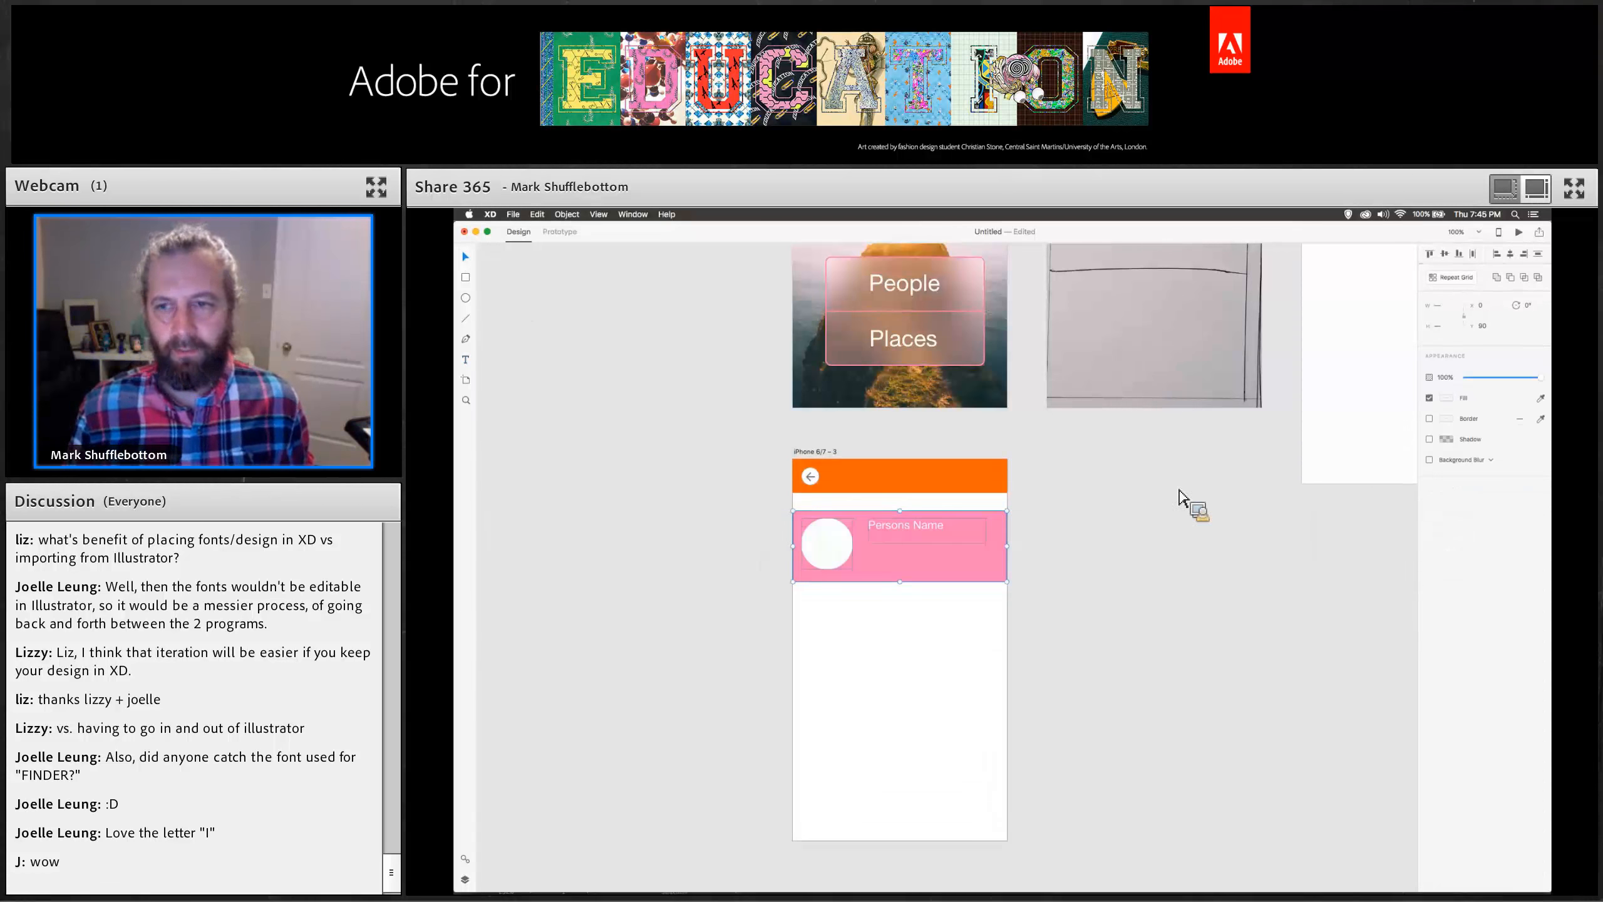
click(1451, 278)
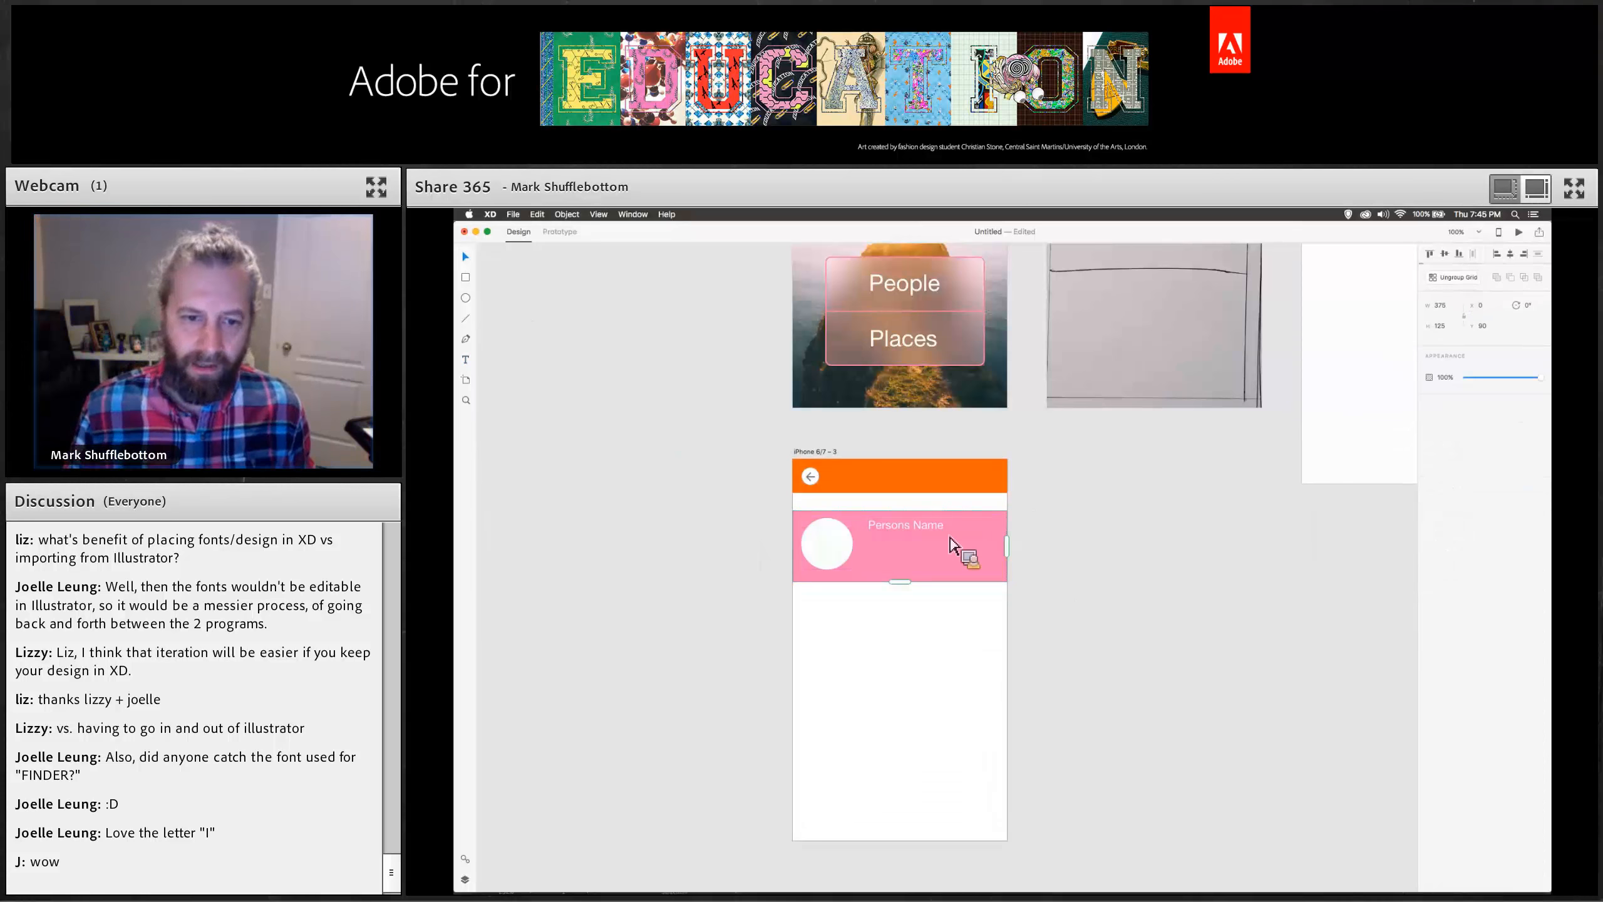
drag(919, 591, 906, 844)
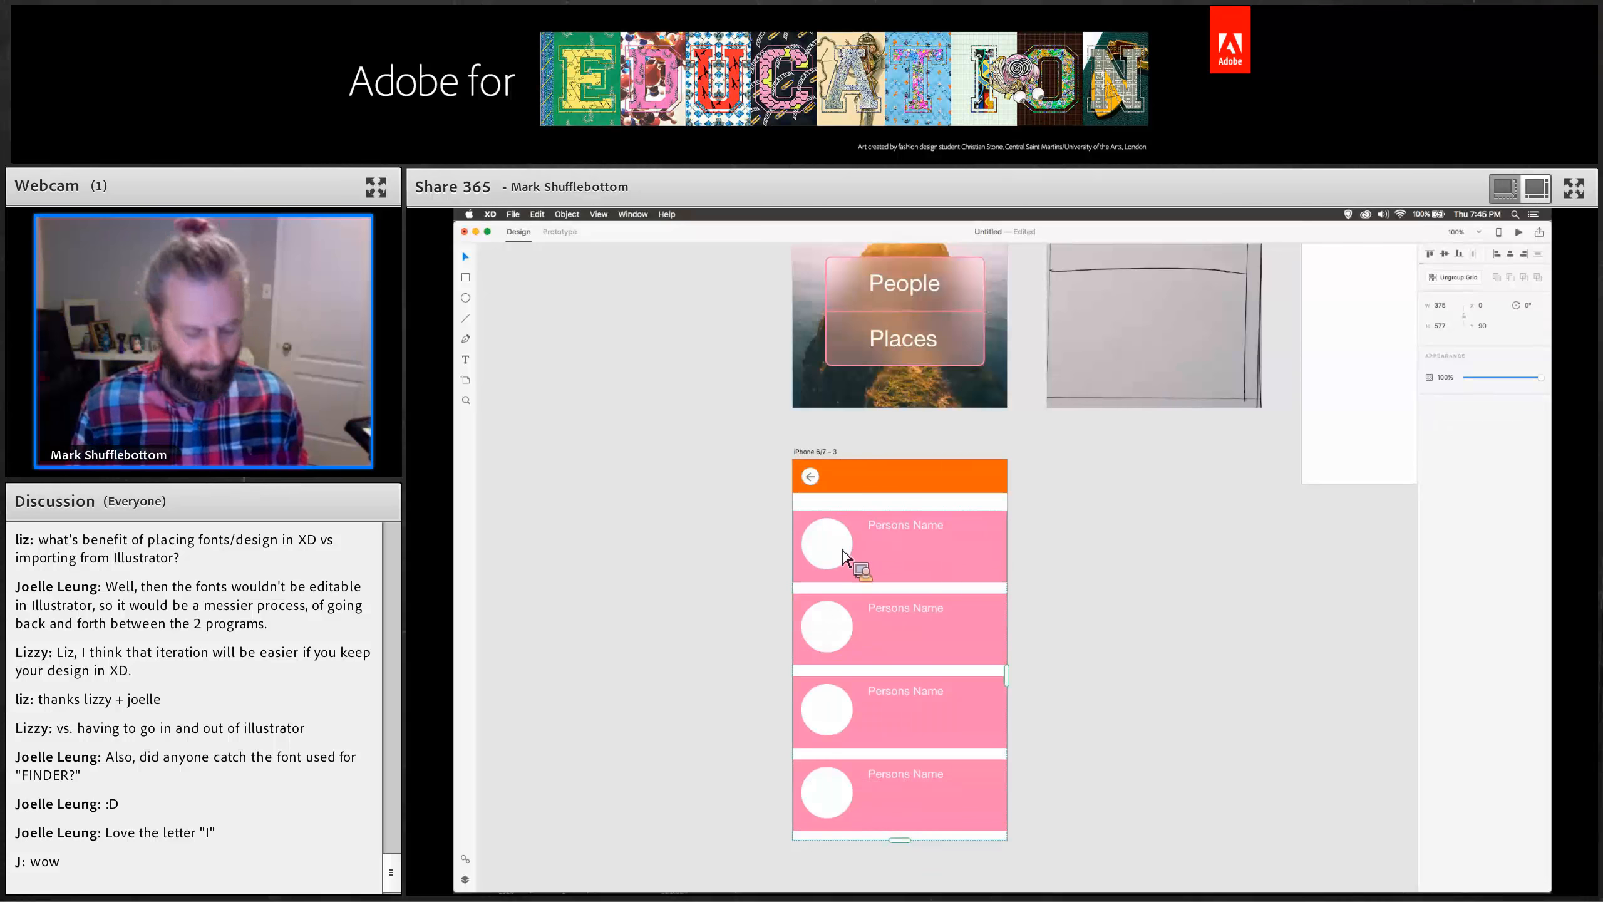
Switch to Finder and drop the profile photos from the assets folder onto the repeat grid's circles.
key(super+Tab)
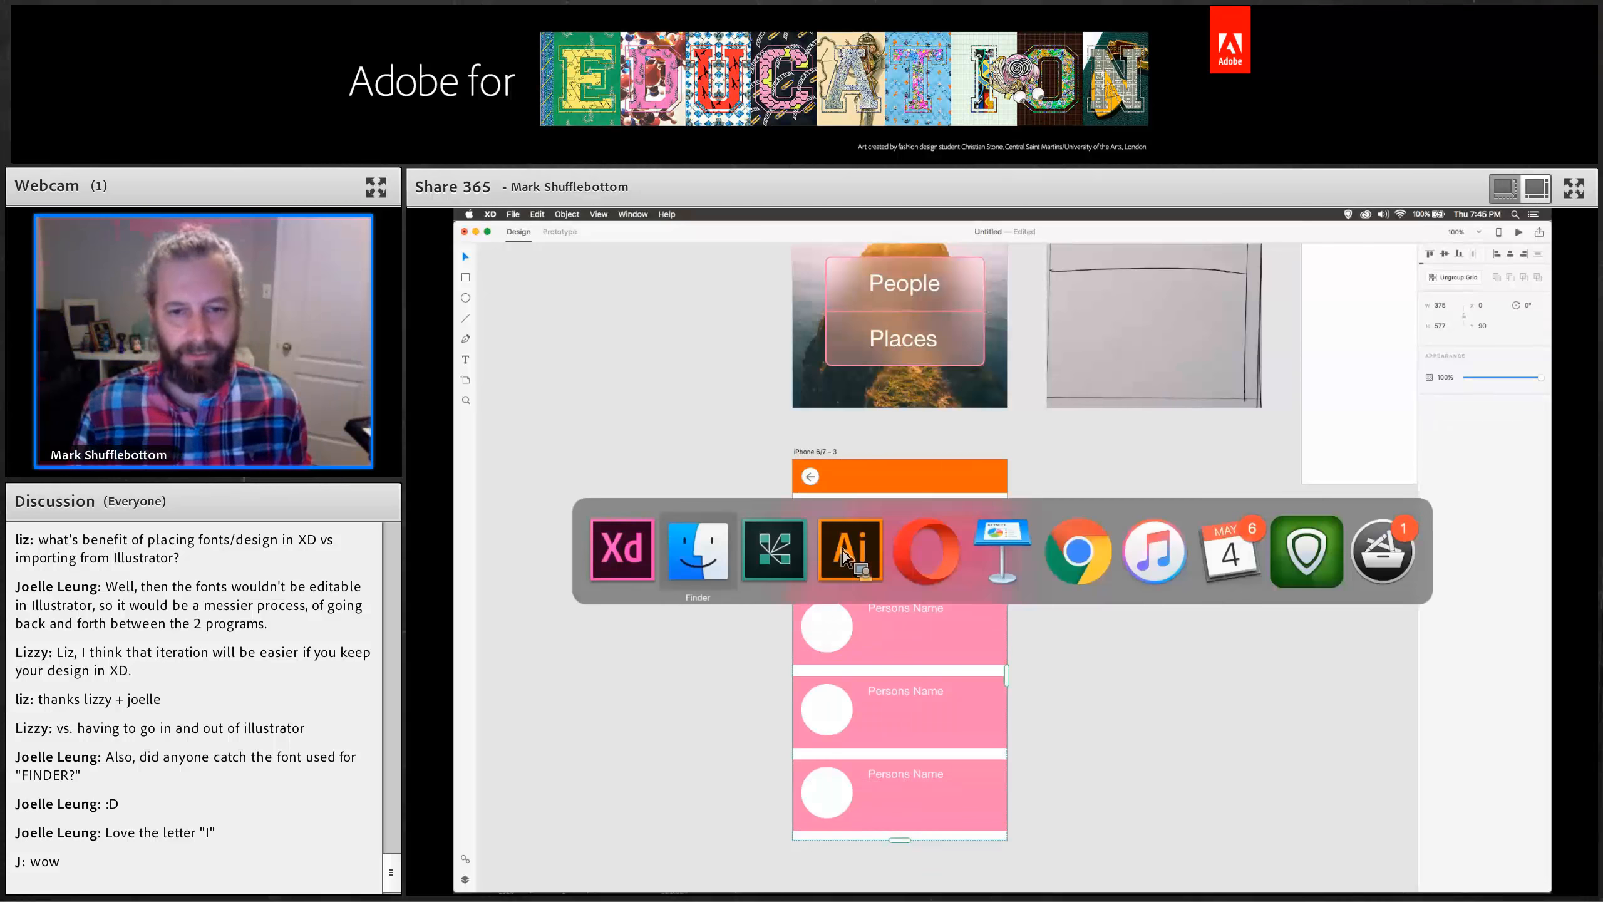
click(1307, 375)
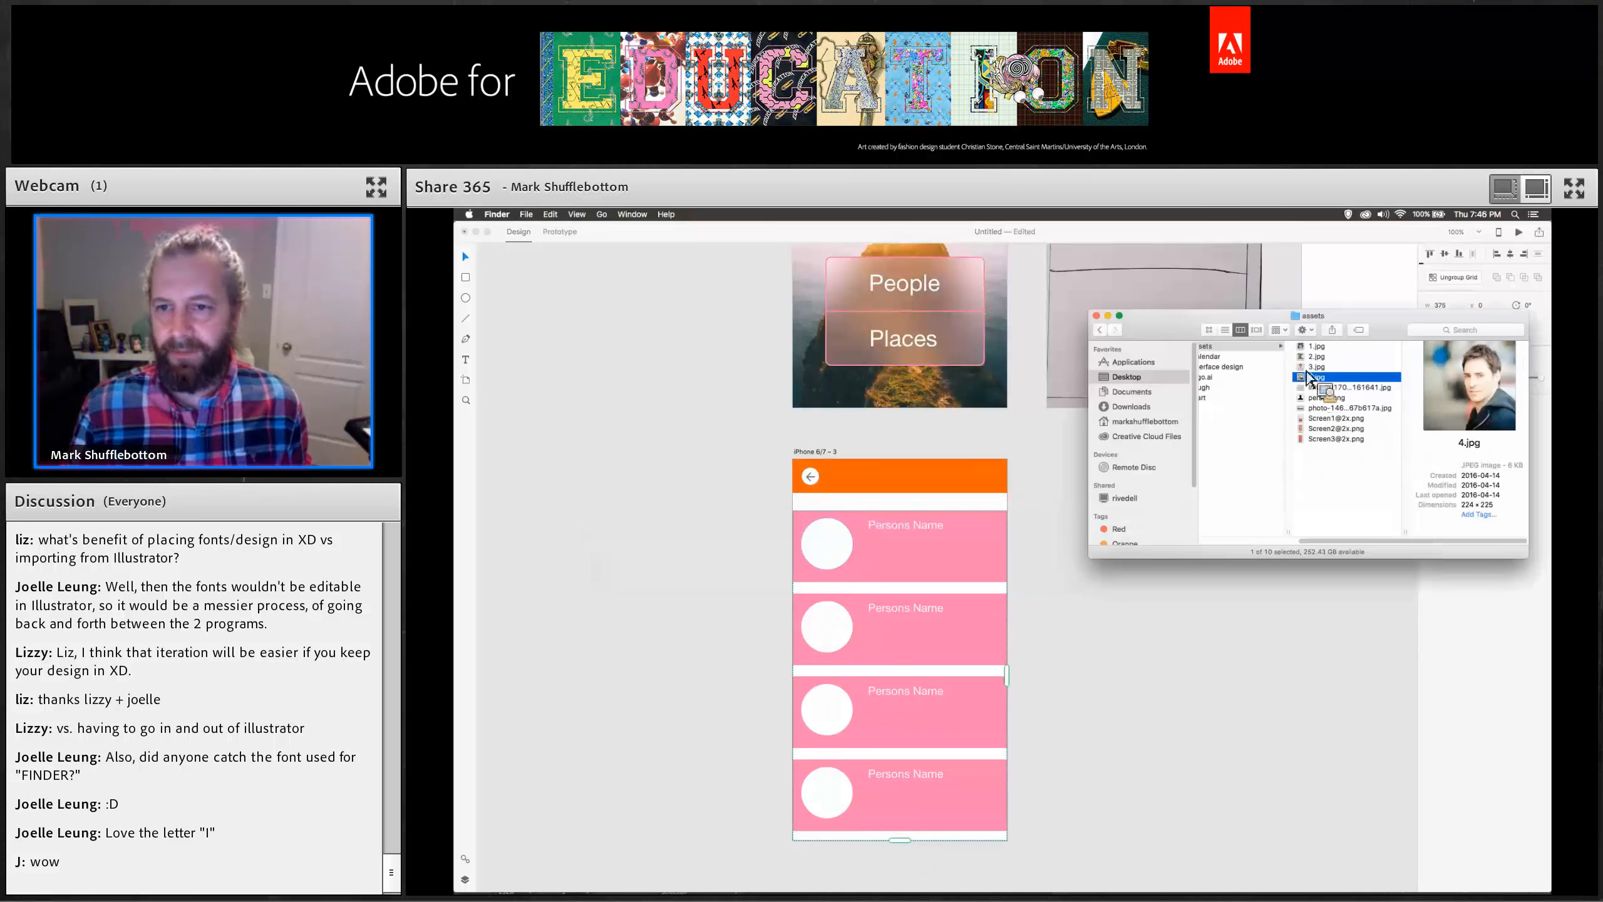
shift+click(1306, 349)
drag(1234, 415, 834, 556)
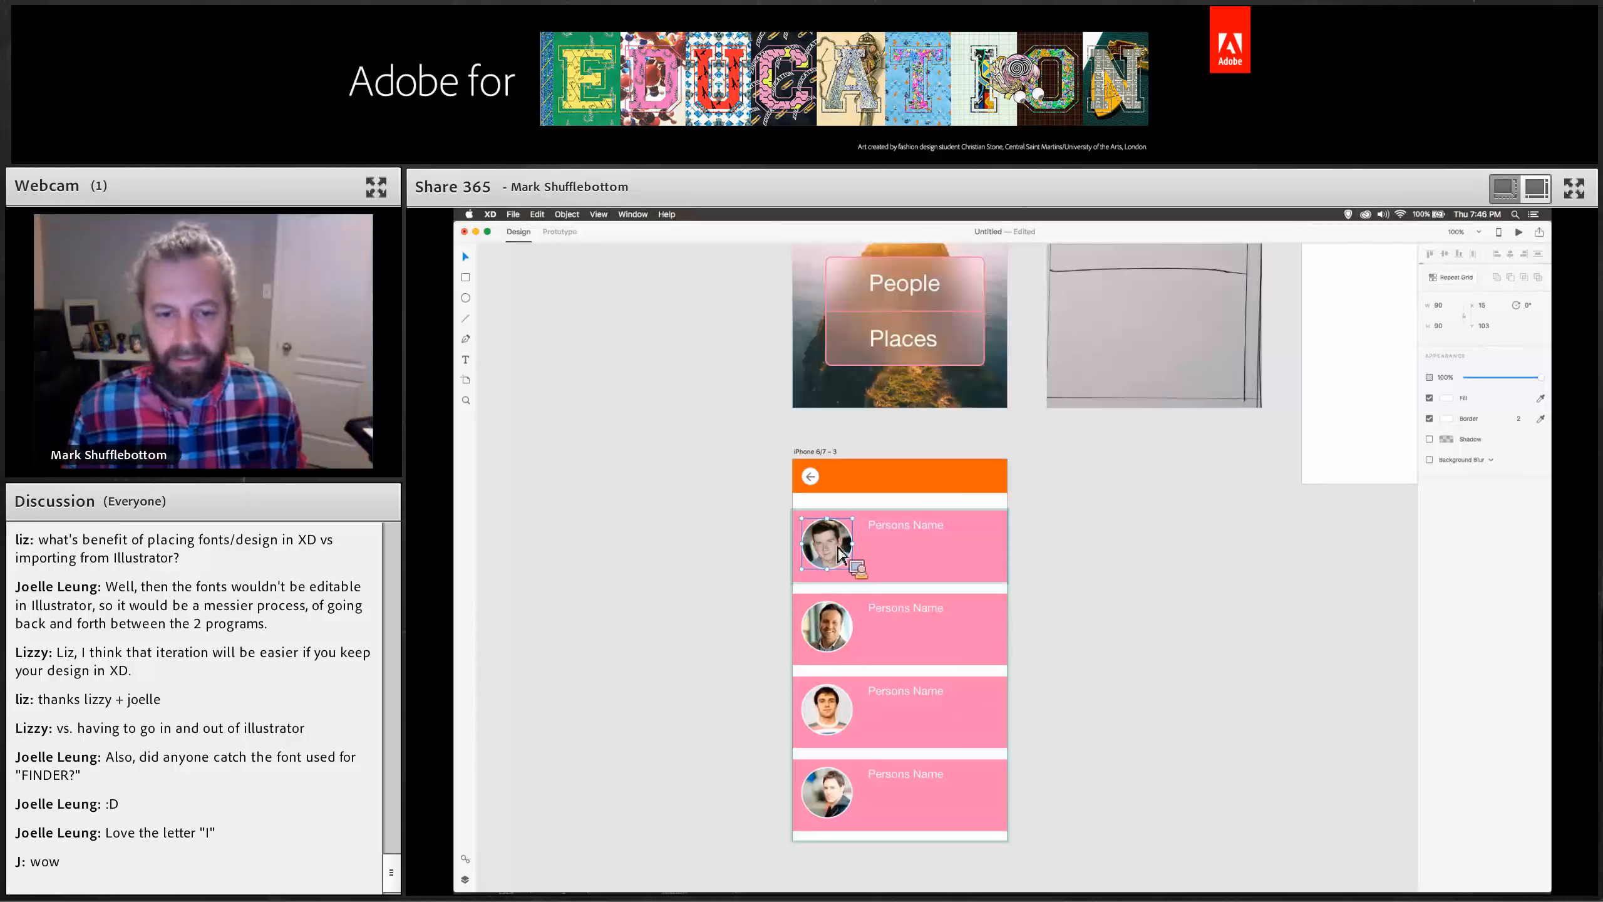
Replace the first row's name placeholder with a friend's full name.
scroll(1145, 537, down, 5)
click(907, 676)
click(906, 676)
drag(913, 710, 947, 679)
mouse_move(1015, 515)
mouse_down()
mouse_move(1416, 512)
mouse_move(1026, 523)
mouse_up()
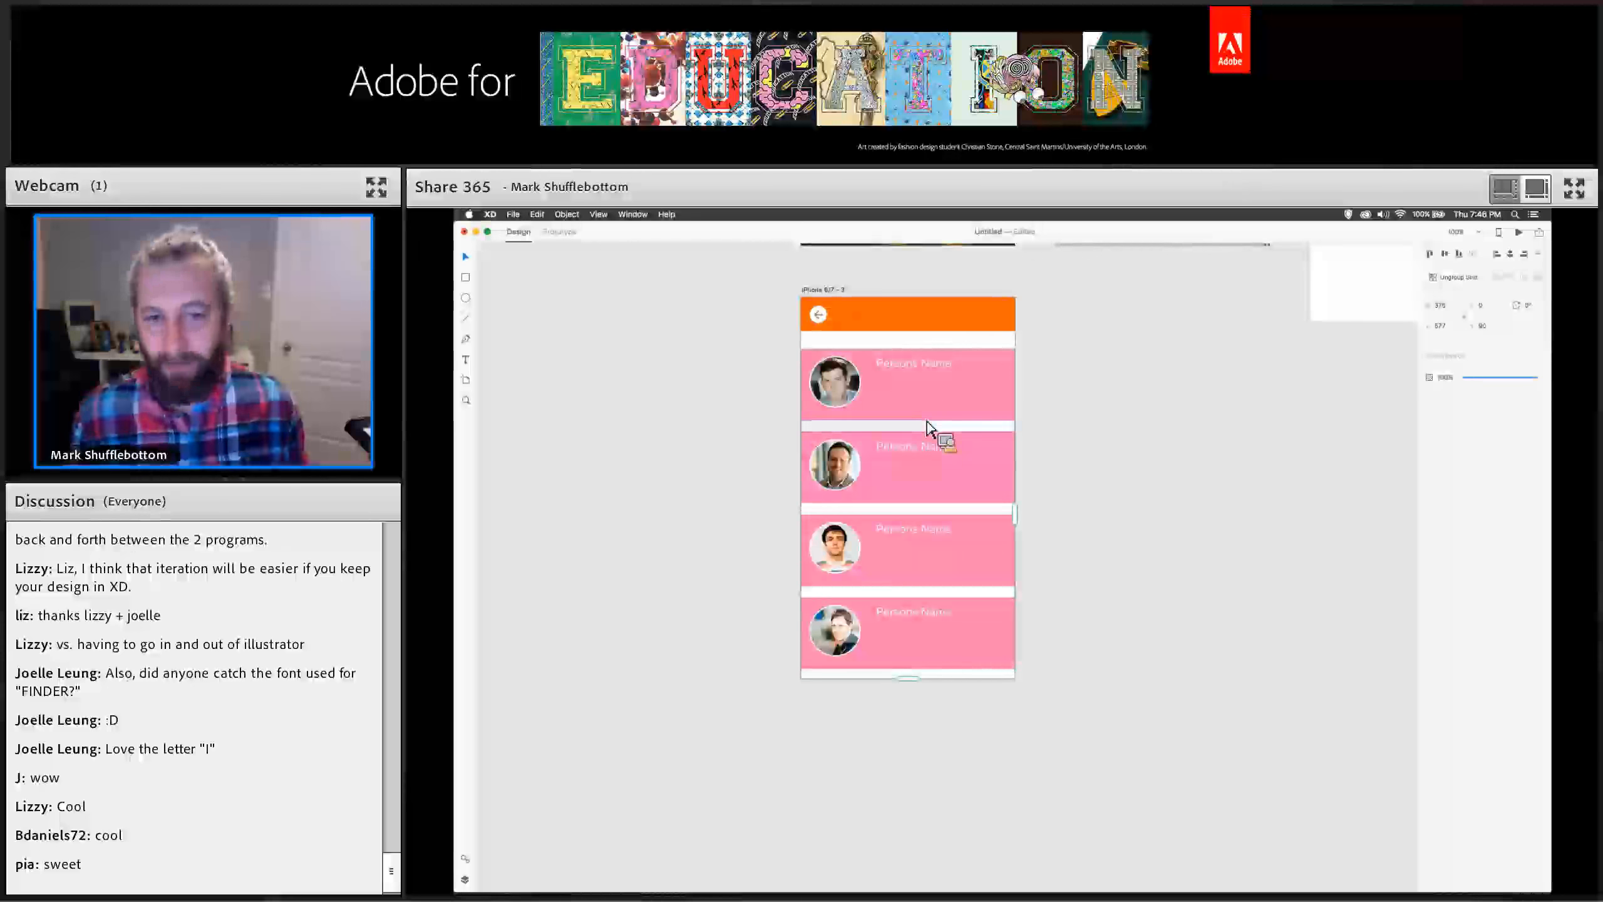
mouse_move(925, 437)
mouse_down()
mouse_move(936, 615)
mouse_move(933, 424)
mouse_move(933, 440)
mouse_up()
double_click(904, 373)
double_click(905, 373)
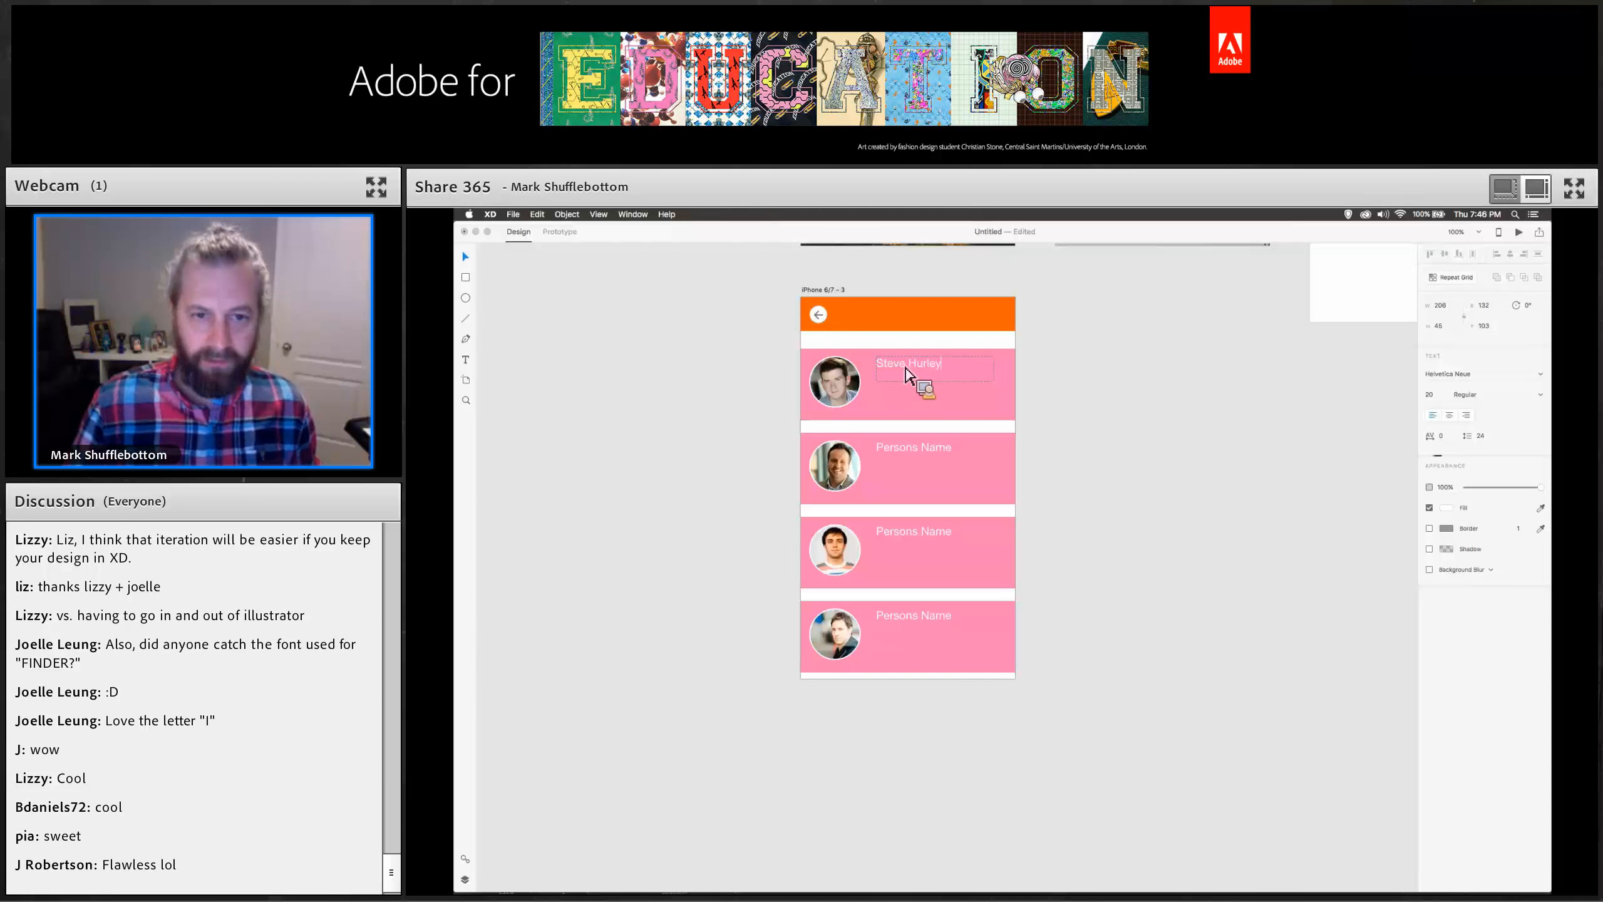
Replace the second row's name placeholder with another friend's full name.
double_click(910, 461)
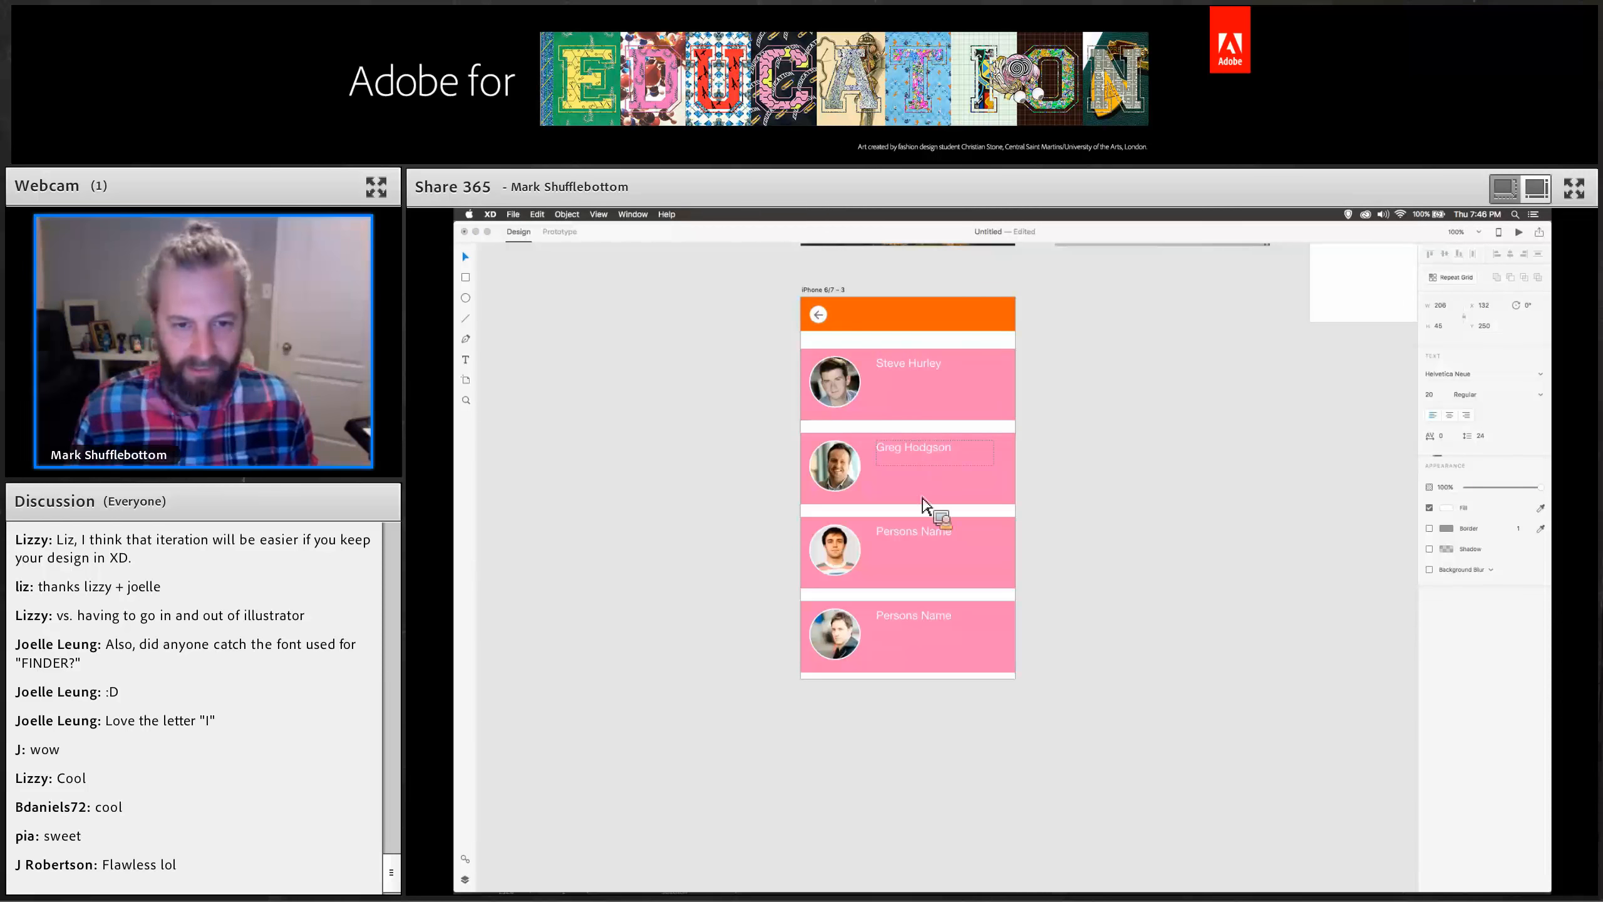
Replace the third row's name placeholder with a friend's first name.
double_click(926, 536)
text(Tacy)
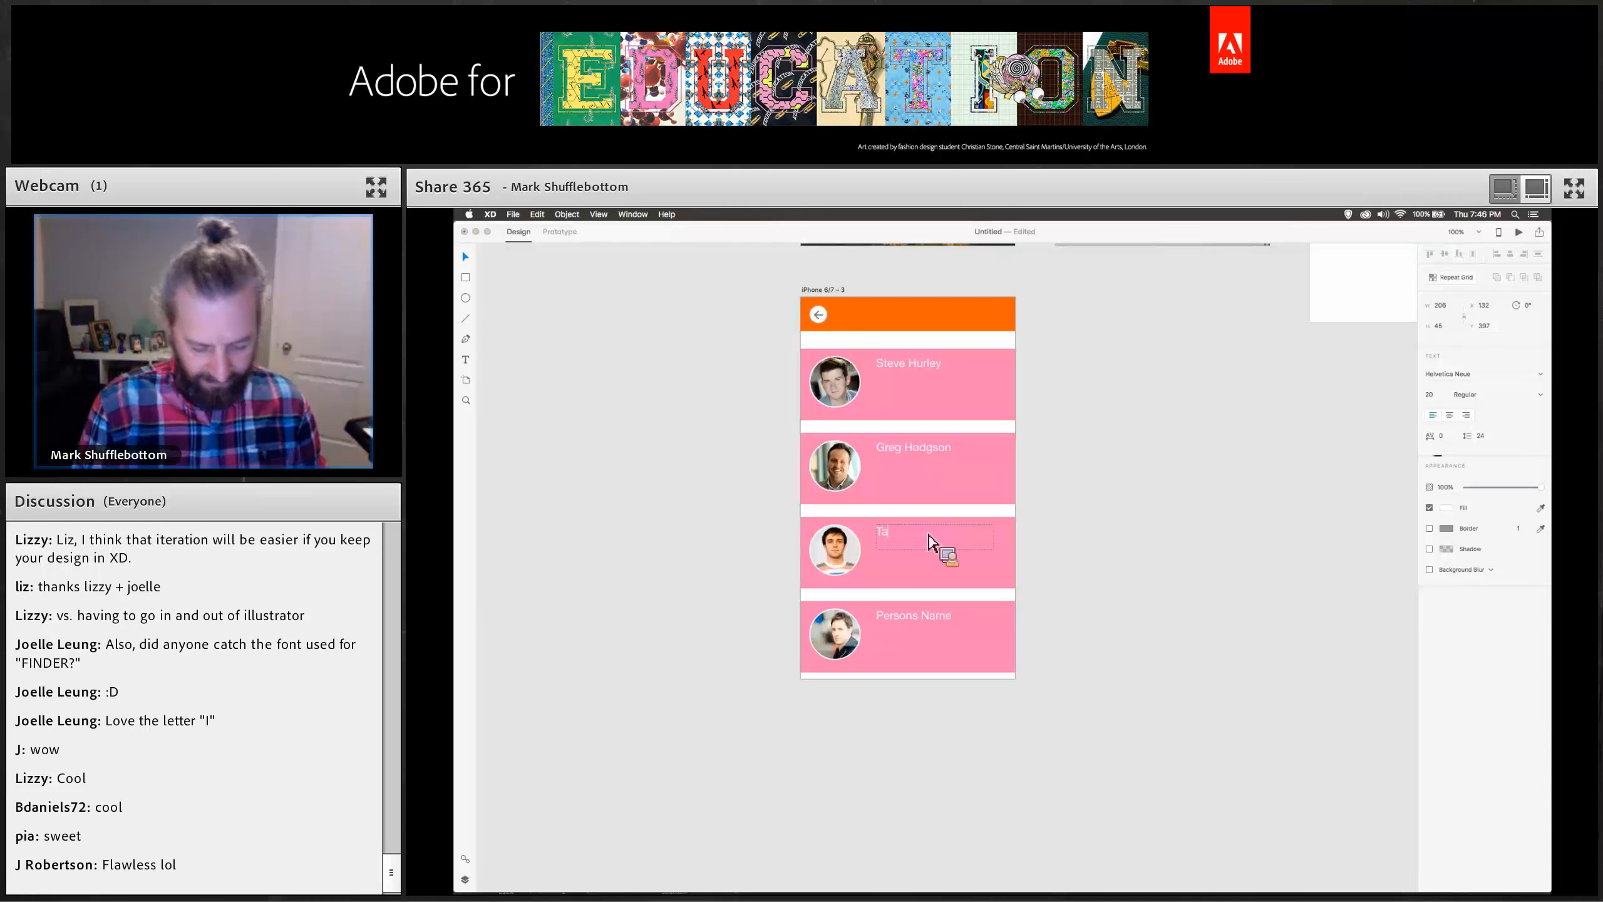
double_click(888, 544)
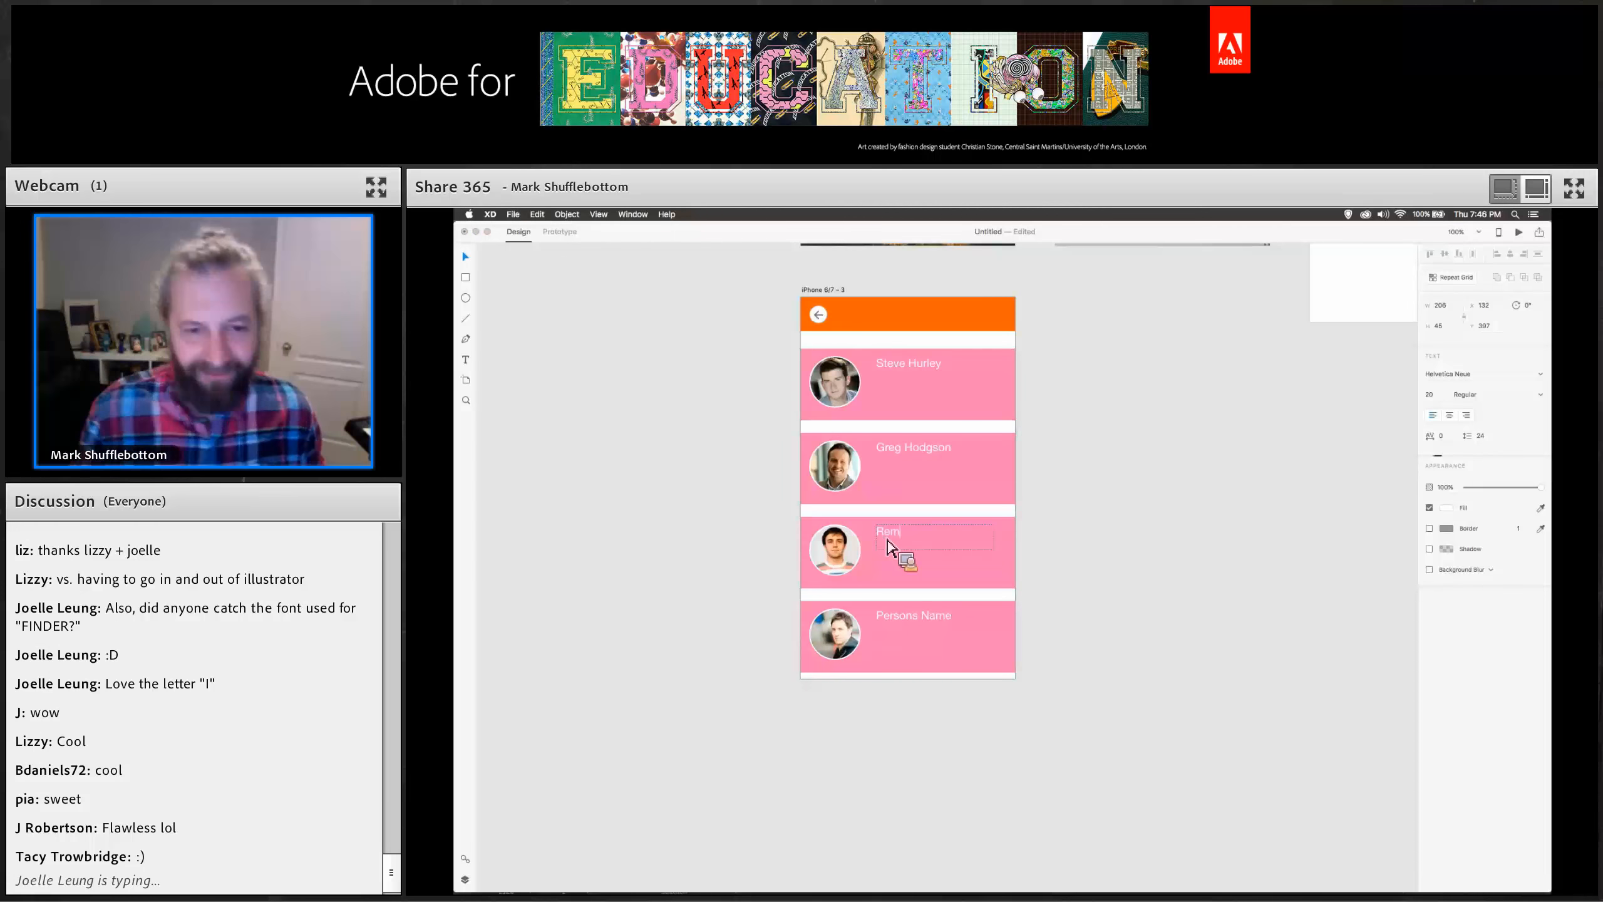
click(1208, 533)
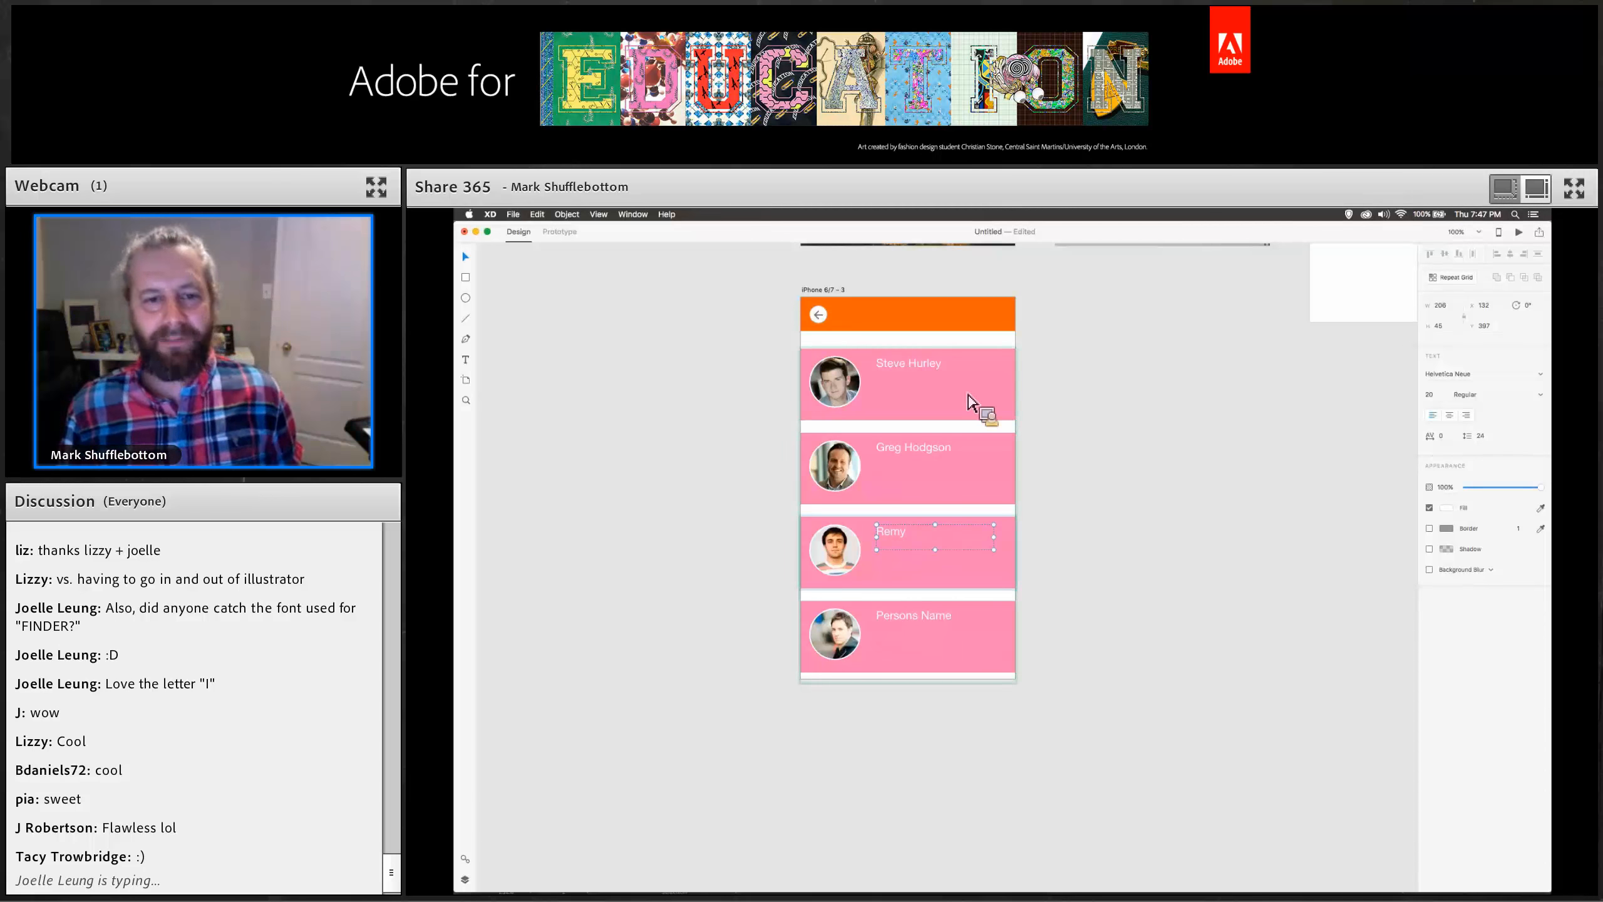
click(936, 460)
click(916, 623)
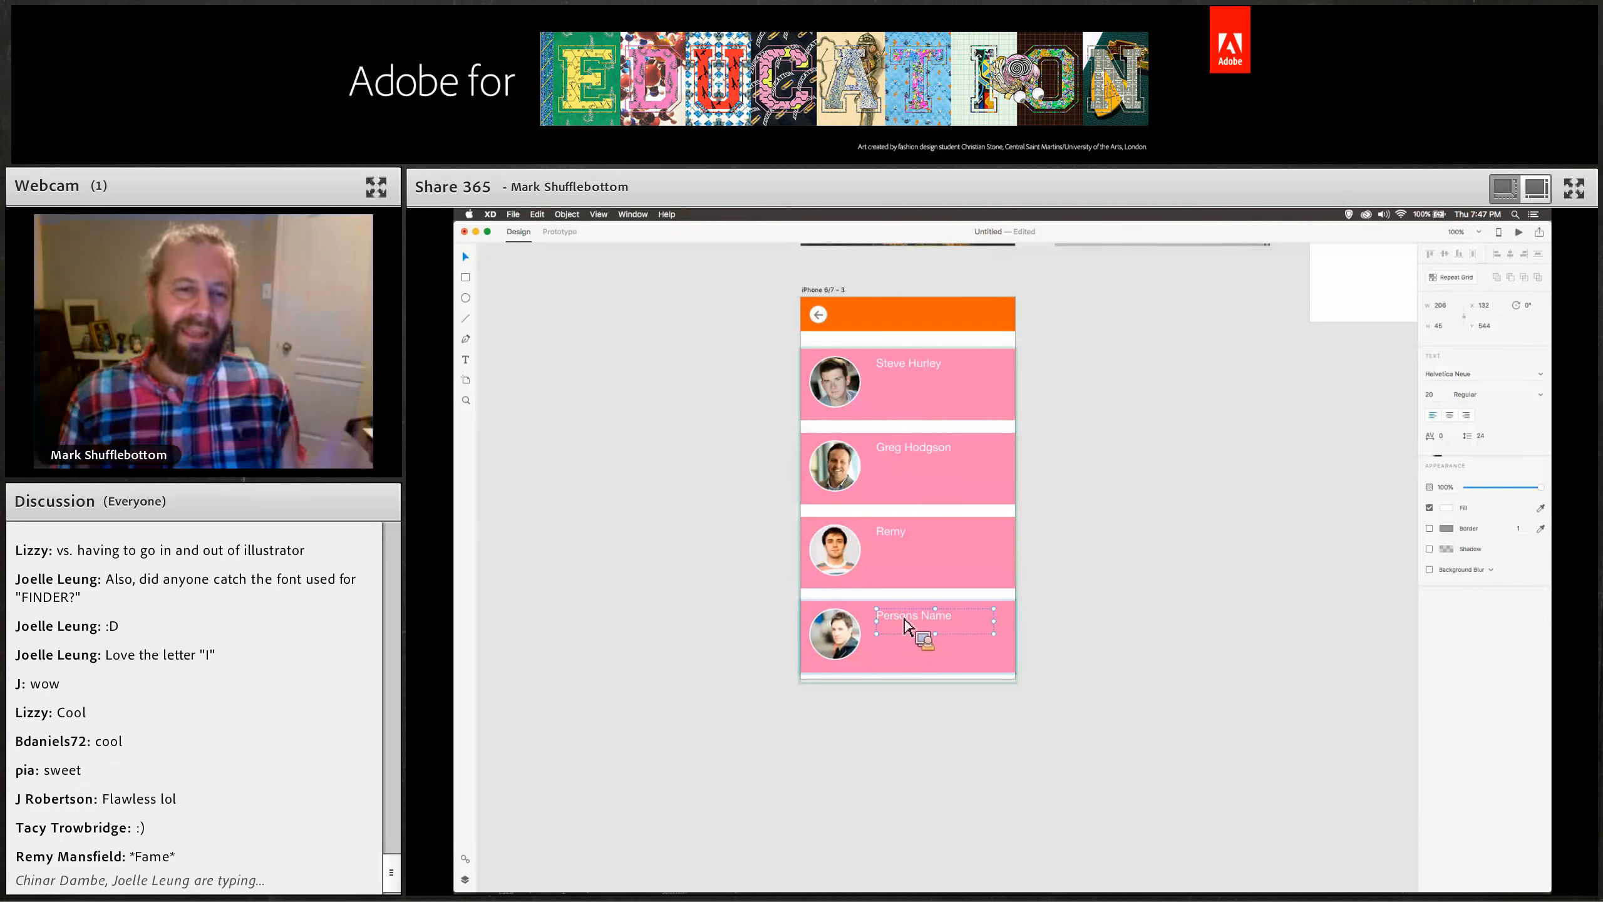
scroll(1110, 644, up, 5)
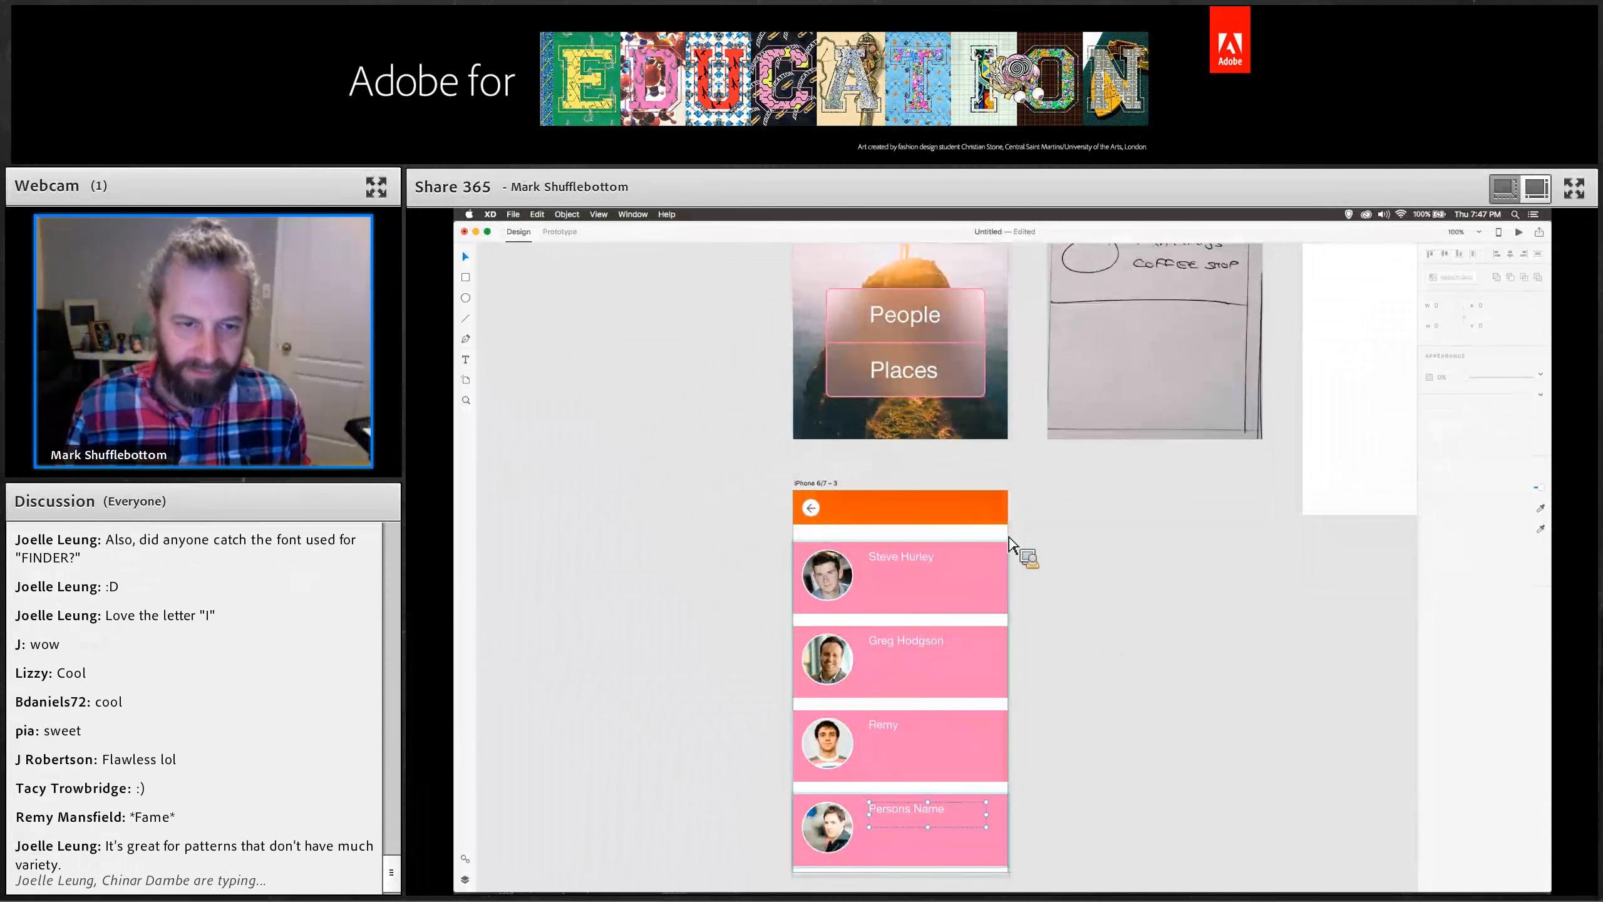
click(949, 534)
scroll(729, 449, left, 3)
scroll(729, 449, up, 1)
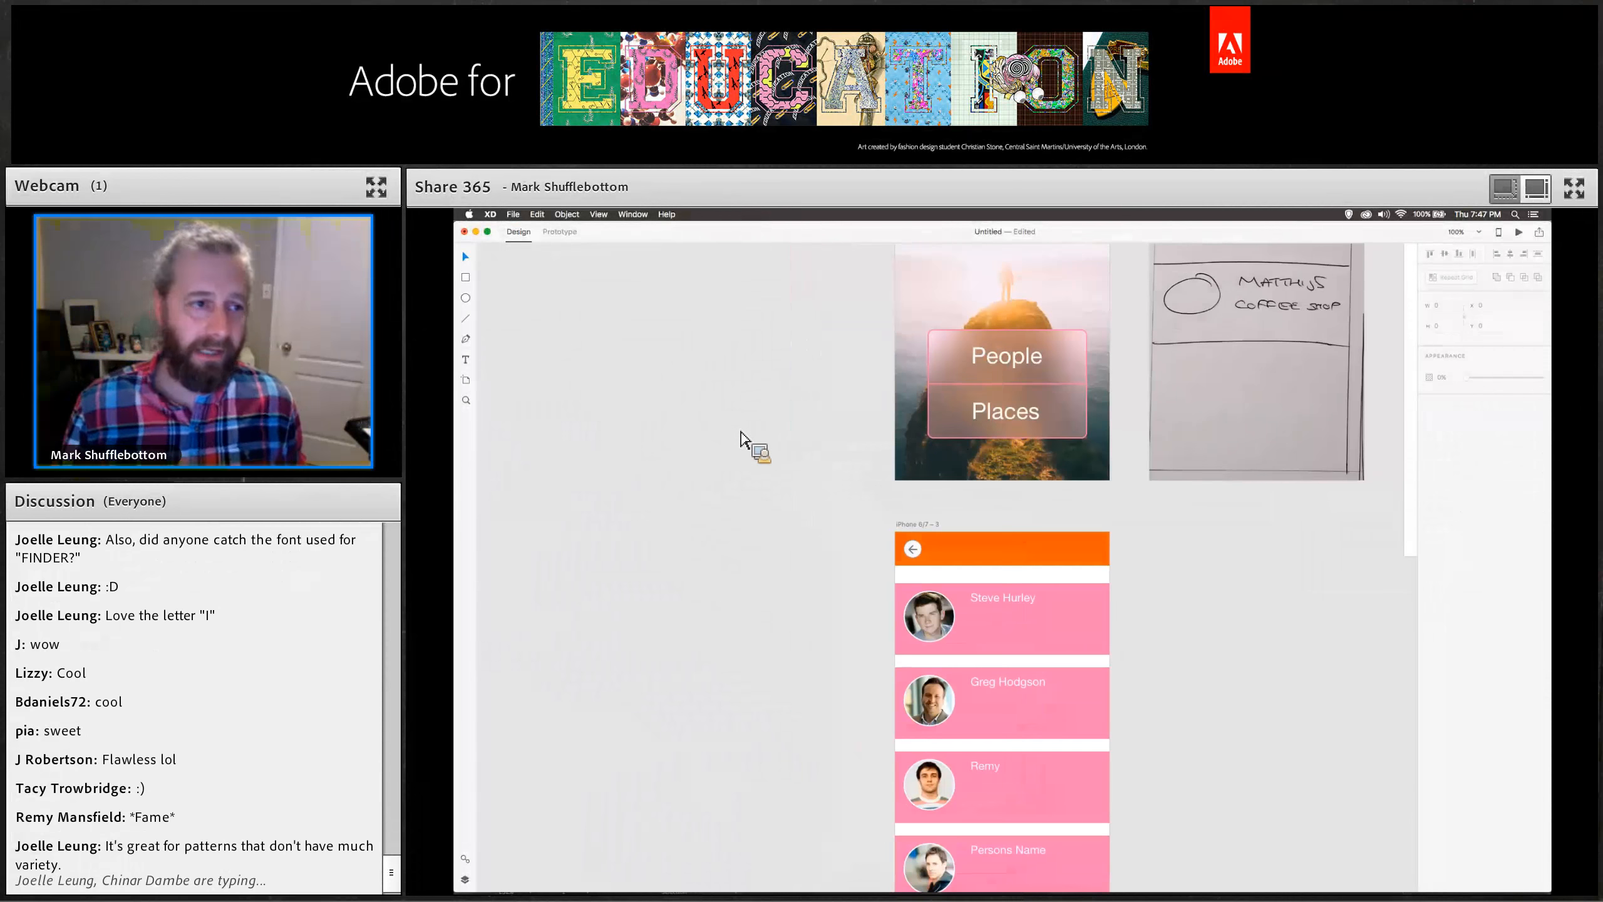
Try drawing a freeform path with the Pen tool on the empty canvas beside the artboards.
click(595, 450)
drag(679, 411, 754, 421)
click(725, 477)
click(673, 561)
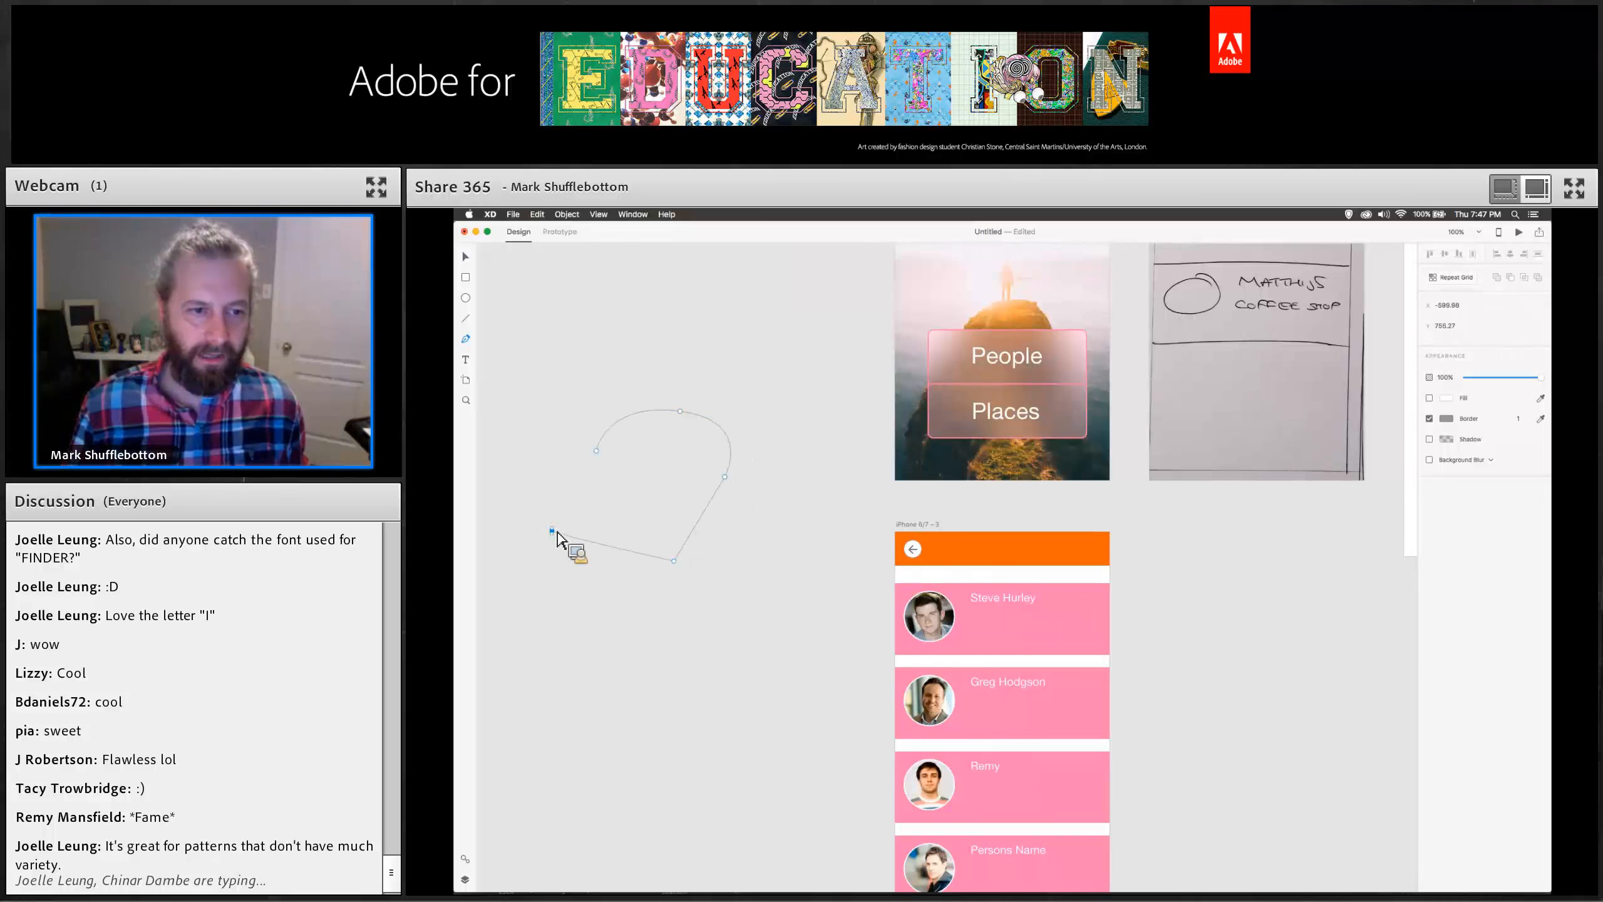
key(super+z)
key(super+z)
key(super+z)
key(super+z)
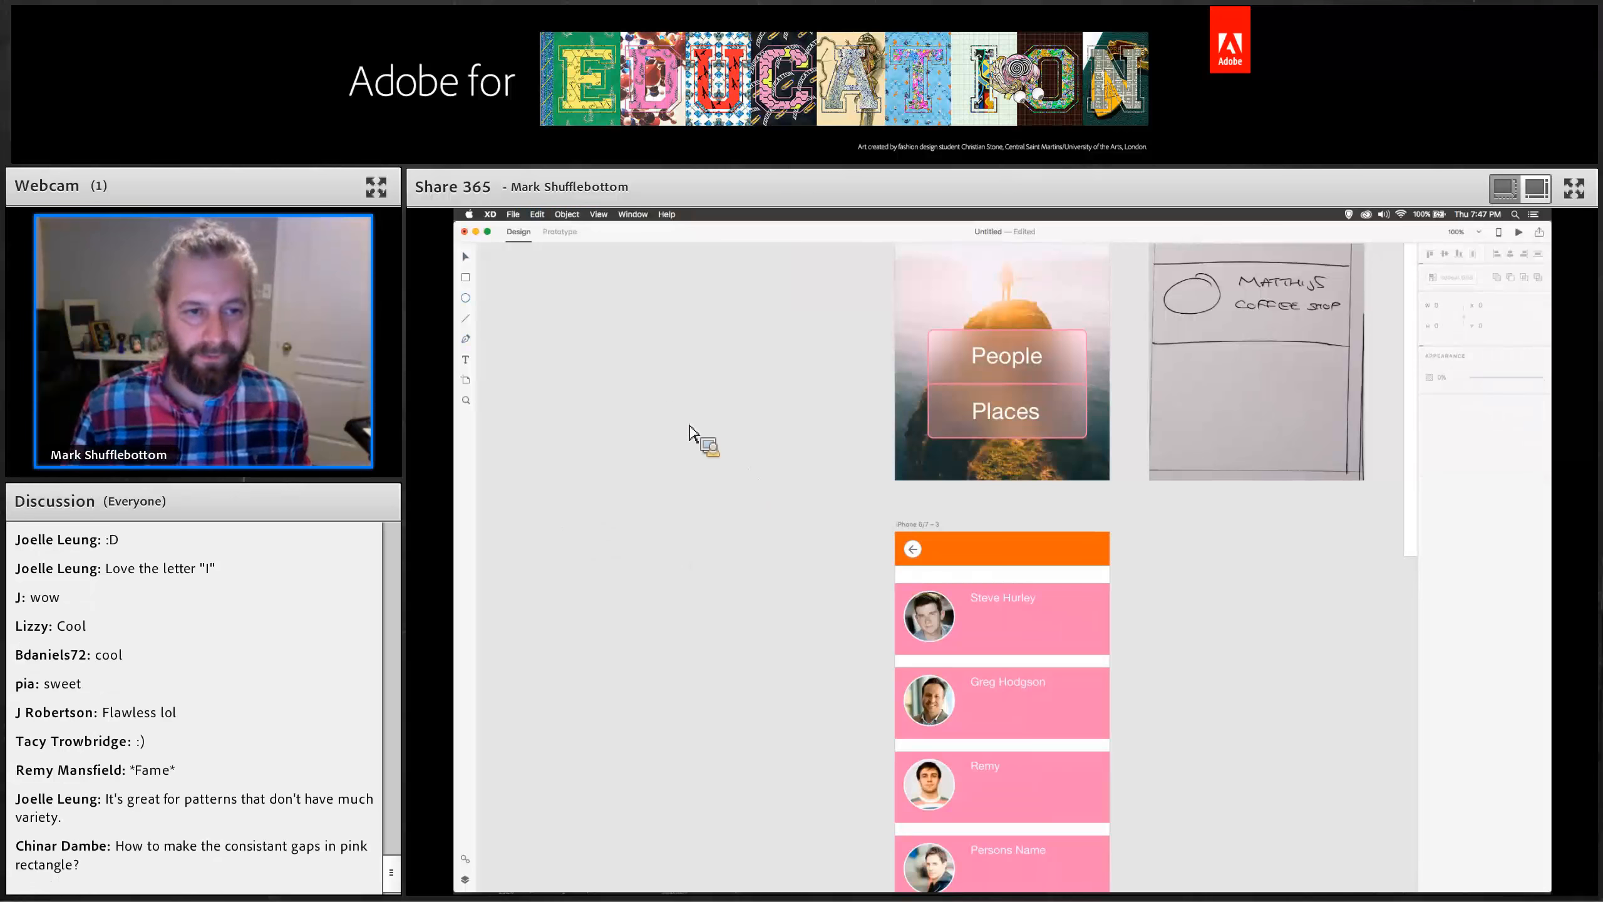
Draw a circle about 178 px wide beside the artboards and pull its bottom anchor down into a sharp map-pin point.
drag(663, 437, 781, 547)
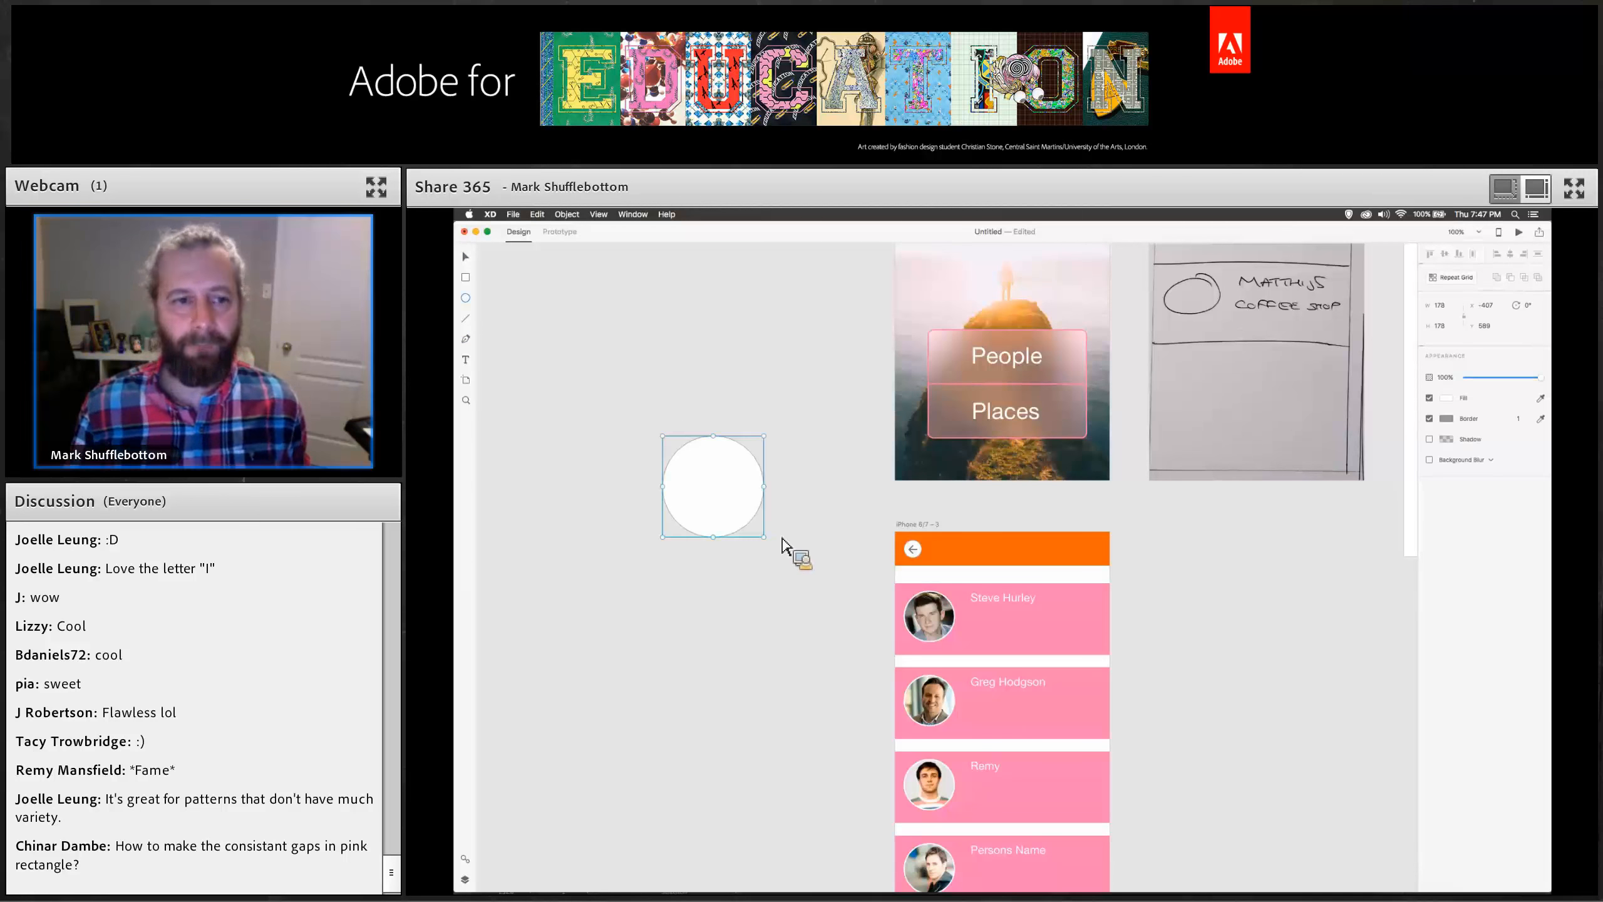
click(470, 259)
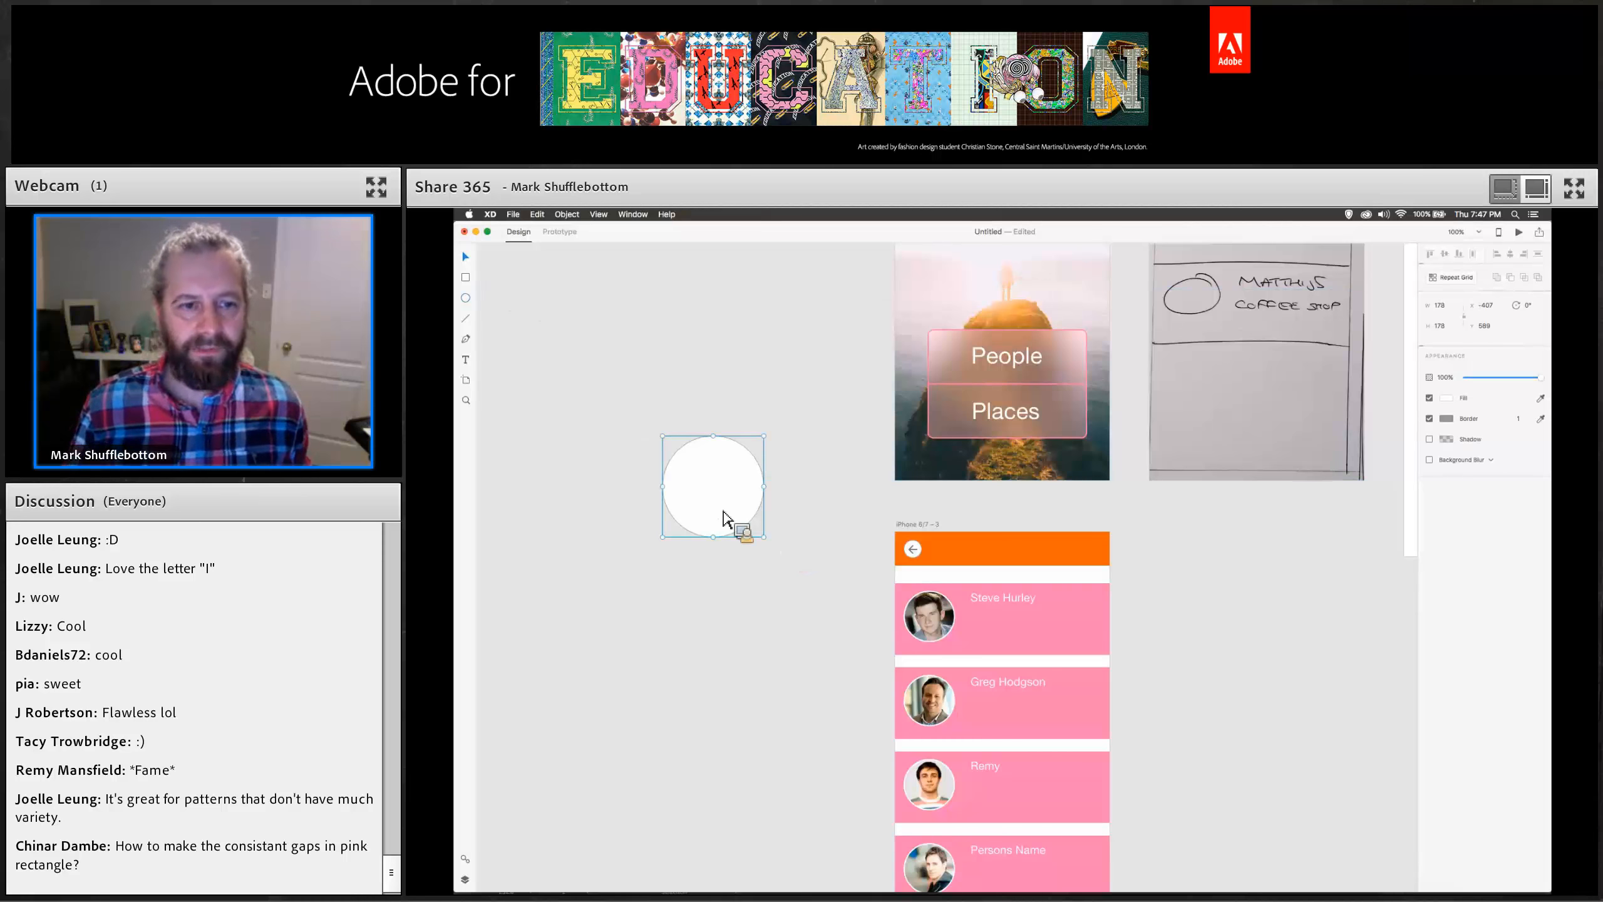
double_click(721, 516)
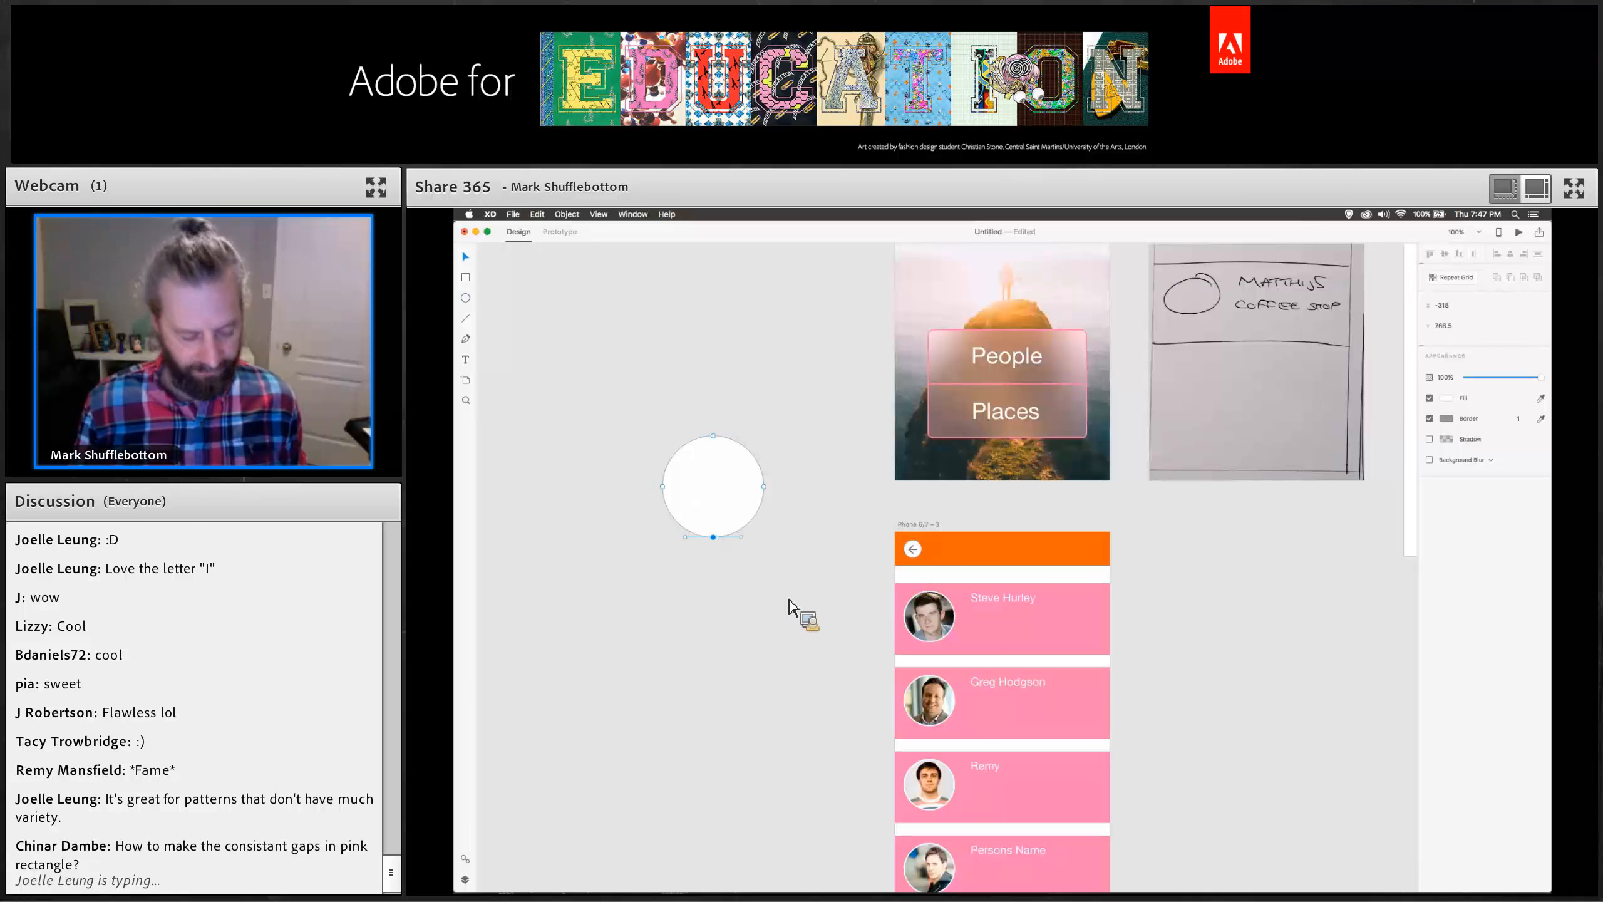
key(shift+Down)
key(shift+Down)
key(shift+Down)
key(shift+Down)
key(shift+Down)
key(shift+Down)
key(shift+Down)
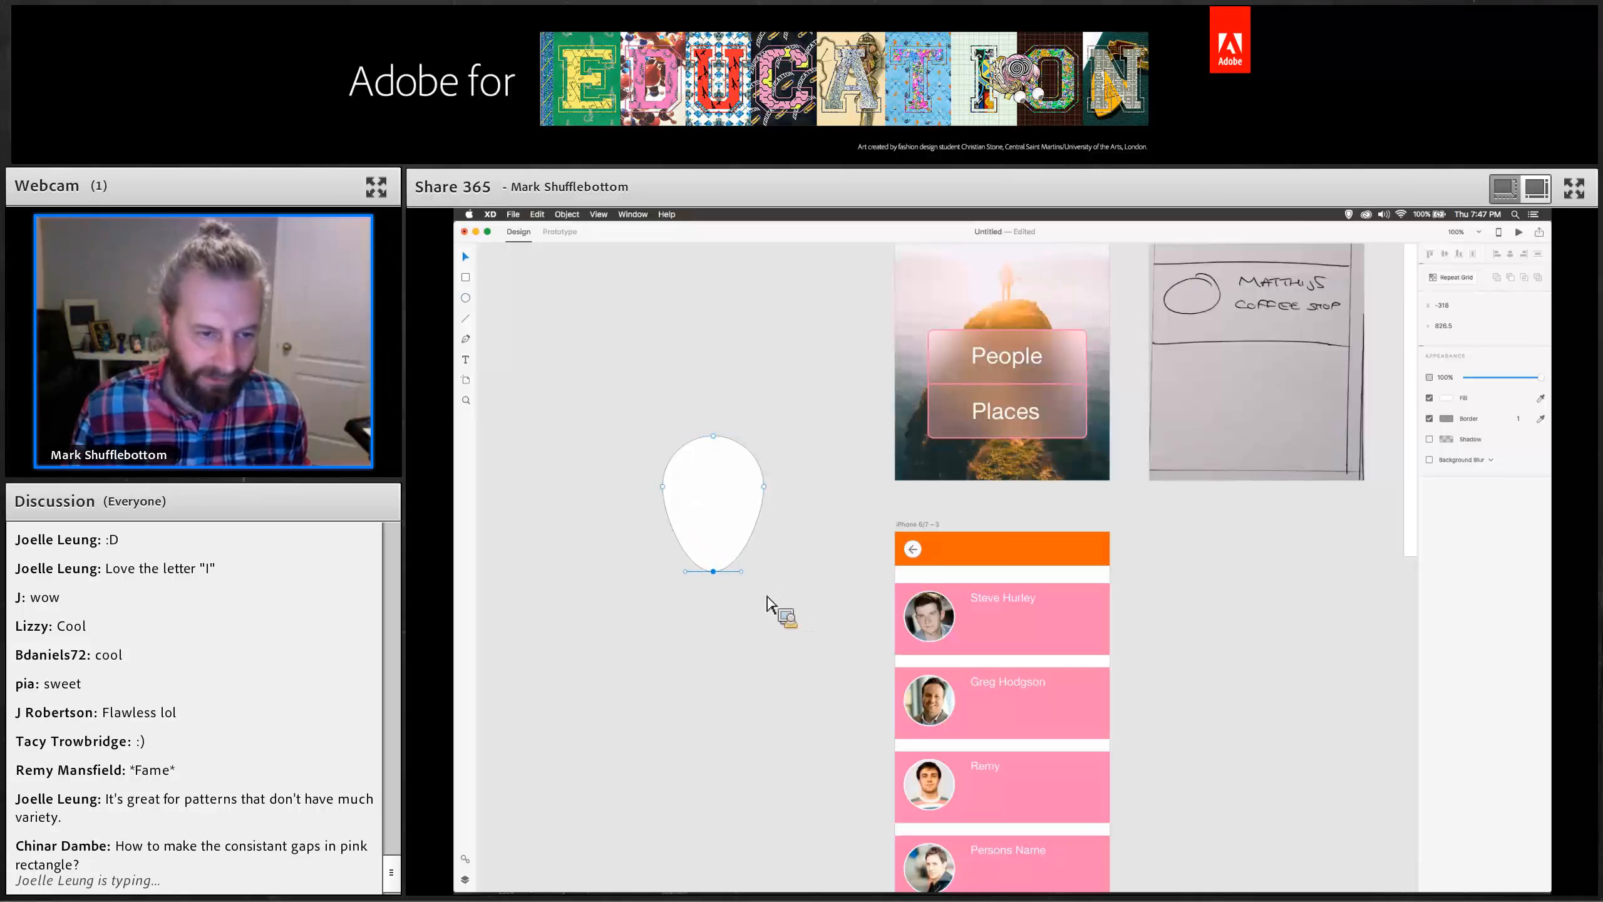
drag(741, 572, 728, 575)
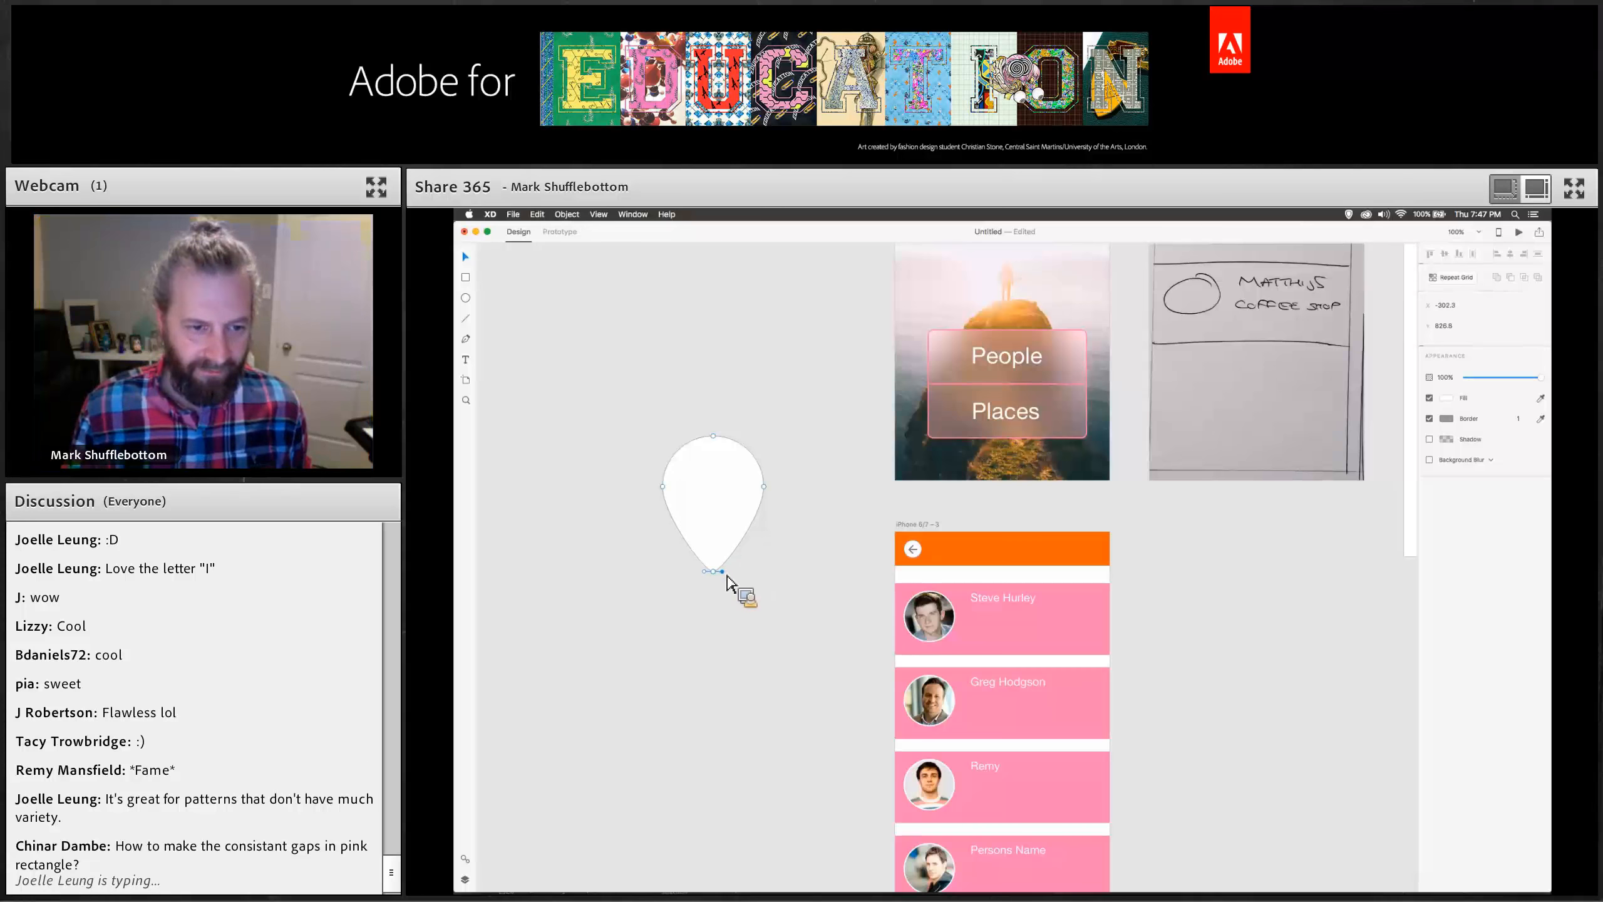
drag(729, 578, 734, 583)
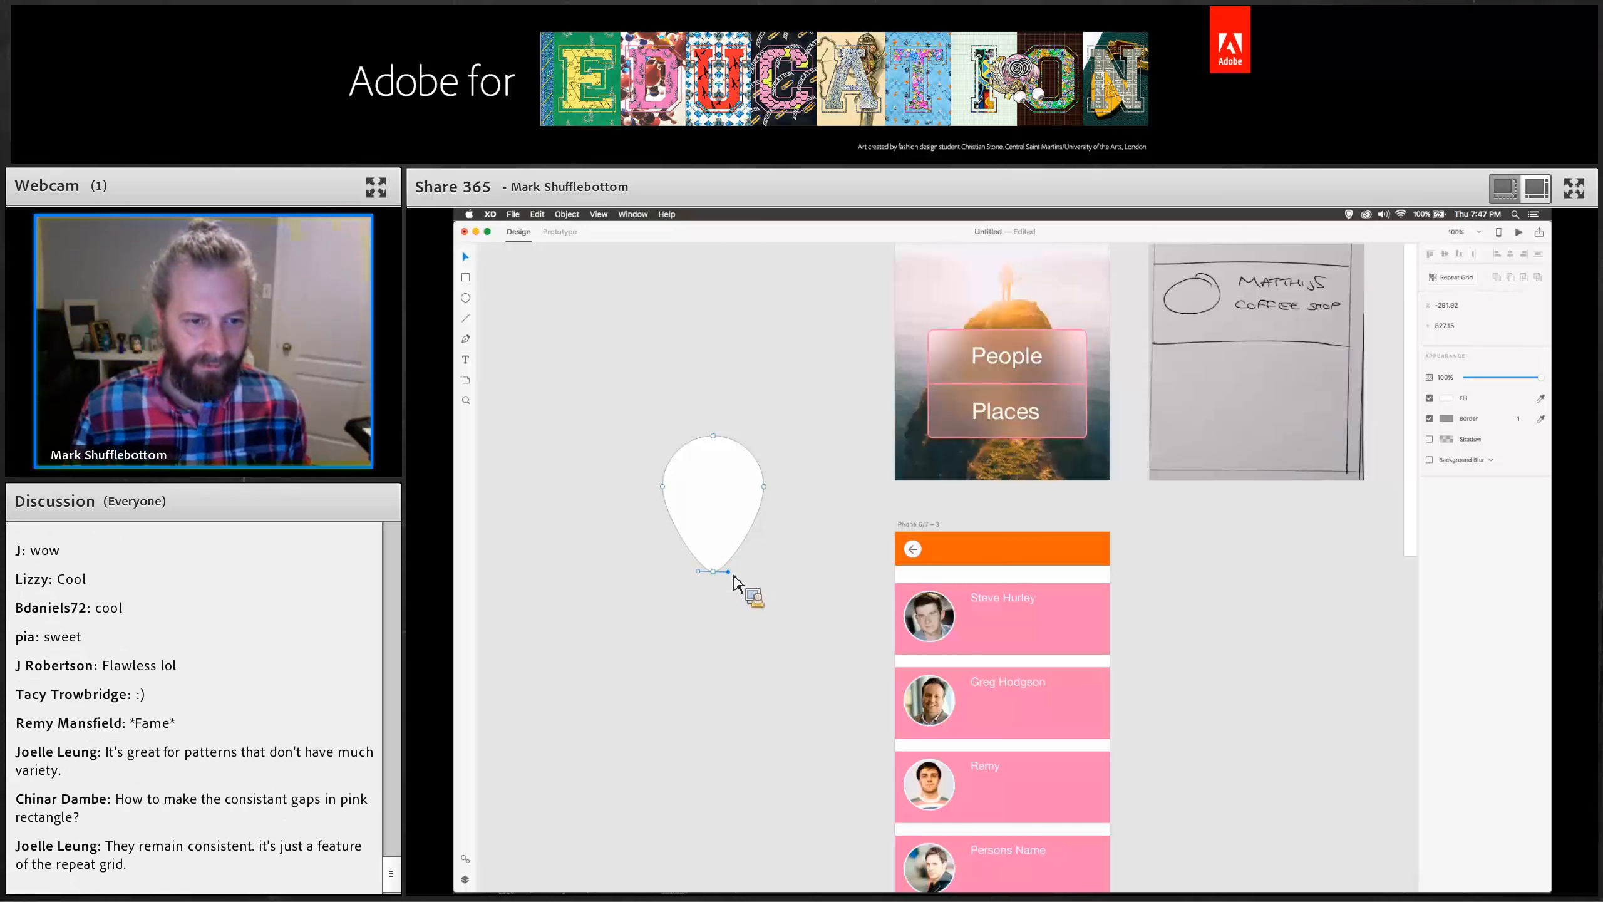
Draw a smaller circle about 120 px wide inside the pin and subtract it from the pin shape.
click(786, 581)
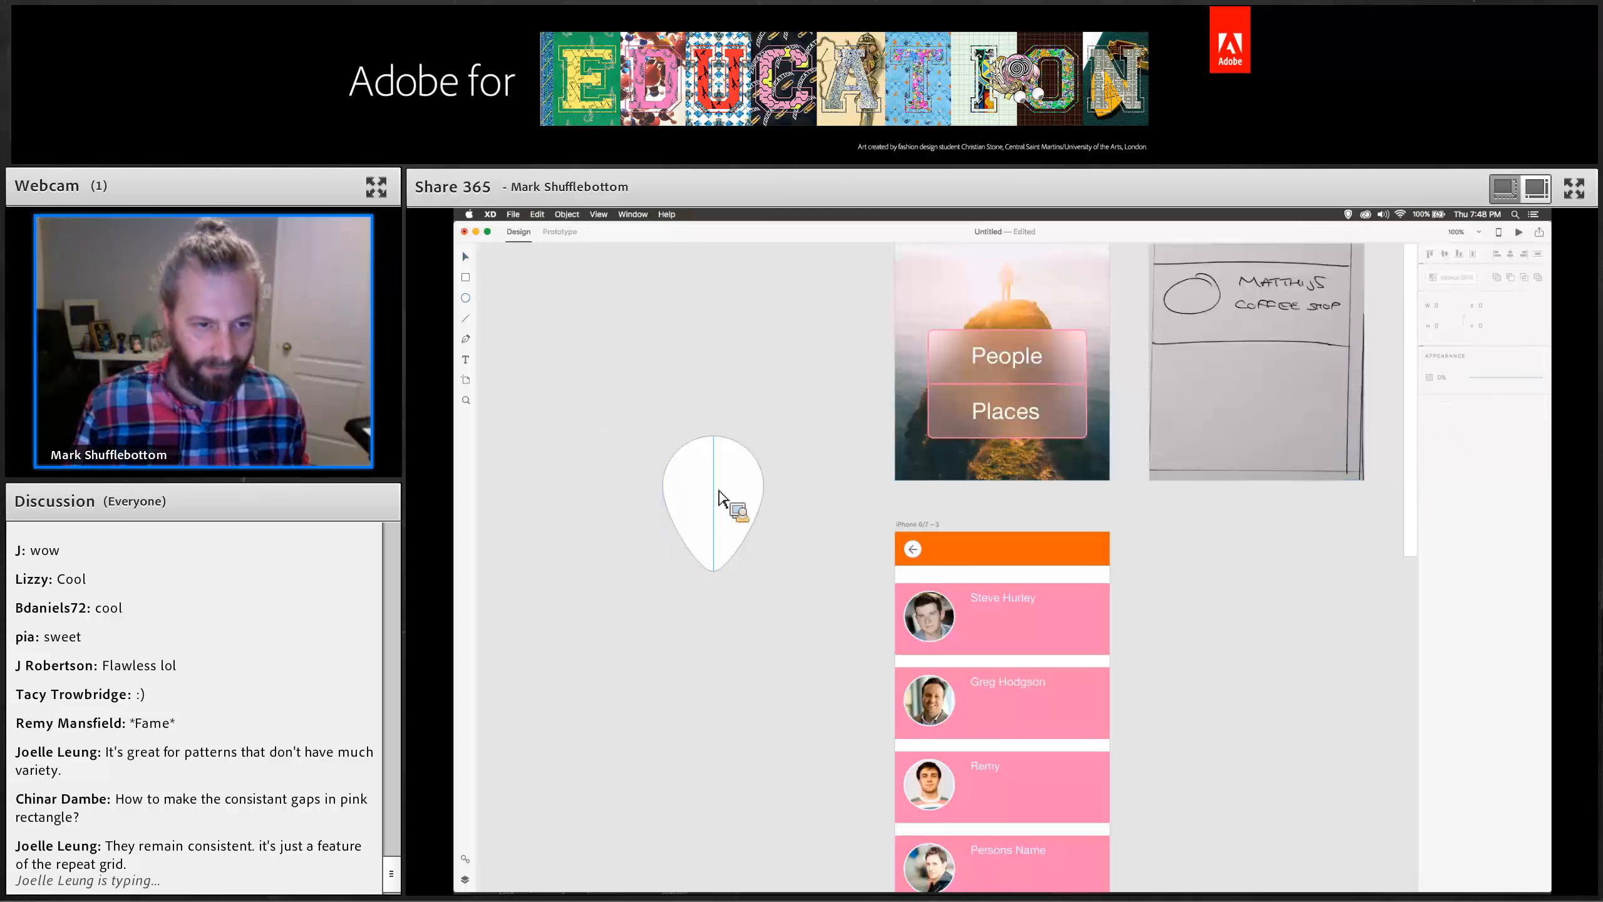
drag(718, 487, 758, 454)
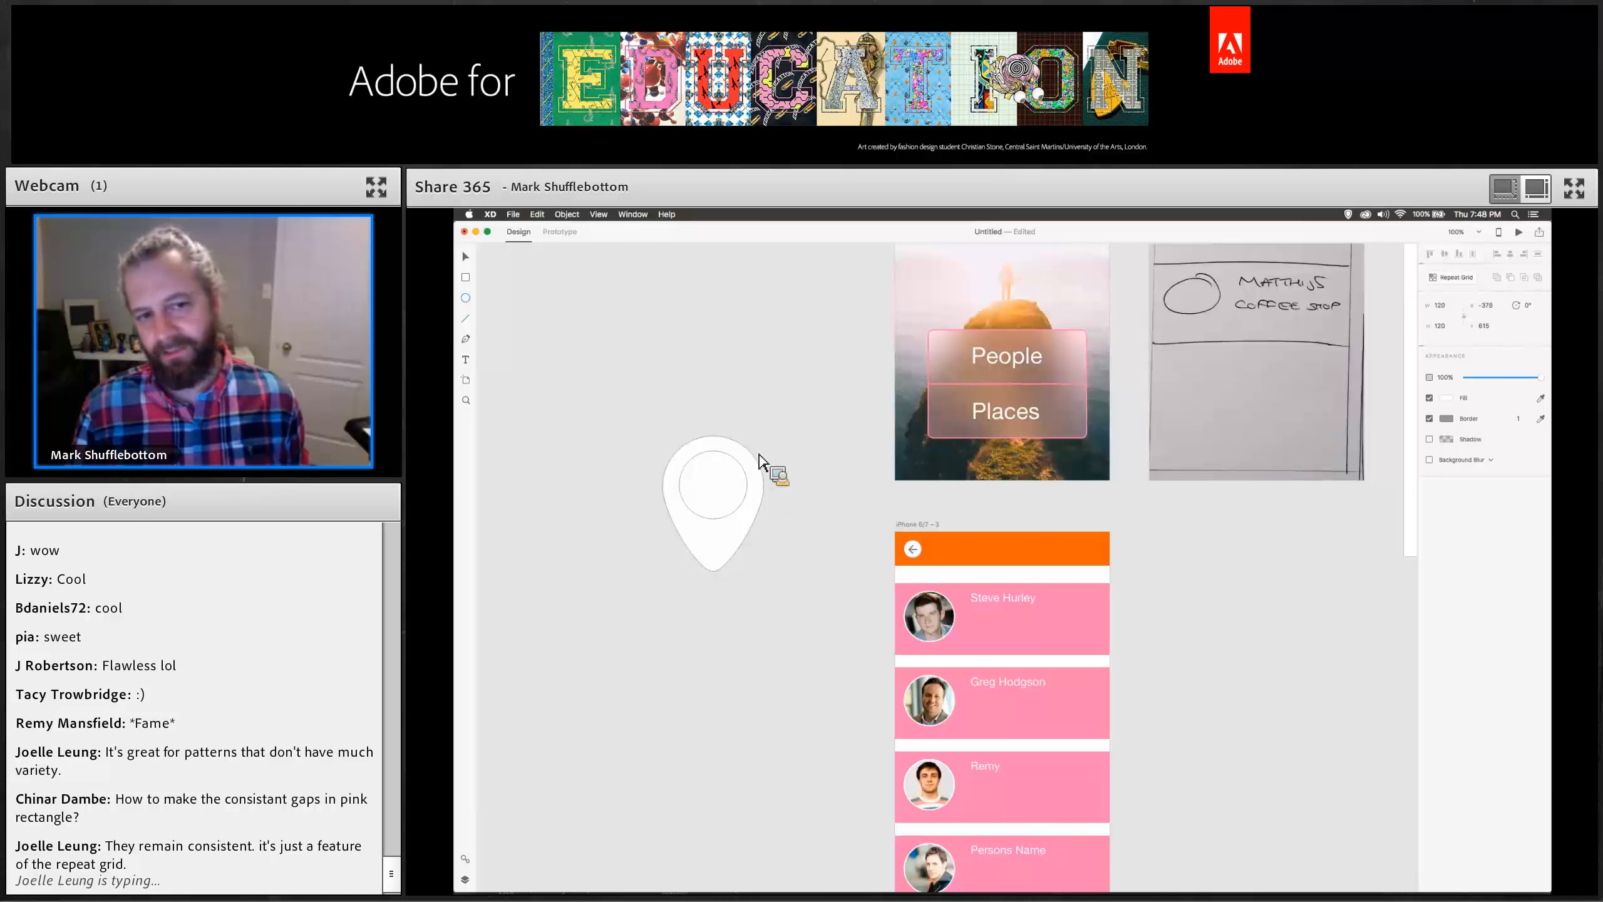
click(466, 256)
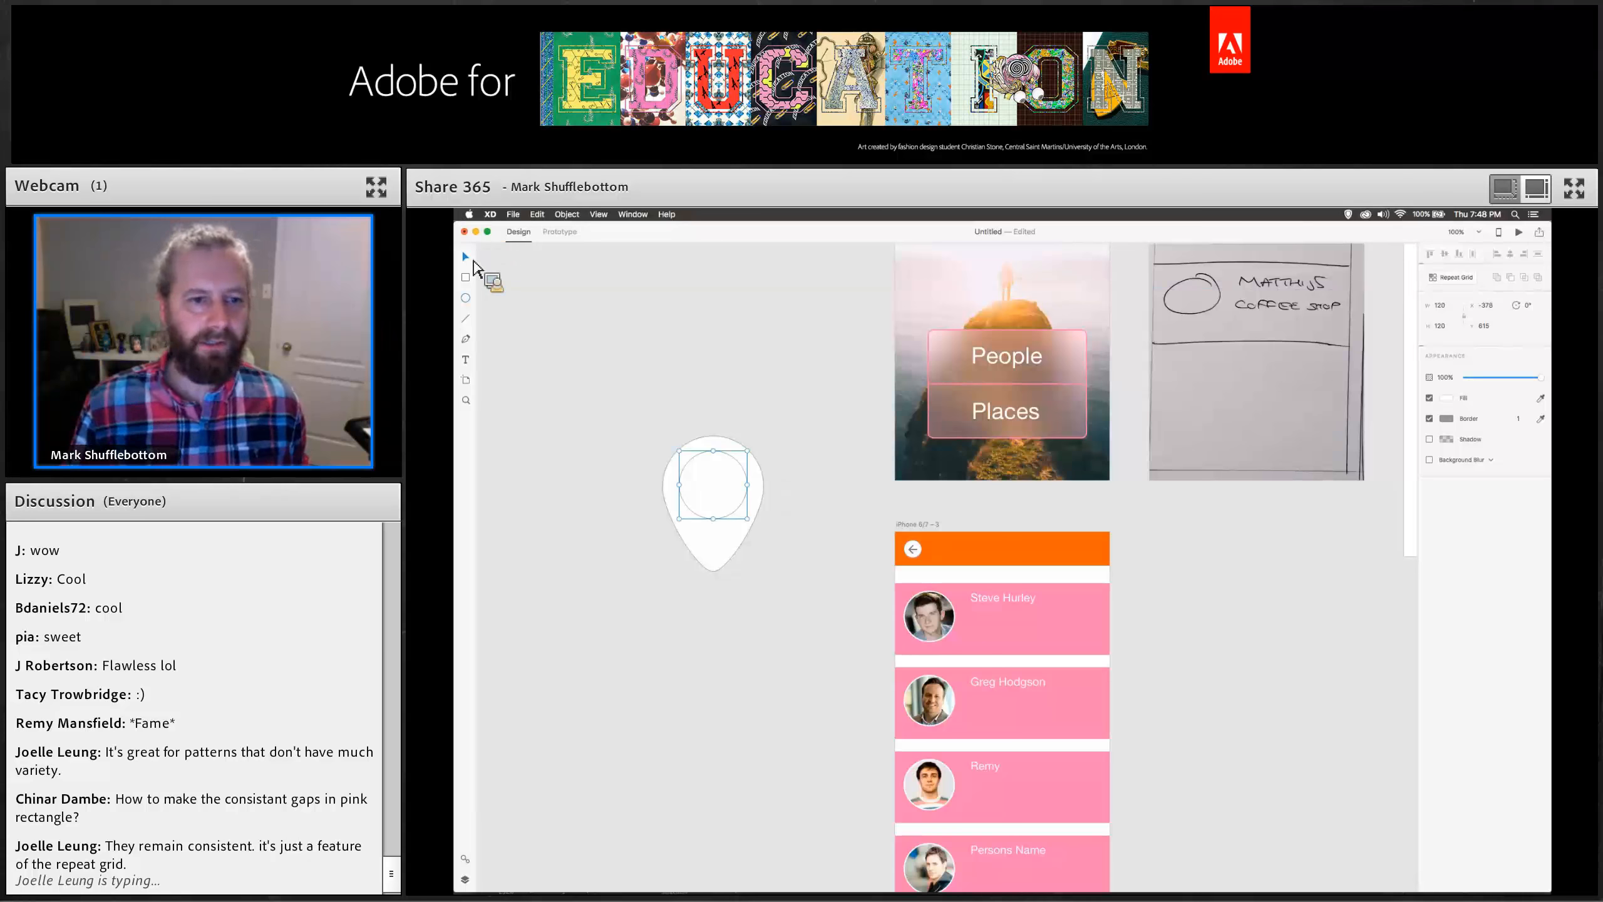
drag(644, 407, 827, 590)
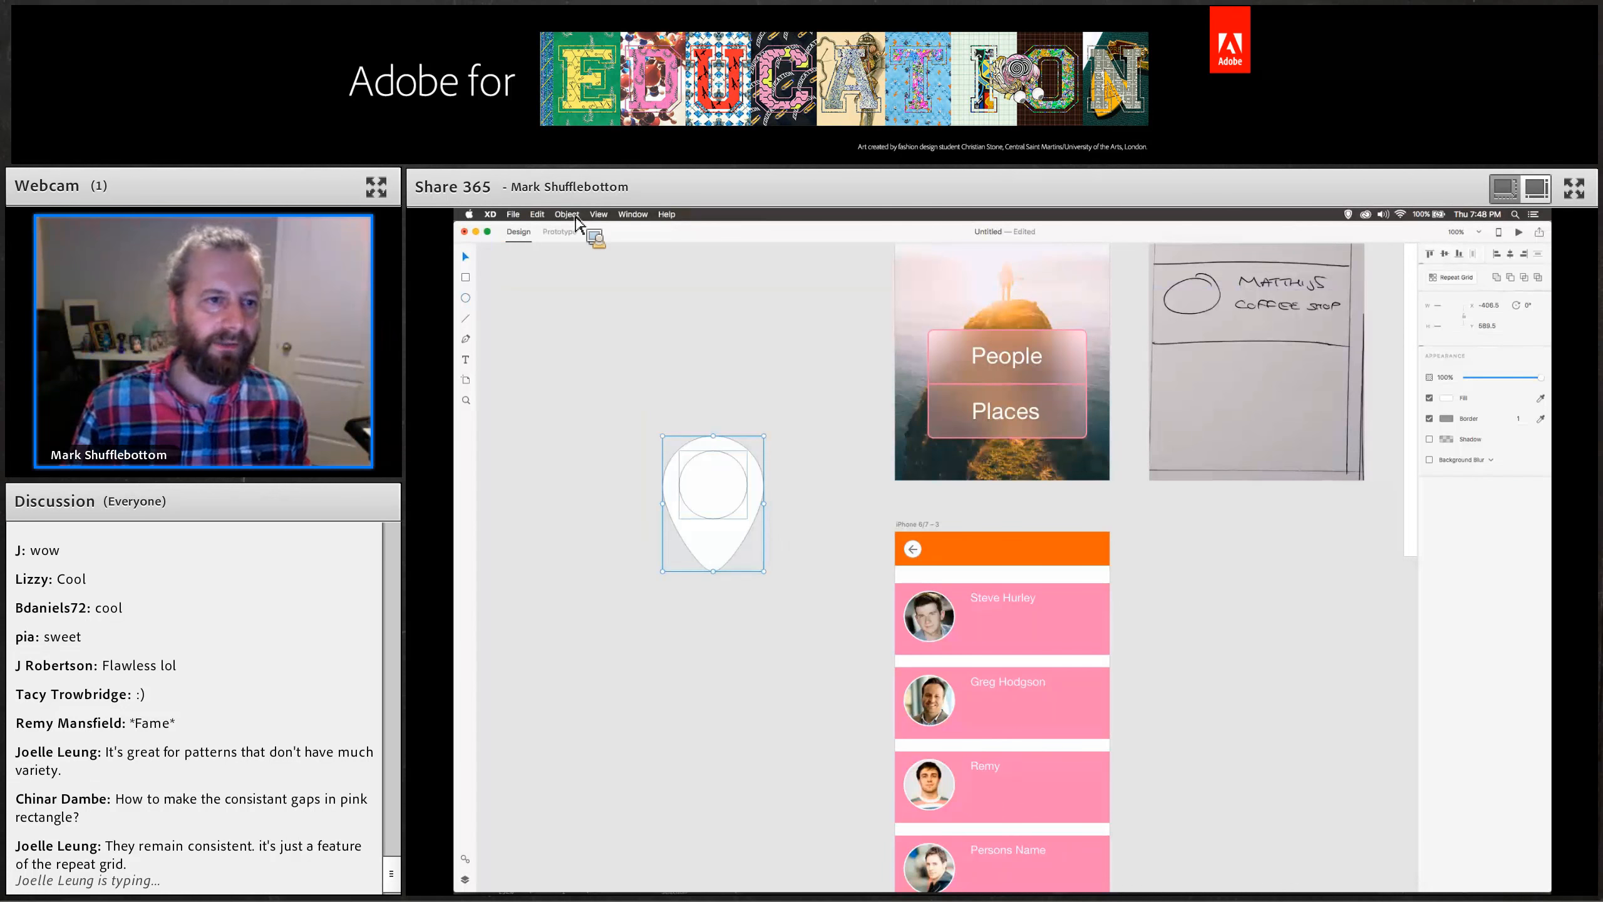
click(575, 216)
mouse_move(641, 317)
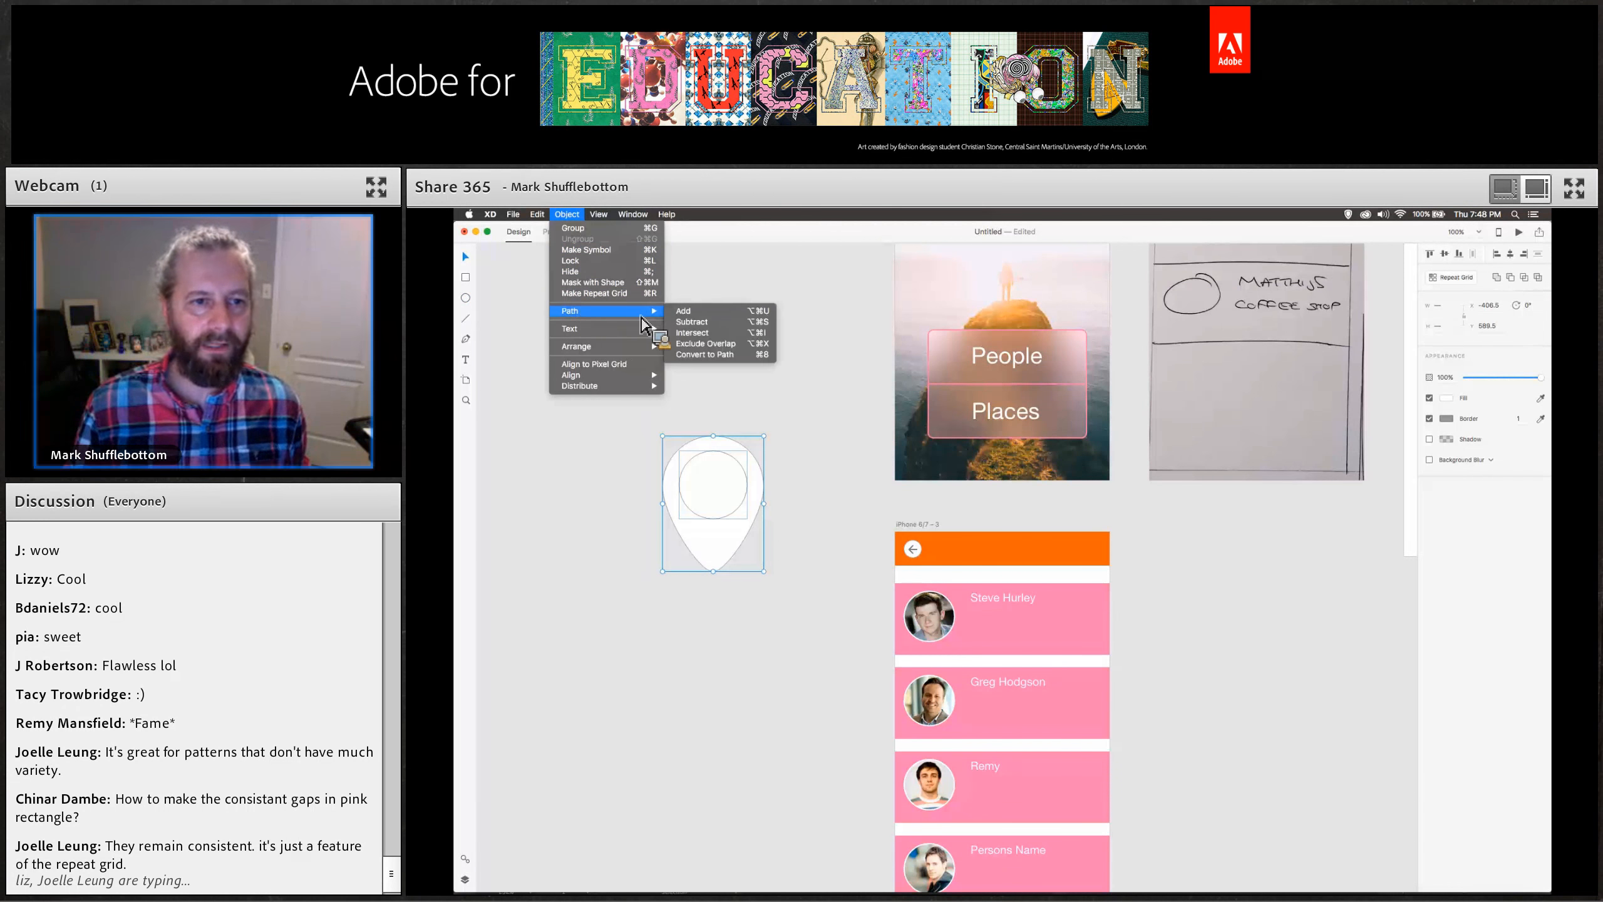
click(692, 321)
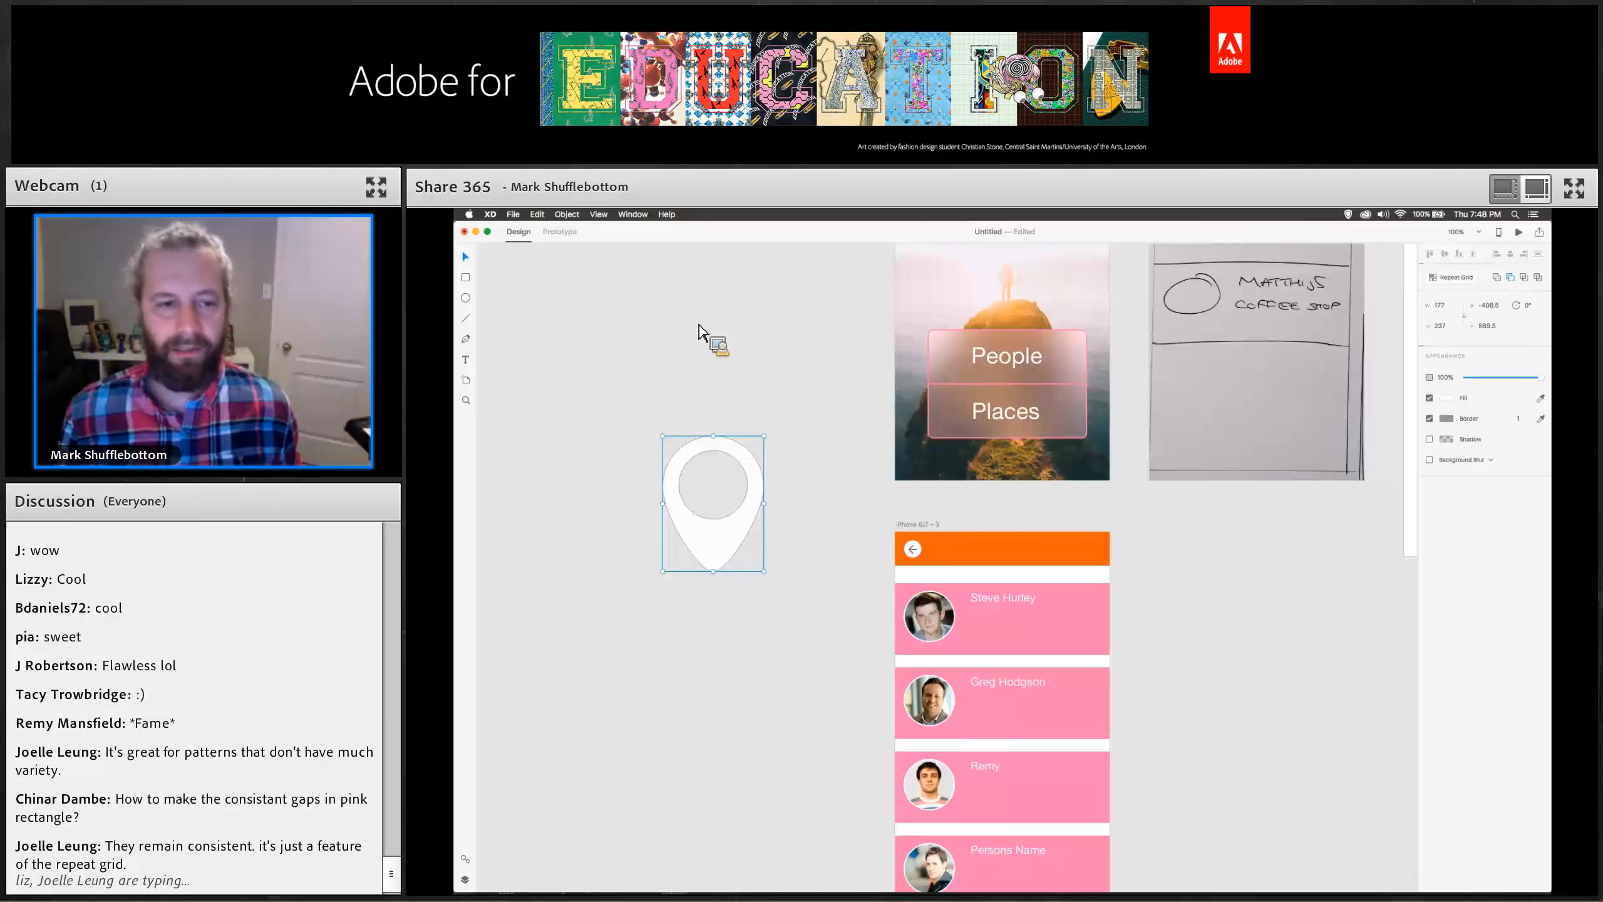
Fill the map-pin icon with pink from the saved swatches.
click(1446, 419)
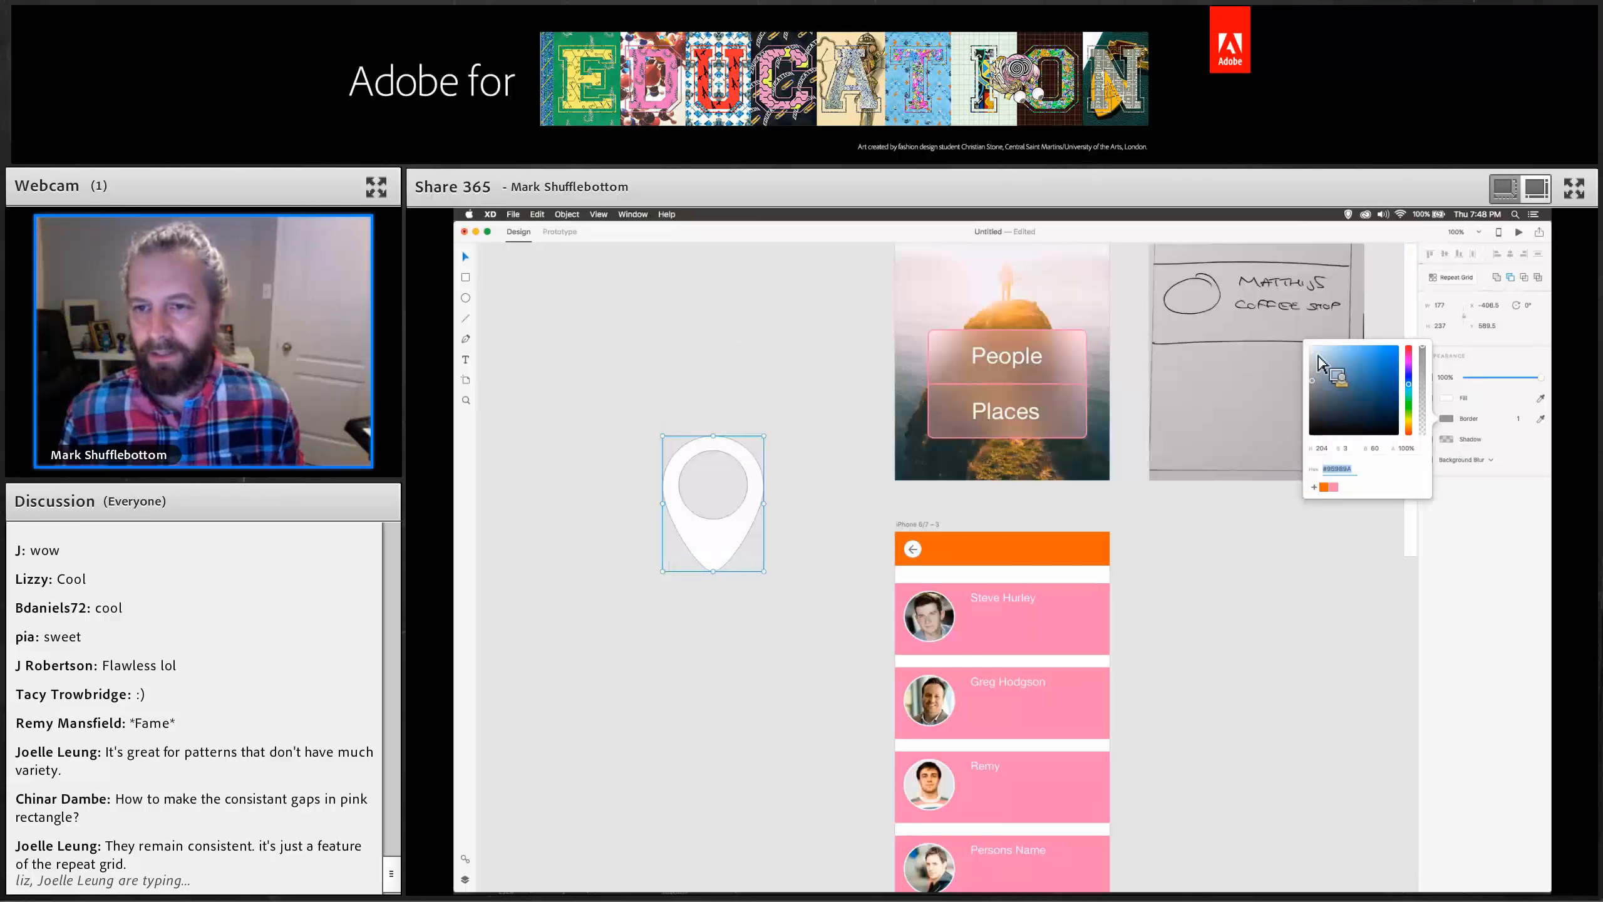
click(1496, 479)
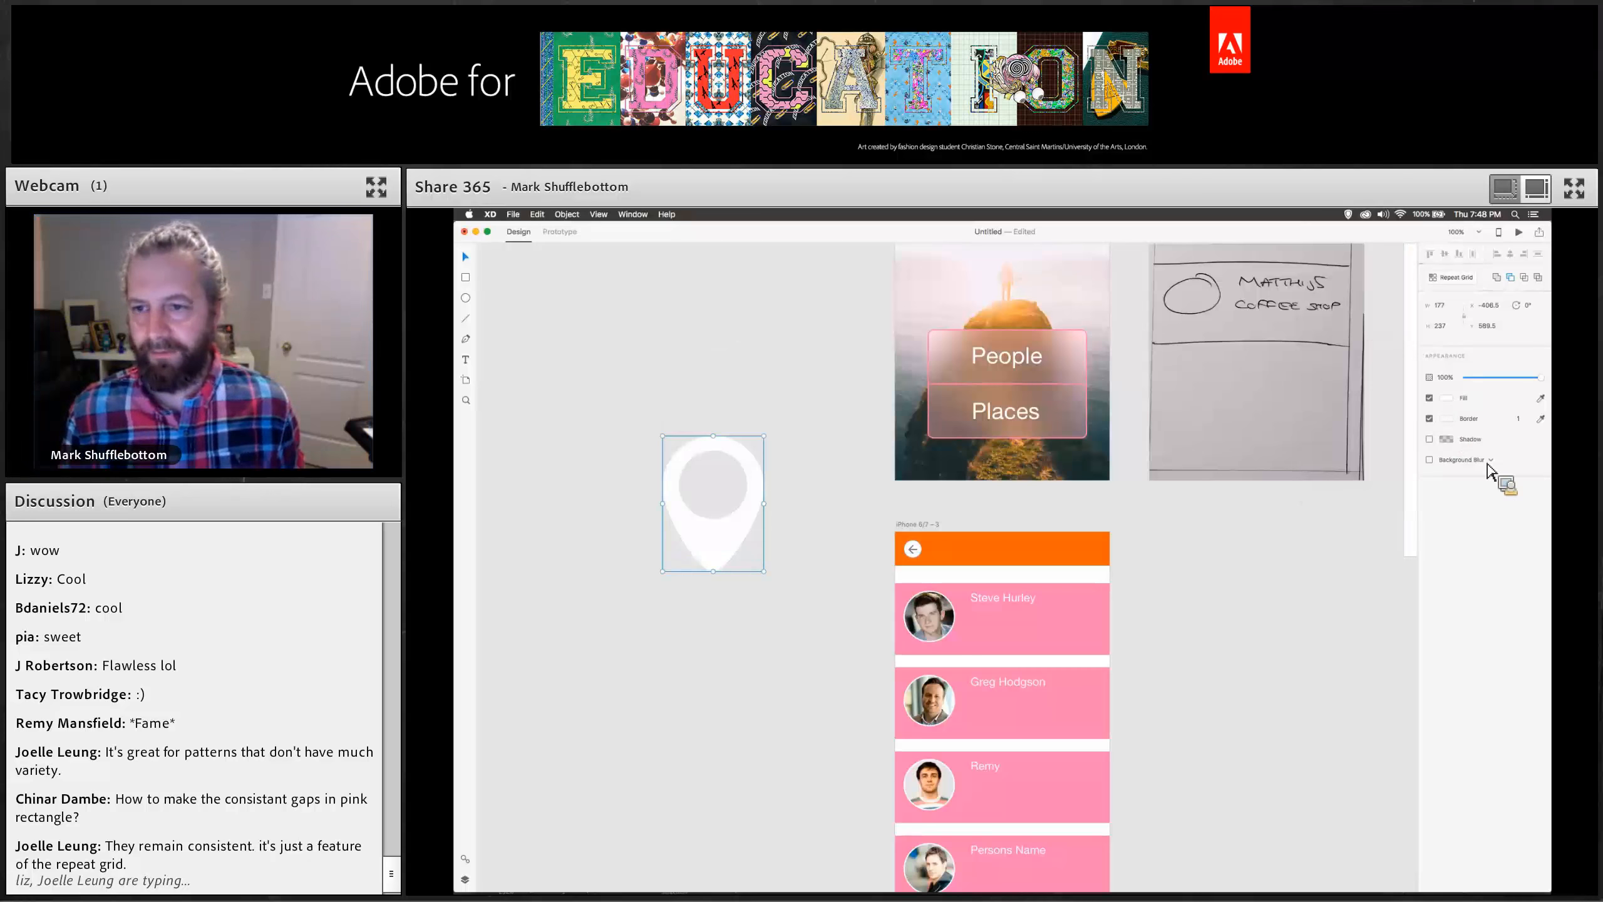
click(1449, 398)
click(1333, 474)
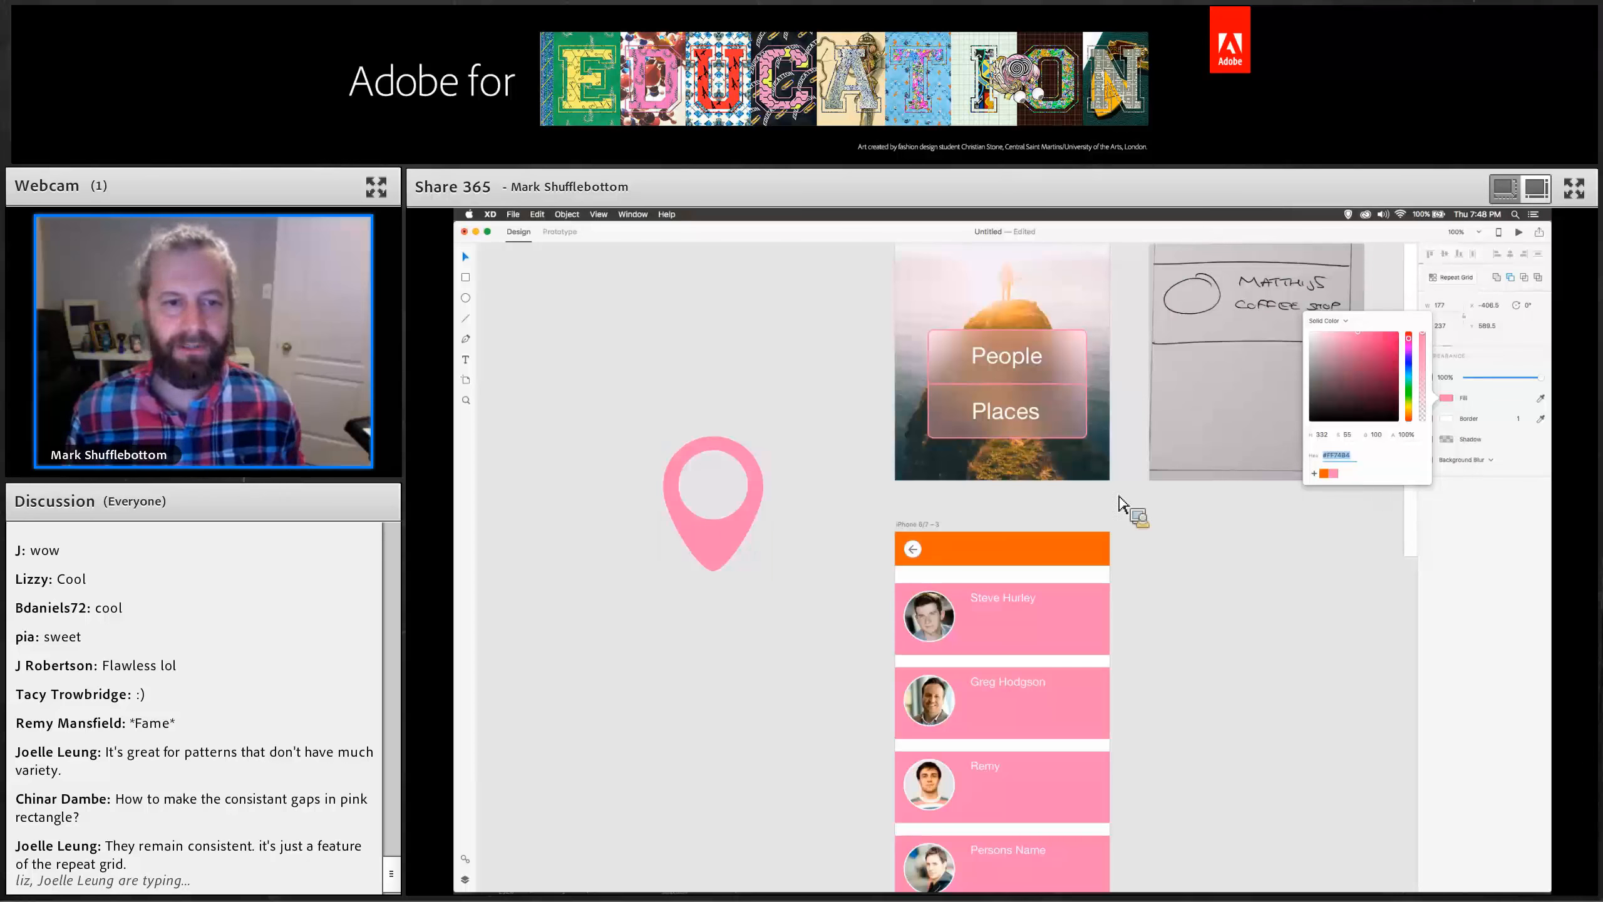
Scale the pin icon down to a small size and move it beside the people list artboard.
drag(770, 440, 695, 537)
click(732, 534)
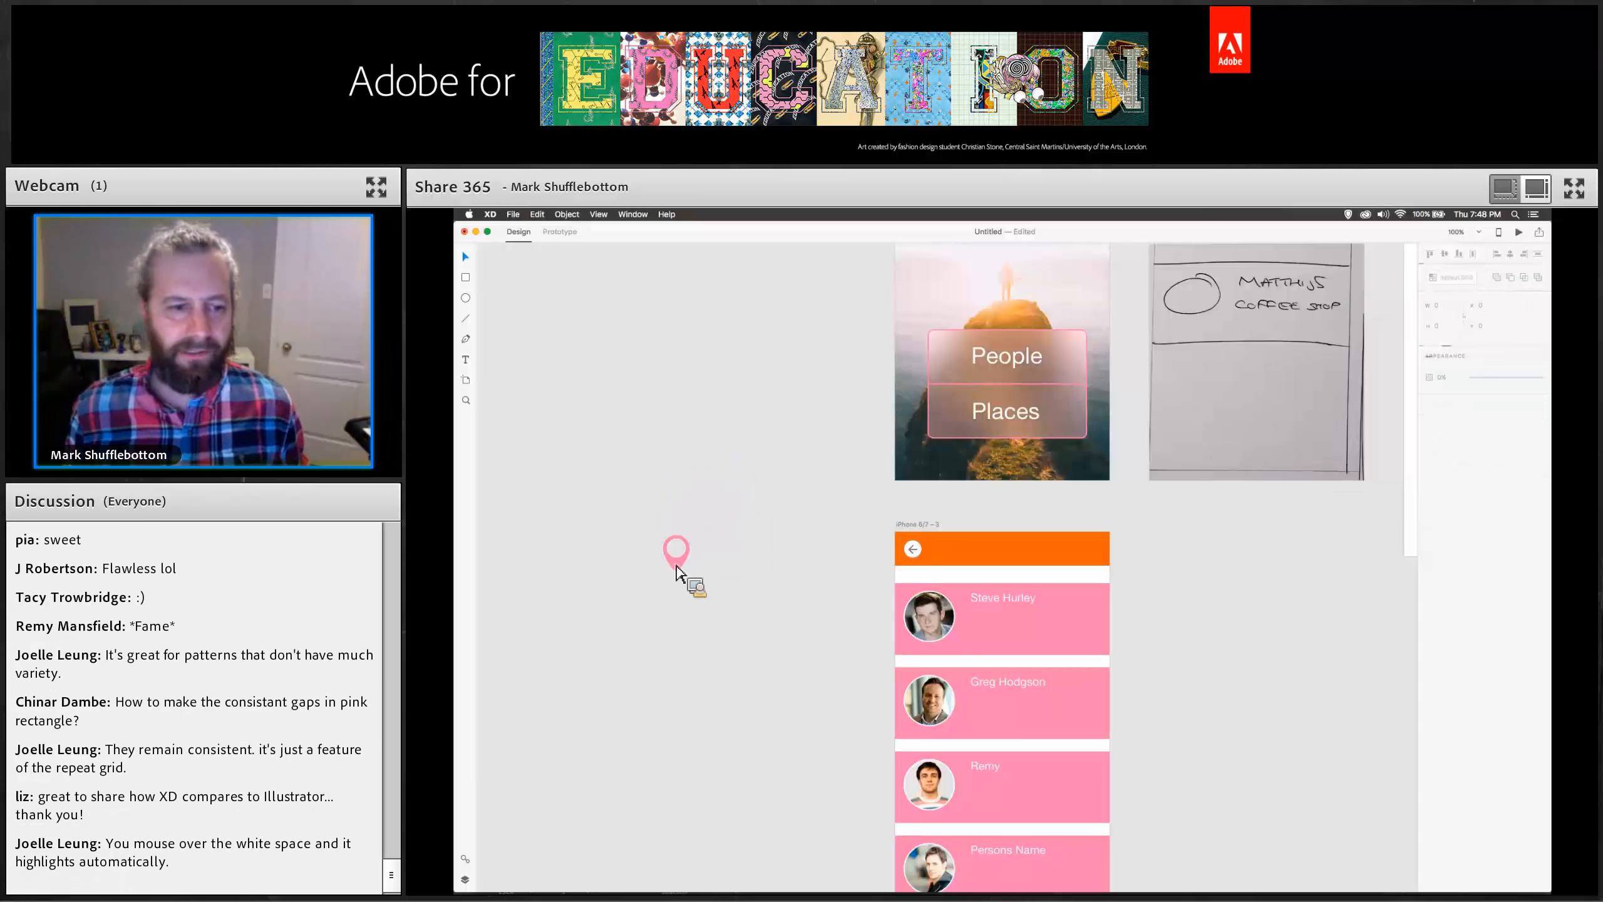
drag(688, 570, 800, 536)
click(831, 537)
click(800, 537)
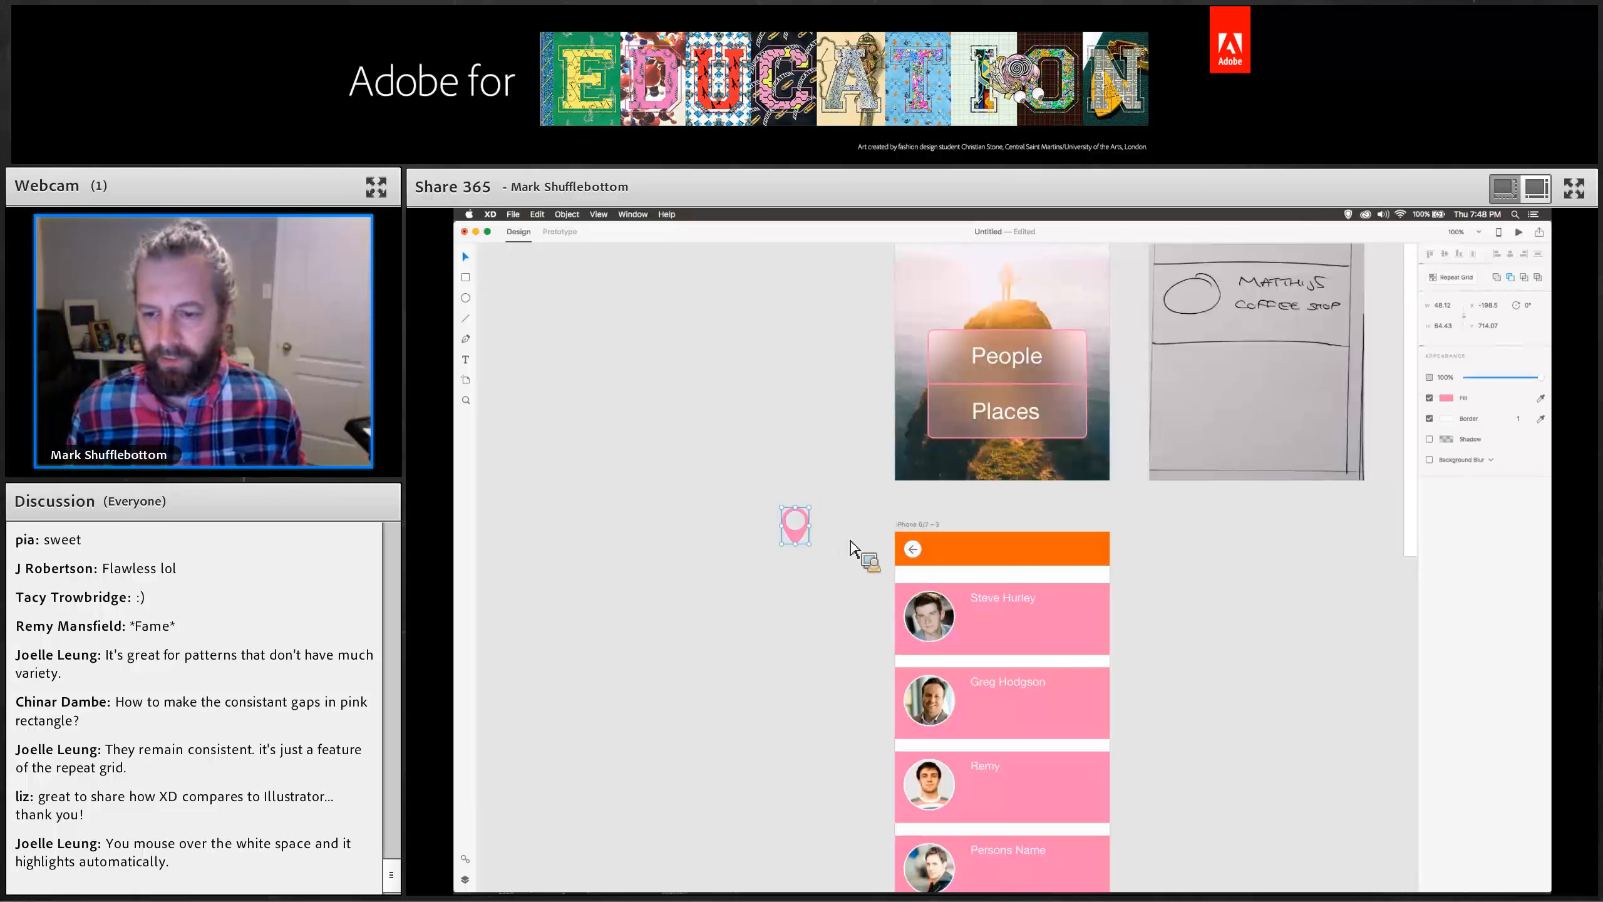
Switch to Illustrator, select and copy the orange-and-grey logo artwork, and return to XD.
key(super+Tab)
key(super+Tab)
key(super+Tab)
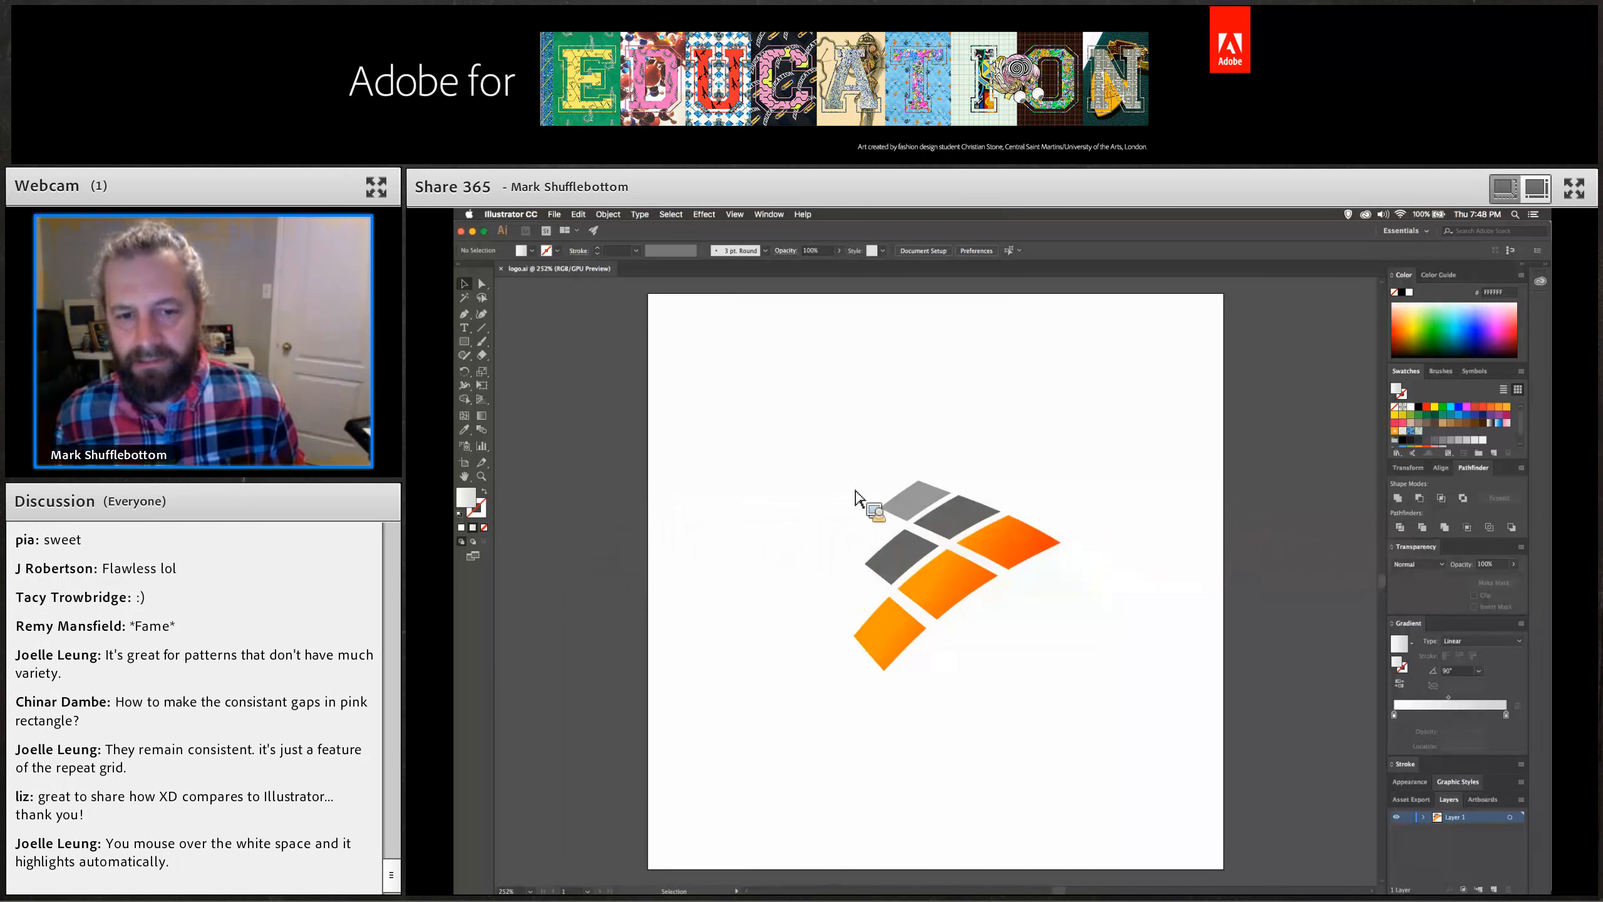
key(super+a)
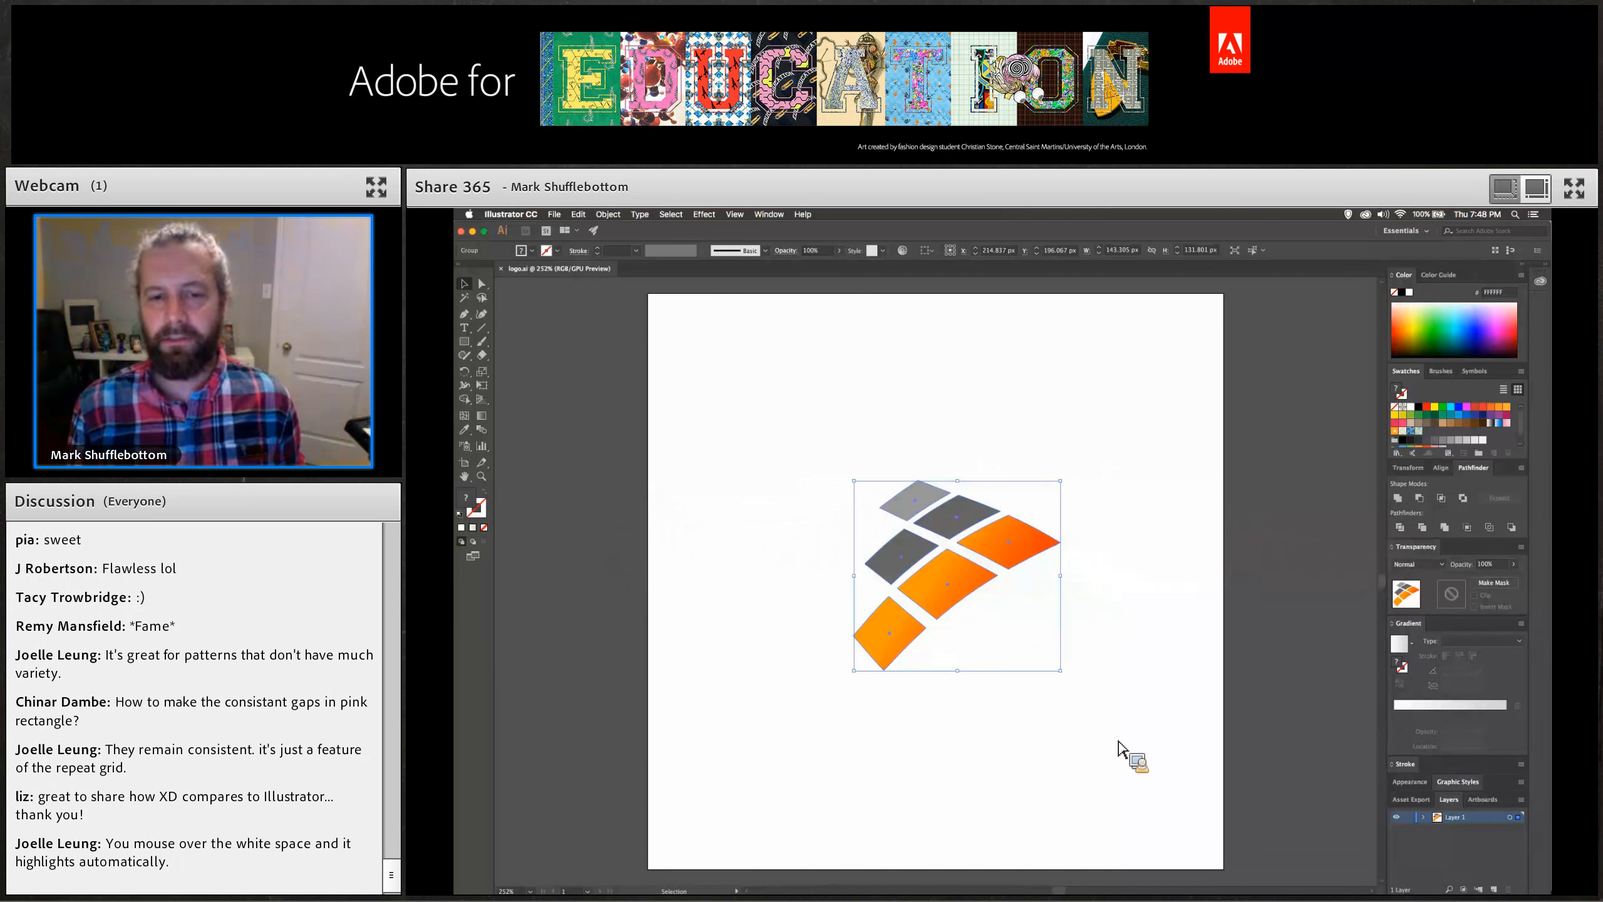
key(a)
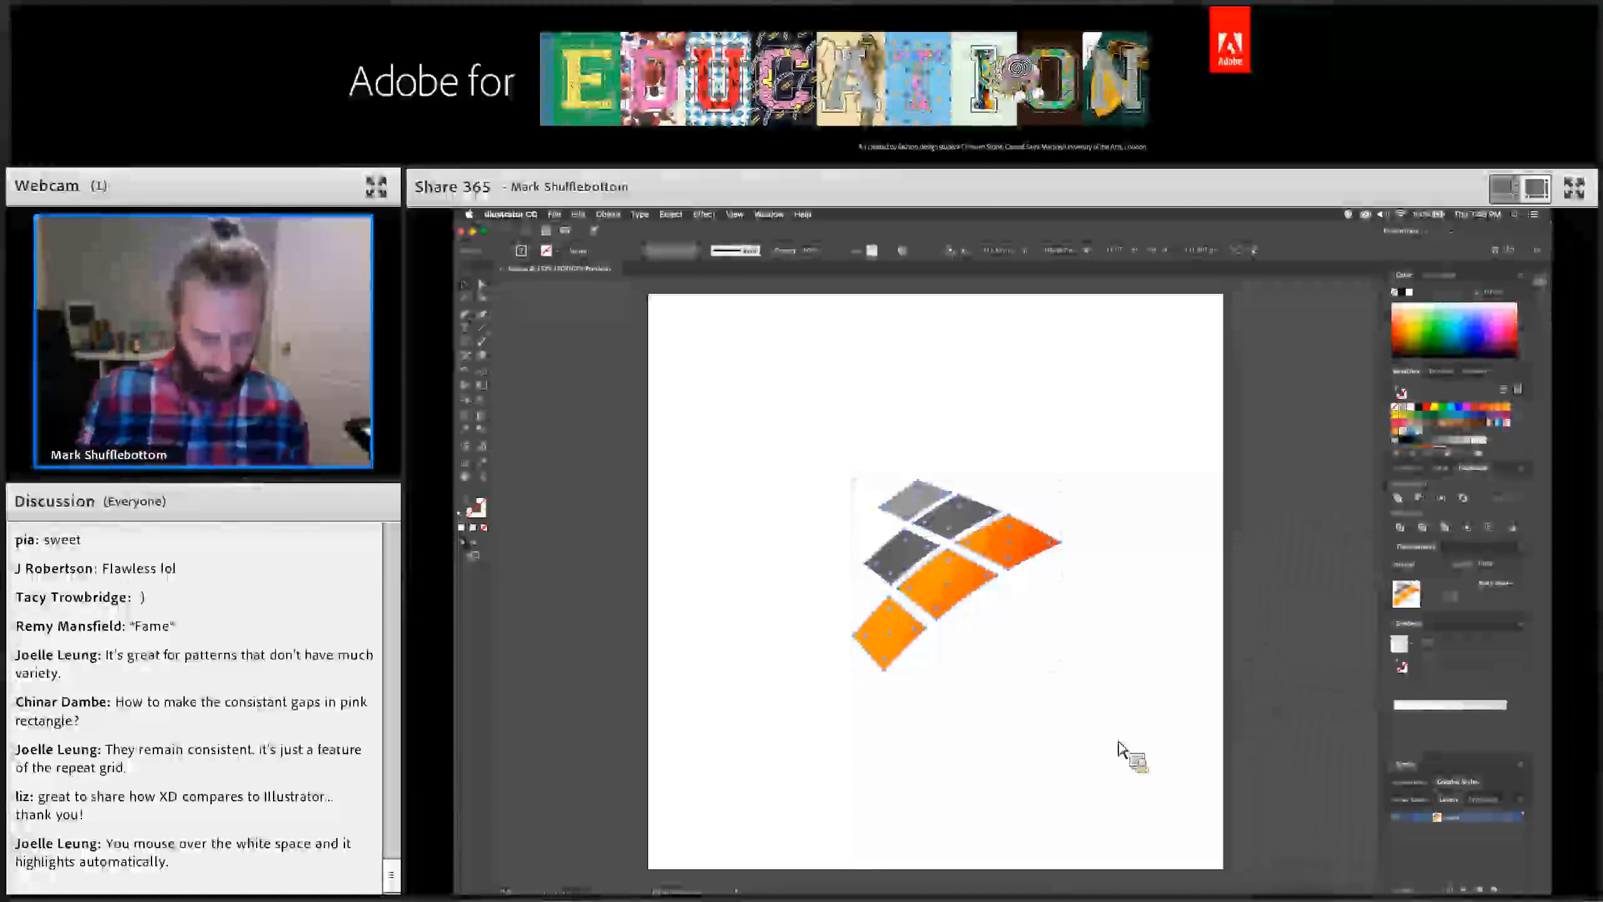
key(v)
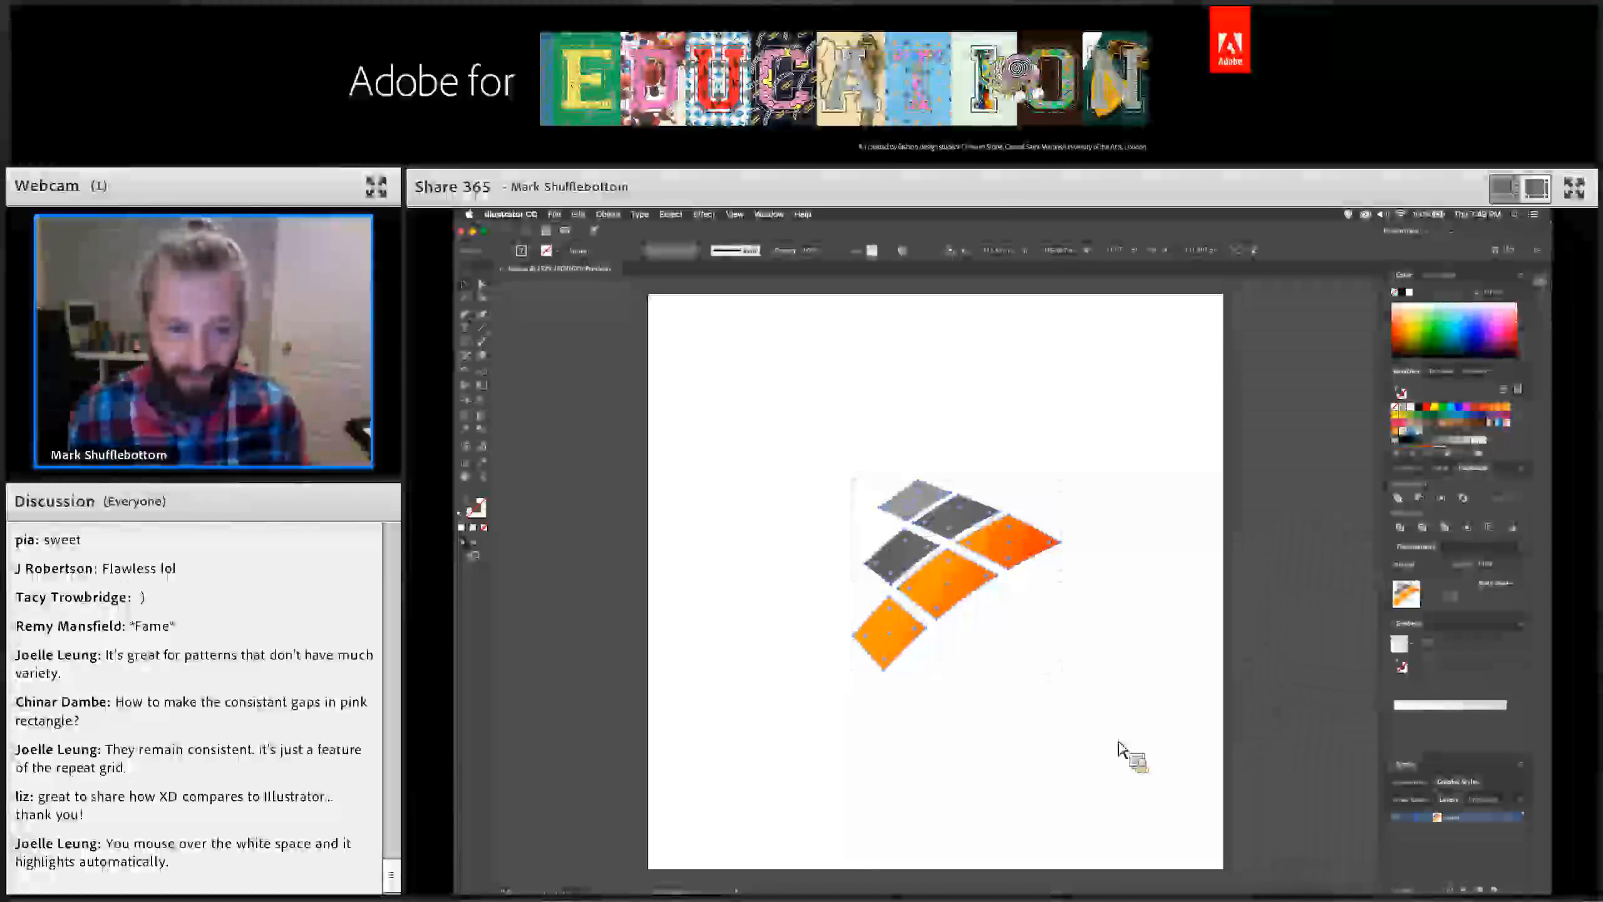
key(super+Tab)
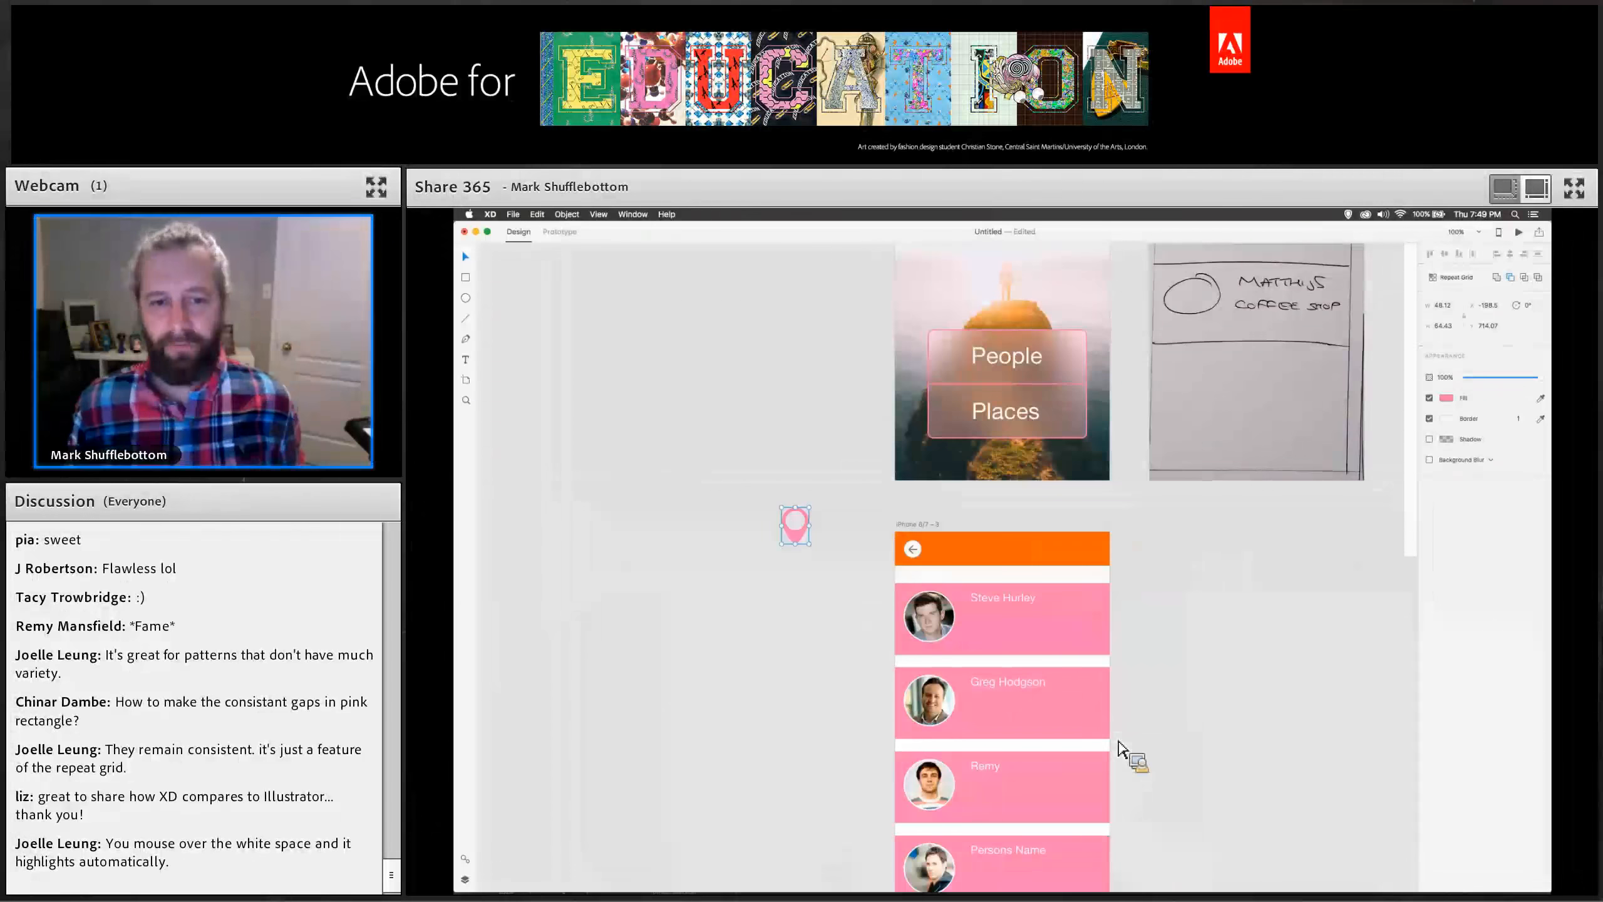
Paste the logo onto the home screen artboard between the Finder title and the People button.
scroll(1054, 657, up, 5)
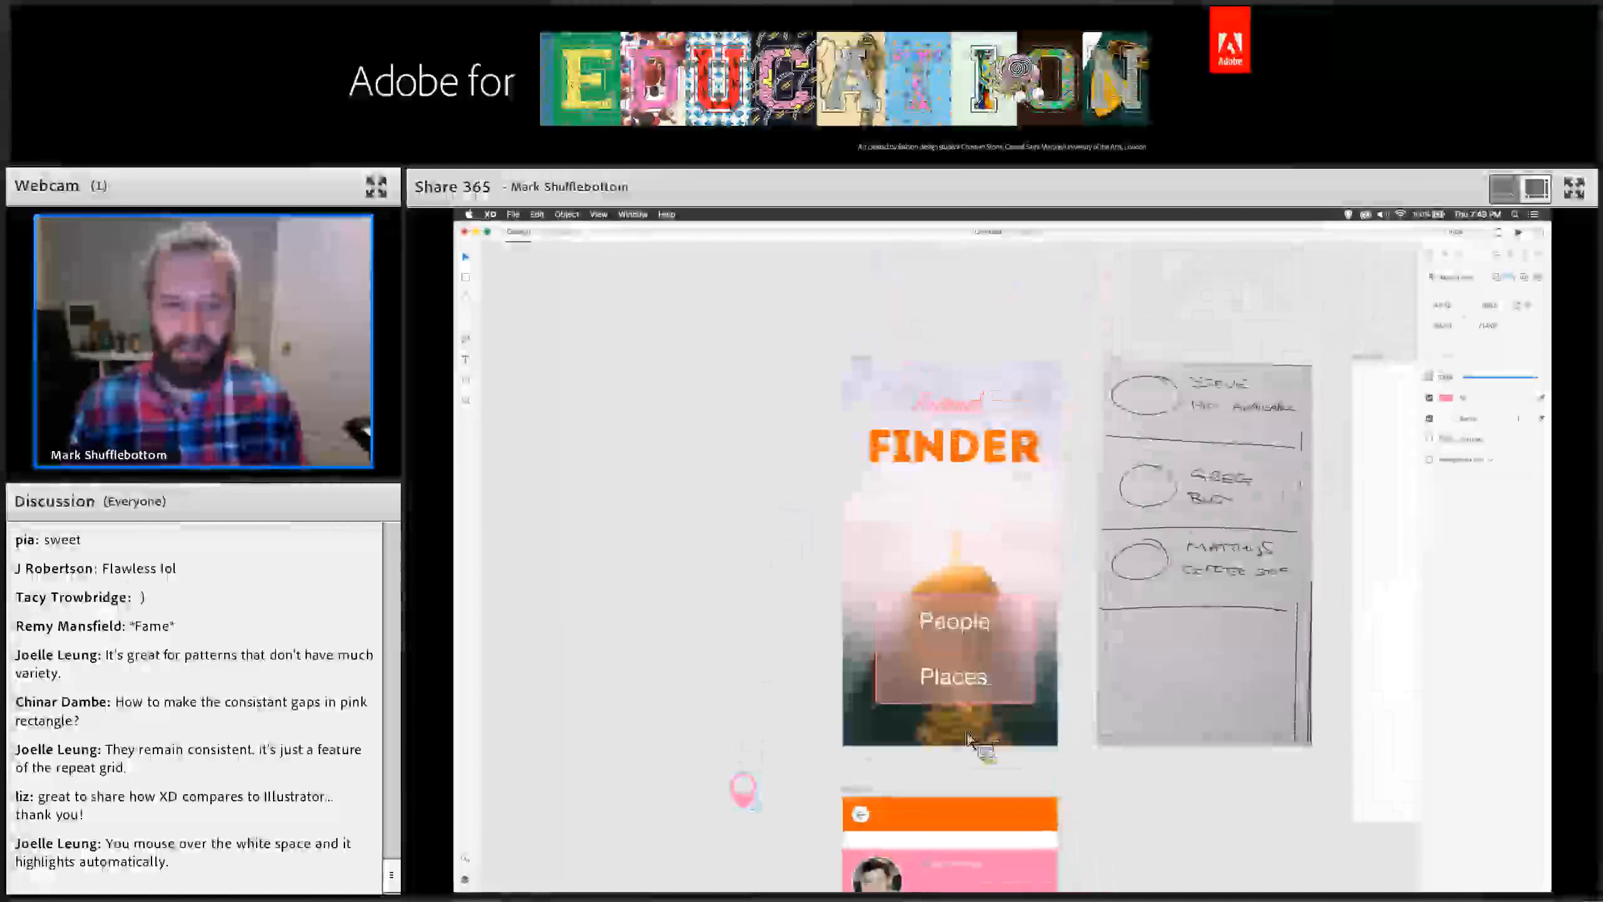
click(954, 550)
click(865, 303)
key(super+v)
drag(952, 581, 964, 545)
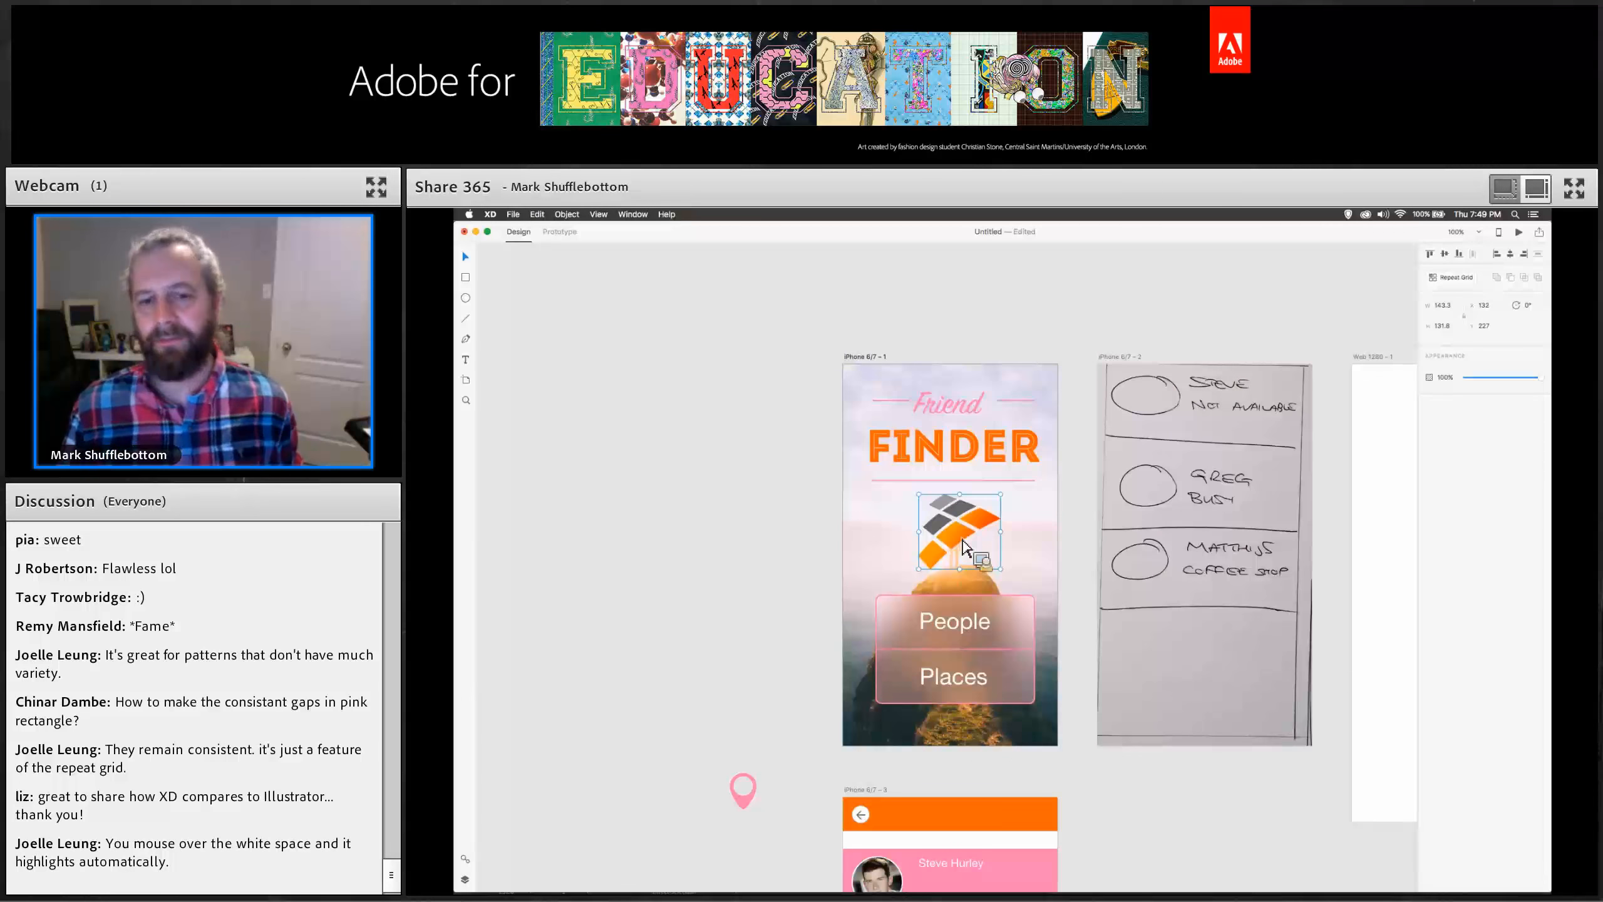
Enter the logo group and change the top-right orange piece's gradient fill to solid orange.
double_click(987, 530)
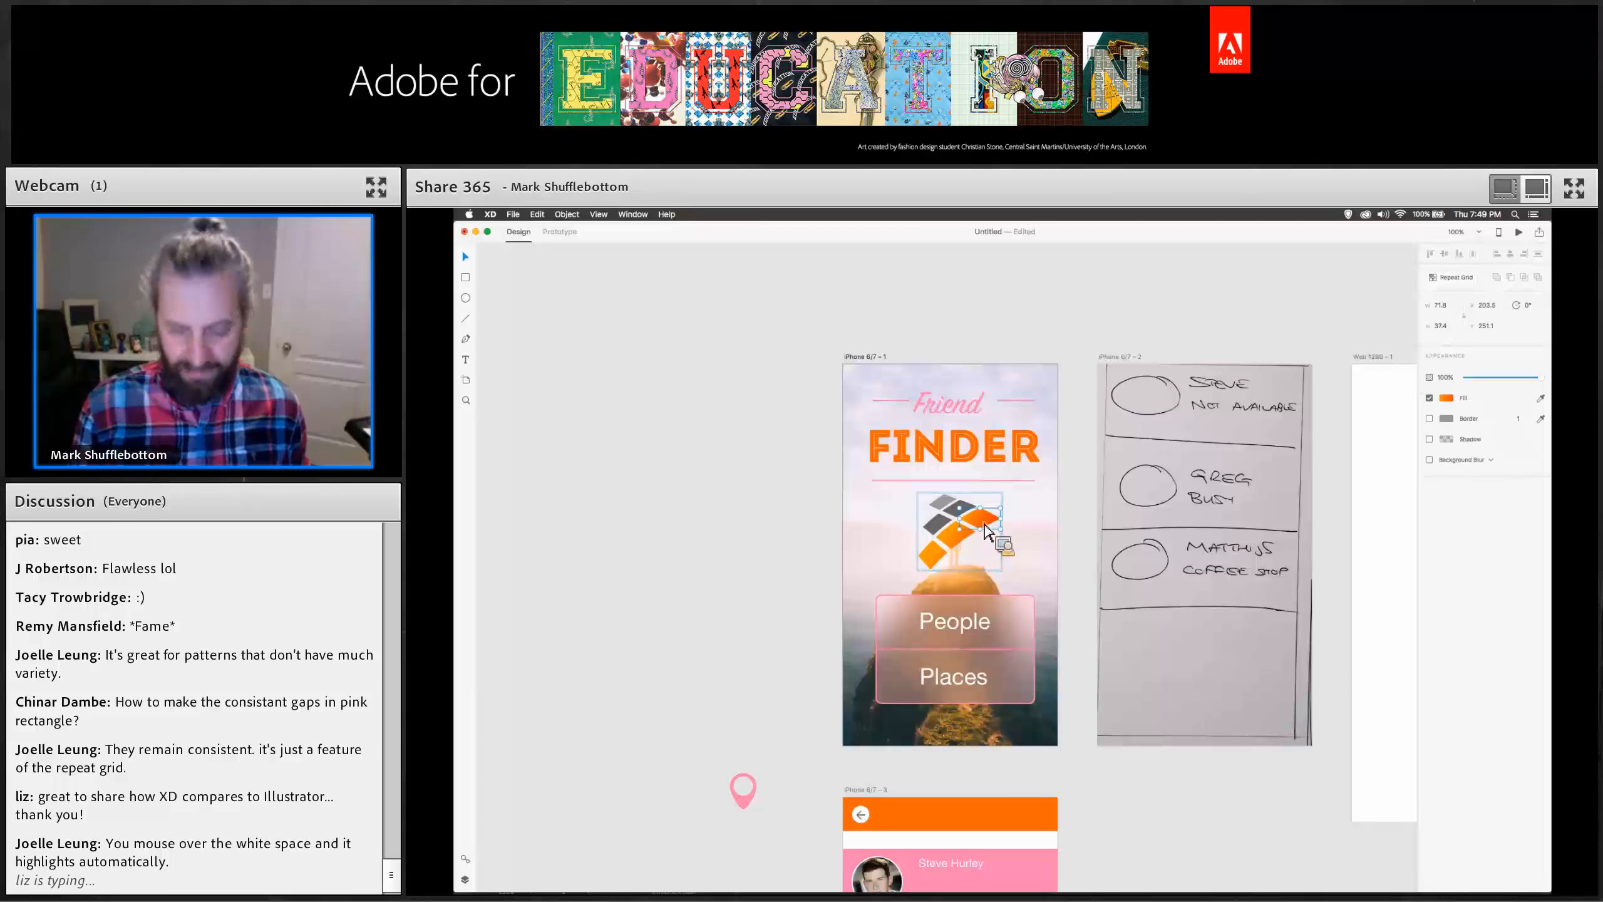
scroll(987, 532, up, 3)
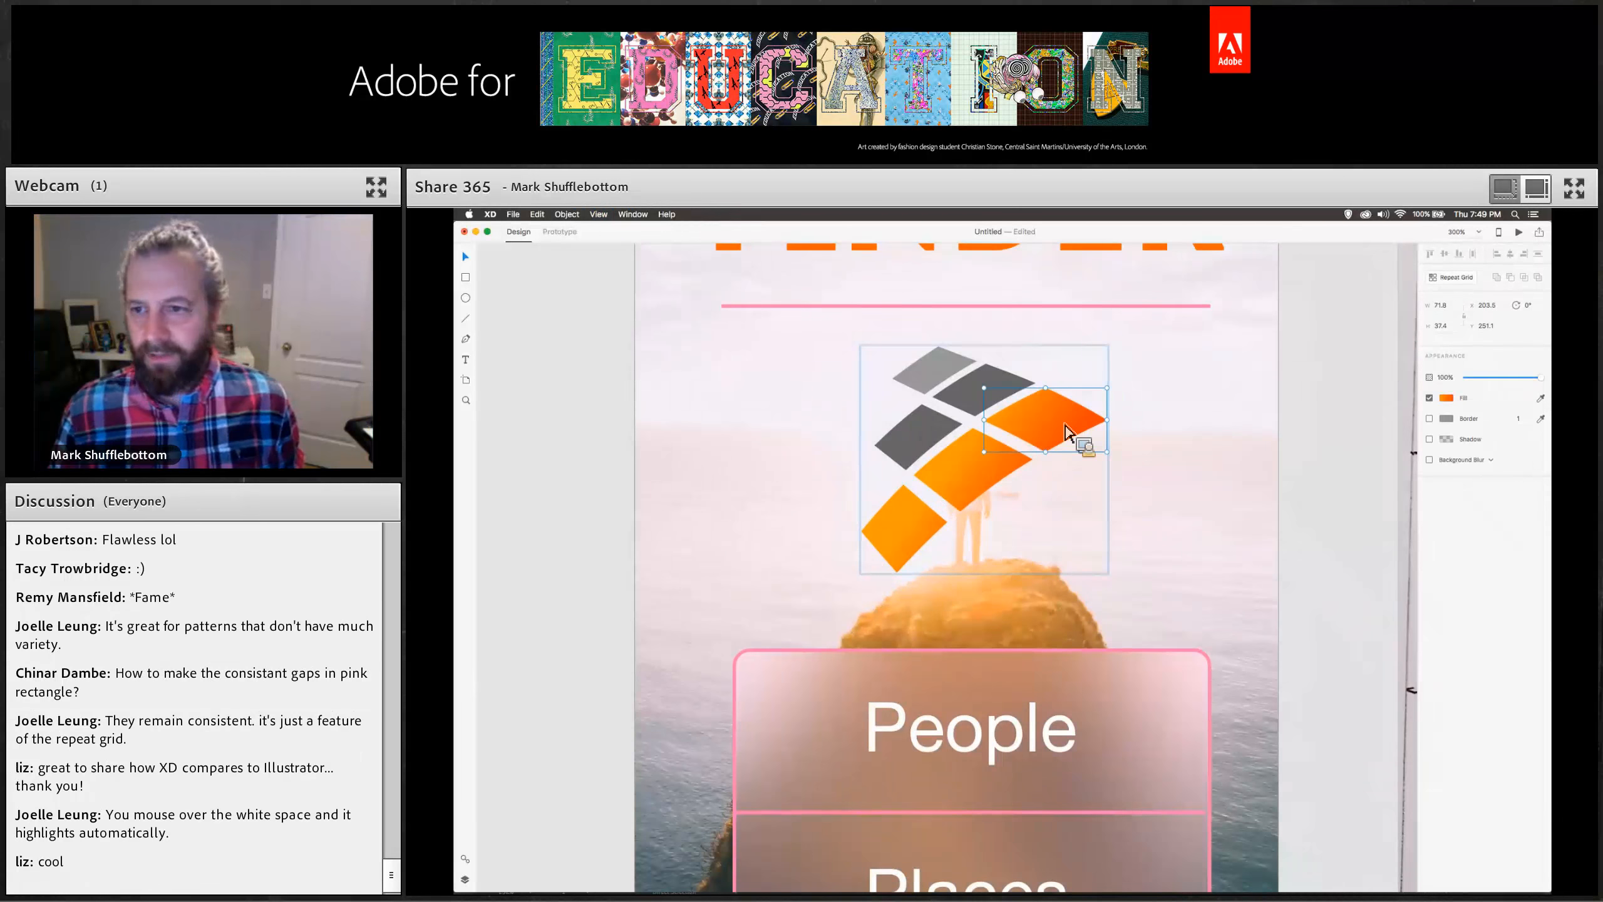
click(1449, 400)
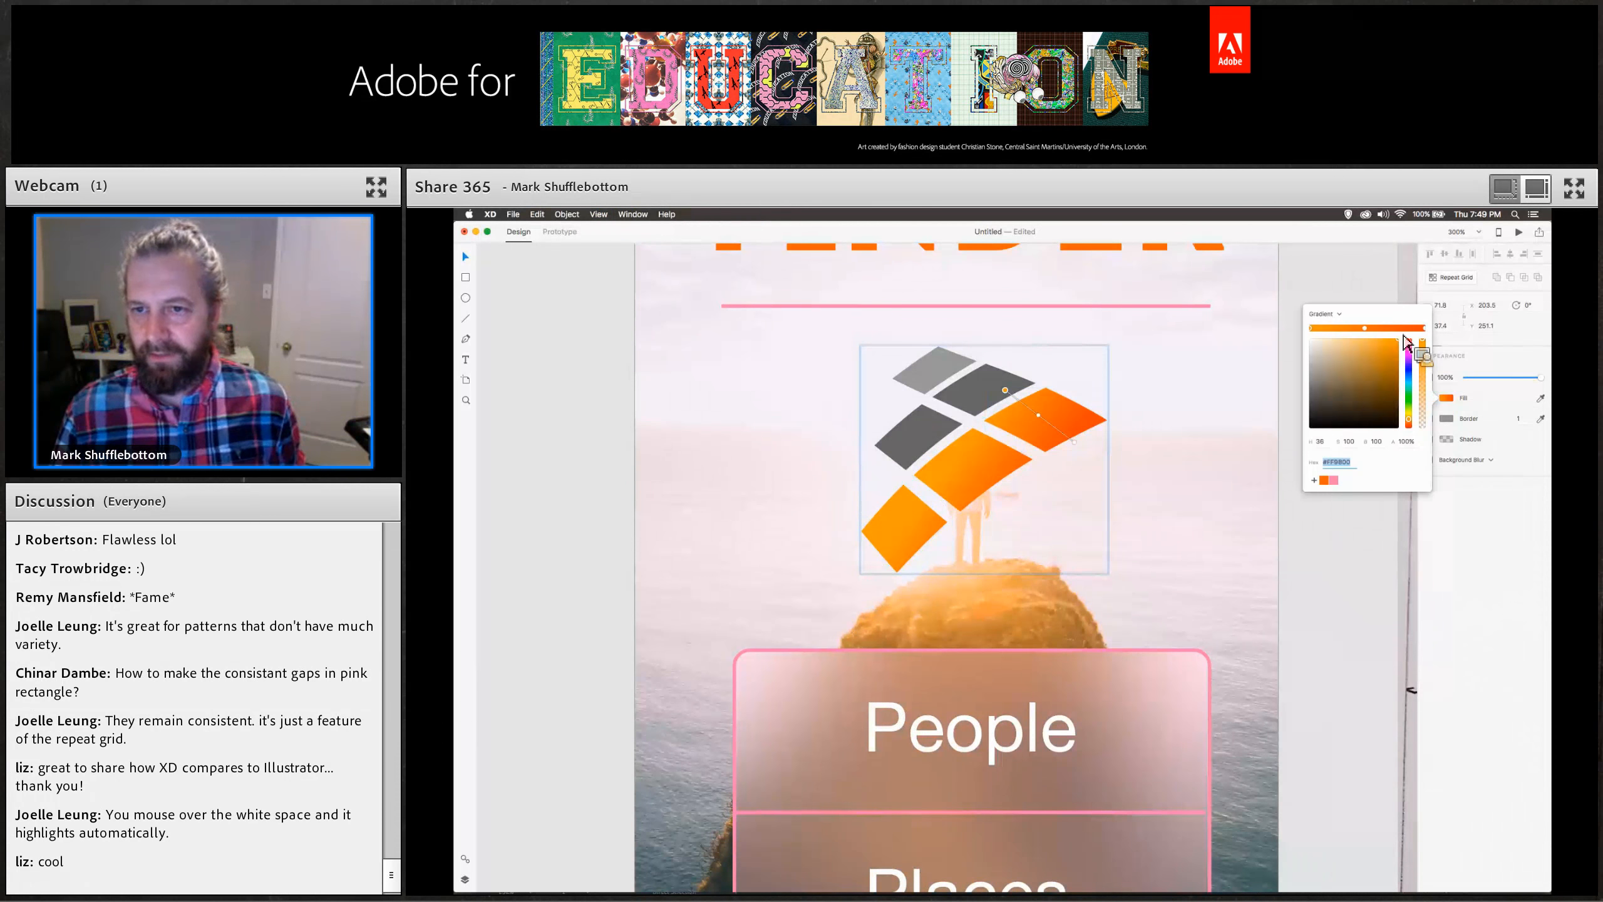
click(1342, 316)
click(1341, 308)
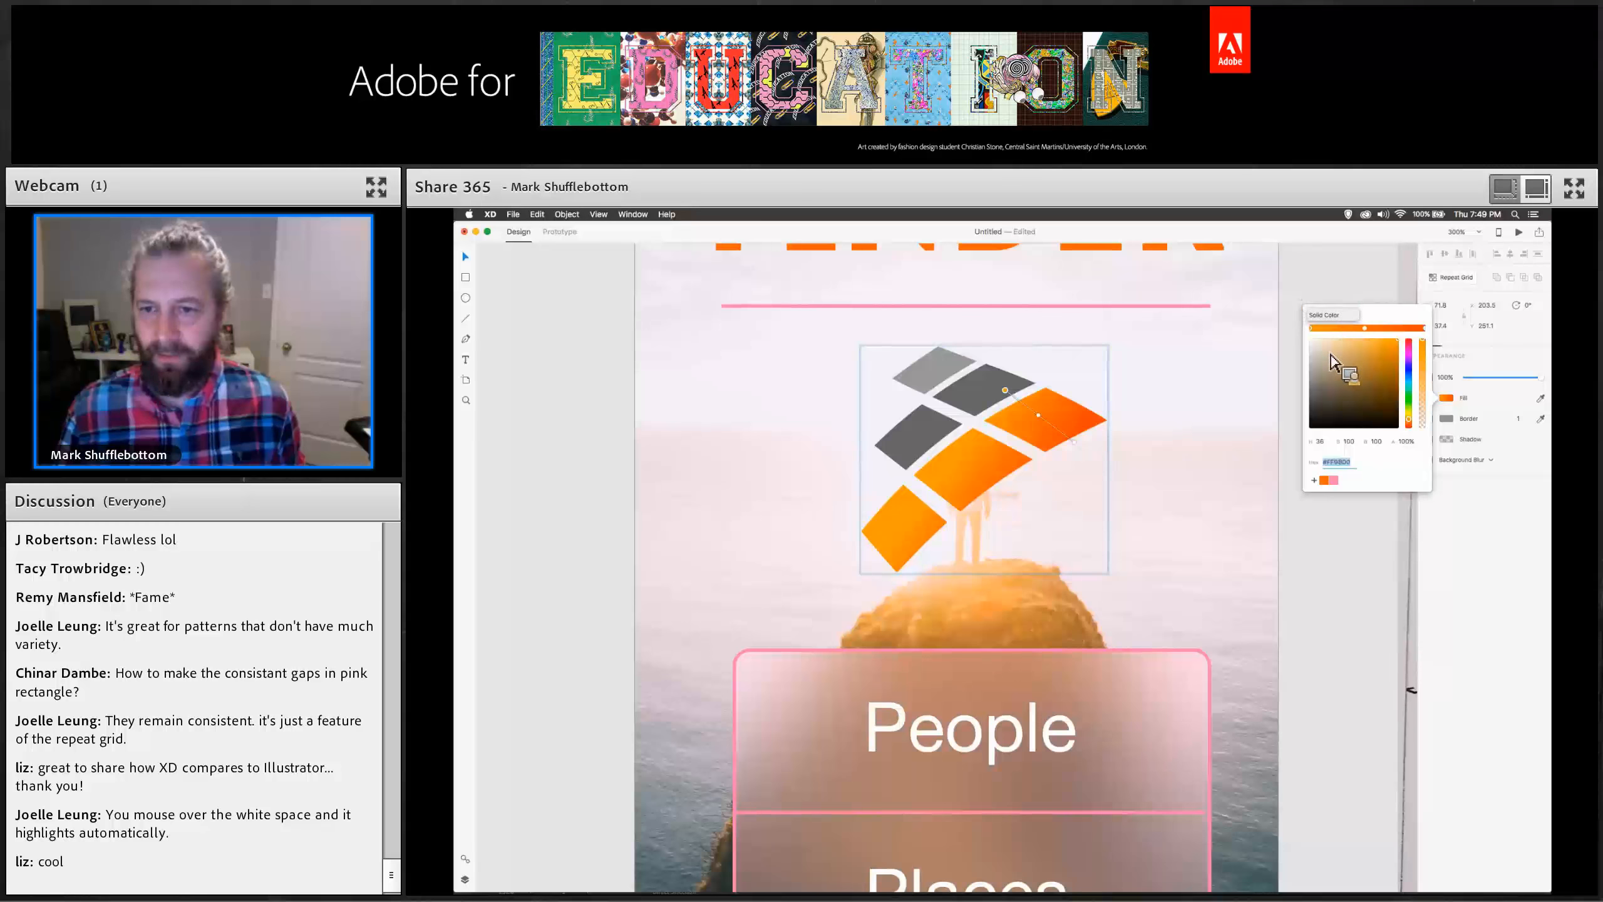
click(1327, 474)
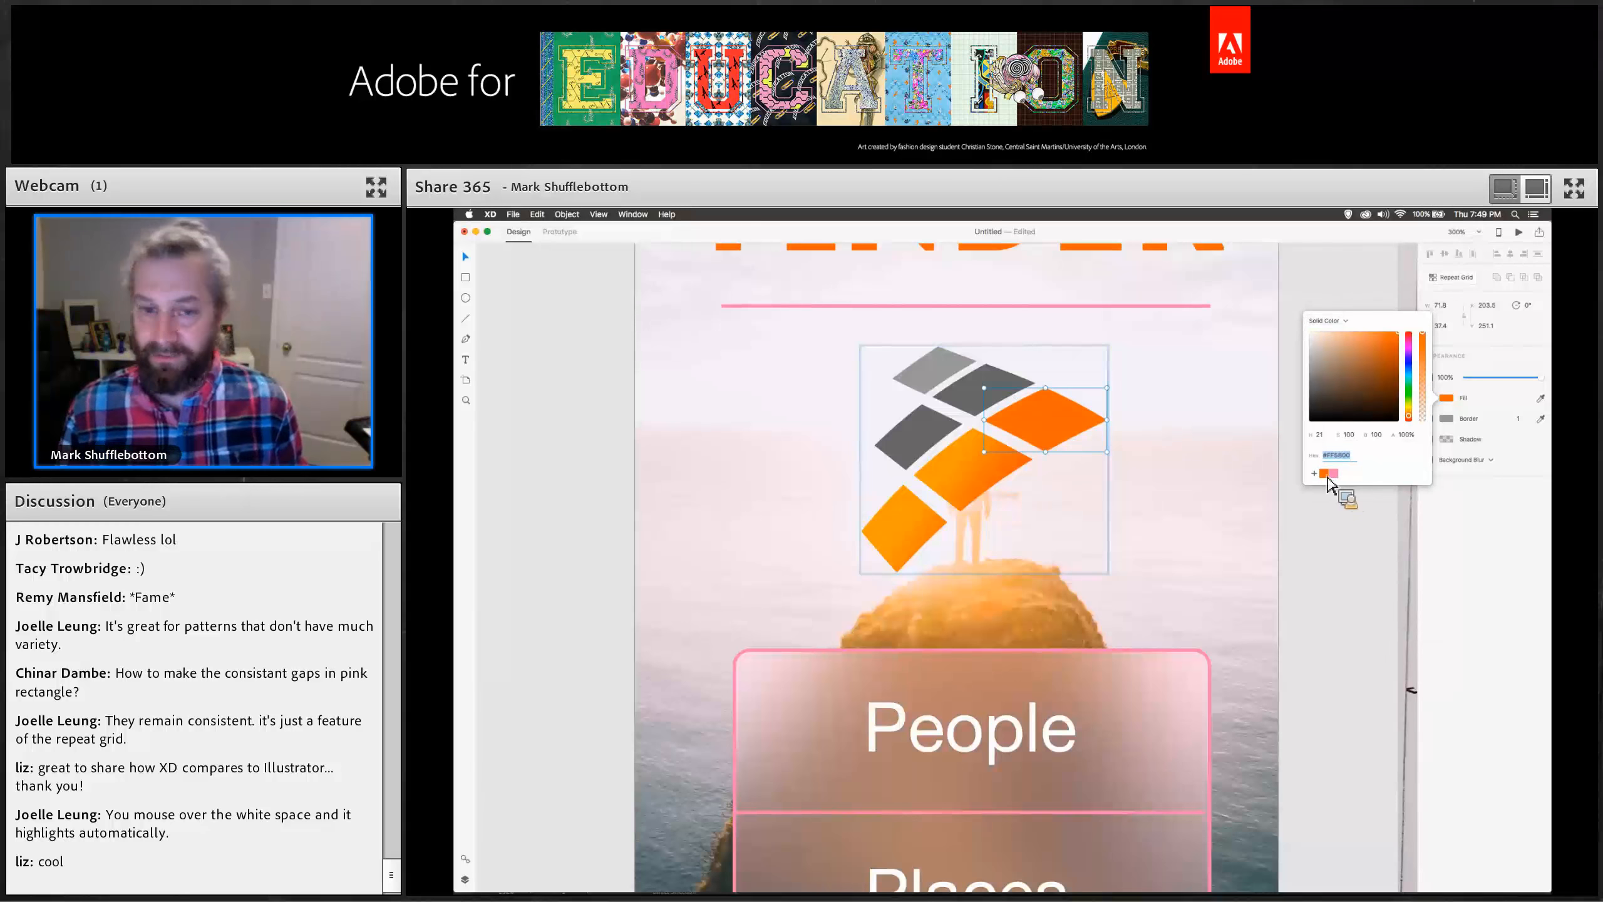
Change the middle and lower-left orange pieces' gradient fills to the same solid orange.
click(983, 499)
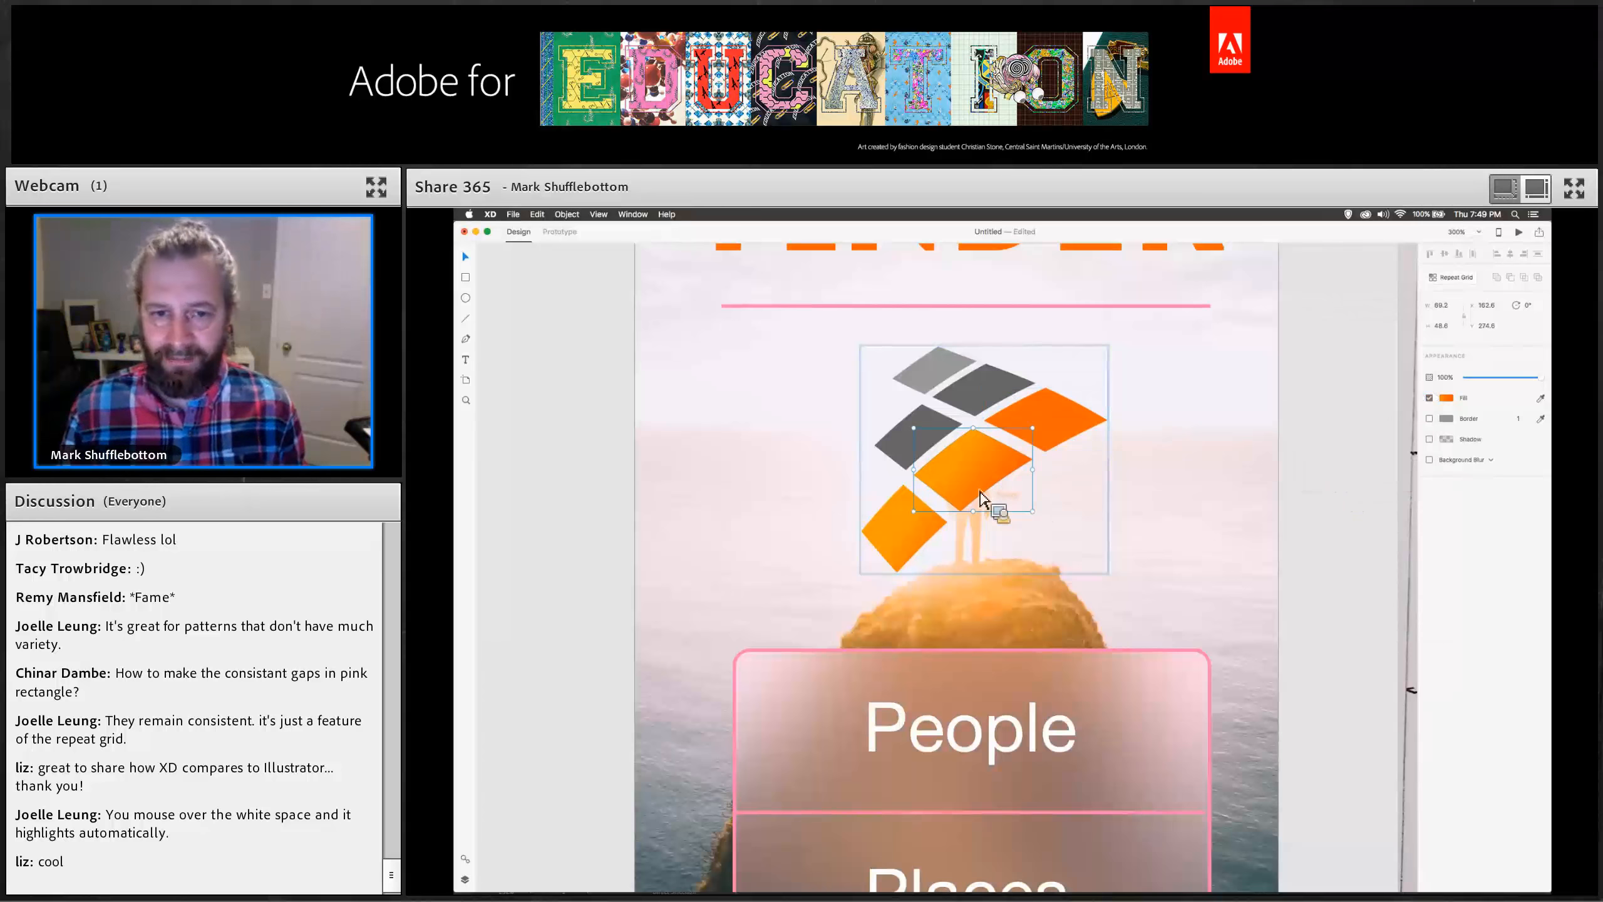
click(1446, 398)
click(1331, 314)
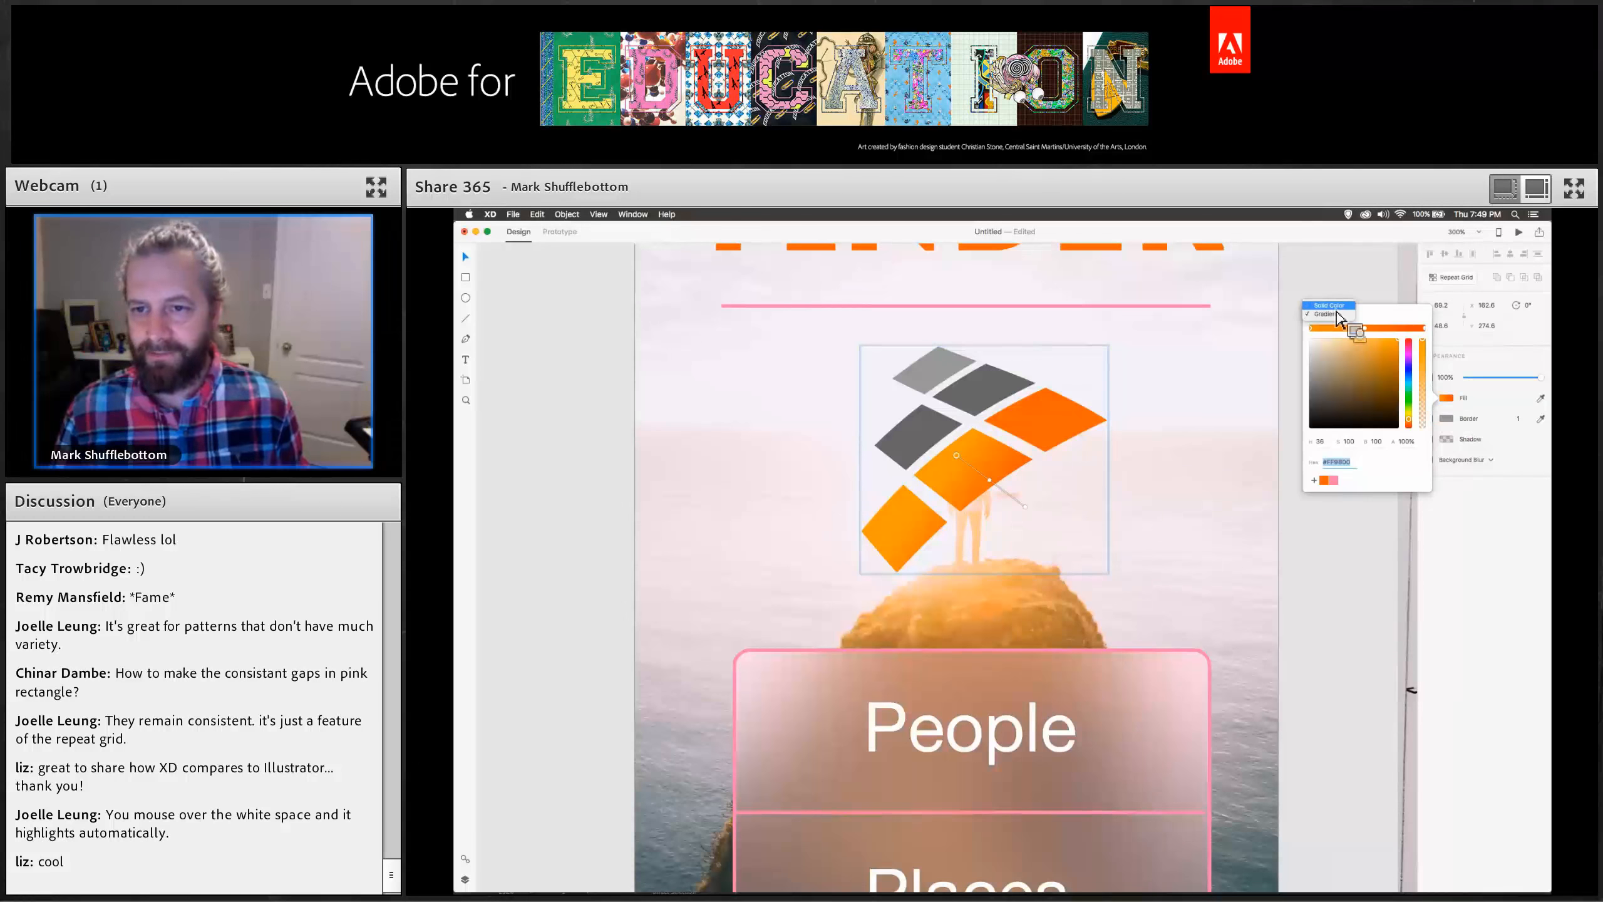
click(1326, 304)
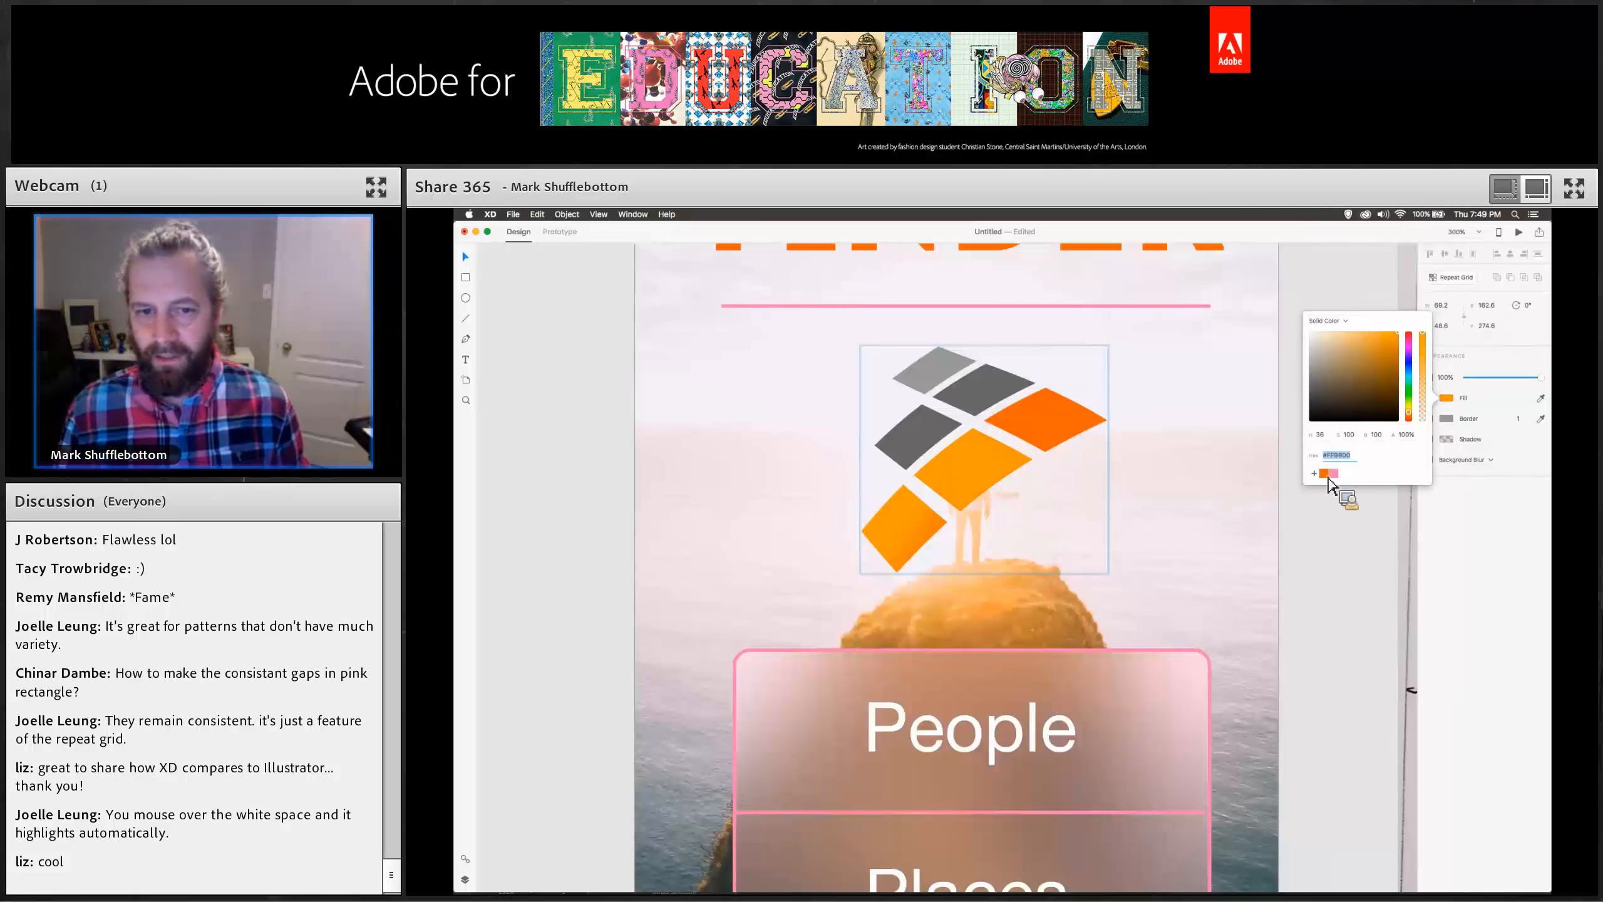
click(903, 541)
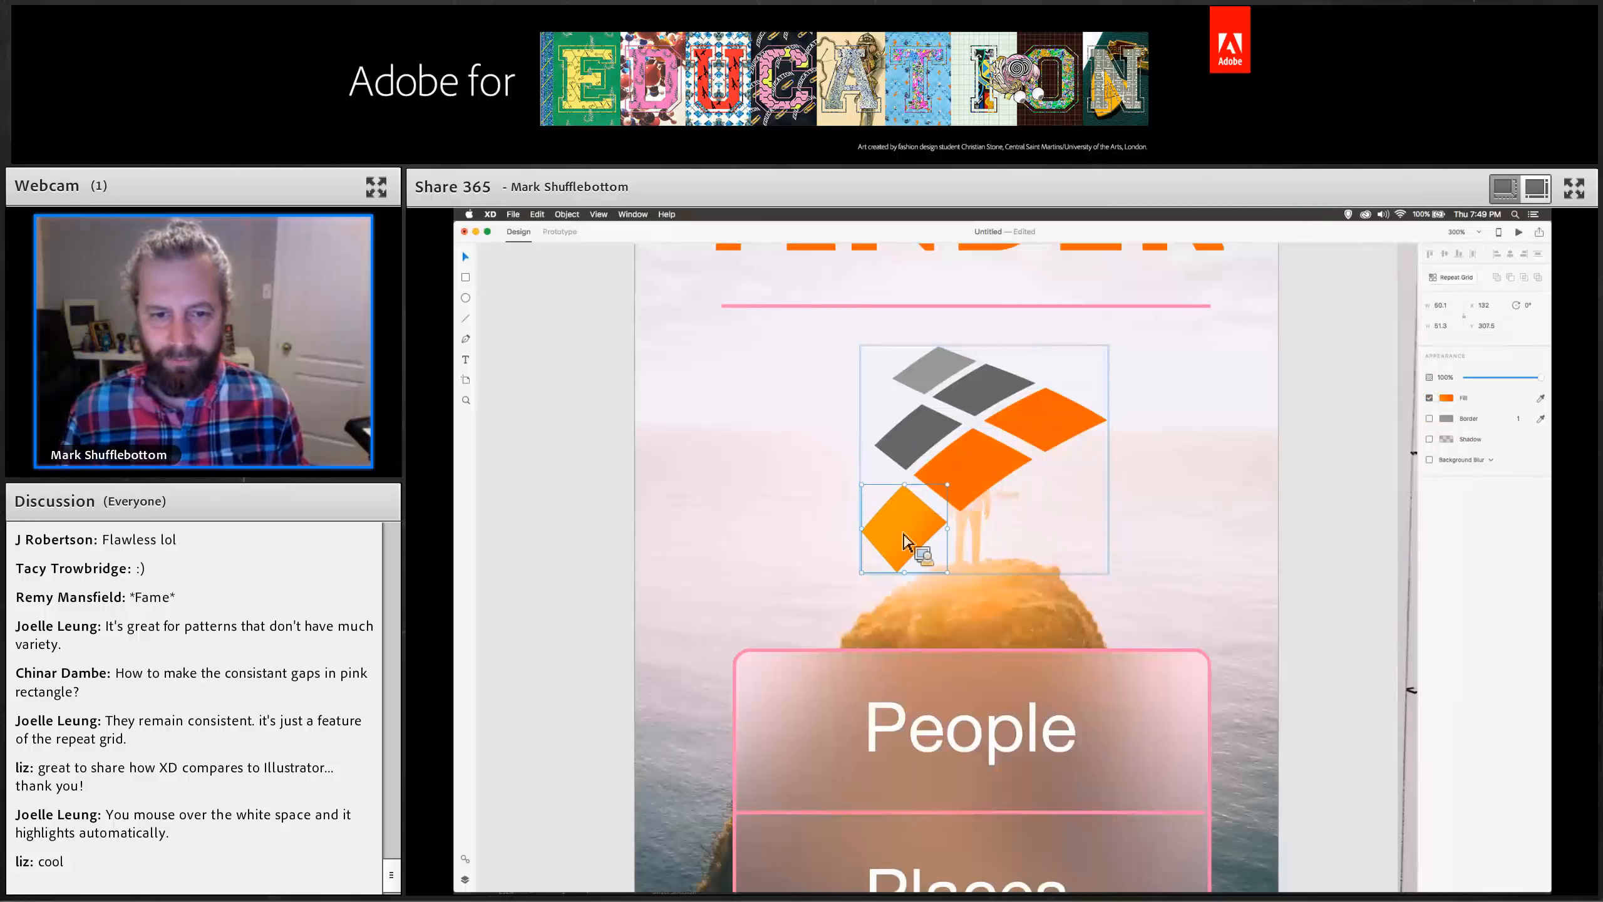
click(1446, 398)
click(1325, 313)
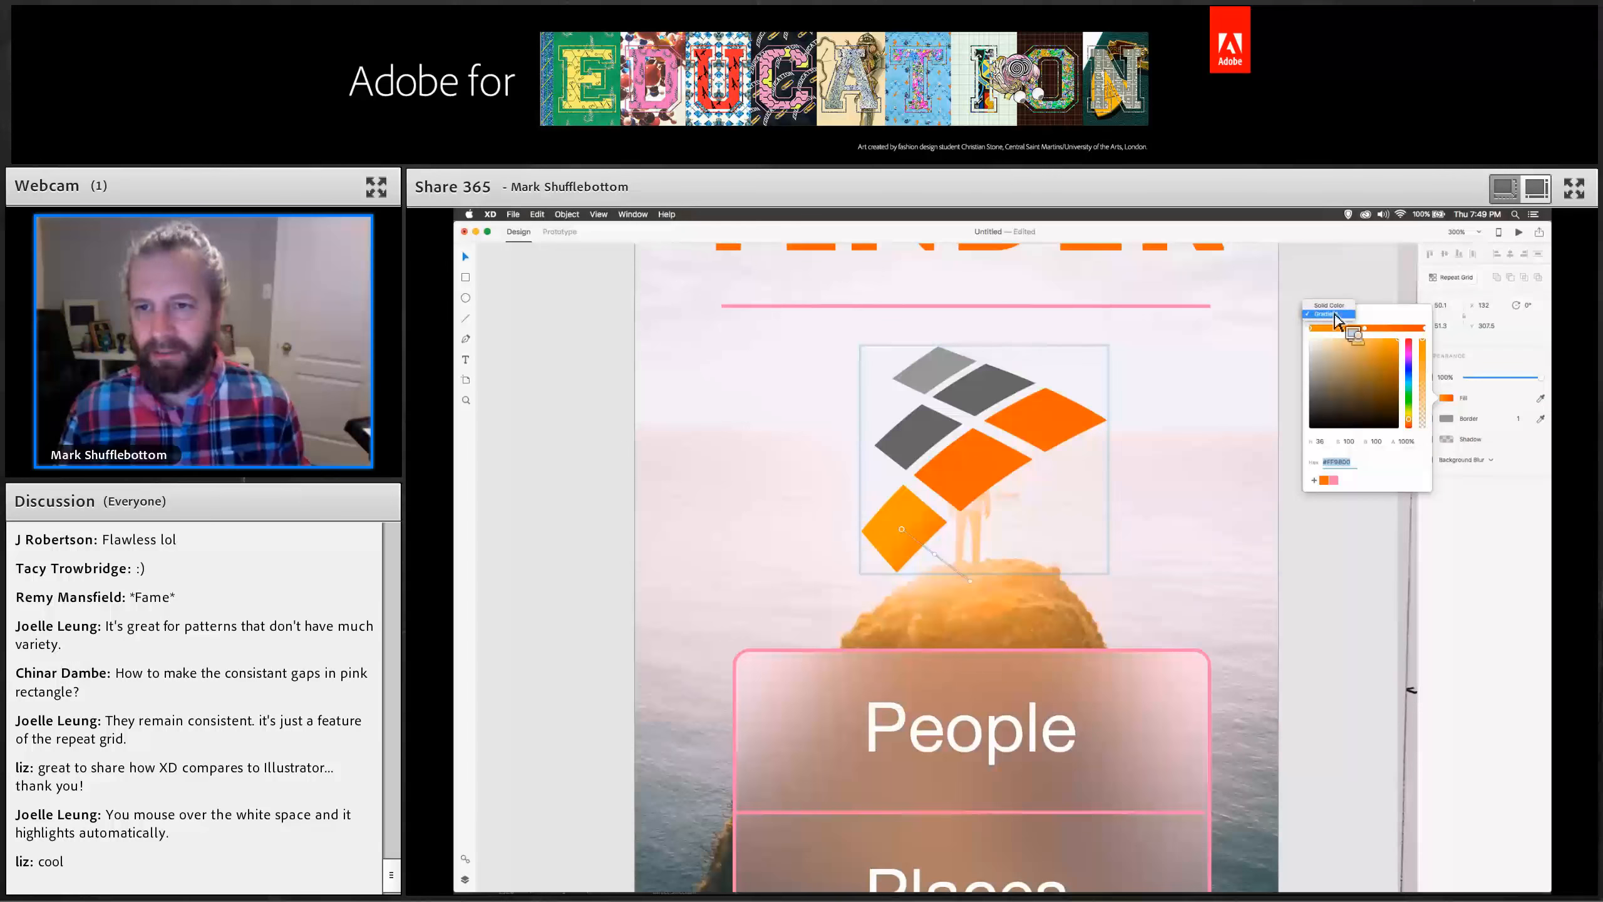
click(1325, 305)
click(1325, 473)
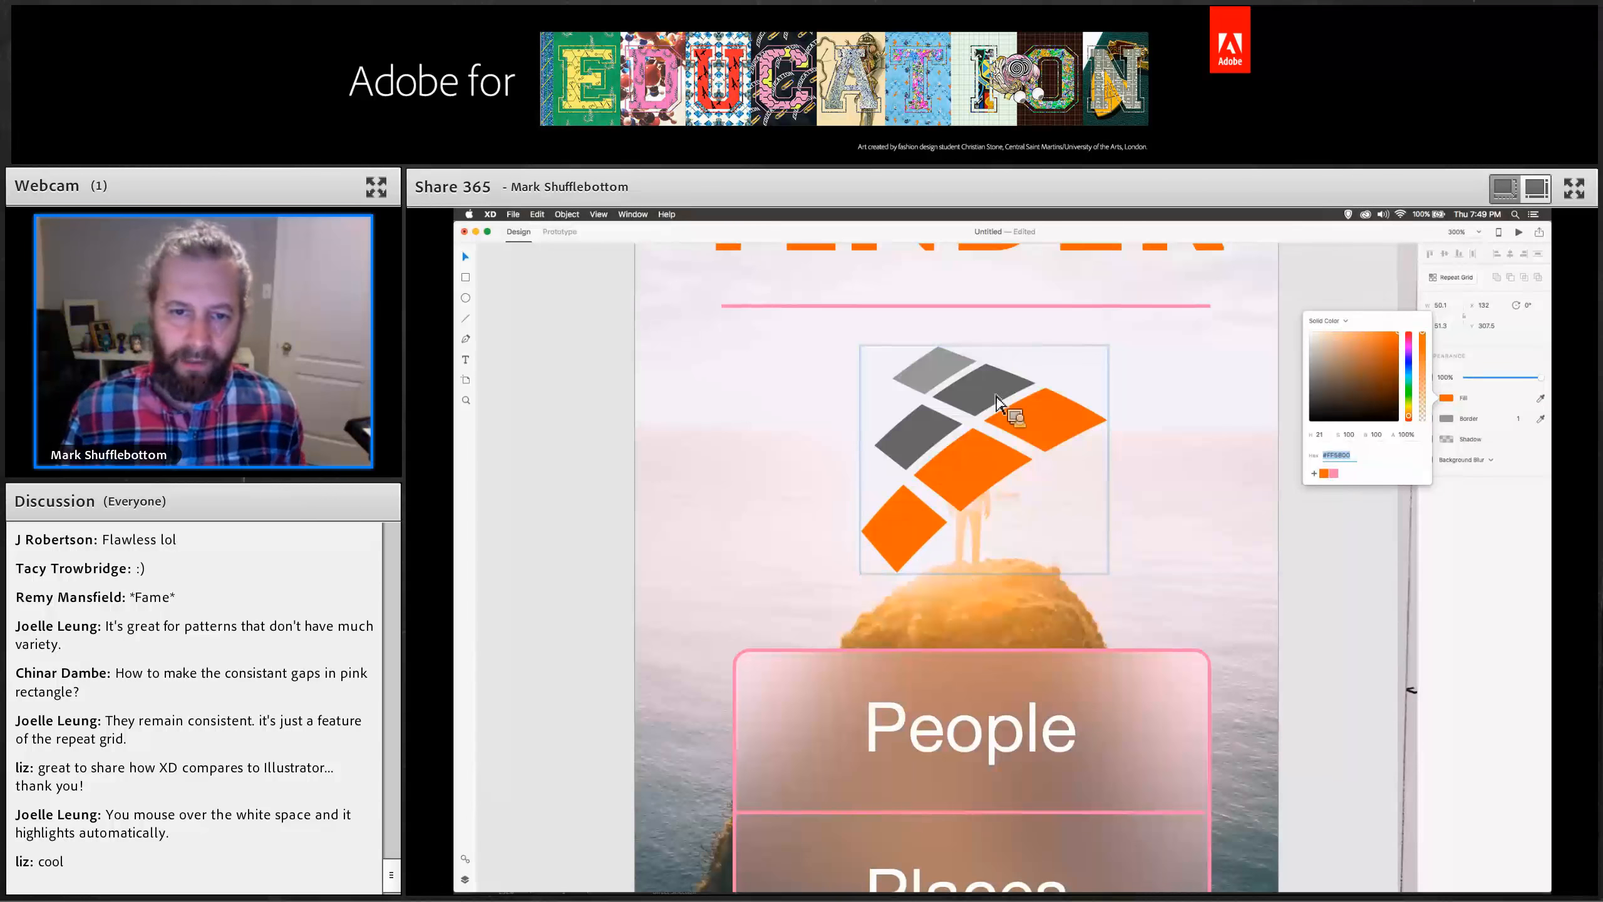
Recolour the two grey logo pieces at the top-middle and middle-left with the saved pink swatch.
click(1000, 397)
double_click(992, 397)
click(1445, 398)
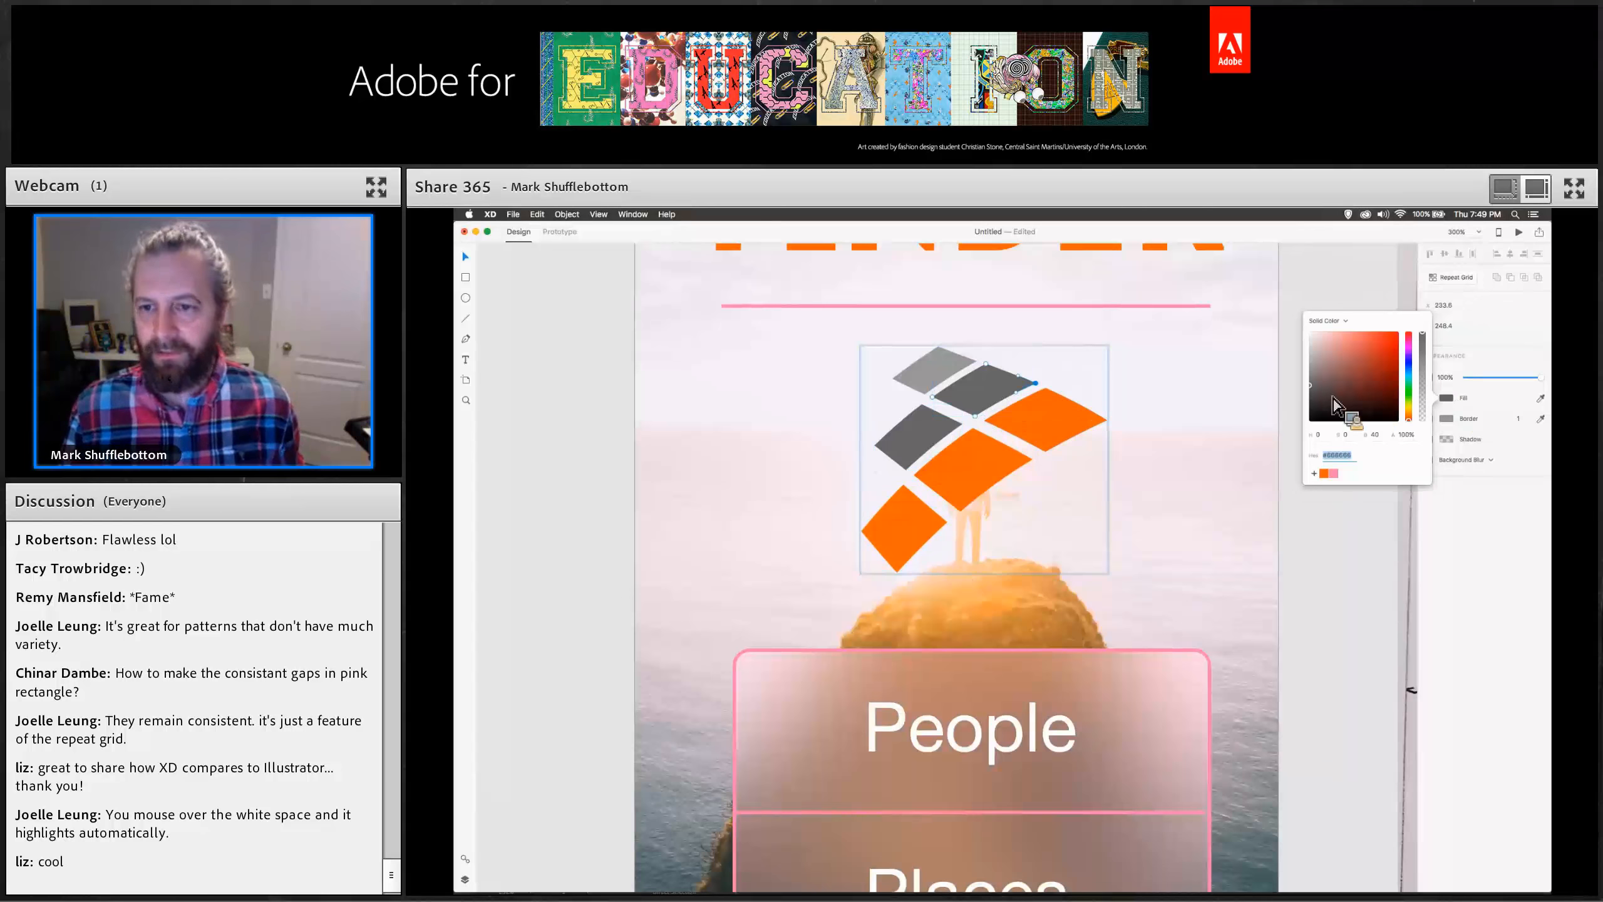
click(1334, 473)
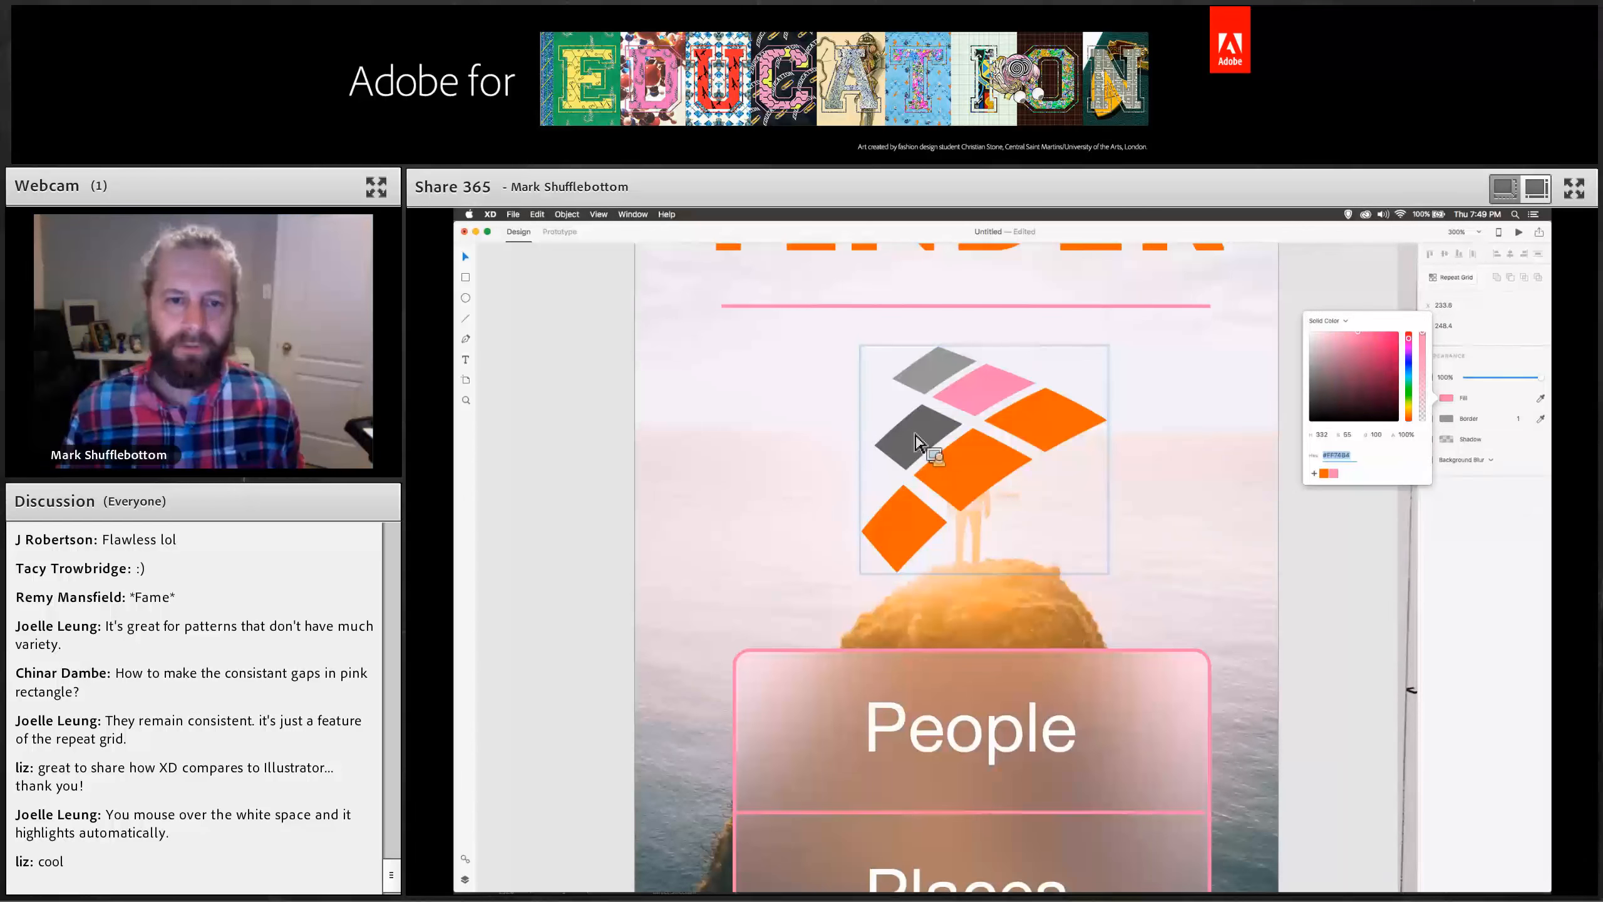
double_click(917, 437)
click(1445, 398)
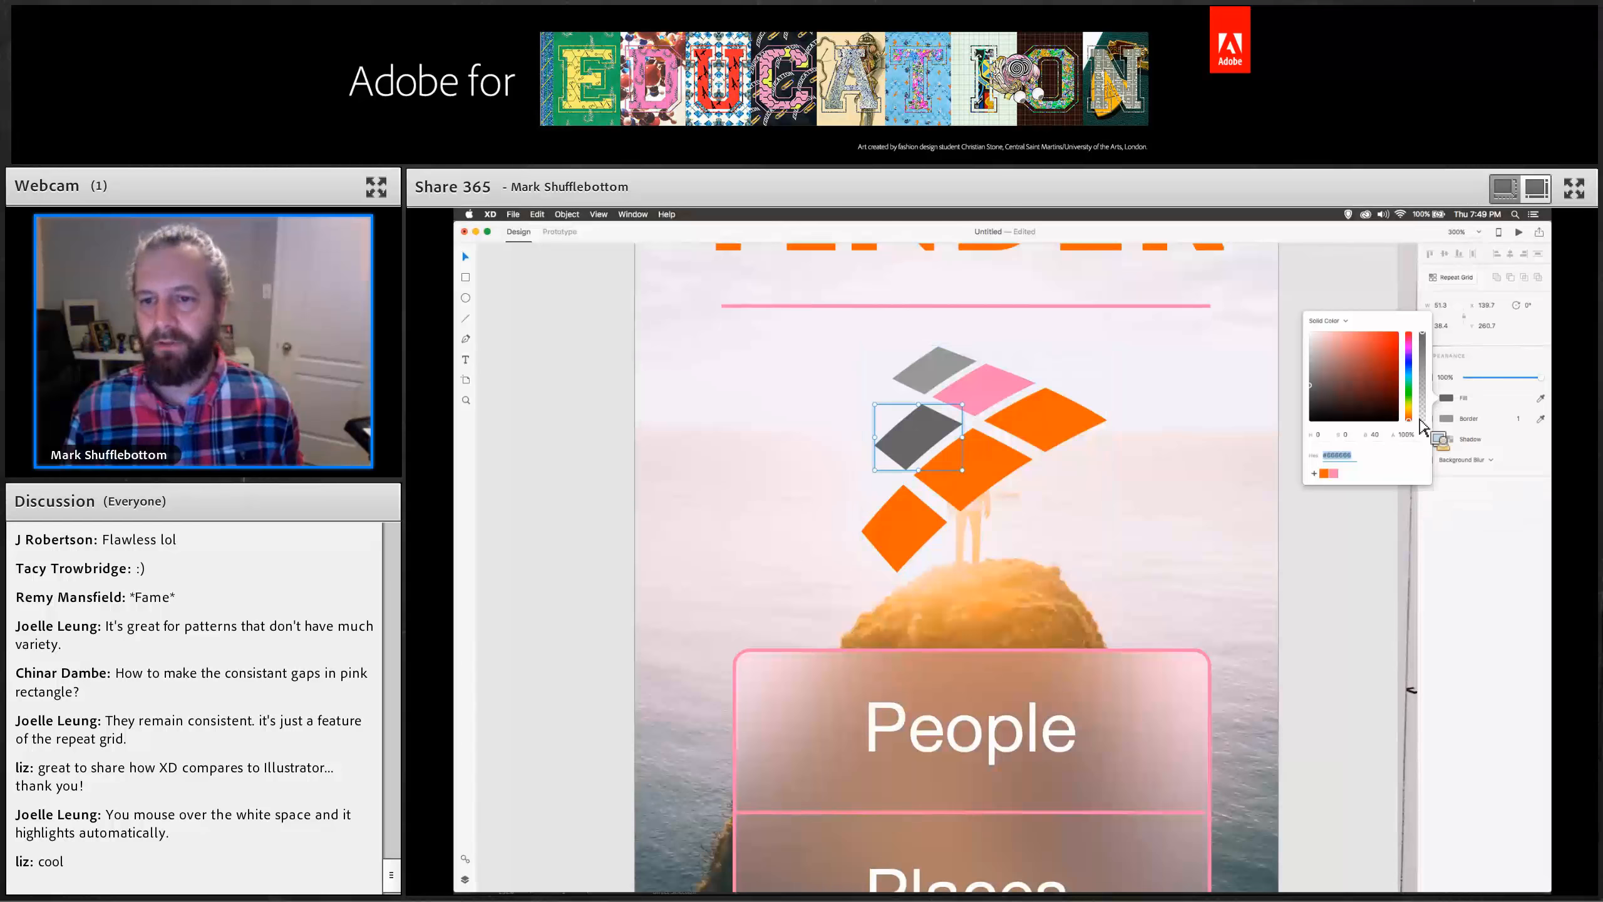
click(1334, 473)
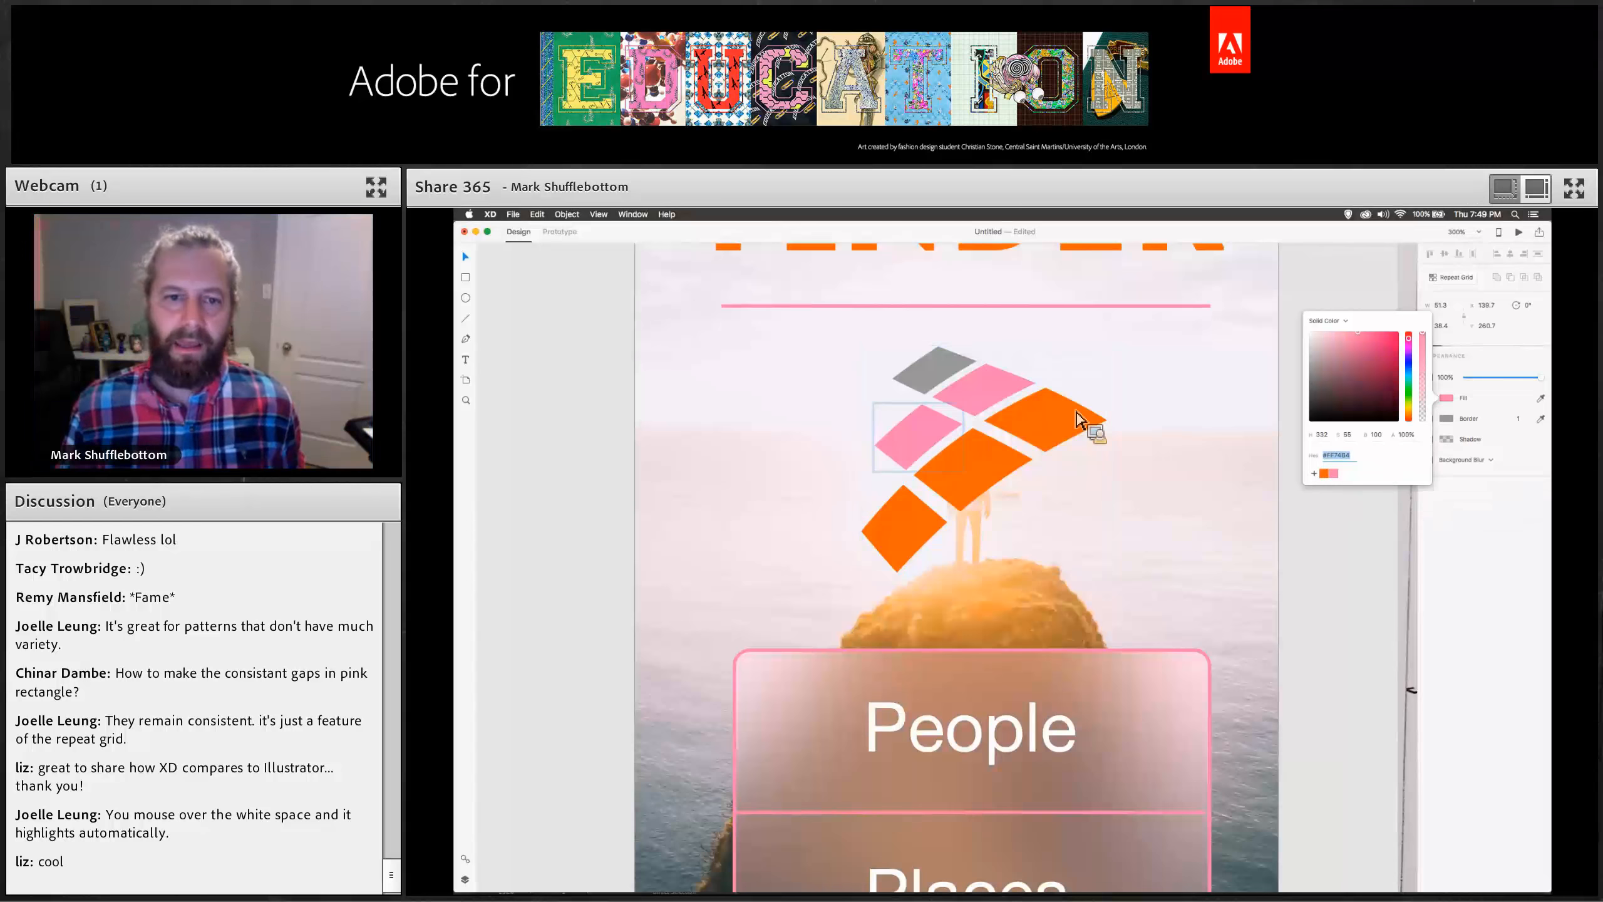
Fill the topmost grey logo piece with the same pink, lighten its shade slightly, and reselect the whole logo.
click(945, 377)
click(1447, 399)
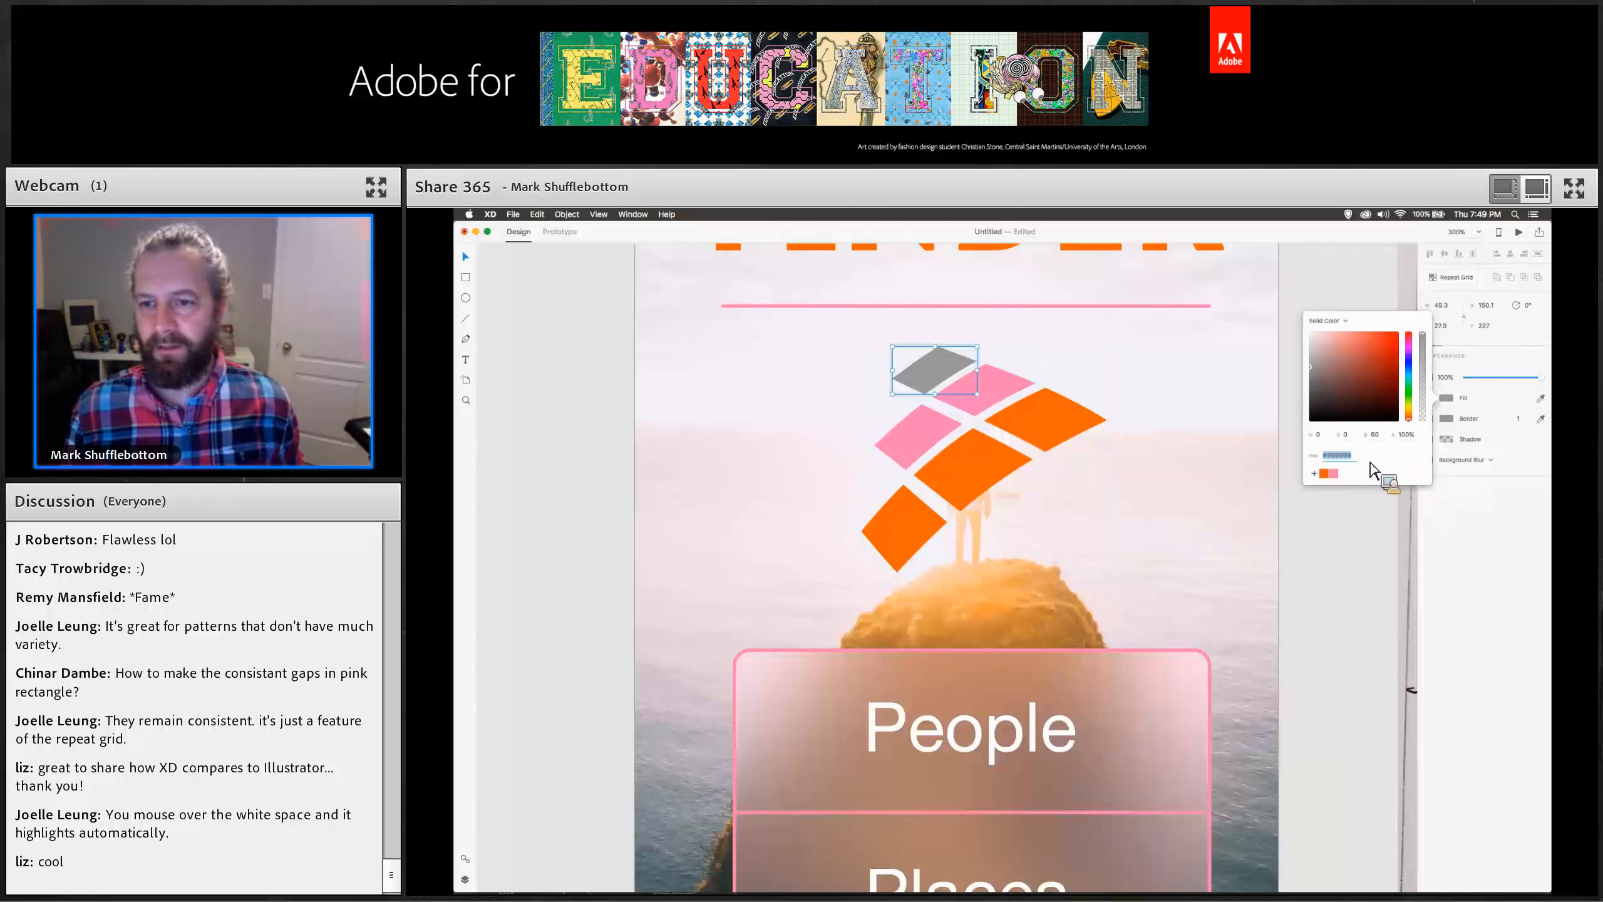
click(1334, 473)
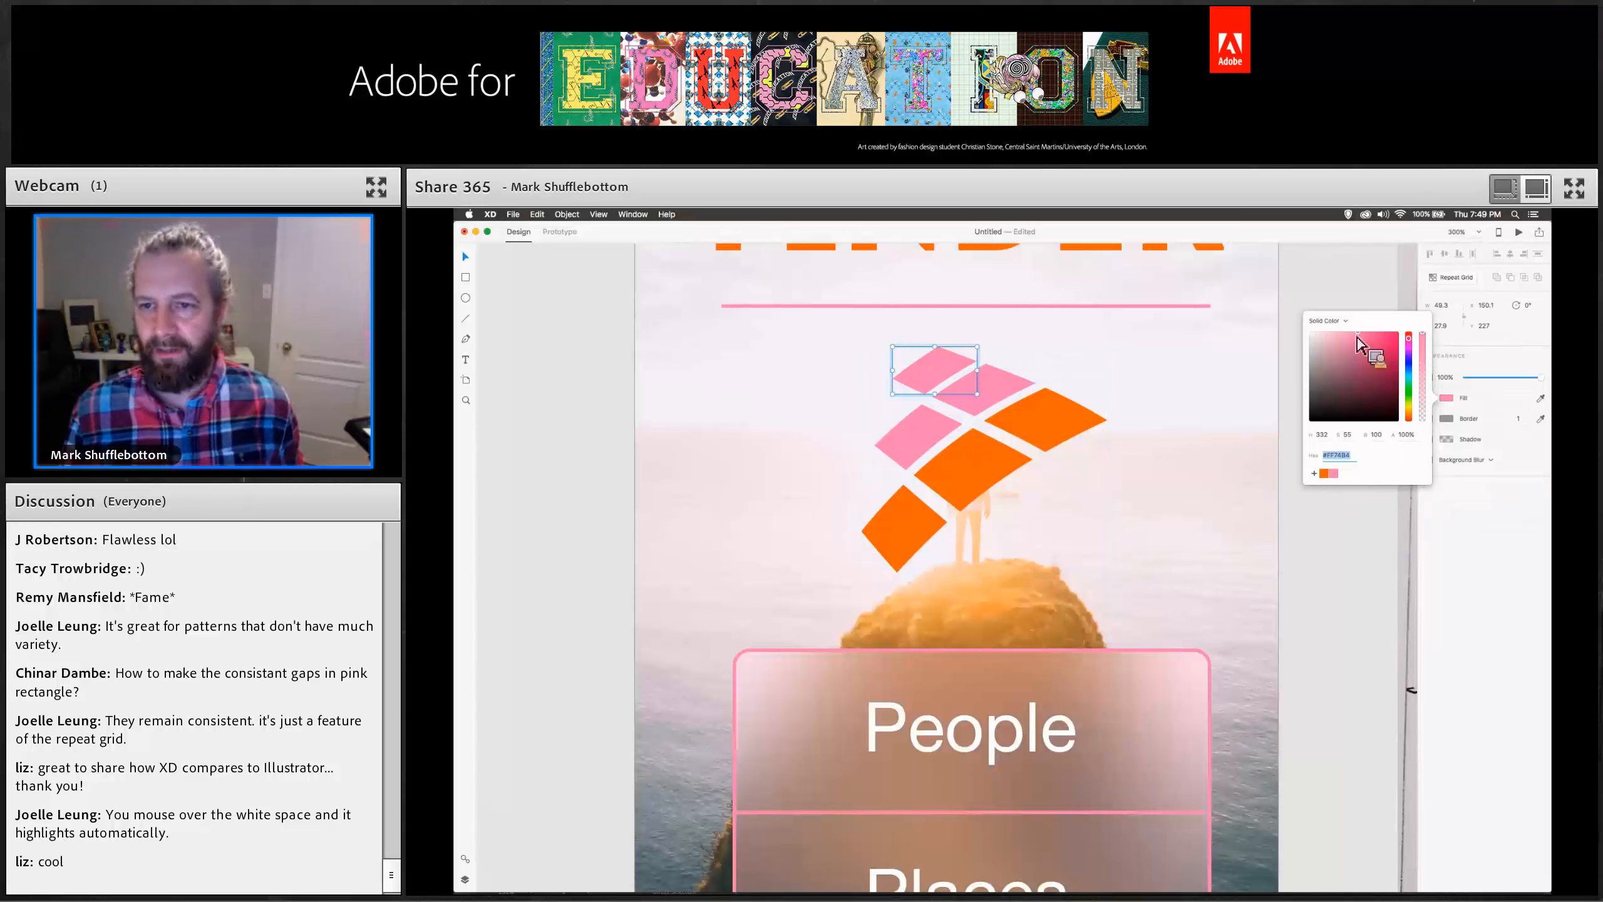
drag(1357, 339, 1343, 342)
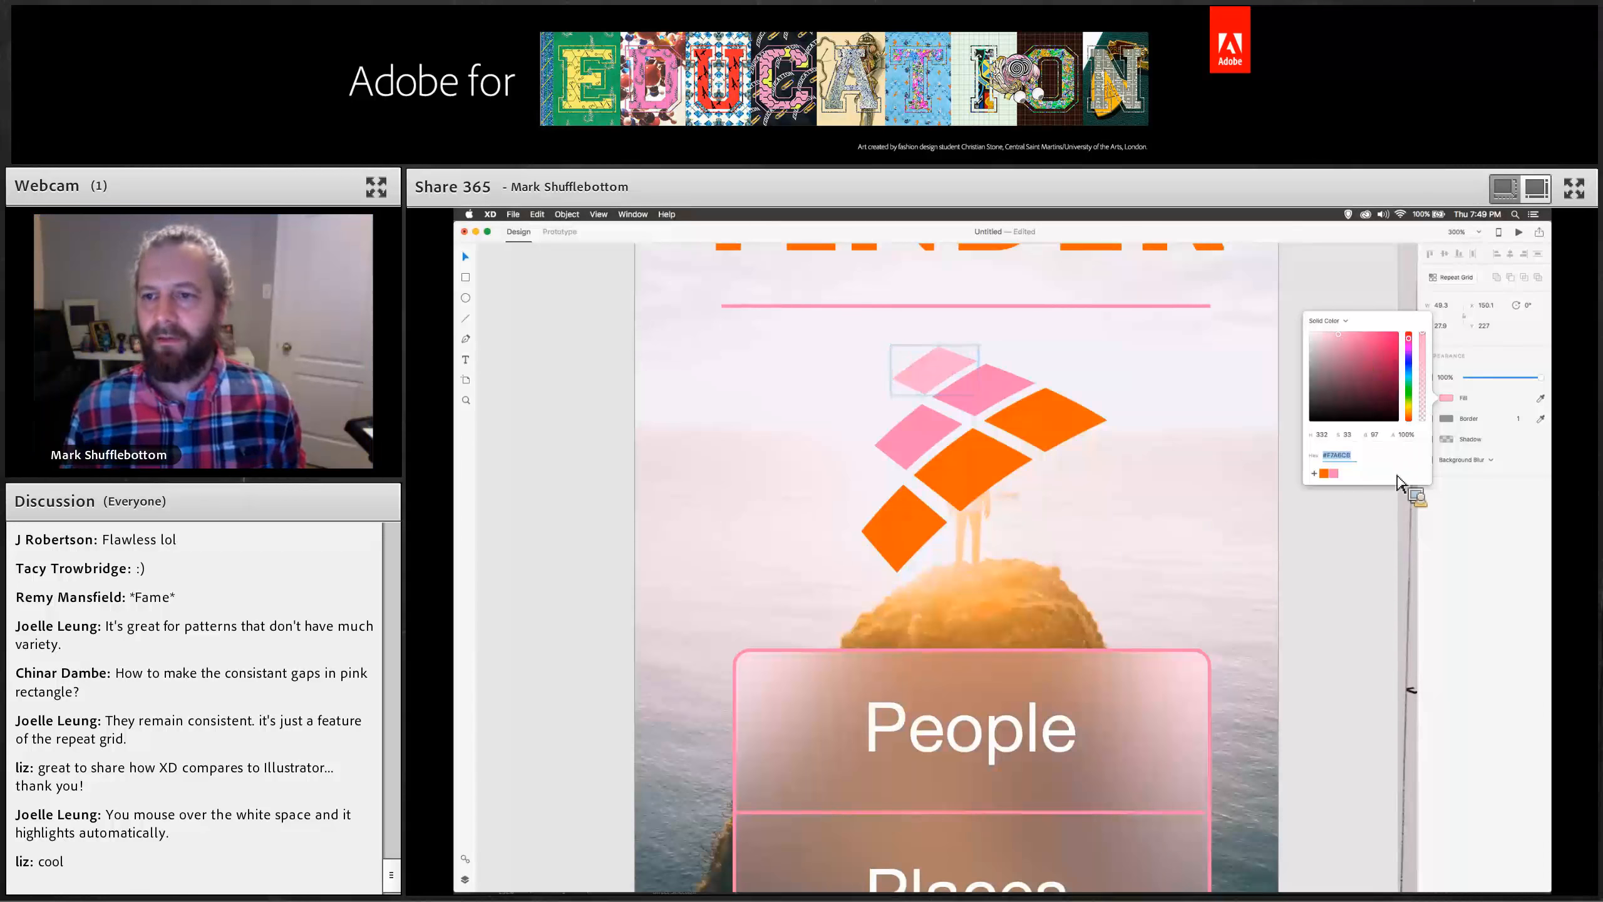
click(1363, 569)
click(1022, 426)
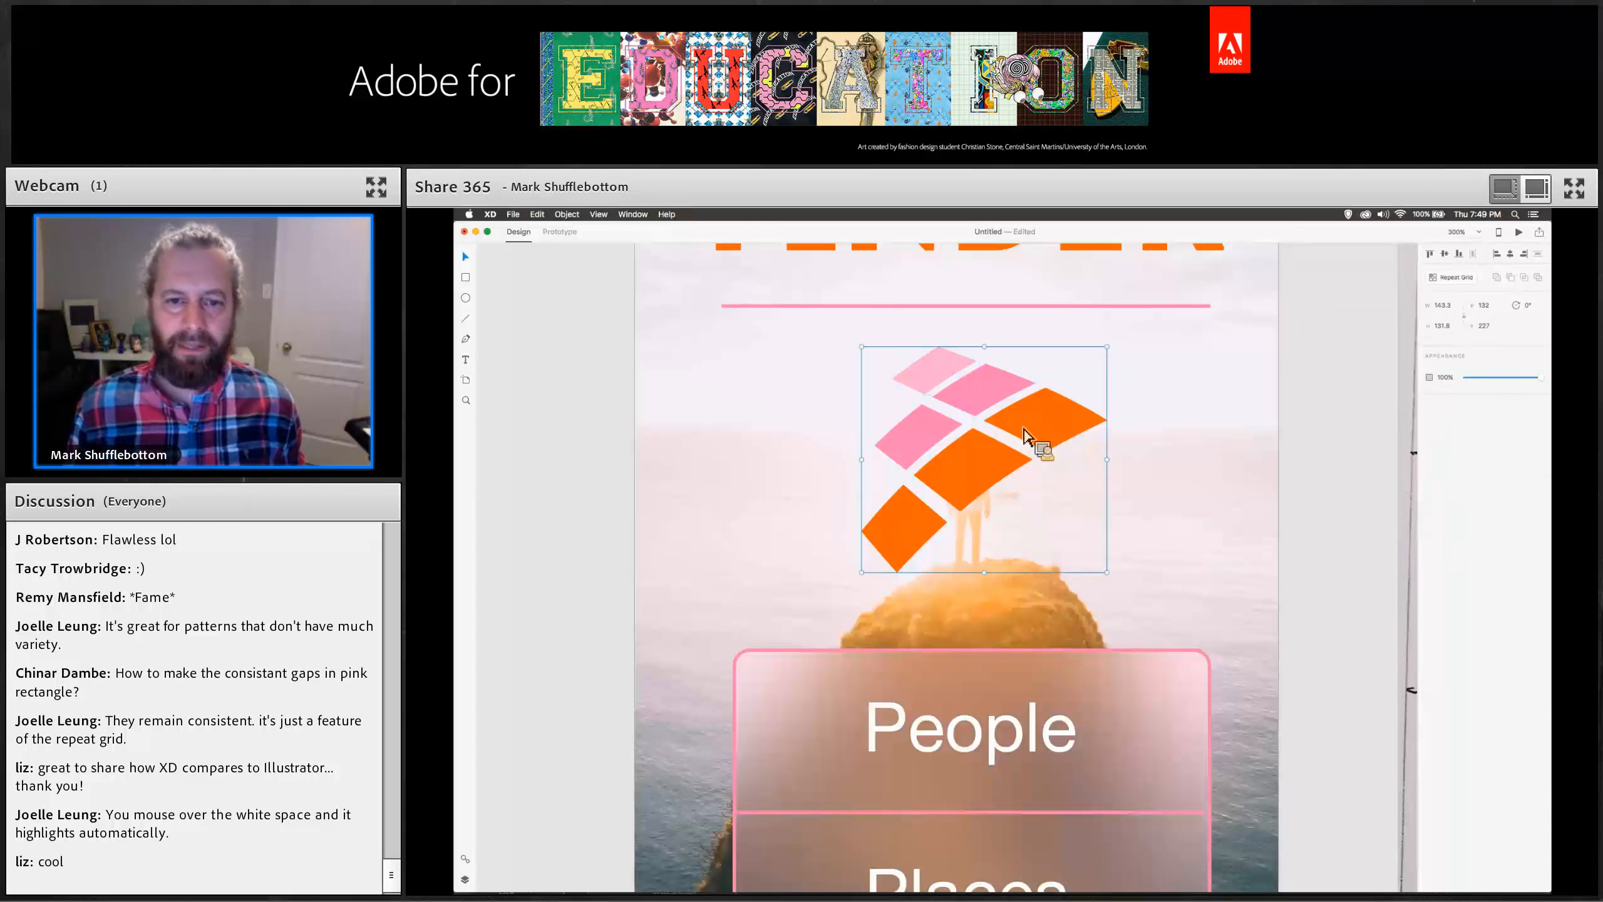
Scale the logo down and move it up just below the FINDER title line.
drag(1109, 578, 997, 474)
drag(970, 404, 1008, 379)
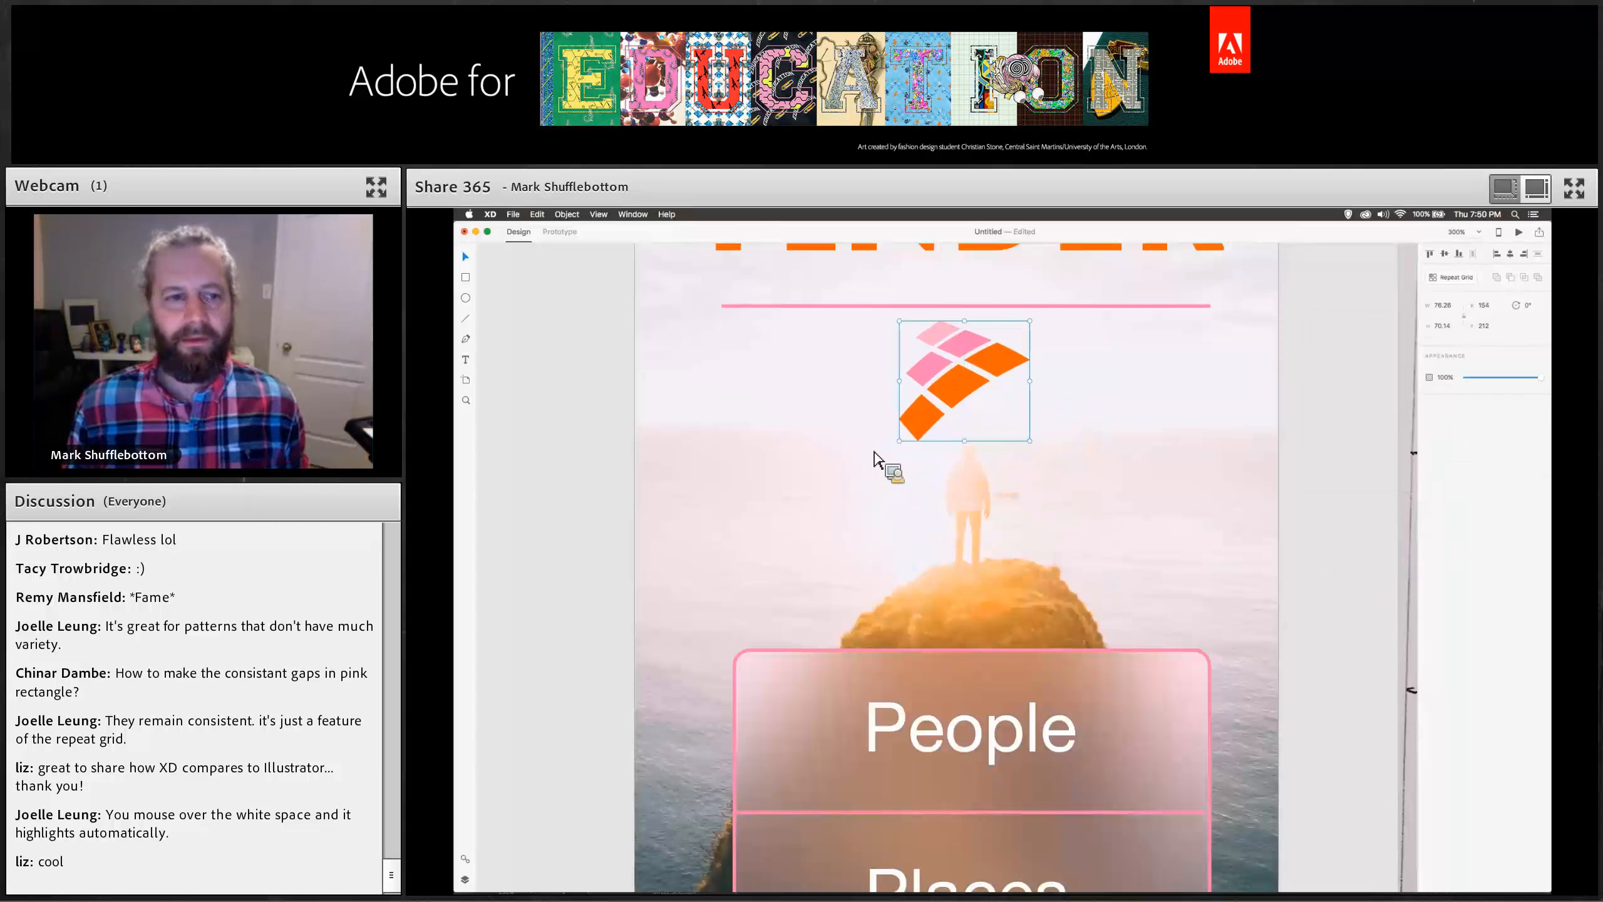
click(577, 568)
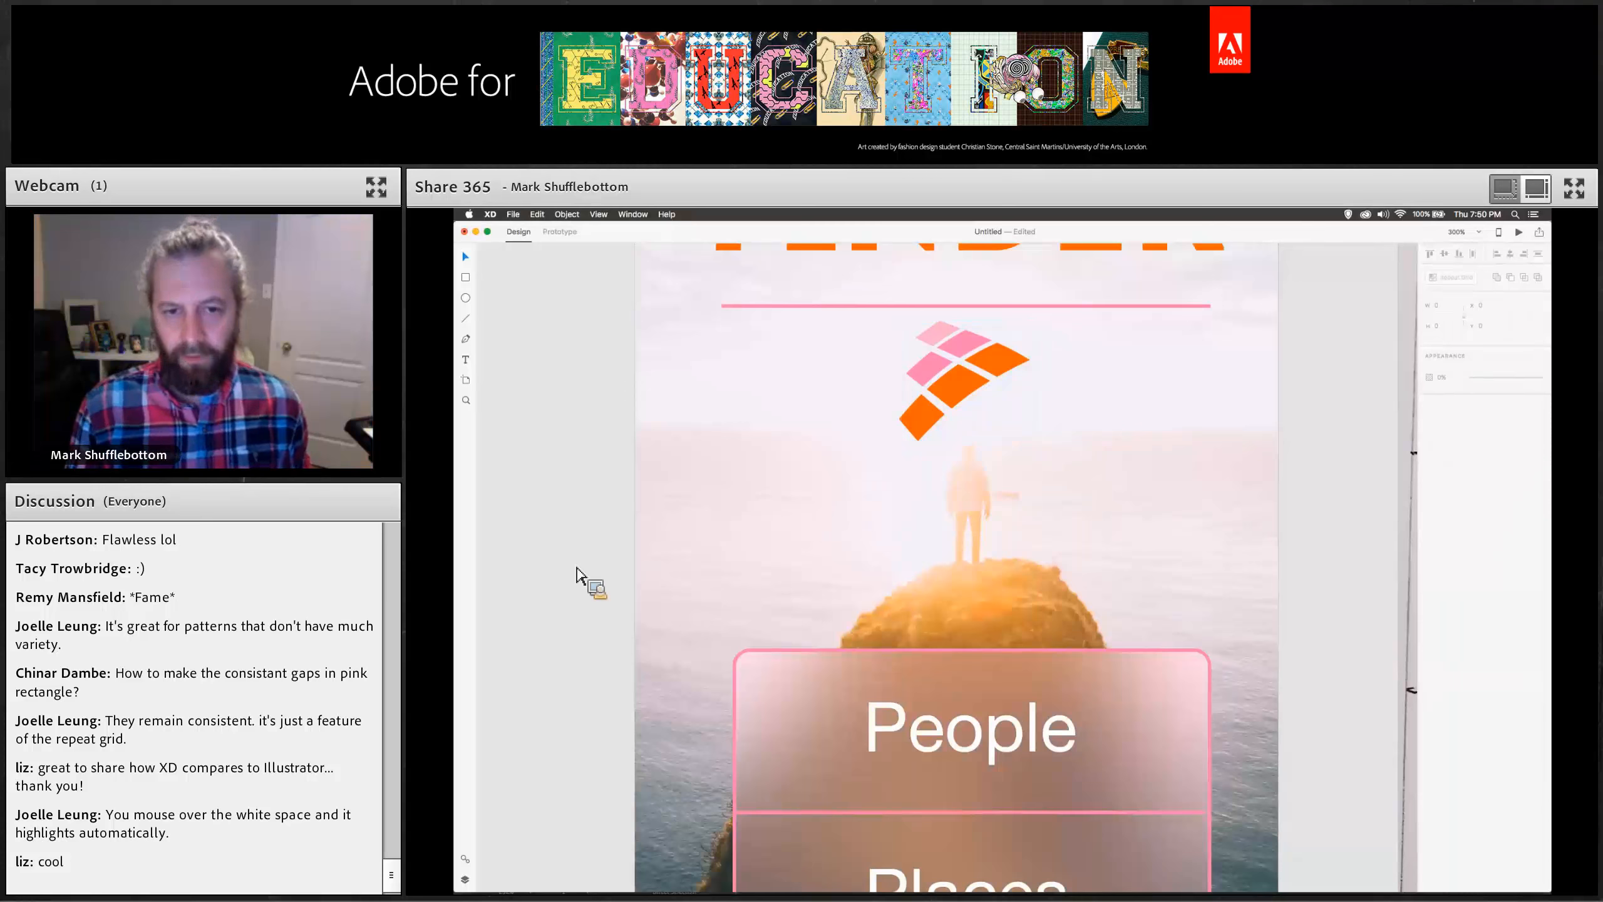
Move the logo off the home artboard onto the pasteboard and make it a repeat grid.
key(super+0)
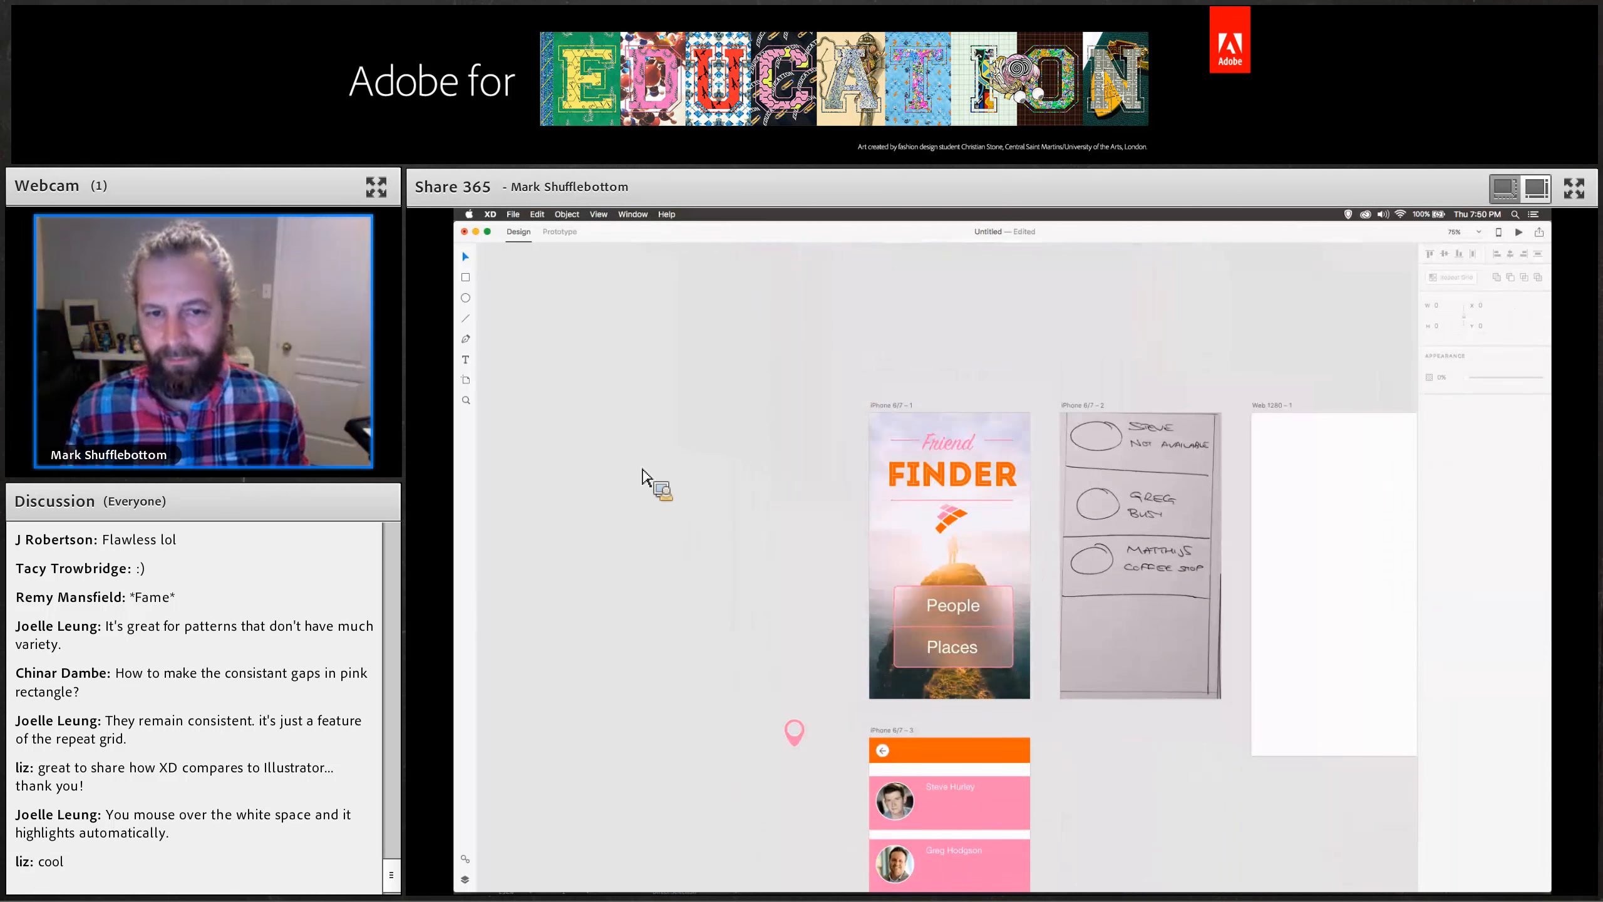
scroll(644, 474, down, 3)
click(936, 438)
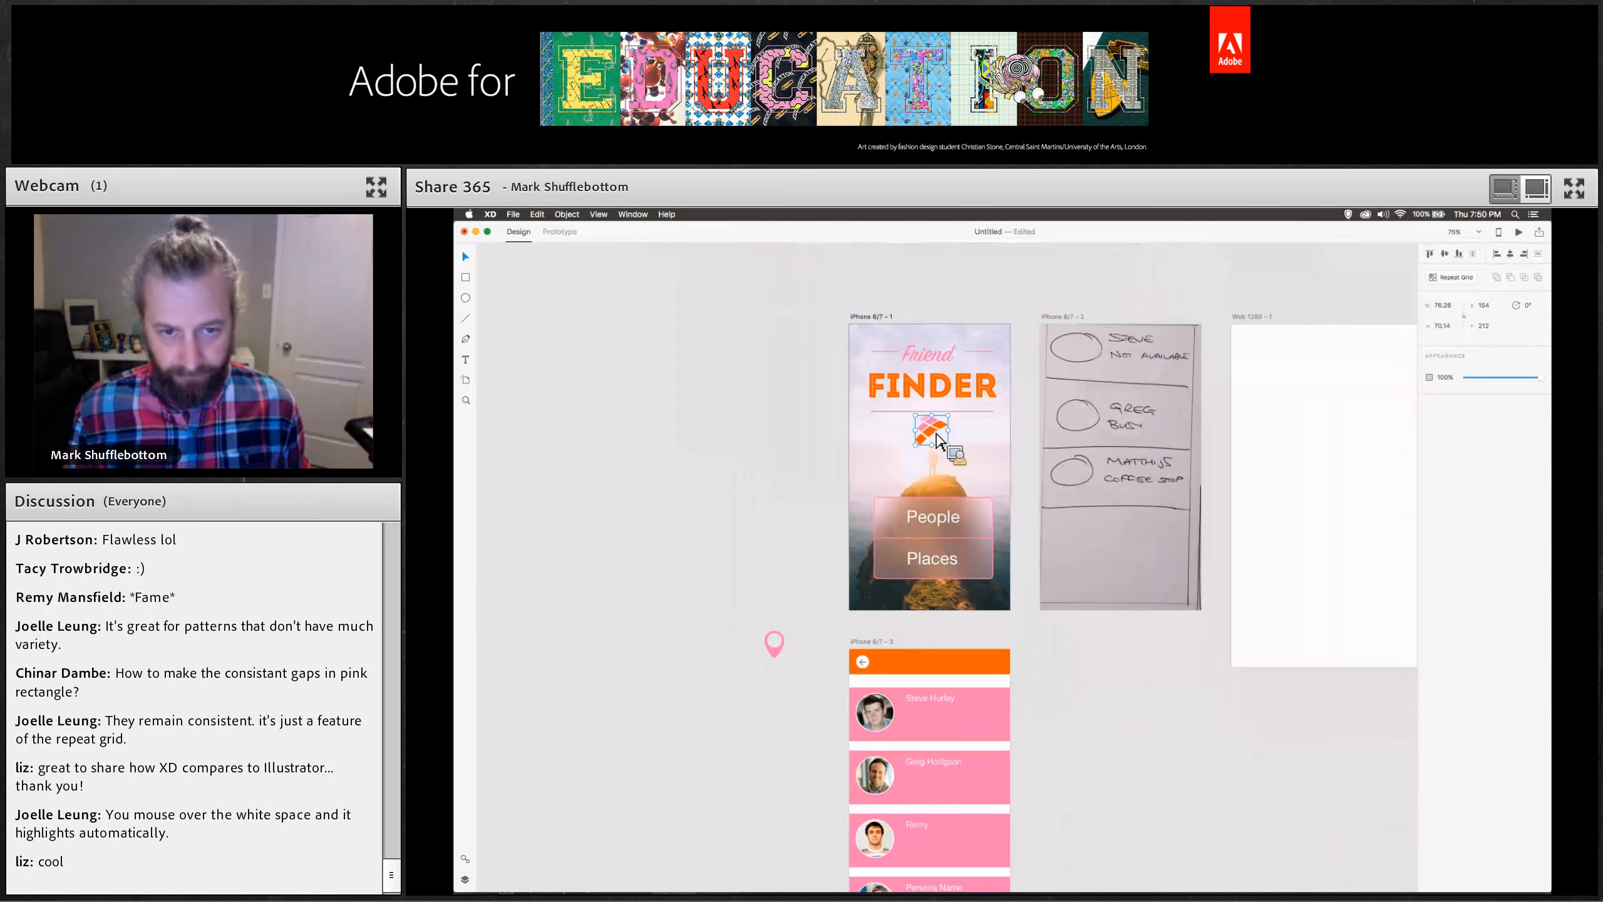
drag(931, 438, 719, 438)
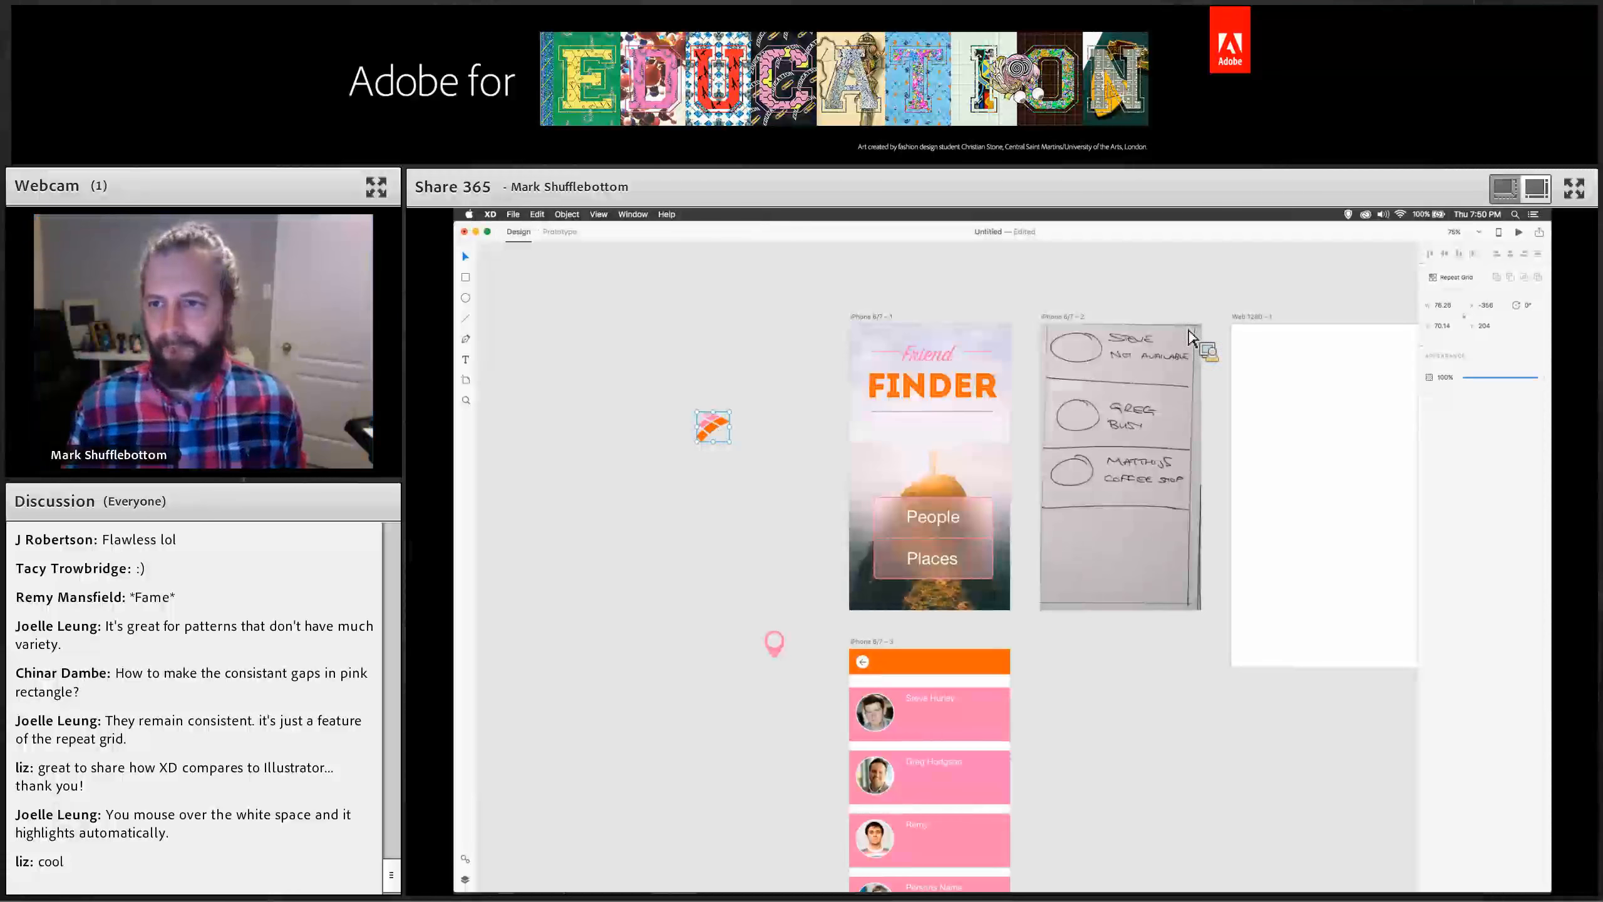
click(1450, 276)
mouse_move(735, 433)
mouse_down()
mouse_move(973, 429)
mouse_move(1233, 397)
mouse_move(1098, 420)
mouse_move(743, 432)
mouse_up()
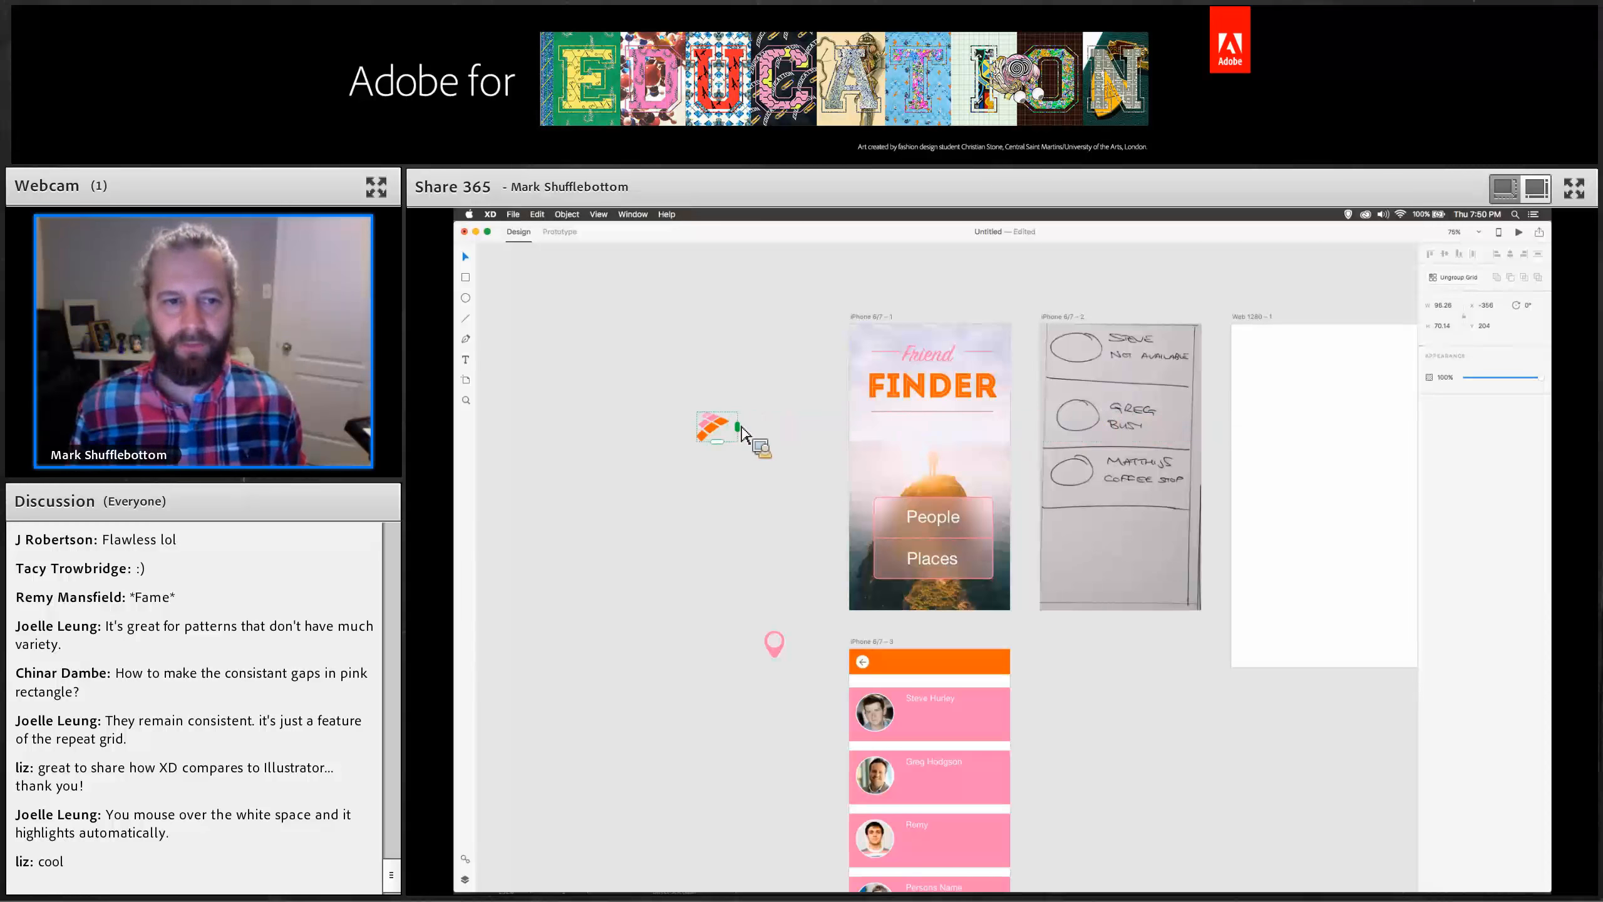
key(Escape)
Switch to Illustrator and draw a 5-point star with radii of 25 px and 50 px.
key(super+Tab)
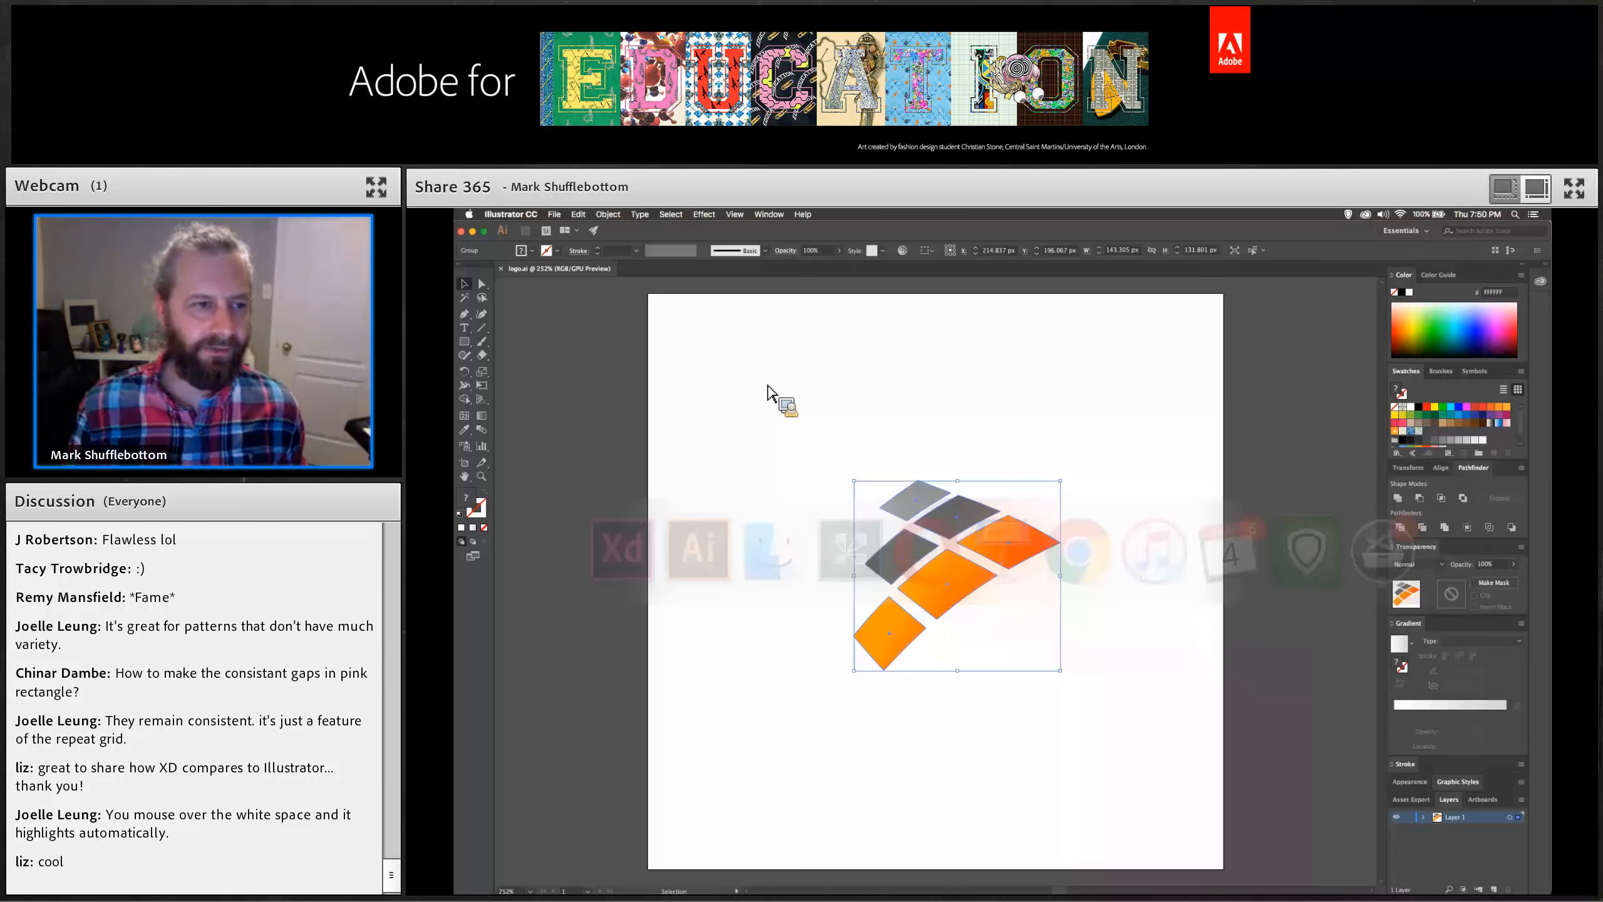
click(465, 342)
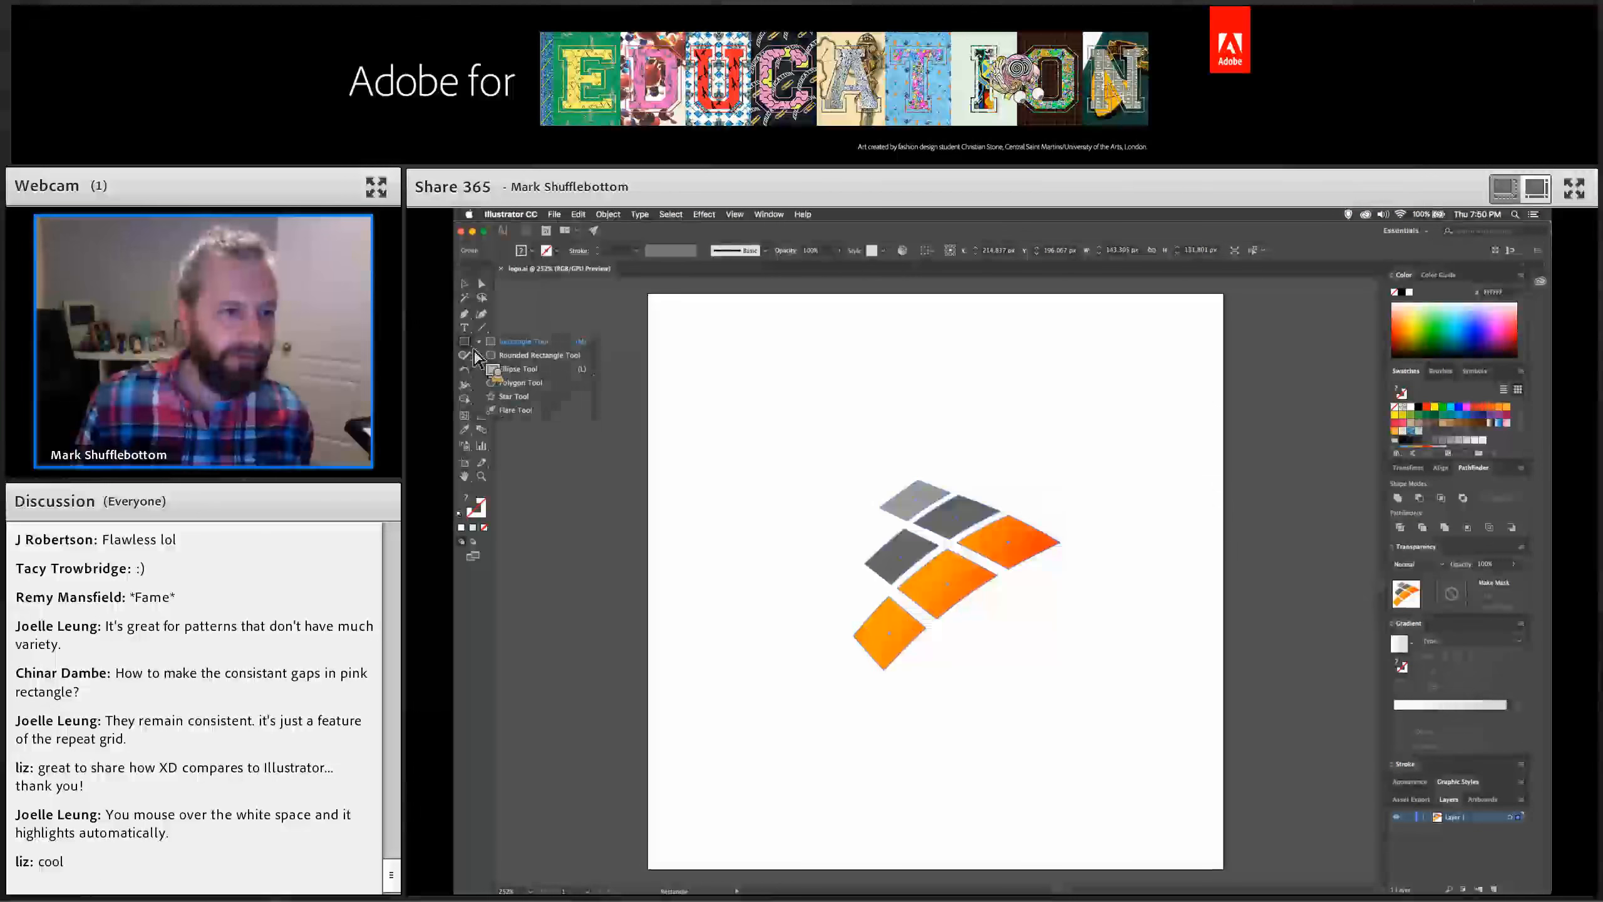
click(769, 408)
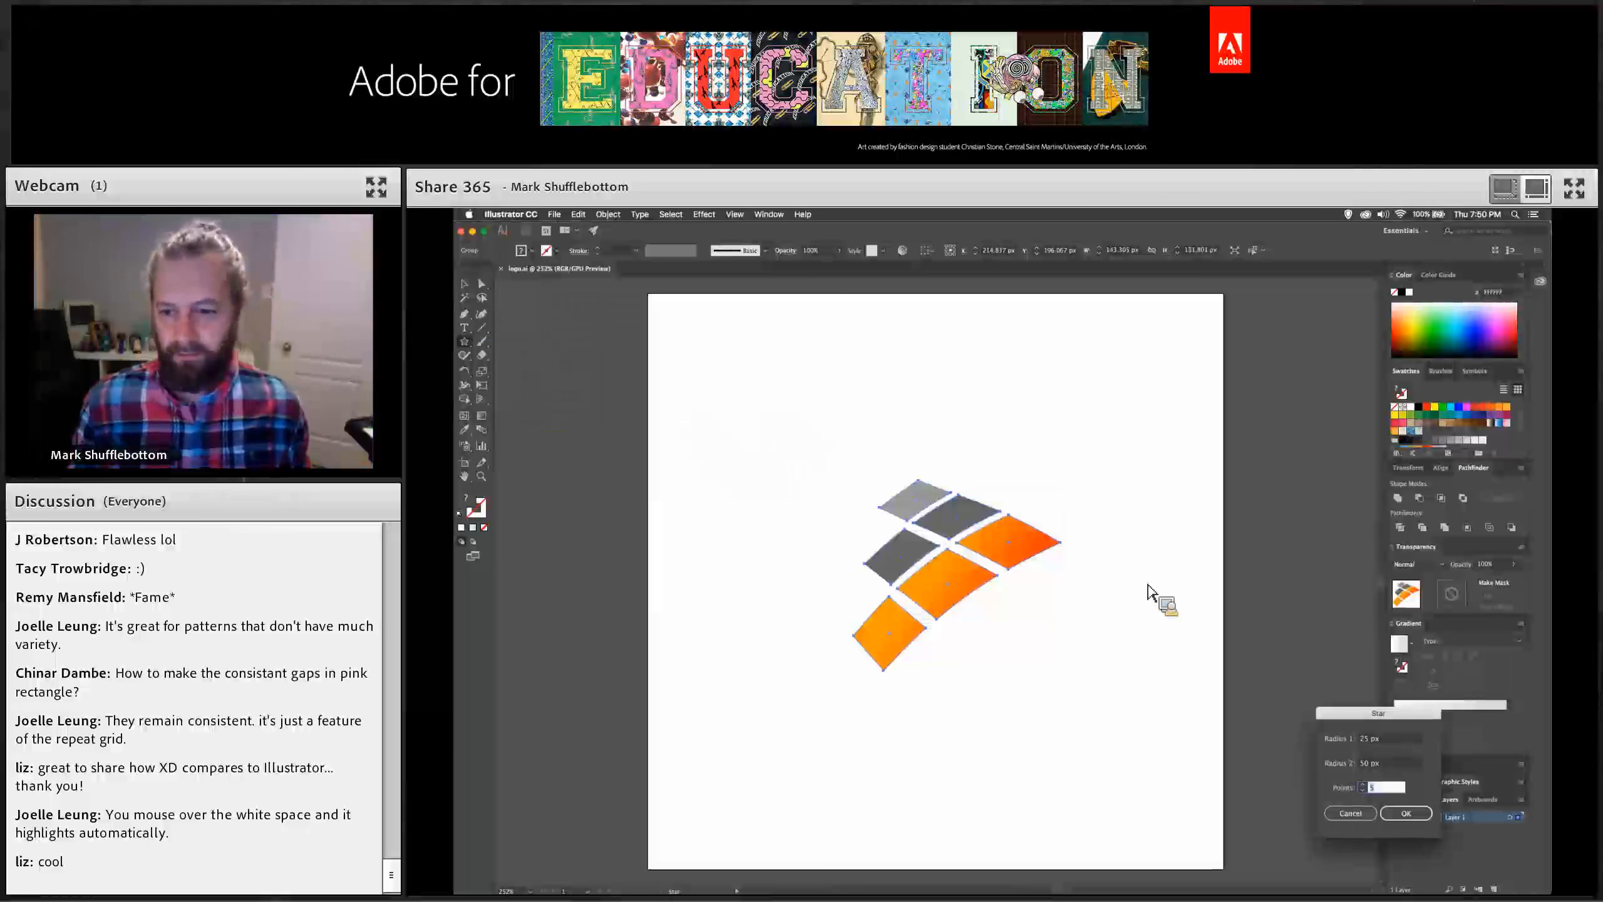
drag(1333, 715, 1139, 448)
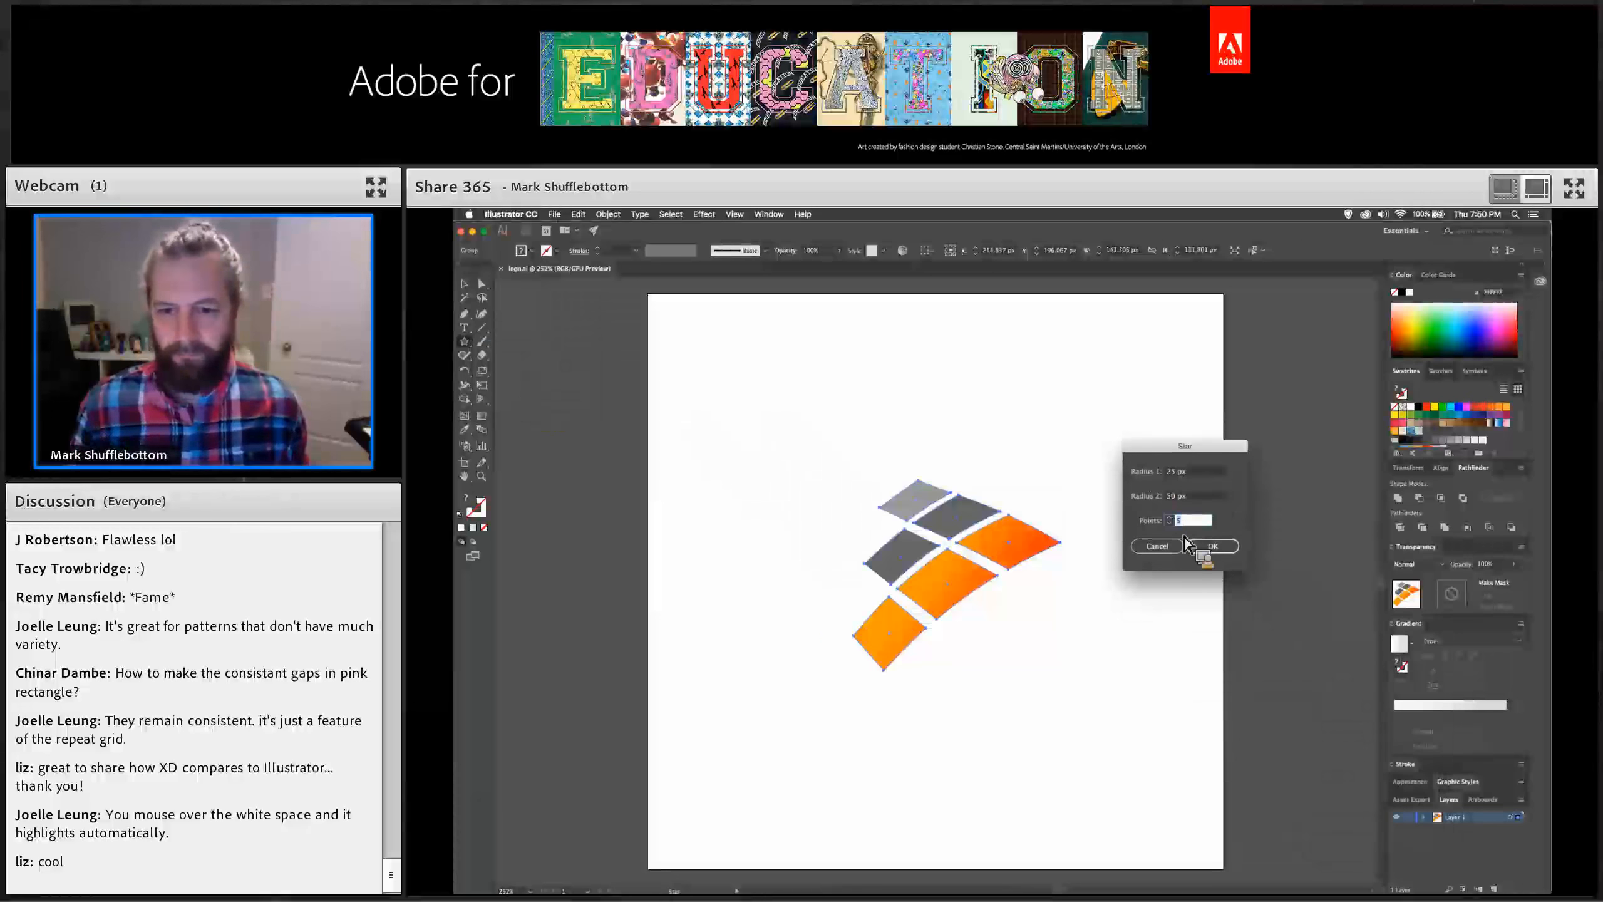
click(1215, 547)
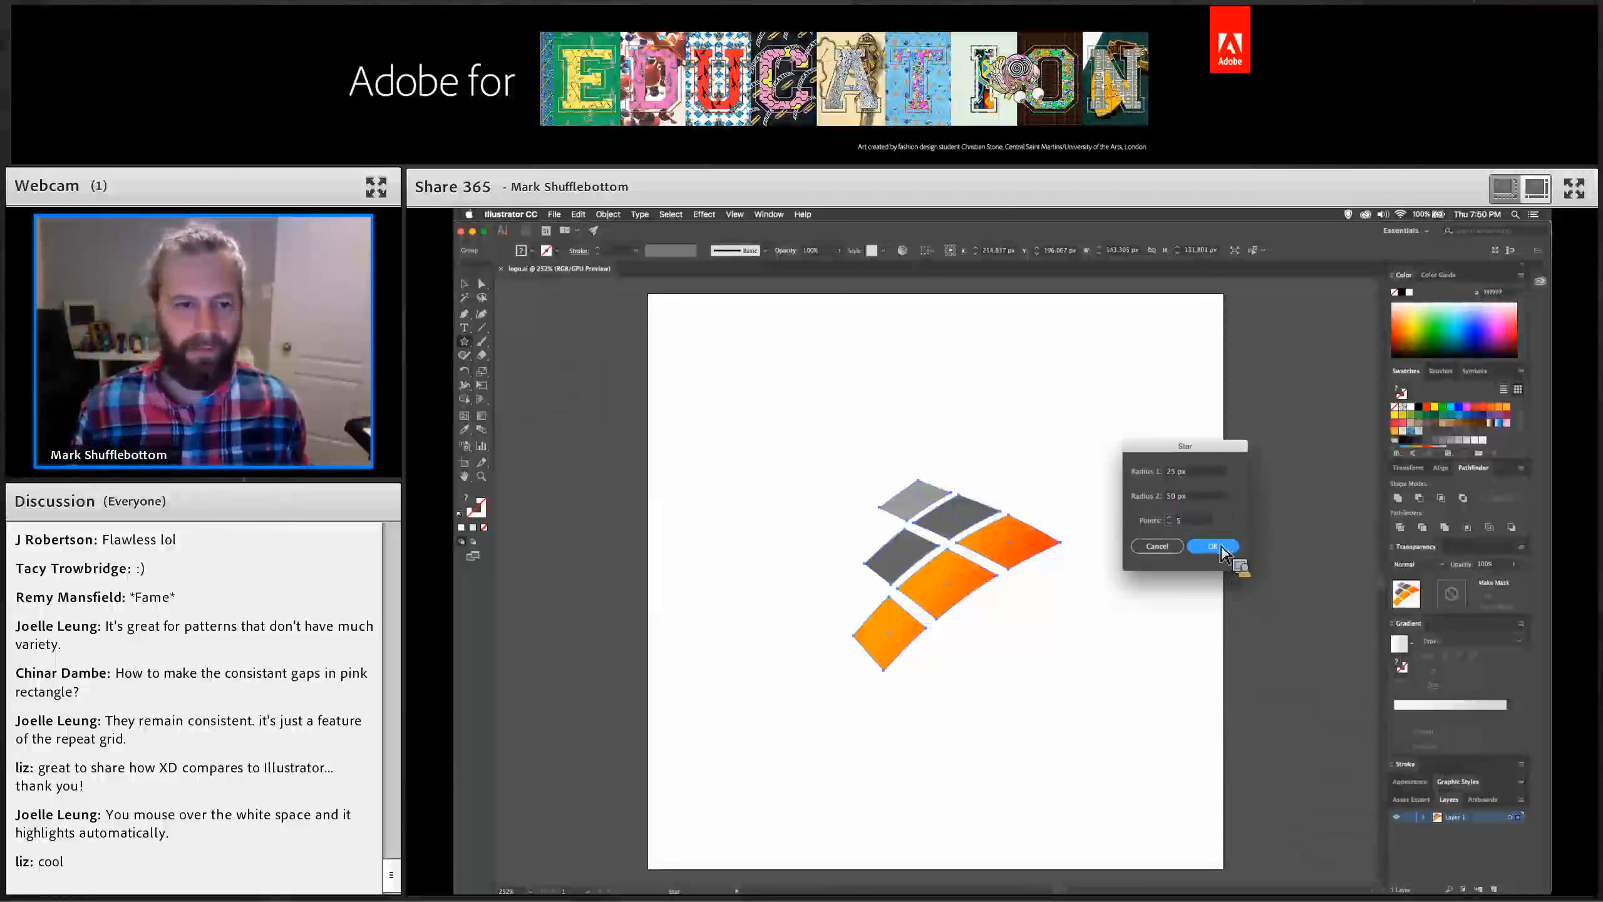
Select the star with the selection tools and switch back to XD.
click(464, 283)
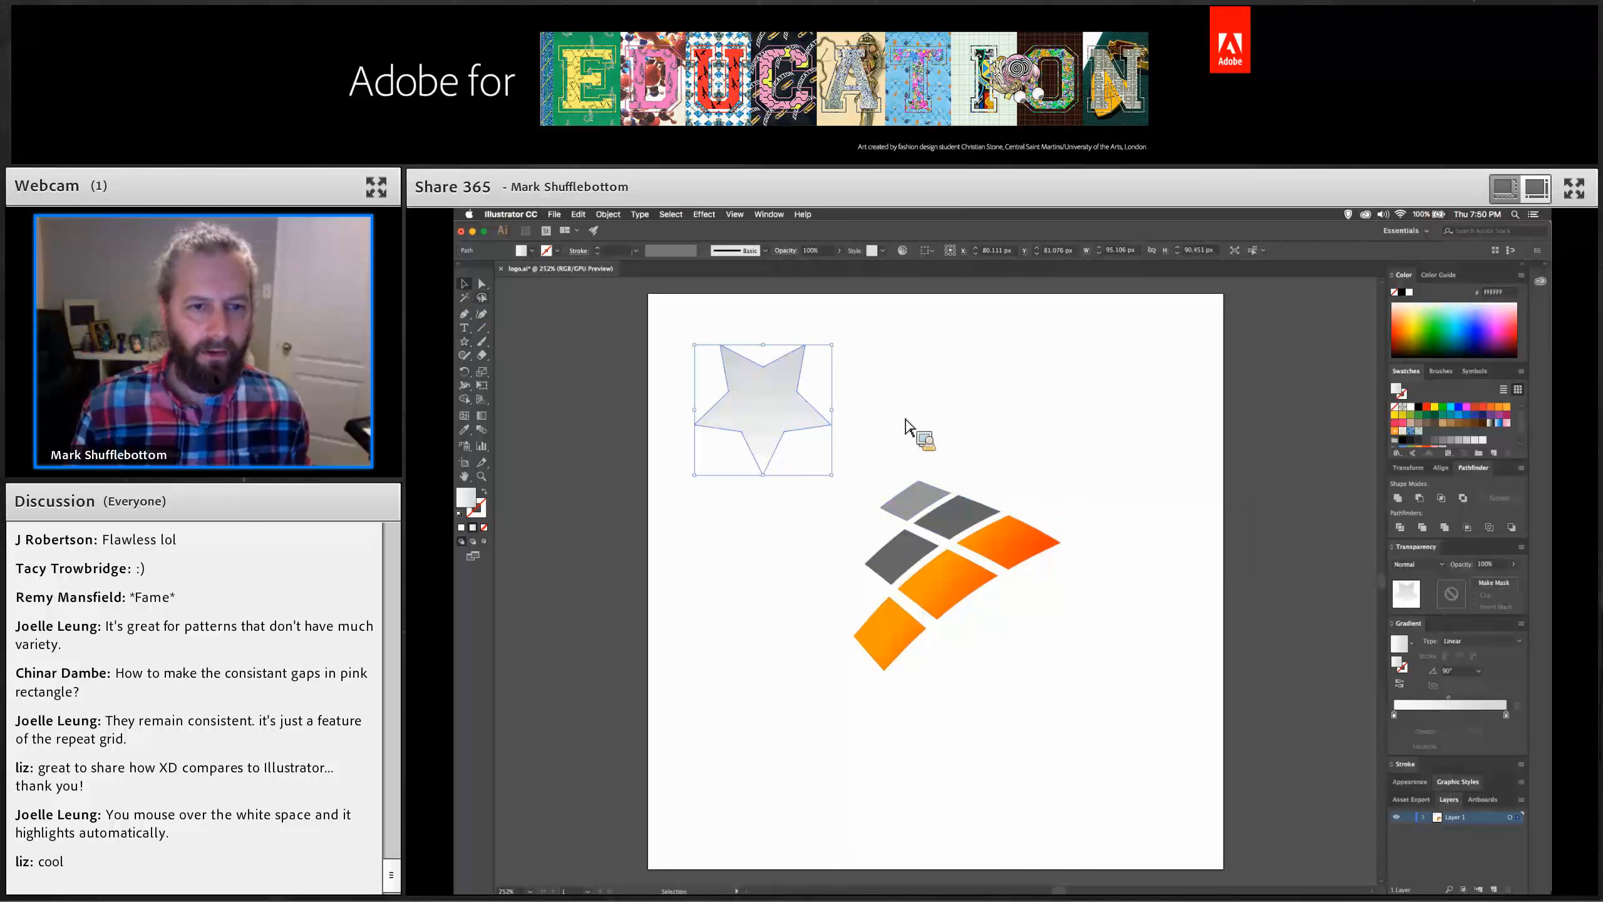
drag(840, 352, 716, 499)
key(a)
key(super+Tab)
key(super+Tab)
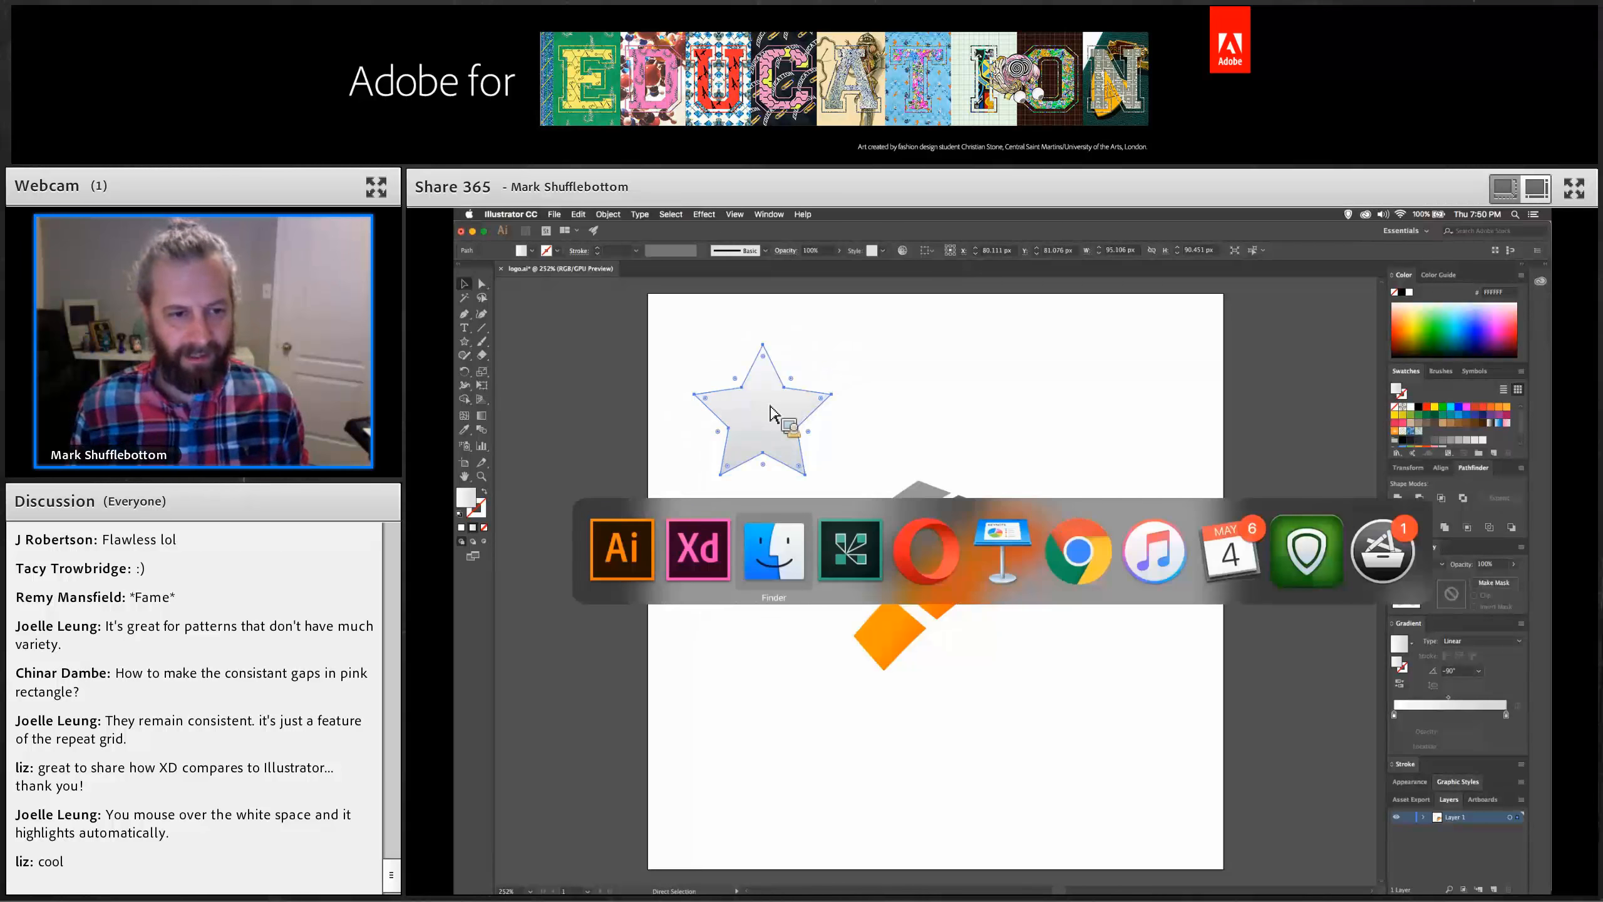
click(707, 559)
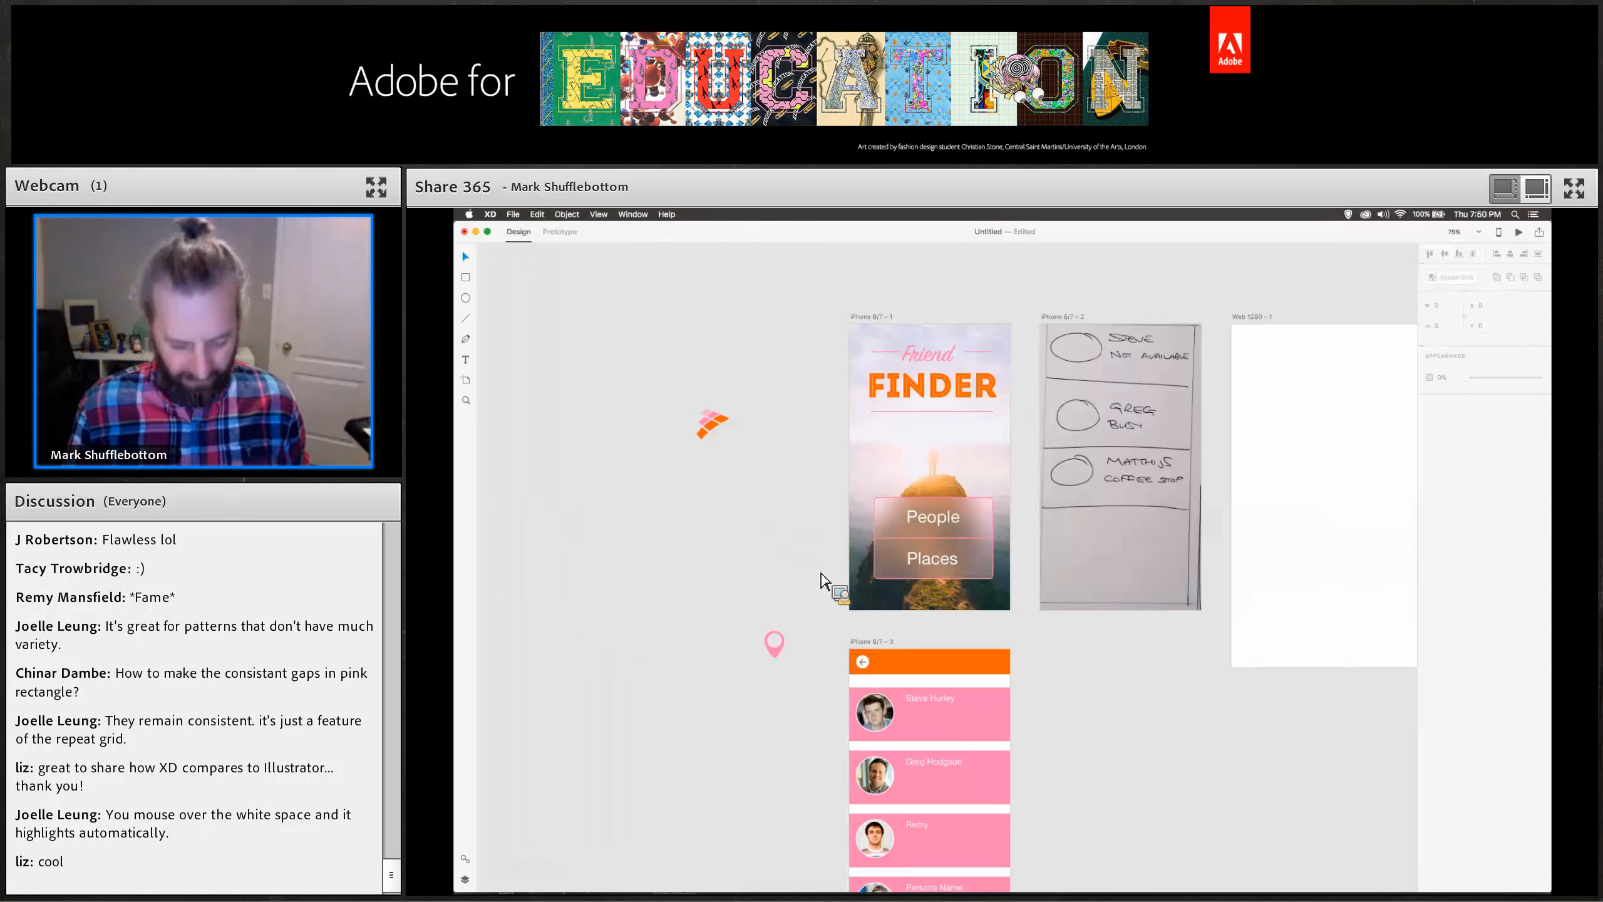
Paste the star onto the home screen above the People button and fill it with the orange swatch.
key(super+v)
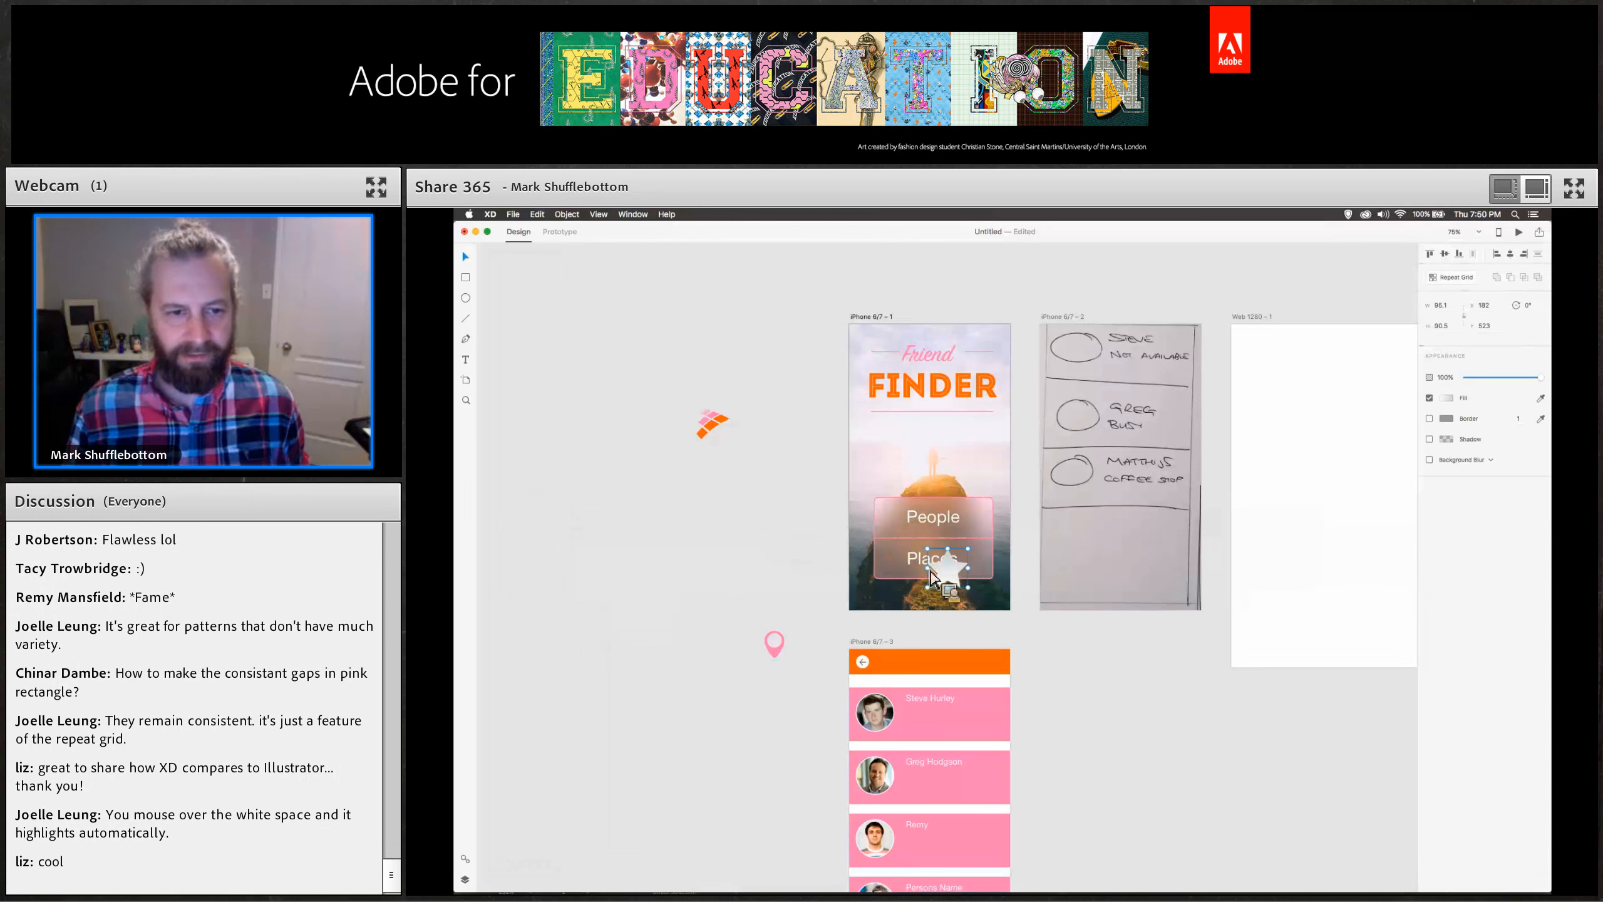
drag(954, 571, 891, 473)
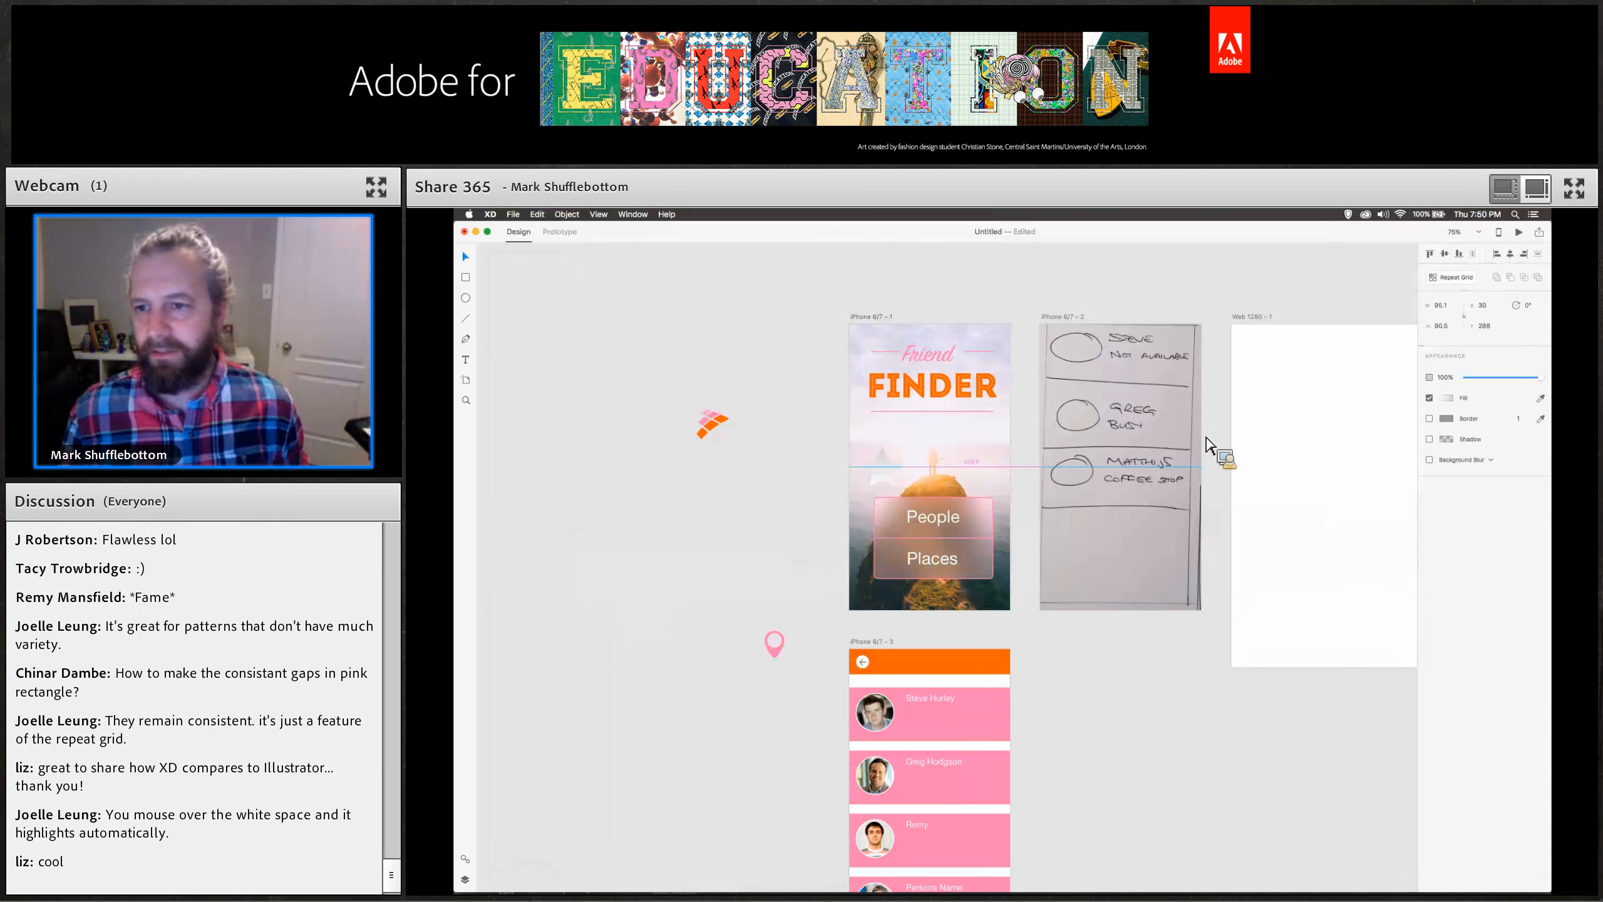
click(1448, 398)
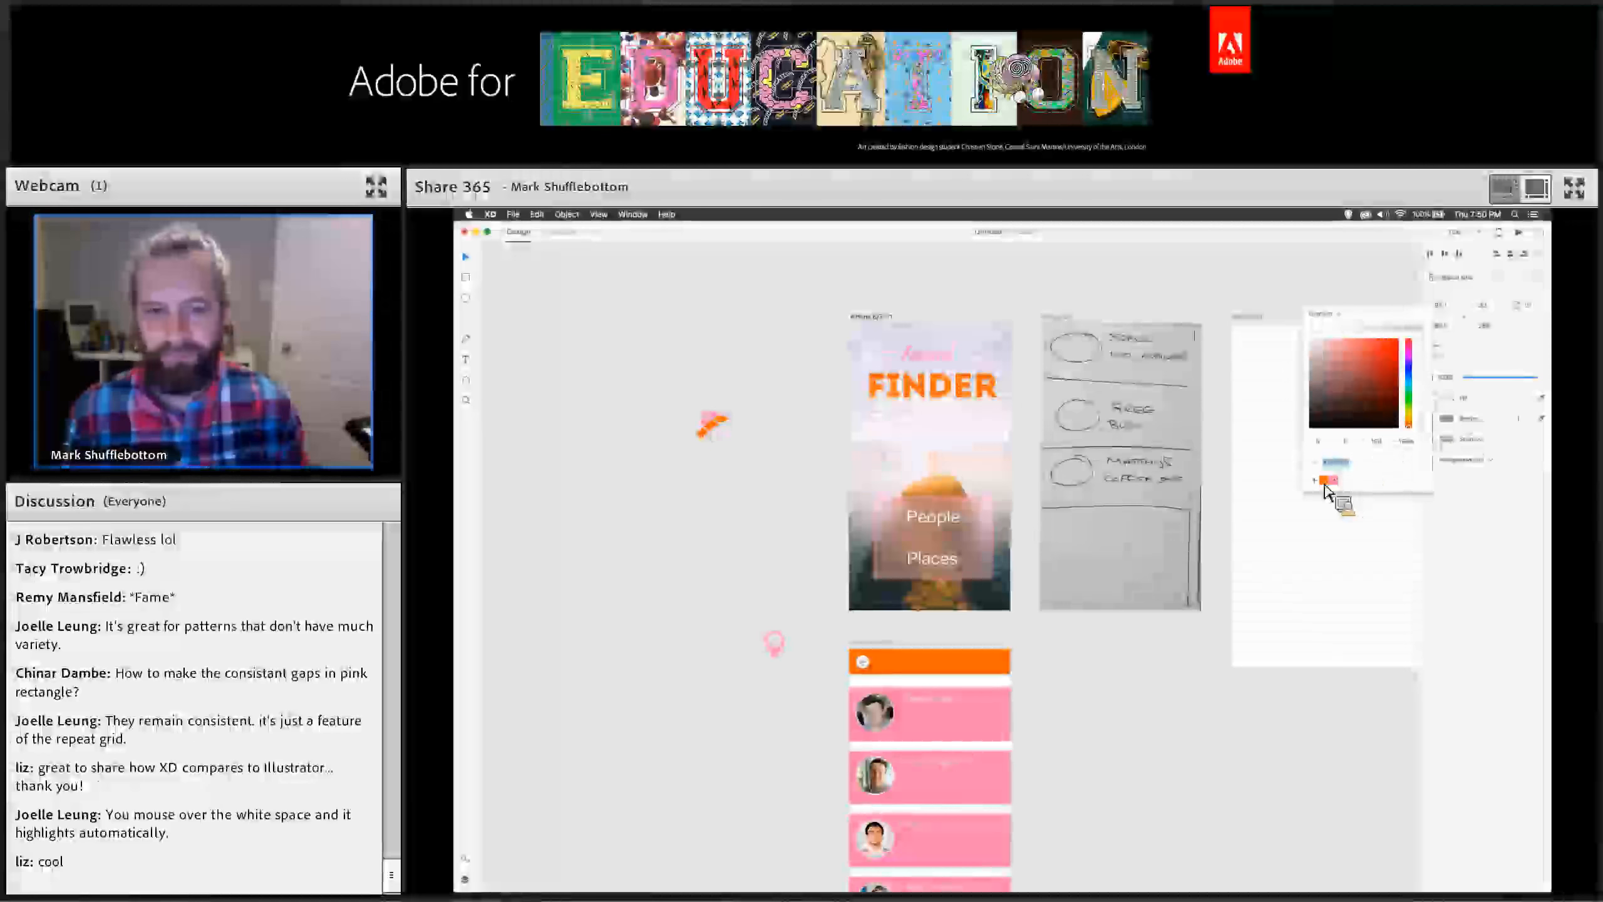
click(1326, 482)
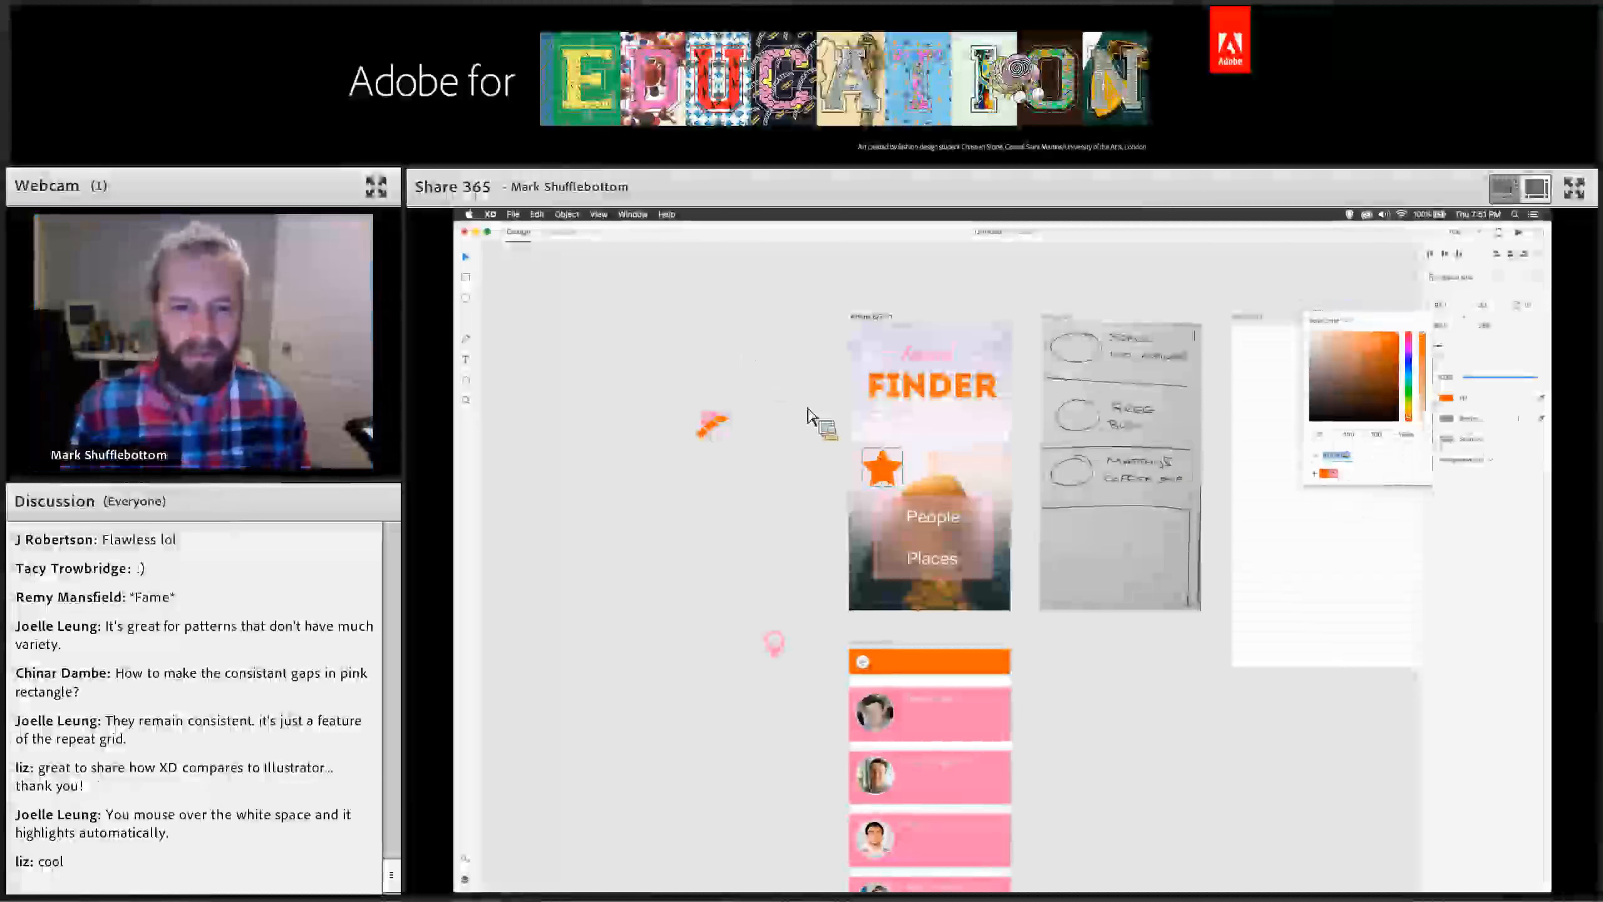
Turn the star into a repeat grid of five stars across the home screen.
drag(902, 449, 1008, 451)
click(1451, 278)
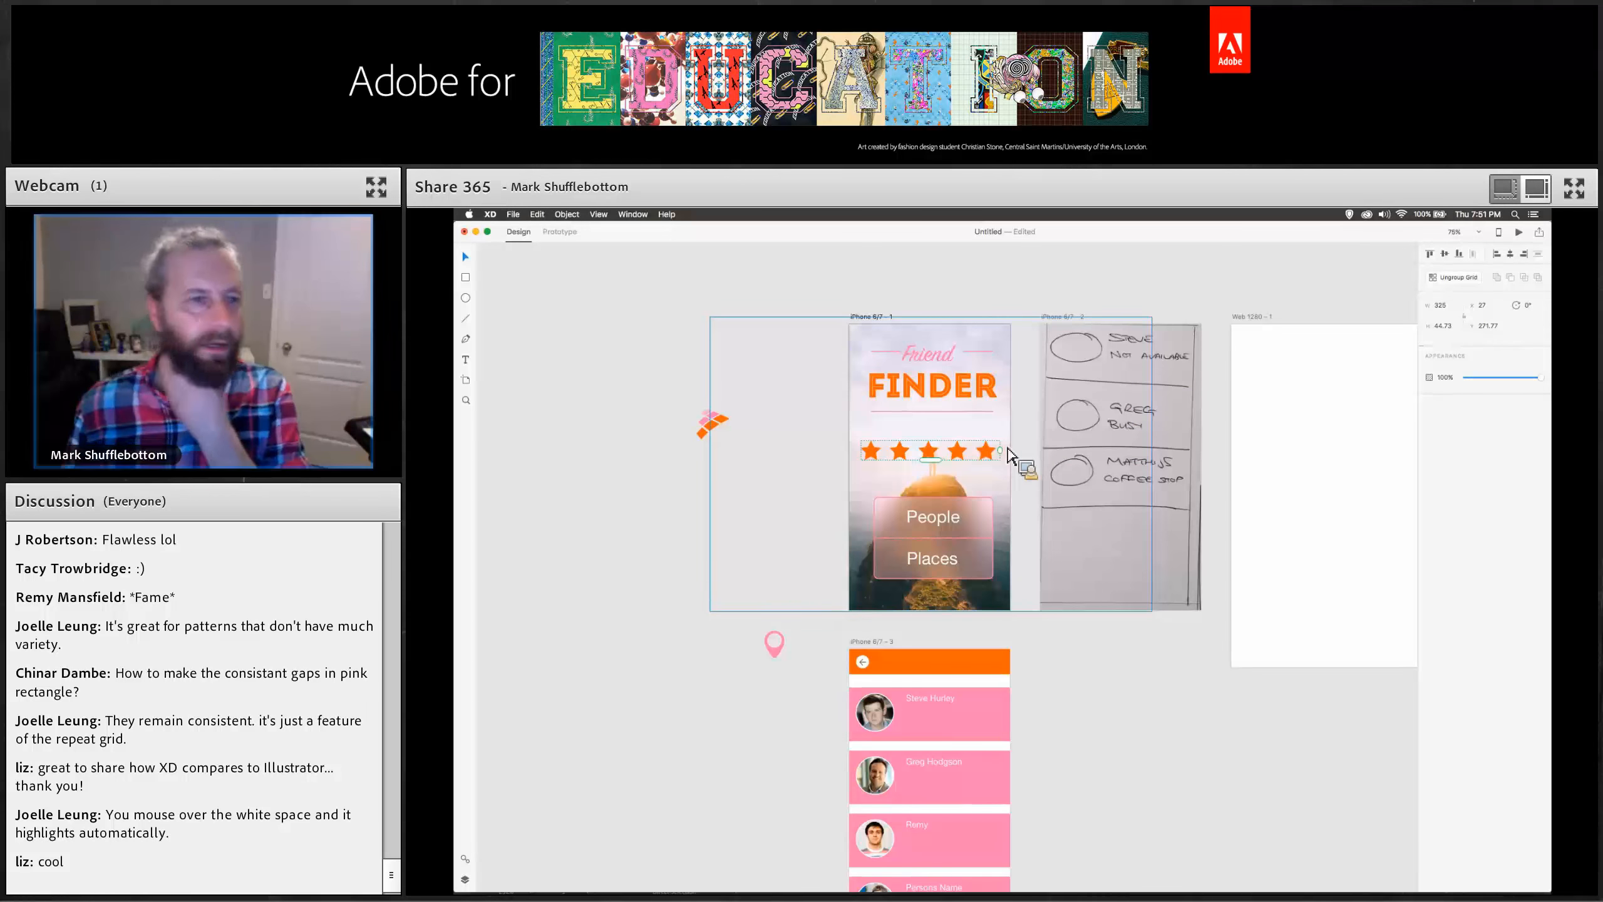
Open the Calendar file from the XD folder on the Desktop.
click(672, 404)
click(513, 215)
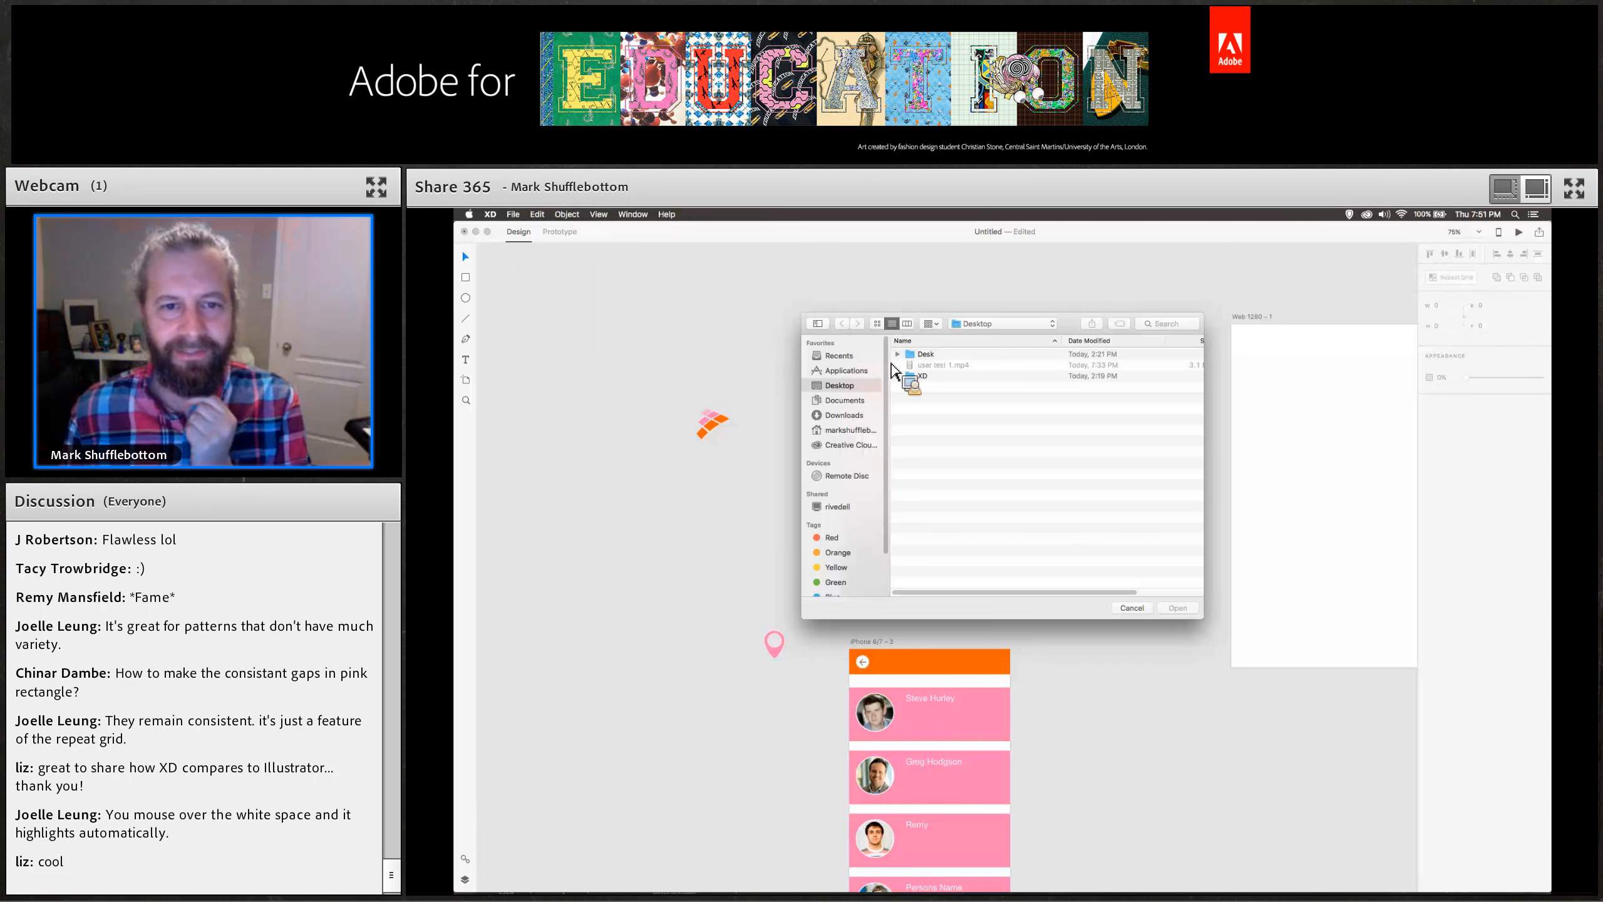
double_click(921, 376)
click(935, 367)
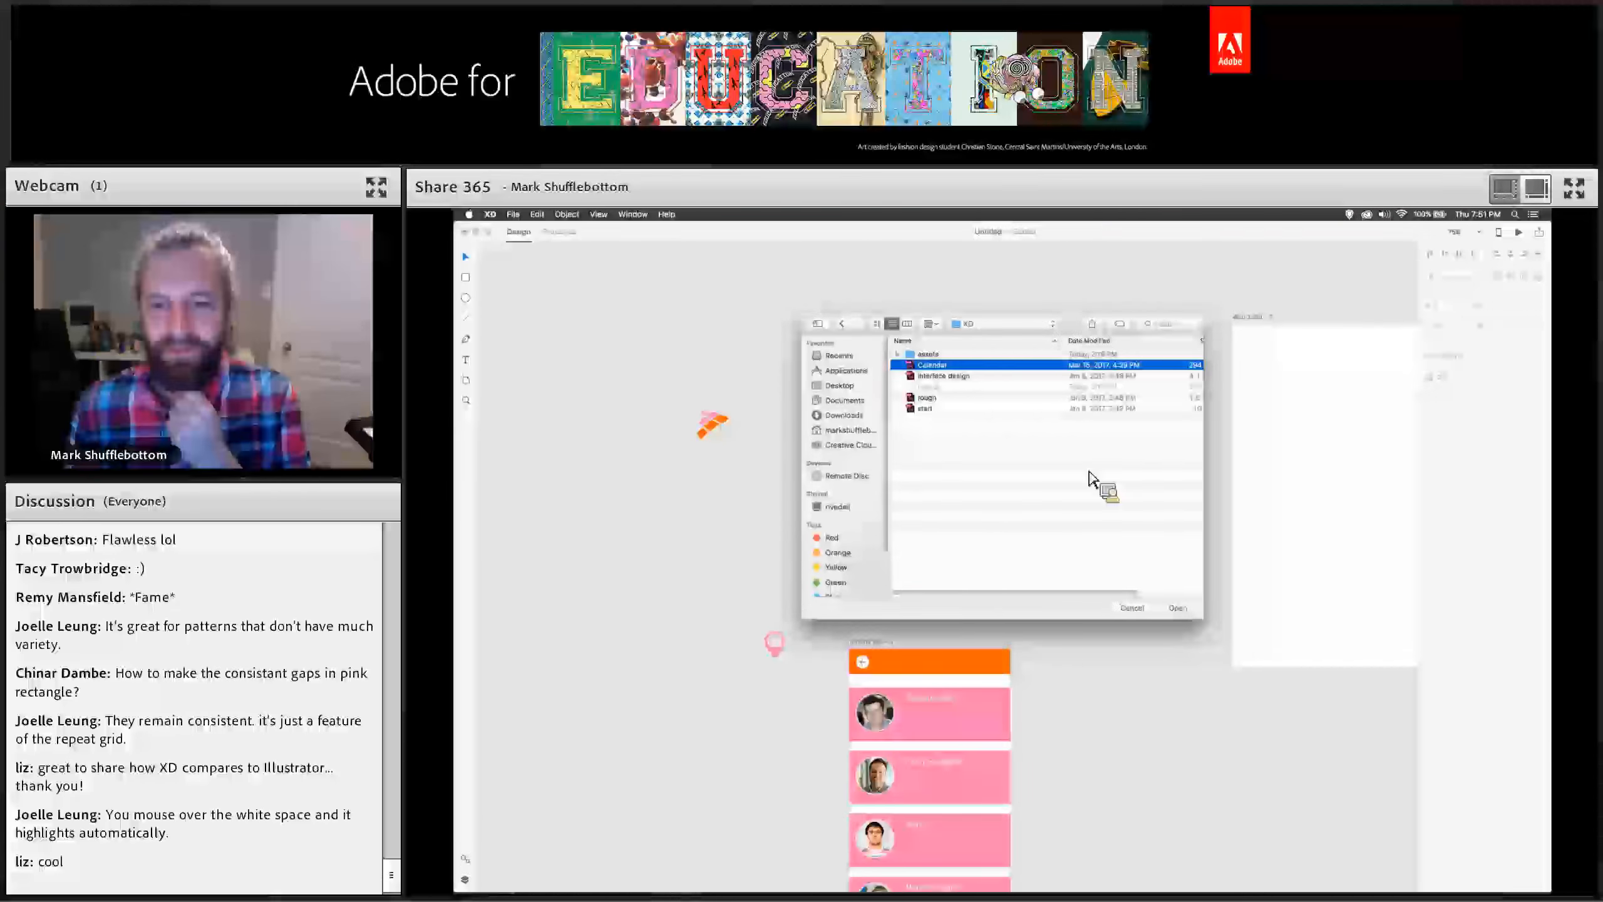
click(1181, 609)
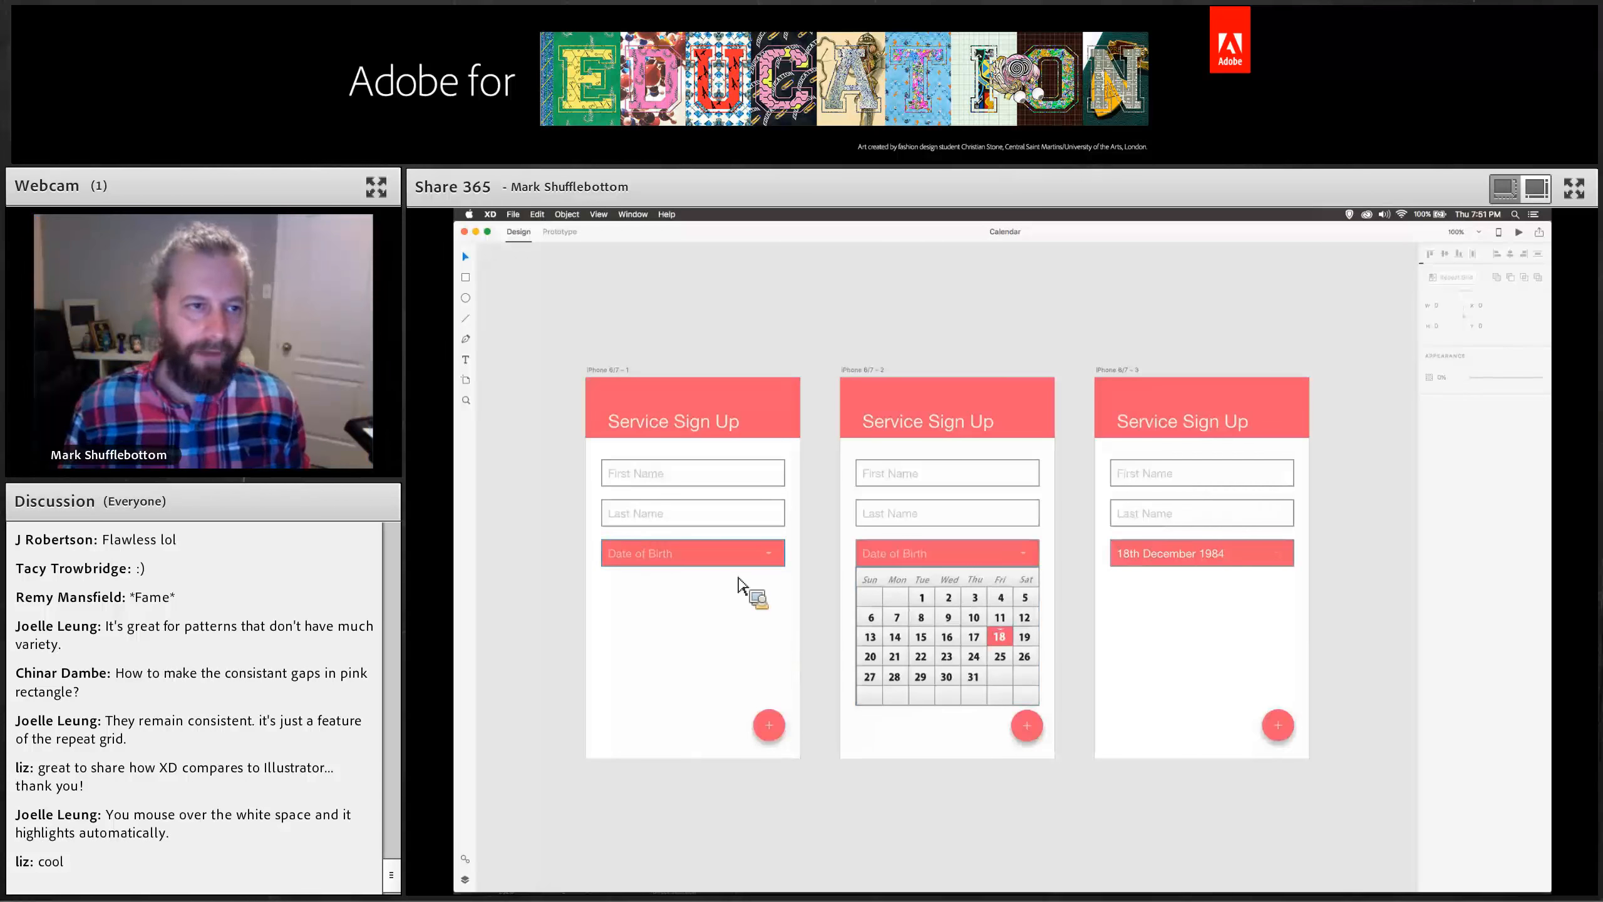
In prototype mode, link the first screen's Date of Birth field to the second artboard.
click(559, 232)
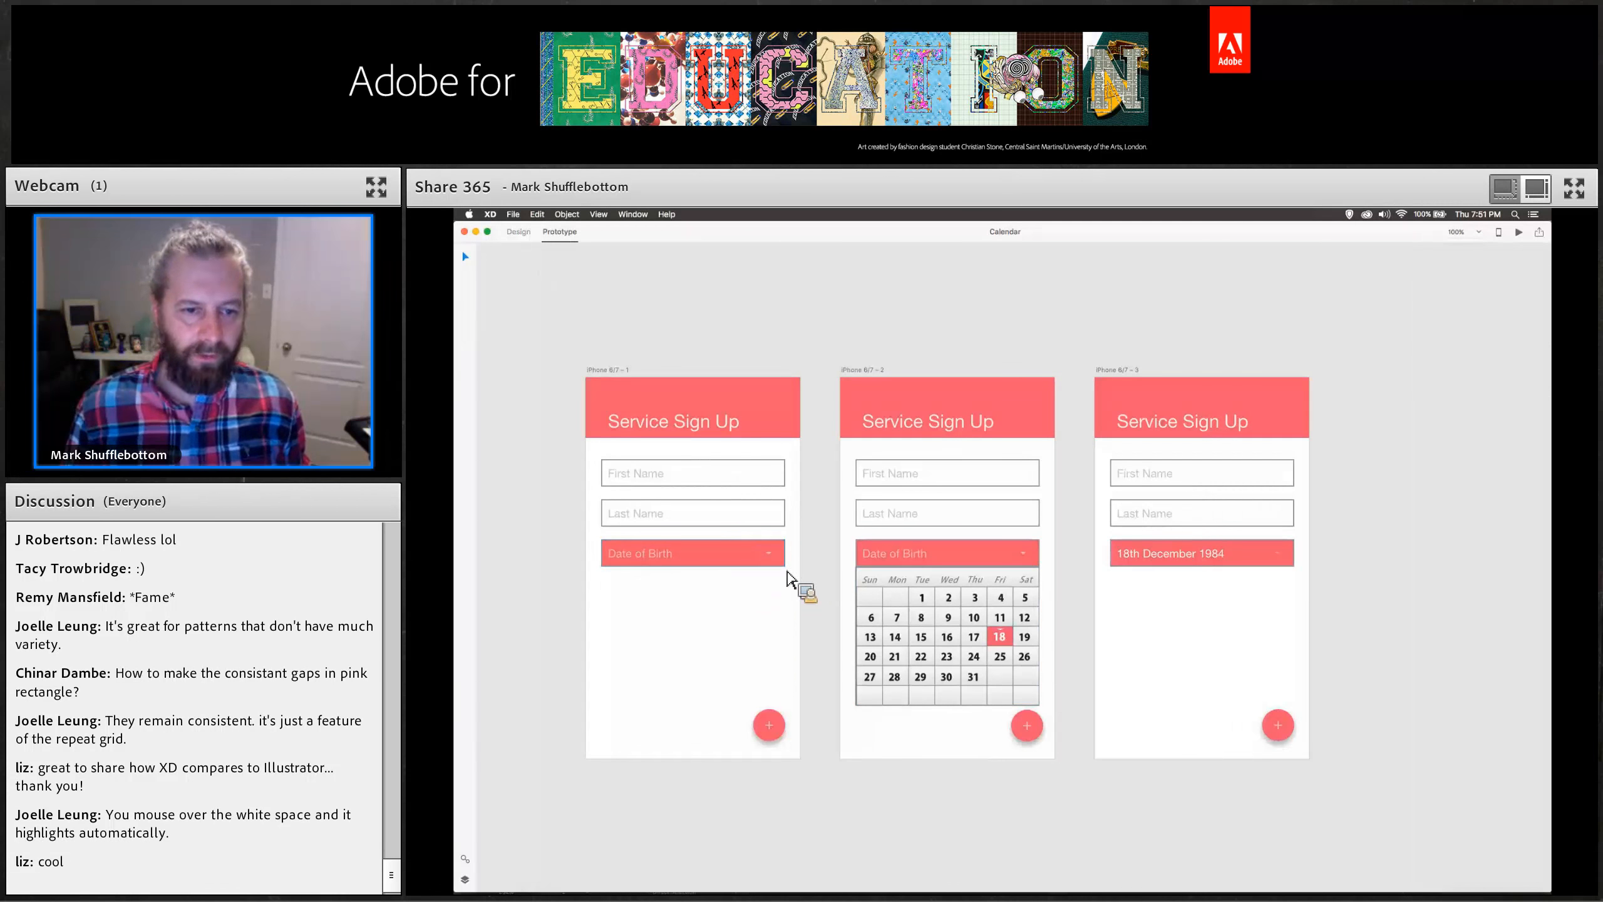
click(781, 564)
drag(797, 558, 857, 564)
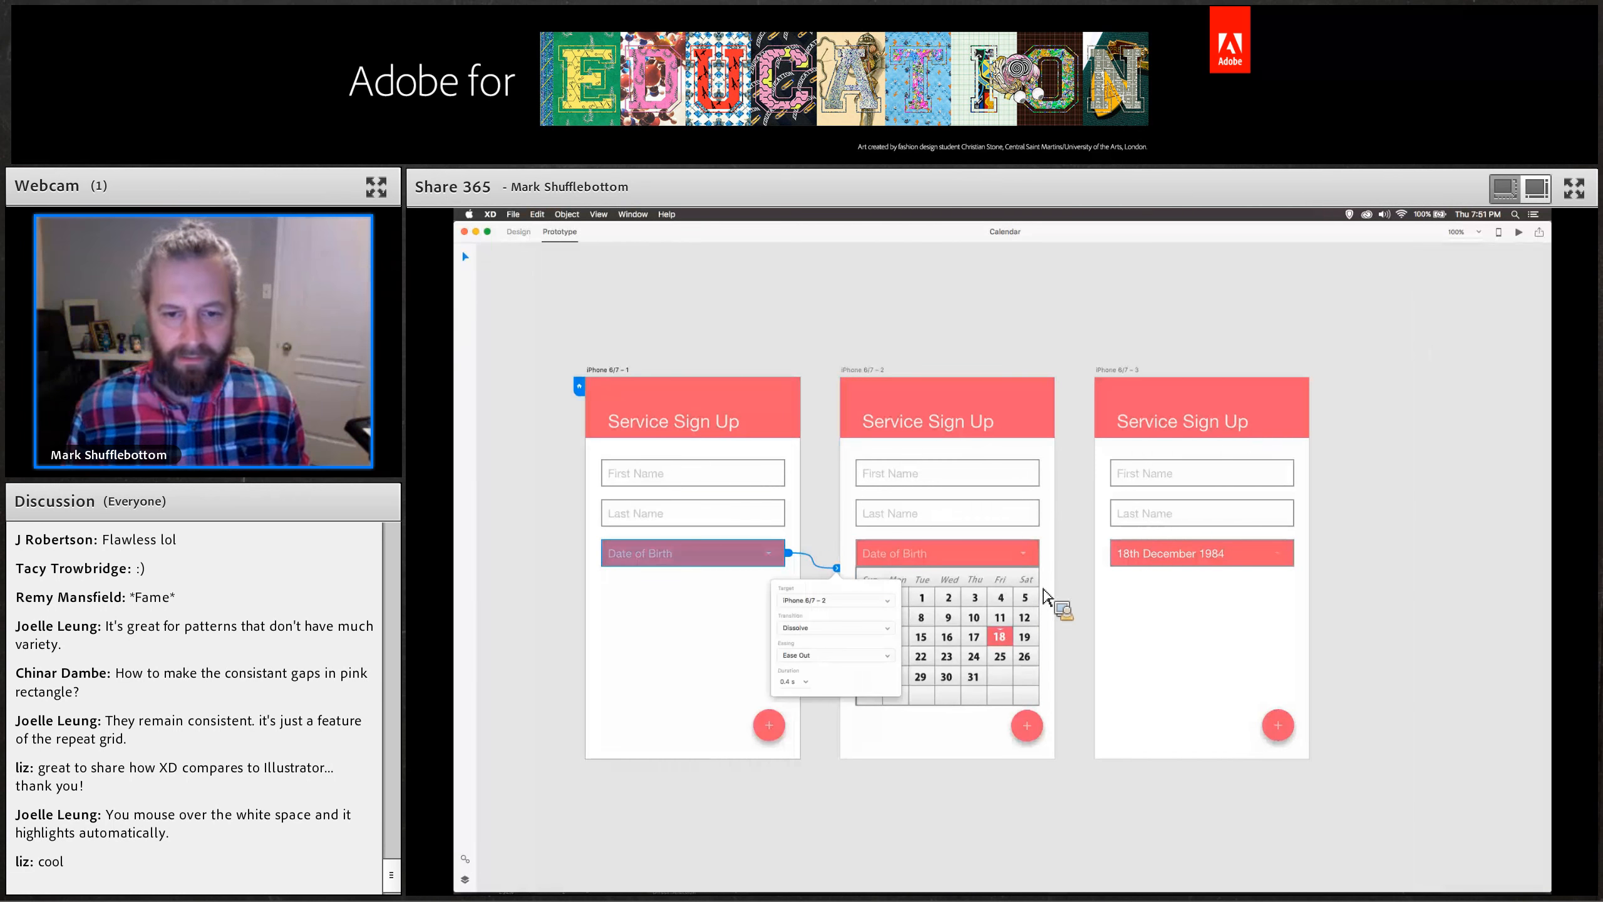
Link the second screen's calendar to the third artboard and open the prototype preview.
click(1003, 640)
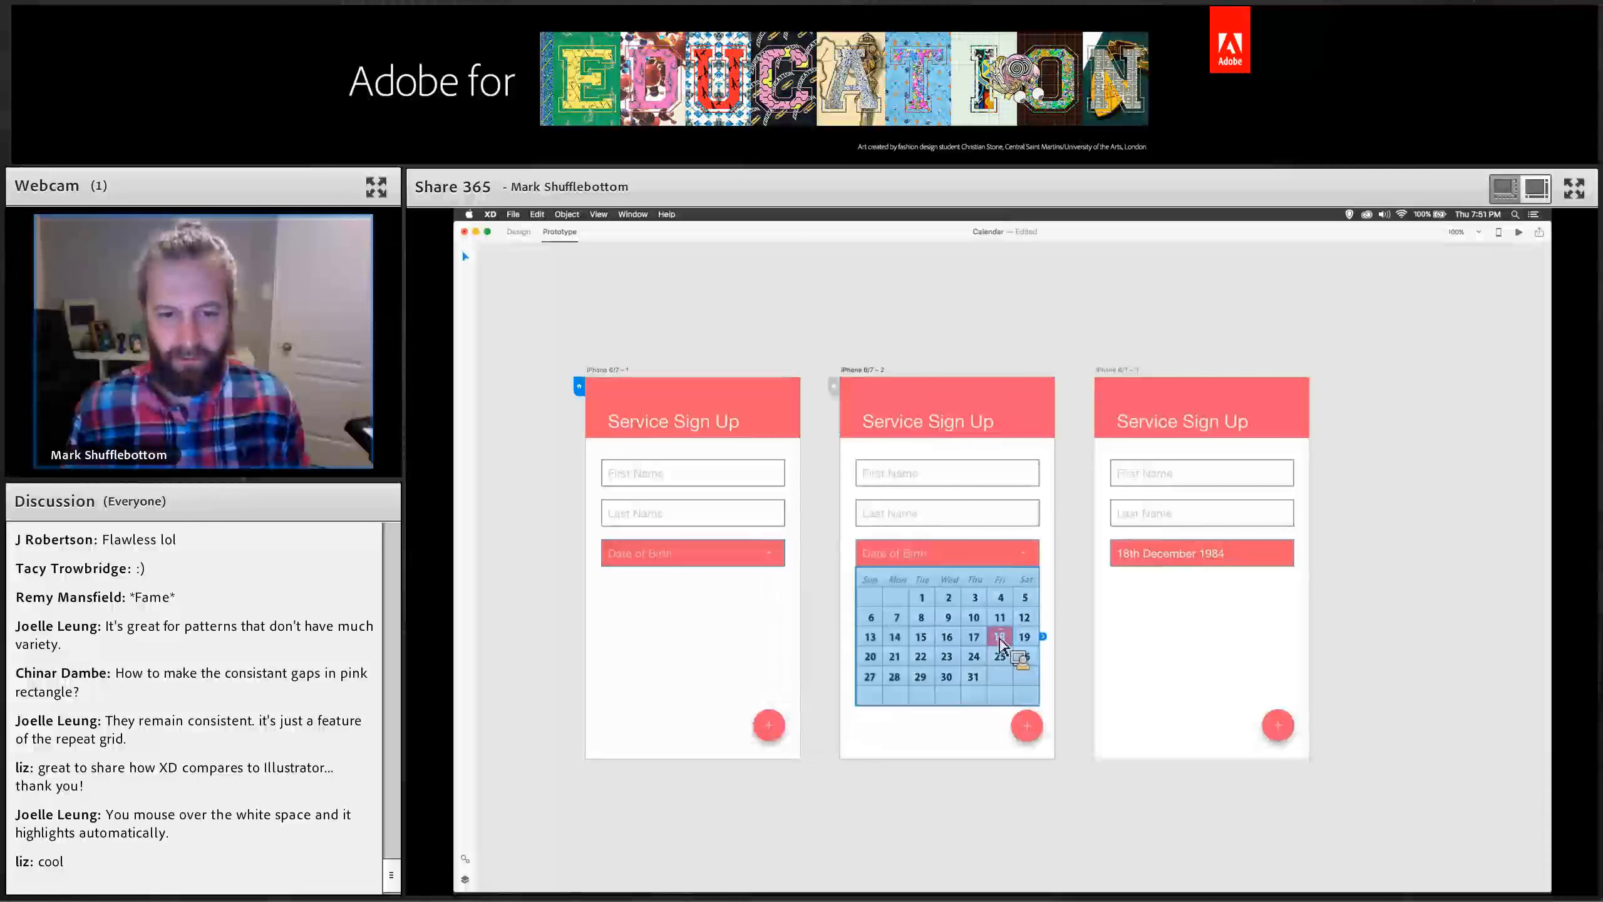
drag(1043, 636, 1103, 564)
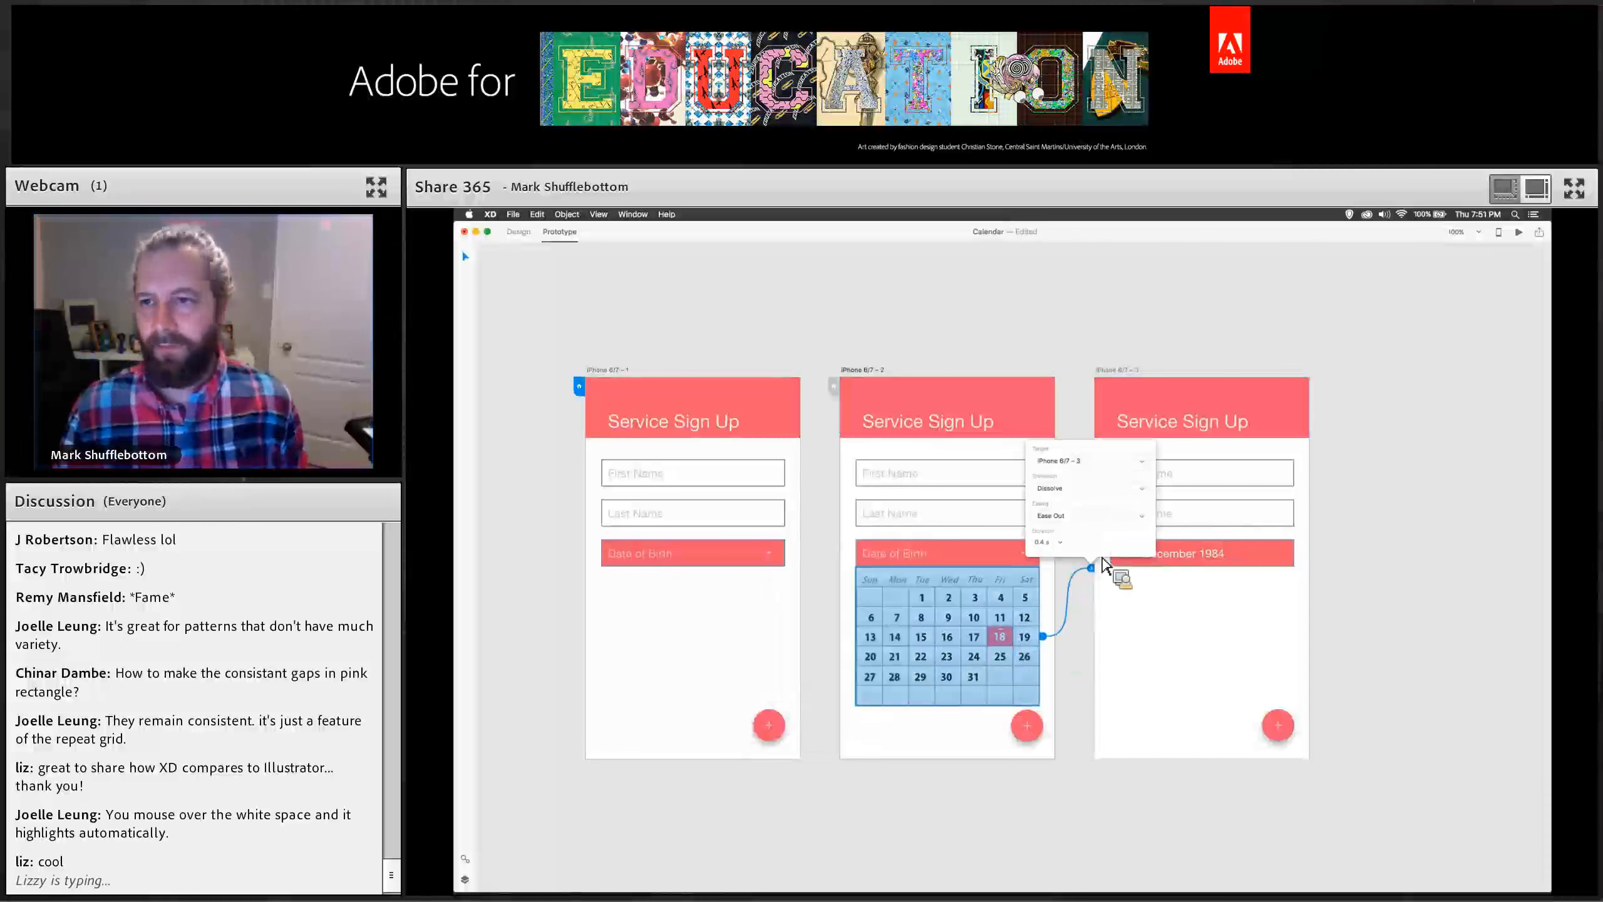
click(1518, 232)
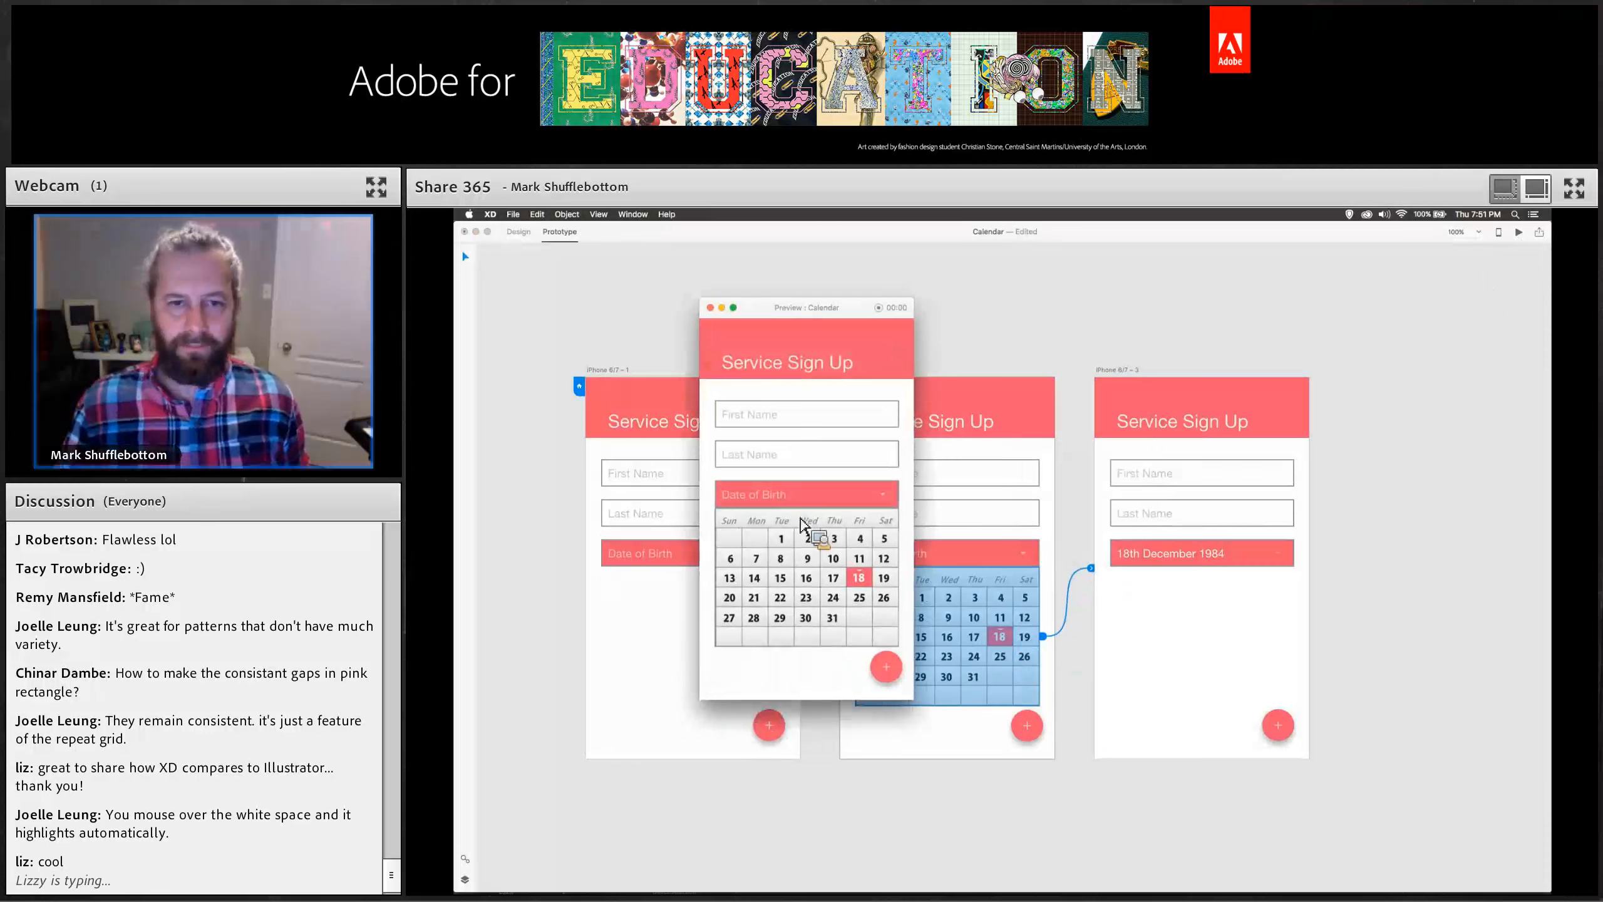
Close the prototype preview, select the first artboard's Date of Birth field, and relaunch the preview.
click(711, 309)
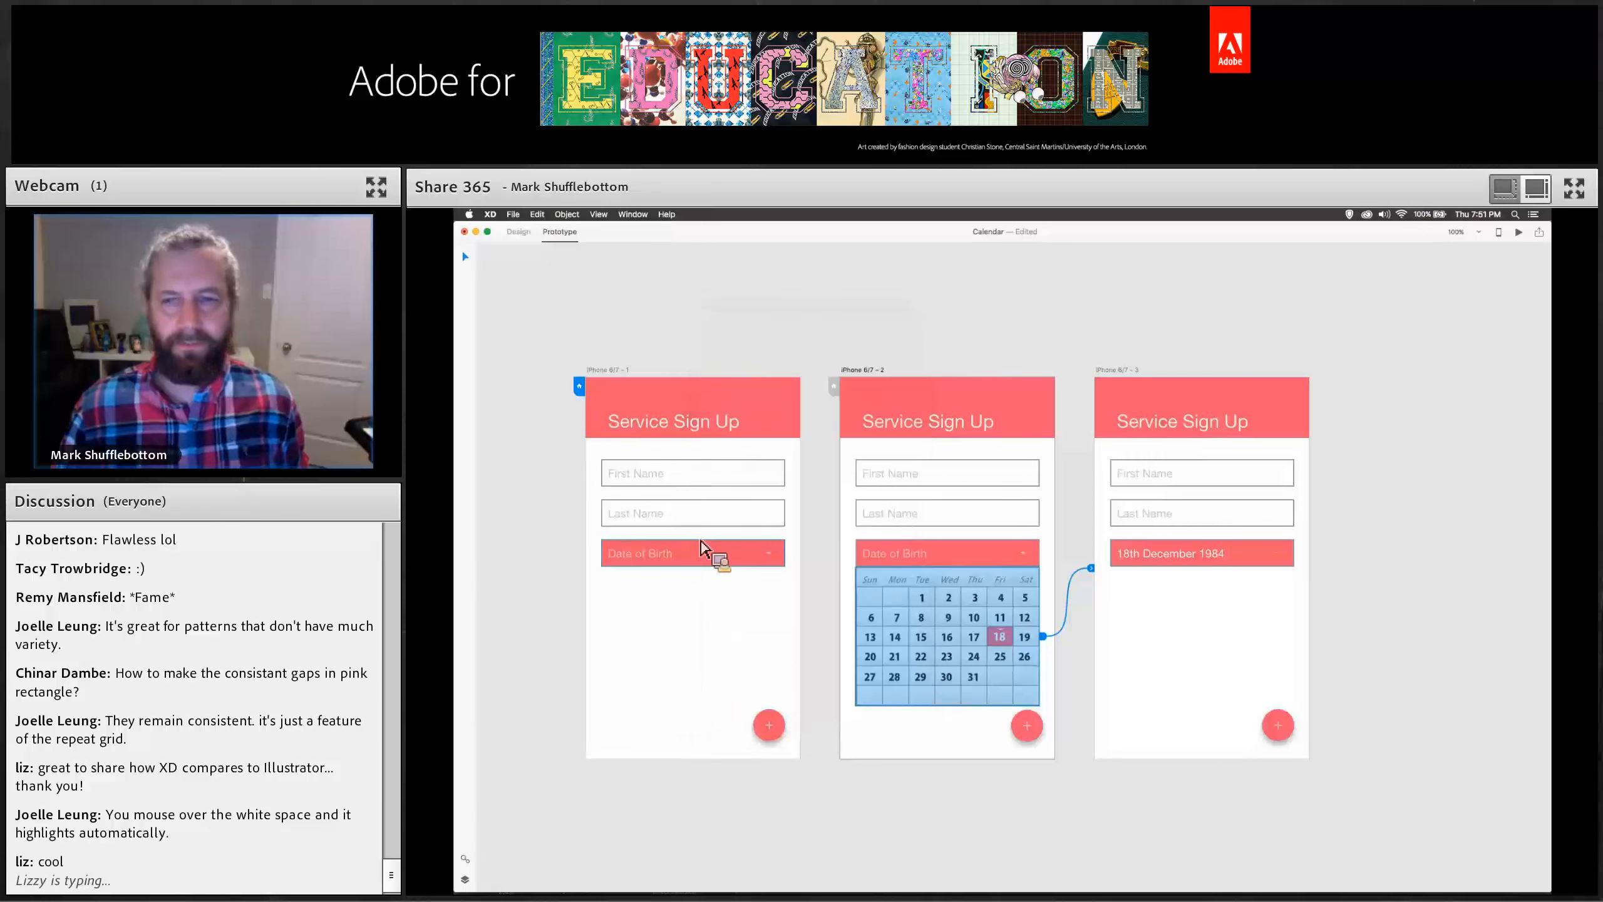
click(702, 548)
click(1518, 232)
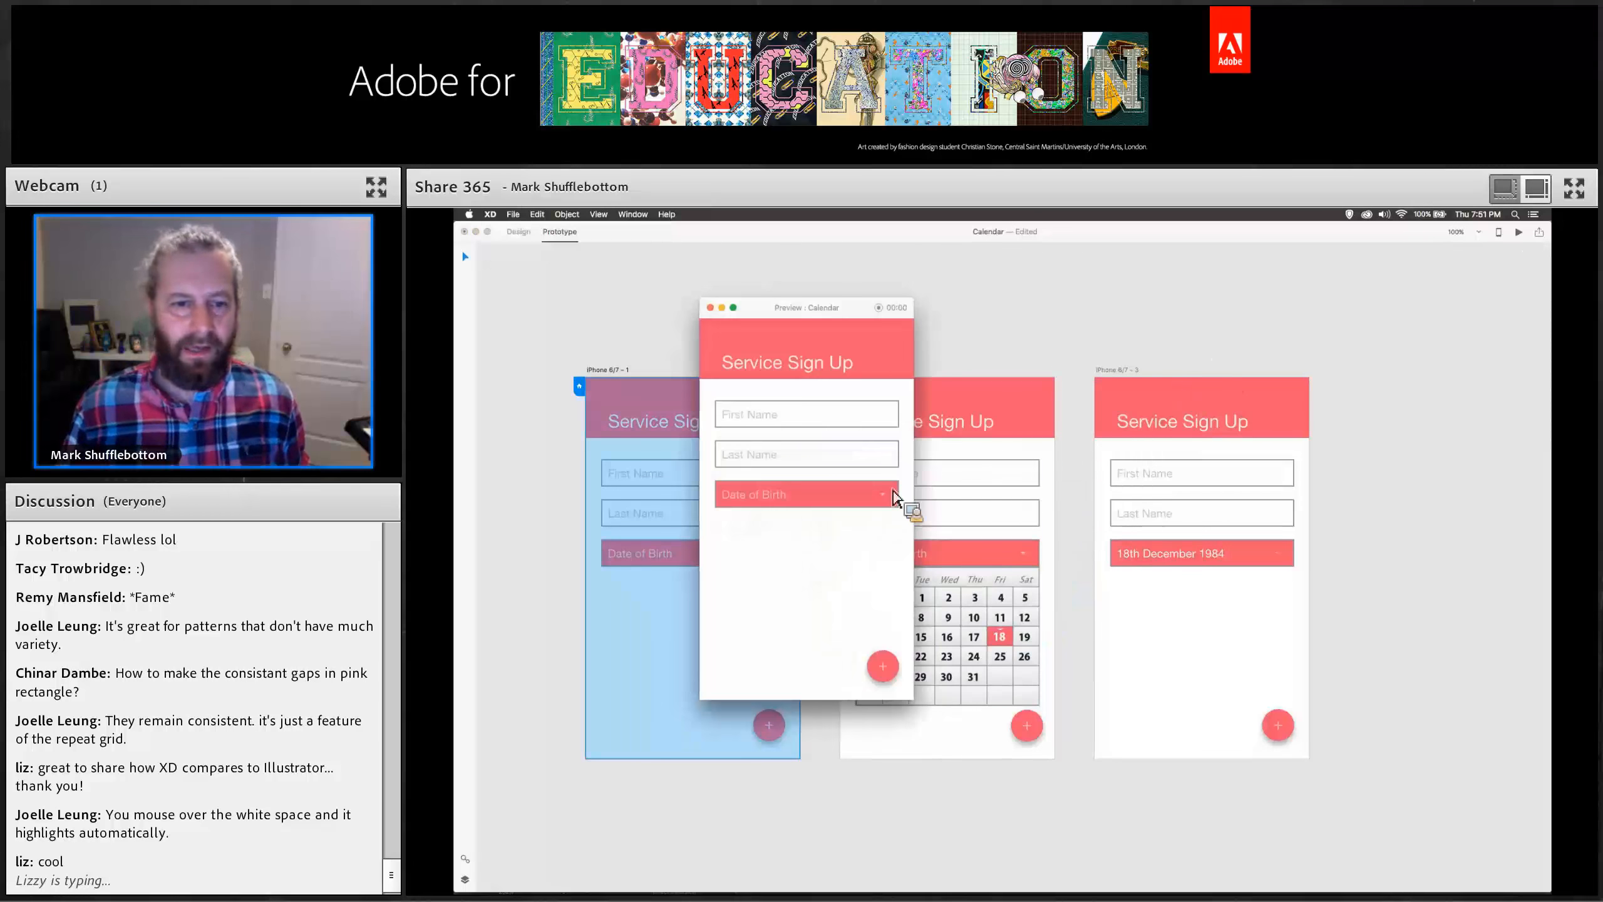
In the preview, open the Date of Birth calendar, pick the 18th, and close the preview window.
click(890, 499)
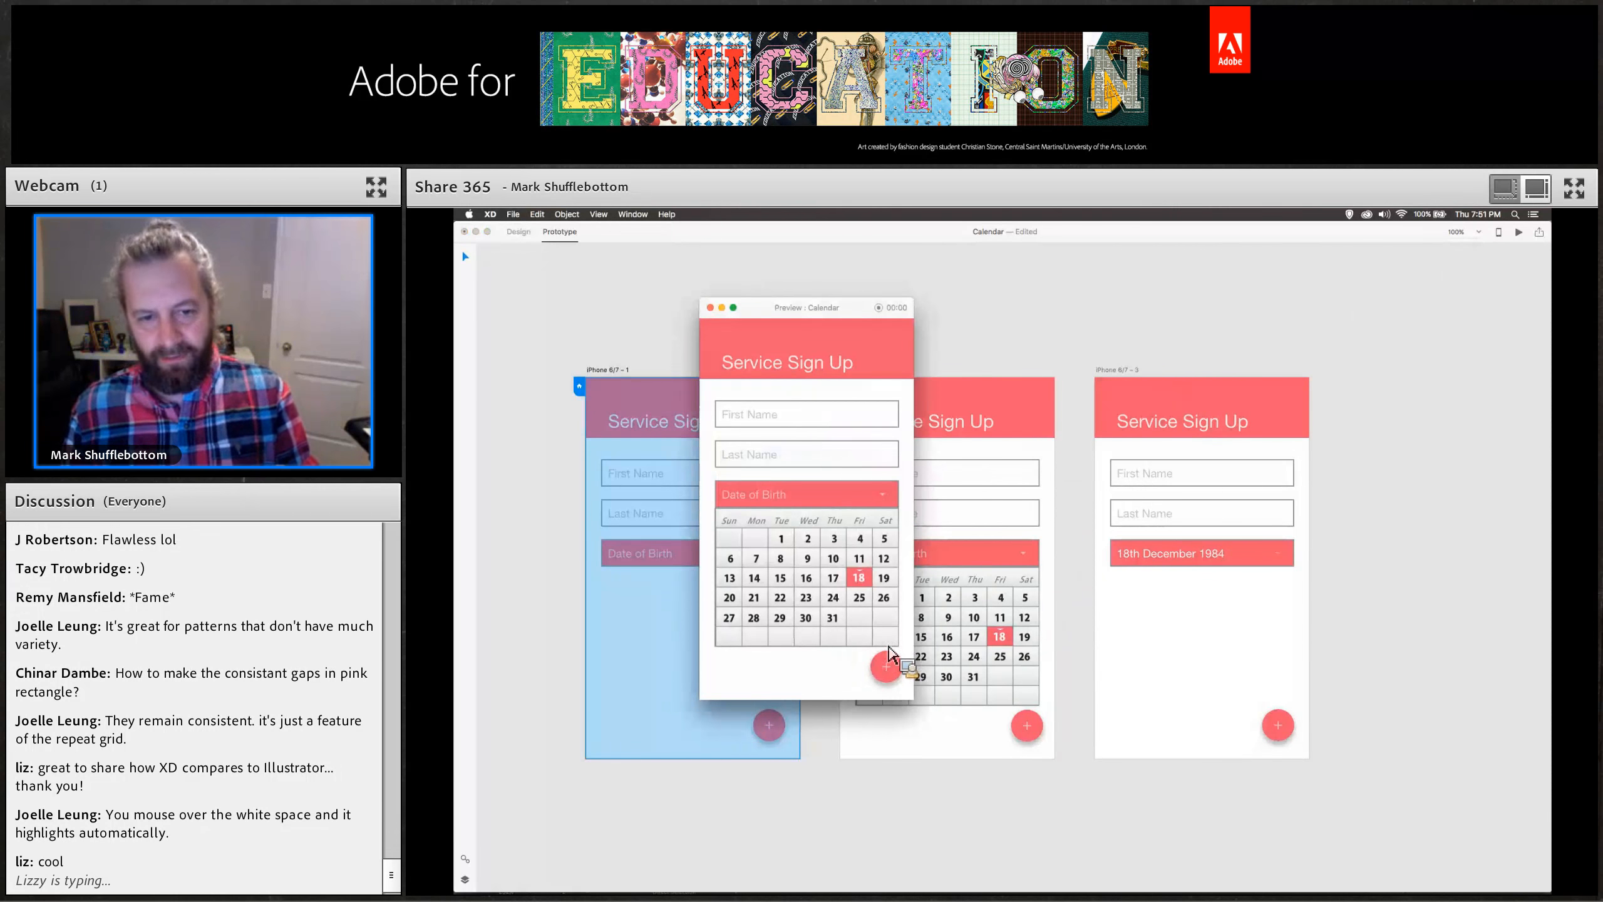
click(864, 576)
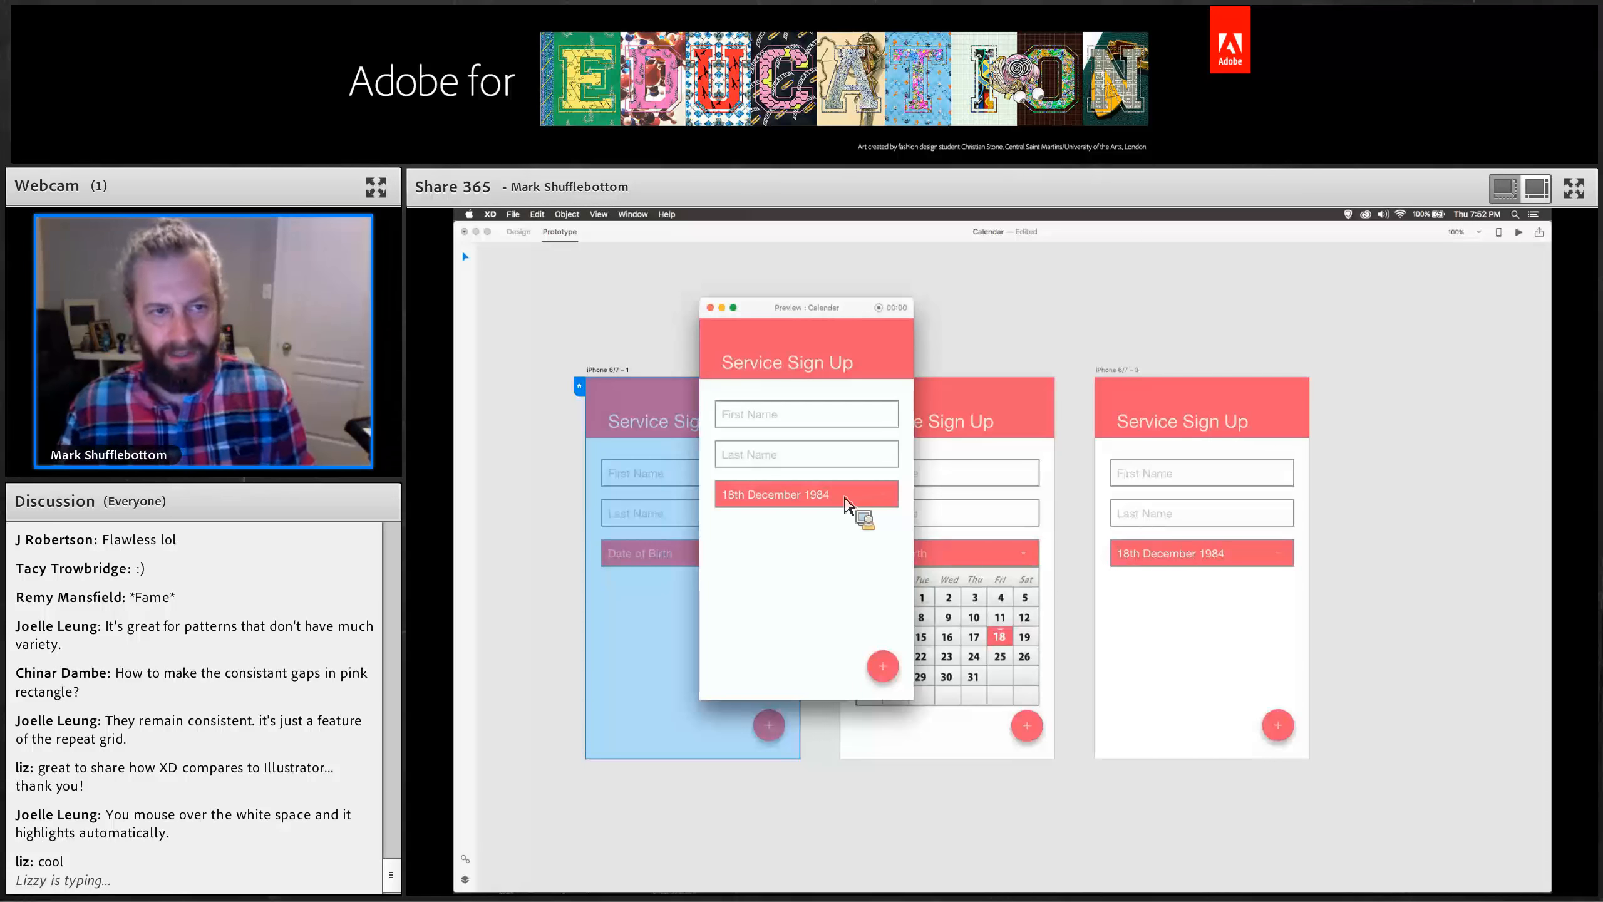
click(710, 308)
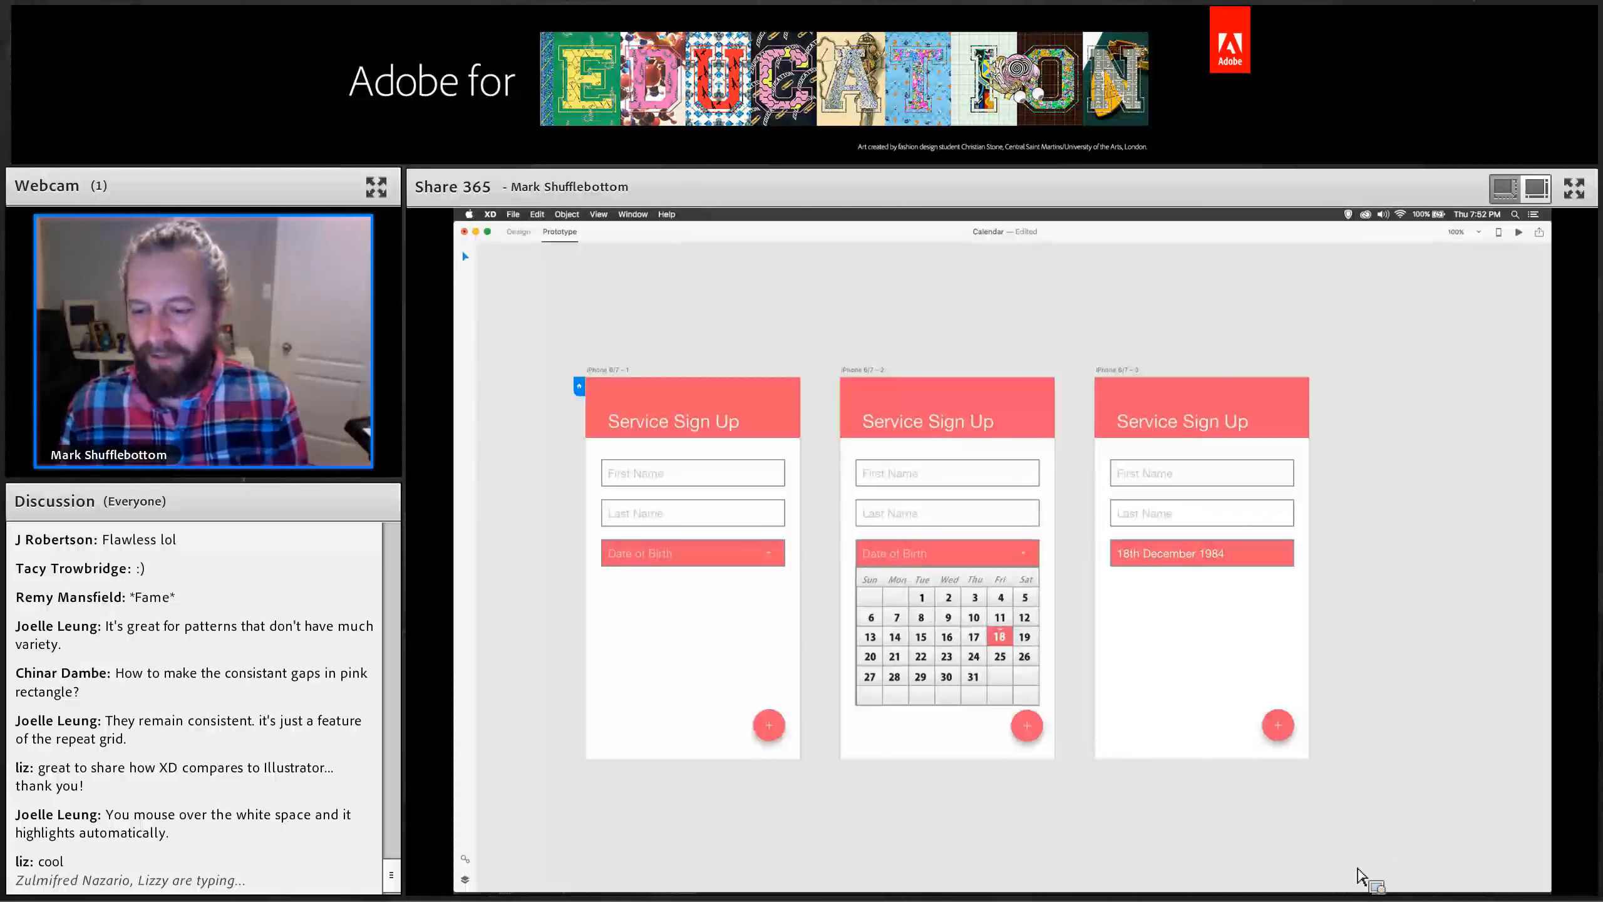
click(1361, 877)
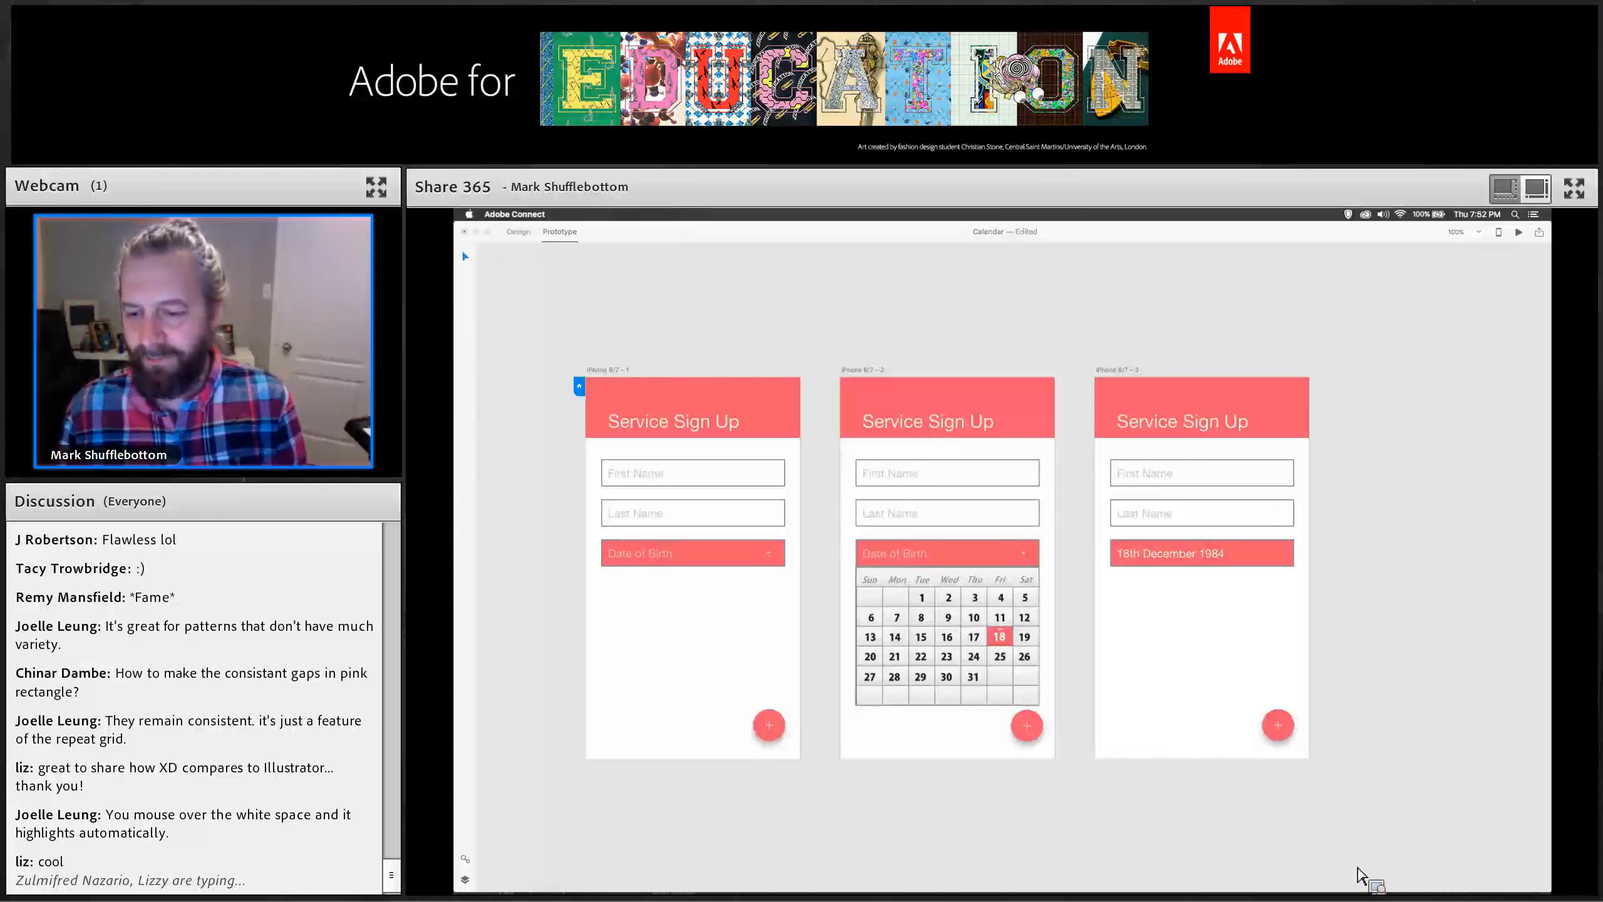